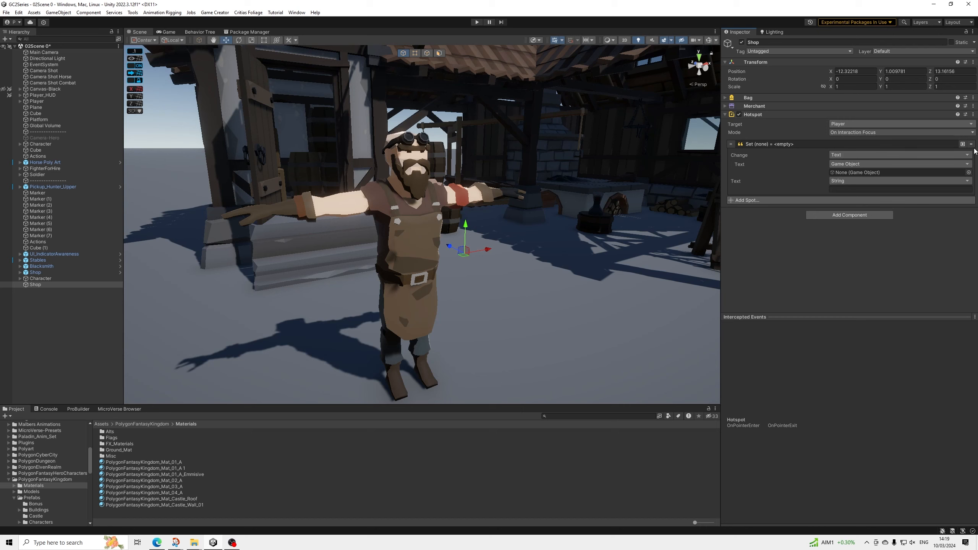
# Step: Replace the Shop Hotspot's existing spot with a Show Text spot whose text is "Trade"
pyautogui.click(971, 144)
pyautogui.click(792, 146)
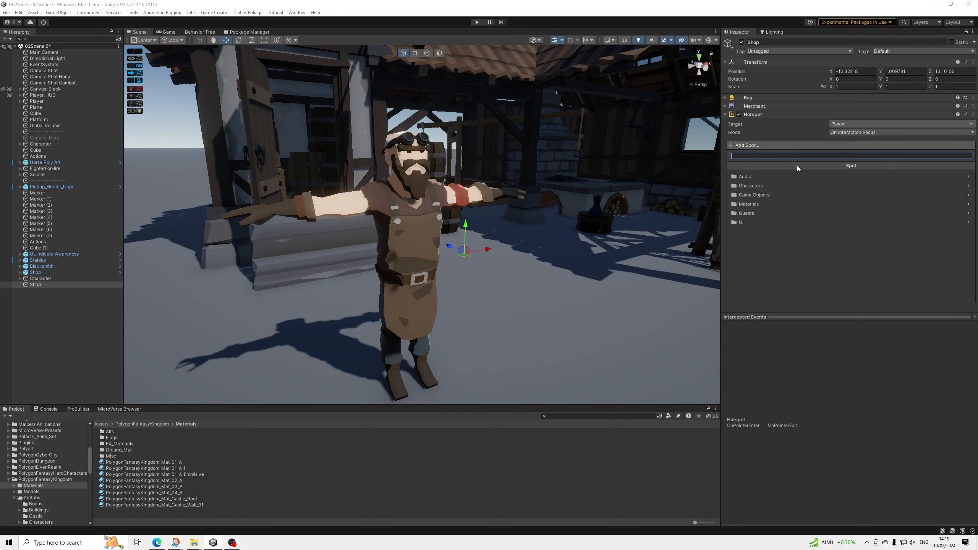
pyautogui.click(743, 222)
pyautogui.click(766, 195)
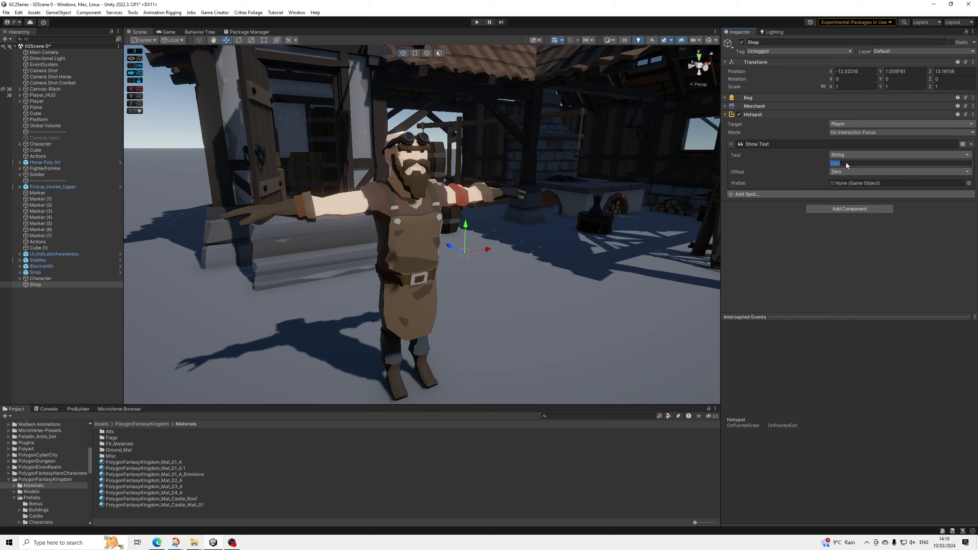
pyautogui.write('Trad')
# Step: Assign the InteractionTooltipFocus prefab to the Show Trade spot and collapse the Hotspot component
pyautogui.click(969, 183)
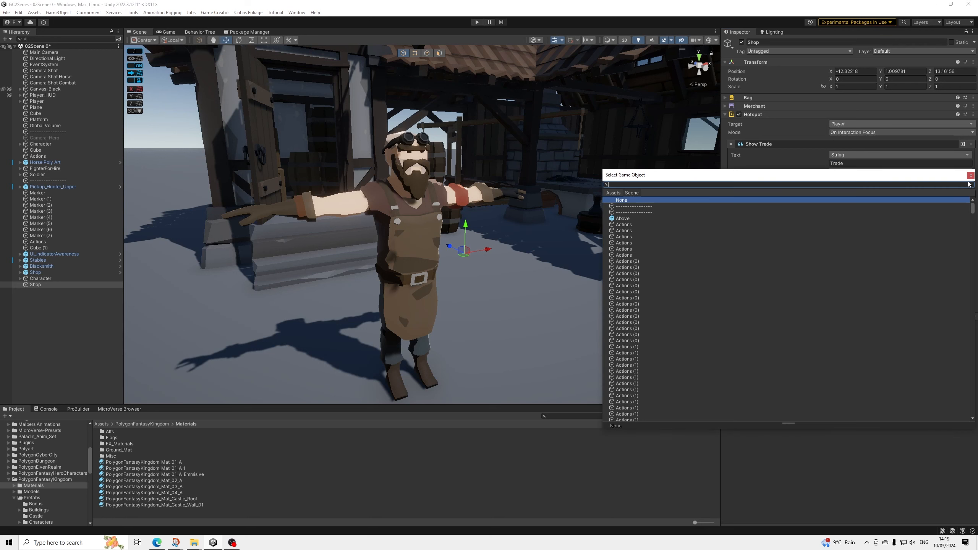
pyautogui.write('interac')
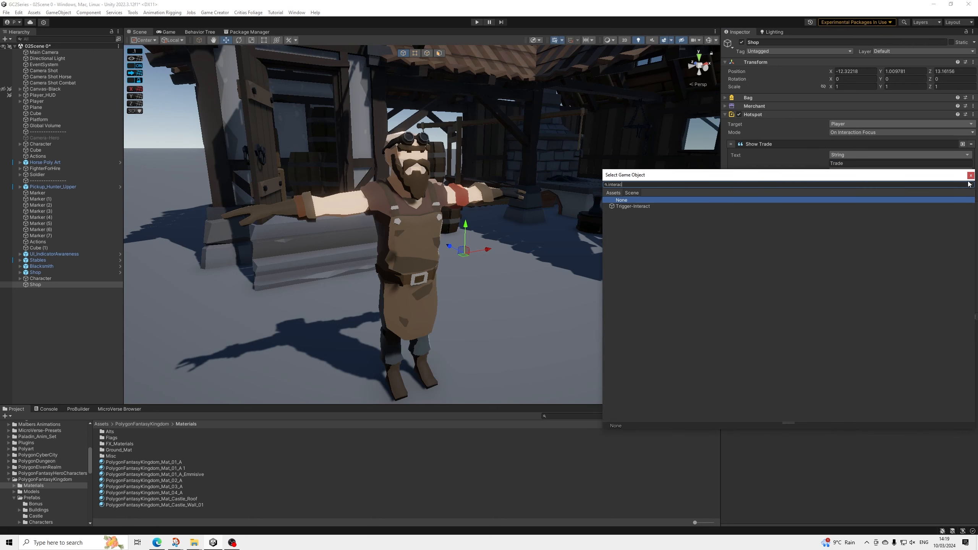
pyautogui.click(613, 192)
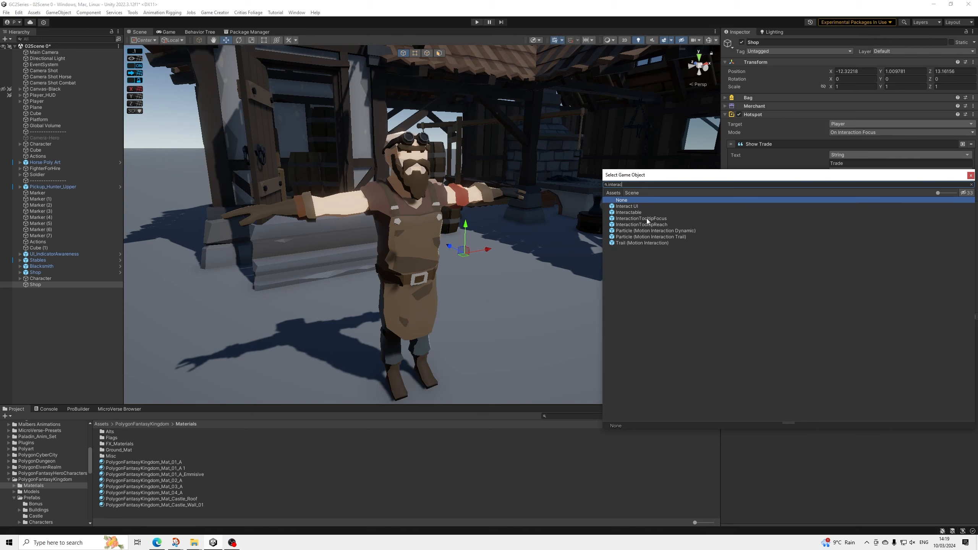
pyautogui.click(647, 219)
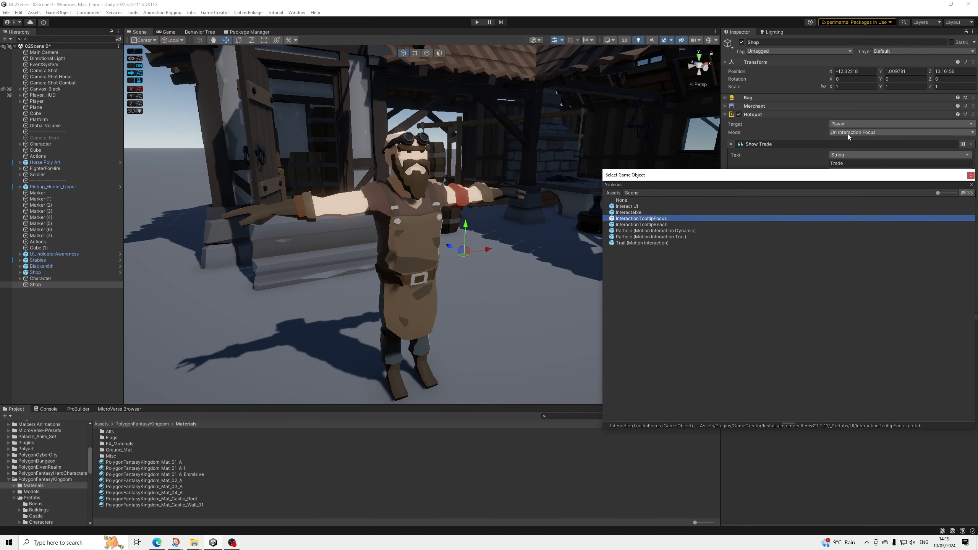
pyautogui.press('Return')
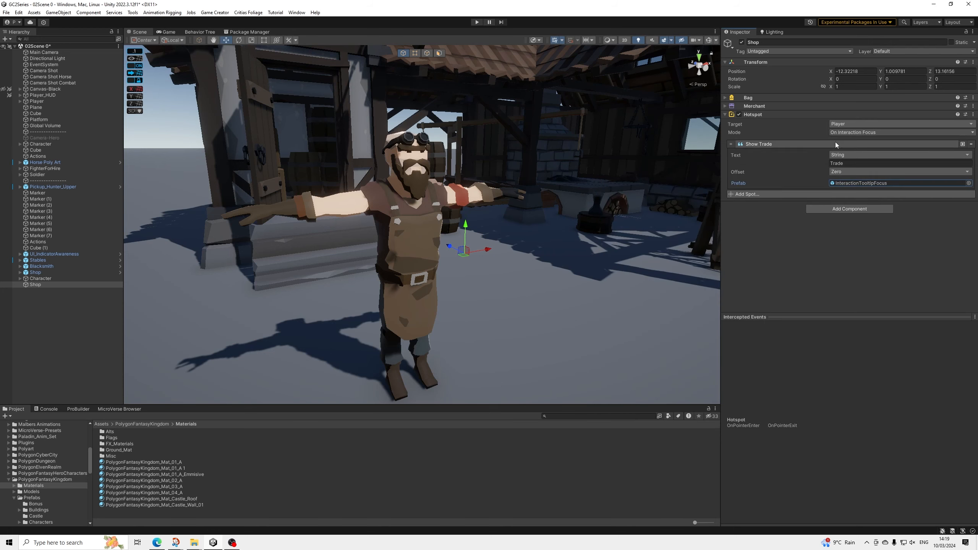
pyautogui.click(763, 144)
pyautogui.click(757, 117)
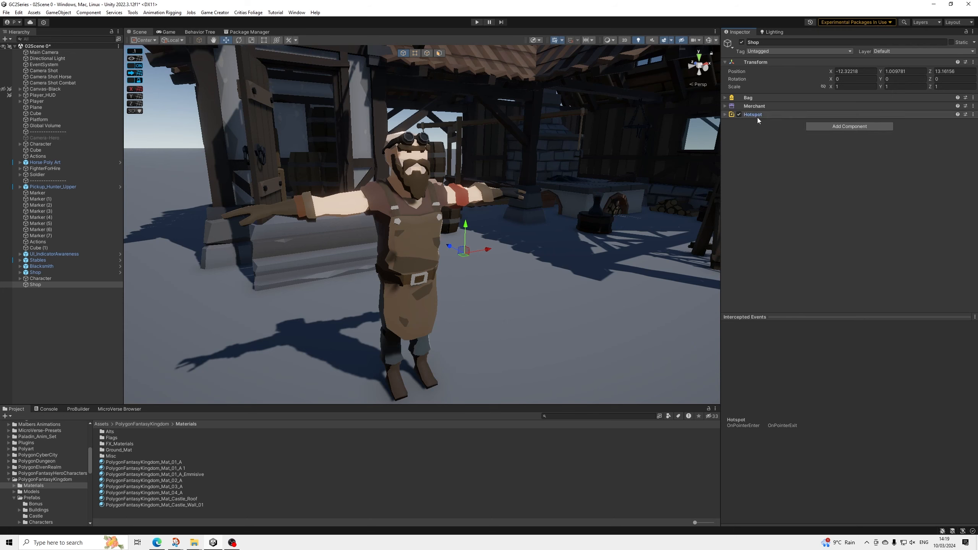
pyautogui.click(757, 117)
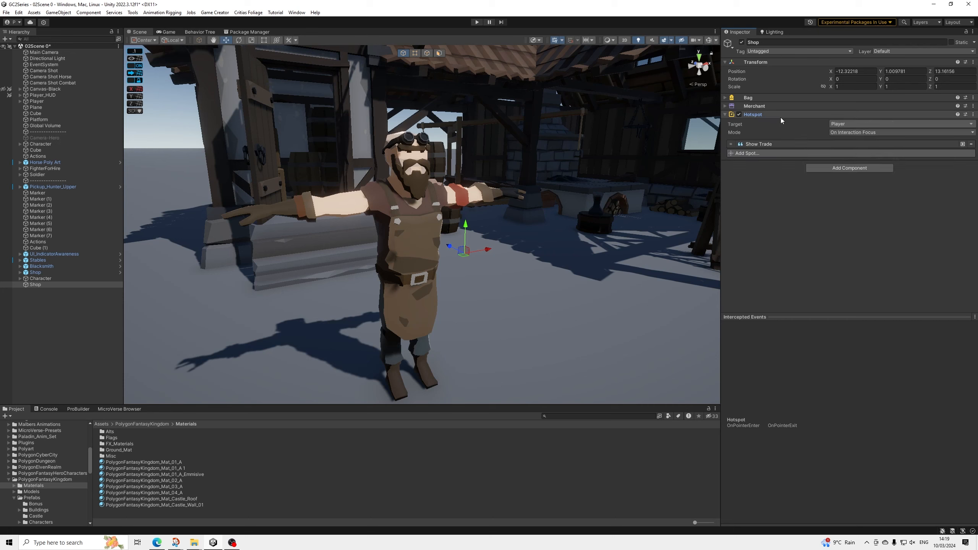
pyautogui.click(759, 116)
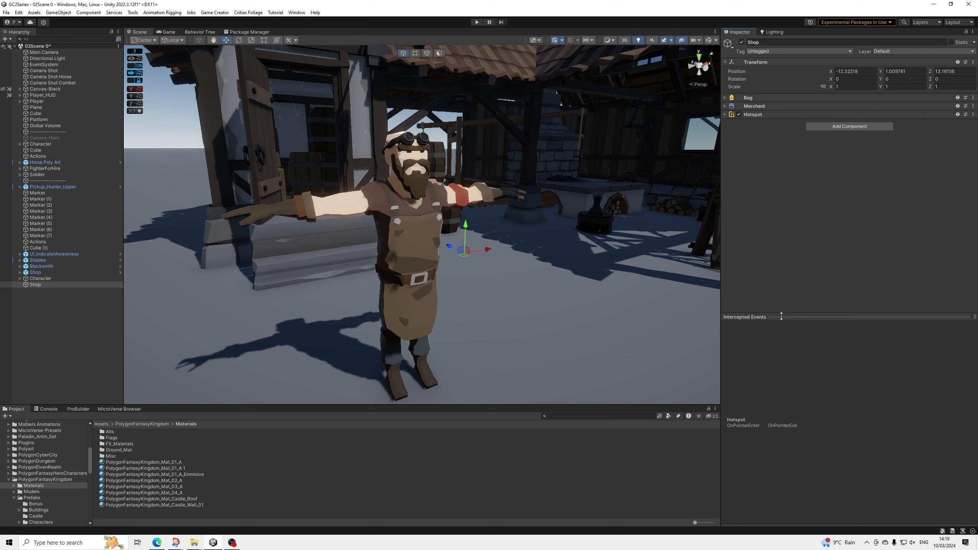
# Step: Add a Trigger component to Shop and set its event to On Interact
pyautogui.click(831, 125)
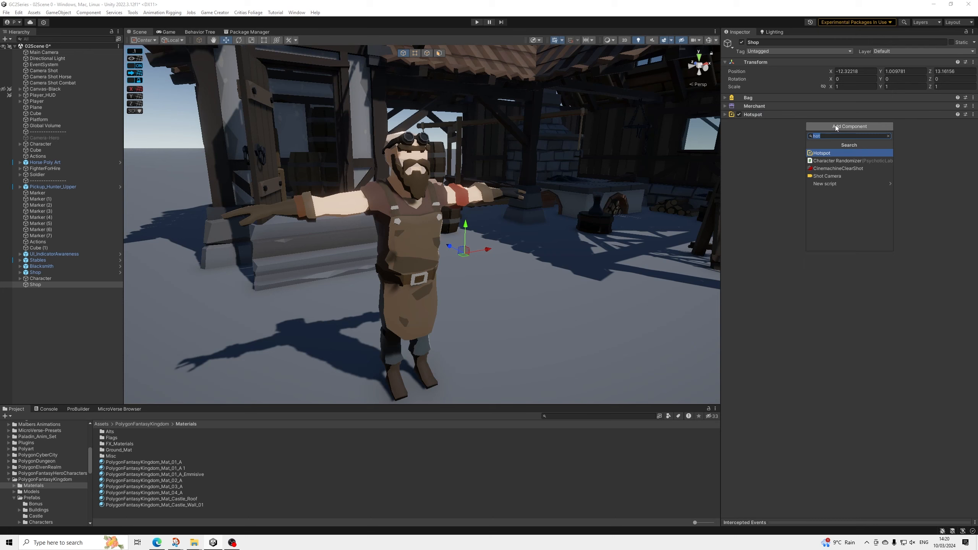
pyautogui.write('trigger')
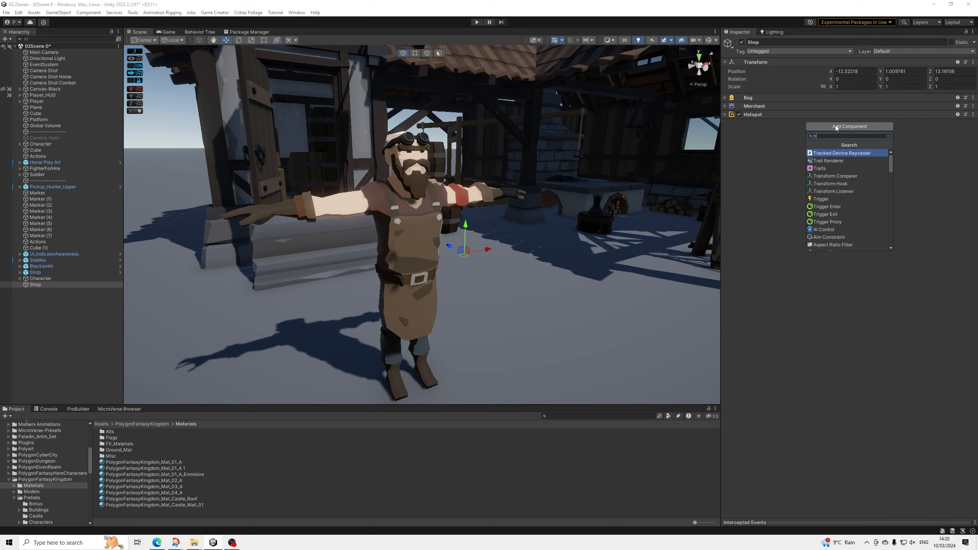
pyautogui.press('Return')
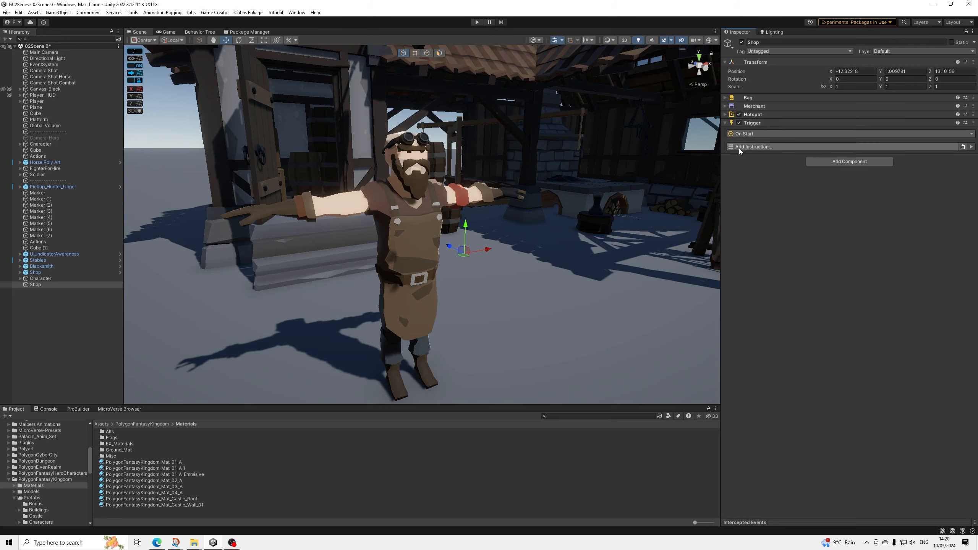
pyautogui.click(764, 135)
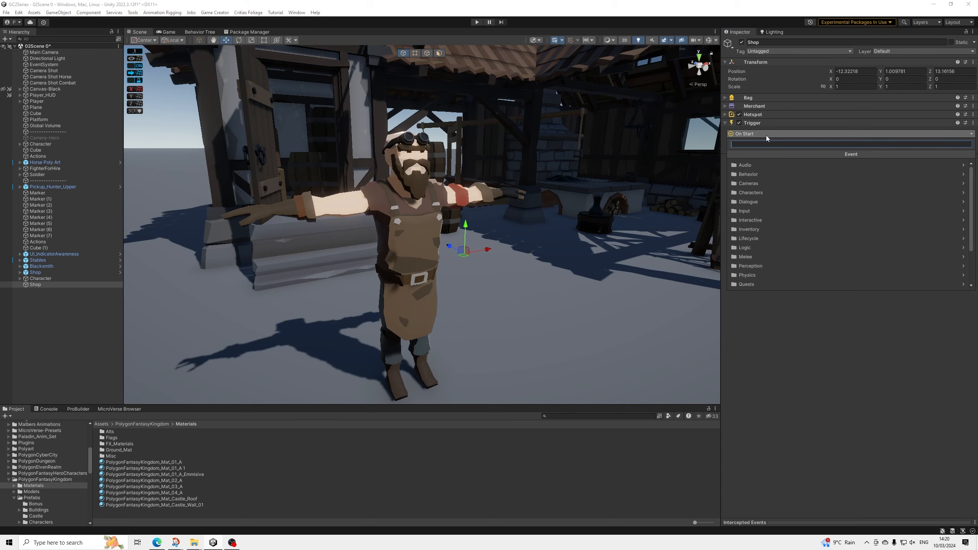
pyautogui.write('interact')
pyautogui.press('Return')
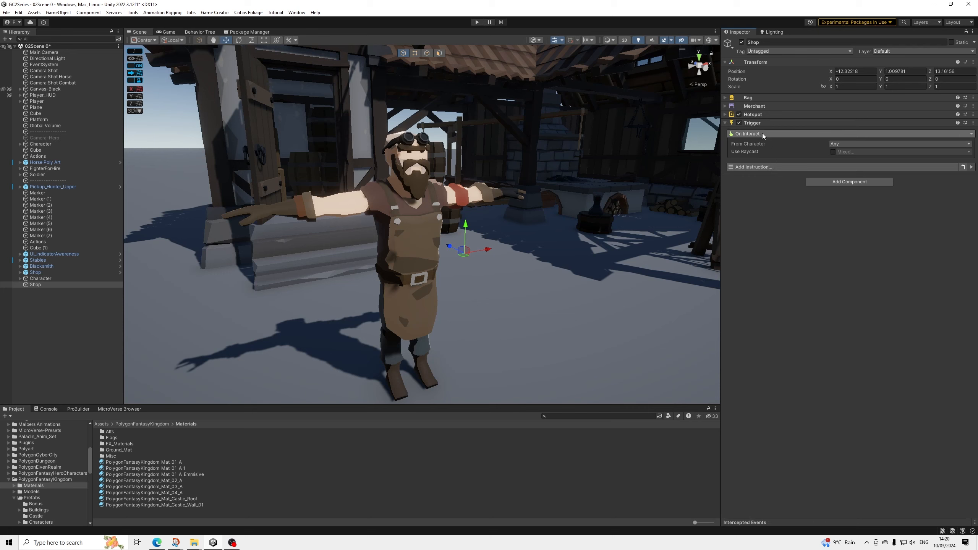
pyautogui.click(757, 122)
pyautogui.click(757, 123)
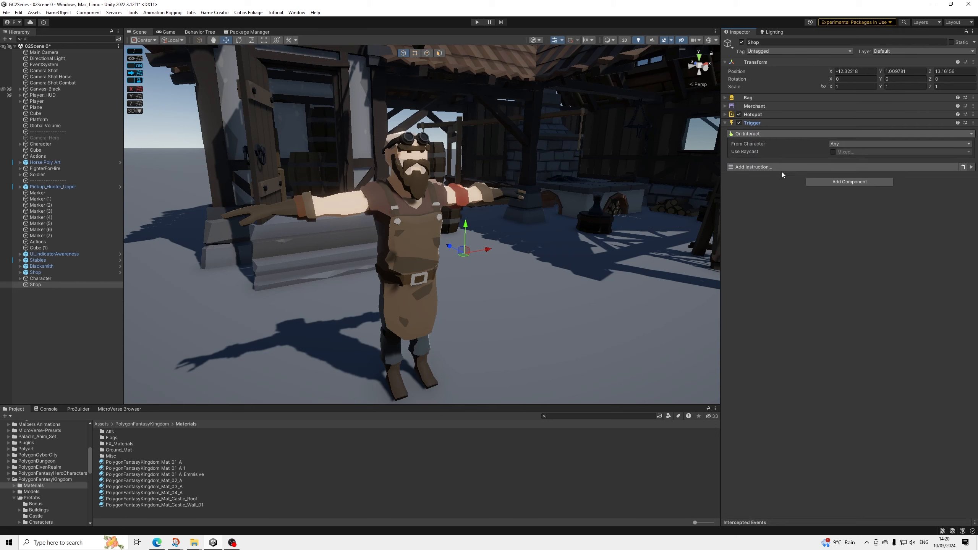
# Step: Make Shop a child of the blacksmith Character and set its local position to 0, 0, 0
pyautogui.scroll(-7, 470, 239)
pyautogui.keyDown('alt'); pyautogui.moveTo(479, 234); pyautogui.dragTo(401, 296); pyautogui.keyUp('alt')
pyautogui.moveTo(37, 287); pyautogui.dragTo(93, 279)
pyautogui.click(869, 71)
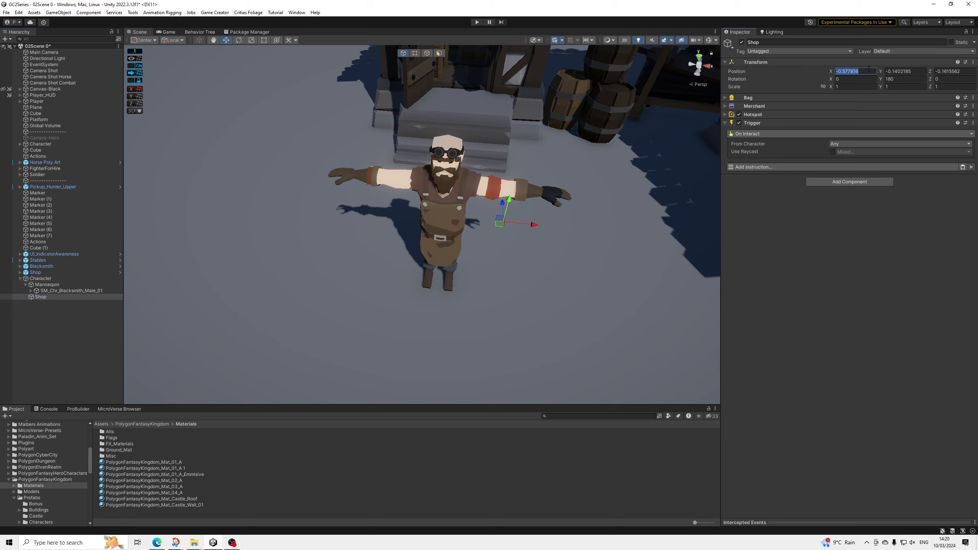
pyautogui.write('0')
pyautogui.press('Tab')
pyautogui.write('0')
pyautogui.press('Tab')
pyautogui.write('0')
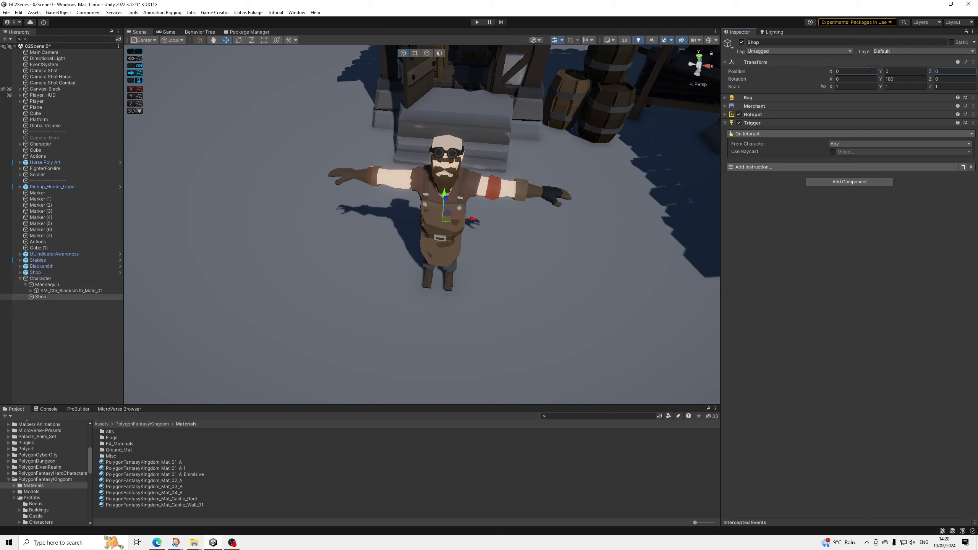
# Step: Move Shop out of Character to the root of the hierarchy, just above Character
pyautogui.click(19, 278)
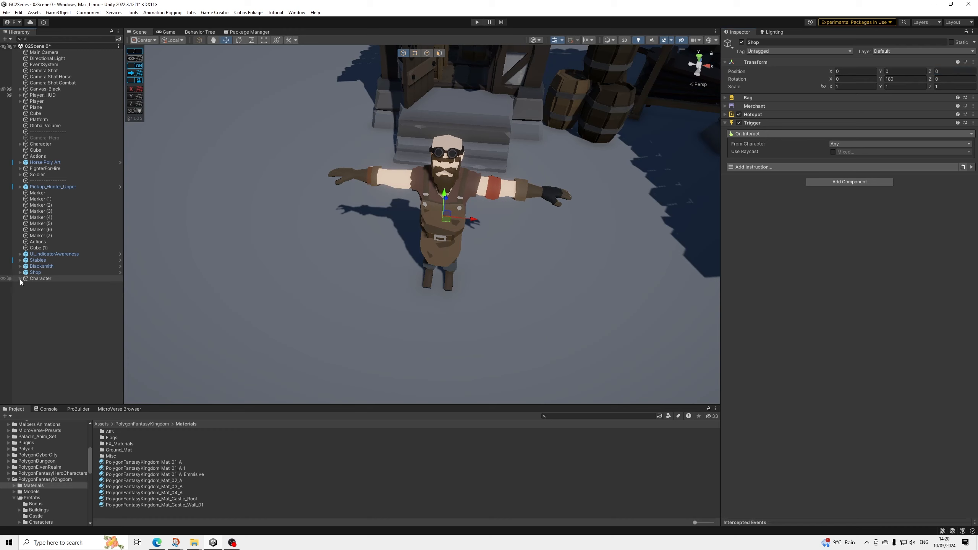
pyautogui.click(20, 279)
pyautogui.click(37, 292)
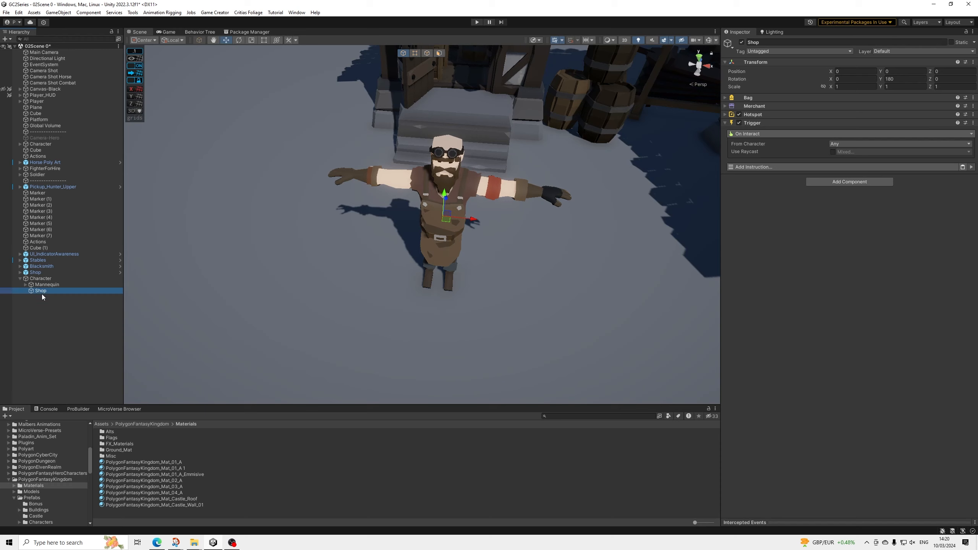
pyautogui.moveTo(42, 291); pyautogui.dragTo(36, 279)
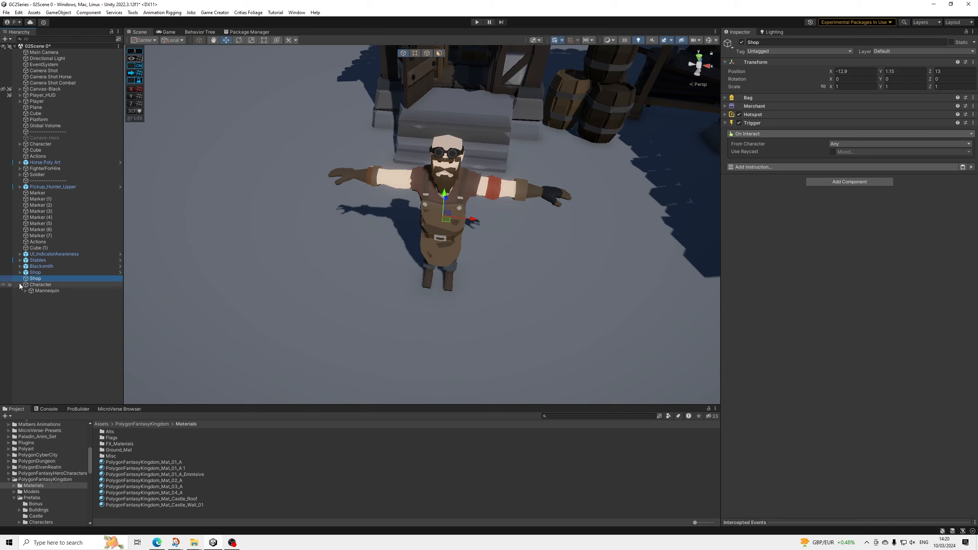
# Step: Create a Game Creator Marker as a child of Shop, keeping its default name
pyautogui.rightClick(39, 278)
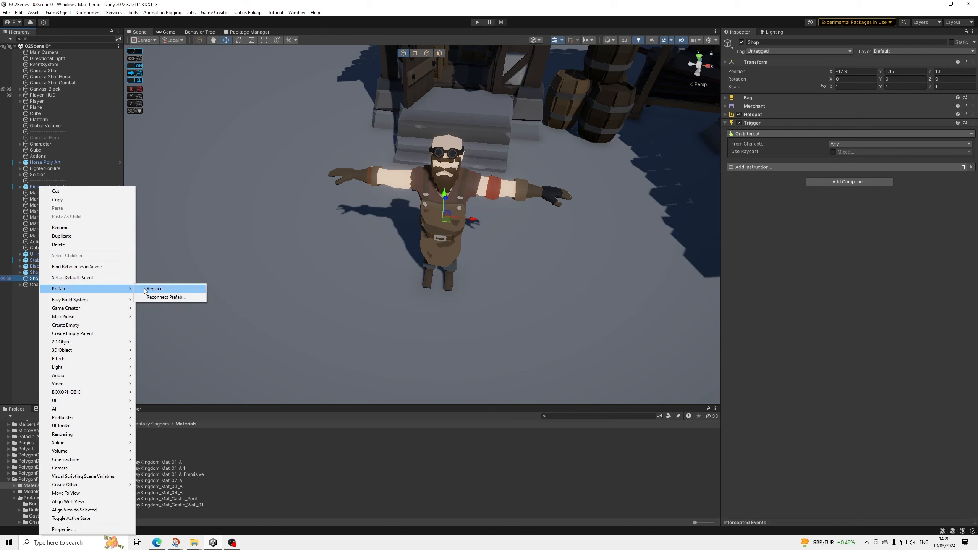
pyautogui.moveTo(95, 308)
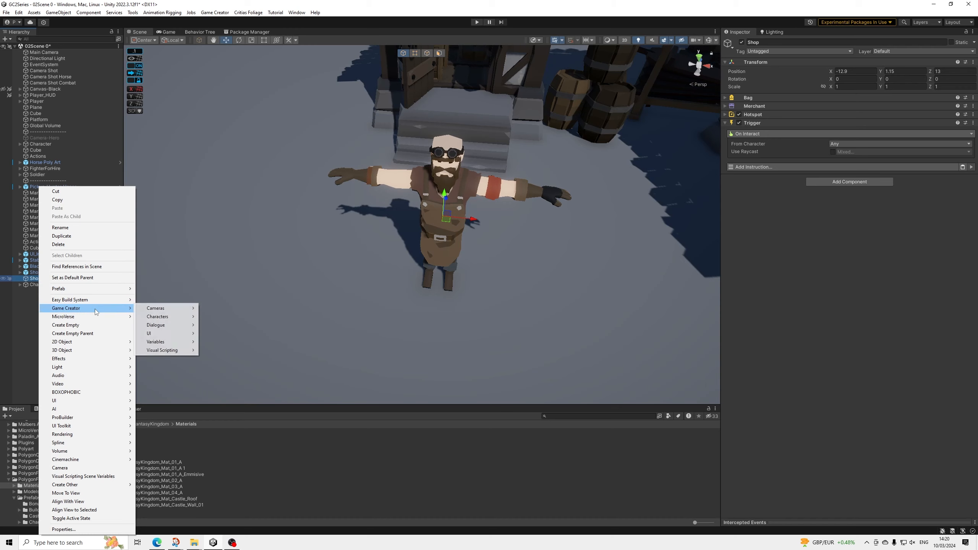
pyautogui.moveTo(187, 317)
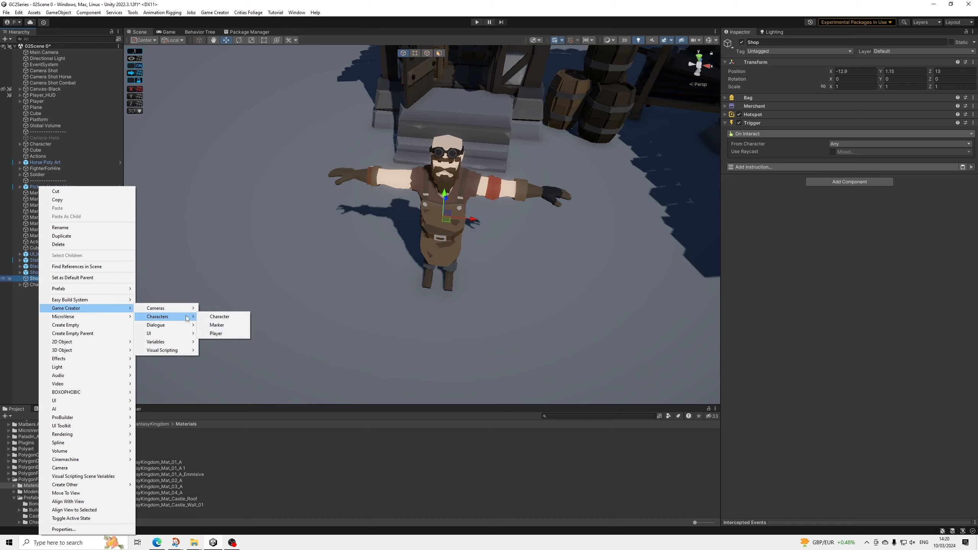
pyautogui.click(222, 326)
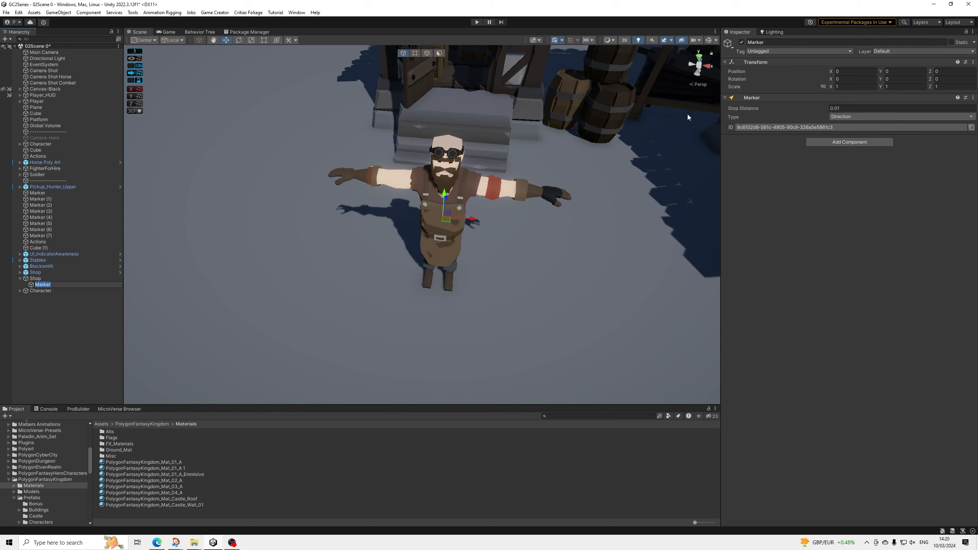
pyautogui.press('Return')
# Step: Set the Marker's Y position to -1 and move it in front of the blacksmith to about -0.8 on Z
pyautogui.keyDown('alt'); pyautogui.moveTo(518, 198); pyautogui.dragTo(452, 201); pyautogui.keyUp('alt')
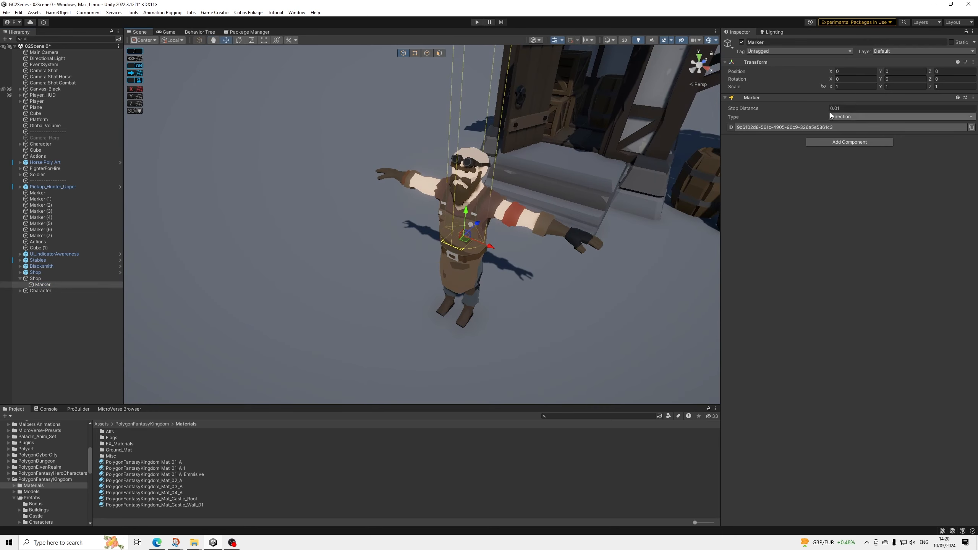
pyautogui.click(920, 71)
pyautogui.write('-1')
pyautogui.moveTo(469, 294)
pyautogui.mouseDown()
pyautogui.moveTo(416, 338)
pyautogui.moveTo(369, 324)
pyautogui.moveTo(479, 295)
pyautogui.moveTo(396, 283)
pyautogui.mouseUp()
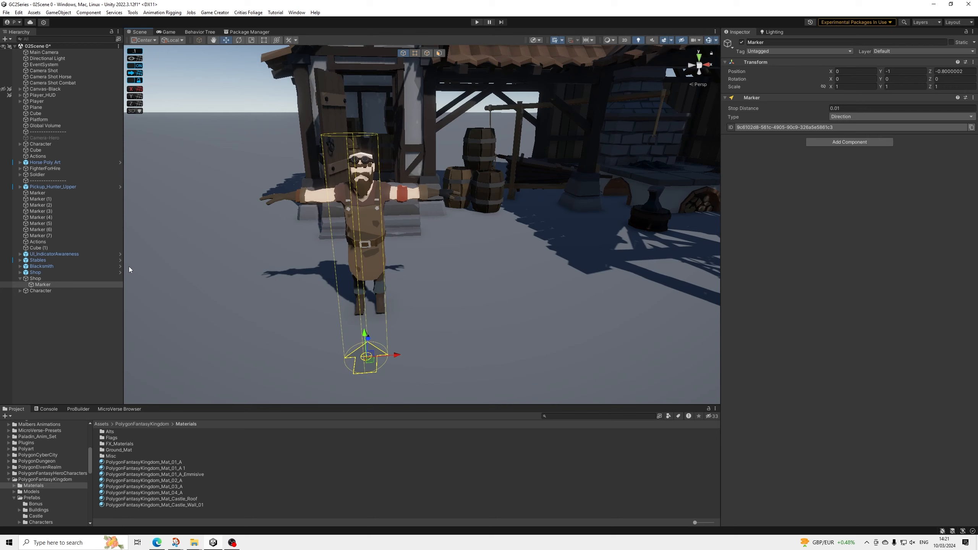
# Step: Move the Marker farther in front of the blacksmith, to -1.3 on Z
pyautogui.click(20, 278)
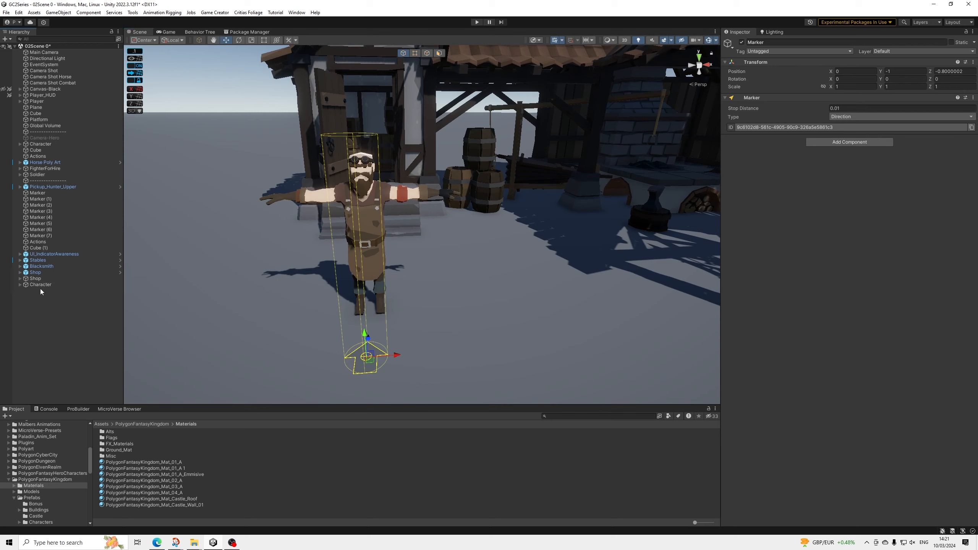
pyautogui.keyDown('alt'); pyautogui.moveTo(467, 241); pyautogui.dragTo(347, 278); pyautogui.keyUp('alt')
pyautogui.click(393, 320)
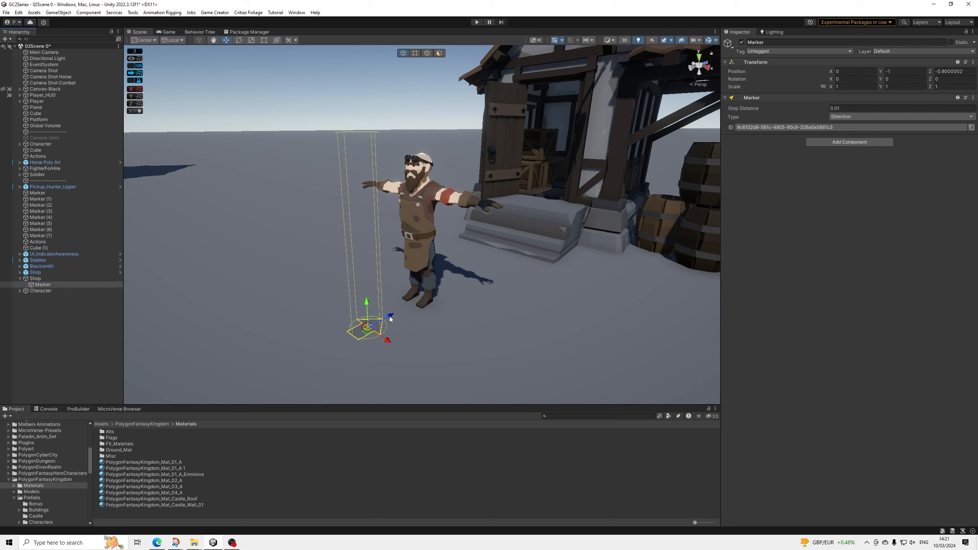
pyautogui.moveTo(390, 318); pyautogui.dragTo(352, 338)
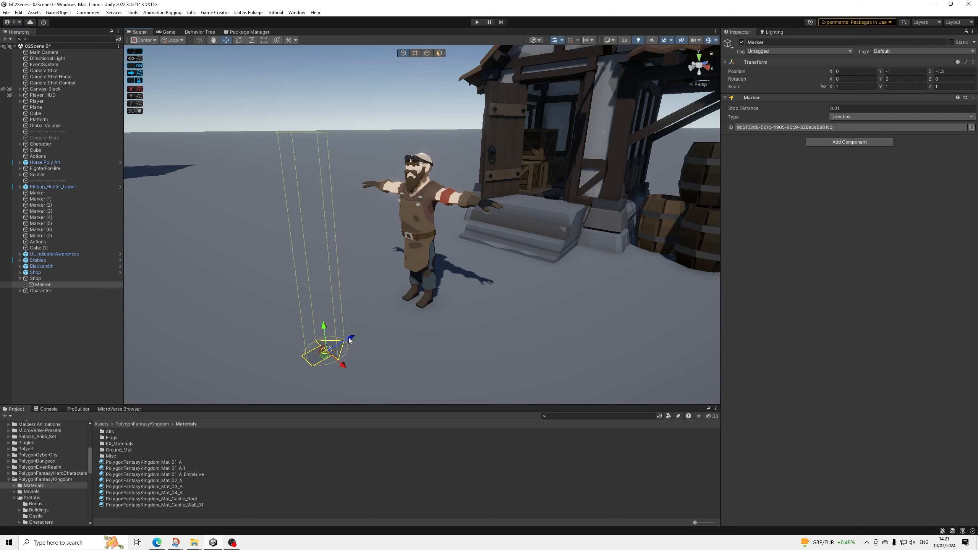
# Step: Make the blacksmith Character a child of Shop, below the Marker
pyautogui.moveTo(46, 291); pyautogui.dragTo(40, 278)
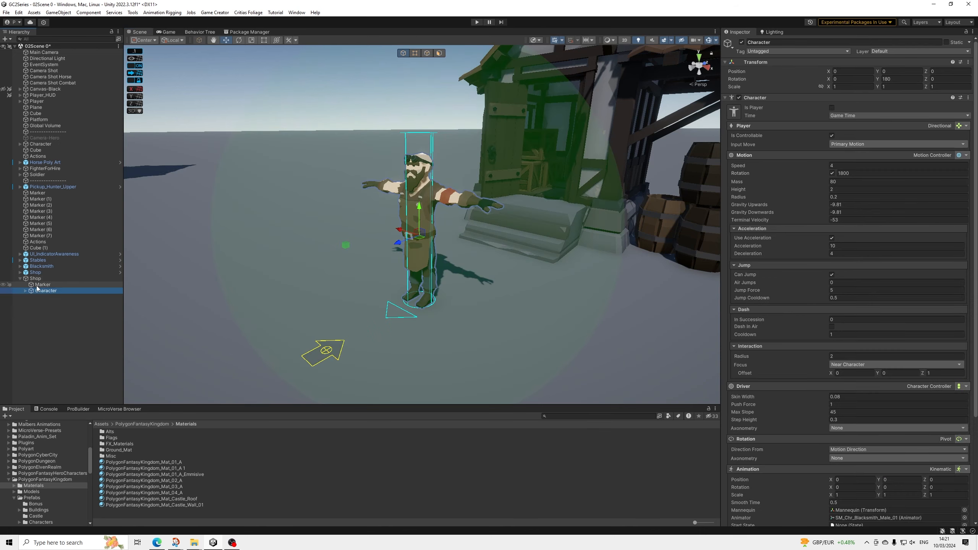
pyautogui.click(40, 285)
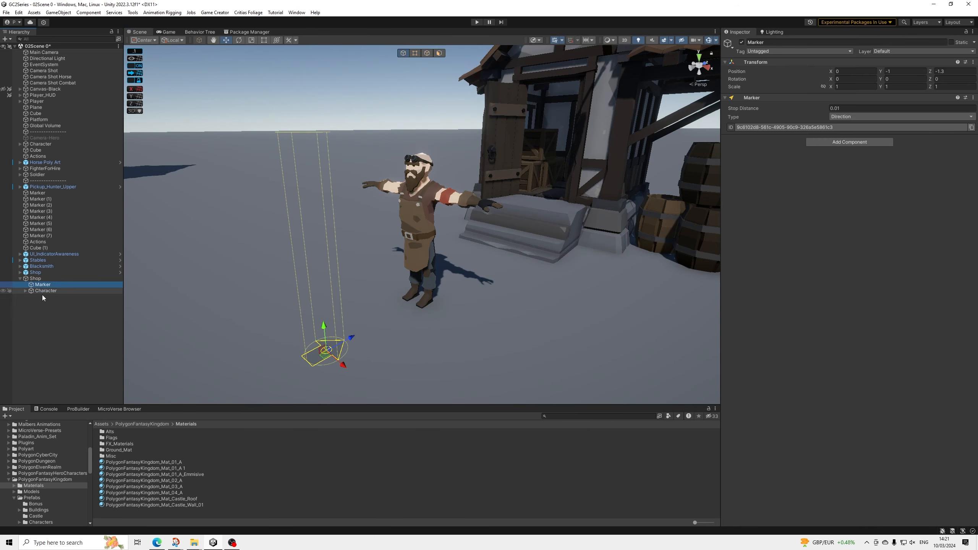
# Step: Create a Game Creator Camera Shot as a child of Shop, keeping its default name, and set its Z position to -1.3
pyautogui.rightClick(64, 278)
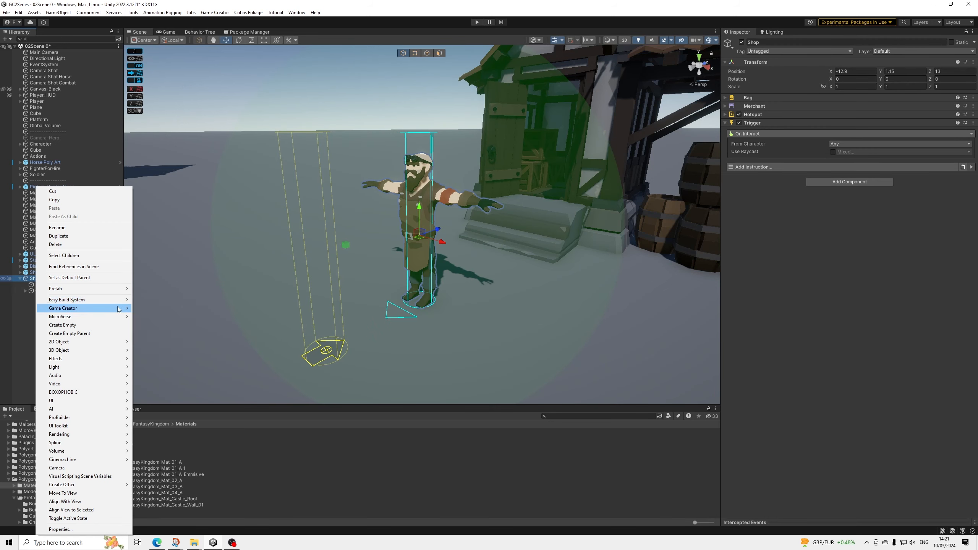
pyautogui.moveTo(119, 309)
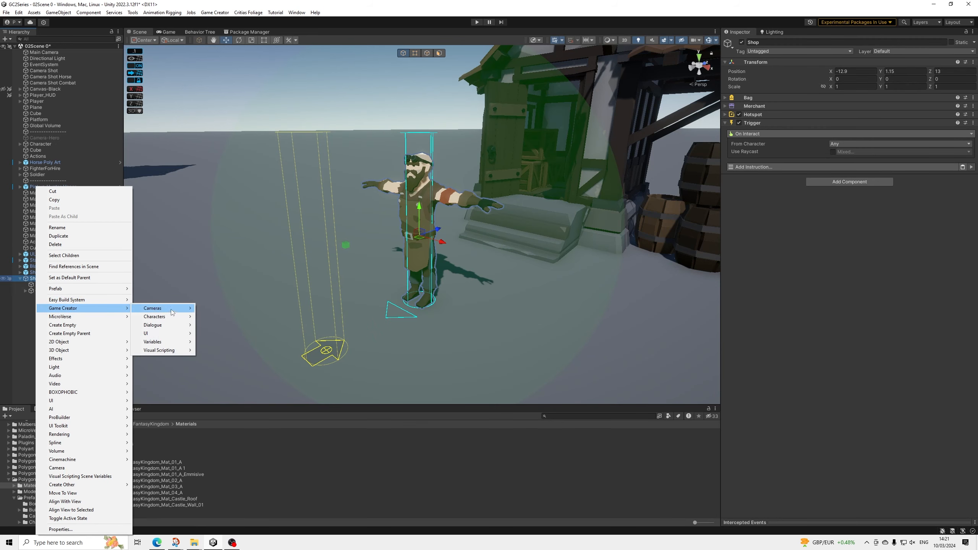
pyautogui.moveTo(184, 310)
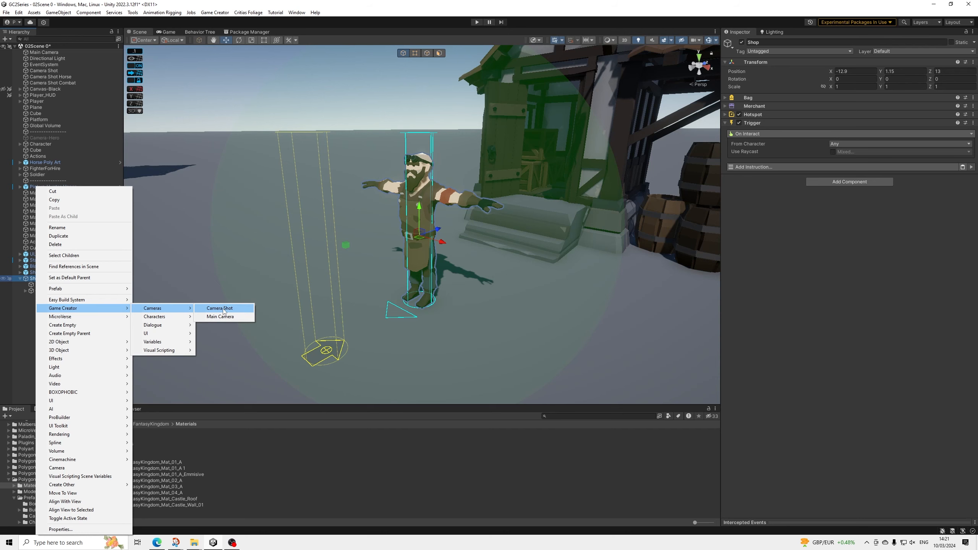
pyautogui.click(221, 308)
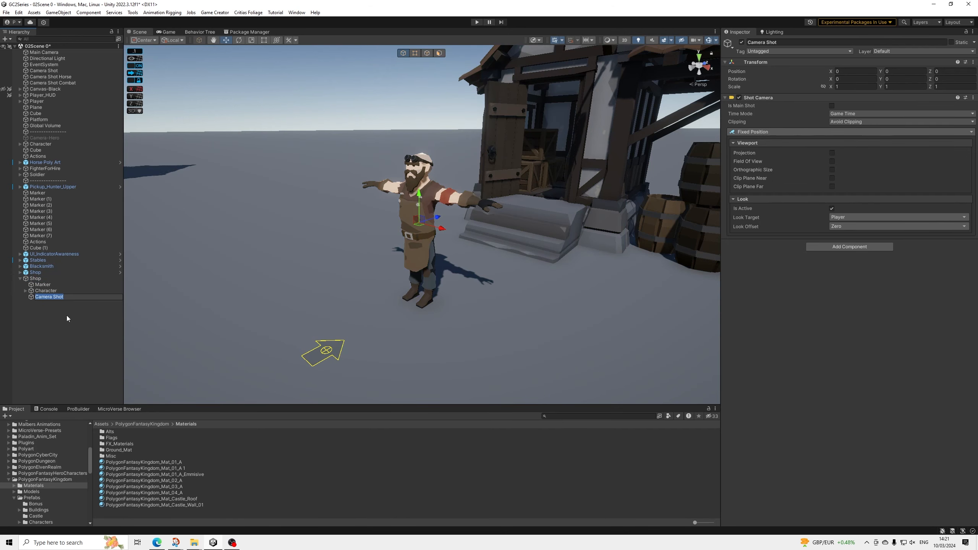
pyautogui.click(41, 300)
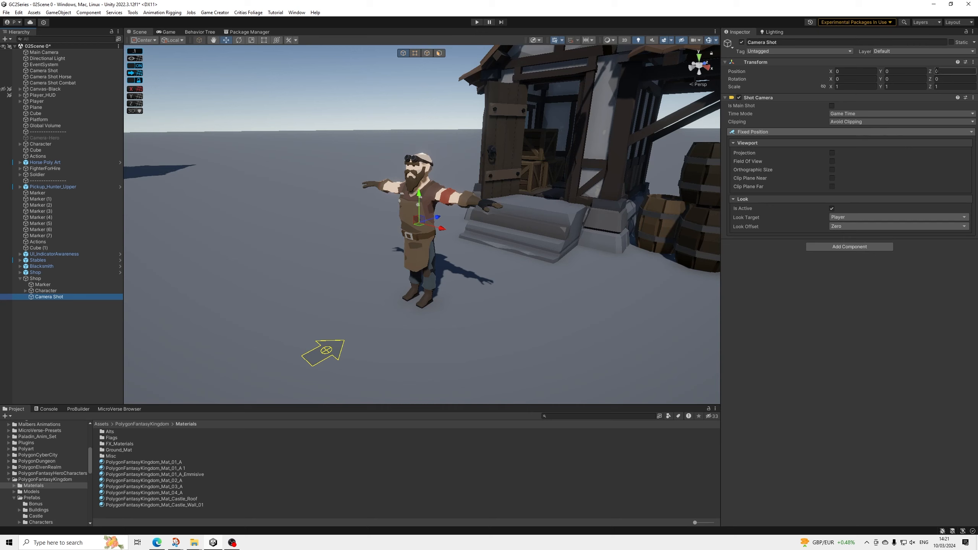
pyautogui.click(944, 71)
pyautogui.write('-1.3')
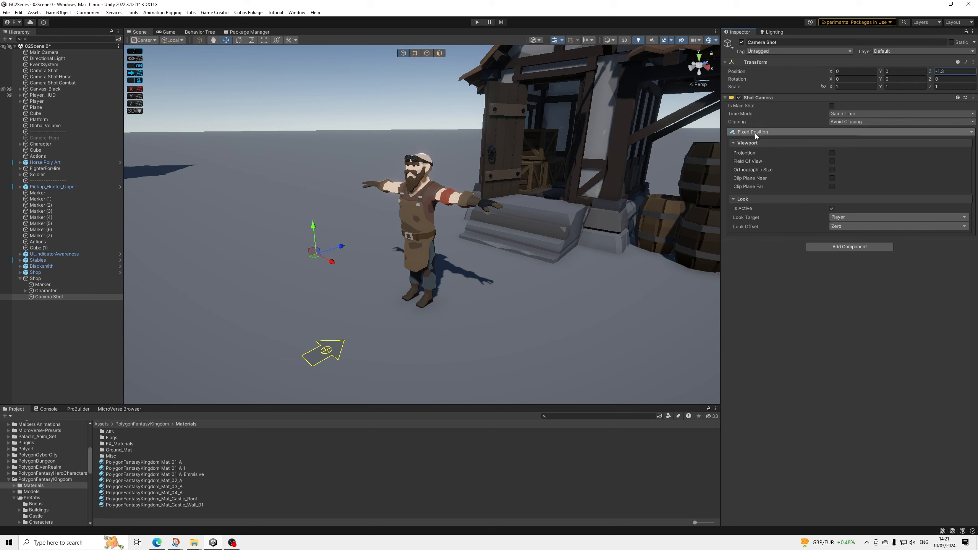
pyautogui.rightClick(47, 297)
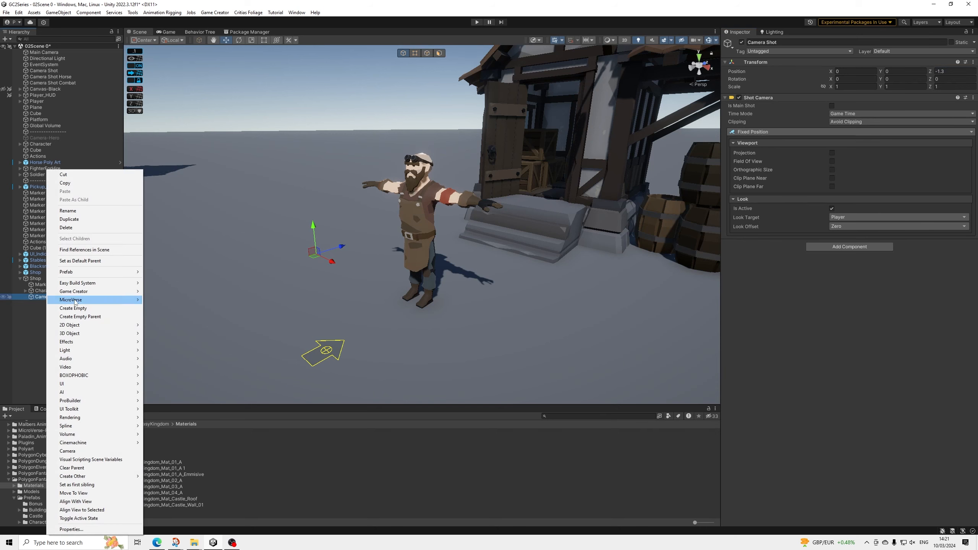
pyautogui.moveTo(110, 295)
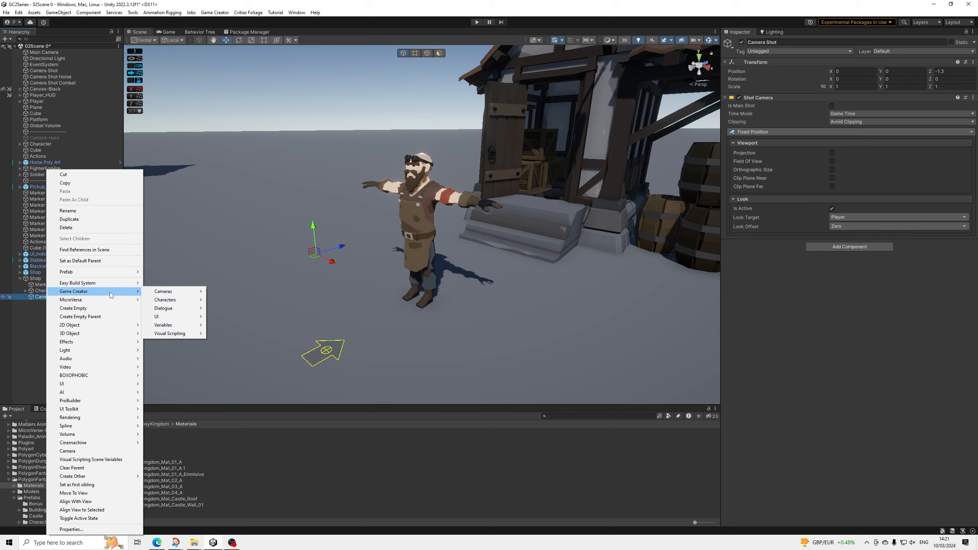
pyautogui.moveTo(175, 293)
pyautogui.click(224, 292)
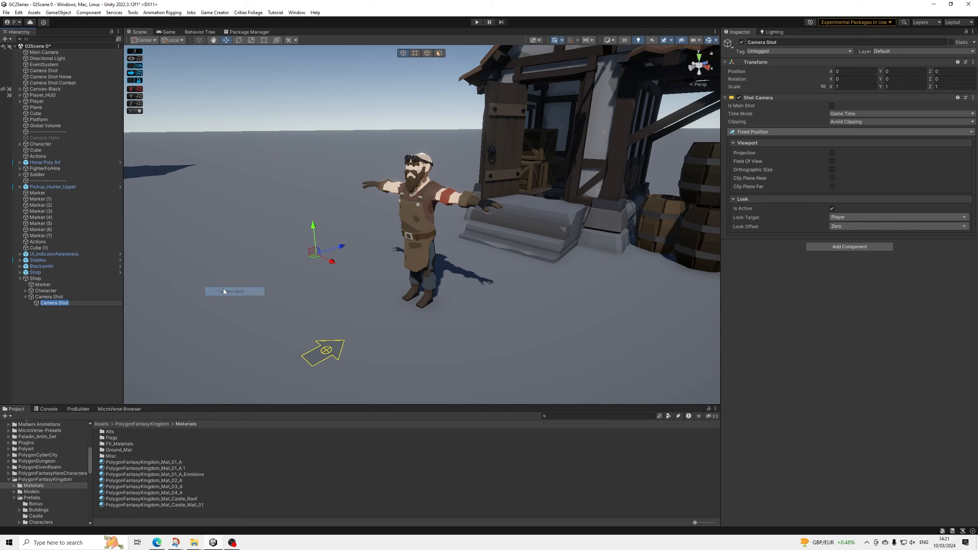
pyautogui.click(58, 308)
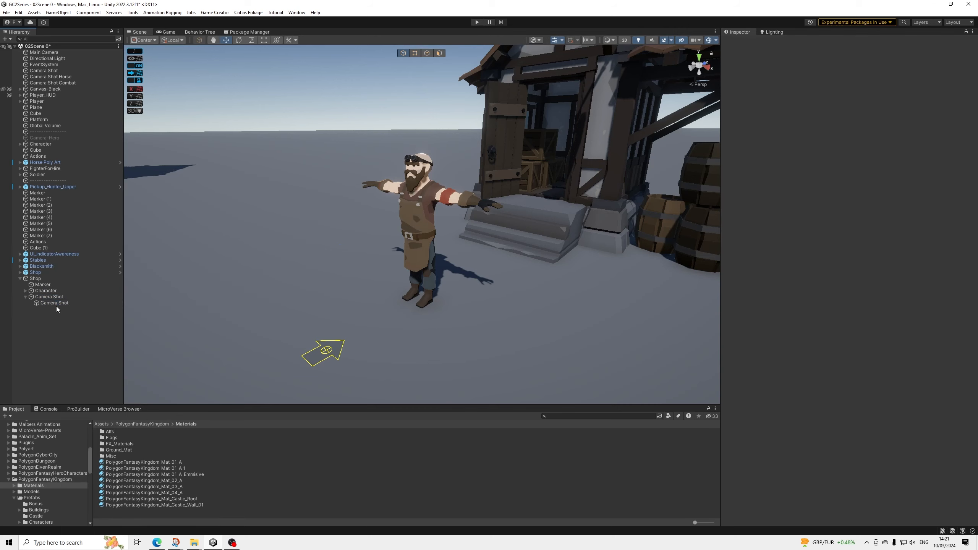
pyautogui.click(56, 303)
pyautogui.press('Delete')
# Step: Create a standard Camera as a child of the shop's Camera Shot, keeping its default name
pyautogui.rightClick(57, 299)
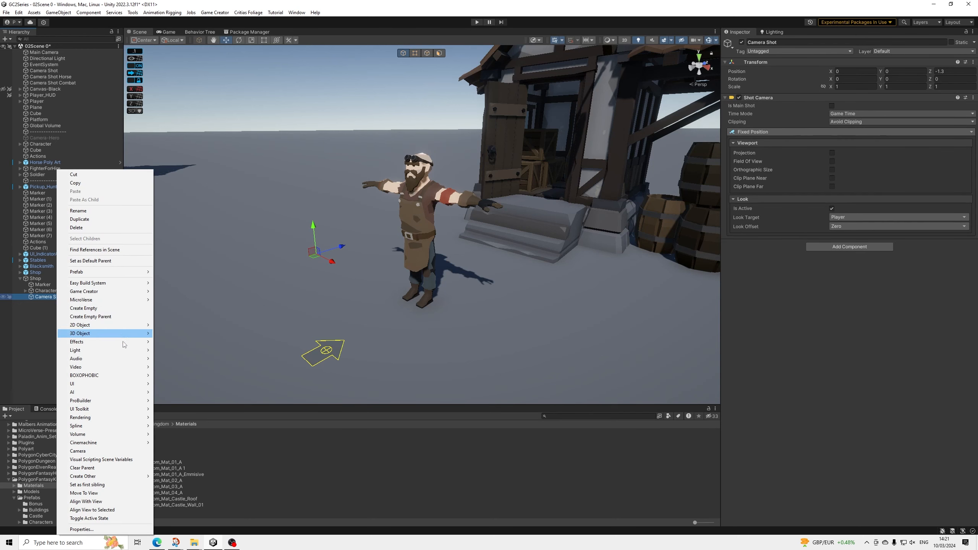
pyautogui.click(81, 451)
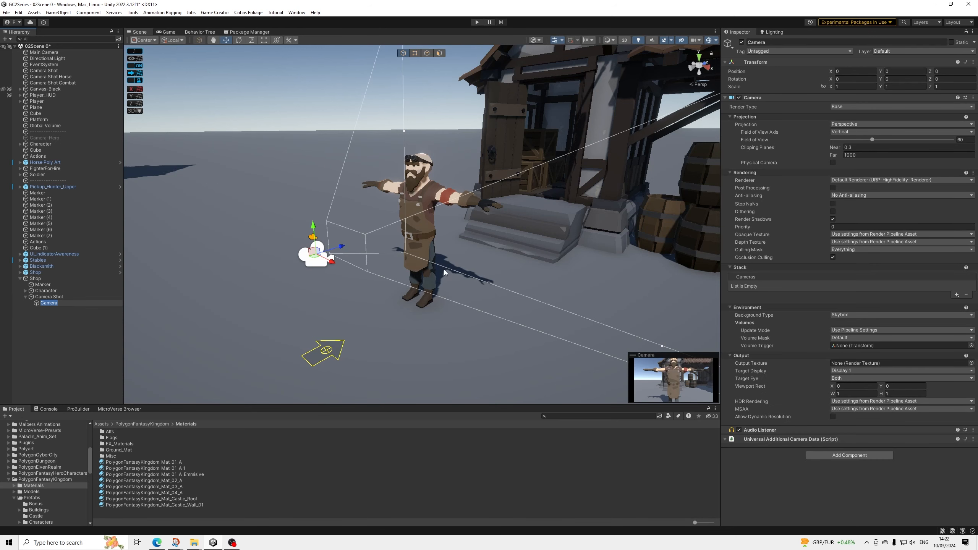
pyautogui.click(56, 322)
pyautogui.click(52, 303)
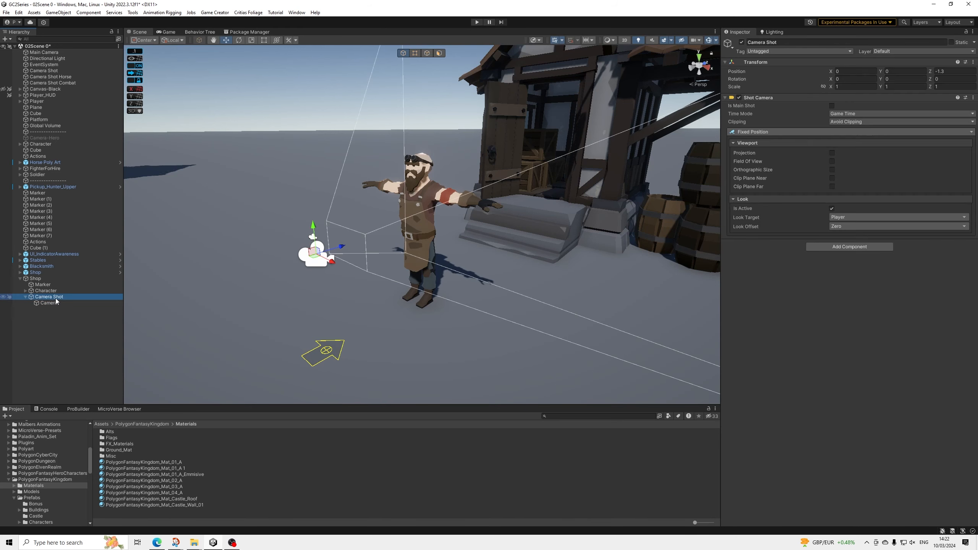
pyautogui.press('f')
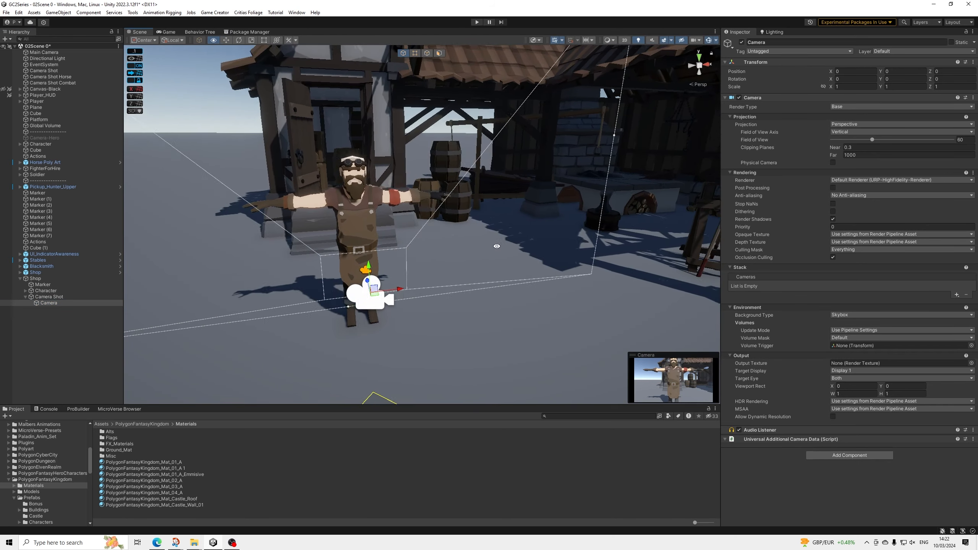
# Step: Swap the hierarchy so that Camera sits directly under Shop and Camera Shot becomes its child
pyautogui.click(50, 297)
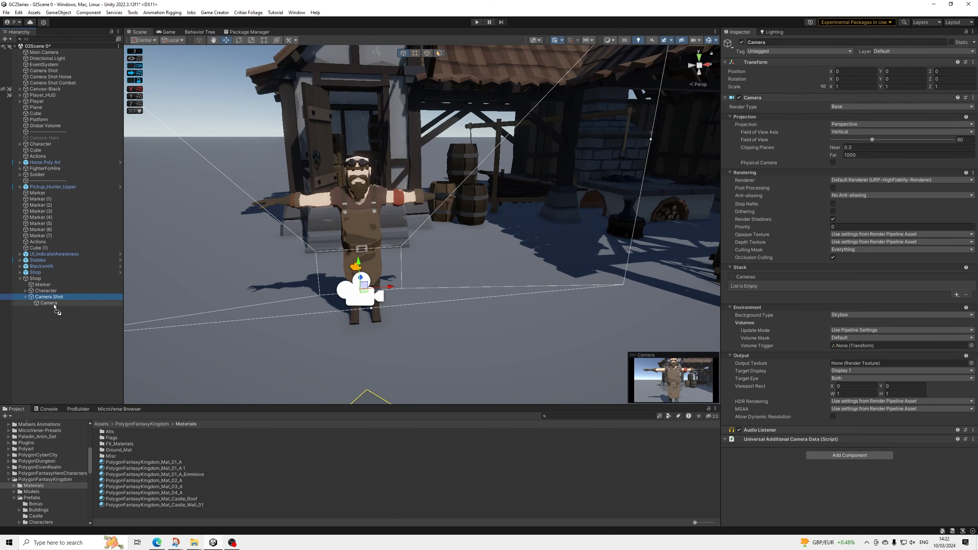
pyautogui.moveTo(50, 304); pyautogui.dragTo(51, 302)
pyautogui.click(48, 299)
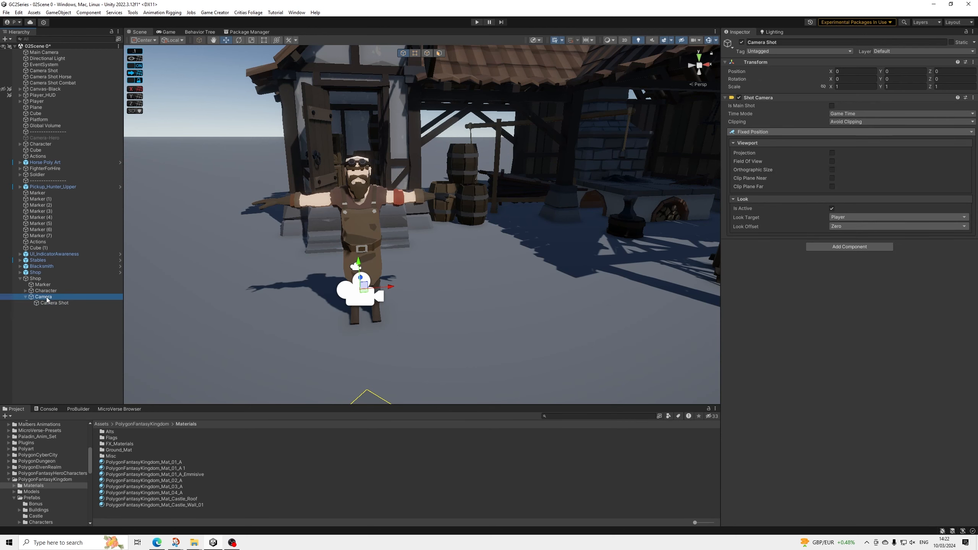
# Step: Enlarge the selected Camera's preview in the Scene view for framing the blacksmith
pyautogui.moveTo(375, 242); pyautogui.dragTo(409, 266, button='middle')
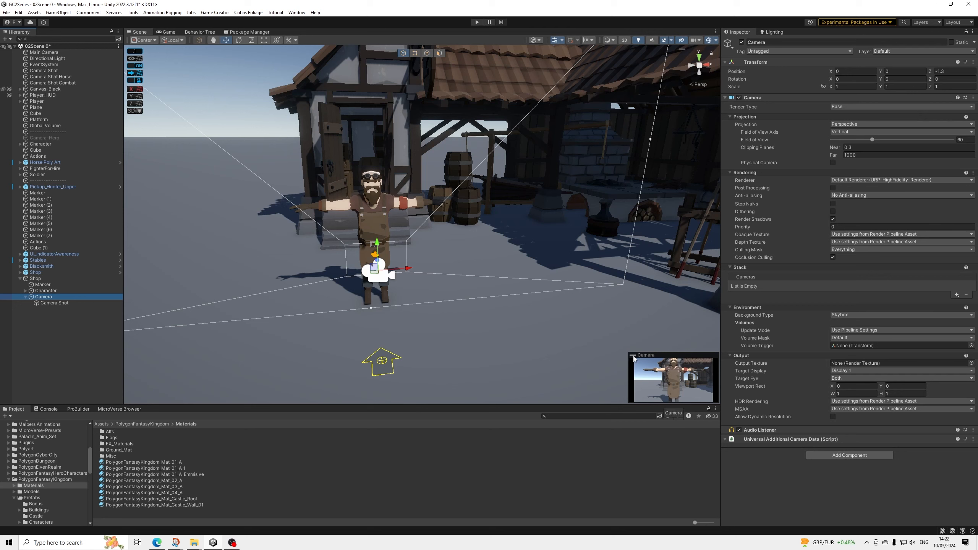
pyautogui.moveTo(661, 351); pyautogui.dragTo(661, 284)
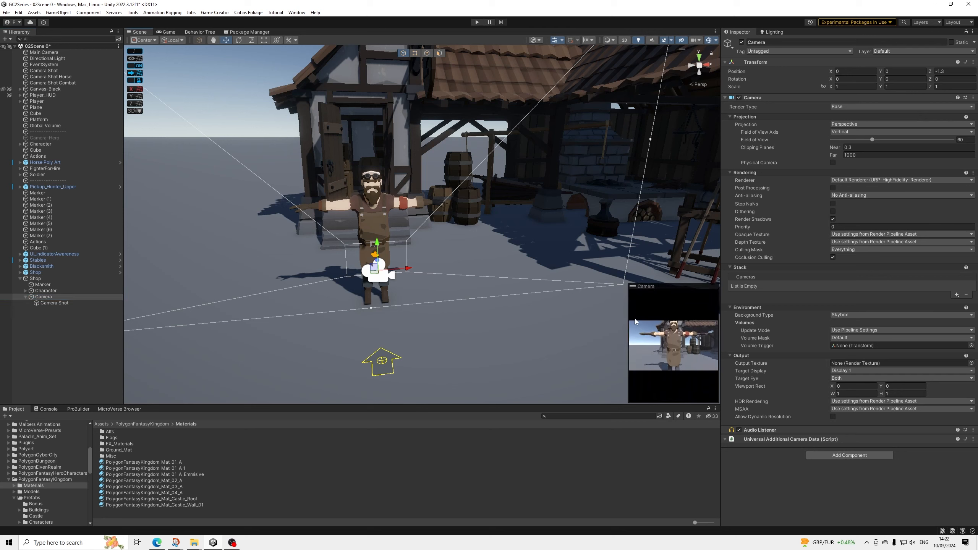
pyautogui.moveTo(627, 317); pyautogui.dragTo(515, 311)
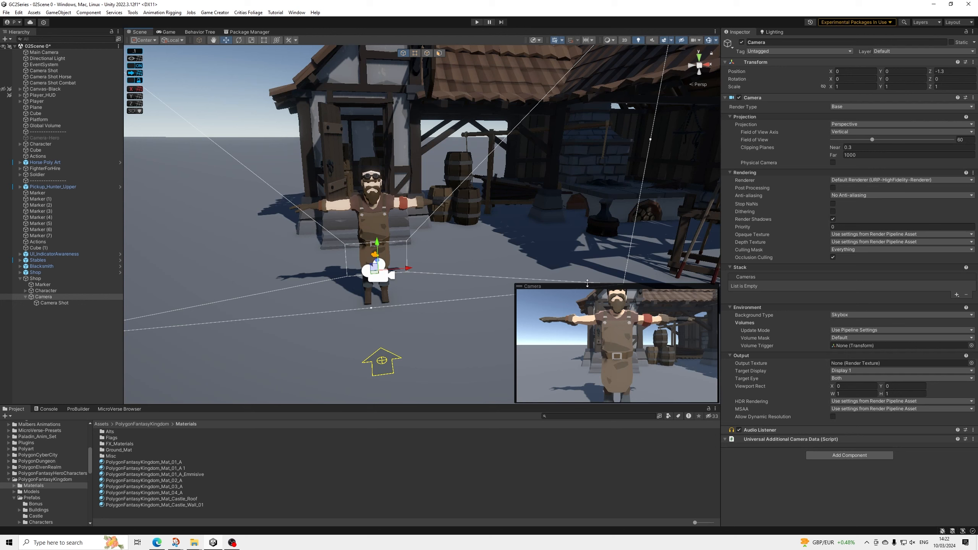
pyautogui.moveTo(593, 283)
pyautogui.mouseDown()
pyautogui.moveTo(592, 267)
pyautogui.moveTo(590, 278)
pyautogui.mouseUp()
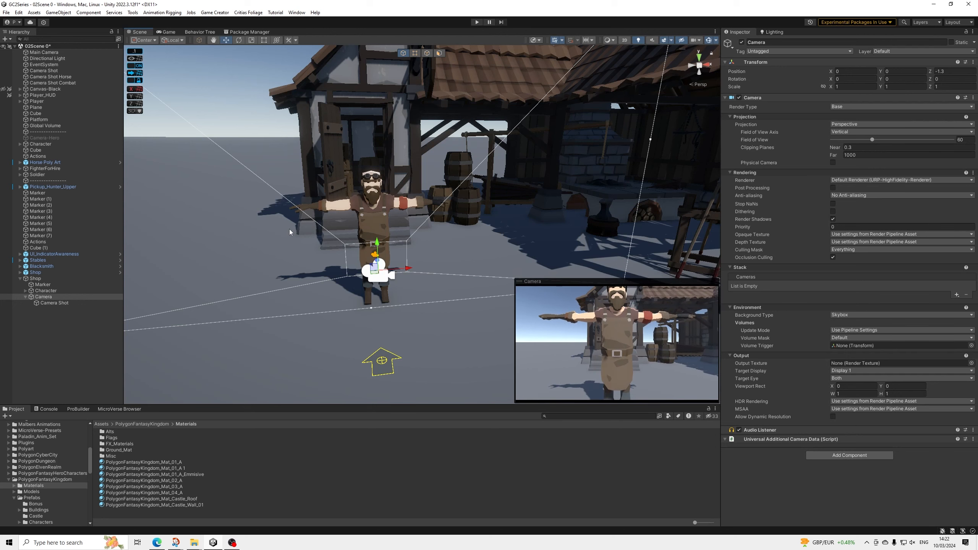
# Step: Rotate the Camera to 15 on X and 30 on Y, and move it sideways, up to about 0.65 on Y and back to -1.7 on Z
pyautogui.moveTo(409, 270); pyautogui.dragTo(207, 92)
pyautogui.click(239, 41)
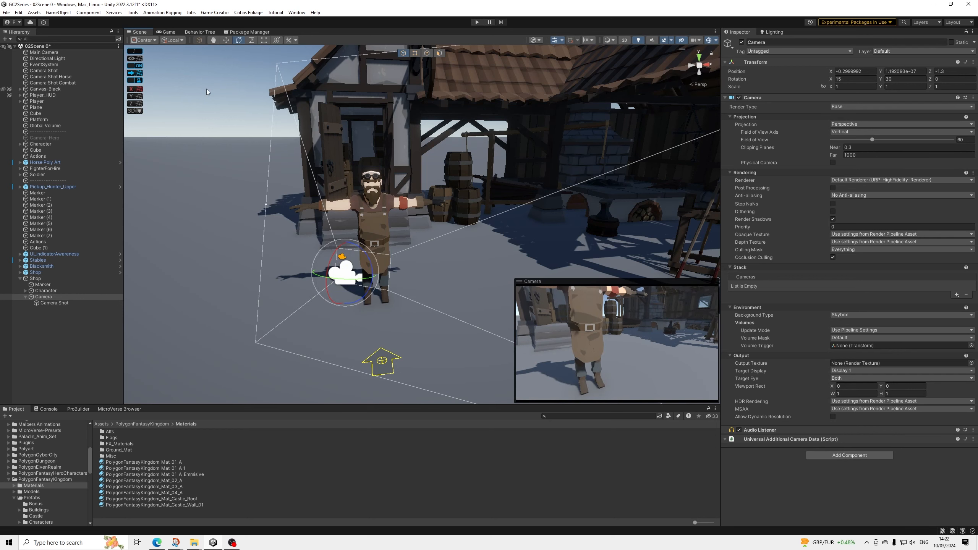
pyautogui.click(226, 40)
pyautogui.moveTo(351, 242); pyautogui.dragTo(393, 236)
# Step: Turn the Camera farther around the blacksmith and set its rotation to 15 on X, 45 on Y and 0 on Z
pyautogui.click(238, 40)
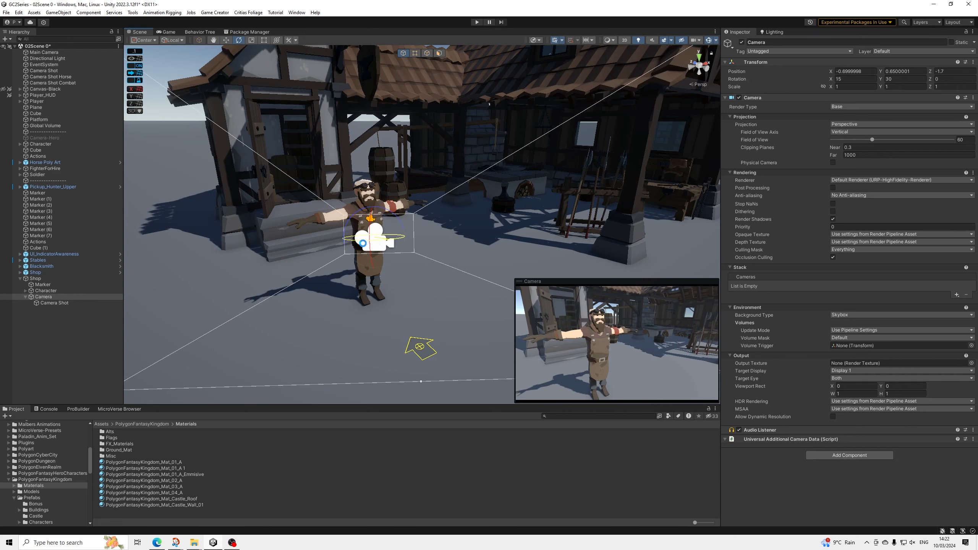
pyautogui.moveTo(358, 243); pyautogui.dragTo(398, 226)
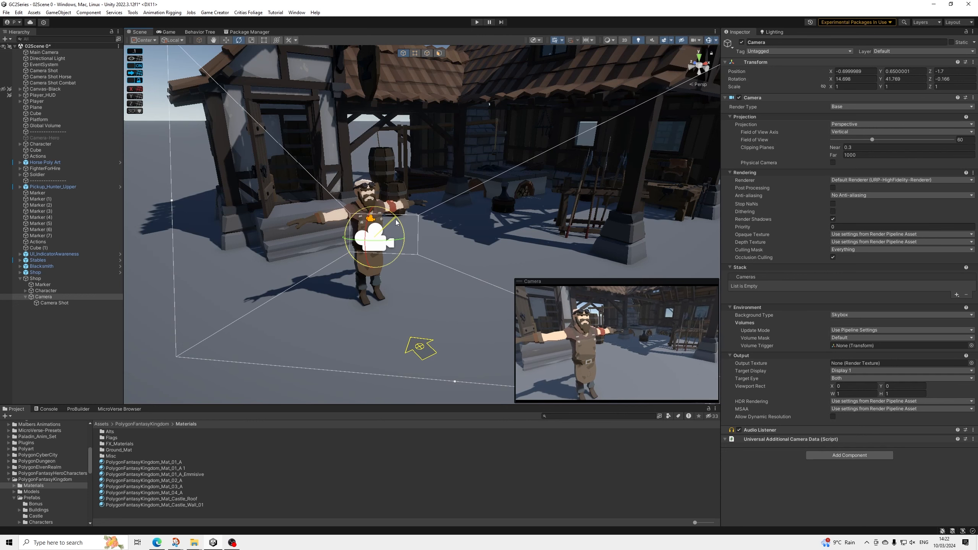
pyautogui.click(952, 79)
pyautogui.write('0')
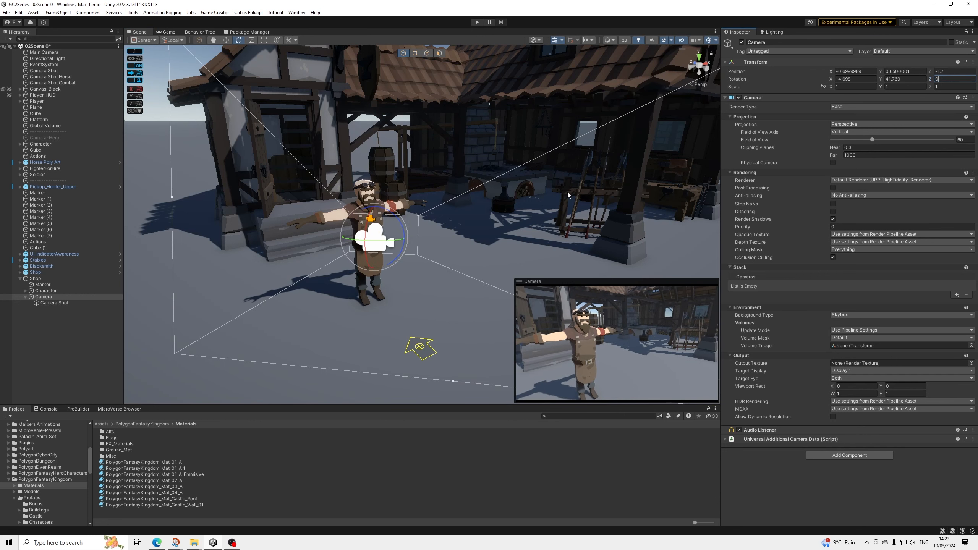
pyautogui.click(864, 78)
pyautogui.write('15')
pyautogui.click(912, 79)
pyautogui.write('45')
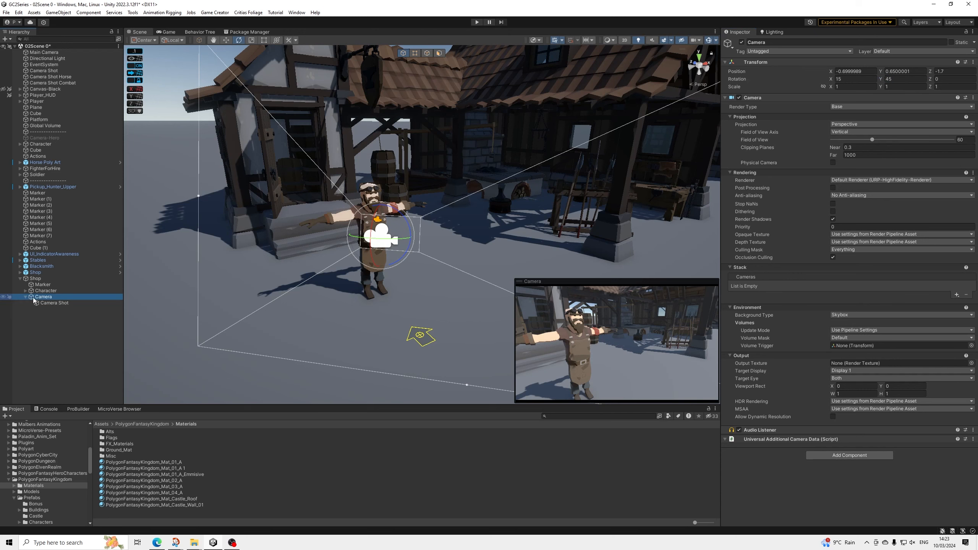
# Step: Move Camera Shot out of Camera to directly under Shop and delete the temporary Camera
pyautogui.click(43, 303)
pyautogui.moveTo(42, 303); pyautogui.dragTo(42, 297)
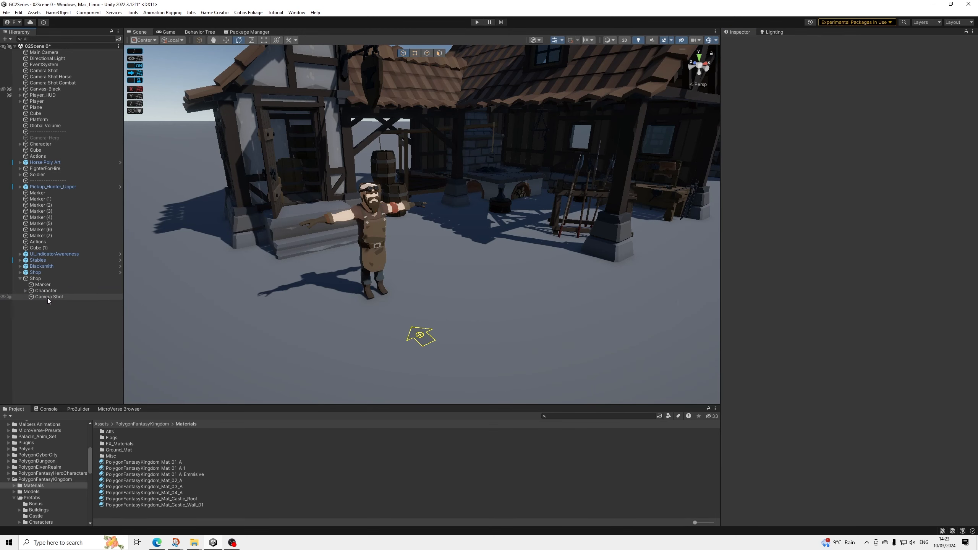
pyautogui.click(47, 297)
pyautogui.click(58, 311)
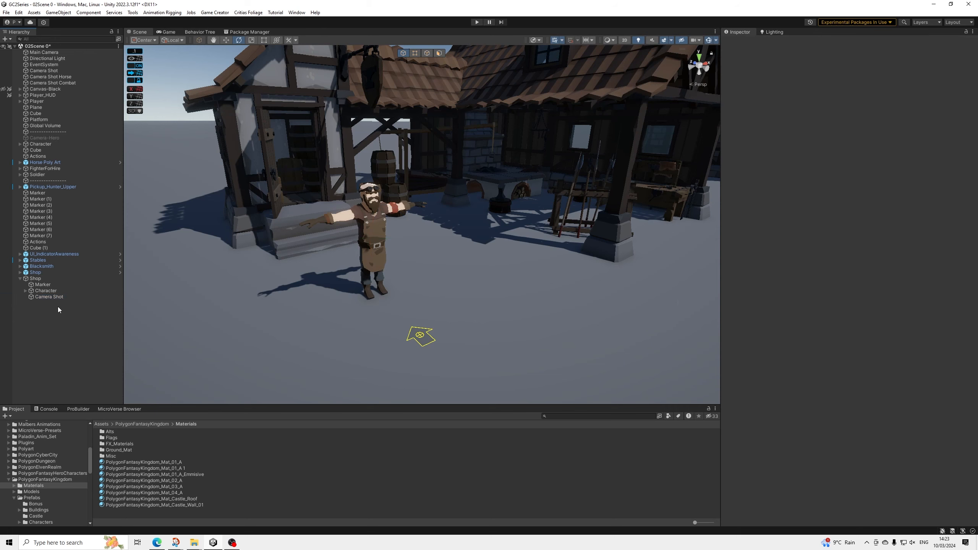
# Step: Add a Move To instruction for the Player to Shop's On Interact trigger
pyautogui.click(35, 279)
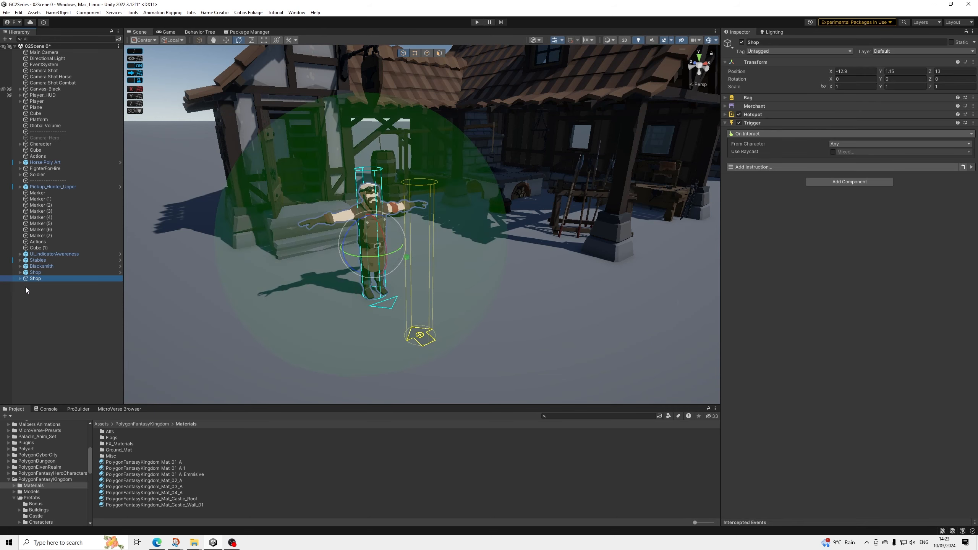
pyautogui.click(30, 306)
pyautogui.moveTo(331, 247); pyautogui.dragTo(512, 216, button='right')
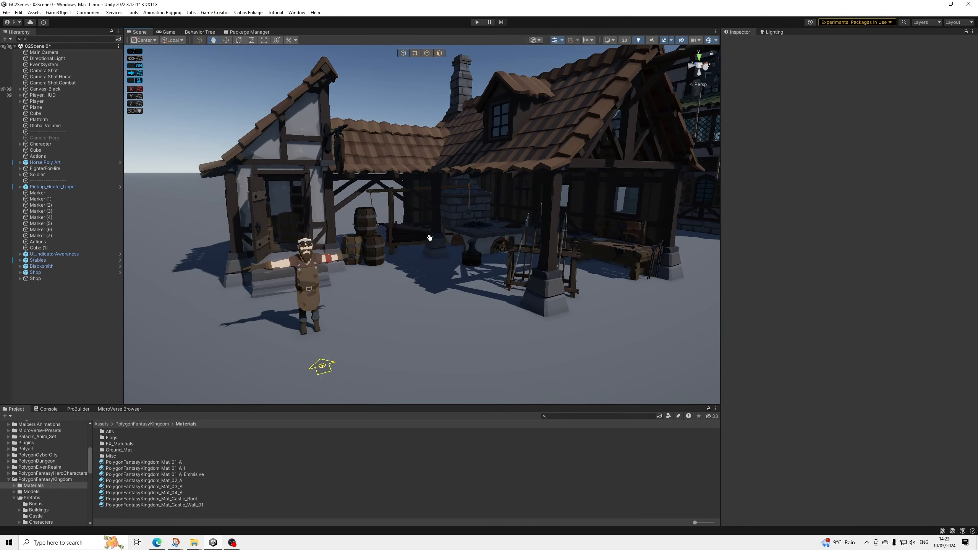
pyautogui.click(40, 279)
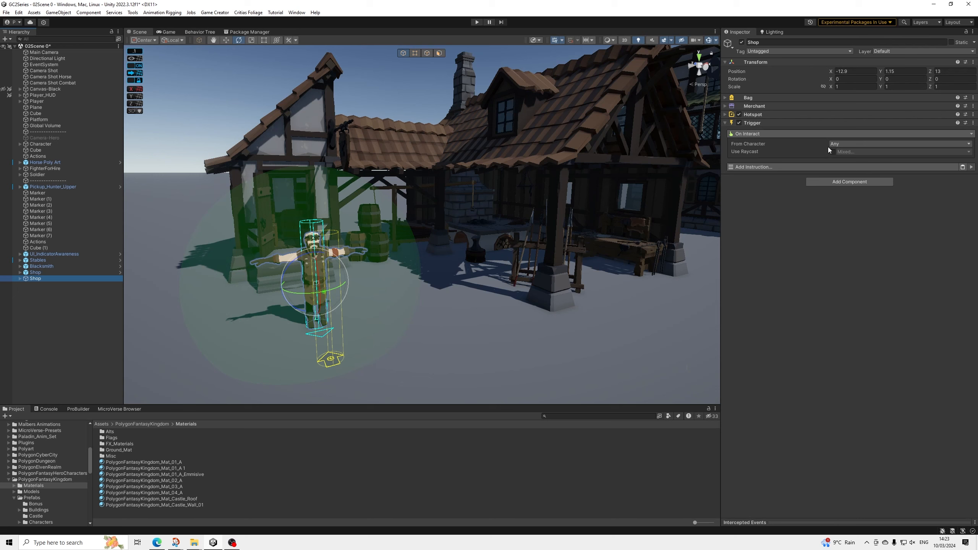
pyautogui.click(777, 166)
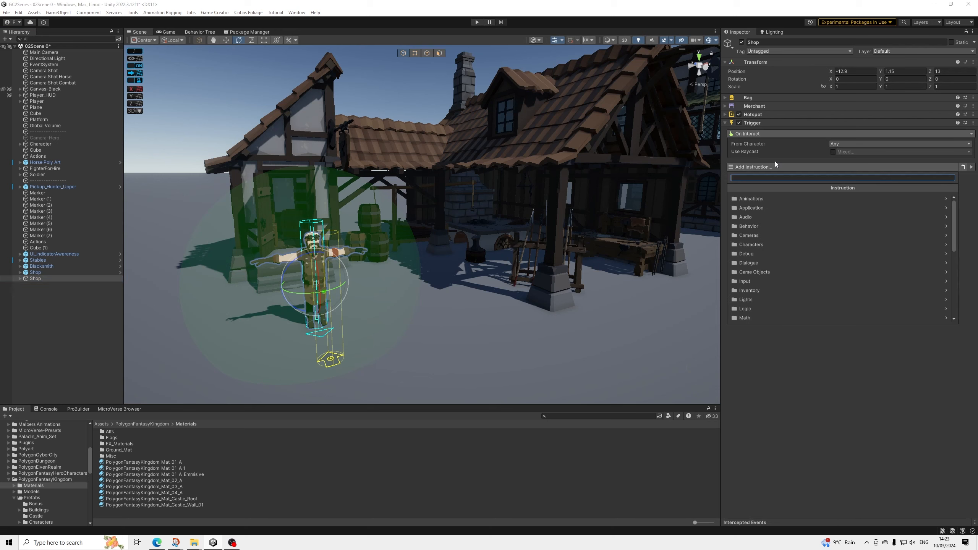
pyautogui.write('move to')
pyautogui.press('Return')
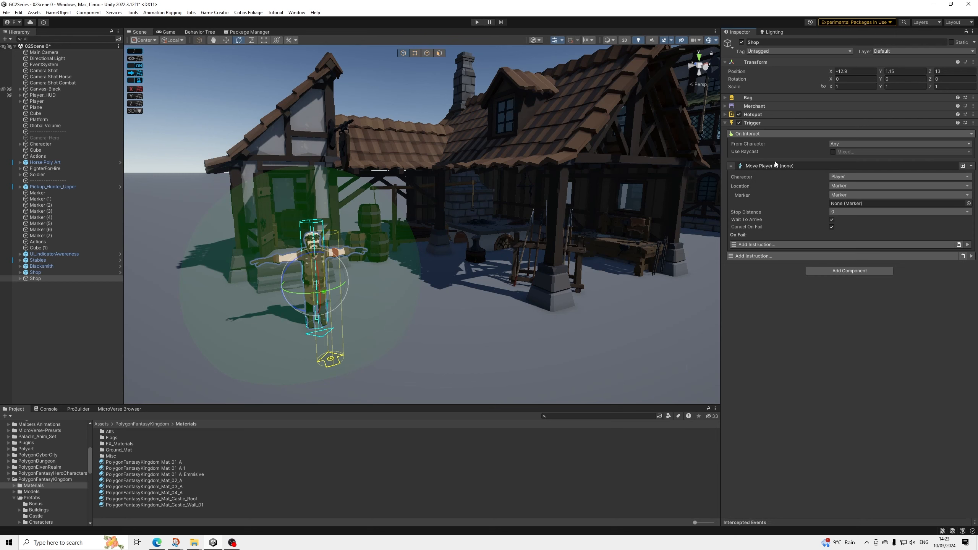
# Step: Assign the Marker inside Shop as the destination of the Move To instruction
pyautogui.click(20, 279)
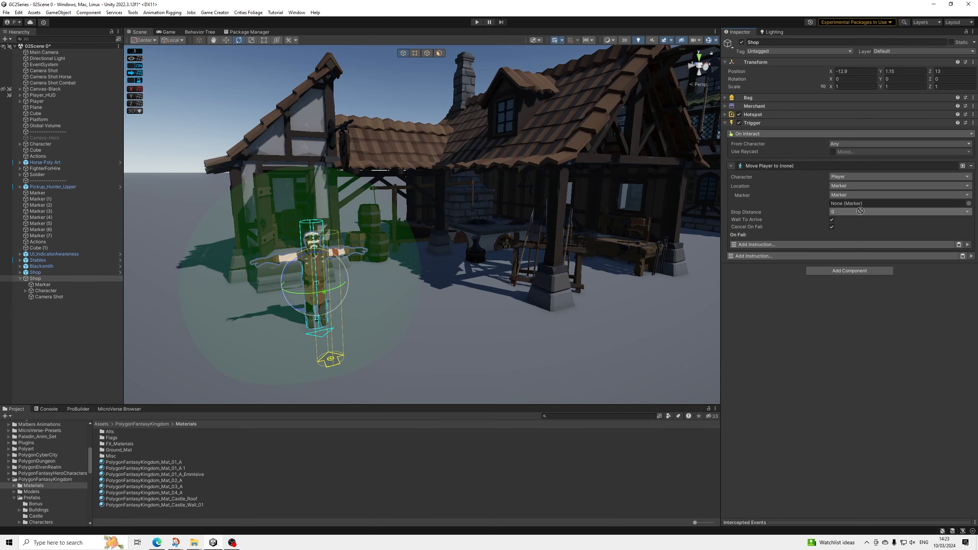
pyautogui.moveTo(860, 211); pyautogui.dragTo(859, 204)
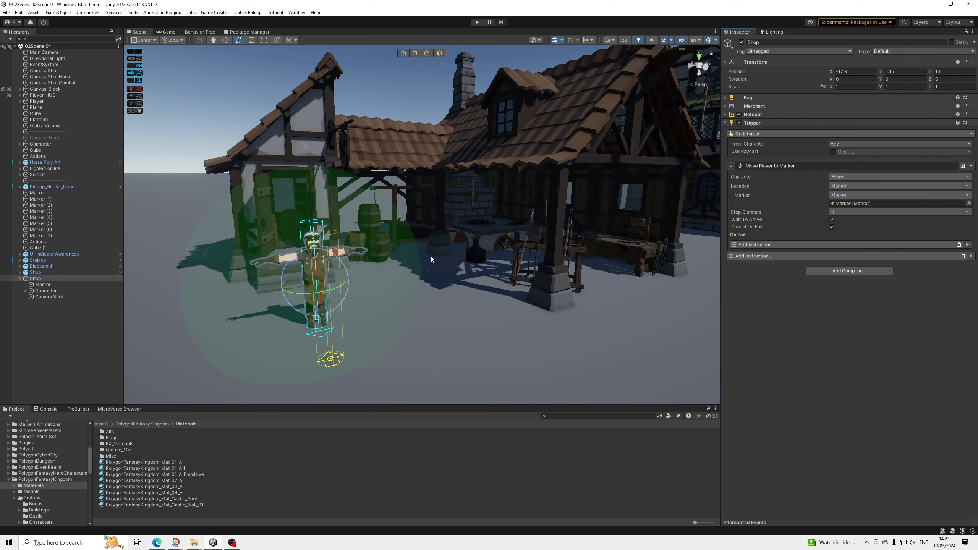
pyautogui.keyDown('alt'); pyautogui.moveTo(431, 257); pyautogui.dragTo(532, 223); pyautogui.keyUp('alt')
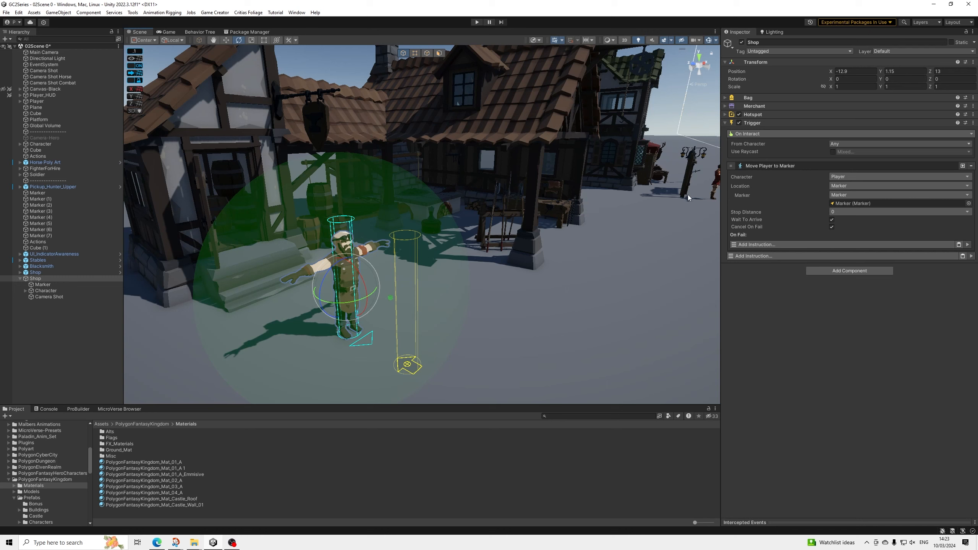
# Step: Add an Is Controllable instruction for the Player, set it to False, and place it above the Move Player to Marker instruction
pyautogui.click(770, 165)
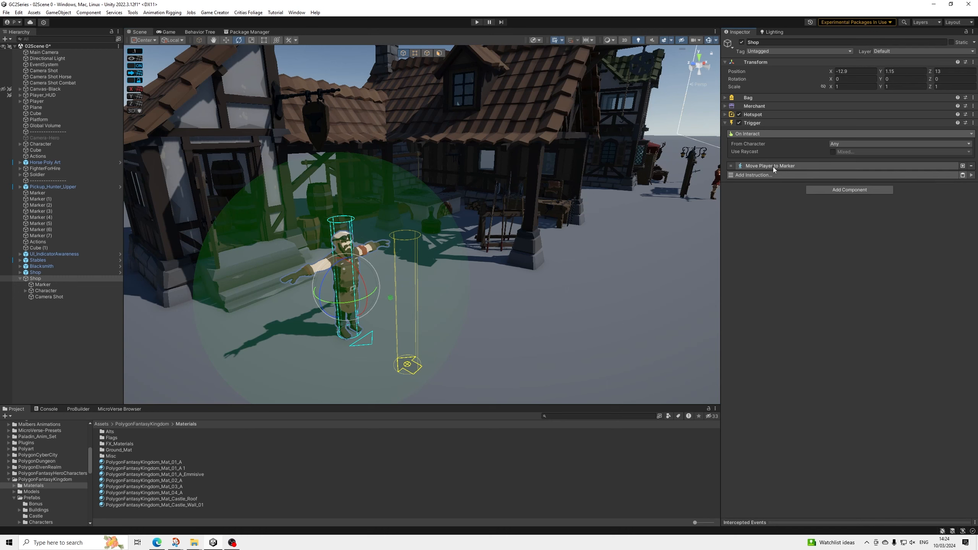
pyautogui.click(768, 177)
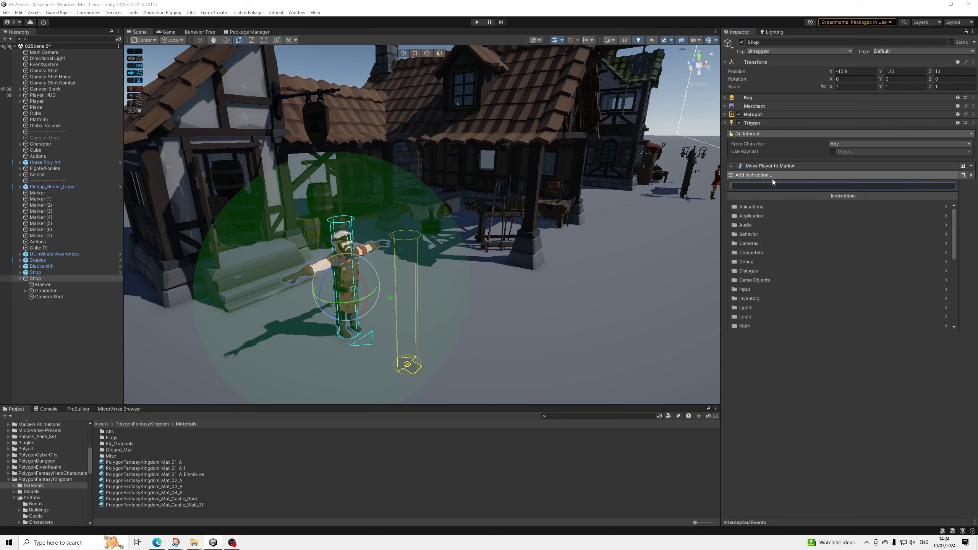
pyautogui.write('control')
pyautogui.press('Down')
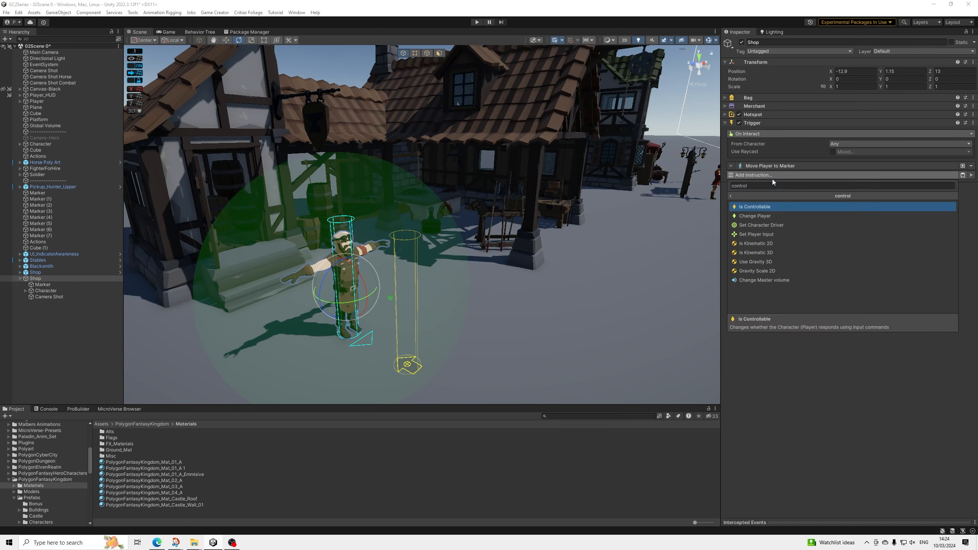
pyautogui.press('Return')
pyautogui.click(831, 204)
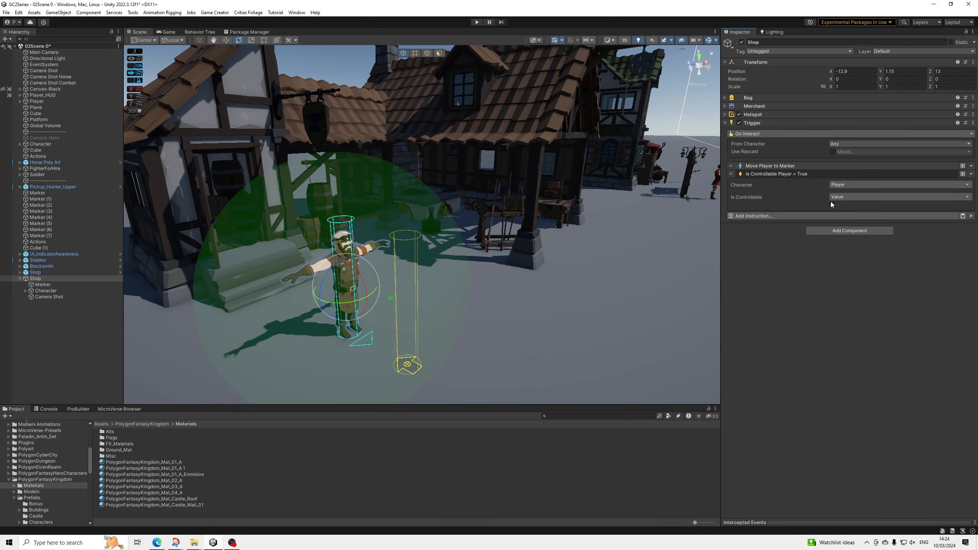
pyautogui.moveTo(731, 175); pyautogui.dragTo(729, 157)
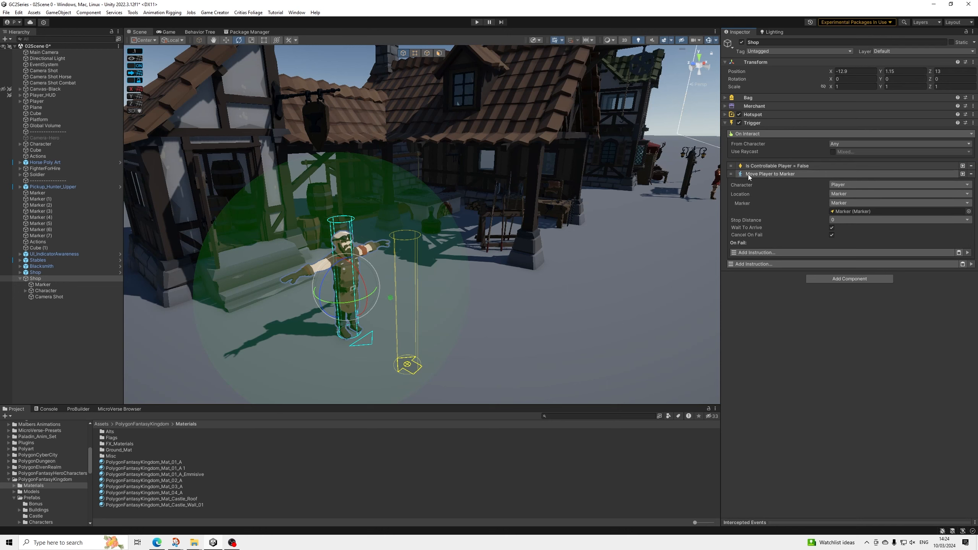
# Step: Add a Change to Shot instruction at the end of Shop's On Interact trigger
pyautogui.click(757, 184)
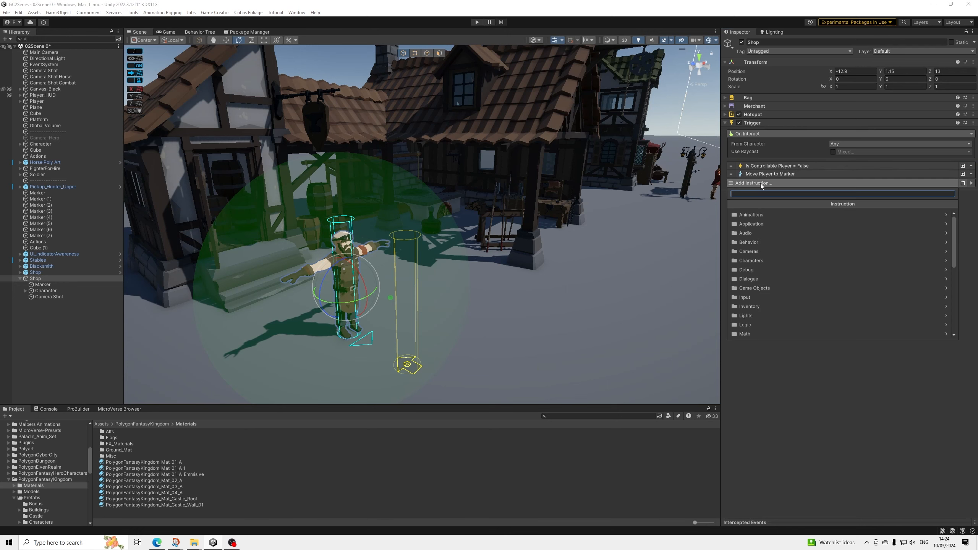
pyautogui.write('shot')
pyautogui.press('Down')
pyautogui.press('Down')
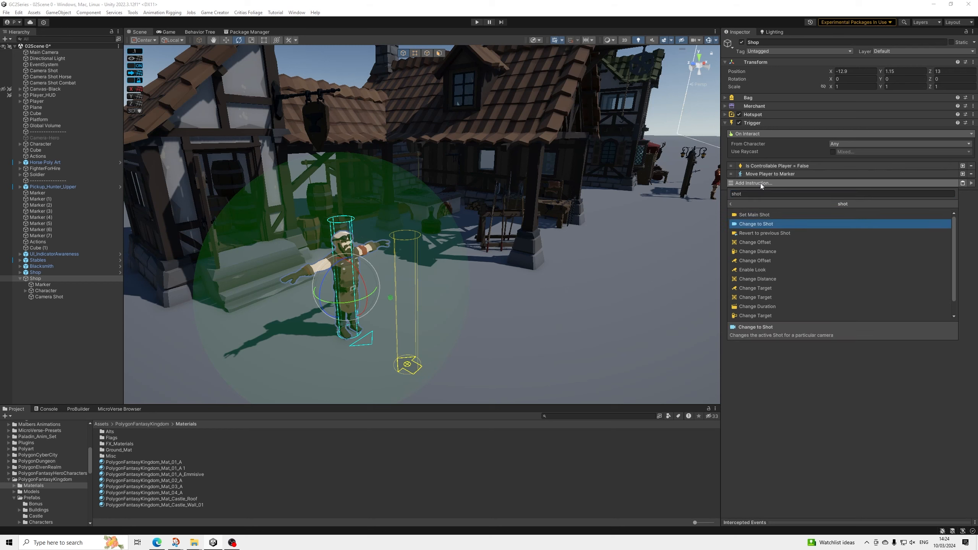
pyautogui.press('Return')
# Step: Turn off Wait To Arrive in the Move Player to Marker instruction
pyautogui.click(761, 177)
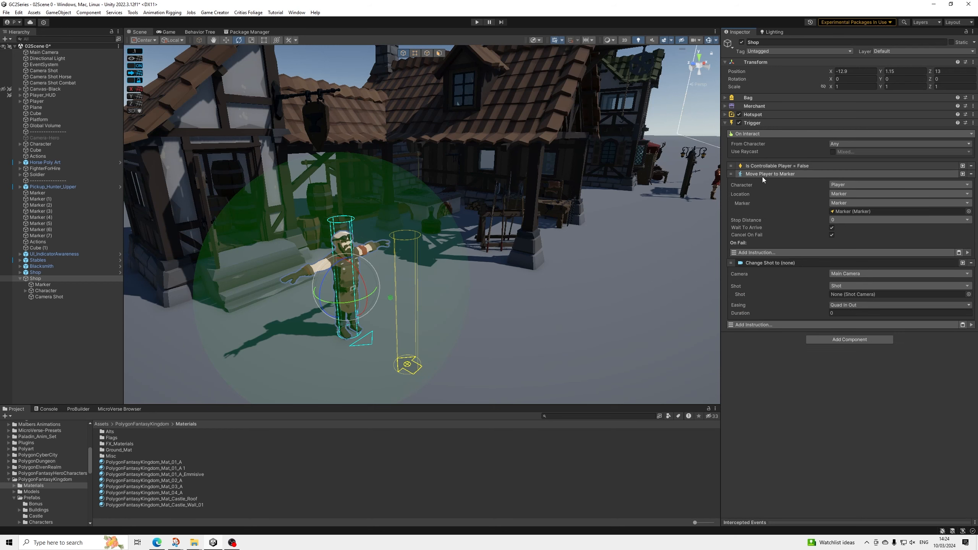
pyautogui.click(832, 227)
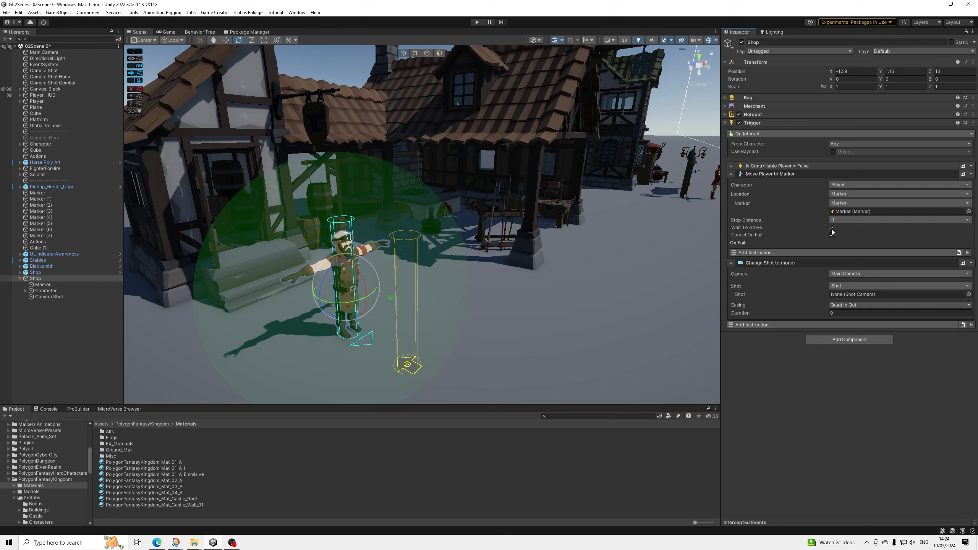
pyautogui.click(832, 228)
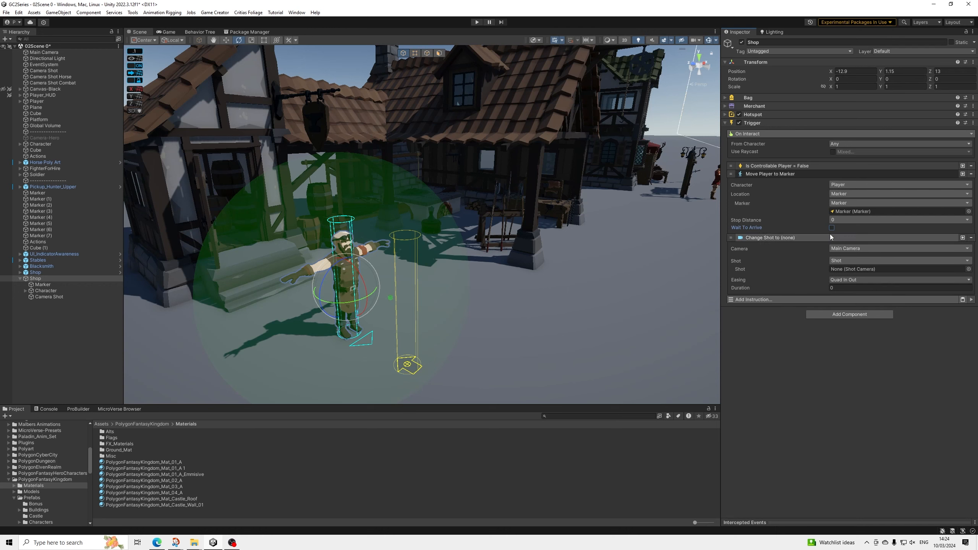
pyautogui.click(775, 174)
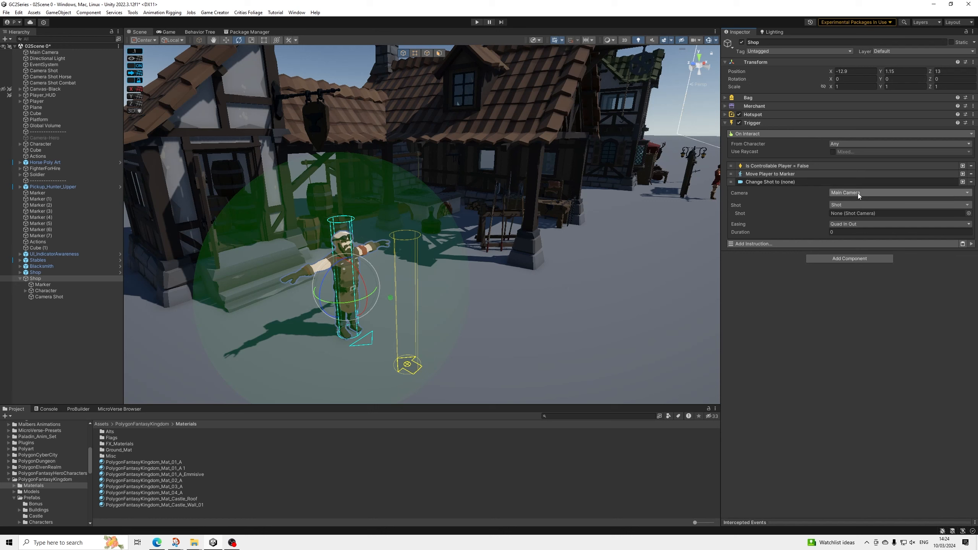
# Step: Assign Shop's Camera Shot to the Change Shot instruction with a duration of 0.5 and Linear easing
pyautogui.moveTo(49, 296); pyautogui.dragTo(847, 216)
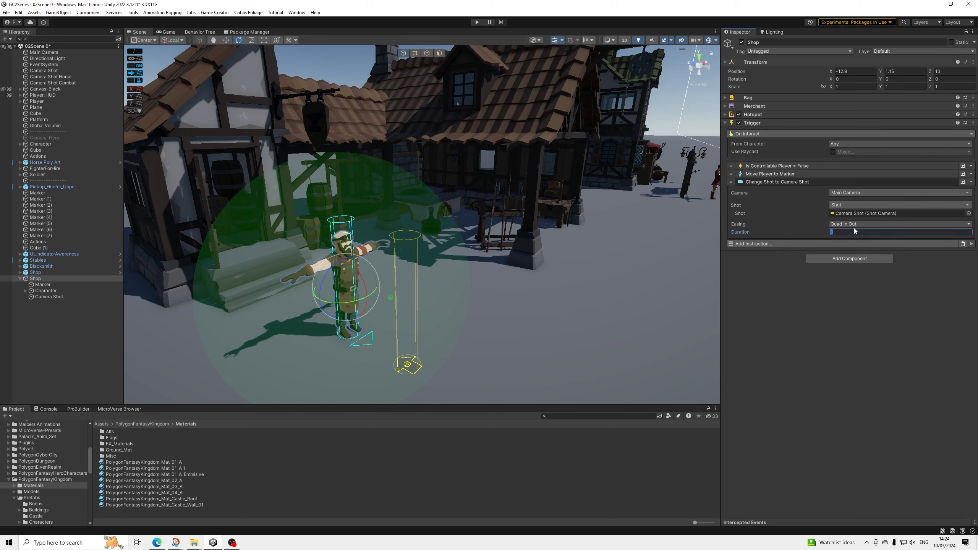
pyautogui.write('0.5')
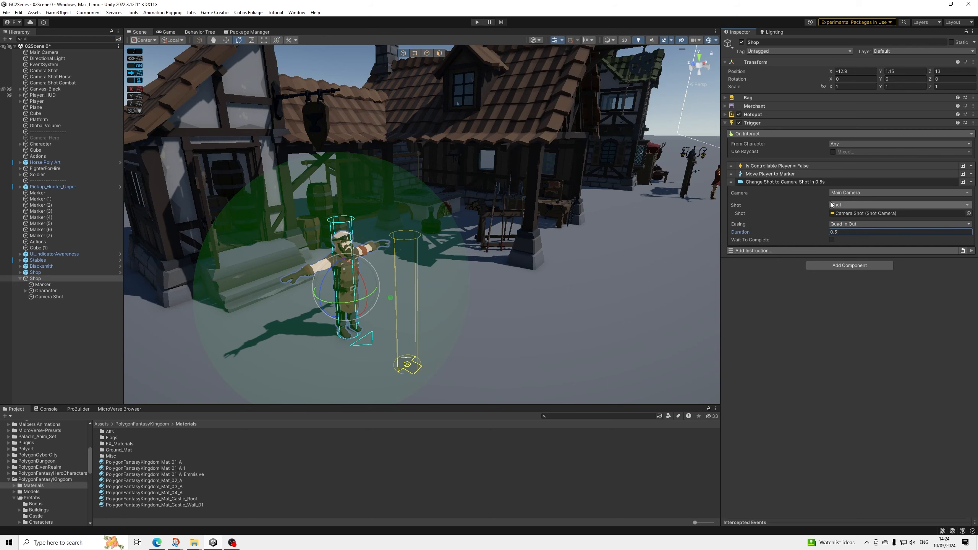
pyautogui.click(839, 224)
pyautogui.click(855, 192)
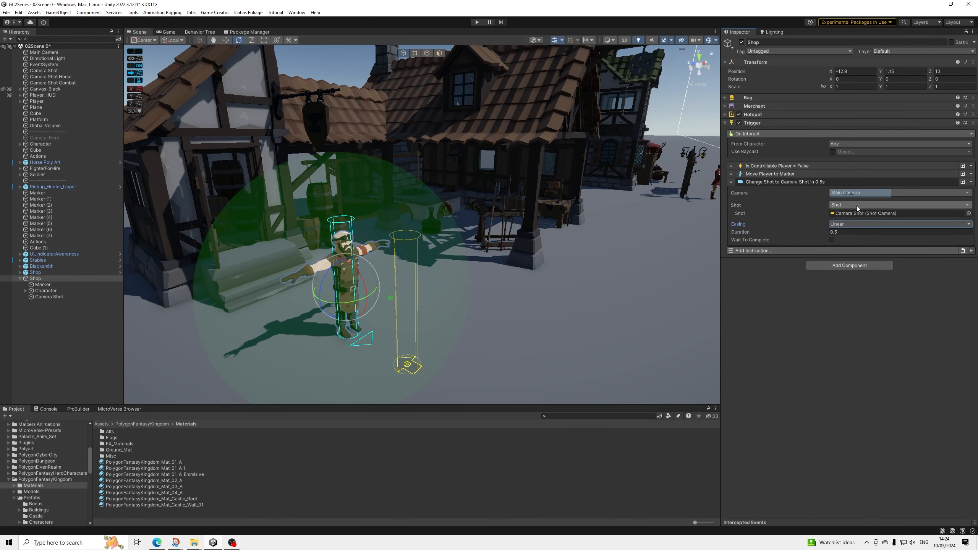
pyautogui.click(770, 182)
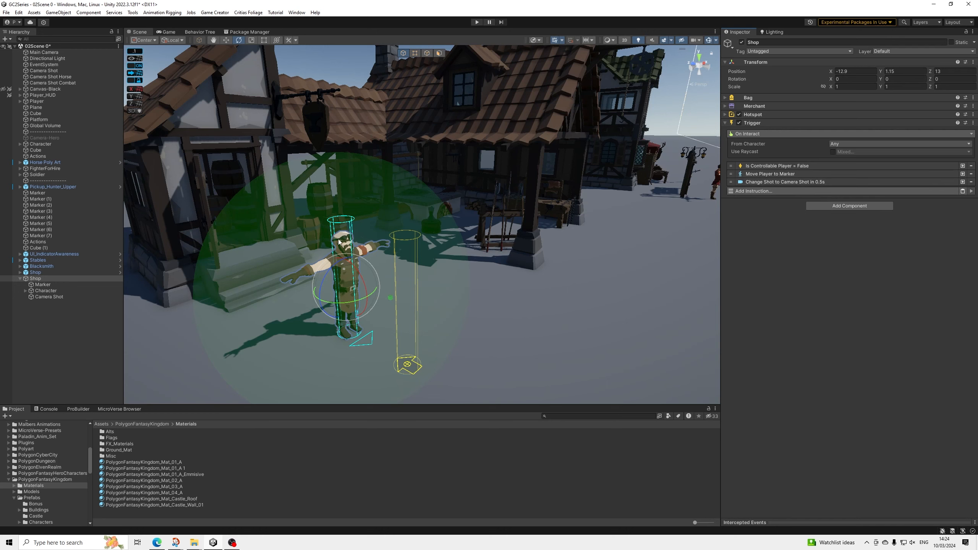
# Step: Examine the placement and facing of the blacksmith Character relative to the Marker inside Shop
pyautogui.click(49, 291)
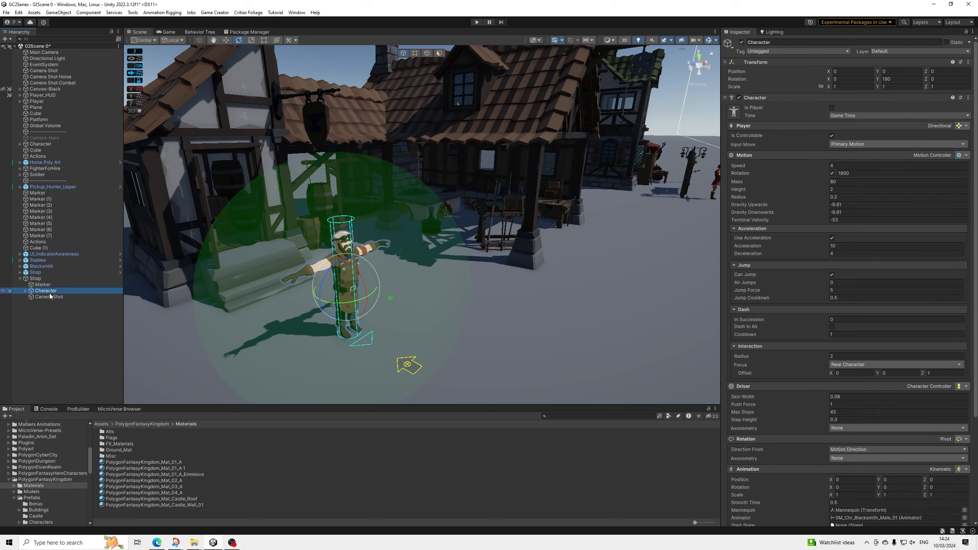
pyautogui.scroll(2, 494, 254)
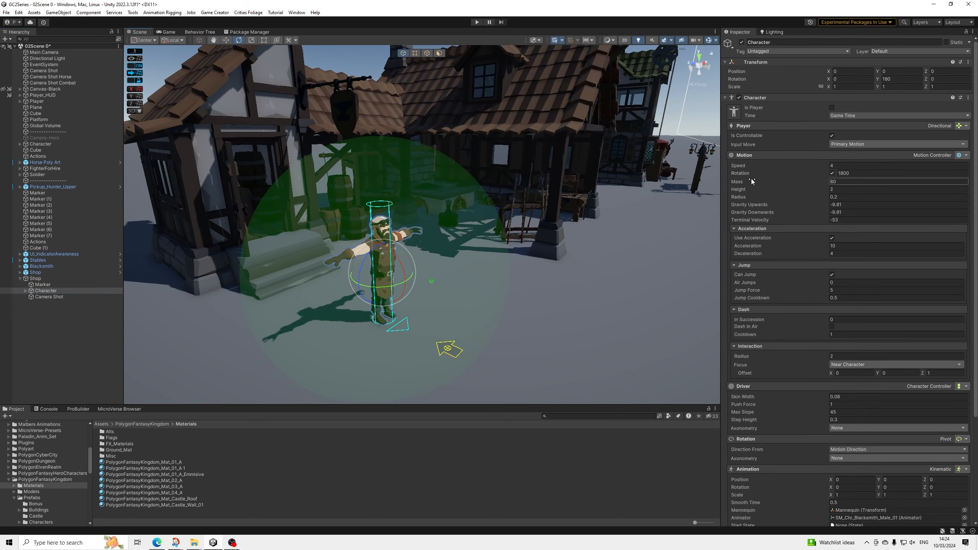
pyautogui.click(43, 284)
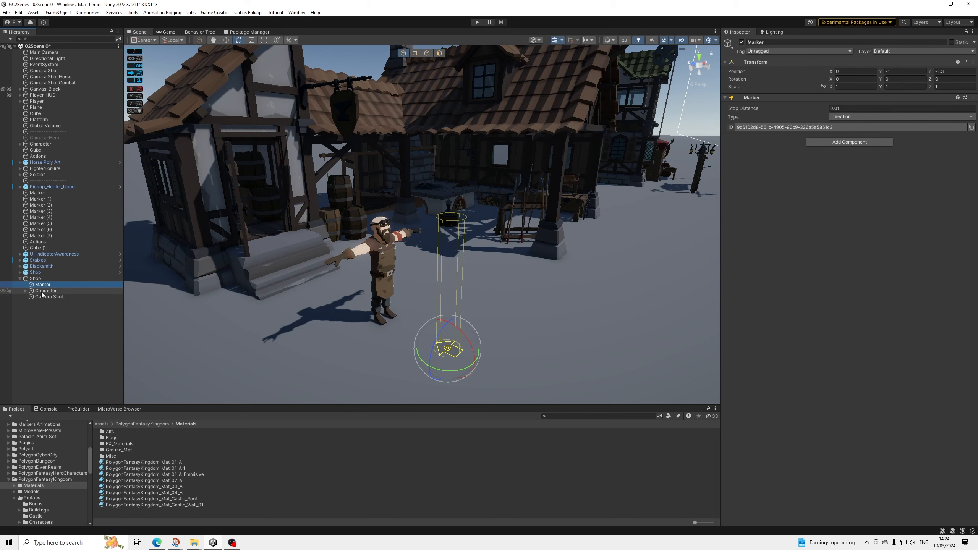
pyautogui.doubleClick(46, 291)
pyautogui.keyDown('alt'); pyautogui.moveTo(482, 266); pyautogui.dragTo(385, 263); pyautogui.keyUp('alt')
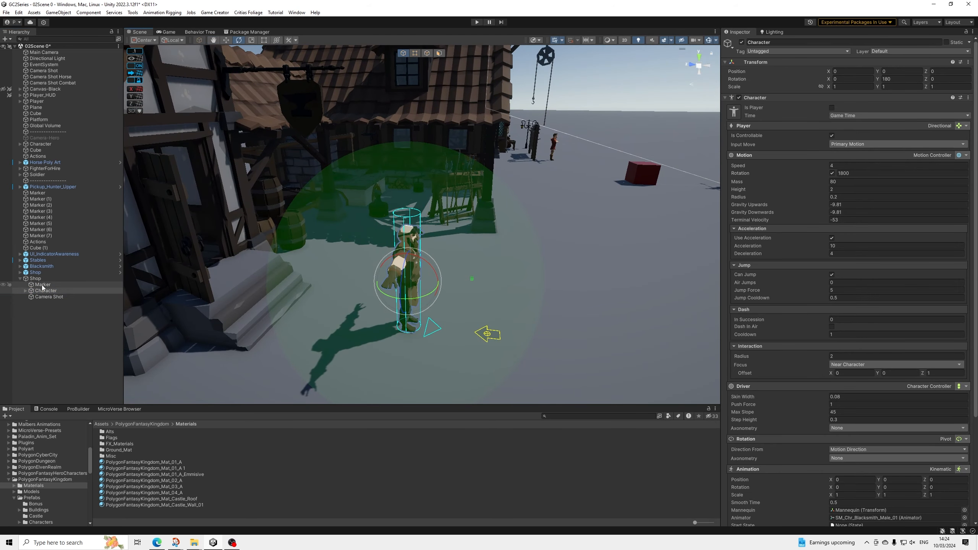
pyautogui.click(956, 71)
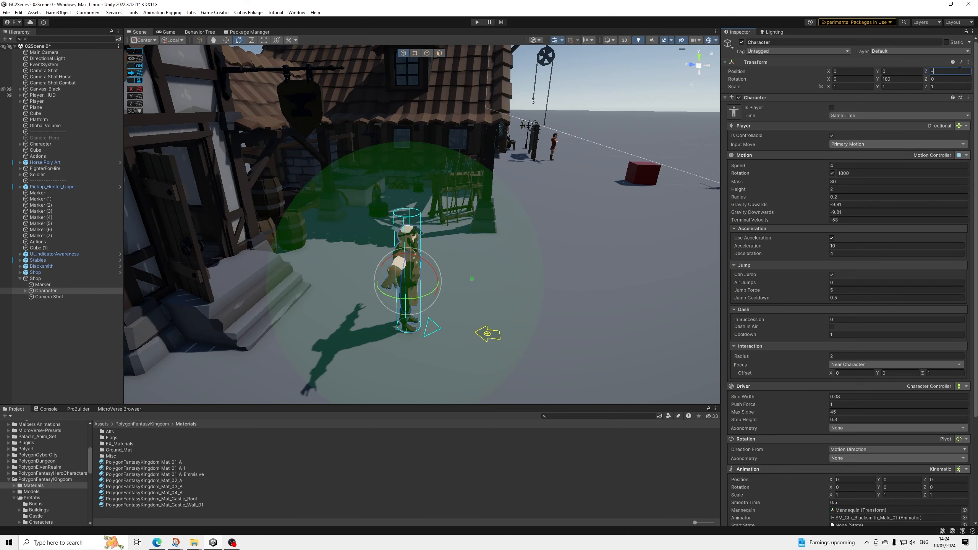
pyautogui.write('-')
pyautogui.keyDown('alt'); pyautogui.moveTo(581, 225); pyautogui.dragTo(389, 272); pyautogui.keyUp('alt')
# Step: Create a Game Creator Dialogue object as a child of Shop, keeping its default name
pyautogui.click(36, 278)
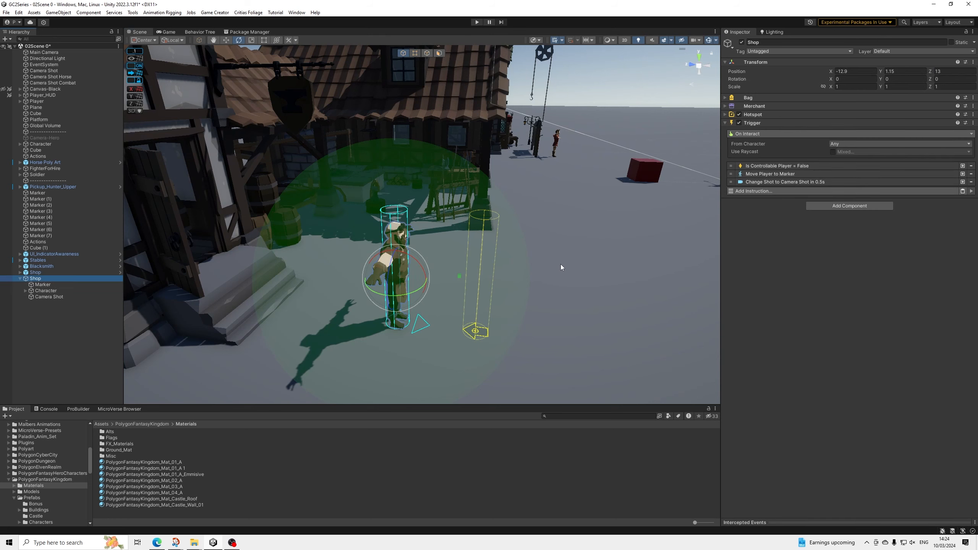
pyautogui.keyDown('alt'); pyautogui.moveTo(563, 267); pyautogui.dragTo(669, 251); pyautogui.keyUp('alt')
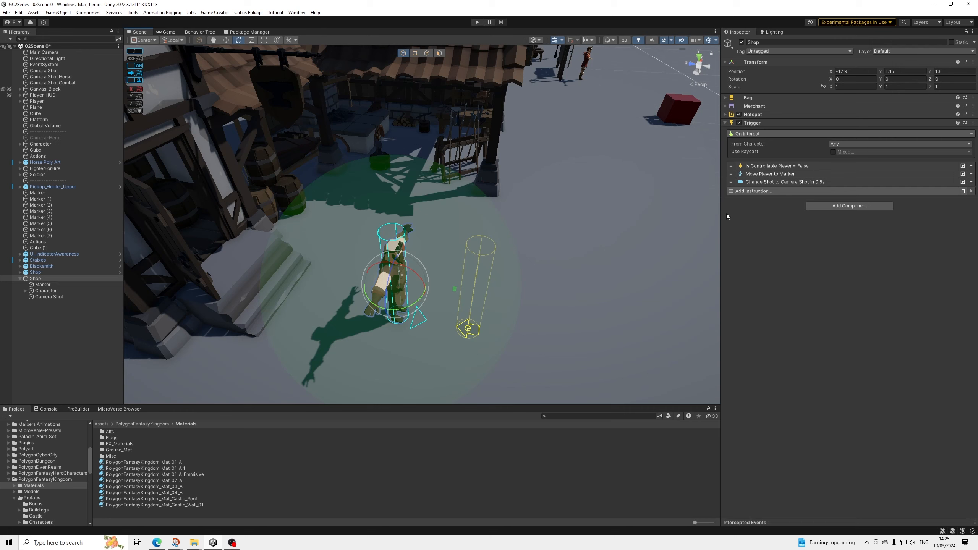
pyautogui.click(760, 193)
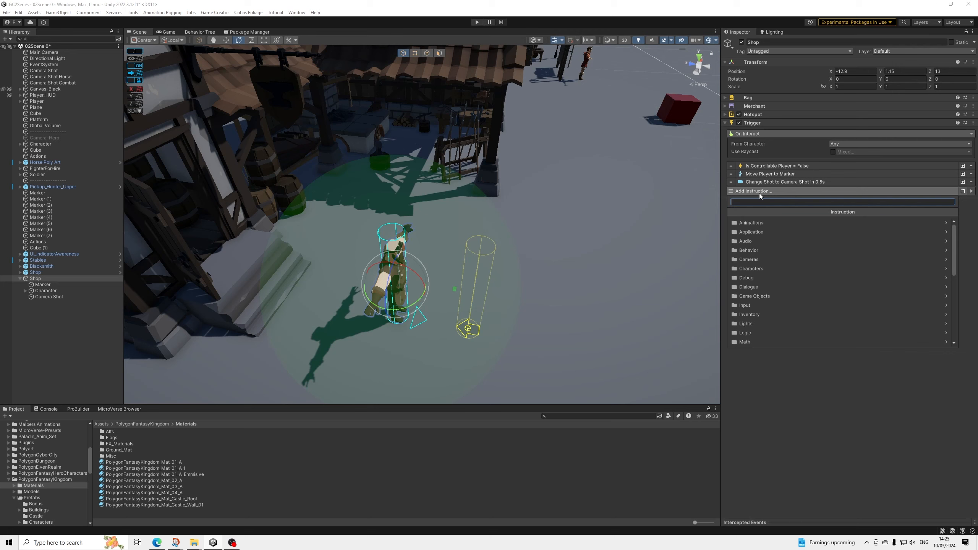
pyautogui.rightClick(40, 278)
pyautogui.moveTo(110, 308)
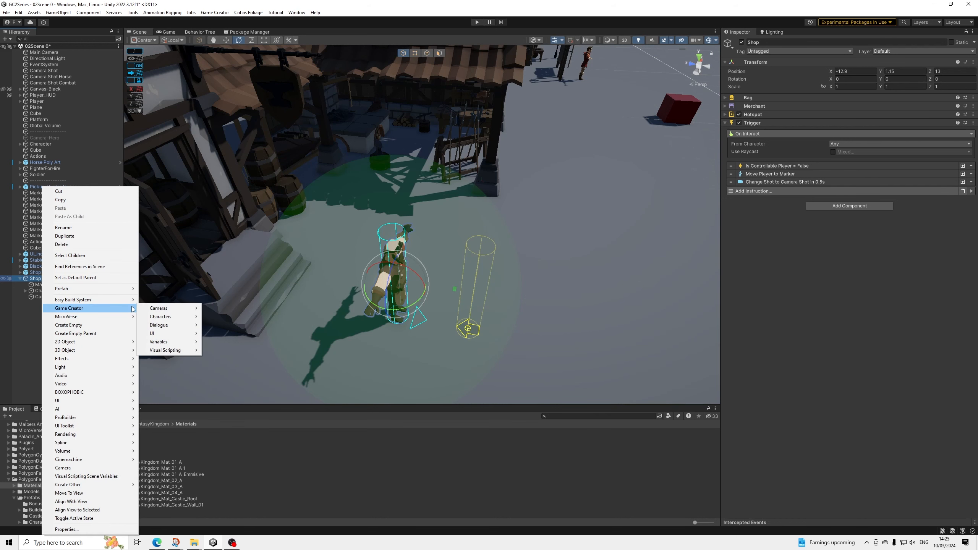
pyautogui.moveTo(169, 325)
pyautogui.click(226, 326)
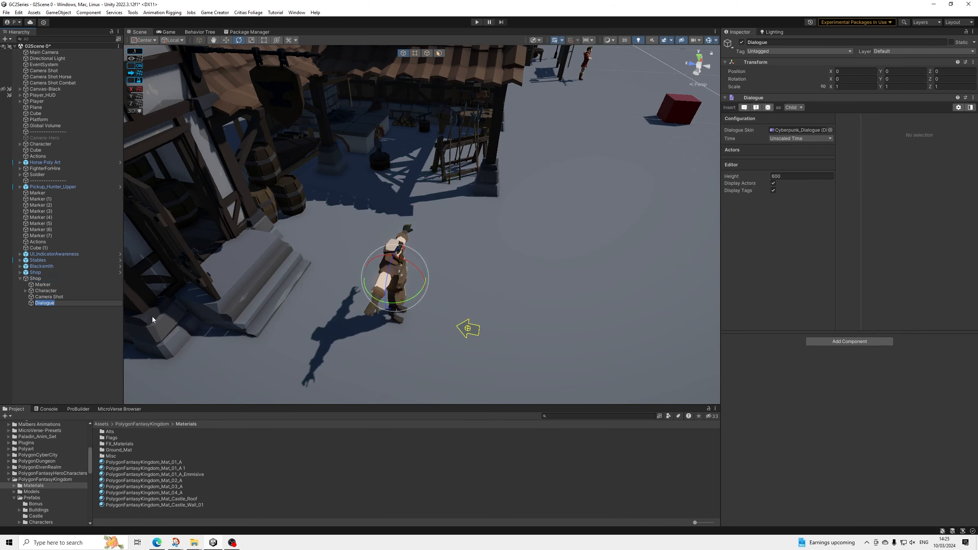
pyautogui.click(47, 319)
pyautogui.click(46, 303)
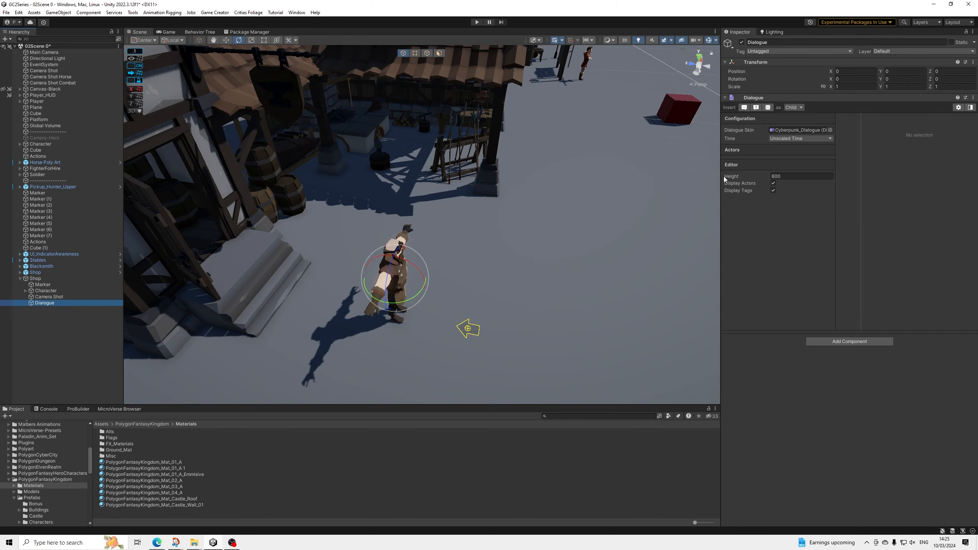
# Step: Change the Dialogue's skin to Default_Dialogue
pyautogui.moveTo(720, 178); pyautogui.dragTo(671, 185)
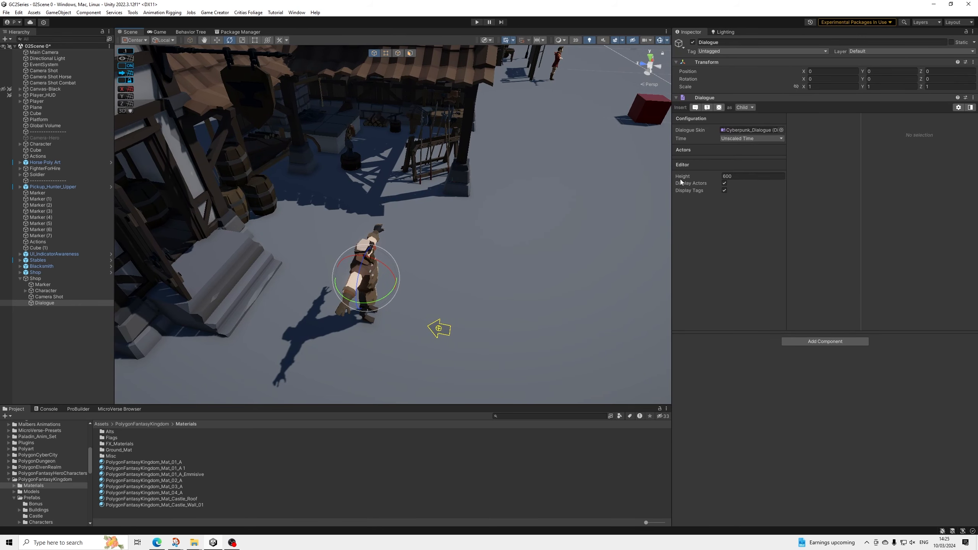
pyautogui.click(781, 130)
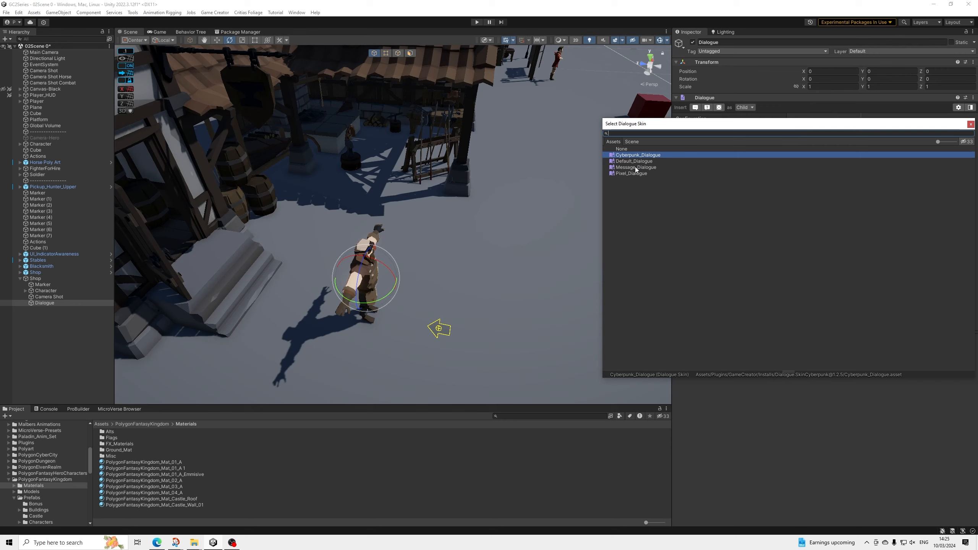
pyautogui.click(639, 163)
pyautogui.click(651, 167)
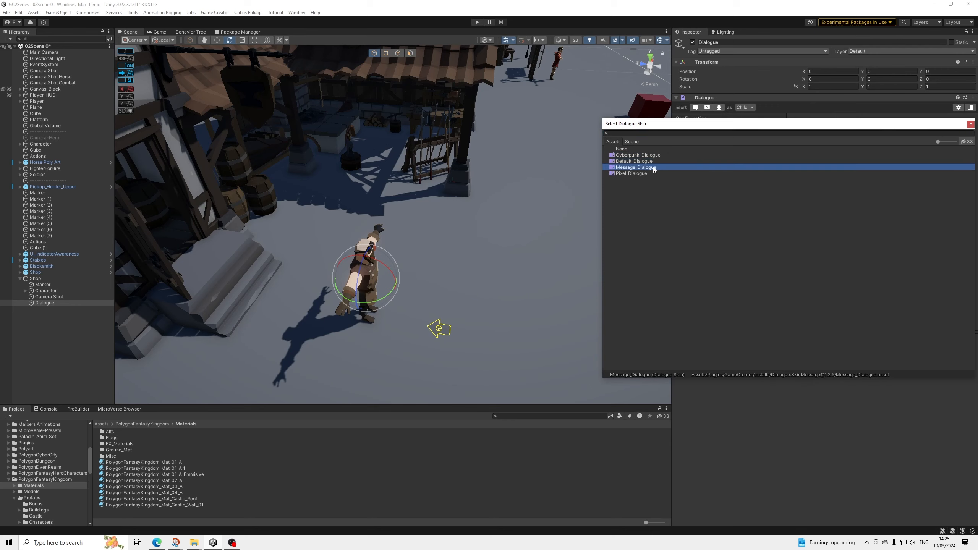
pyautogui.press('Down')
pyautogui.press('Up')
pyautogui.press('Up')
pyautogui.press('Up')
pyautogui.press('Down')
pyautogui.press('Down')
pyautogui.press('Down')
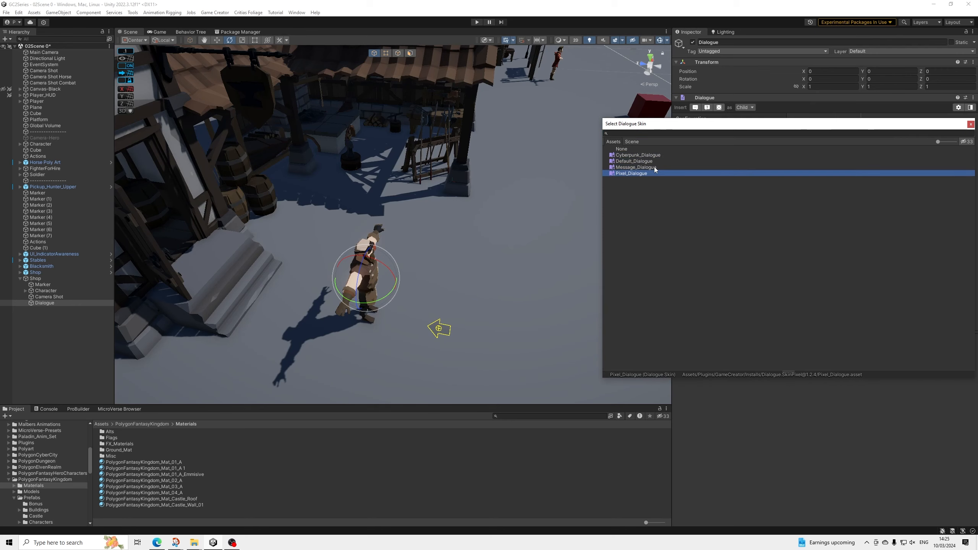
pyautogui.press('Up')
pyautogui.press('Up')
pyautogui.press('Up')
pyautogui.press('Up')
pyautogui.press('Down')
pyautogui.press('Down')
pyautogui.press('Down')
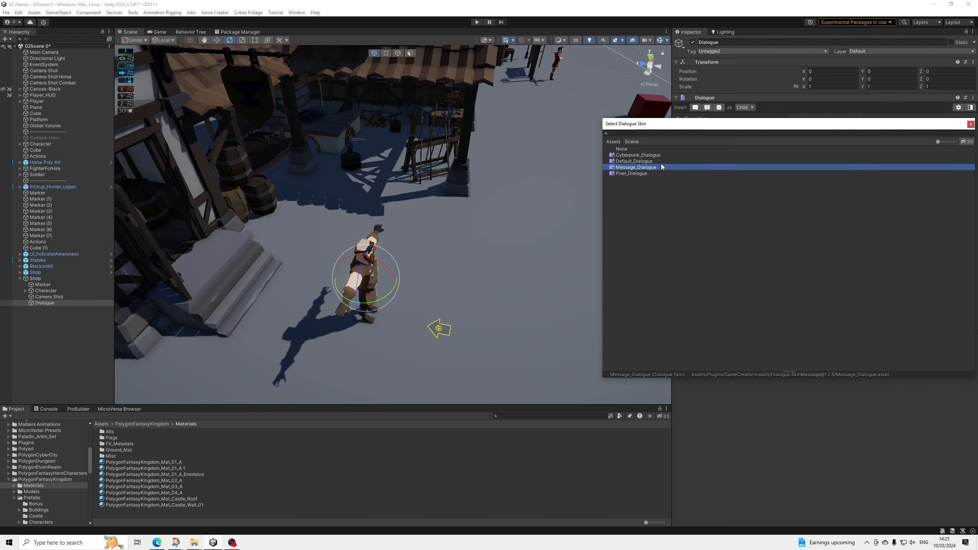
pyautogui.press('Escape')
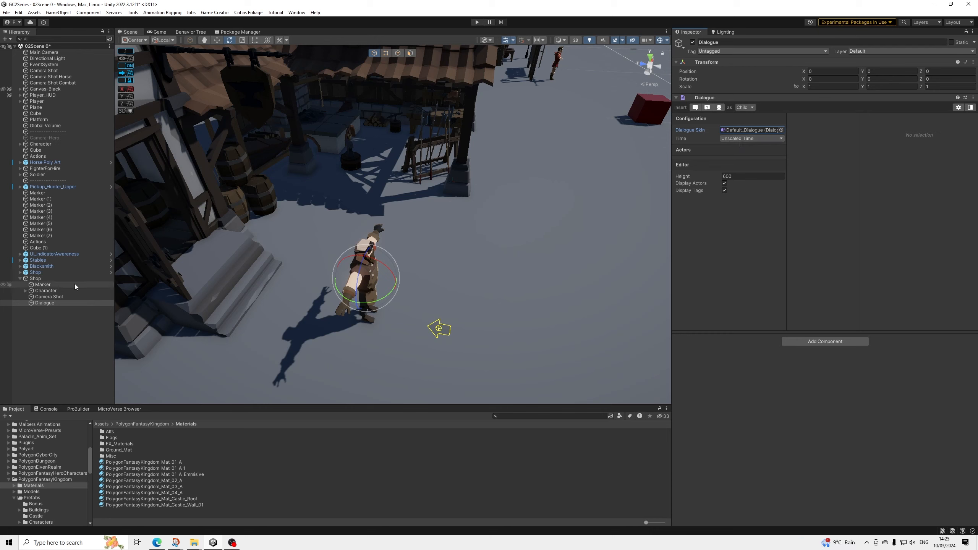
# Step: Add a Play Dialogue instruction to Shop's trigger after the camera change and assign Shop's Dialogue to it, with waiting to finish enabled
pyautogui.moveTo(42, 306)
pyautogui.mouseDown()
pyautogui.moveTo(46, 291)
pyautogui.moveTo(51, 303)
pyautogui.mouseUp()
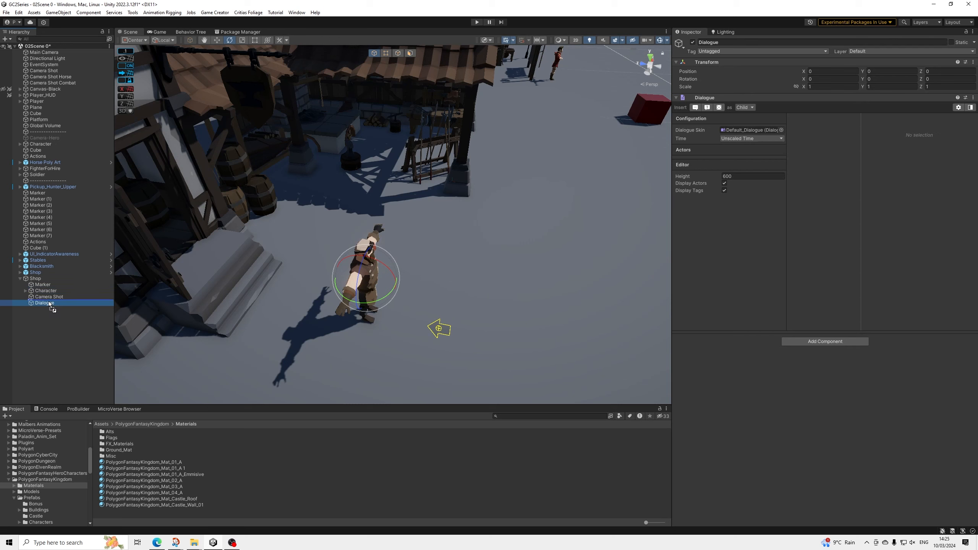
pyautogui.click(39, 280)
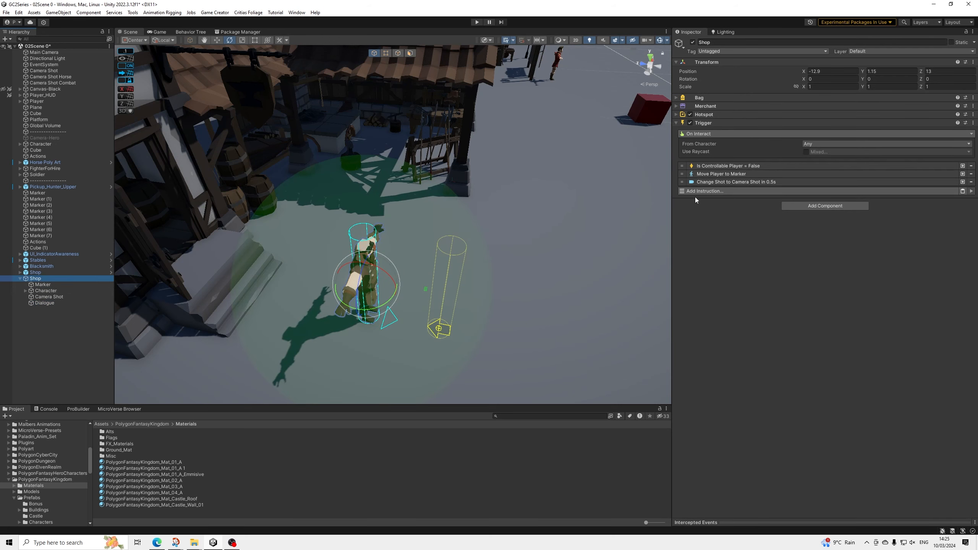
pyautogui.click(709, 190)
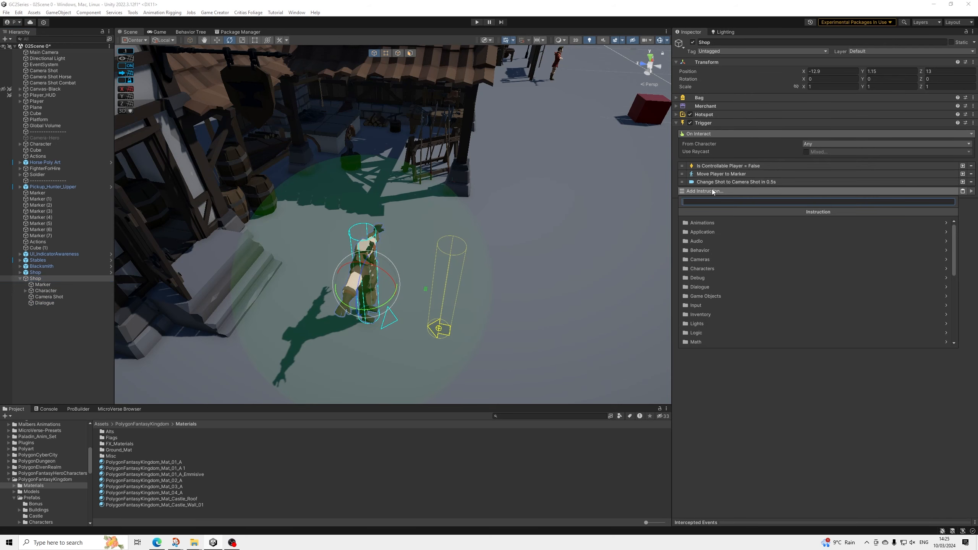
pyautogui.click(699, 287)
pyautogui.click(712, 223)
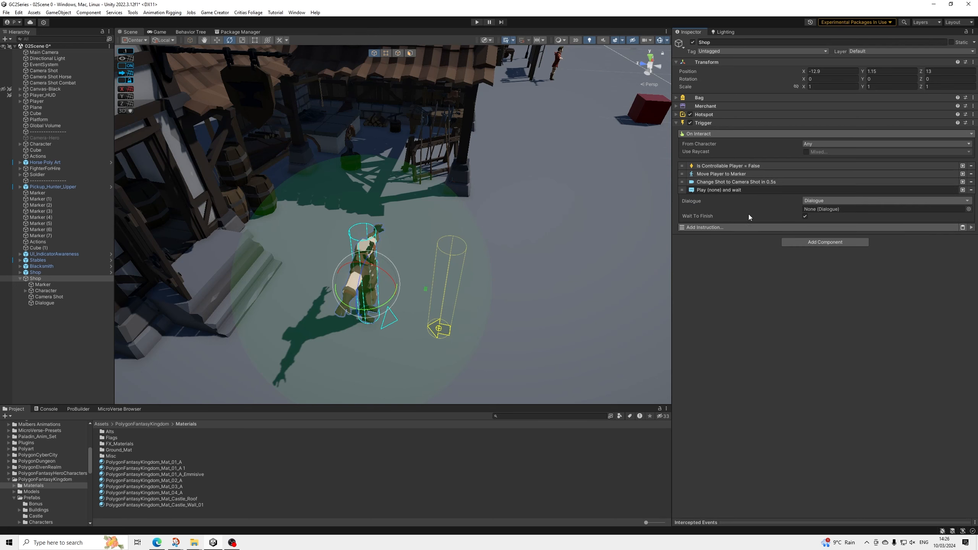
pyautogui.moveTo(47, 305); pyautogui.dragTo(833, 211)
pyautogui.click(721, 191)
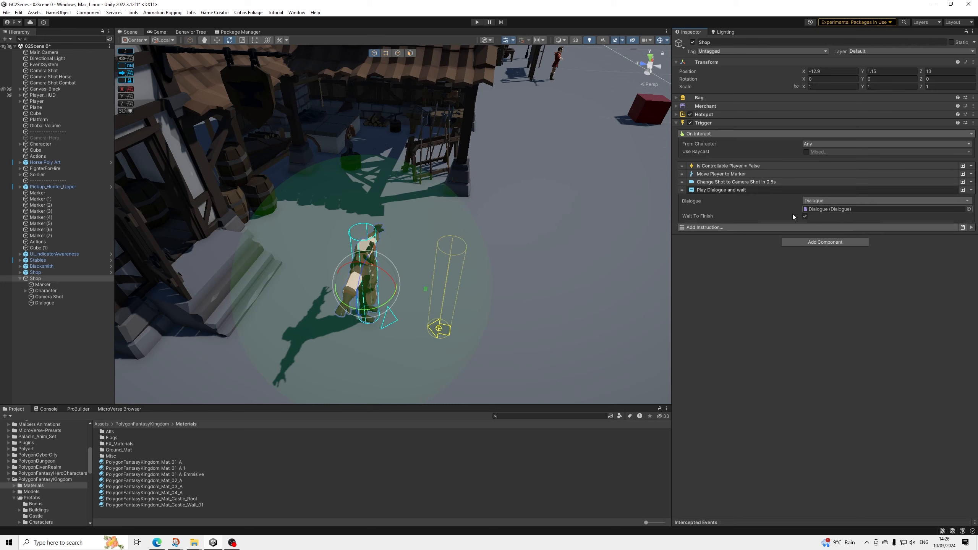
# Step: Add a text line "Hello, how can I help you?" to the Dialogue and assign the John actor to it
pyautogui.click(45, 303)
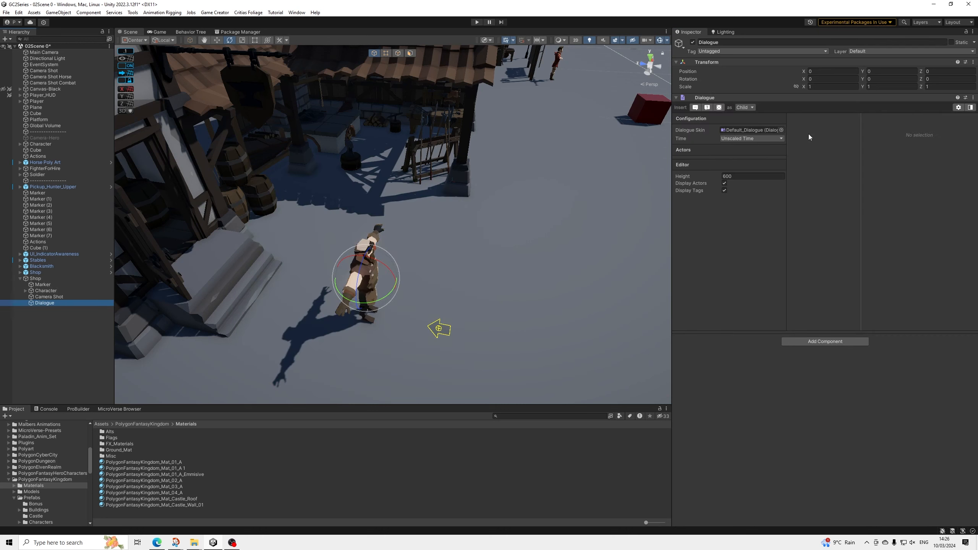
pyautogui.click(697, 108)
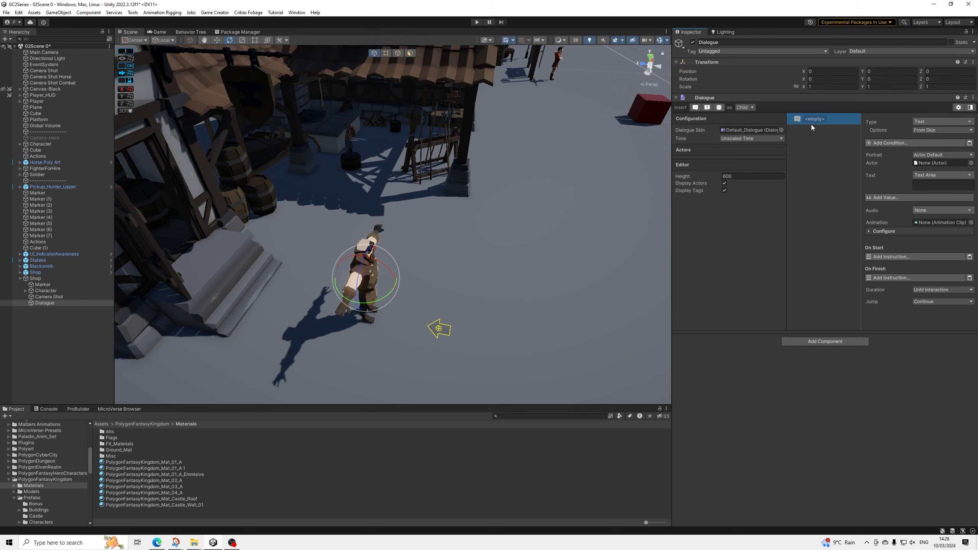
pyautogui.click(925, 185)
pyautogui.write('Hello, how can I help you?')
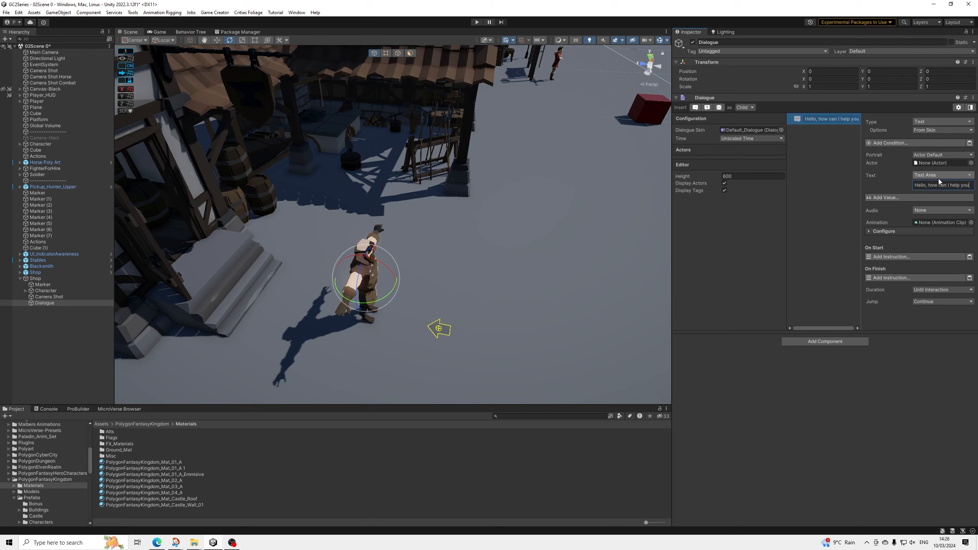
pyautogui.click(971, 163)
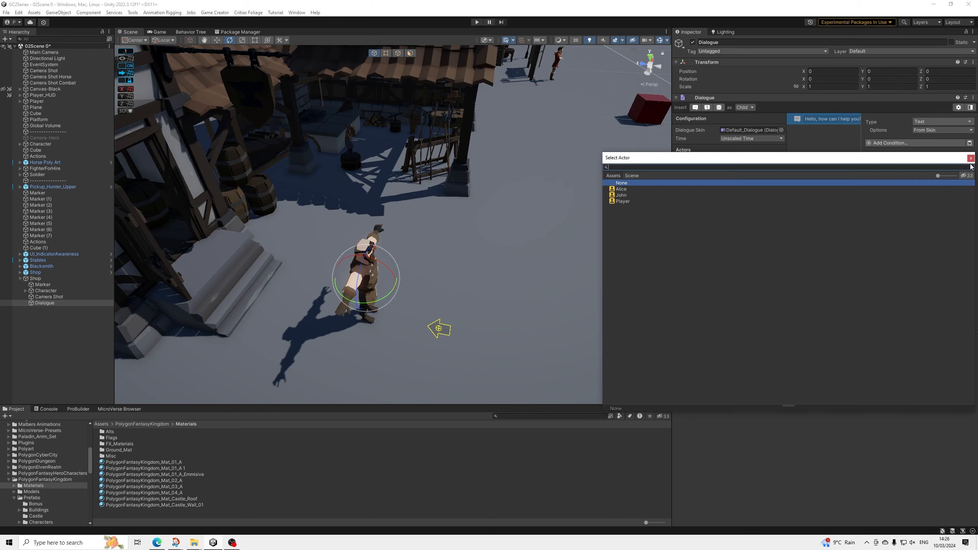
pyautogui.doubleClick(621, 195)
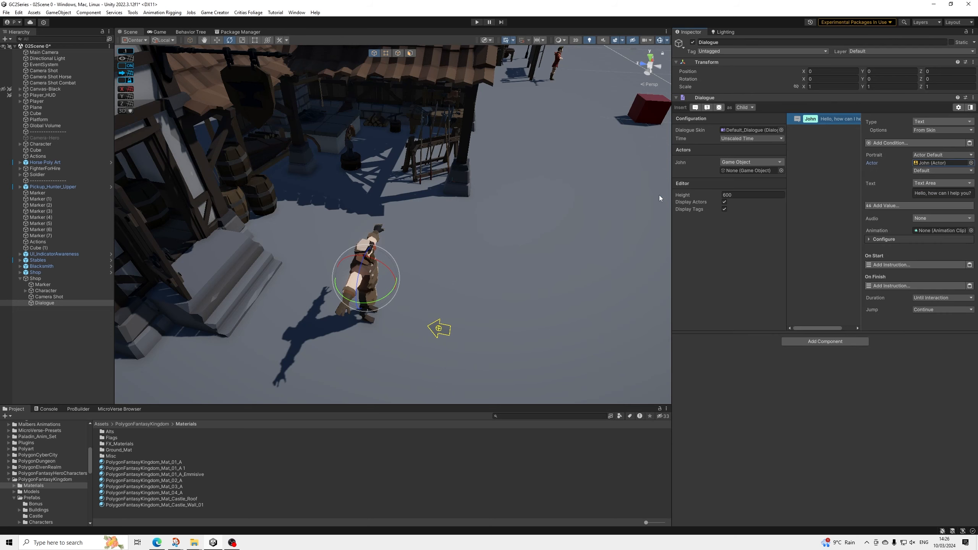
# Step: Examine the settings of the John actor asset, including its name and expressions, and return to the Dialogue
pyautogui.click(934, 163)
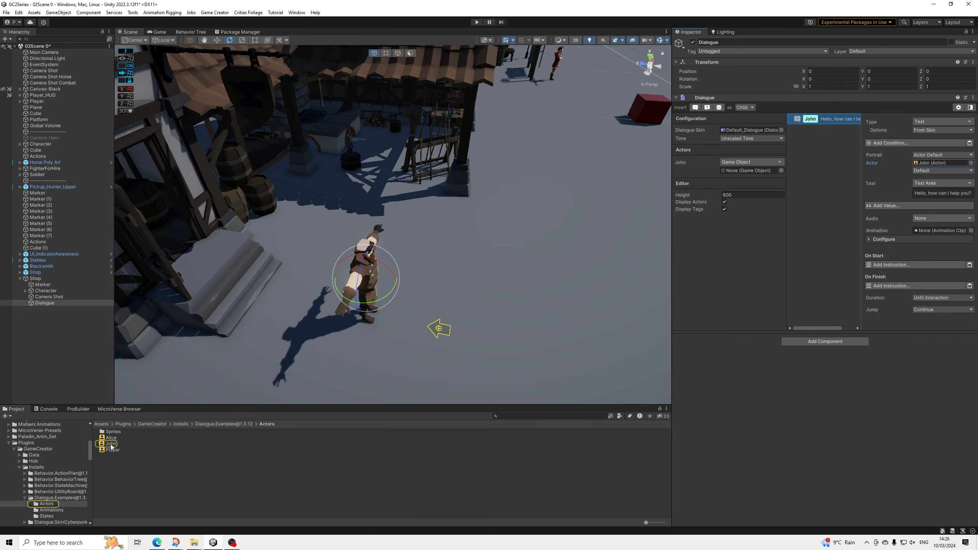
pyautogui.click(111, 445)
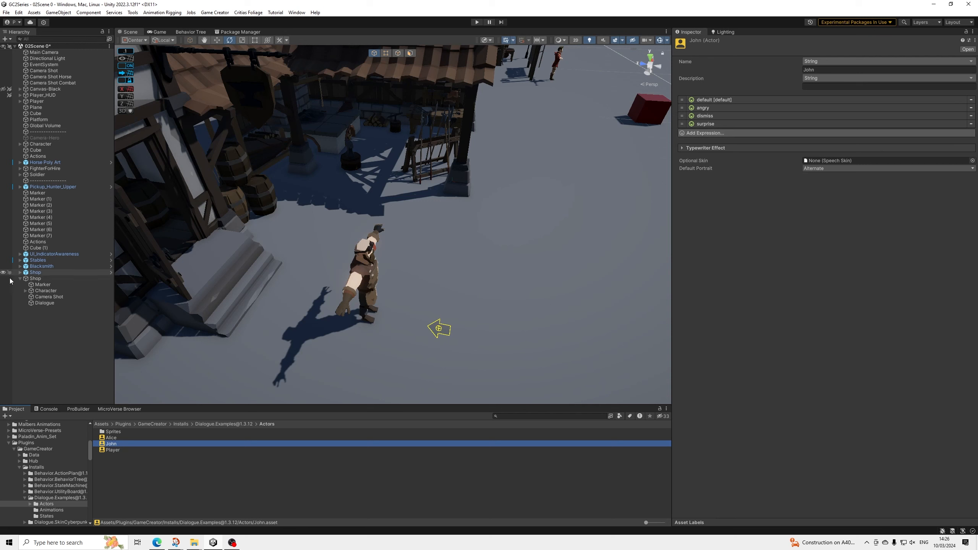
pyautogui.click(46, 303)
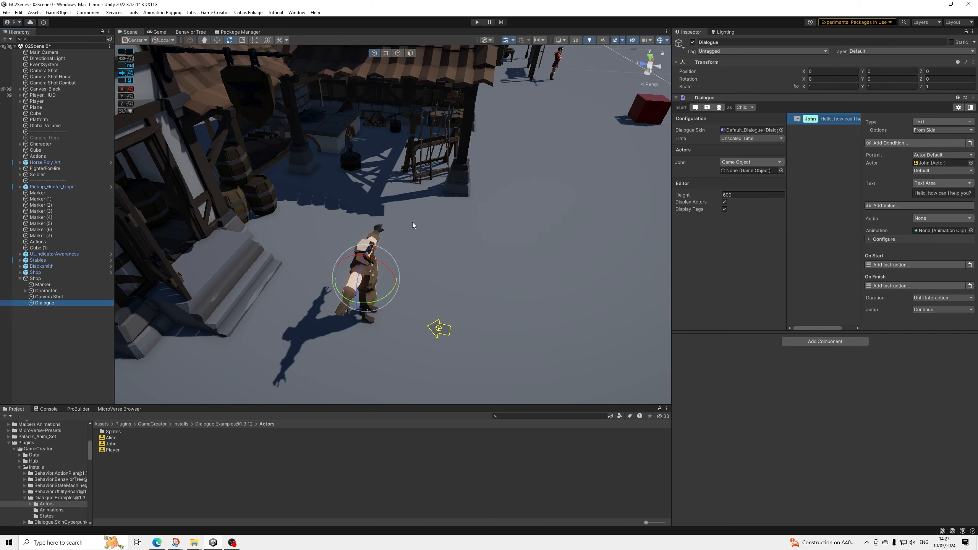
pyautogui.keyDown('alt'); pyautogui.moveTo(420, 263); pyautogui.dragTo(354, 212); pyautogui.keyUp('alt')
pyautogui.moveTo(476, 203)
pyautogui.keyDown('alt'); pyautogui.mouseDown()
pyautogui.moveTo(494, 204)
pyautogui.moveTo(469, 209)
pyautogui.moveTo(479, 199)
pyautogui.moveTo(489, 215)
pyautogui.mouseUp(); pyautogui.keyUp('alt')
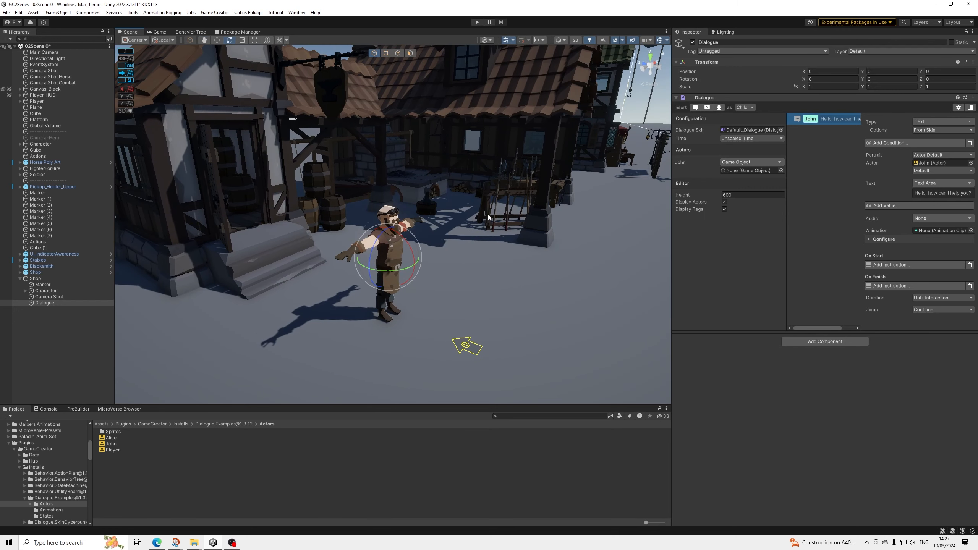
pyautogui.click(695, 107)
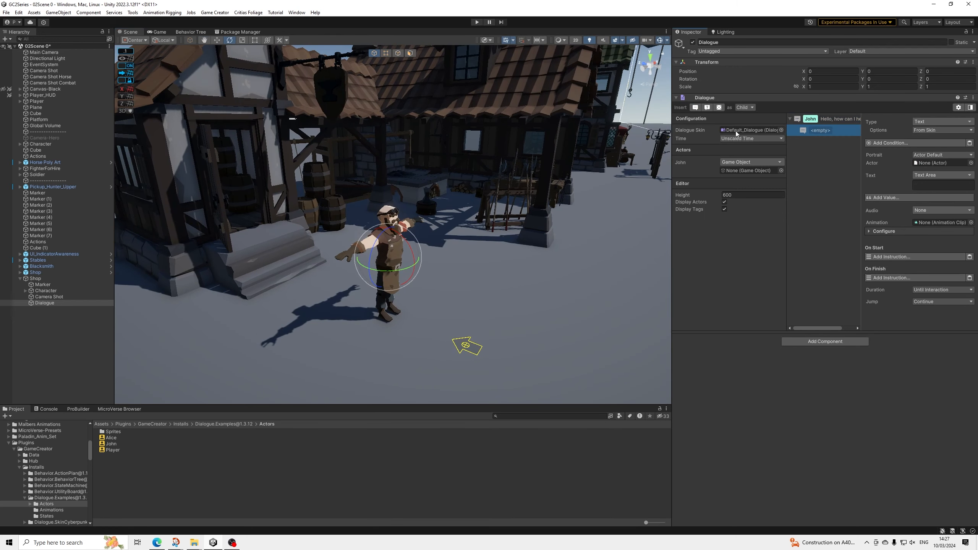
pyautogui.hscroll(2, 820, 135)
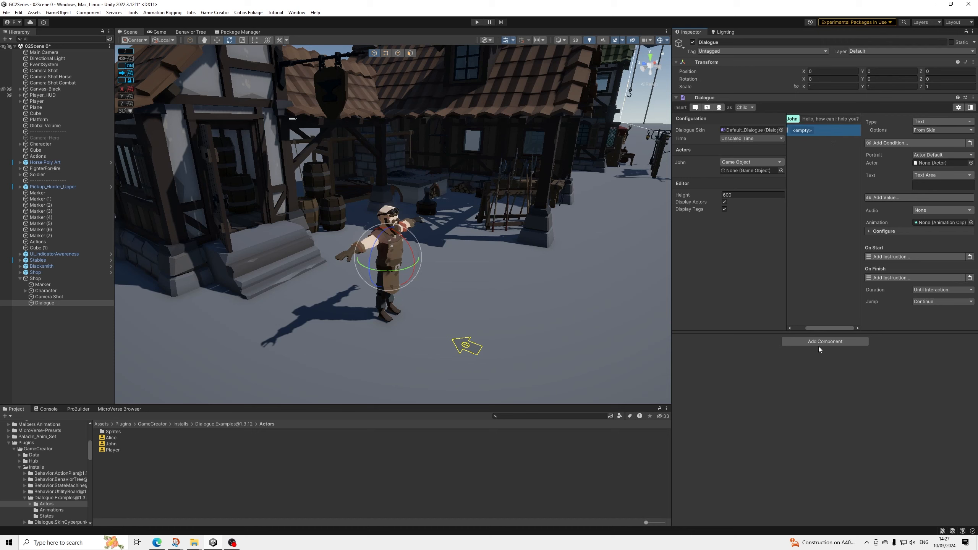
pyautogui.hscroll(-2, 824, 328)
pyautogui.press('Delete')
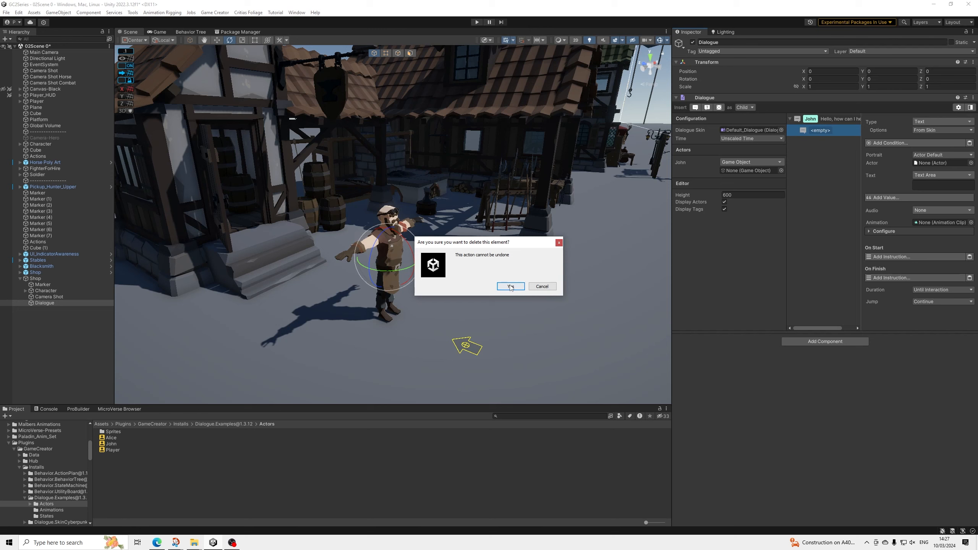
pyautogui.press('Return')
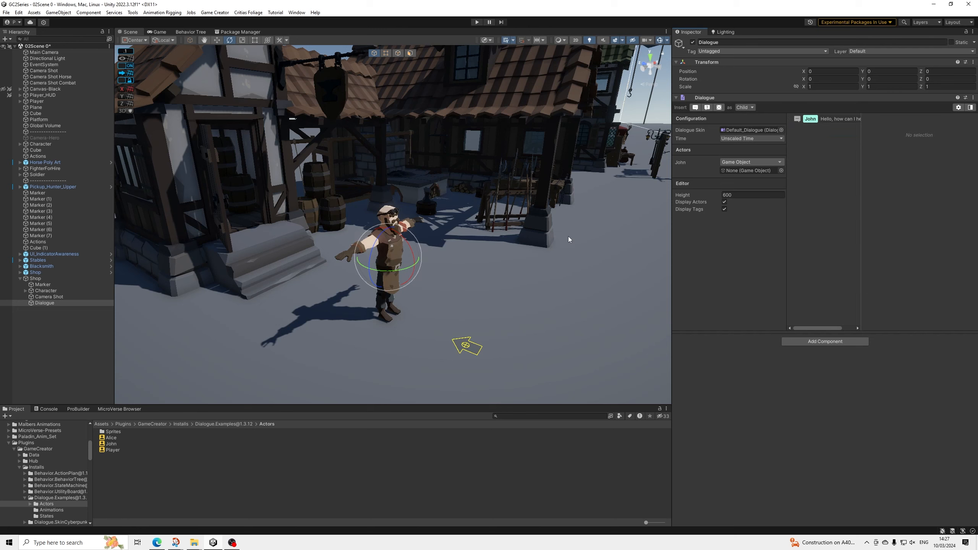
# Step: Insert a choice node after the greeting line and give it two child text nodes, both using the Player actor
pyautogui.click(707, 108)
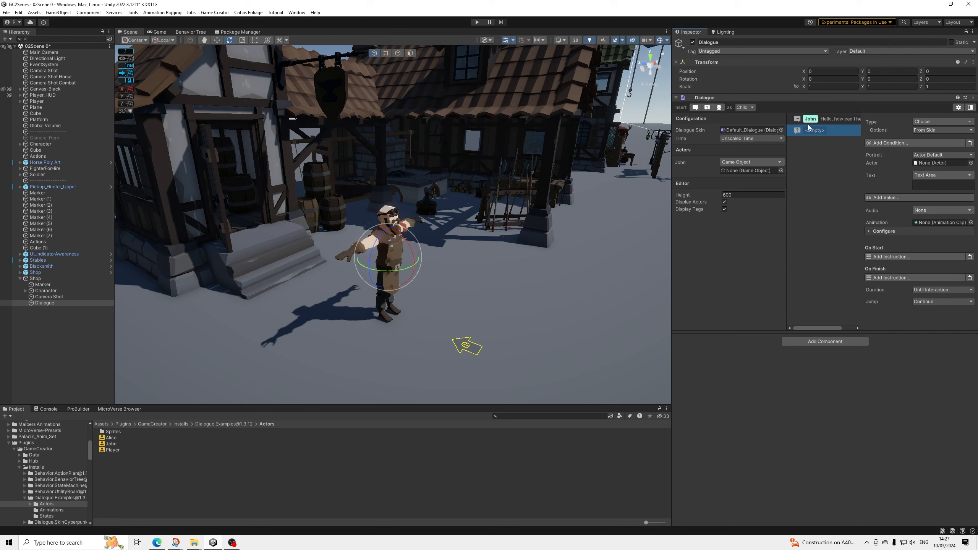
pyautogui.click(696, 108)
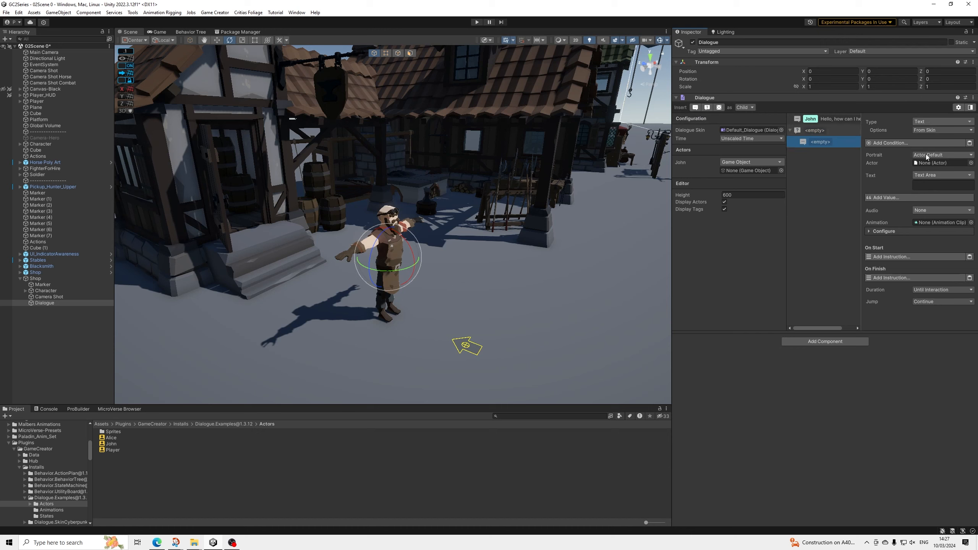
pyautogui.click(971, 163)
pyautogui.click(623, 202)
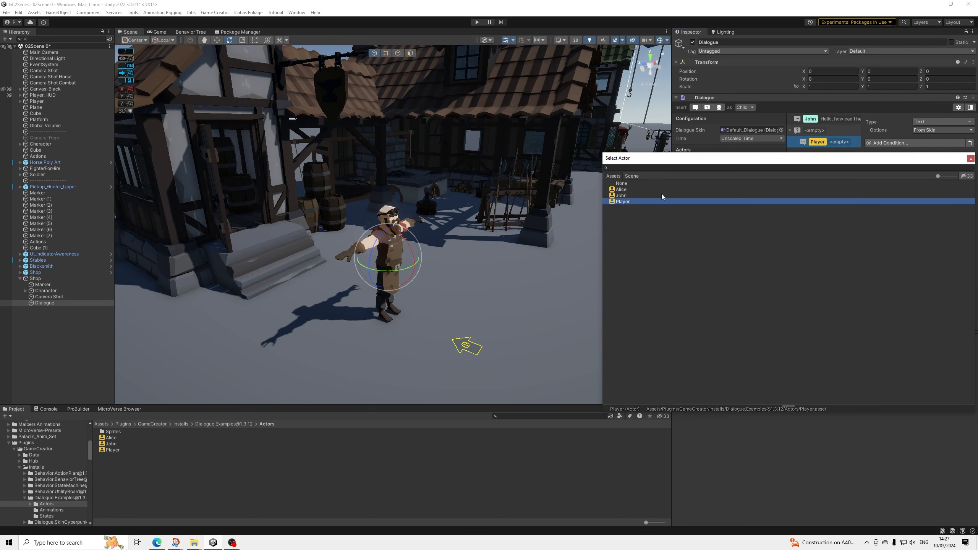
pyautogui.click(833, 142)
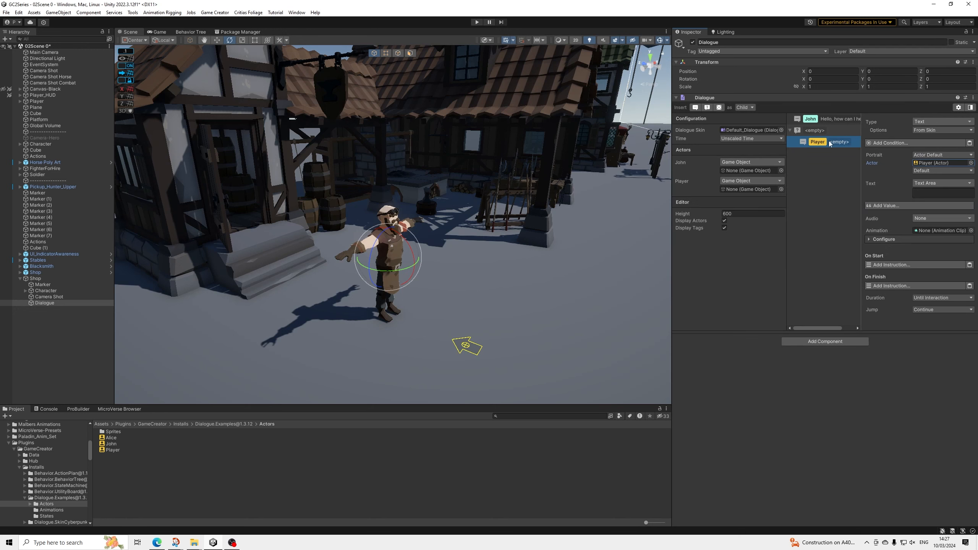
pyautogui.click(695, 107)
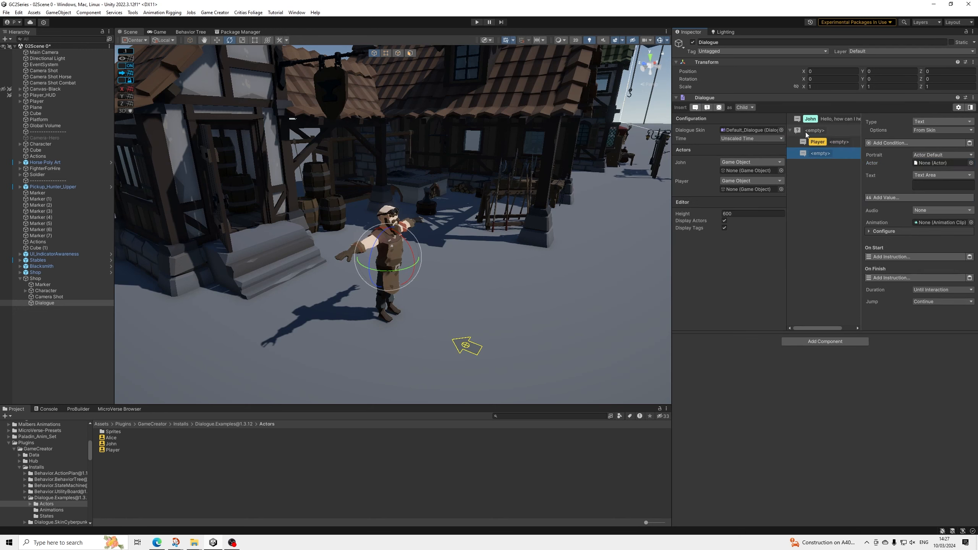
pyautogui.click(971, 163)
pyautogui.doubleClick(635, 202)
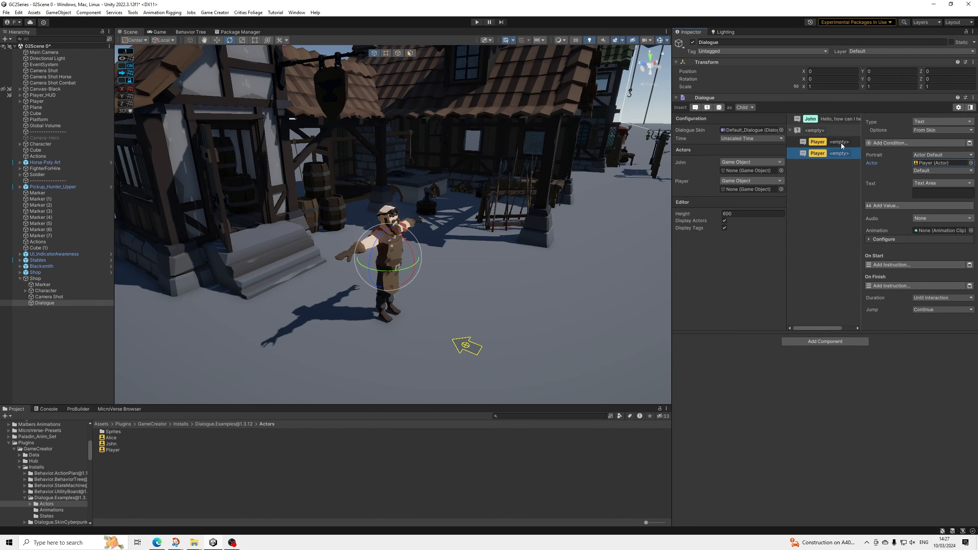
# Step: Set the text of the first Player option under the choice to "I would like to trade"
pyautogui.click(828, 141)
pyautogui.click(916, 193)
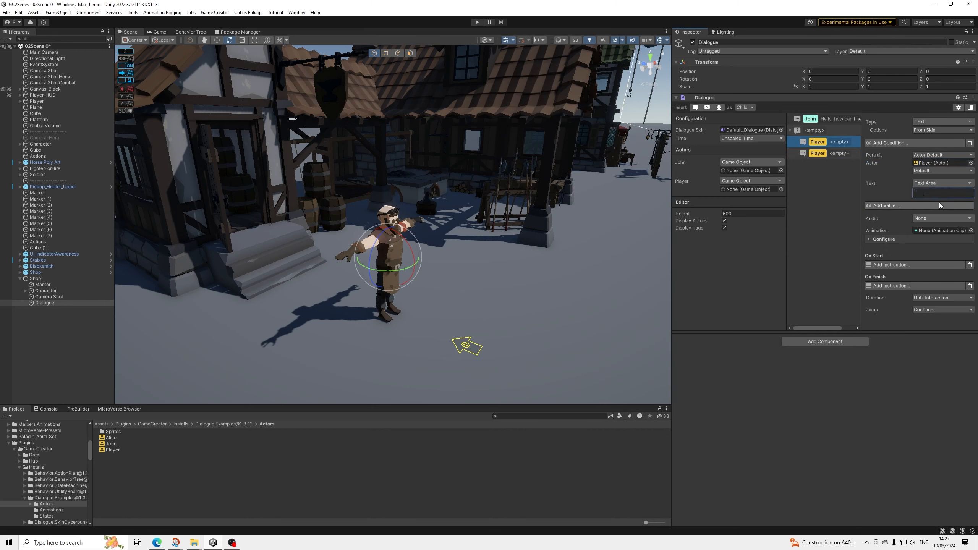
pyautogui.write('I would like to trade')
pyautogui.press('Return')
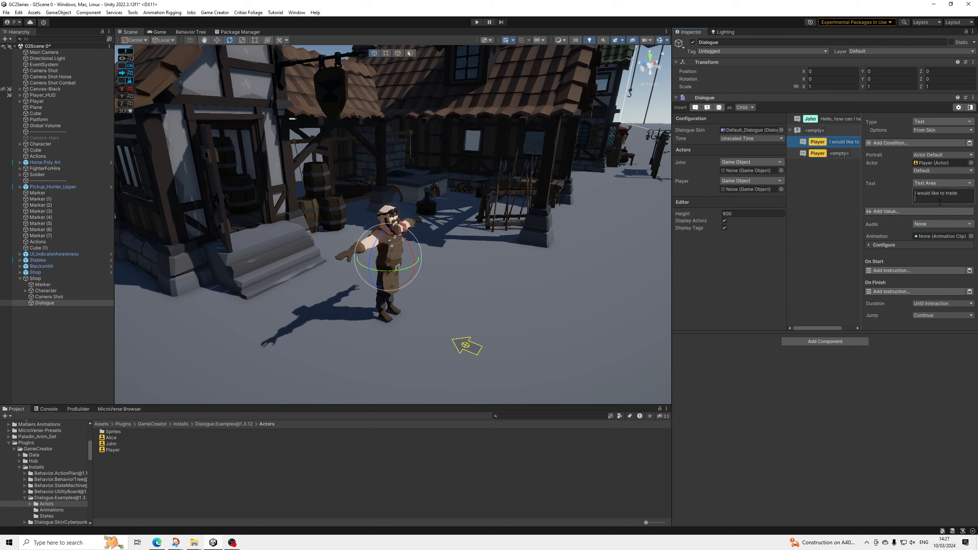
pyautogui.press('BackSpace')
# Step: Set the text of the second Player option under the choice to "Nevermind"
pyautogui.click(839, 153)
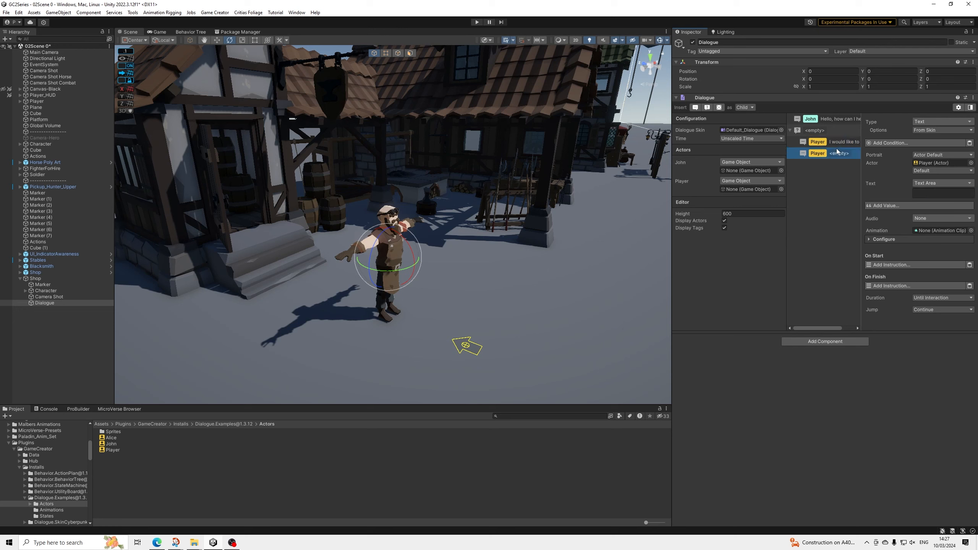
pyautogui.write('L')
pyautogui.press('BackSpace')
pyautogui.write('Nevermind')
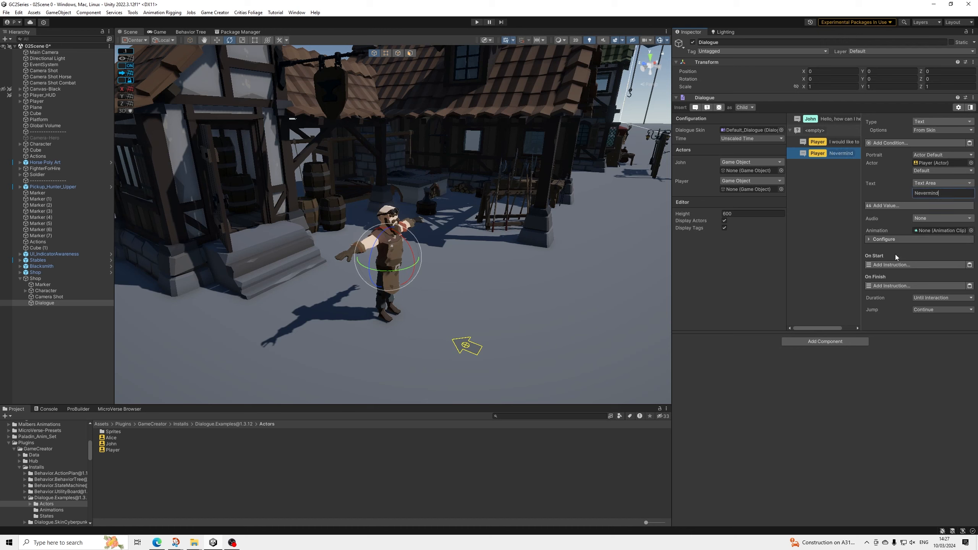
# Step: Add a Stop Dialogue instruction to the On Finish list of the "Nevermind" option and assign Shop's Dialogue to it
pyautogui.click(892, 287)
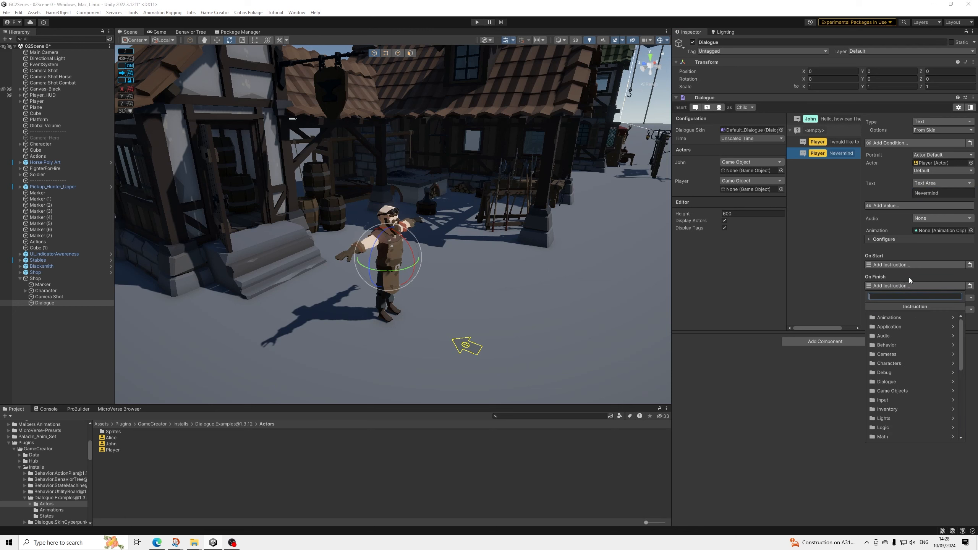
pyautogui.write('dial')
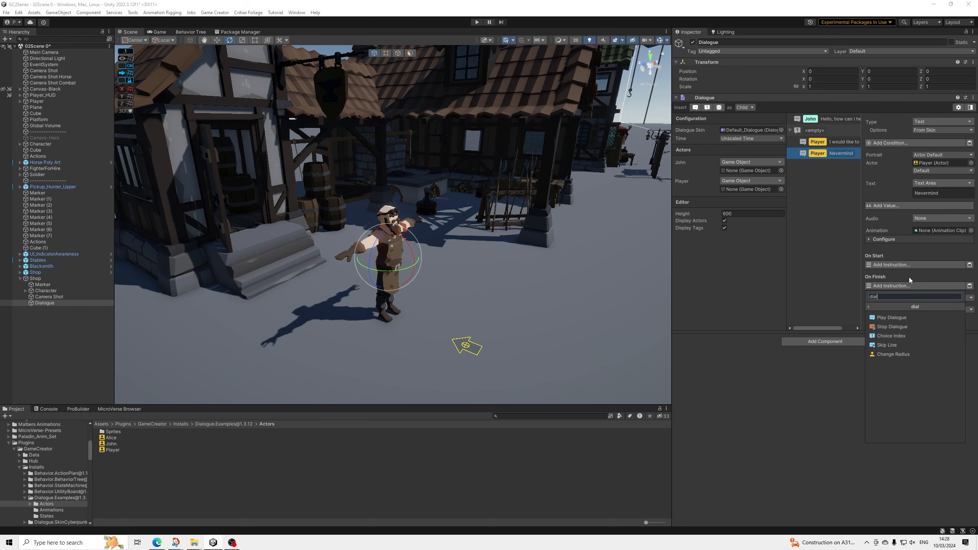
pyautogui.press('Down')
pyautogui.press('Down')
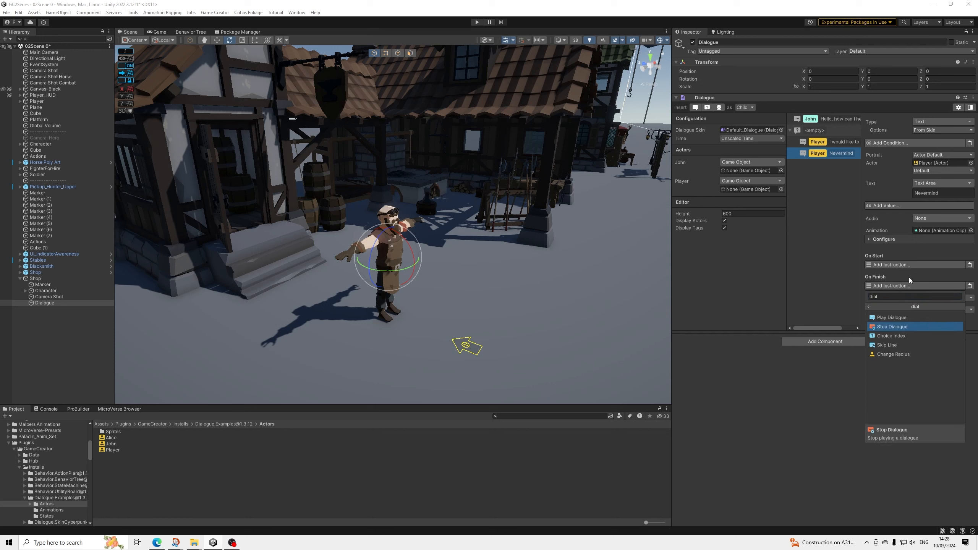
pyautogui.press('Return')
pyautogui.scroll(-2, 911, 268)
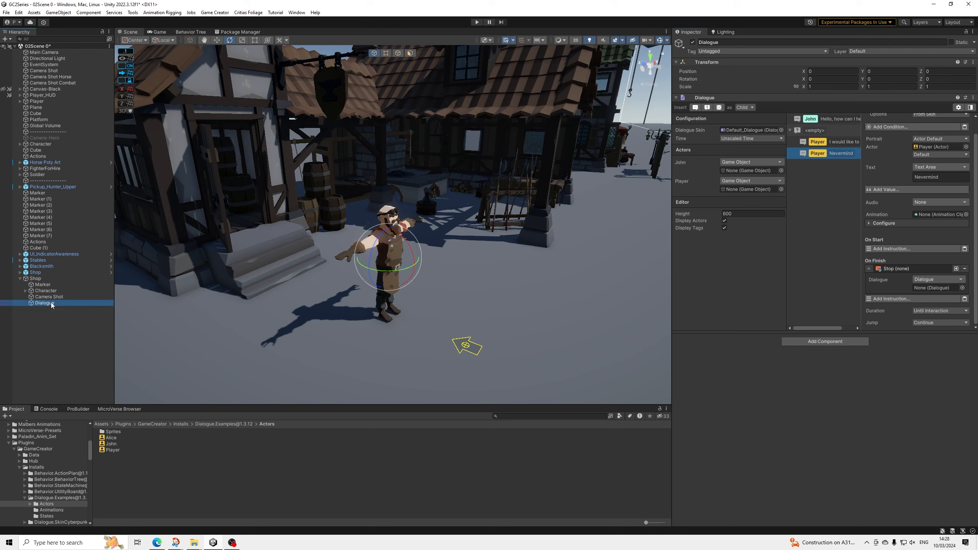
pyautogui.moveTo(45, 303); pyautogui.dragTo(932, 288)
pyautogui.click(898, 269)
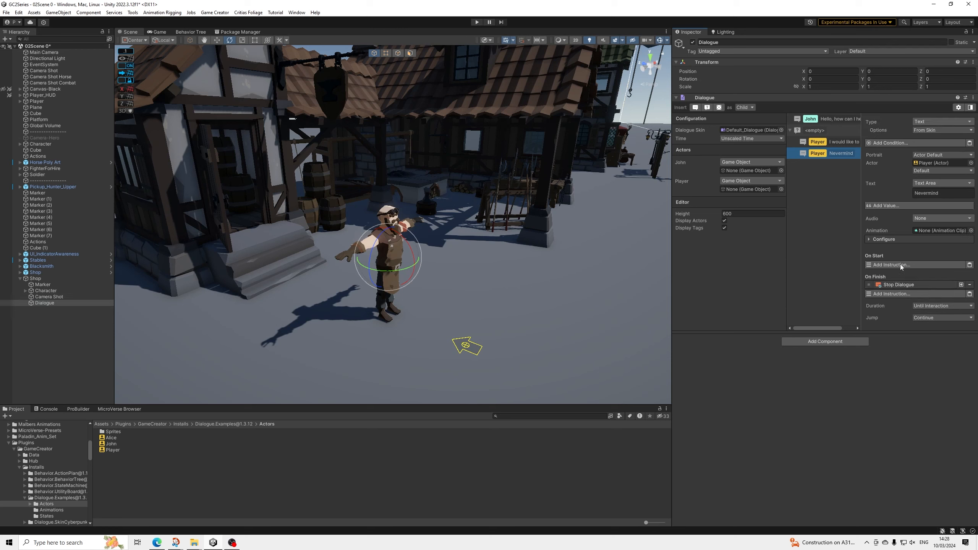
# Step: Add a Change to Shot instruction to the "Nevermind" option's On Finish list and assign the main Camera Shot to it
pyautogui.click(890, 294)
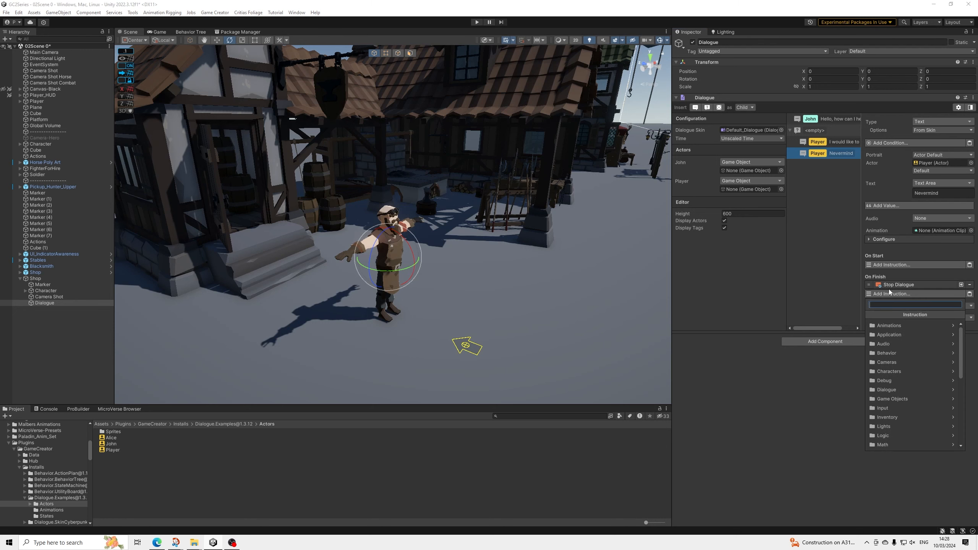
pyautogui.write('camer')
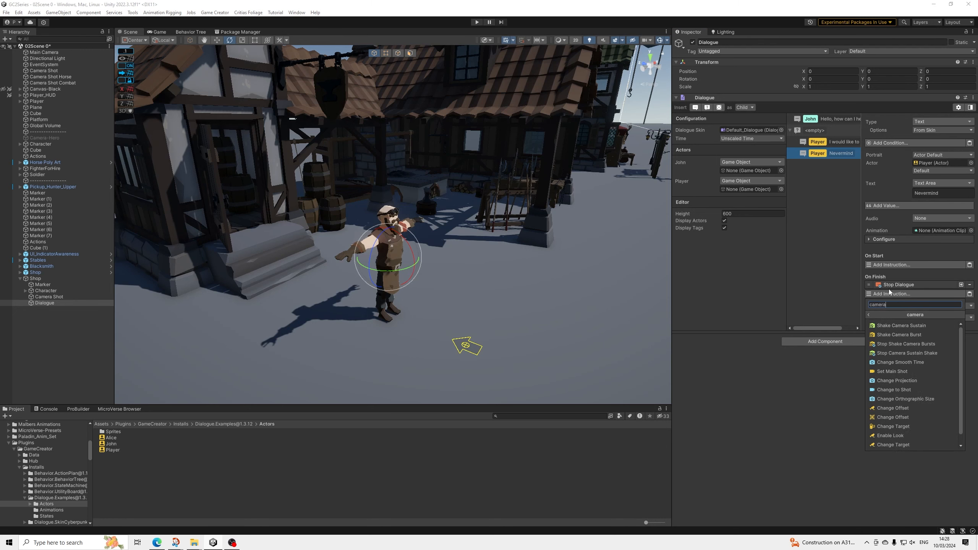
pyautogui.write('a')
pyautogui.press('Down')
pyautogui.press('Down')
pyautogui.press('Down')
pyautogui.press('Down')
pyautogui.press('Down')
pyautogui.press('Down')
pyautogui.press('Down')
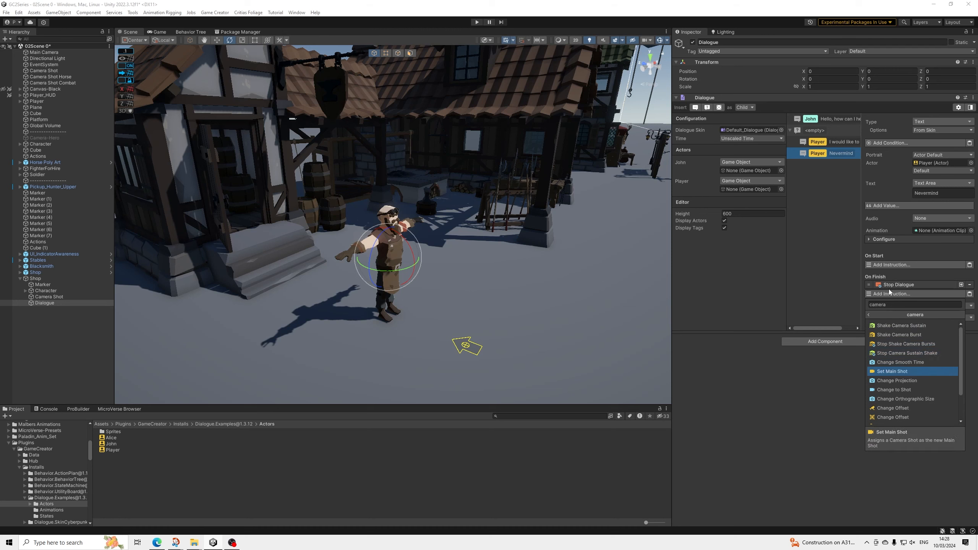
pyautogui.press('Return')
pyautogui.scroll(-3, 889, 293)
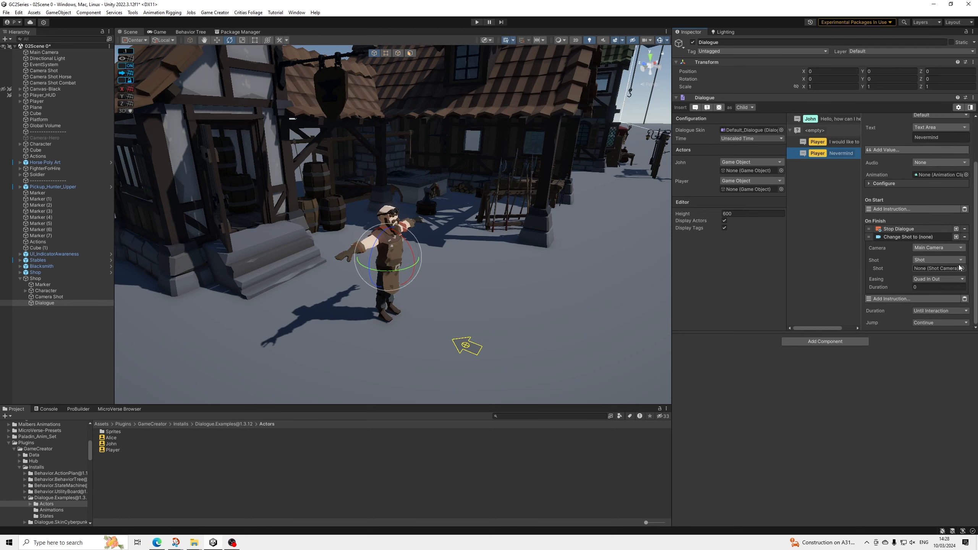
pyautogui.moveTo(56, 75); pyautogui.dragTo(938, 268)
# Step: Set the shot change to Linear easing, 0.5 duration and wait to complete, and move it above Stop Dialogue
pyautogui.click(931, 280)
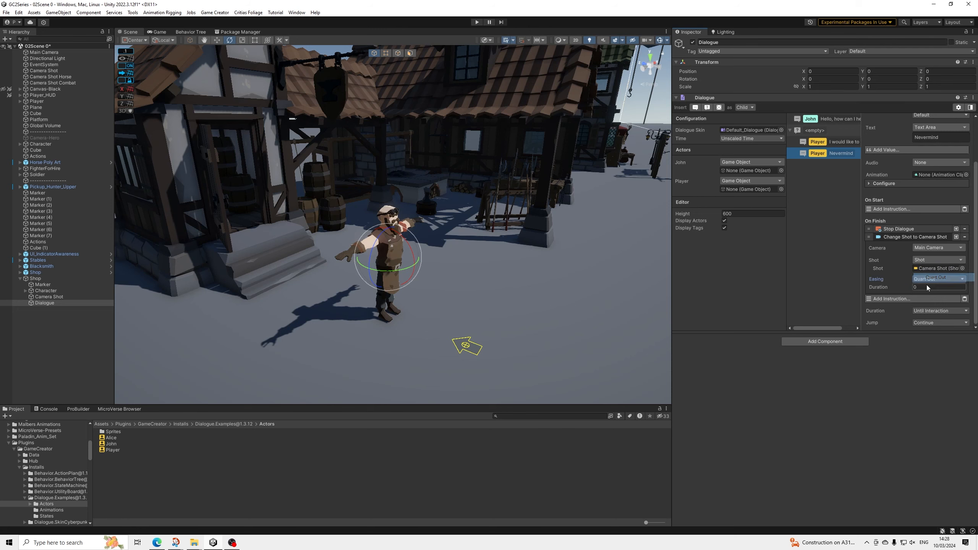
pyautogui.click(938, 279)
pyautogui.click(935, 192)
pyautogui.click(927, 287)
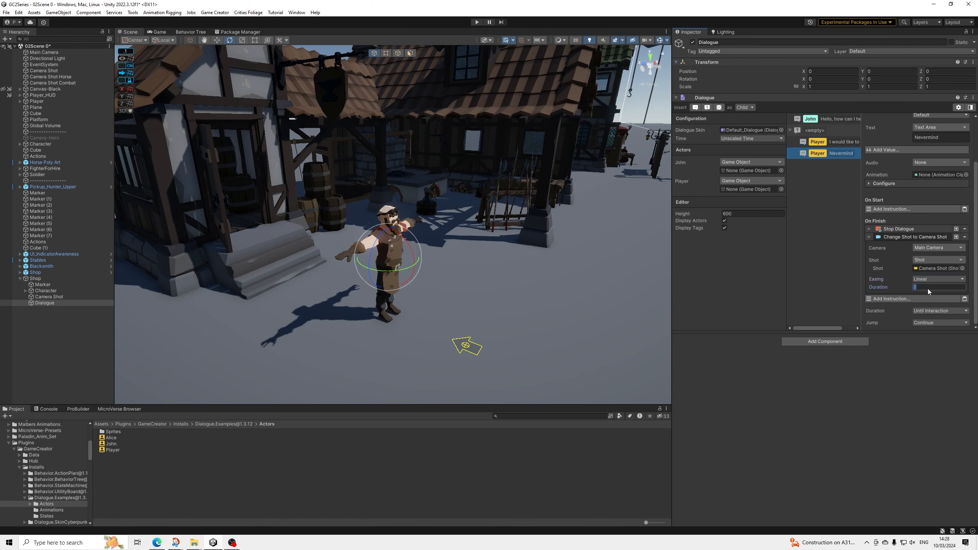
pyautogui.write('0.5')
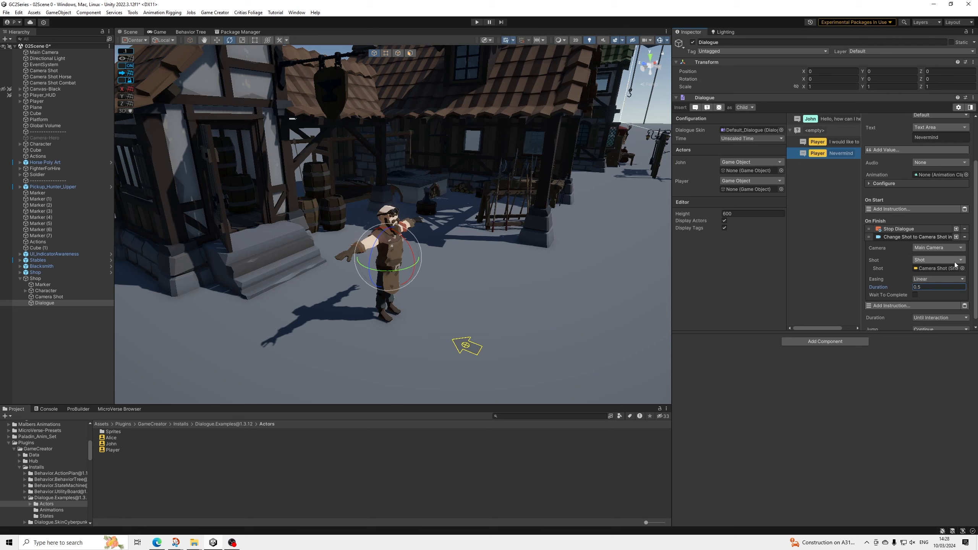
pyautogui.click(915, 295)
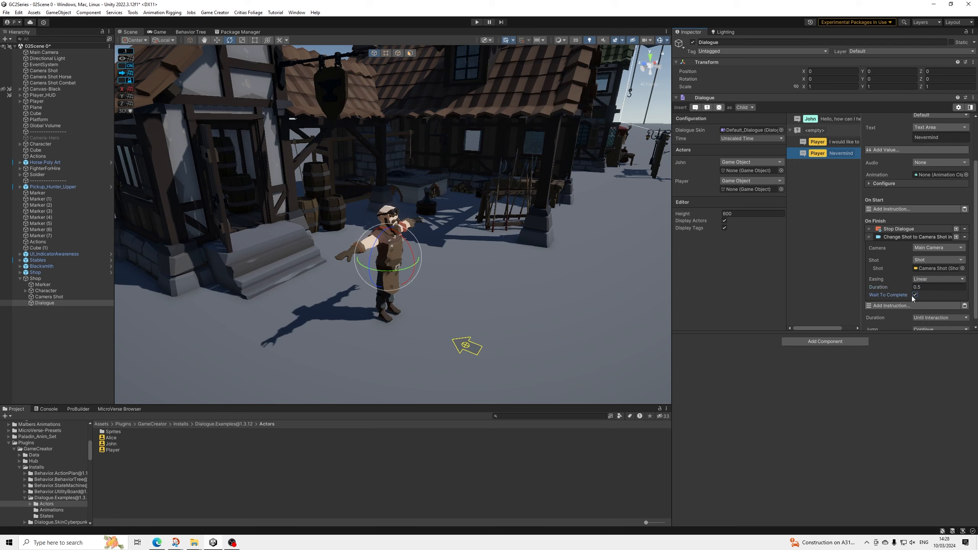
pyautogui.moveTo(869, 238); pyautogui.dragTo(869, 227)
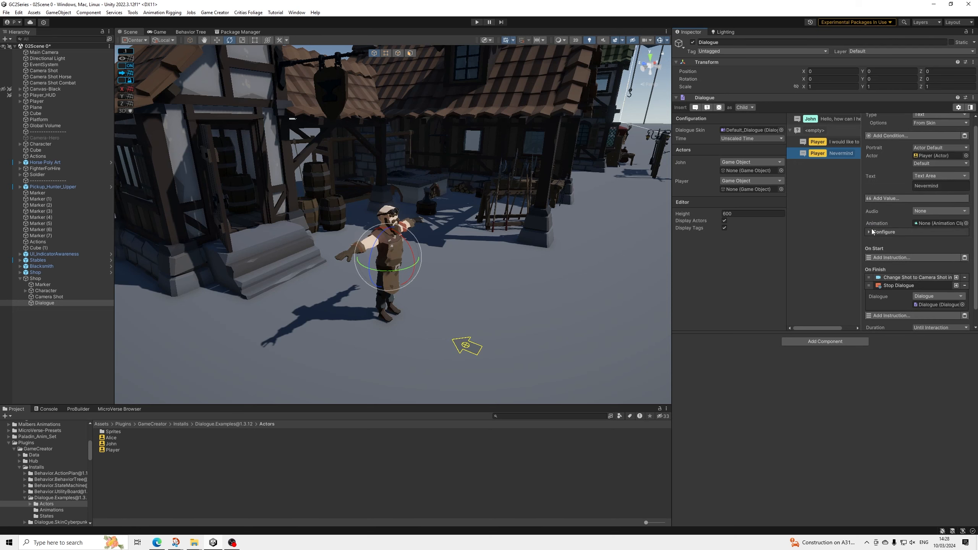
# Step: Add an Is Controllable instruction set to true for the Player and place it directly before Stop Dialogue
pyautogui.click(897, 316)
pyautogui.write('control')
pyautogui.press('Return')
pyautogui.scroll(-3, 946, 279)
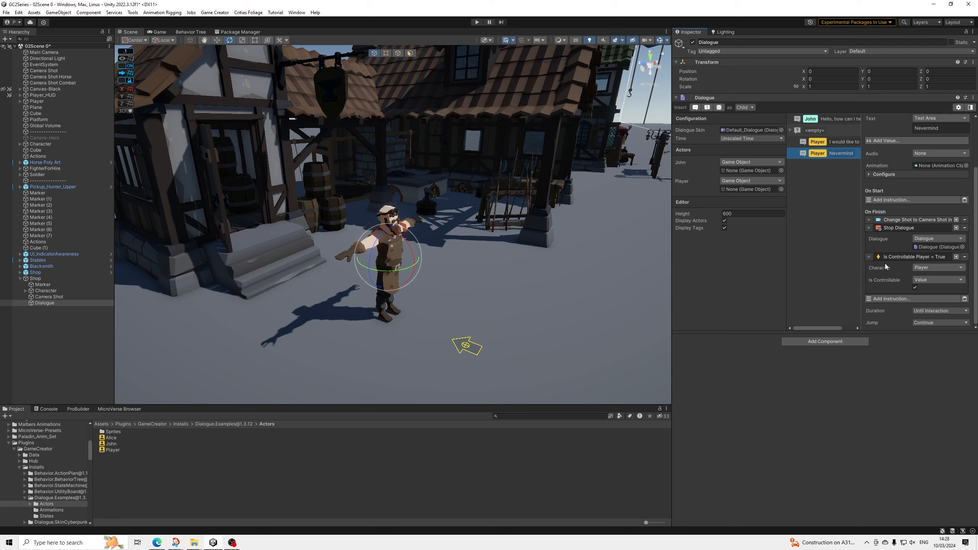
pyautogui.moveTo(868, 257); pyautogui.dragTo(868, 226)
pyautogui.scroll(2, 895, 270)
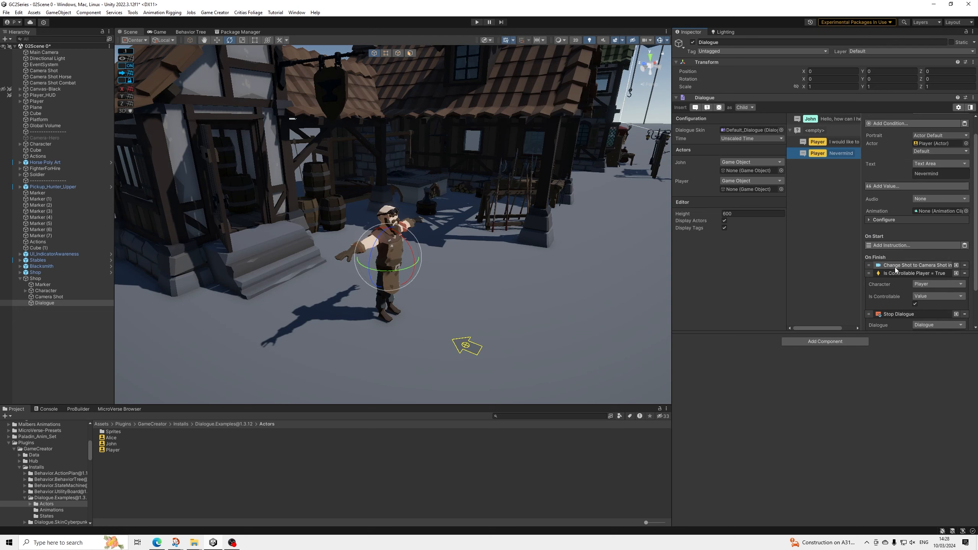
pyautogui.scroll(-2, 895, 270)
pyautogui.scroll(1, 899, 255)
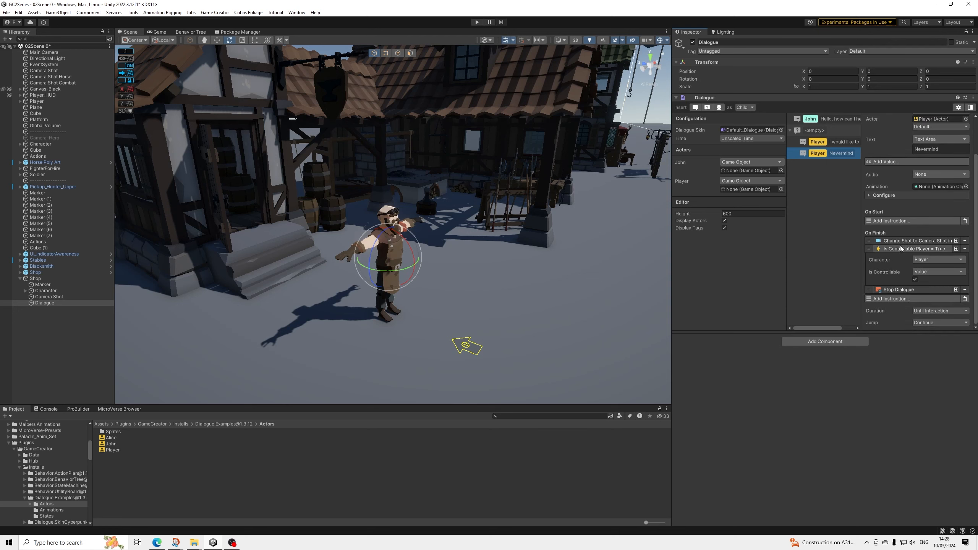
pyautogui.click(900, 249)
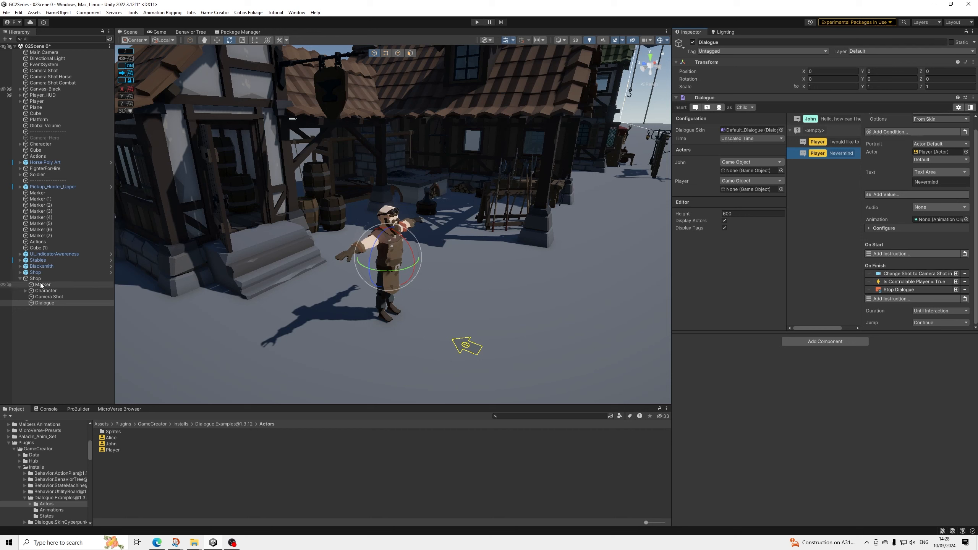
# Step: Assign the Player actor to the empty choice node in Shop's Dialogue
pyautogui.click(35, 278)
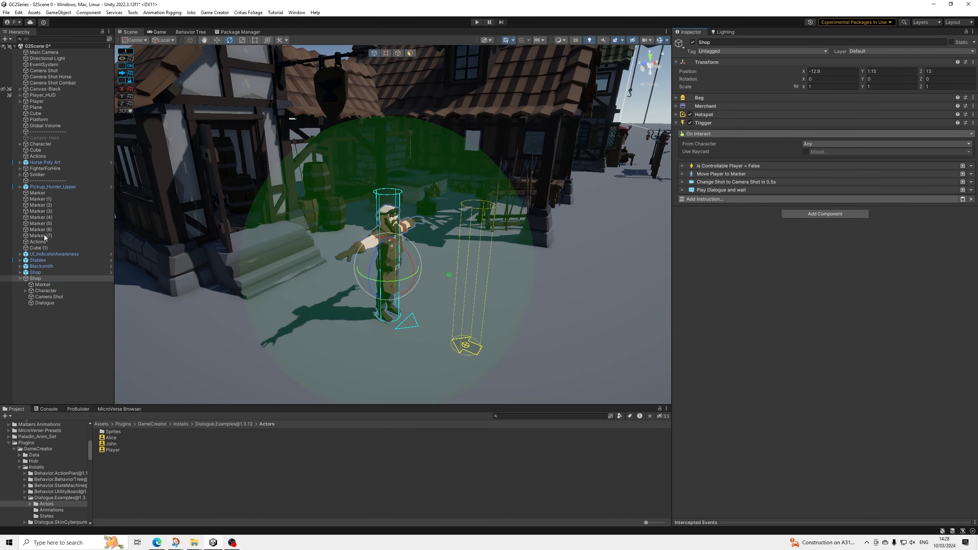
pyautogui.click(45, 303)
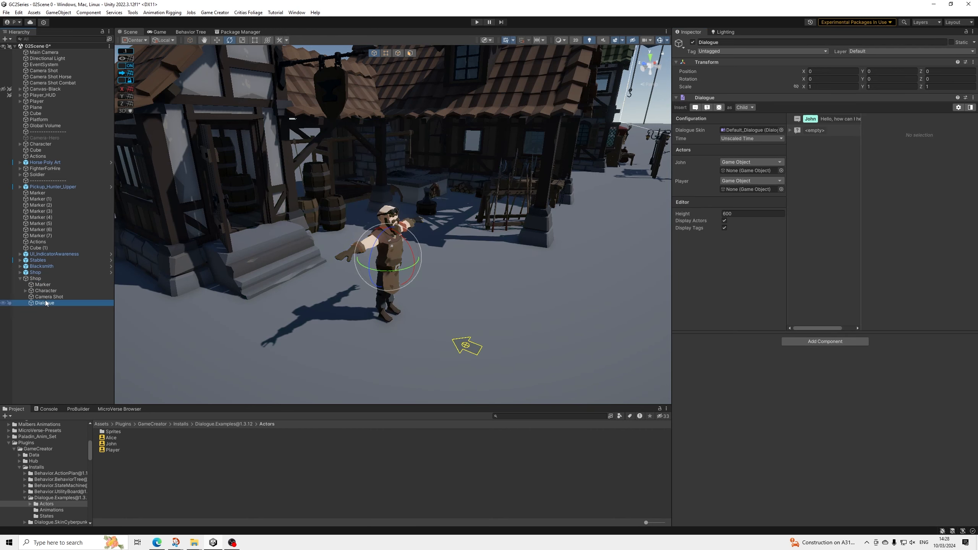
pyautogui.click(790, 130)
pyautogui.click(828, 154)
pyautogui.click(820, 131)
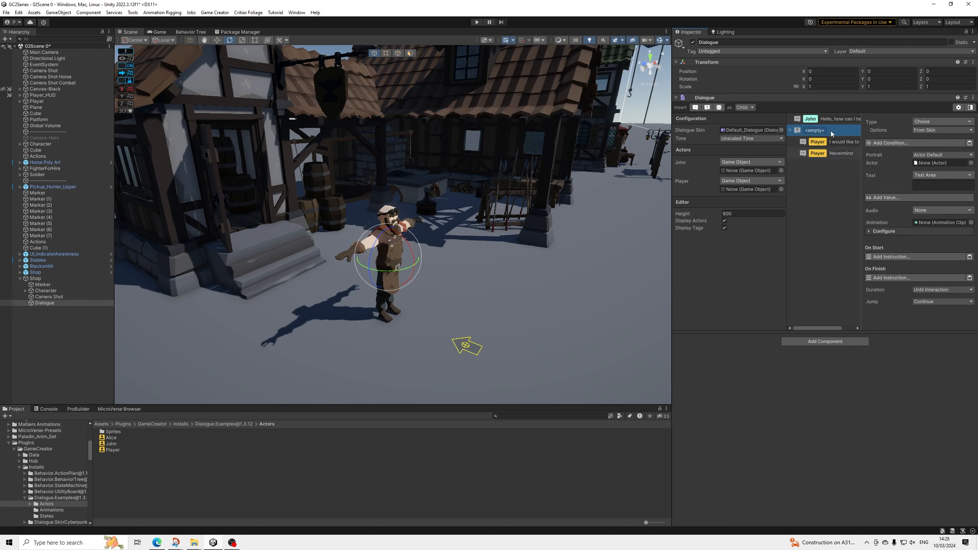
pyautogui.click(930, 154)
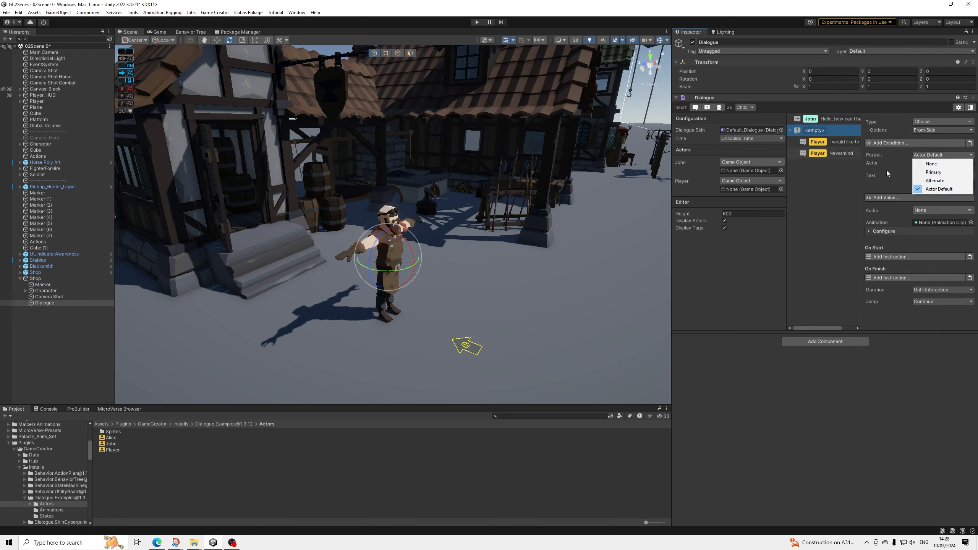
pyautogui.click(849, 219)
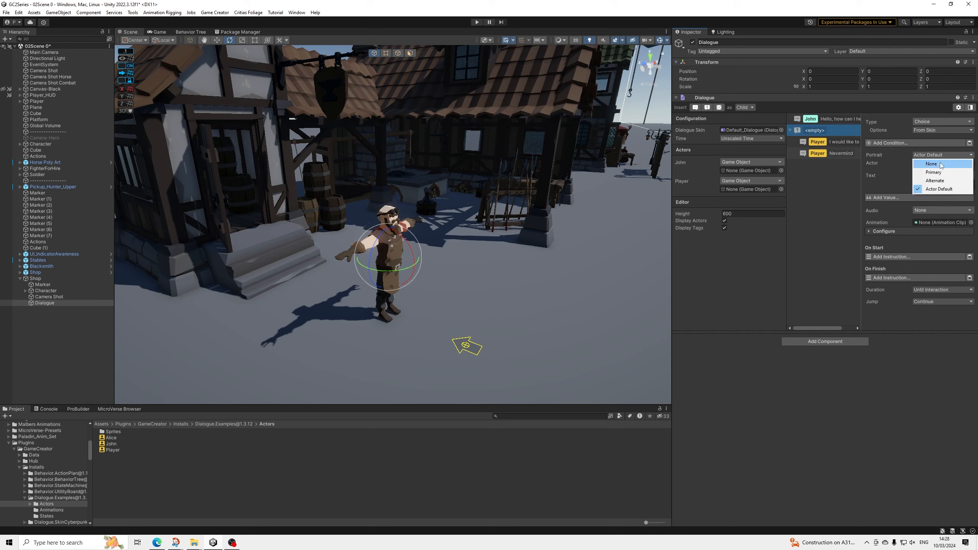
pyautogui.click(970, 163)
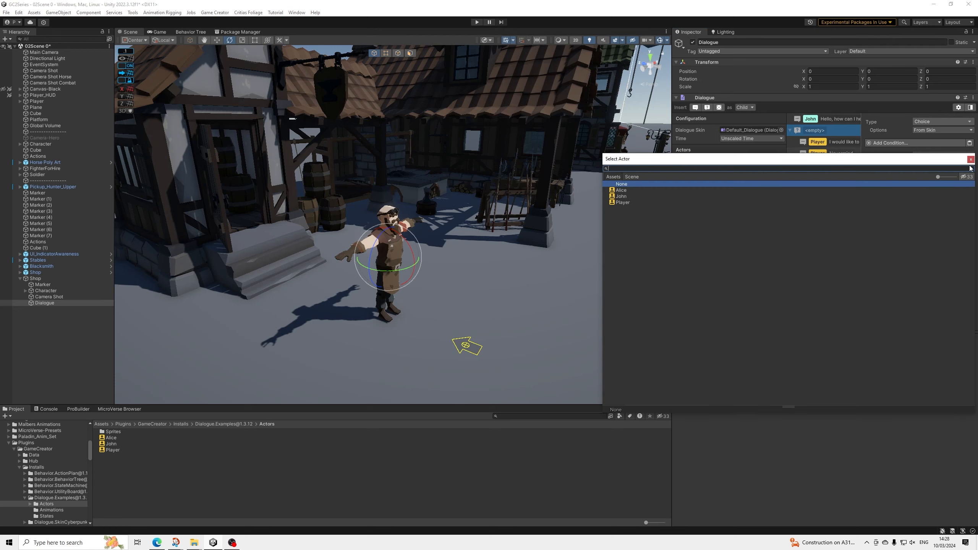
pyautogui.doubleClick(632, 203)
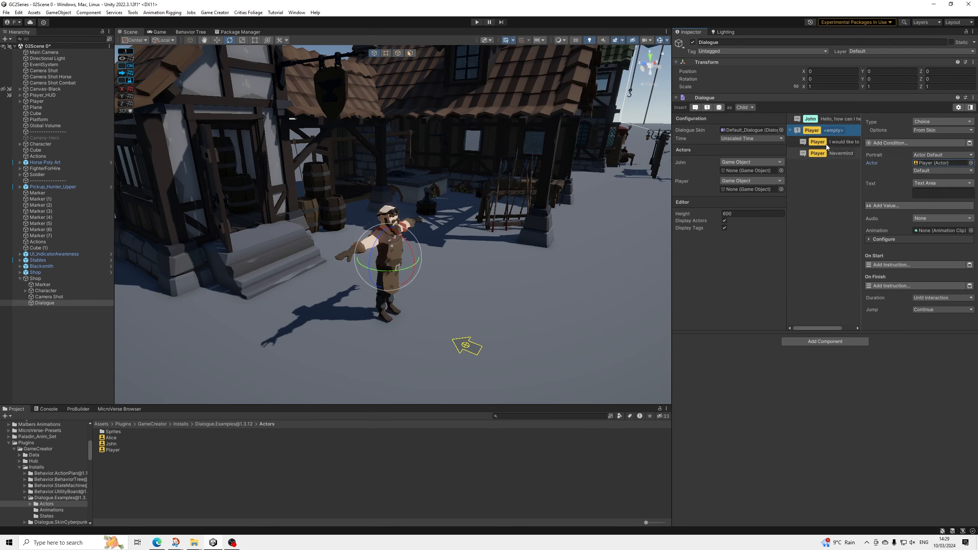
# Step: Add an Open Merchant UI instruction to the On Start list of "I would like to trade", with Shop's bag as merchant
pyautogui.click(840, 144)
pyautogui.click(839, 152)
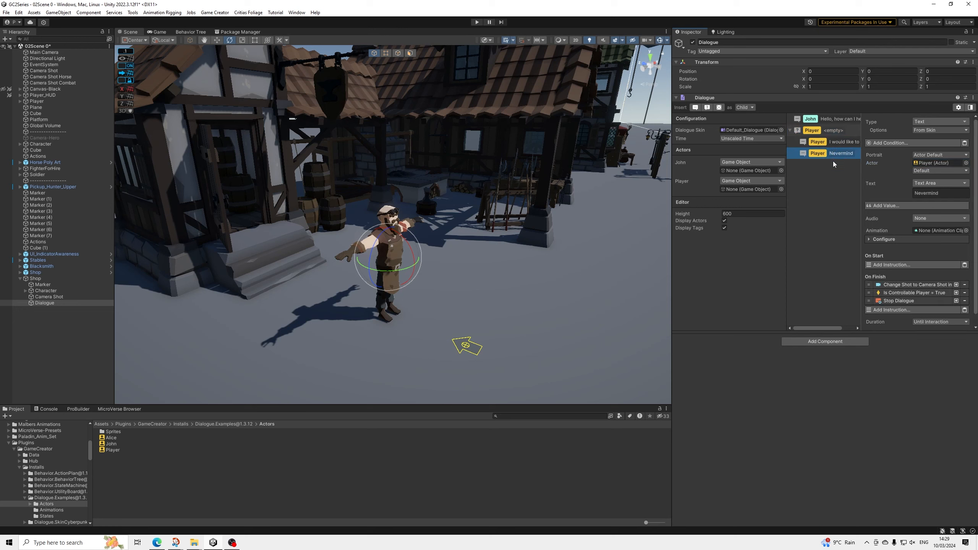
pyautogui.scroll(-1, 898, 279)
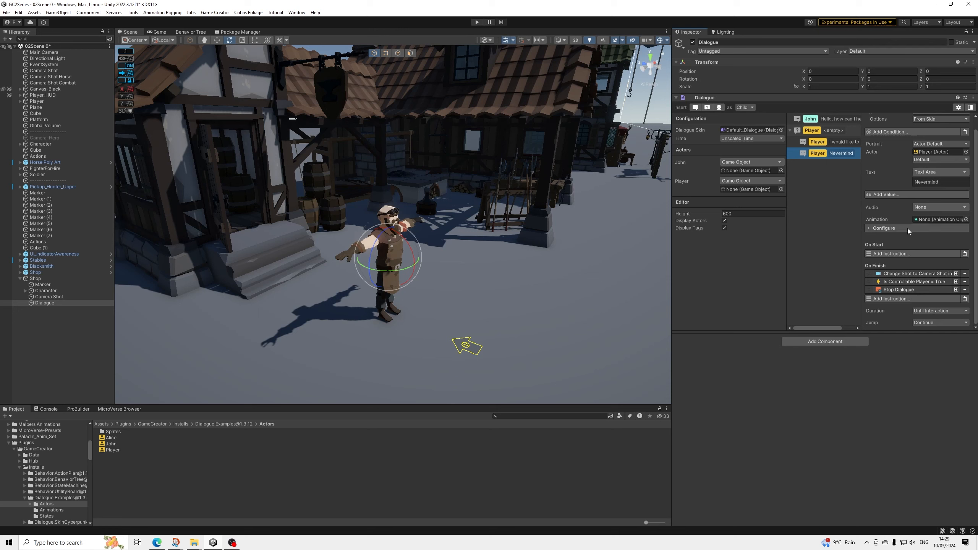
pyautogui.click(835, 145)
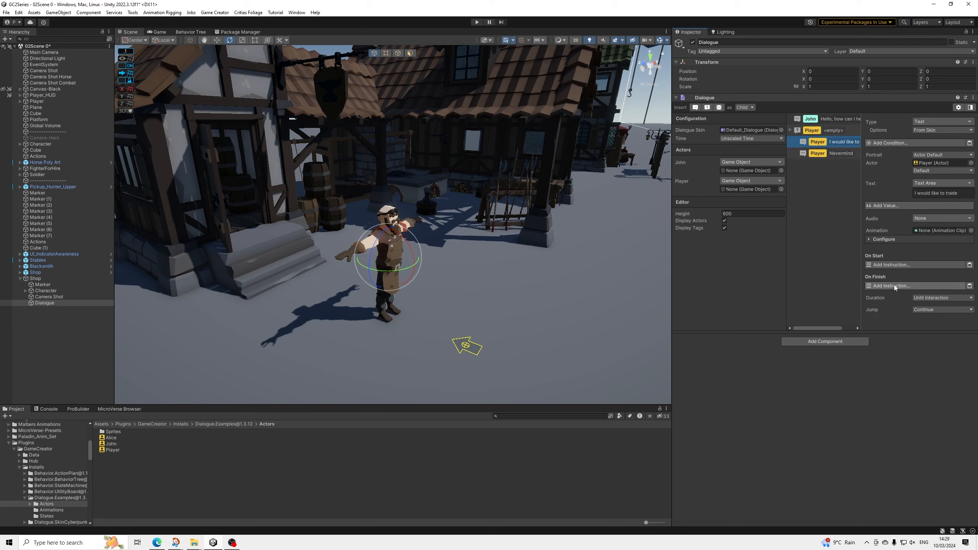
pyautogui.click(892, 266)
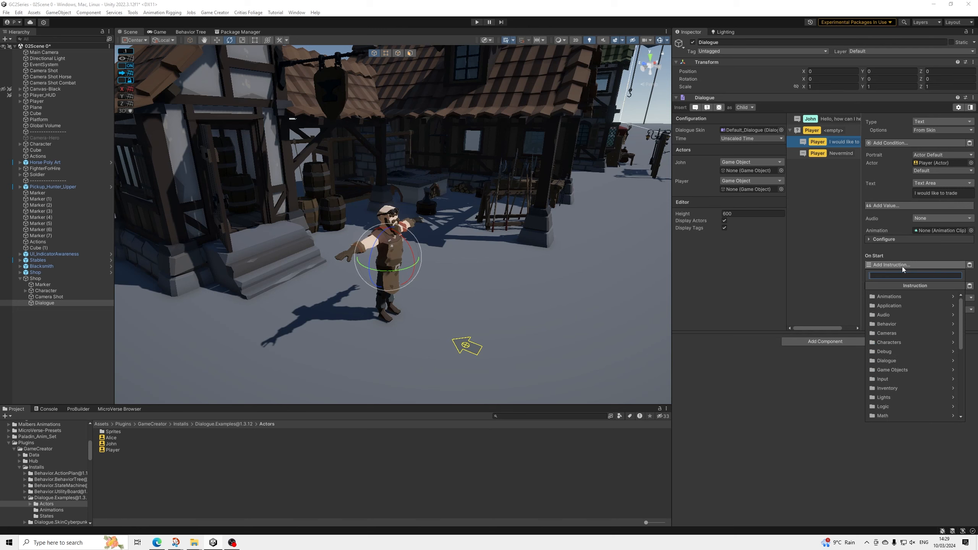
pyautogui.scroll(-3, 897, 359)
pyautogui.scroll(-3, 888, 356)
pyautogui.click(891, 350)
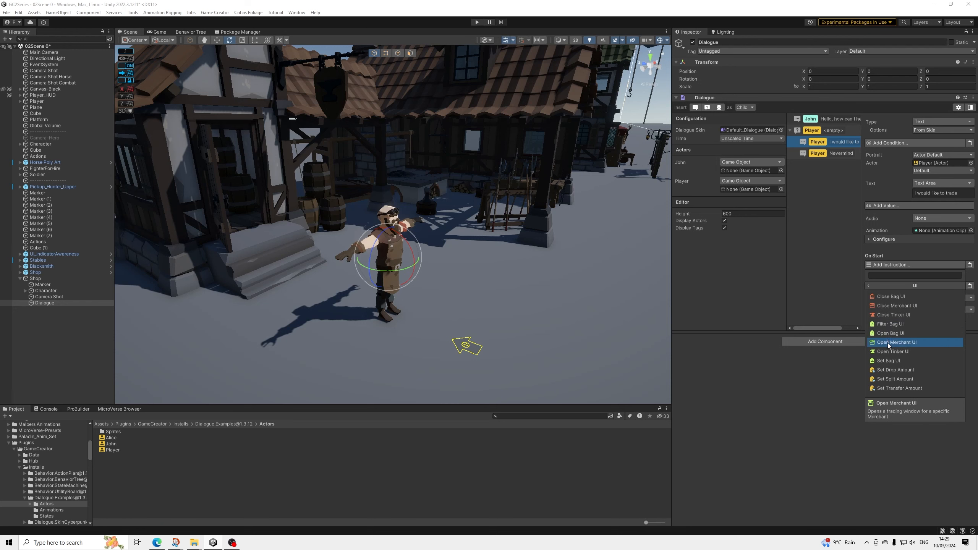
pyautogui.click(887, 342)
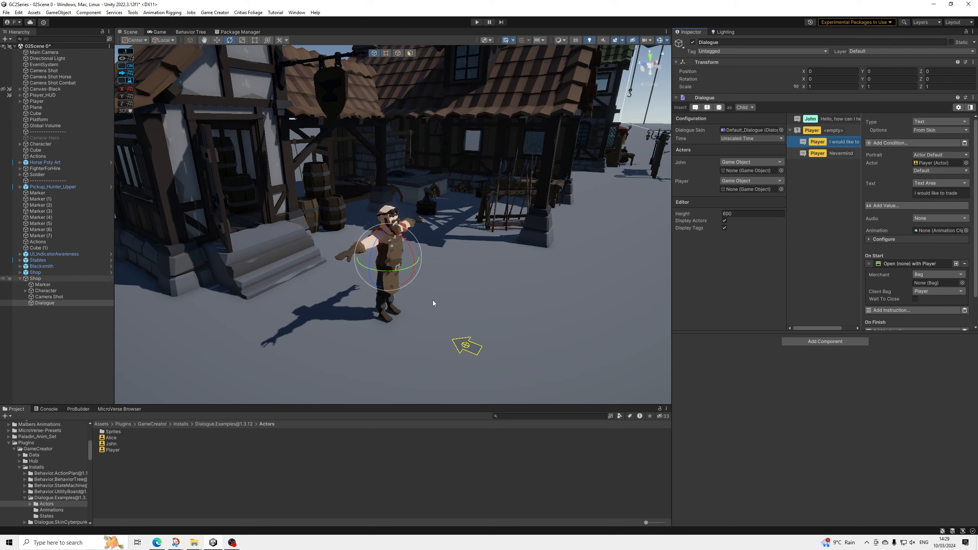
pyautogui.moveTo(433, 304); pyautogui.dragTo(941, 283)
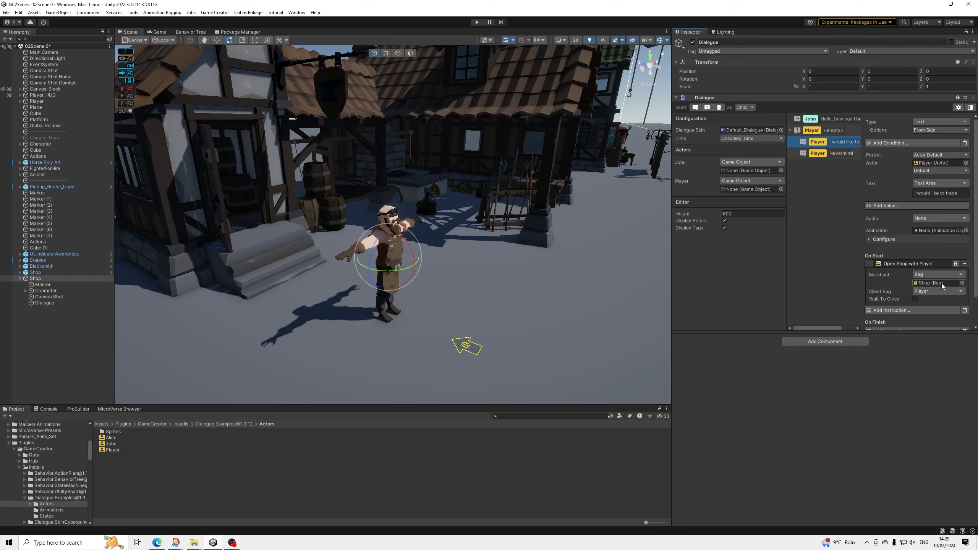
pyautogui.click(922, 291)
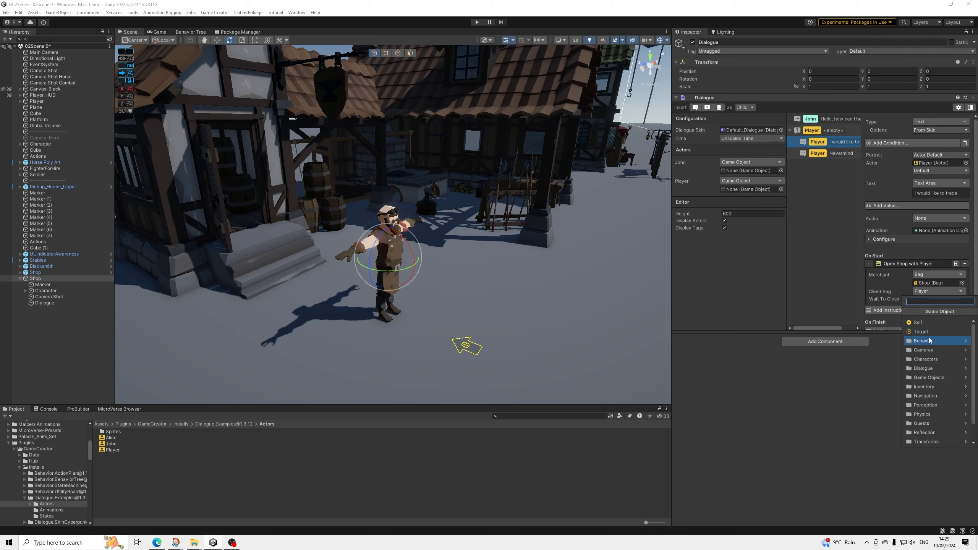
pyautogui.click(923, 360)
pyautogui.click(922, 340)
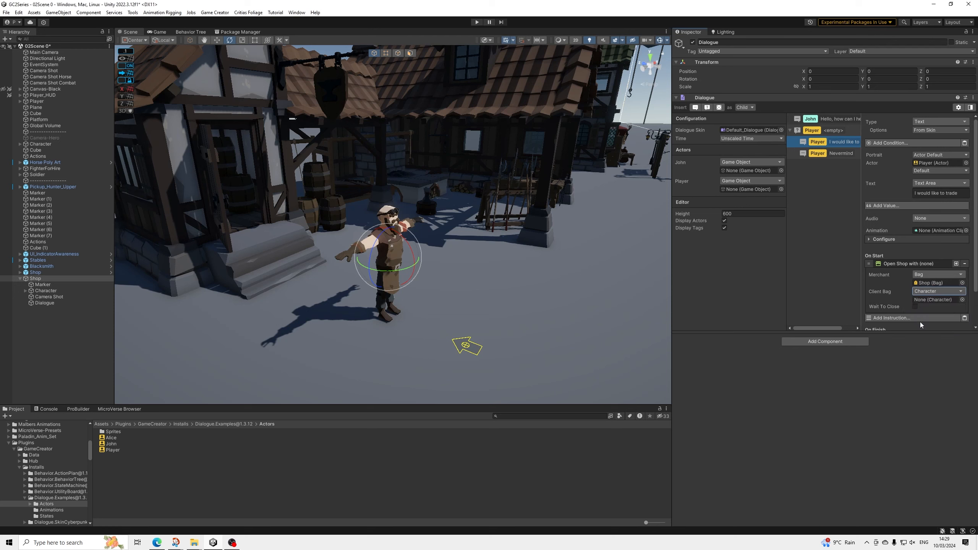
pyautogui.click(943, 293)
pyautogui.click(932, 377)
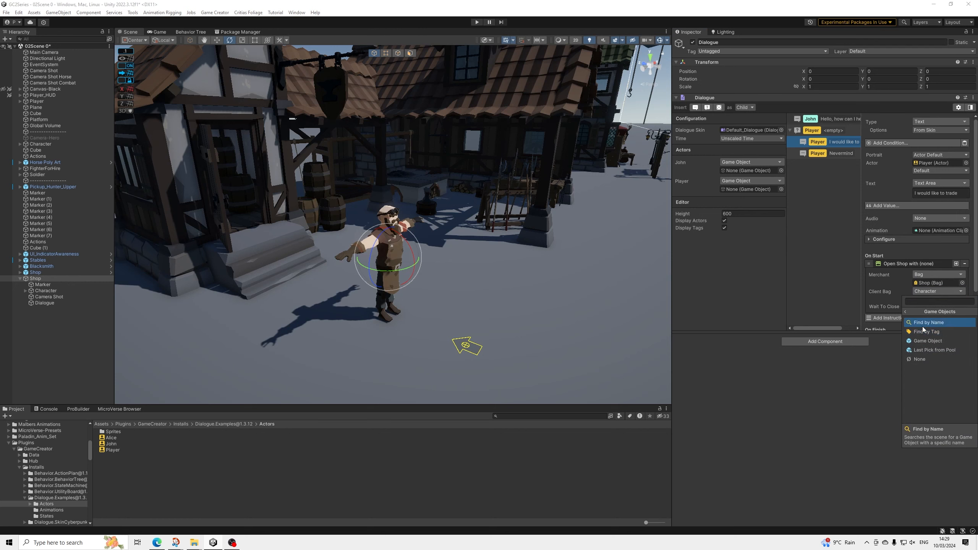
pyautogui.click(927, 341)
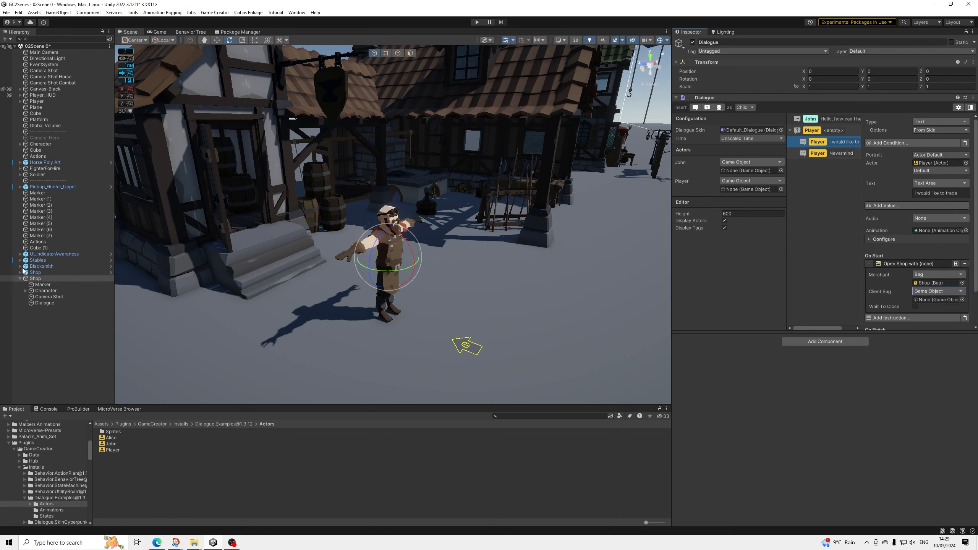
pyautogui.moveTo(44, 303); pyautogui.dragTo(935, 301)
# Step: Set the Open Merchant UI instruction's client bag to Player and enable Wait To Close
pyautogui.click(930, 292)
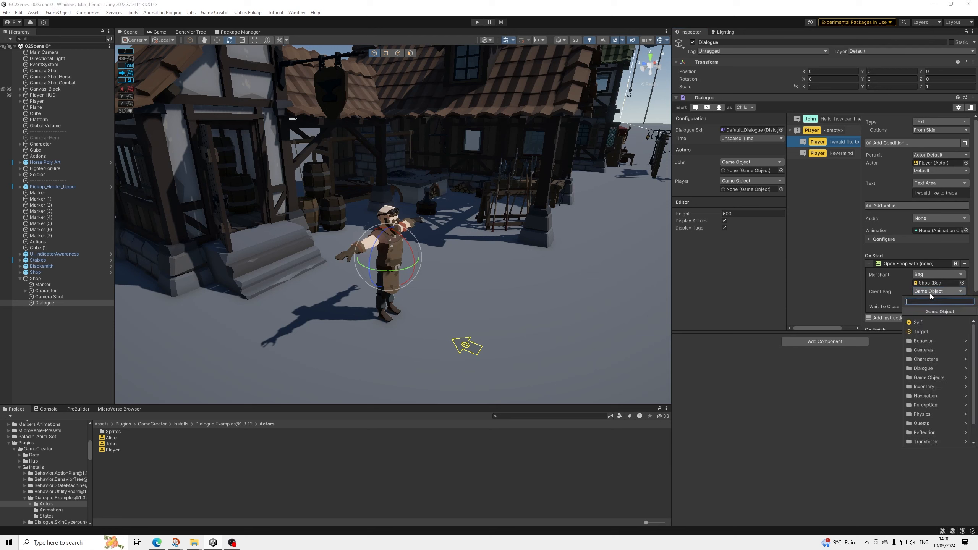
pyautogui.click(917, 359)
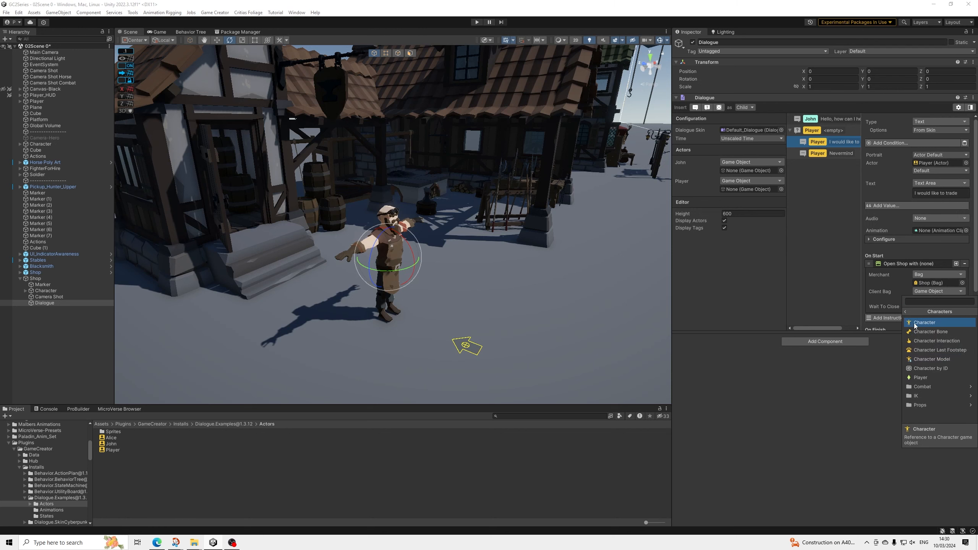
pyautogui.click(920, 377)
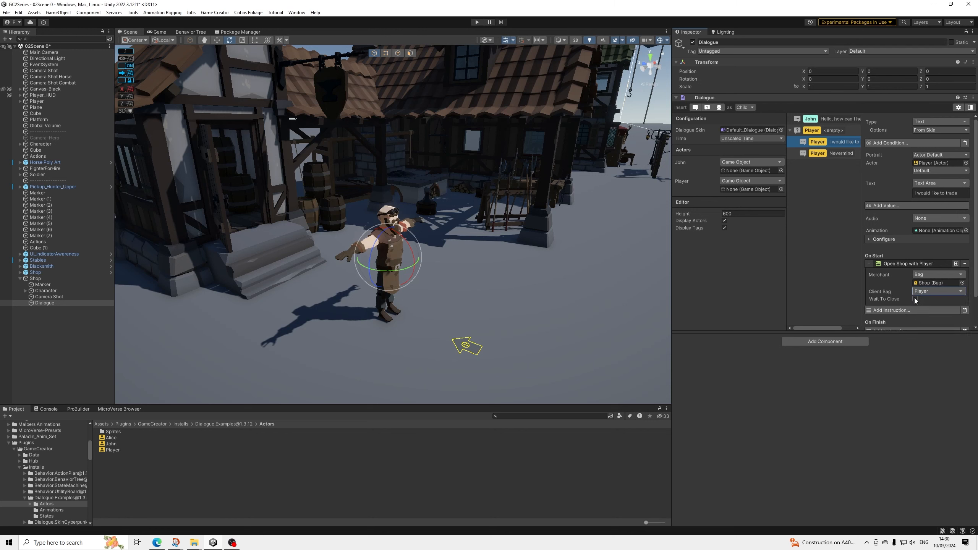
pyautogui.click(915, 300)
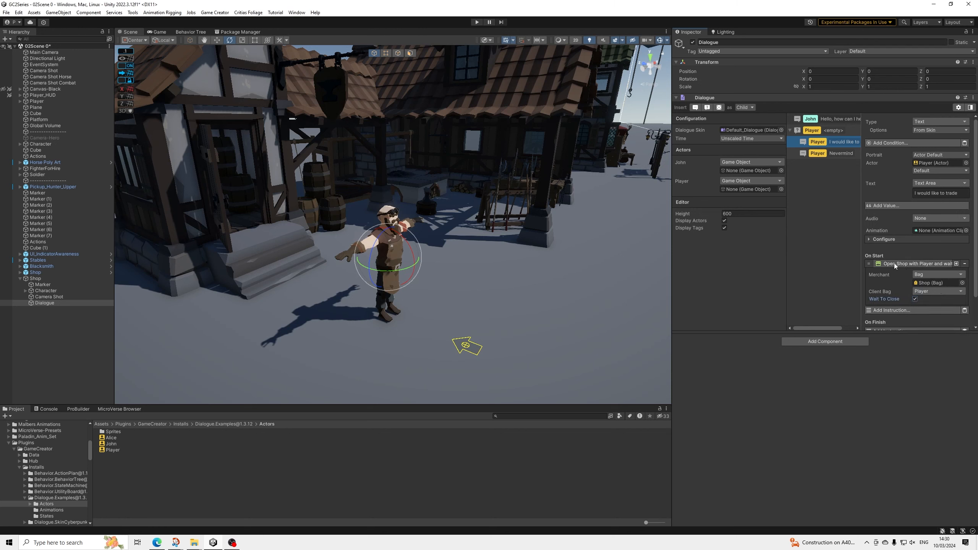
pyautogui.scroll(-2, 892, 262)
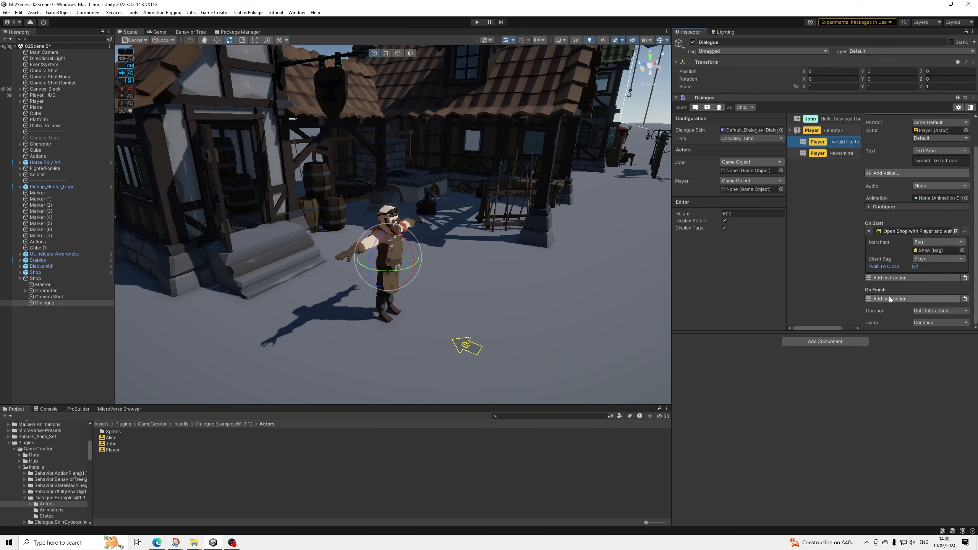
pyautogui.click(896, 232)
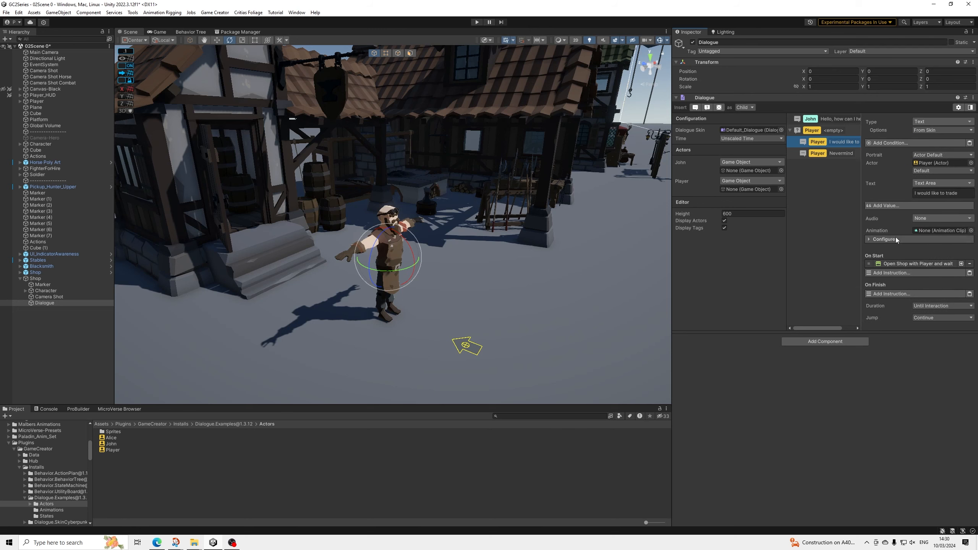
pyautogui.click(900, 265)
pyautogui.click(891, 265)
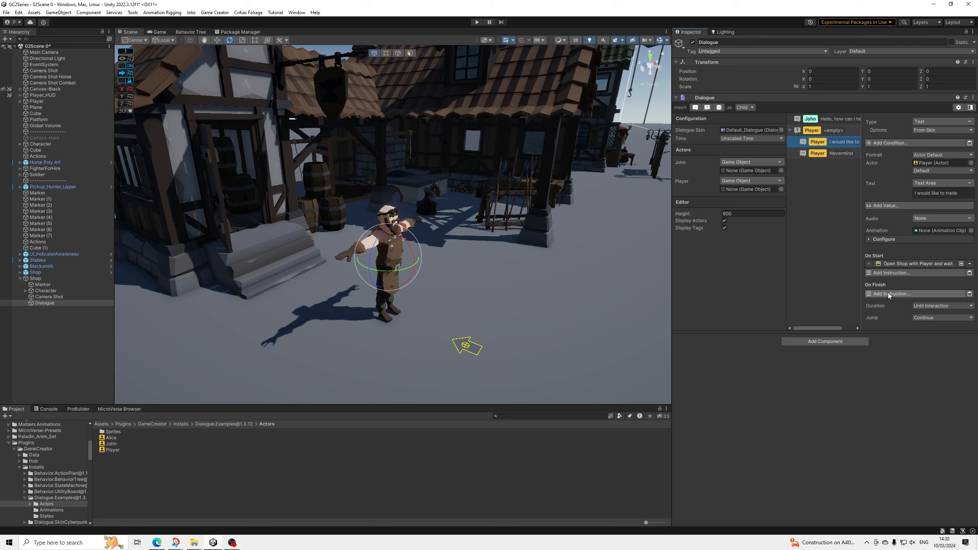
pyautogui.click(890, 270)
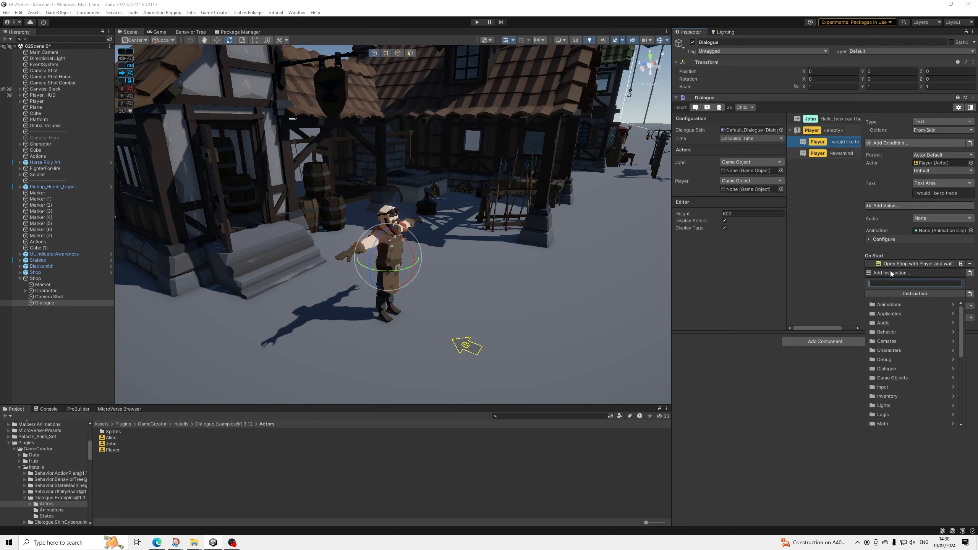
# Step: Copy the Change Shot instruction from "Nevermind" into the On Finish list of "I would like to trade", with Camera Shot as the shot
pyautogui.click(830, 153)
pyautogui.rightClick(914, 285)
pyautogui.click(932, 287)
pyautogui.click(836, 143)
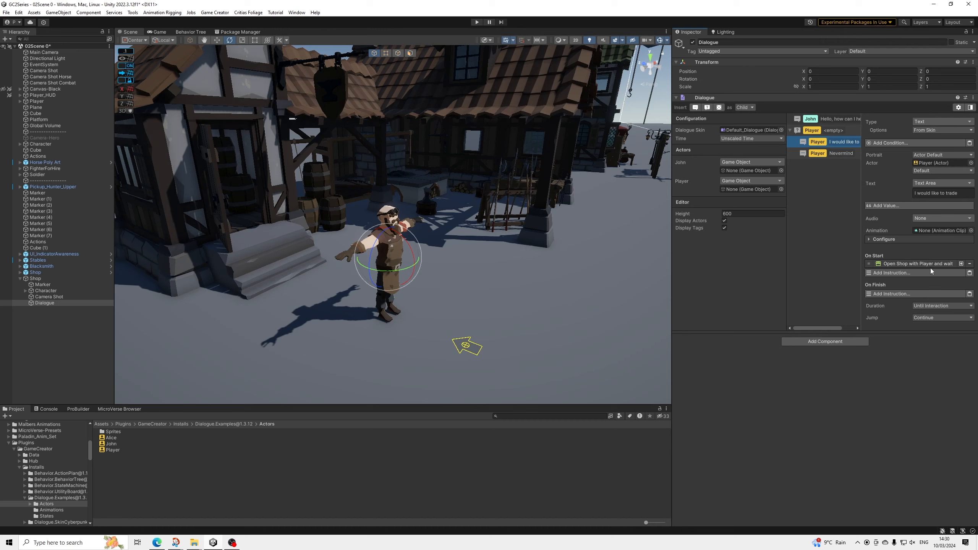
pyautogui.click(970, 293)
pyautogui.click(915, 292)
pyautogui.scroll(-2, 928, 303)
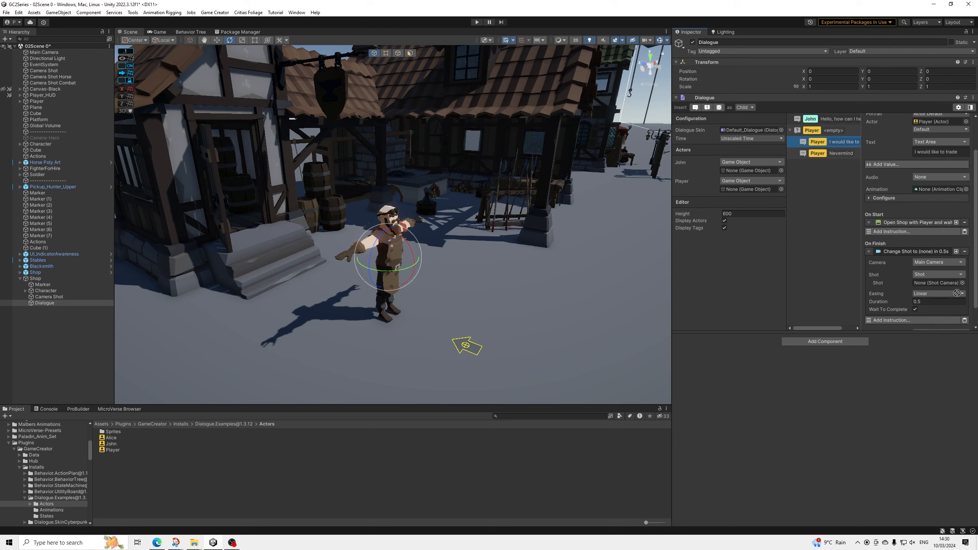
# Step: Move the Open Merchant UI instruction from On Start to the beginning of On Finish, with Shop's bag as merchant
pyautogui.rightClick(893, 223)
pyautogui.click(909, 225)
pyautogui.click(964, 320)
pyautogui.moveTo(869, 318); pyautogui.dragTo(865, 250)
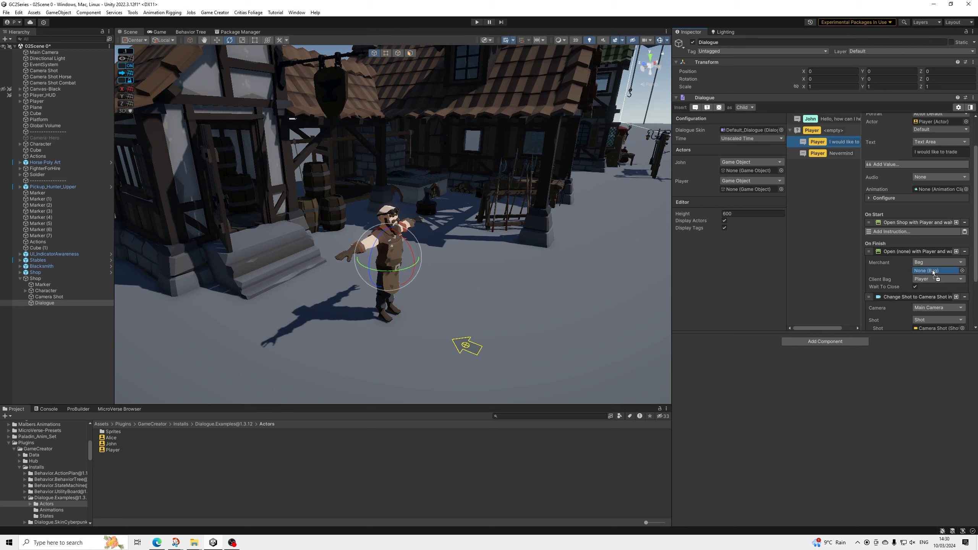
pyautogui.moveTo(933, 270); pyautogui.dragTo(933, 271)
pyautogui.click(965, 222)
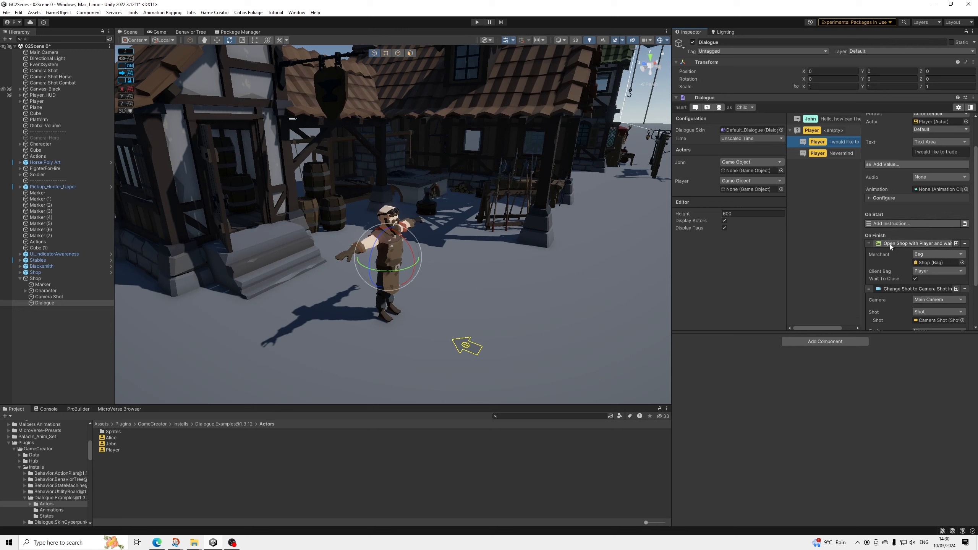
pyautogui.click(890, 243)
pyautogui.click(889, 251)
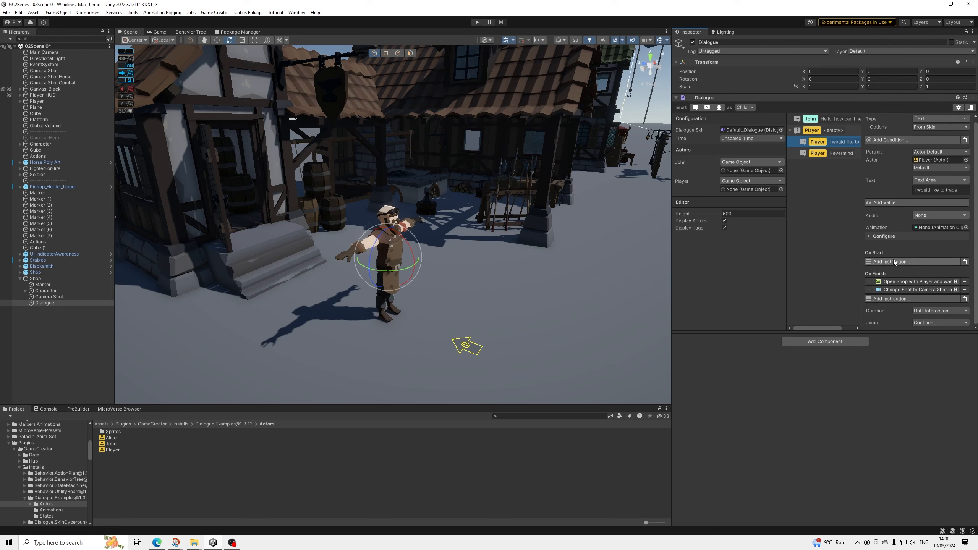
# Step: Copy the Is Controllable instruction for the Player from "Nevermind" to the end of On Finish in "I would like to trade"
pyautogui.click(831, 154)
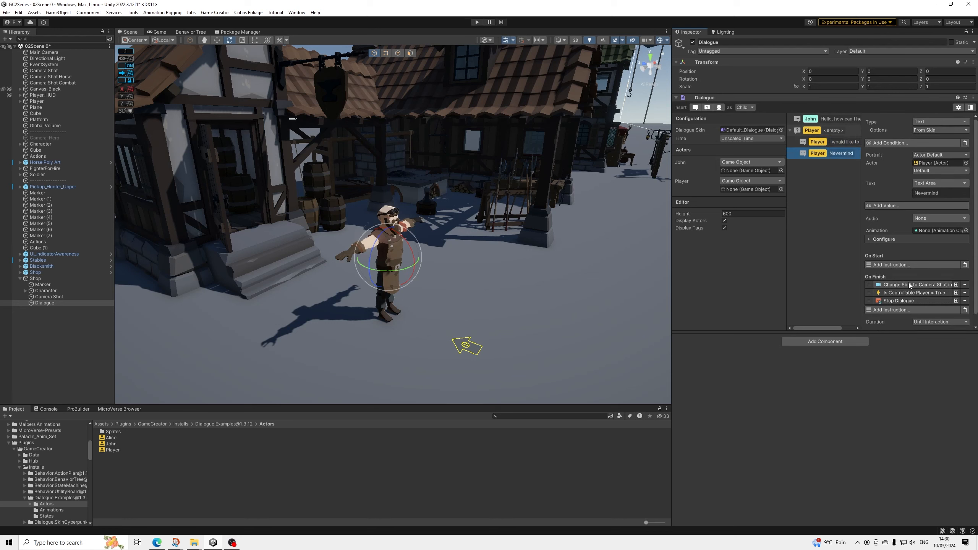
pyautogui.rightClick(908, 293)
pyautogui.click(840, 170)
pyautogui.click(844, 142)
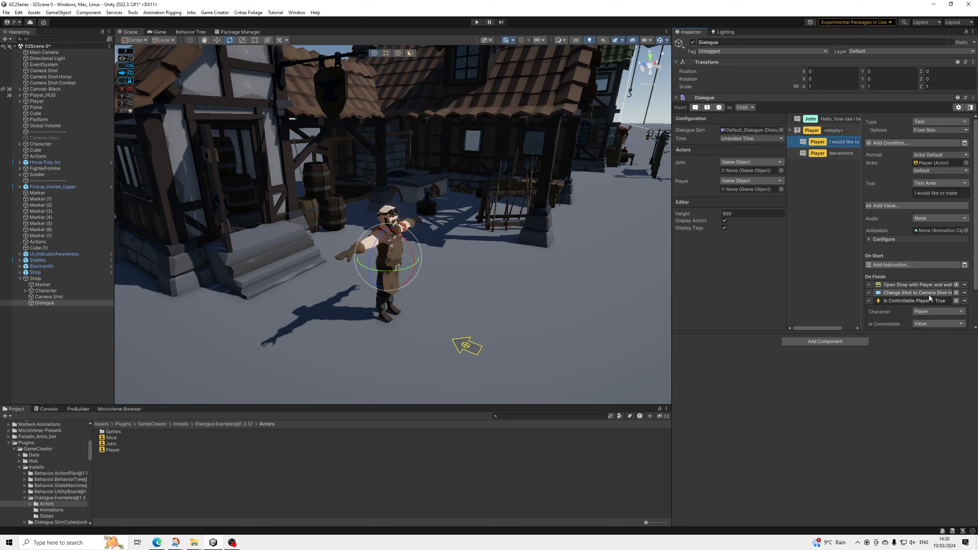
# Step: Copy the Stop Dialogue instruction from "Nevermind" to the end of On Finish in "I would like to trade", targeting Shop's Dialogue
pyautogui.click(832, 153)
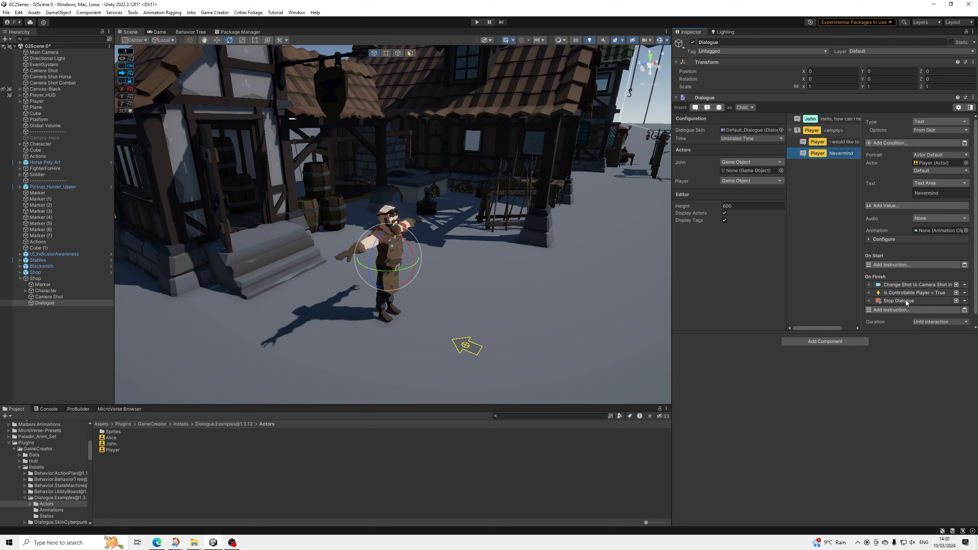
pyautogui.rightClick(900, 301)
pyautogui.click(821, 141)
pyautogui.click(821, 141)
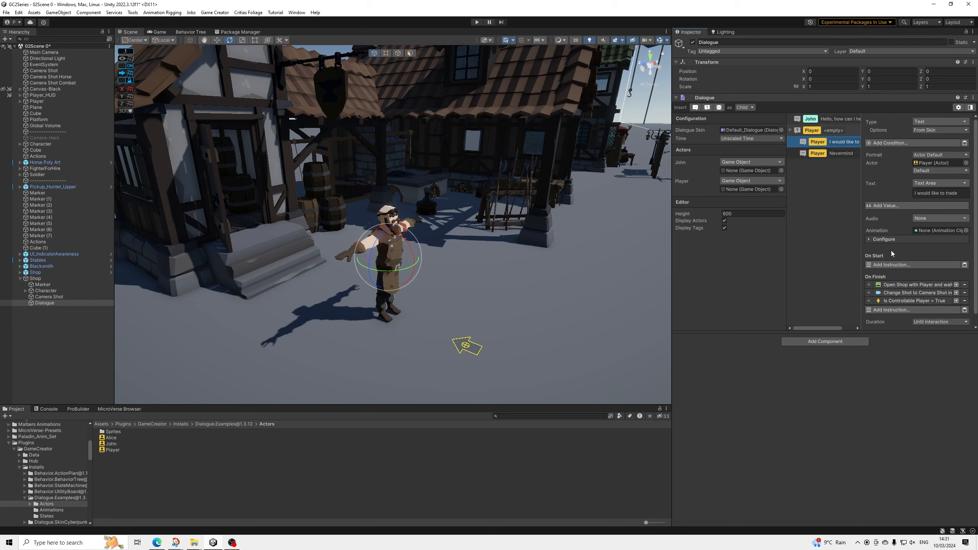
pyautogui.click(965, 299)
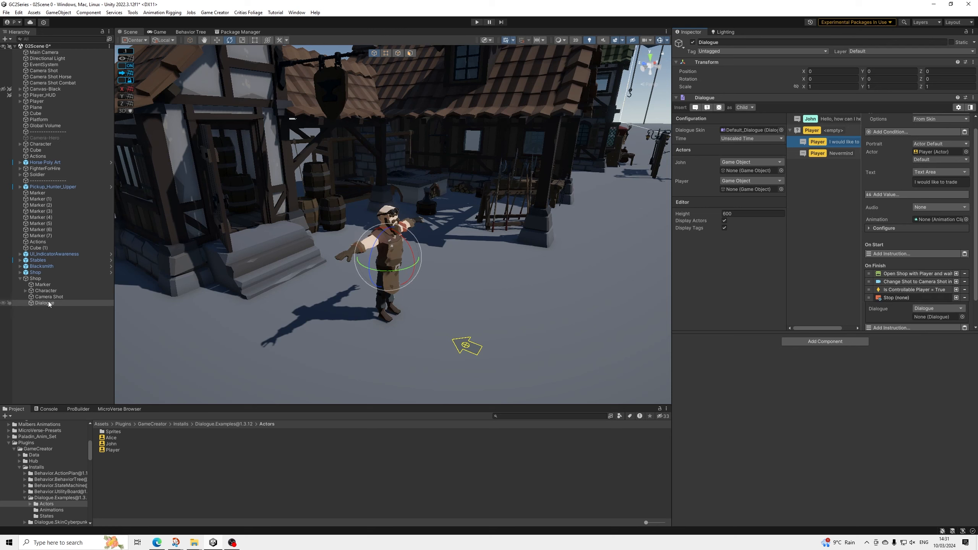
pyautogui.moveTo(44, 303); pyautogui.dragTo(921, 320)
pyautogui.click(891, 299)
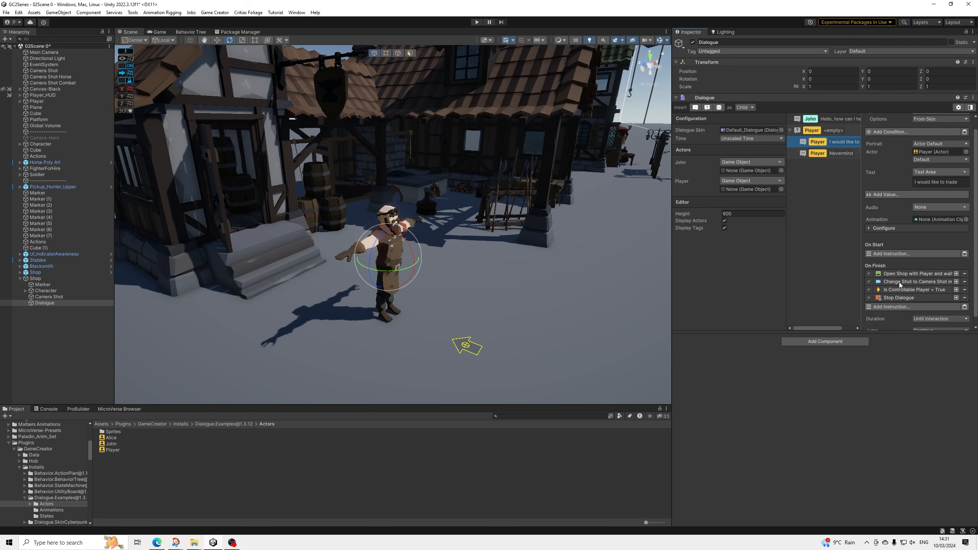
# Step: Compare the On Finish instructions of the "I would like to trade" and "Nevermind" choices, including the Open Merchant UI settings
pyautogui.click(838, 152)
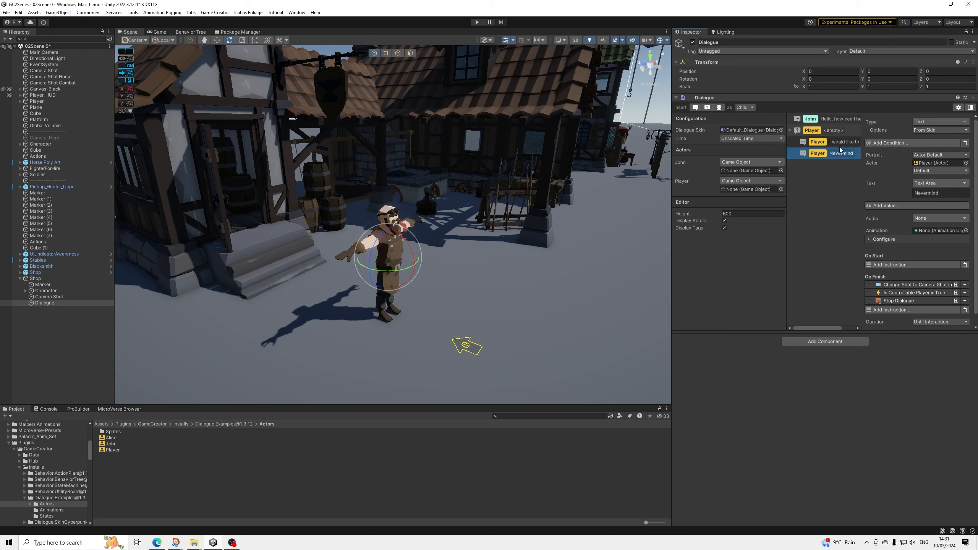
pyautogui.click(840, 143)
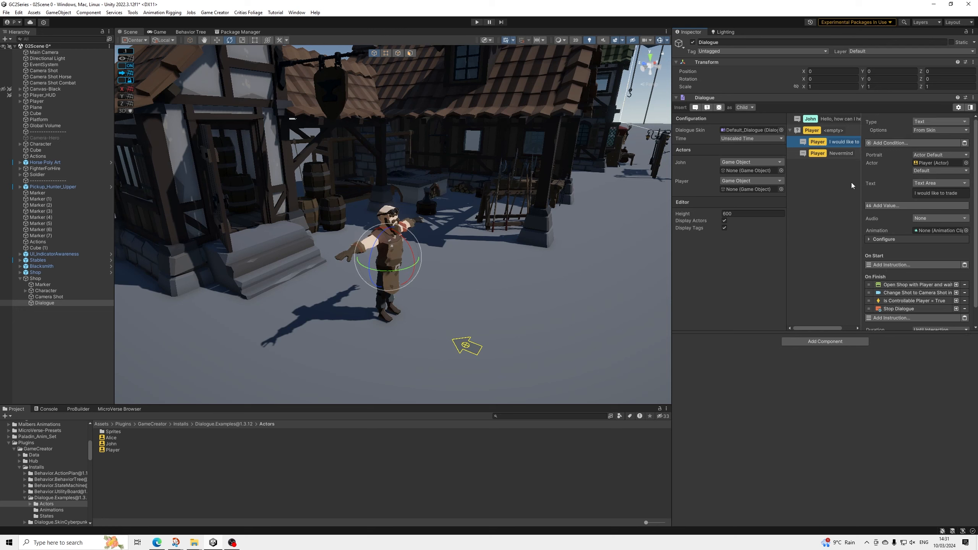
pyautogui.click(897, 286)
pyautogui.scroll(-2, 908, 286)
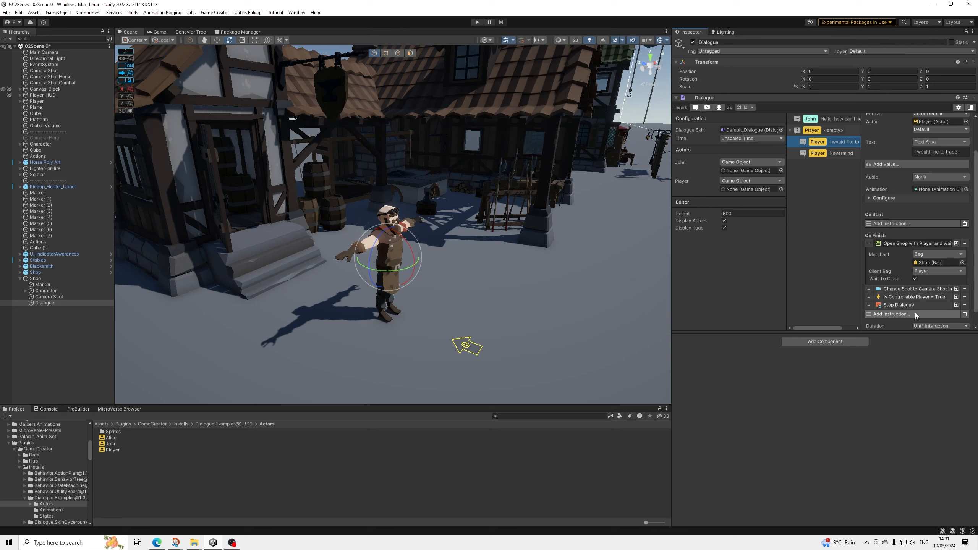
pyautogui.scroll(2, 897, 239)
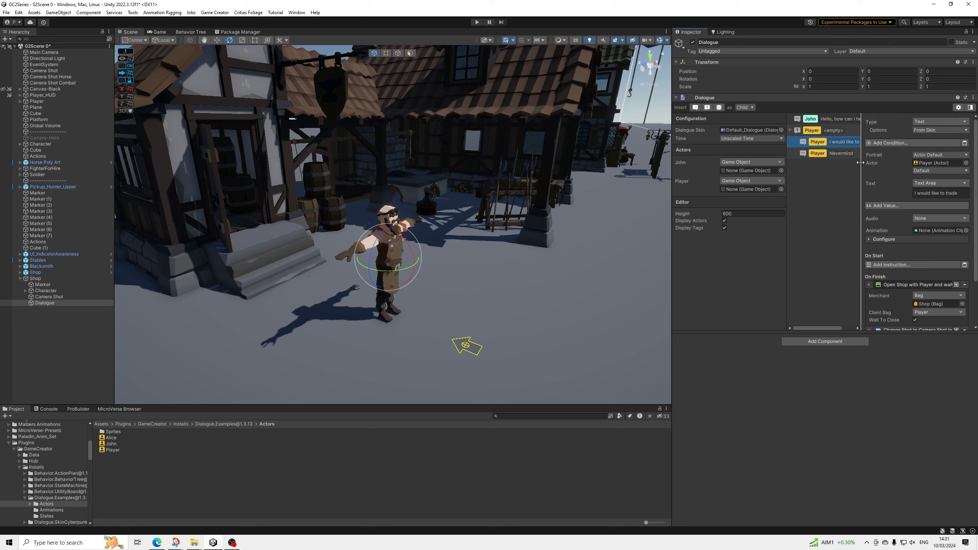
pyautogui.click(830, 155)
pyautogui.click(837, 141)
pyautogui.click(839, 155)
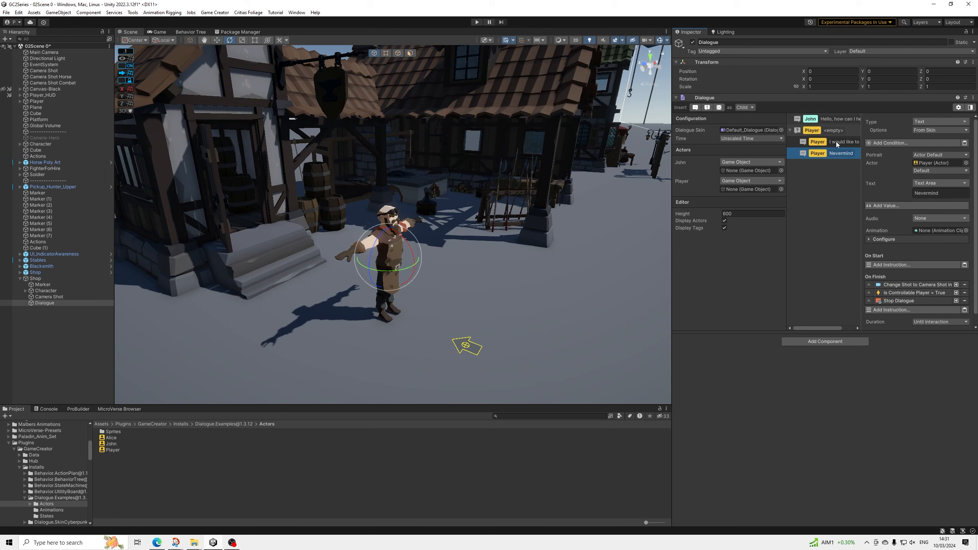
pyautogui.click(835, 141)
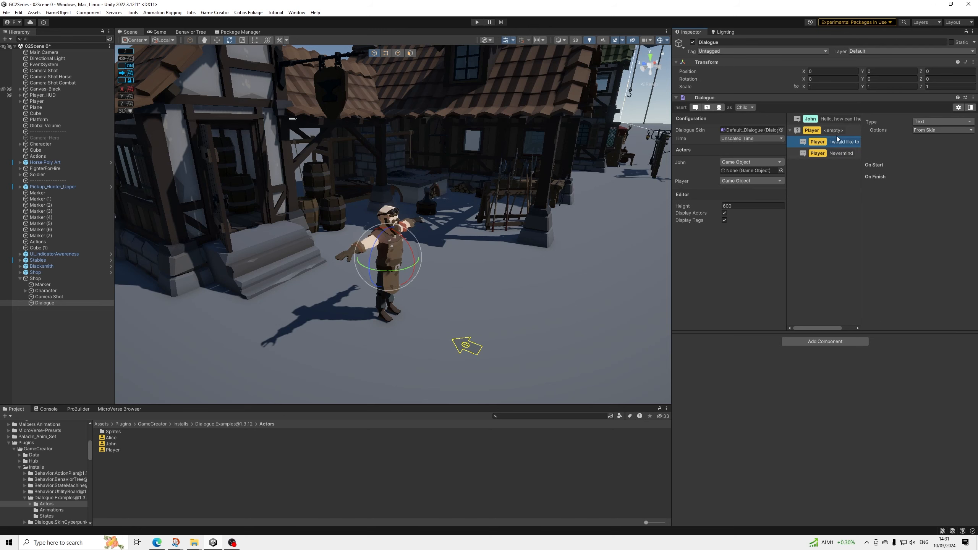
# Step: Save the scene and play it, walking the player up to the blacksmith to start the dialogue
pyautogui.click(7, 11)
pyautogui.click(17, 50)
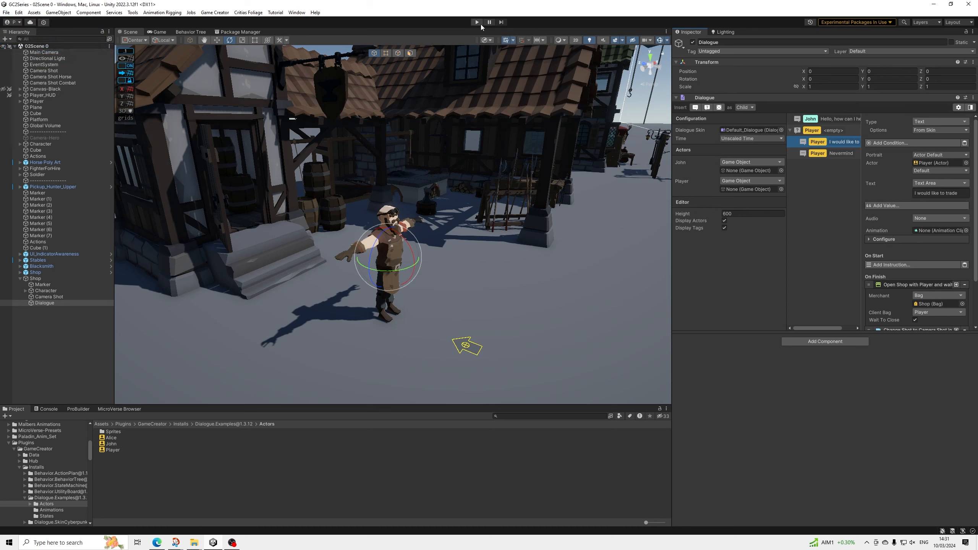
pyautogui.click(479, 23)
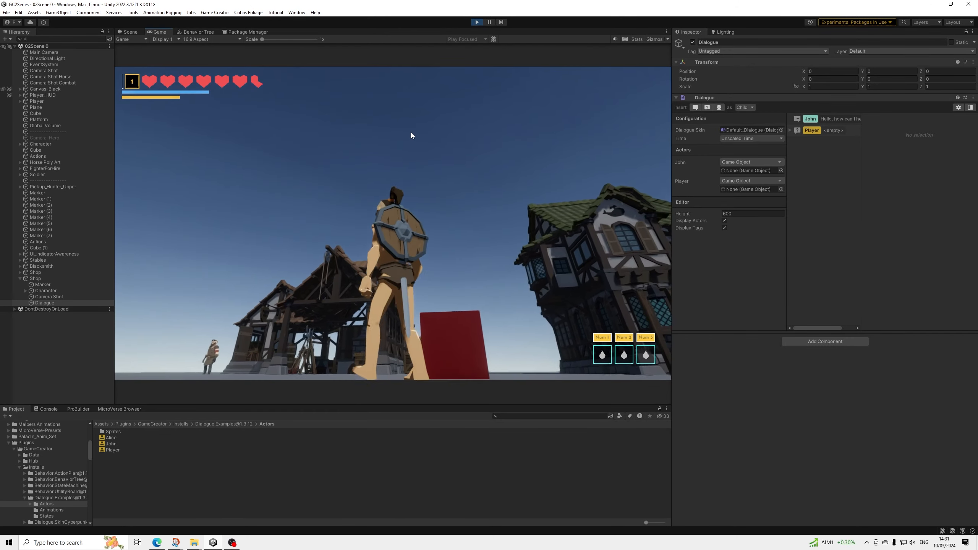
pyautogui.press('w')
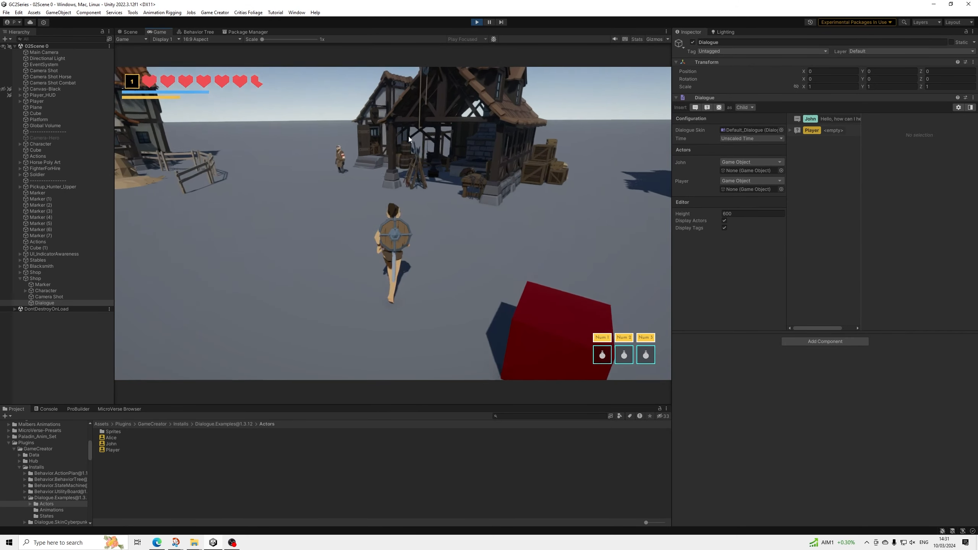
pyautogui.press('d')
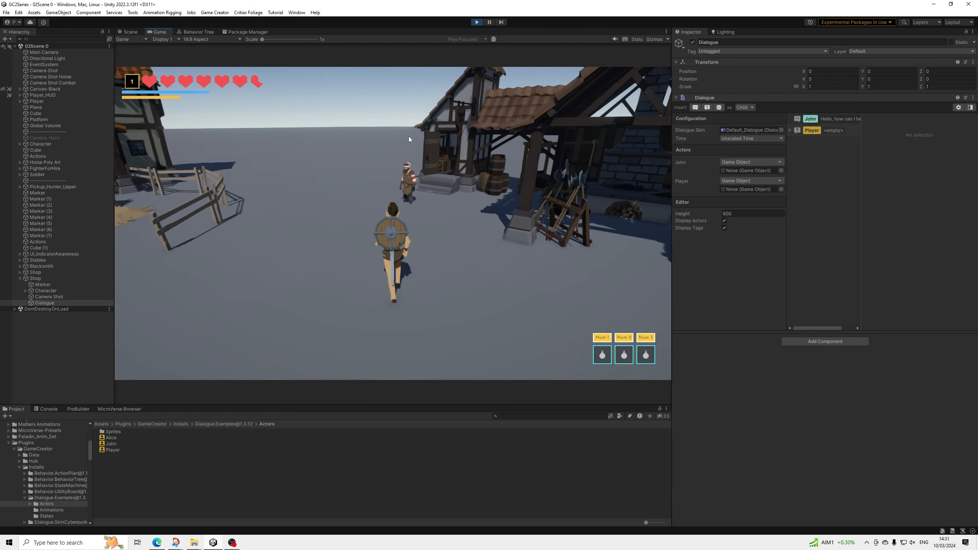
pyautogui.press('w')
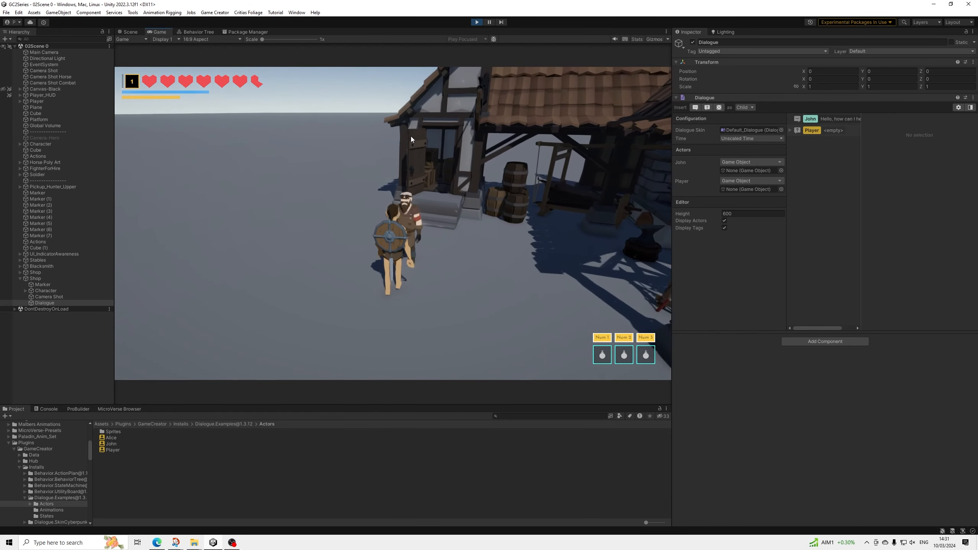
pyautogui.press('s')
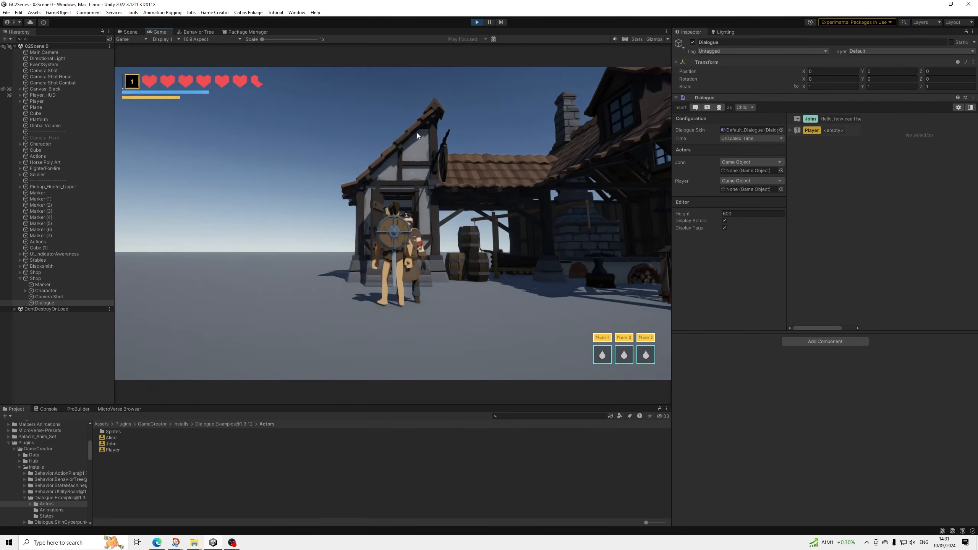
pyautogui.press('w')
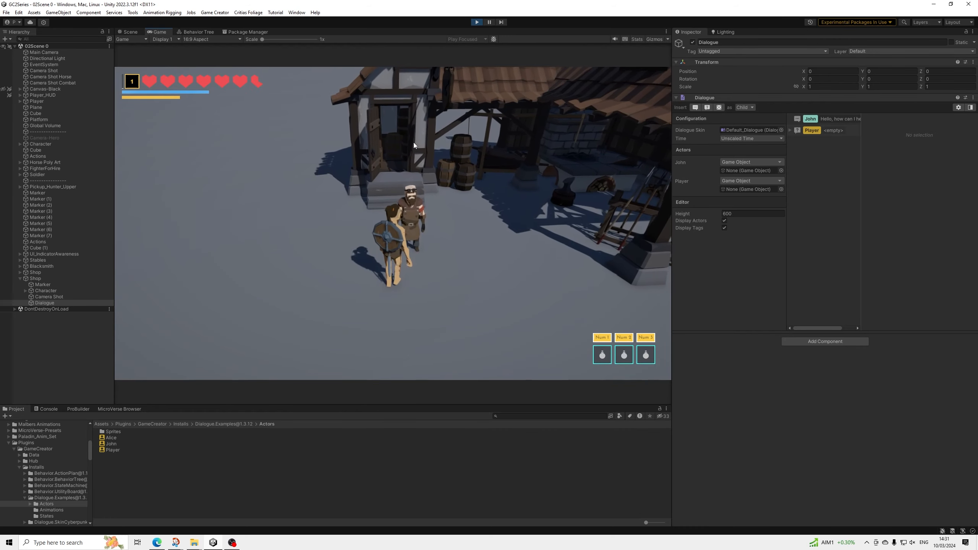
pyautogui.press('e')
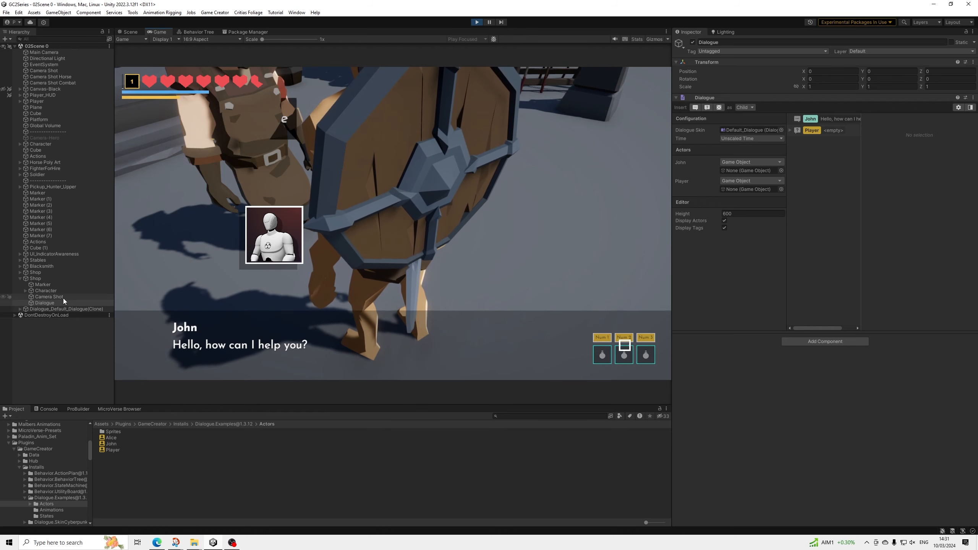
# Step: Dock the Game view beside the Scene view and try lowering Shop's Camera Shot to Y position 0.26 during play
pyautogui.click(46, 296)
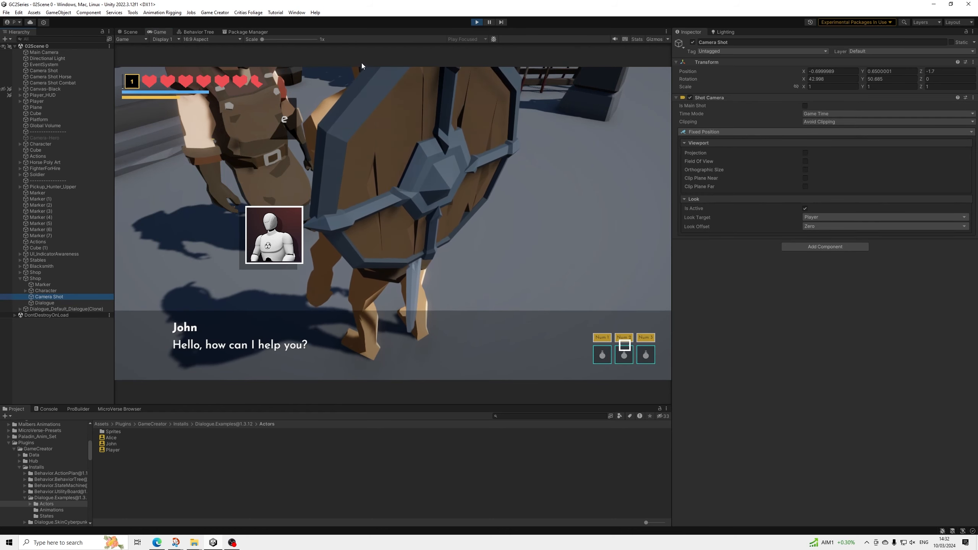
pyautogui.click(489, 22)
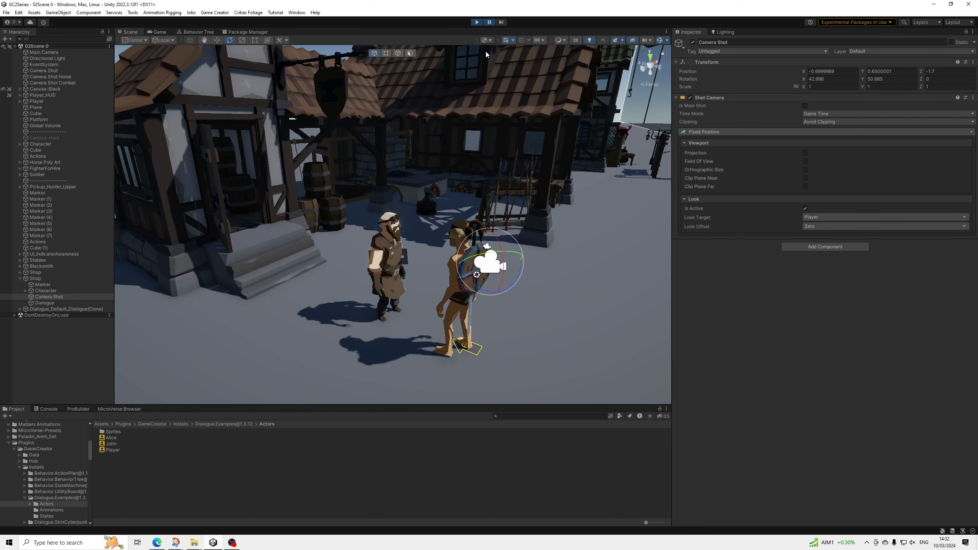
pyautogui.moveTo(160, 32); pyautogui.dragTo(560, 197)
pyautogui.click(489, 22)
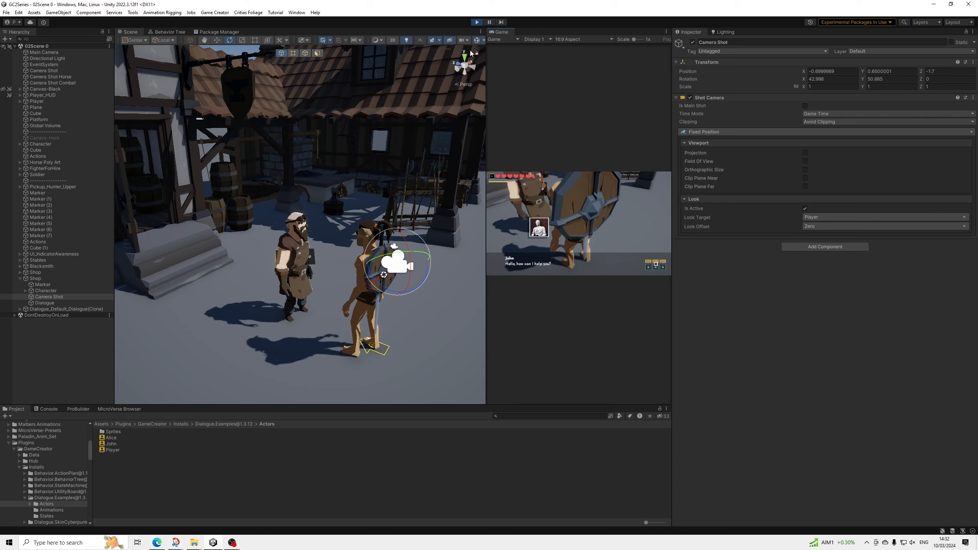
pyautogui.moveTo(862, 74); pyautogui.dragTo(855, 75)
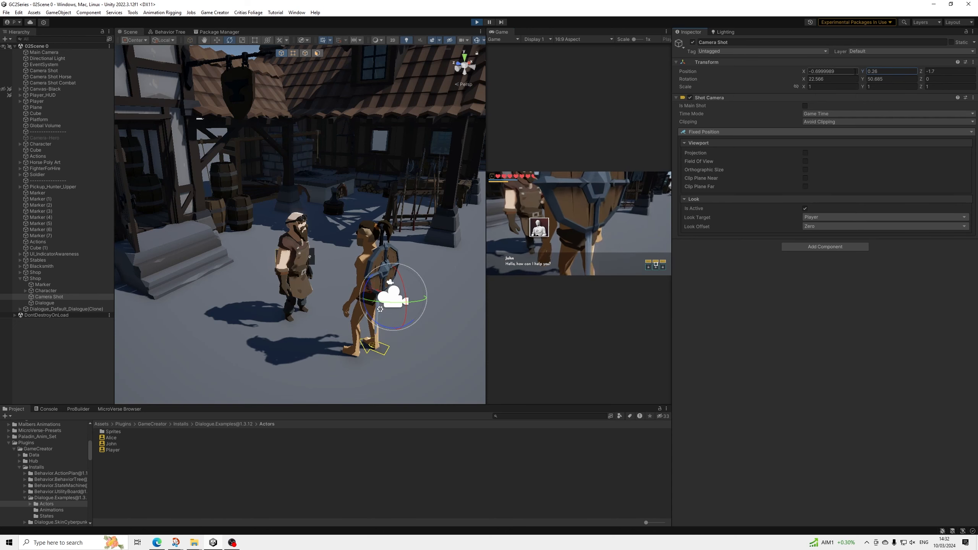
# Step: Exit play mode, deactivate Look on Shop's Camera Shot, and play the scene again
pyautogui.click(477, 22)
pyautogui.click(810, 208)
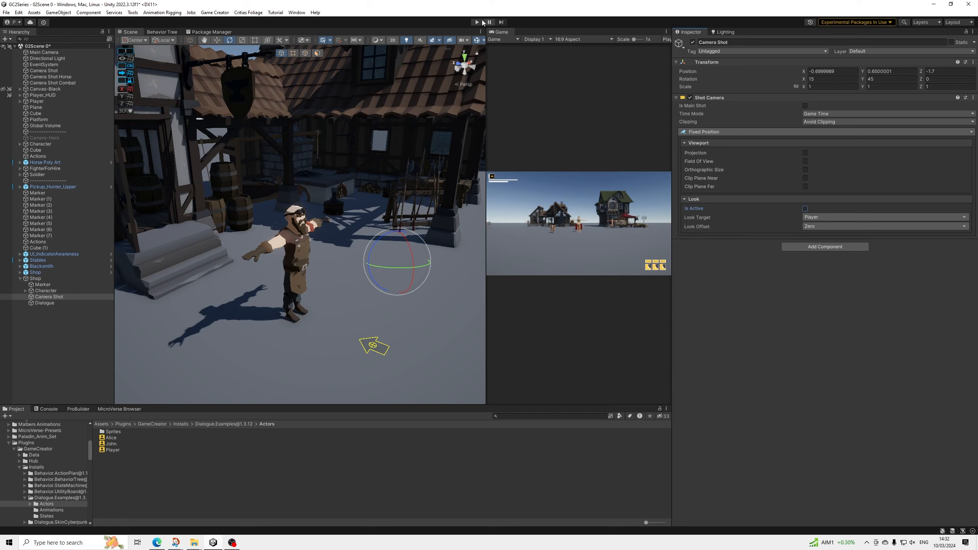
pyautogui.click(478, 22)
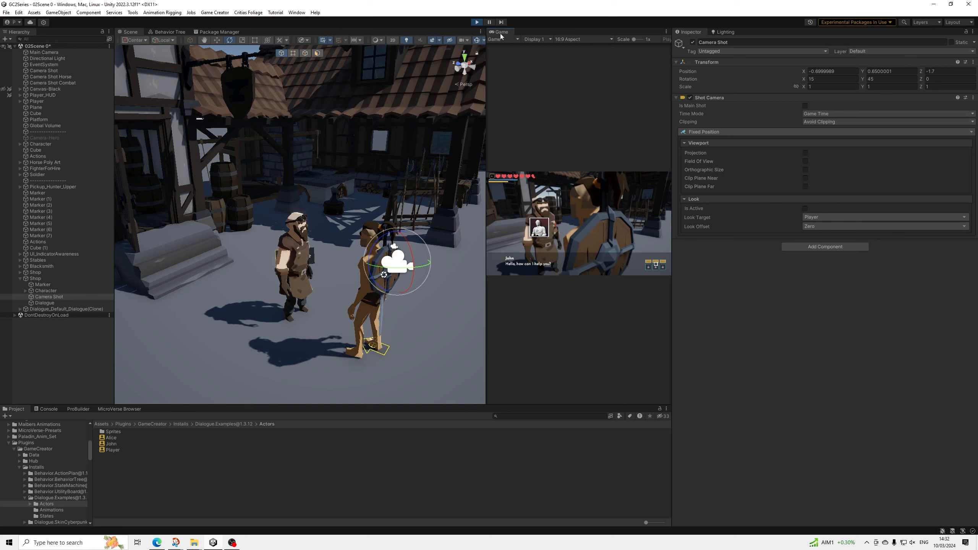
# Step: Dock the Game view back with the Scene tab, test the "Nevermind" and "I would like to trade" choices, and close the merchant window
pyautogui.moveTo(170, 42); pyautogui.dragTo(150, 32)
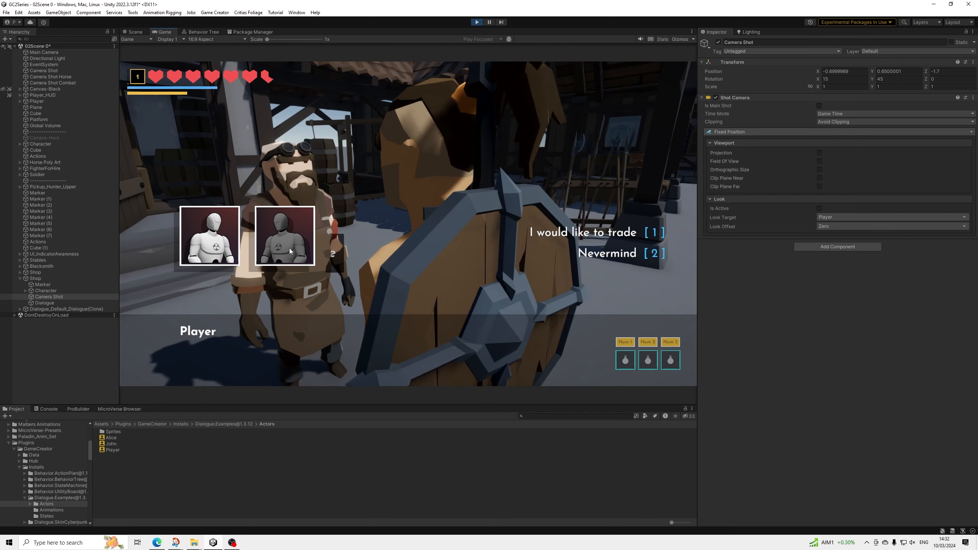
pyautogui.click(607, 254)
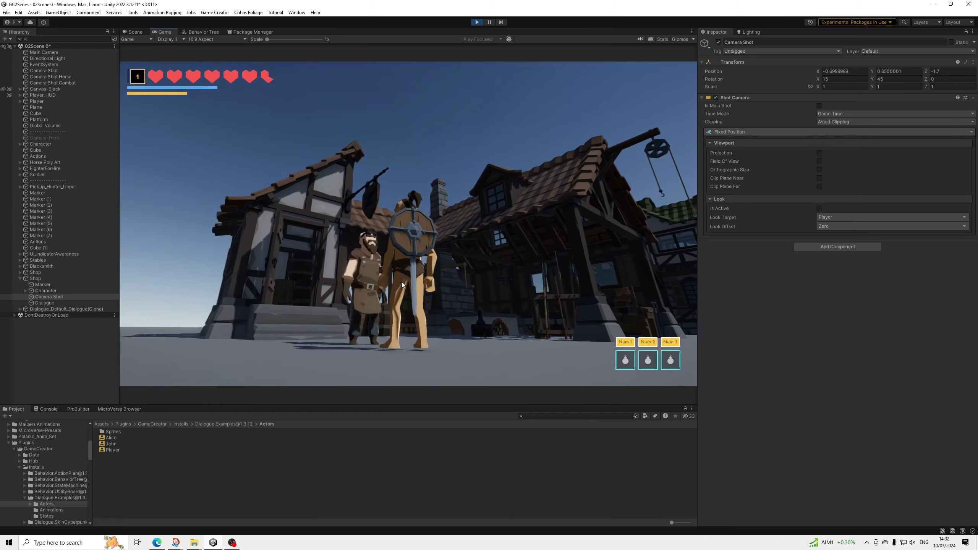
pyautogui.press('w')
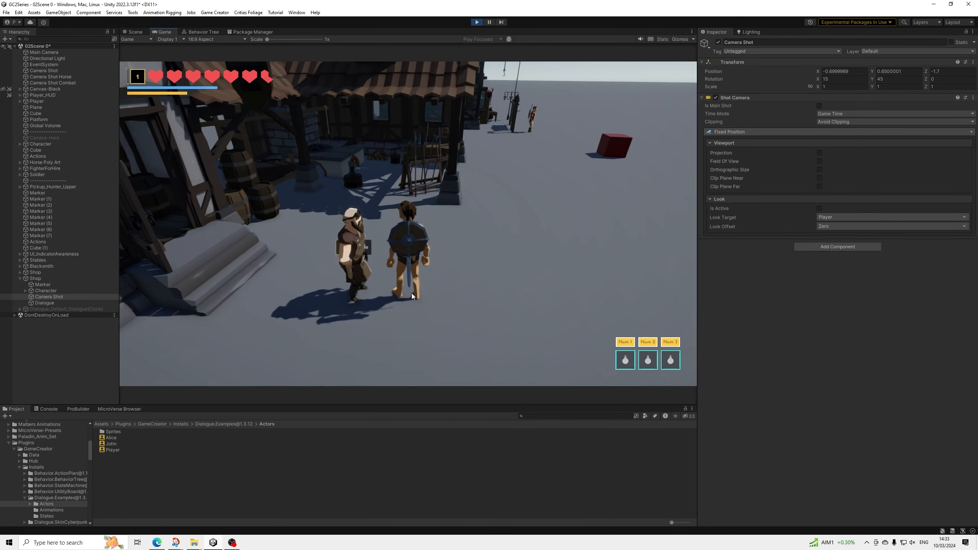
pyautogui.press('e')
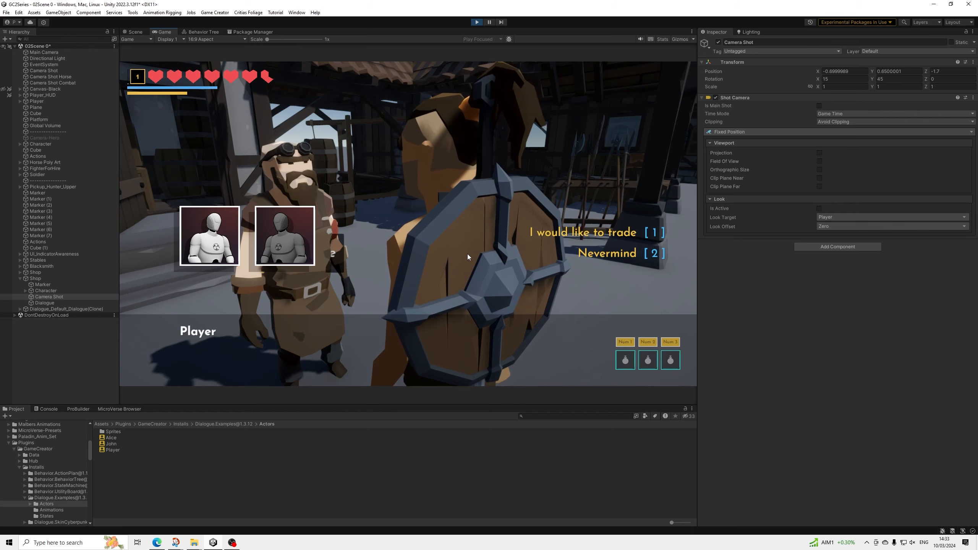
pyautogui.click(568, 231)
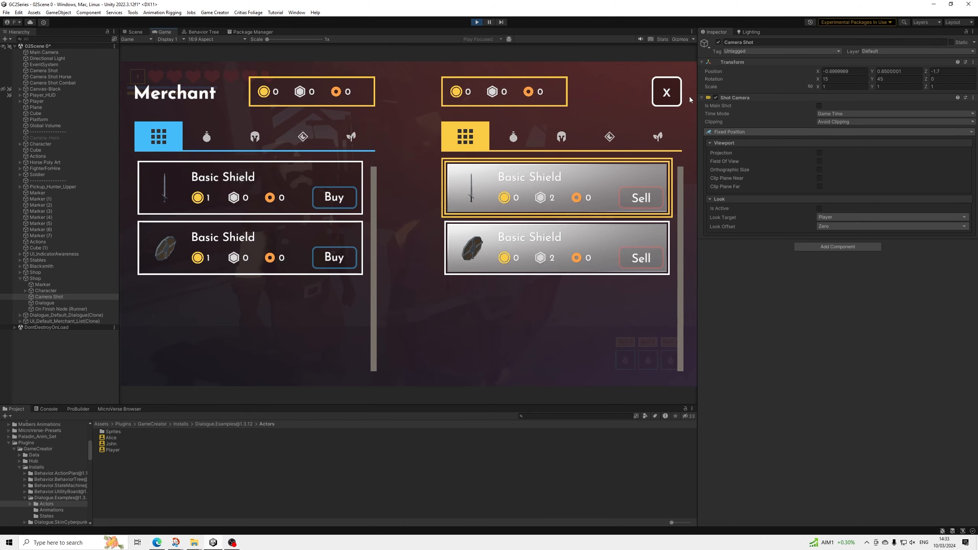
pyautogui.click(667, 91)
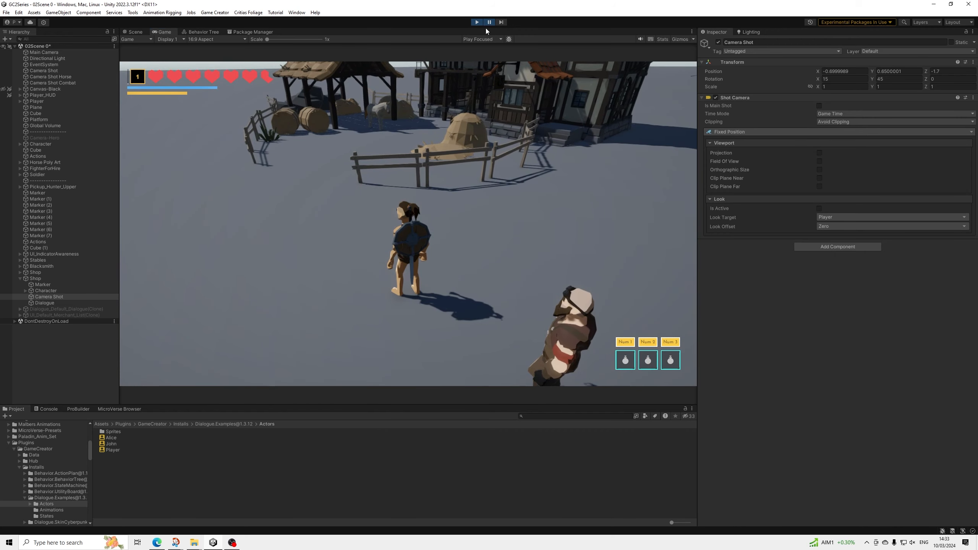
# Step: Examine the Offset options of the Show Trade spot in Shop's Hotspot and exit play mode
pyautogui.click(134, 32)
pyautogui.click(35, 278)
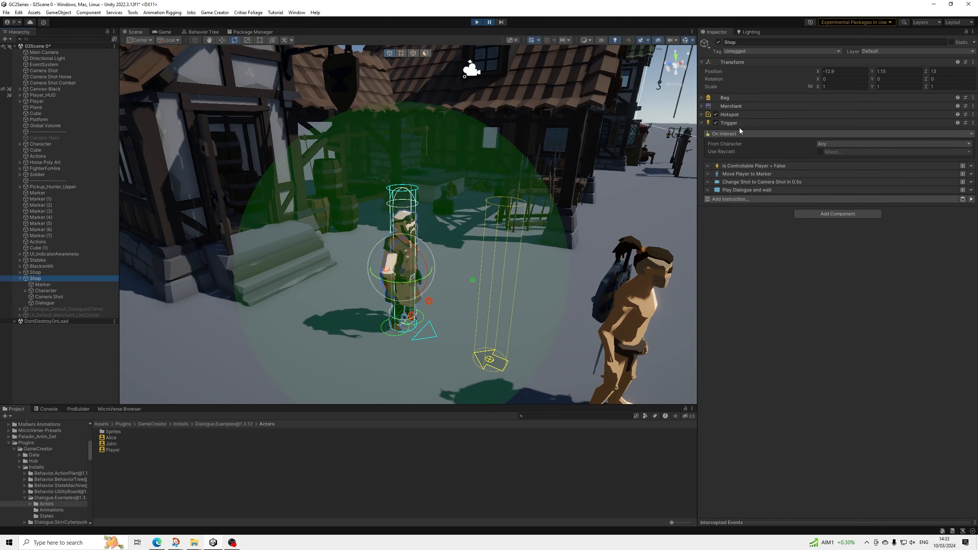
pyautogui.click(730, 114)
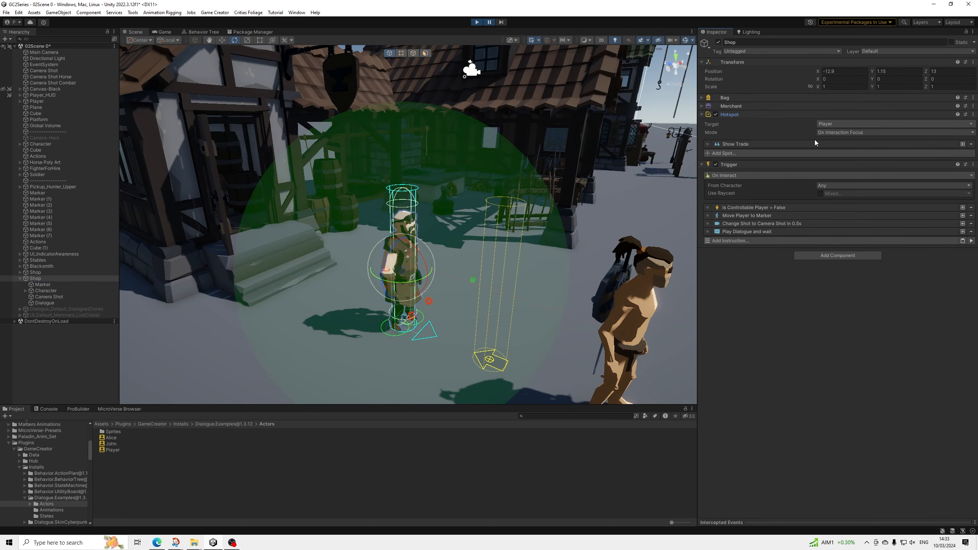
pyautogui.click(790, 144)
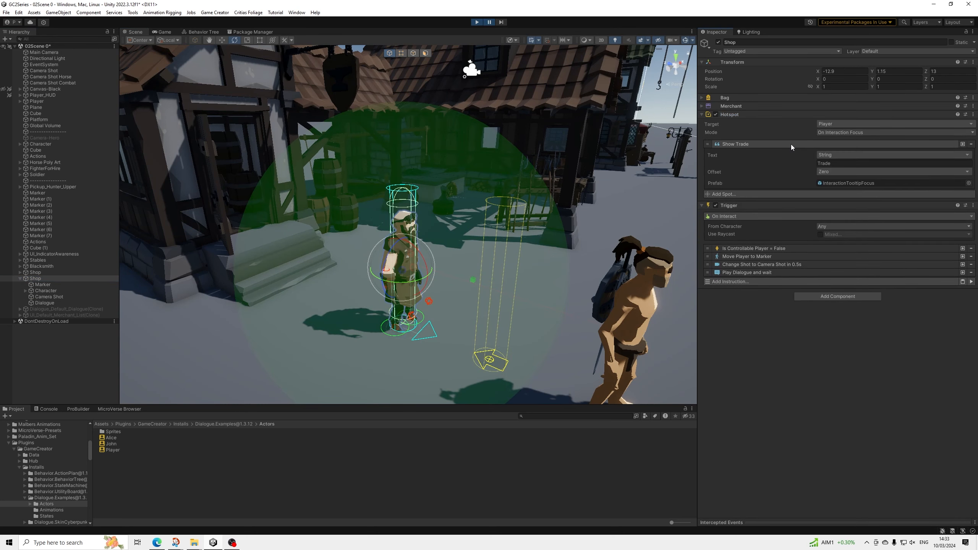
pyautogui.click(832, 170)
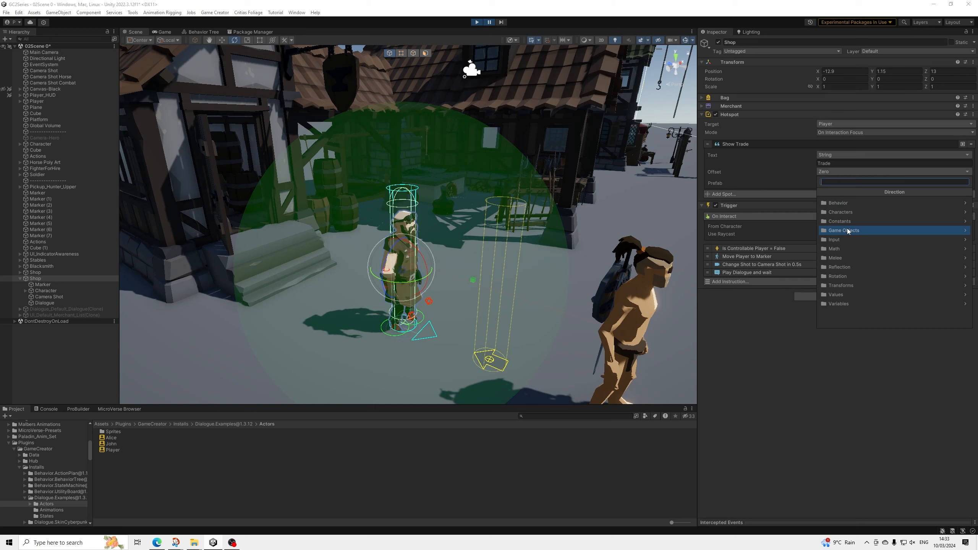
pyautogui.click(846, 213)
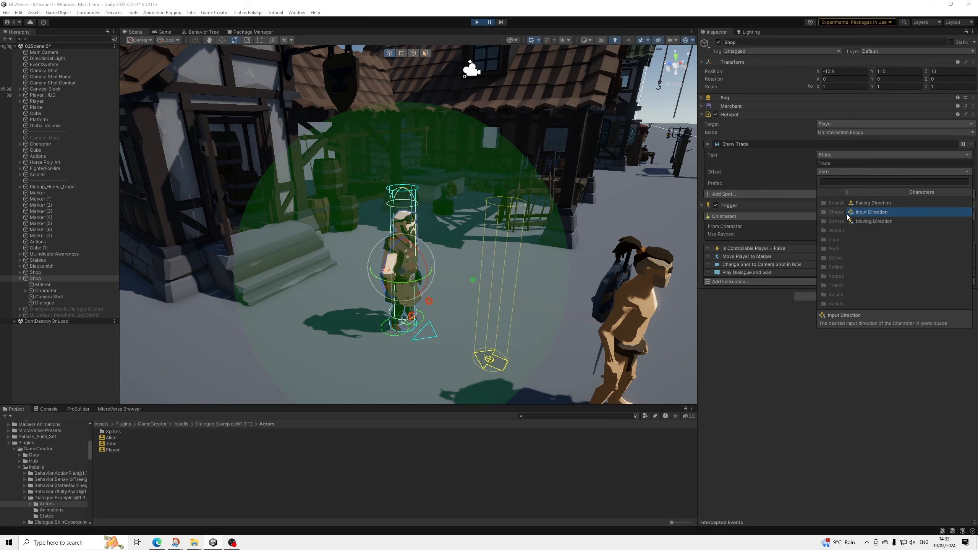
pyautogui.click(830, 192)
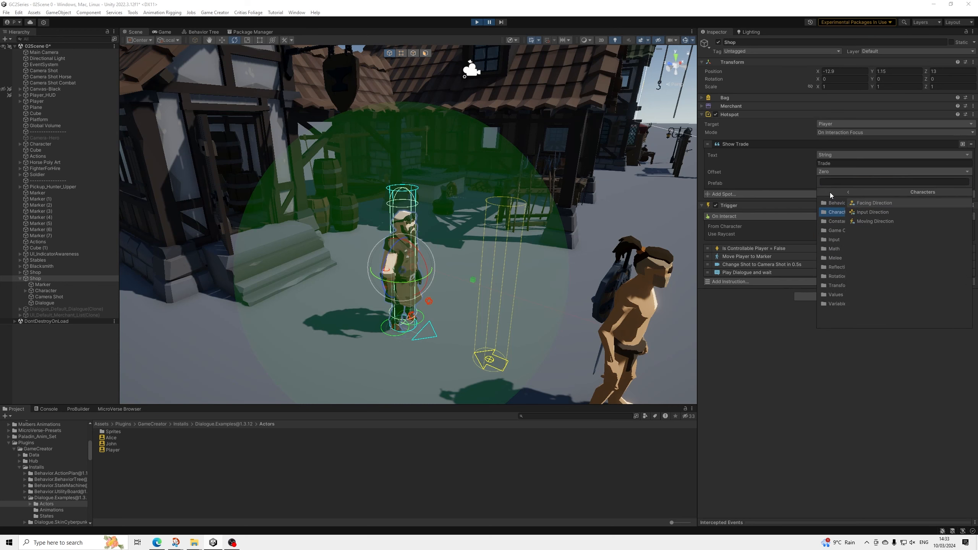
pyautogui.click(841, 230)
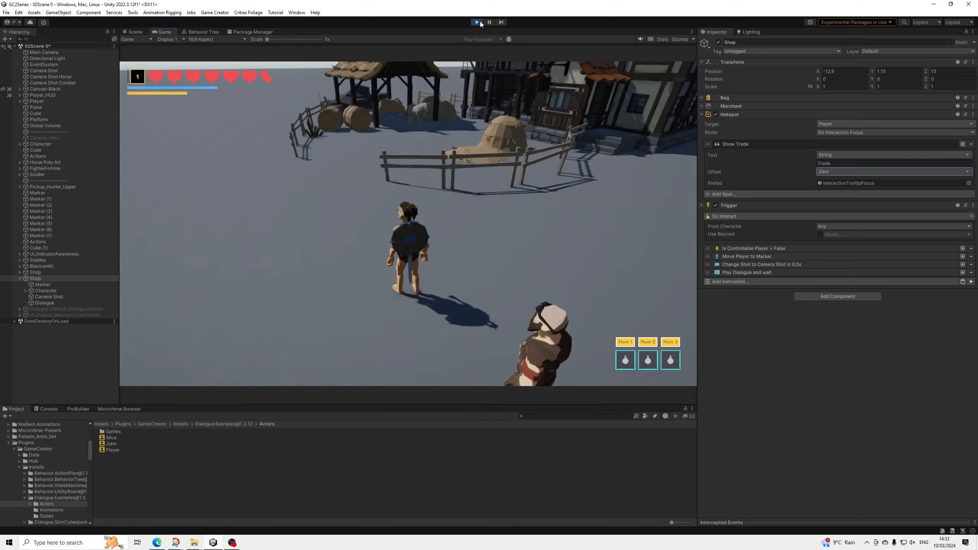
pyautogui.click(477, 22)
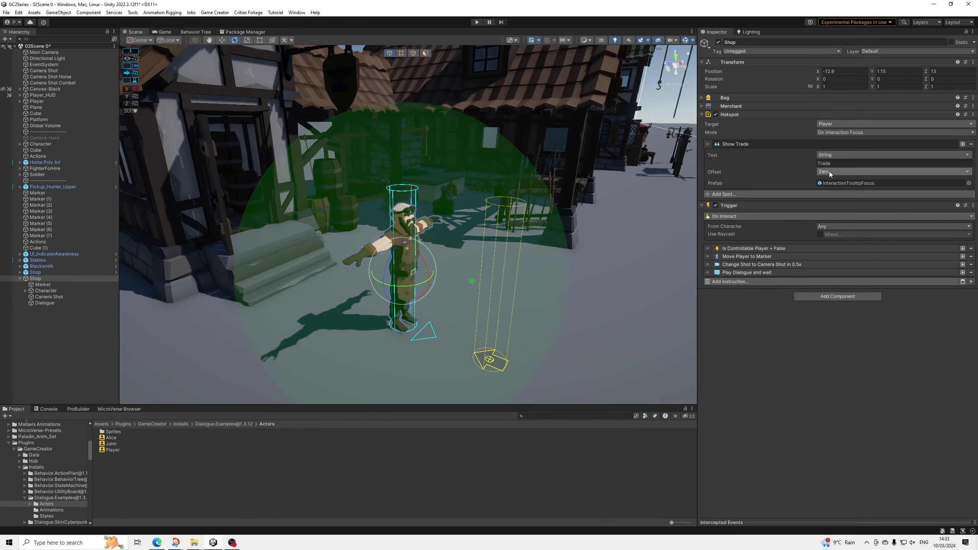
# Step: Try Vector Components as the Offset of Shop's Show Trade spot, after browsing the Transforms options
pyautogui.click(829, 172)
pyautogui.click(844, 285)
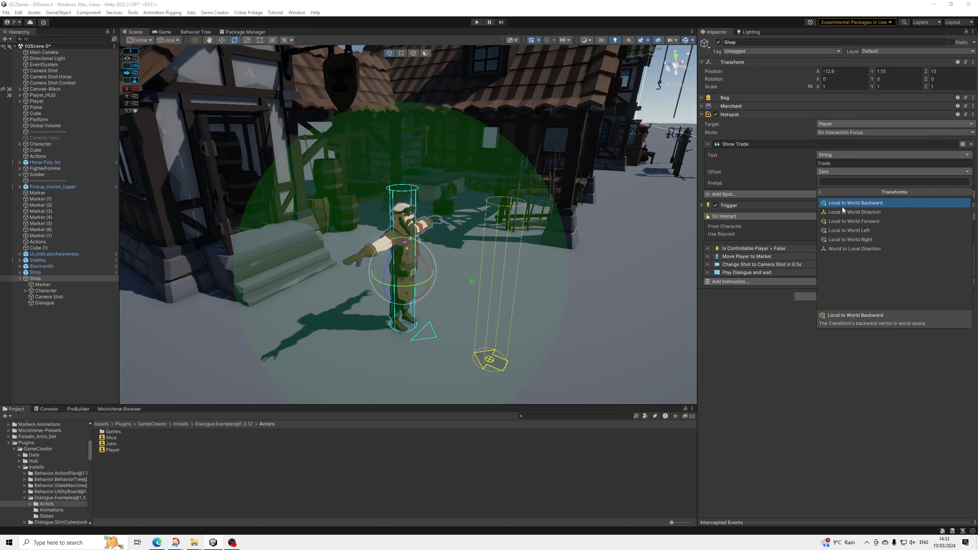
pyautogui.click(837, 192)
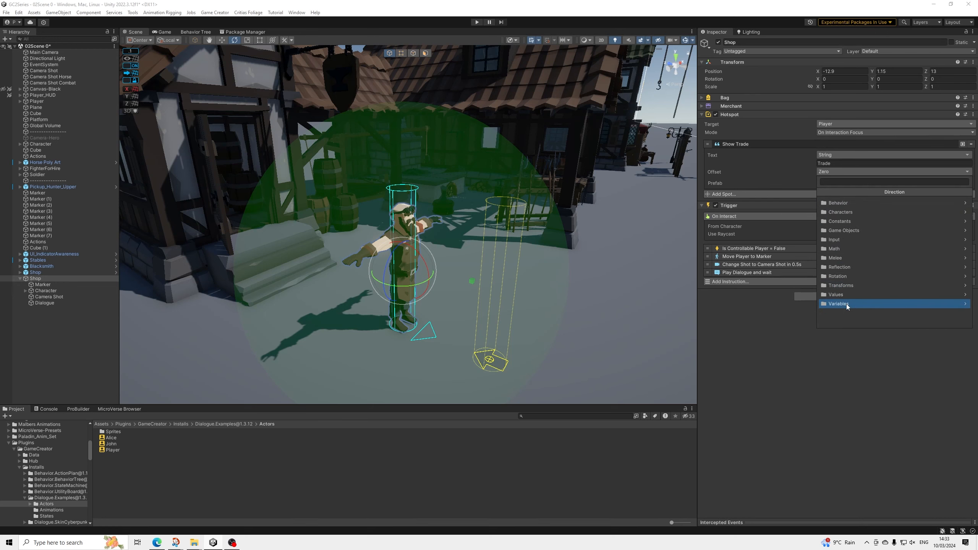
pyautogui.click(839, 295)
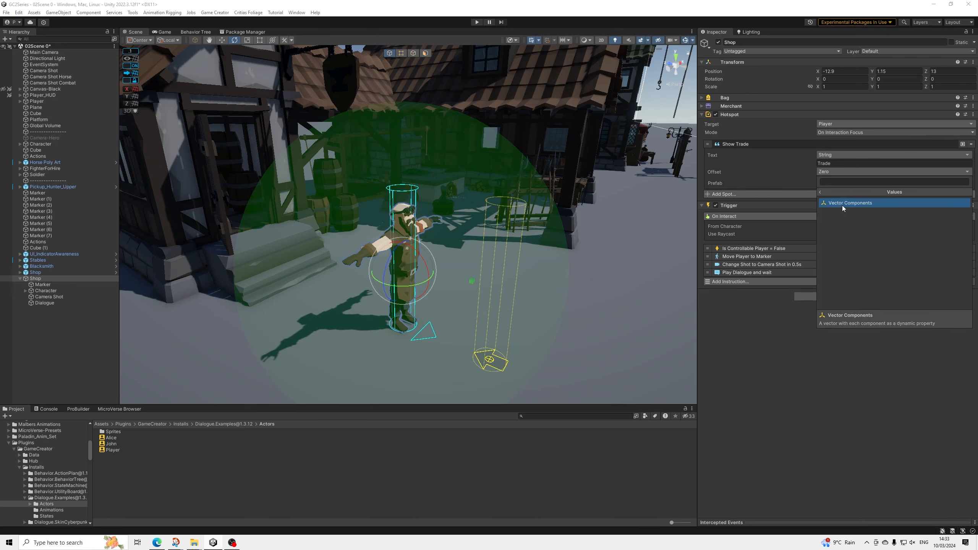
pyautogui.click(843, 204)
# Step: Set the Show Trade spot's Offset to Local to World Direction, with Self as Transform and the direction vector's Y at 1
pyautogui.click(836, 173)
pyautogui.click(850, 285)
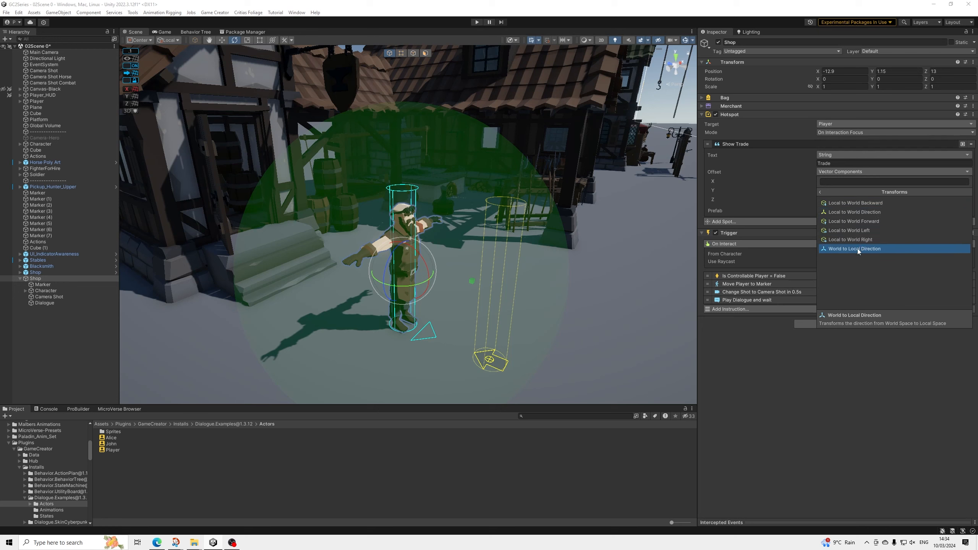
pyautogui.click(856, 212)
pyautogui.click(835, 189)
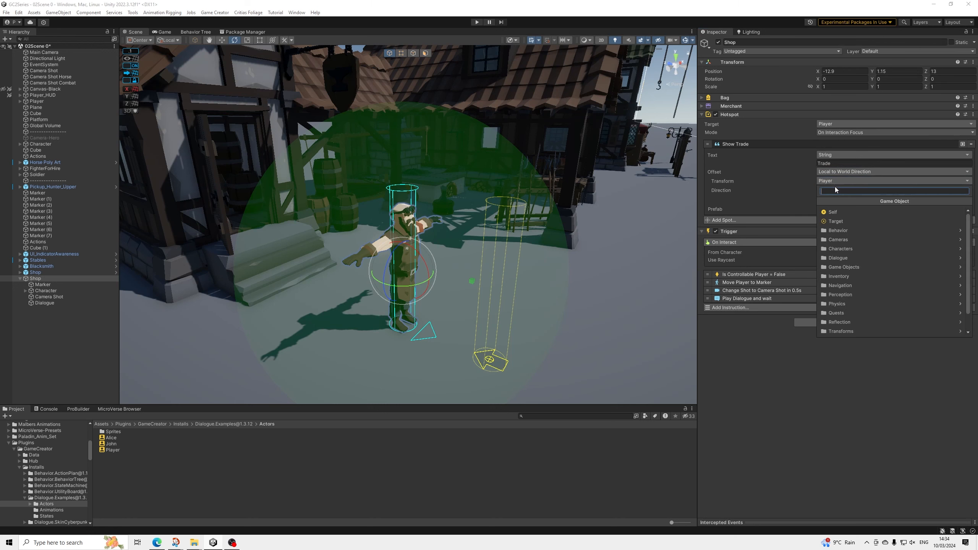
pyautogui.click(840, 213)
pyautogui.click(886, 199)
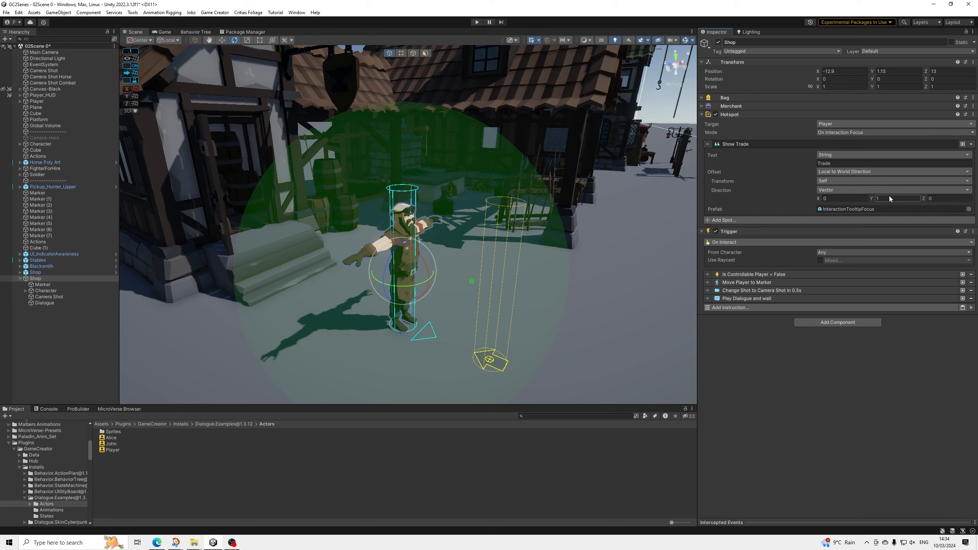
# Step: Play the scene, walk the player up to the blacksmith and start the dialogue from the Trade tooltip
pyautogui.click(476, 21)
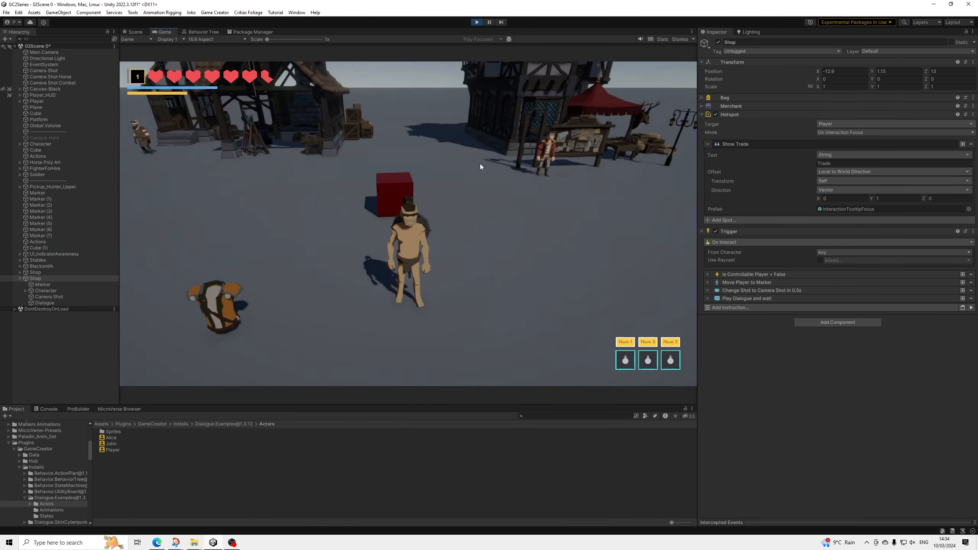
pyautogui.press('w')
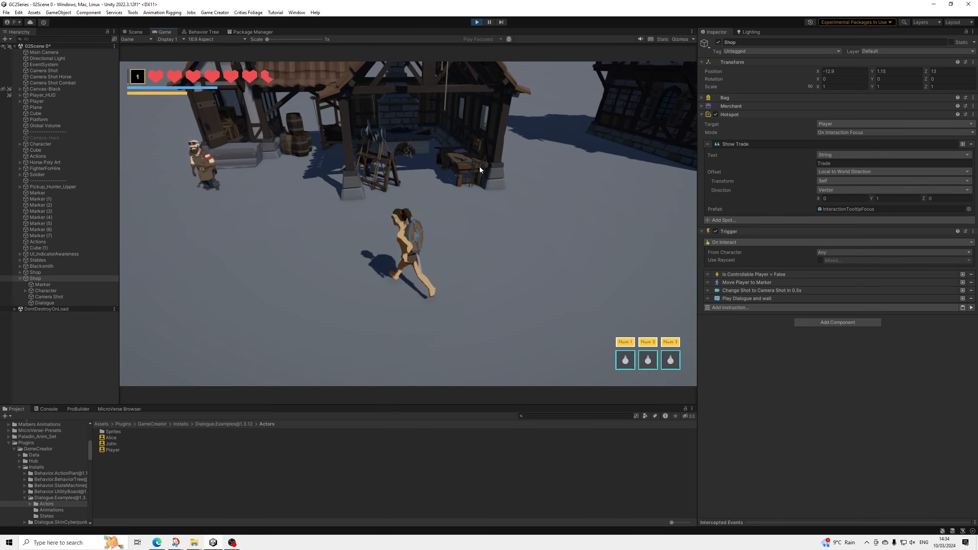
pyautogui.press('space')
pyautogui.press('w')
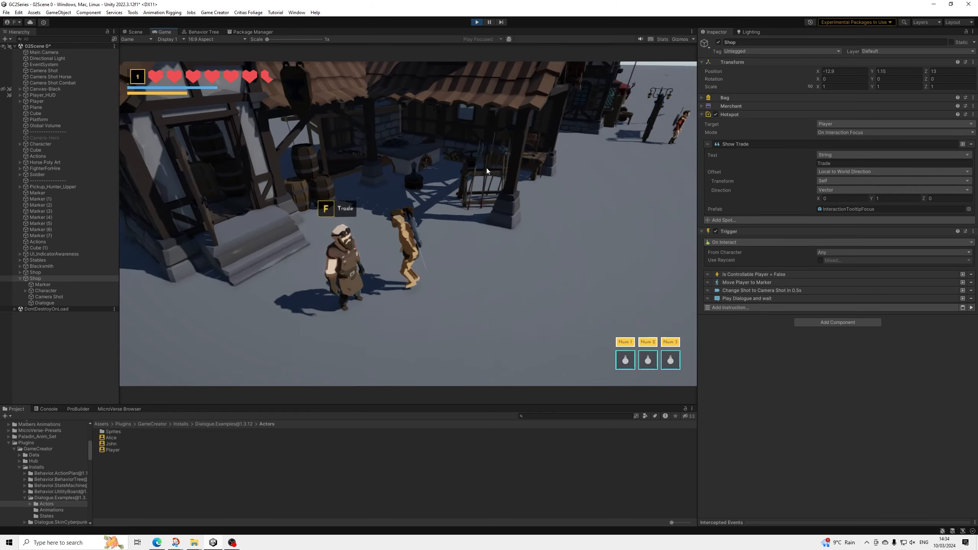
pyautogui.press('f')
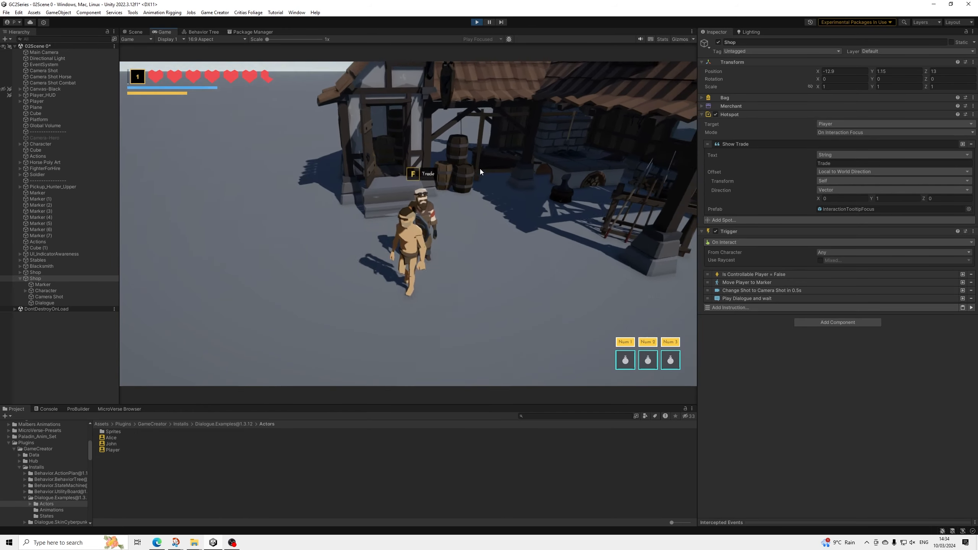
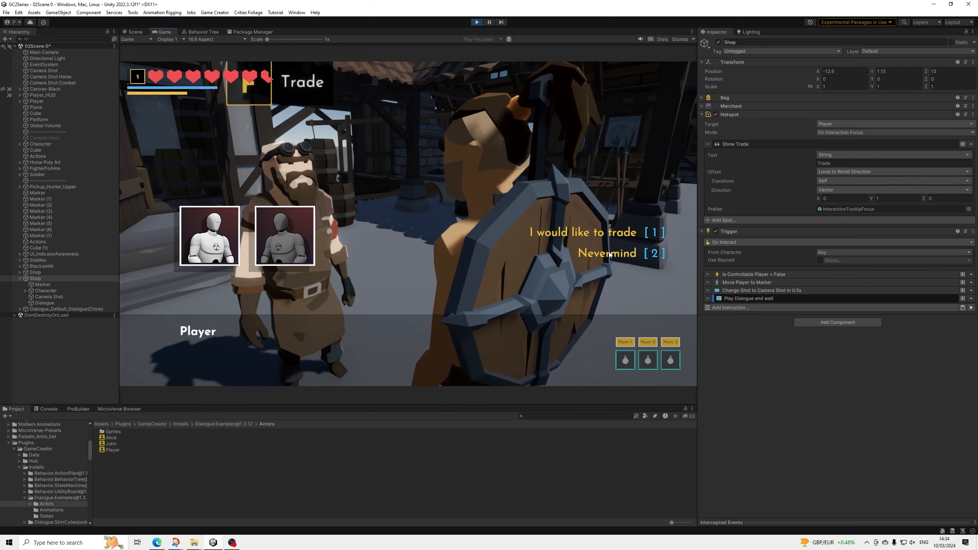
# Step: Choose "I would like to trade", close the merchant window, check the player's movement and exit play mode
pyautogui.click(604, 234)
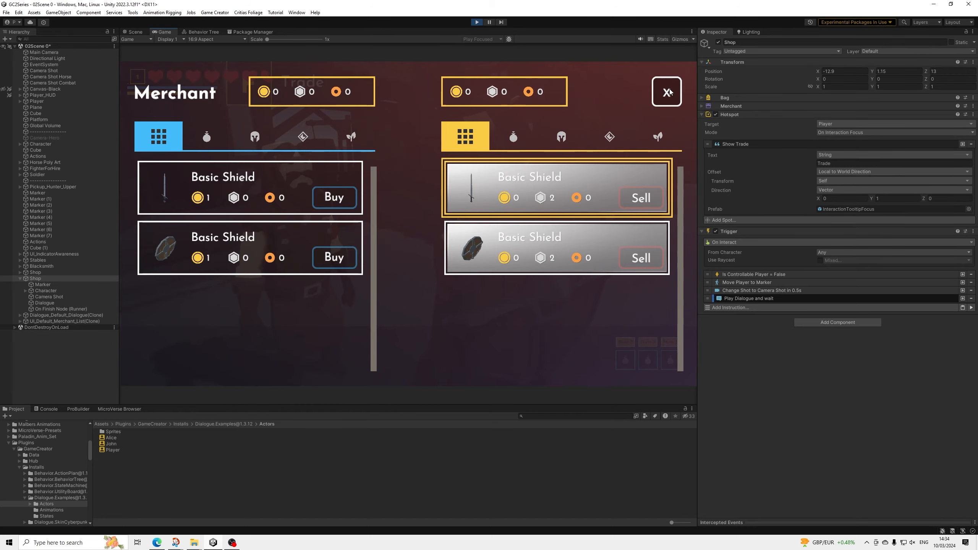
pyautogui.click(670, 90)
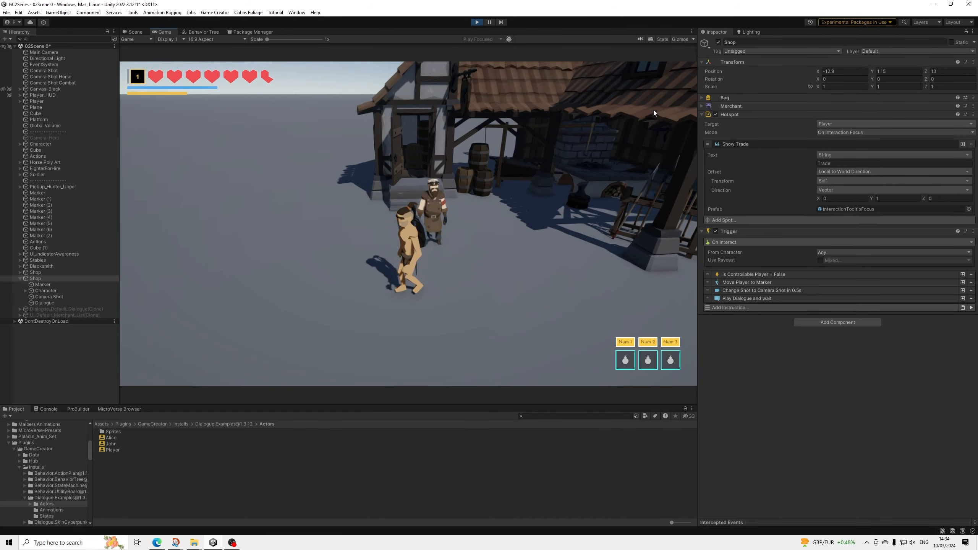
pyautogui.press('d')
pyautogui.press('e')
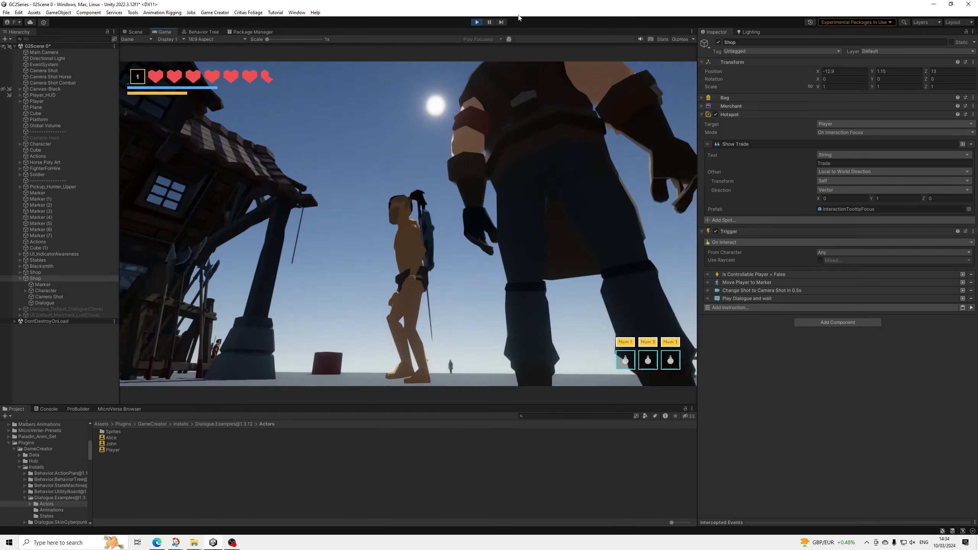
pyautogui.click(478, 23)
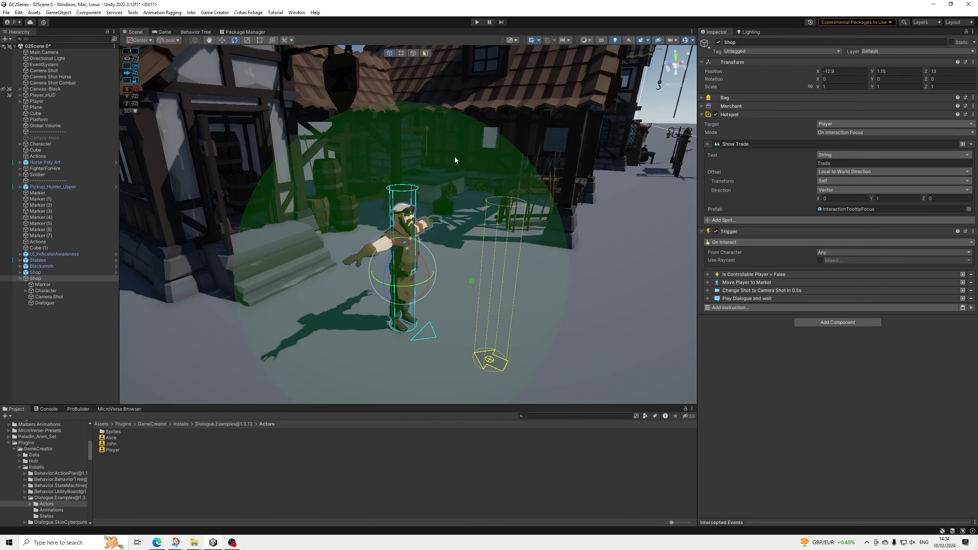
# Step: Examine the village layout around the blacksmith building and the red-roofed market stall
pyautogui.scroll(-5, 454, 157)
pyautogui.keyDown('alt'); pyautogui.moveTo(458, 141); pyautogui.dragTo(461, 213); pyautogui.keyUp('alt')
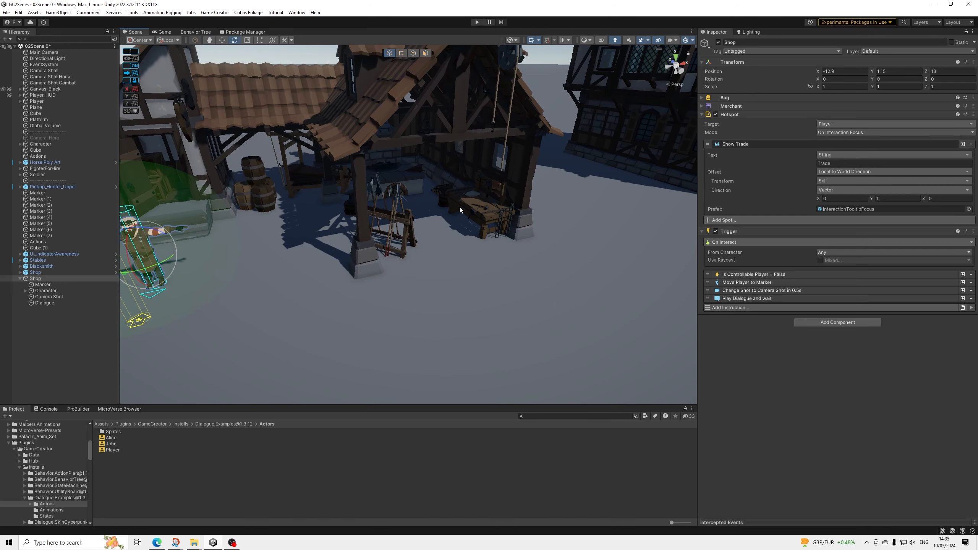
pyautogui.scroll(-3, 462, 212)
pyautogui.moveTo(494, 203); pyautogui.dragTo(448, 263, button='middle')
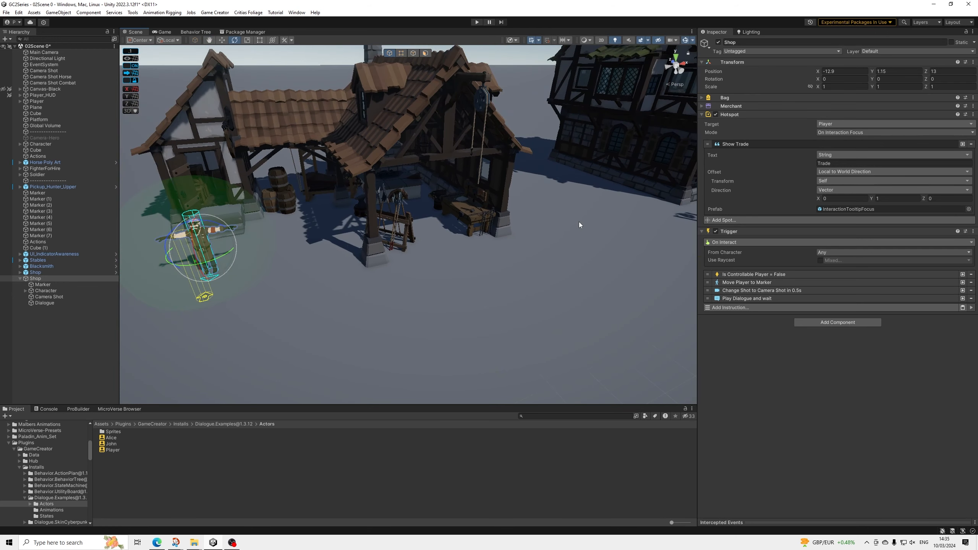
pyautogui.keyDown('alt'); pyautogui.moveTo(448, 262); pyautogui.dragTo(410, 230); pyautogui.keyUp('alt')
pyautogui.scroll(-8, 409, 231)
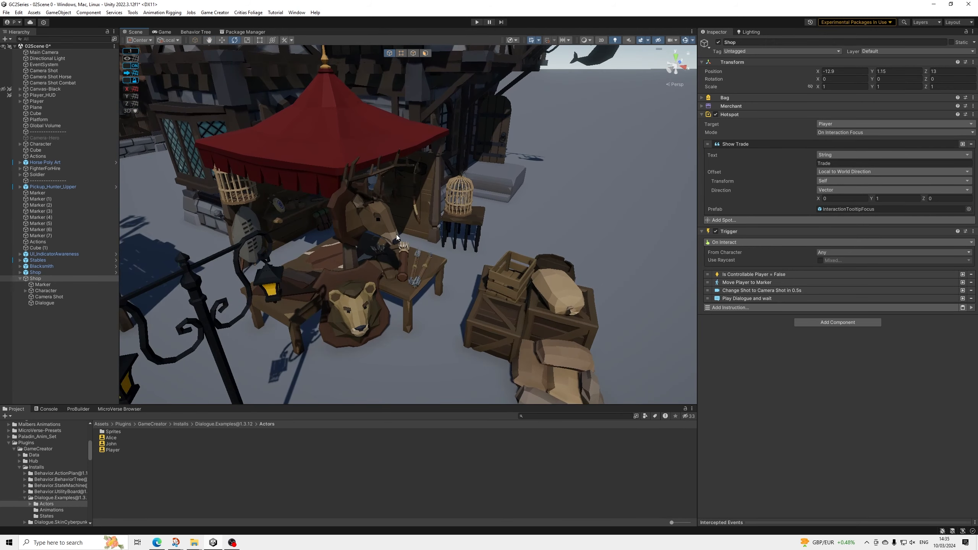
pyautogui.moveTo(397, 235); pyautogui.dragTo(460, 231, button='middle')
pyautogui.scroll(-10, 460, 231)
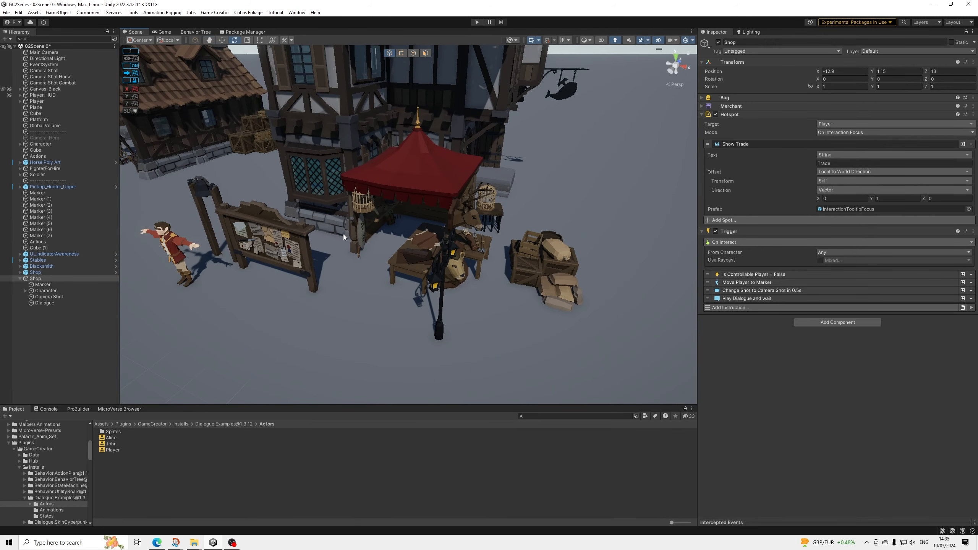
pyautogui.keyDown('alt'); pyautogui.moveTo(487, 267); pyautogui.dragTo(1, 257); pyautogui.keyUp('alt')
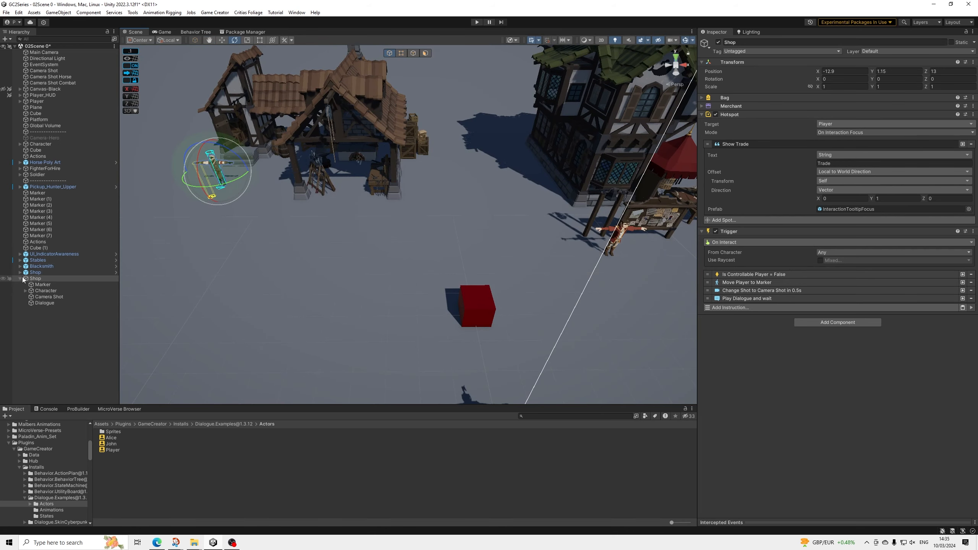
# Step: Rename the Shop object that holds the Bag, Merchant, Hotspot and Trigger components as Blacksmith
pyautogui.click(20, 278)
pyautogui.rightClick(36, 280)
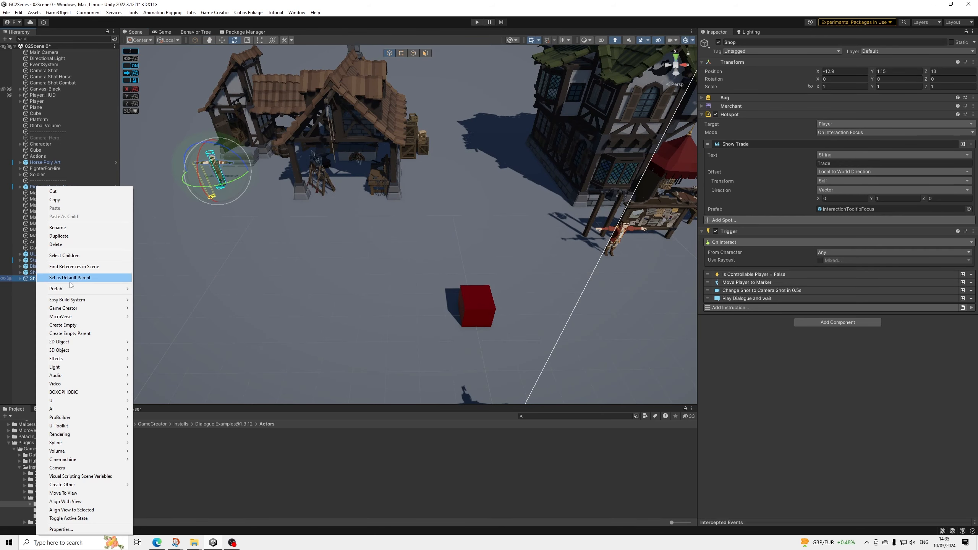
pyautogui.click(61, 230)
pyautogui.write('Bla')
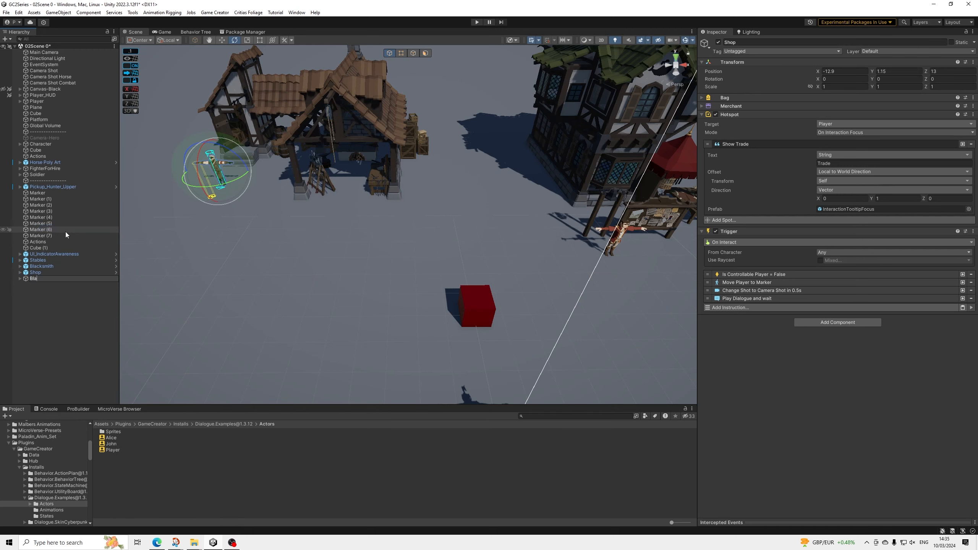
pyautogui.write('cksmith')
pyautogui.press('Return')
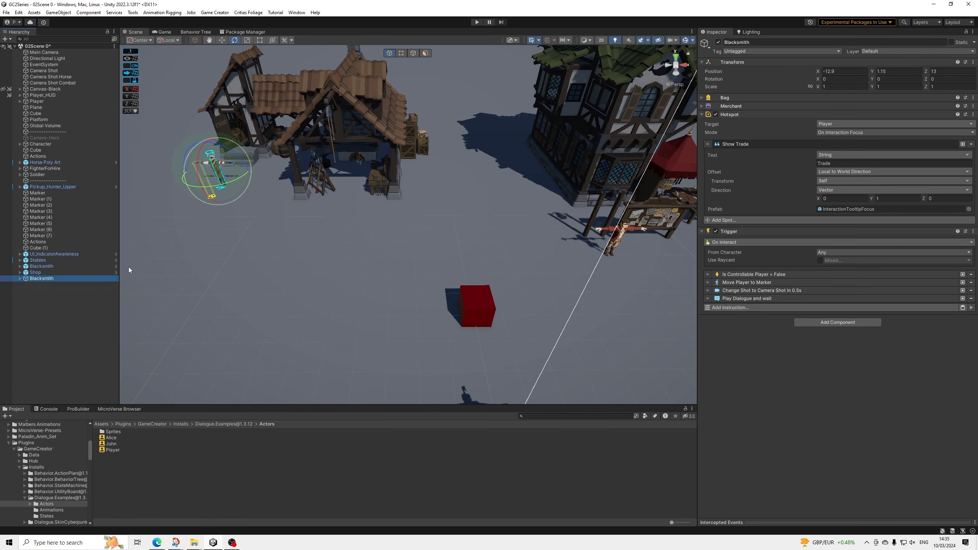
# Step: Make the renamed Blacksmith object a child of the Blacksmith building in the hierarchy
pyautogui.moveTo(44, 281)
pyautogui.mouseDown()
pyautogui.moveTo(52, 269)
pyautogui.moveTo(43, 267)
pyautogui.mouseUp()
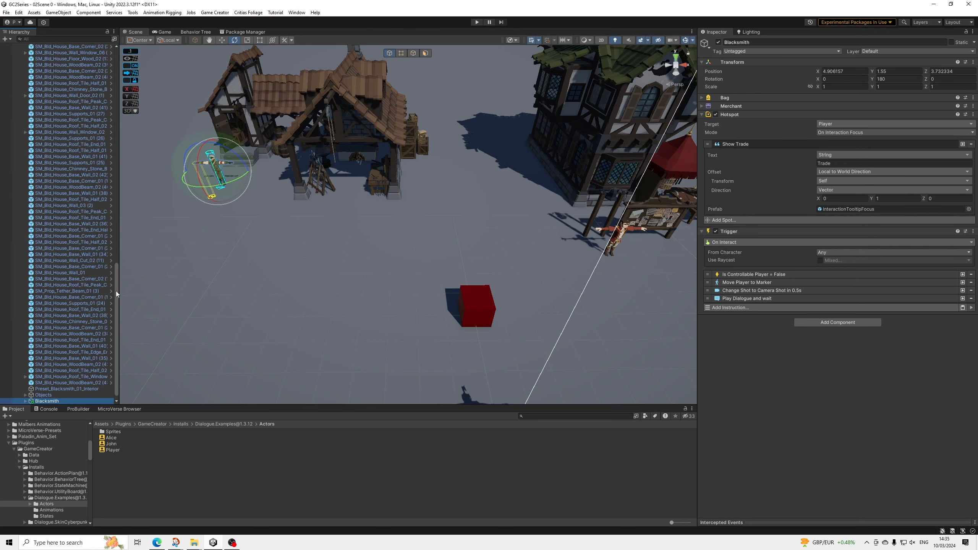
pyautogui.moveTo(116, 291); pyautogui.dragTo(106, 70)
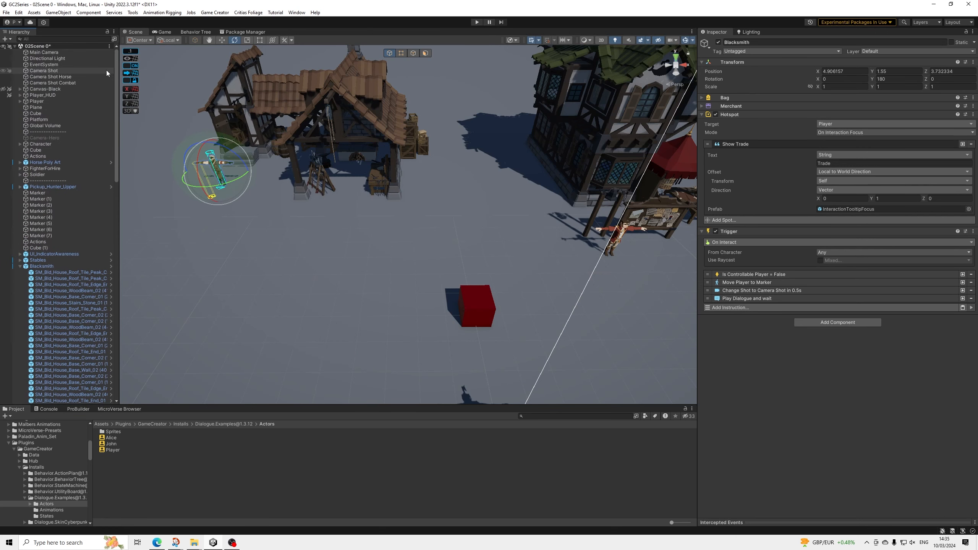
pyautogui.click(20, 266)
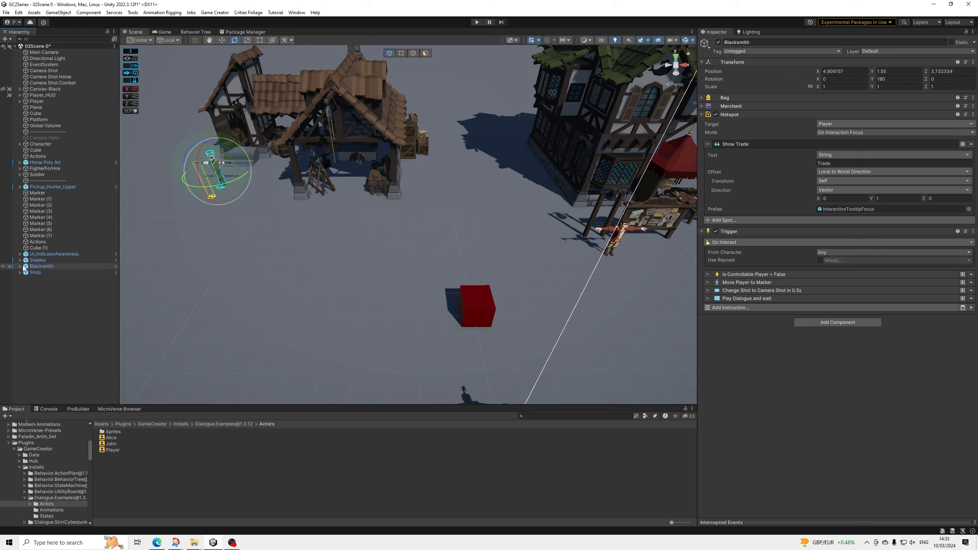
pyautogui.click(20, 266)
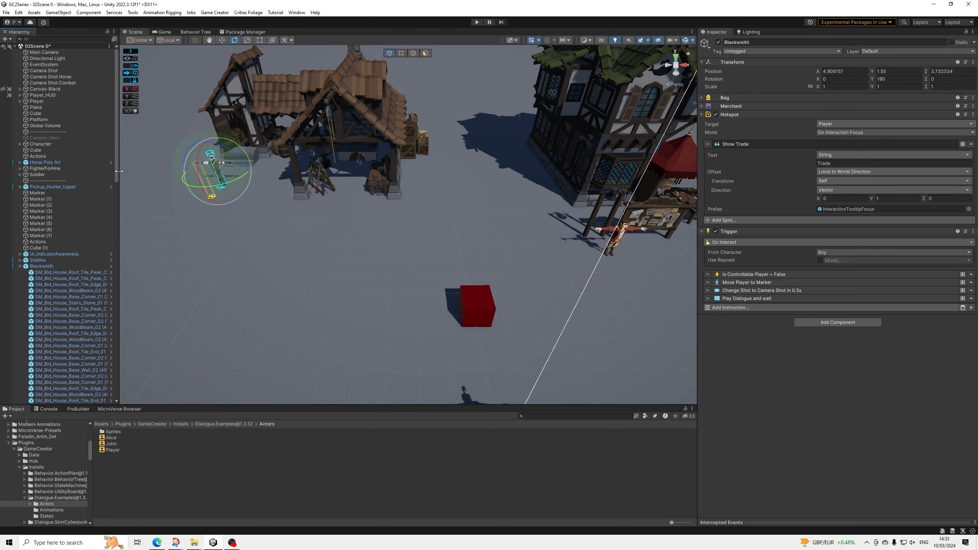
# Step: Duplicate the nested Blacksmith shop object and make the copy a child of the Shop building
pyautogui.moveTo(117, 171); pyautogui.dragTo(118, 397)
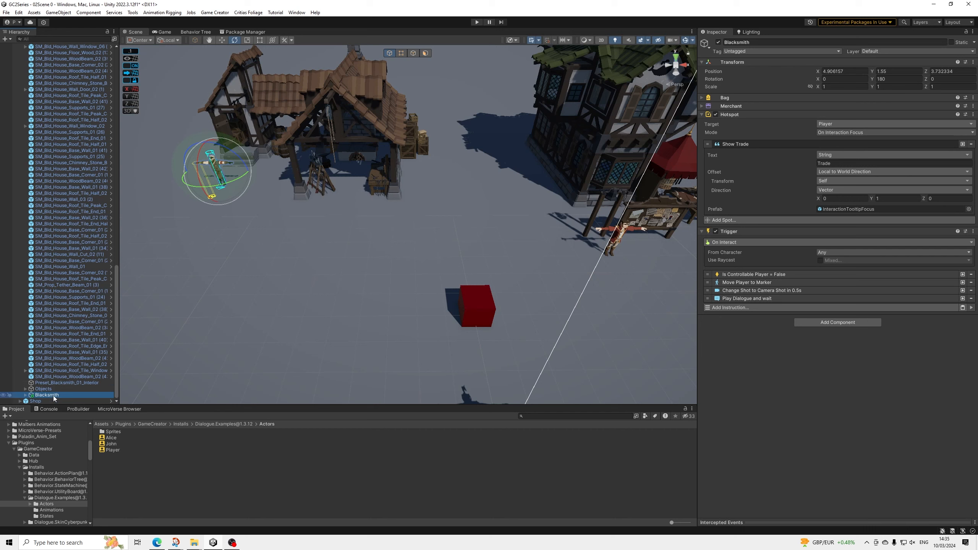
pyautogui.hotkey('ctrl', 'd')
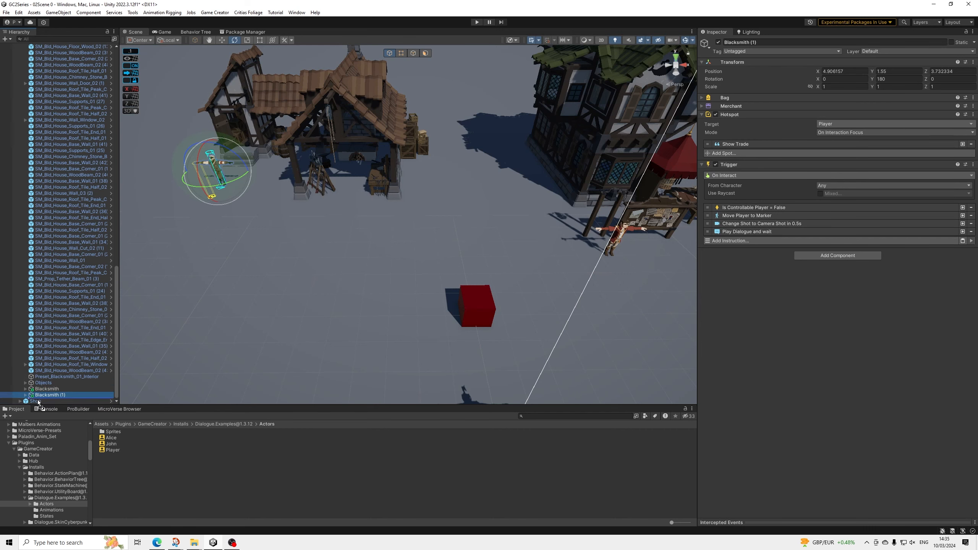
pyautogui.moveTo(35, 405); pyautogui.dragTo(35, 404)
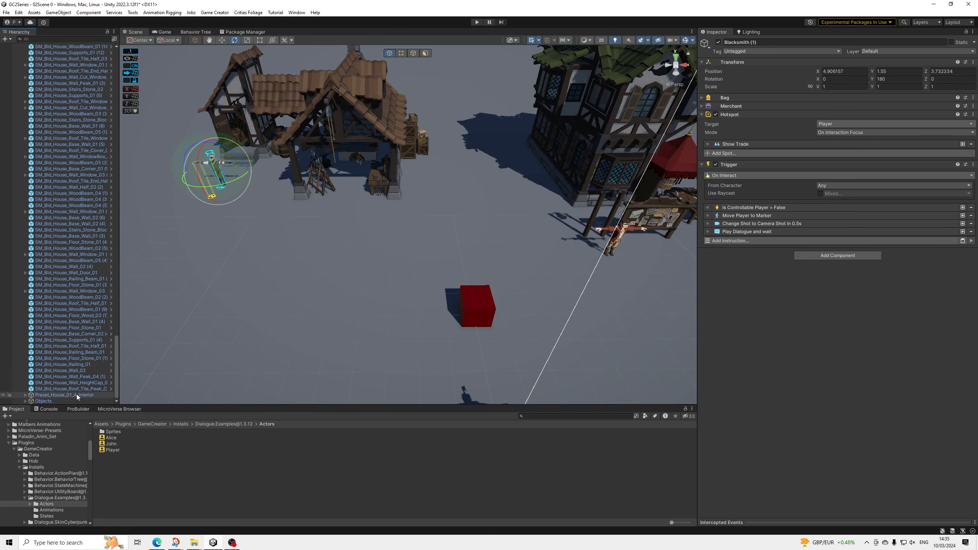
pyautogui.hotkey('ctrl', 'z')
pyautogui.moveTo(119, 348); pyautogui.dragTo(134, 102)
pyautogui.moveTo(137, 330); pyautogui.dragTo(150, 86)
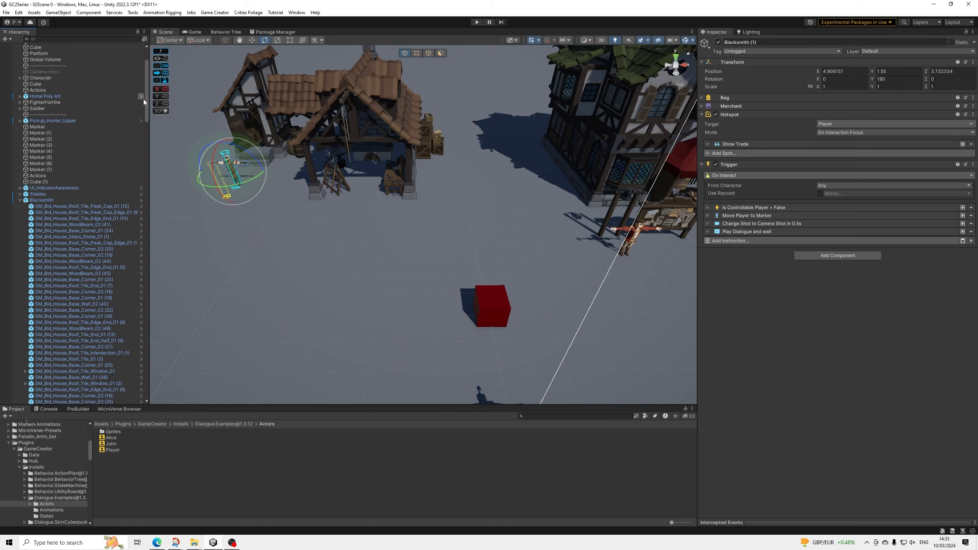
pyautogui.moveTo(146, 106); pyautogui.dragTo(138, 228)
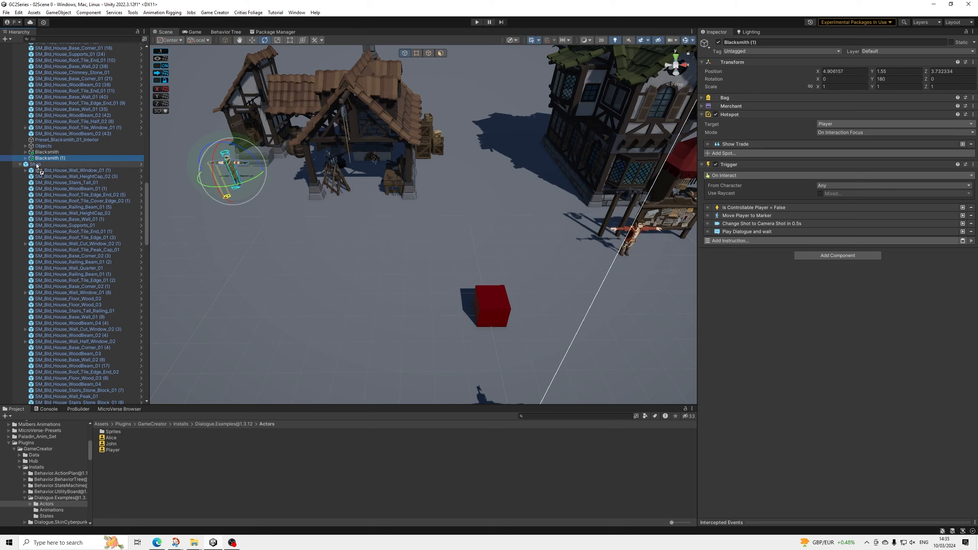
pyautogui.moveTo(37, 165); pyautogui.dragTo(36, 166)
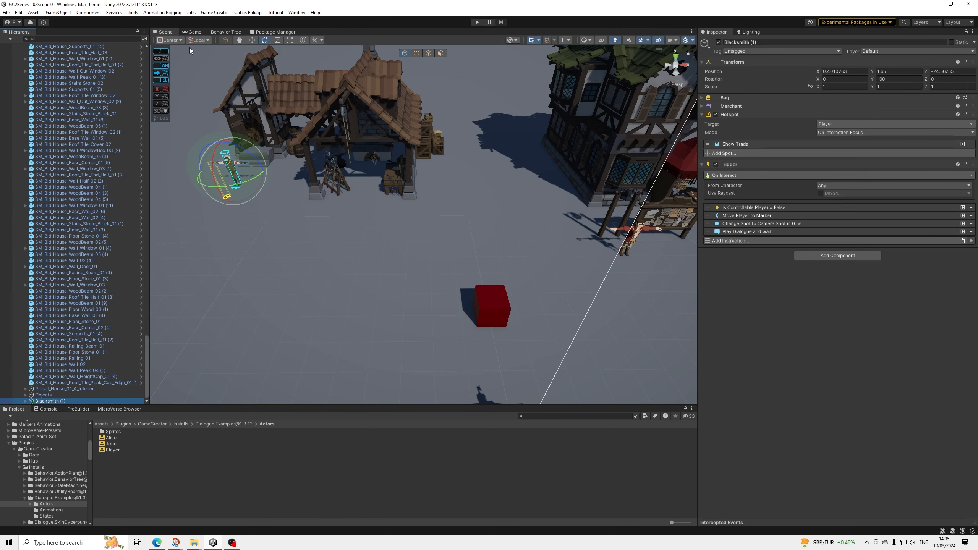
# Step: Move the copied shop object in front of the red-roofed market stall, at about X 4.1, Z -1.17
pyautogui.click(252, 40)
pyautogui.scroll(-2, 436, 208)
pyautogui.moveTo(435, 208); pyautogui.dragTo(333, 231, button='middle')
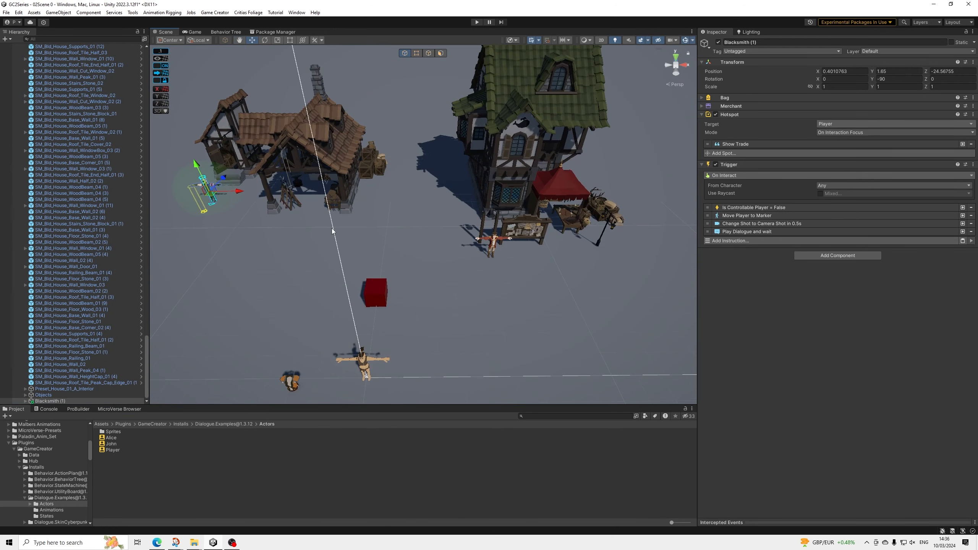
pyautogui.moveTo(237, 191); pyautogui.dragTo(505, 185)
pyautogui.press('f')
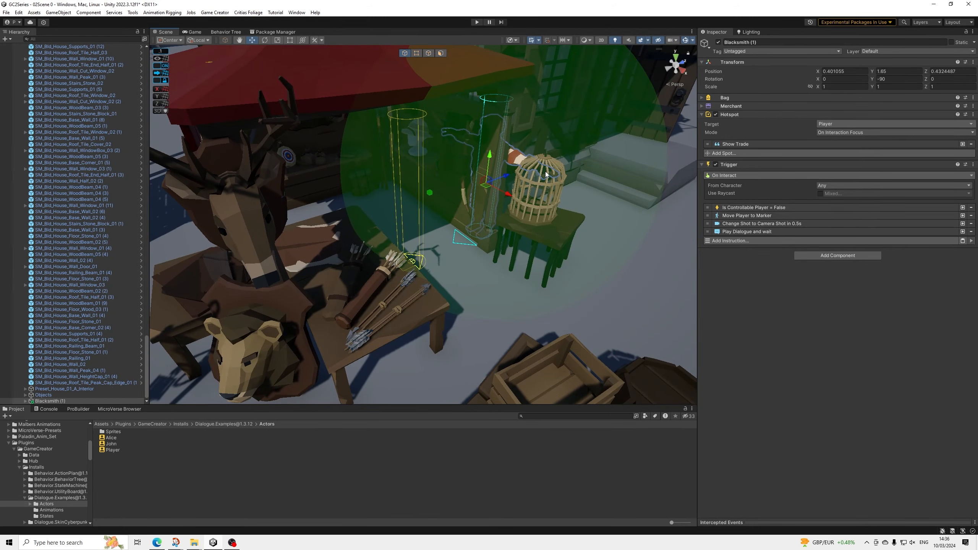
pyautogui.moveTo(505, 180); pyautogui.dragTo(438, 254)
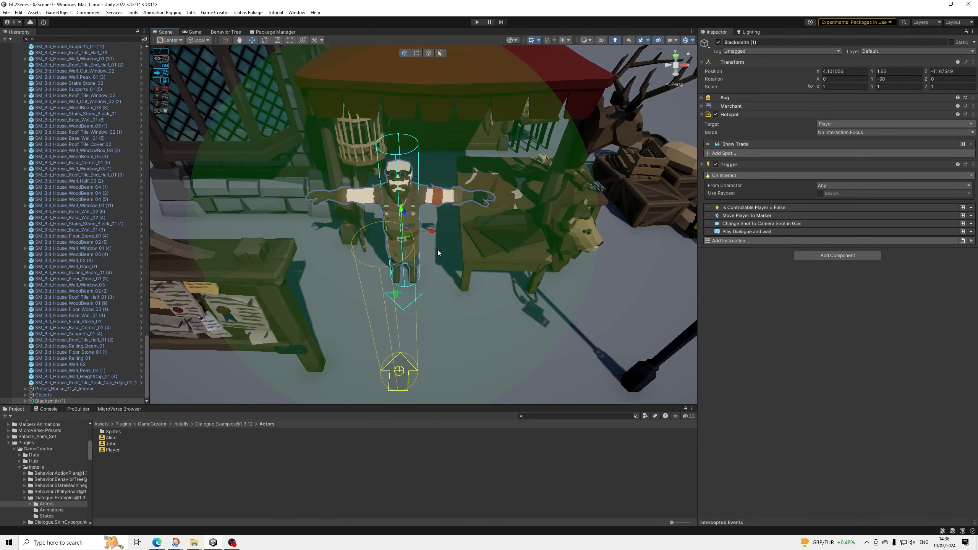
pyautogui.moveTo(438, 254); pyautogui.dragTo(440, 246, button='middle')
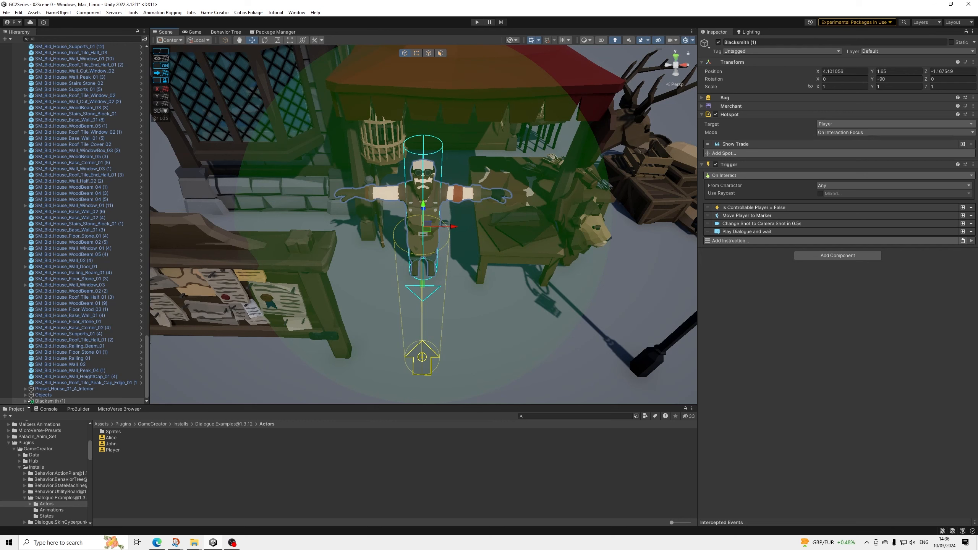
# Step: Rename the copied shop object as Merchant and expand its Show Trade spot and Merchant component settings
pyautogui.click(771, 42)
pyautogui.doubleClick(772, 41)
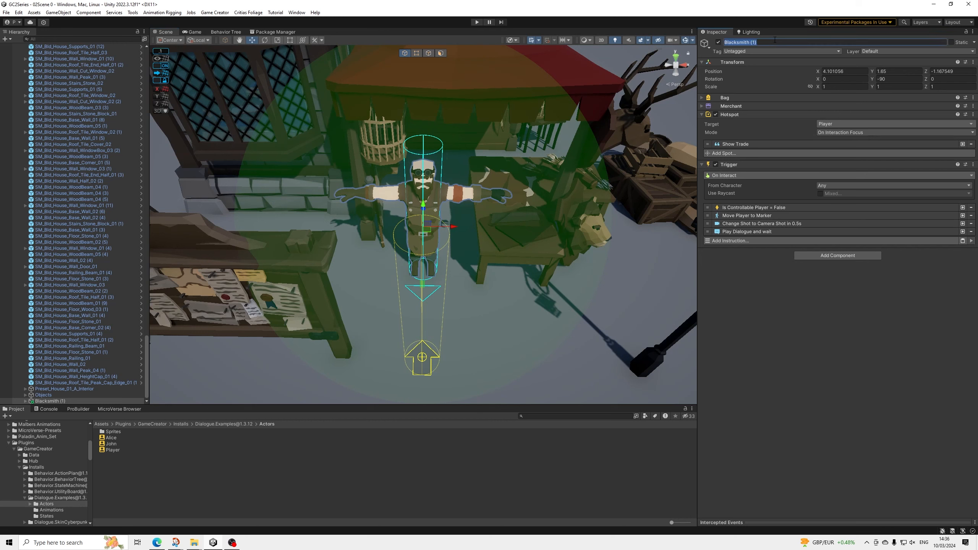
pyautogui.write('Merchant')
pyautogui.click(748, 144)
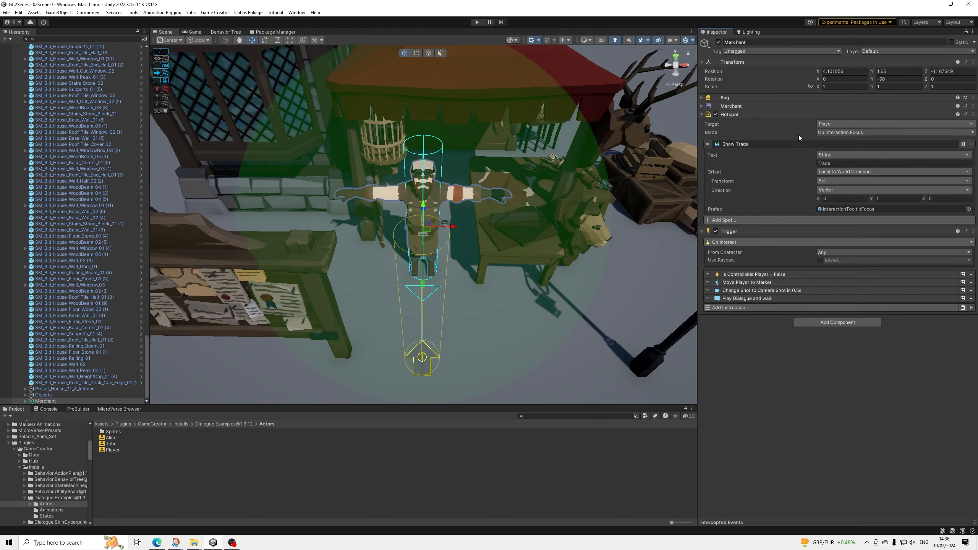
pyautogui.click(737, 106)
pyautogui.scroll(-10, 223, 198)
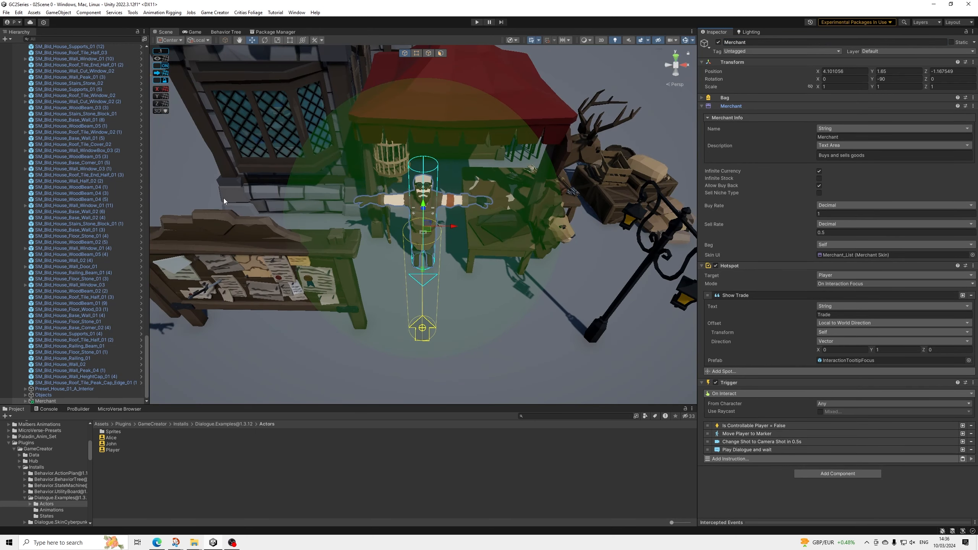
# Step: Add a stock entry to the Merchant's Bag with Item_Hunter_Upper_F as the item
pyautogui.moveTo(194, 265); pyautogui.dragTo(214, 242, button='middle')
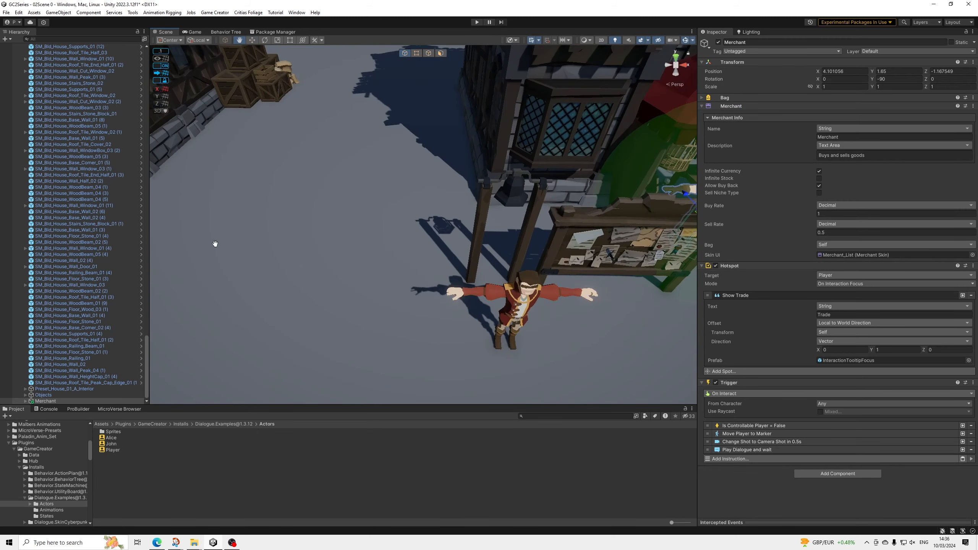
pyautogui.press('f')
pyautogui.scroll(5, 567, 301)
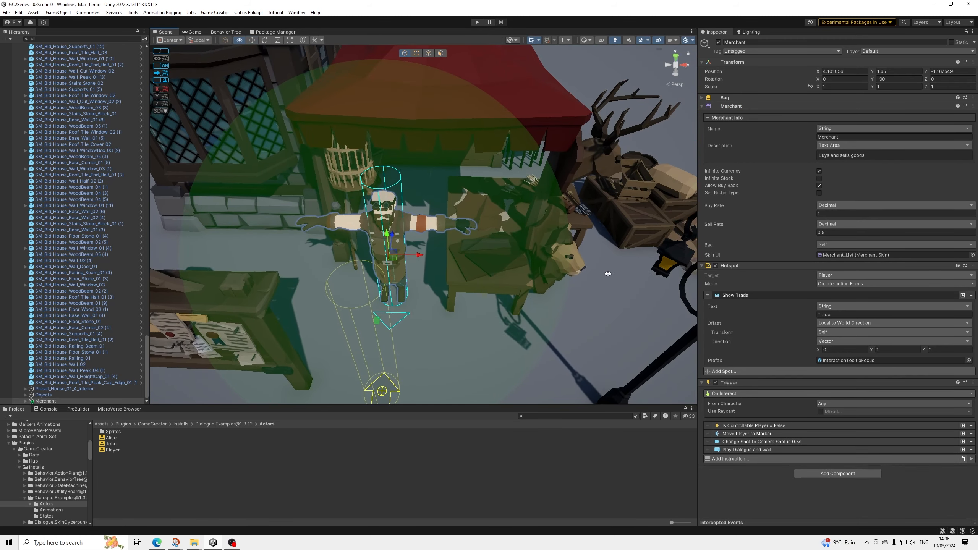
pyautogui.click(728, 97)
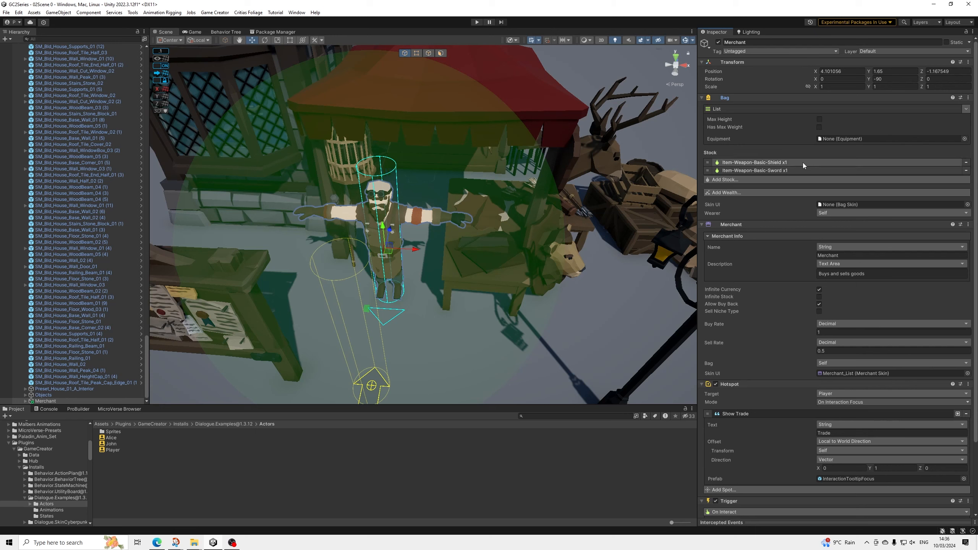
pyautogui.click(844, 178)
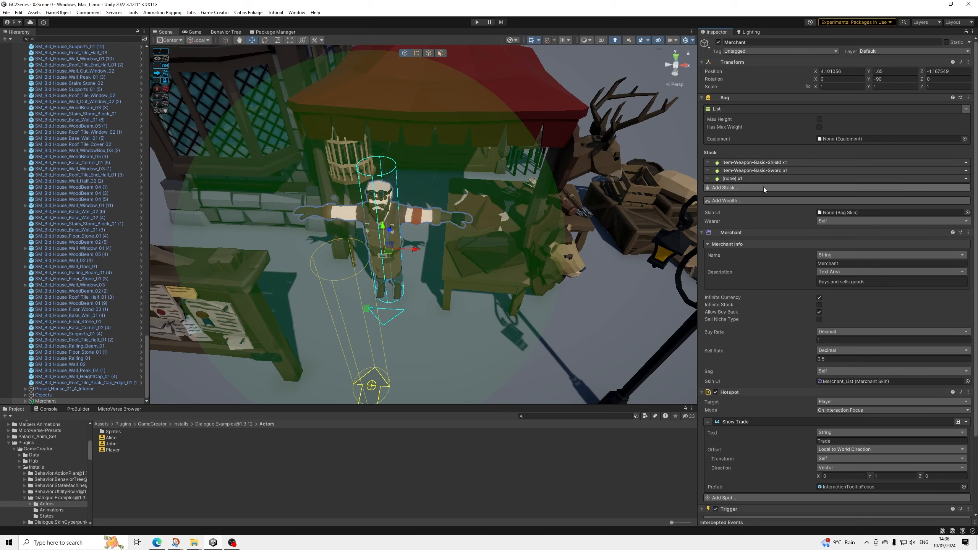
pyautogui.click(774, 178)
pyautogui.click(964, 188)
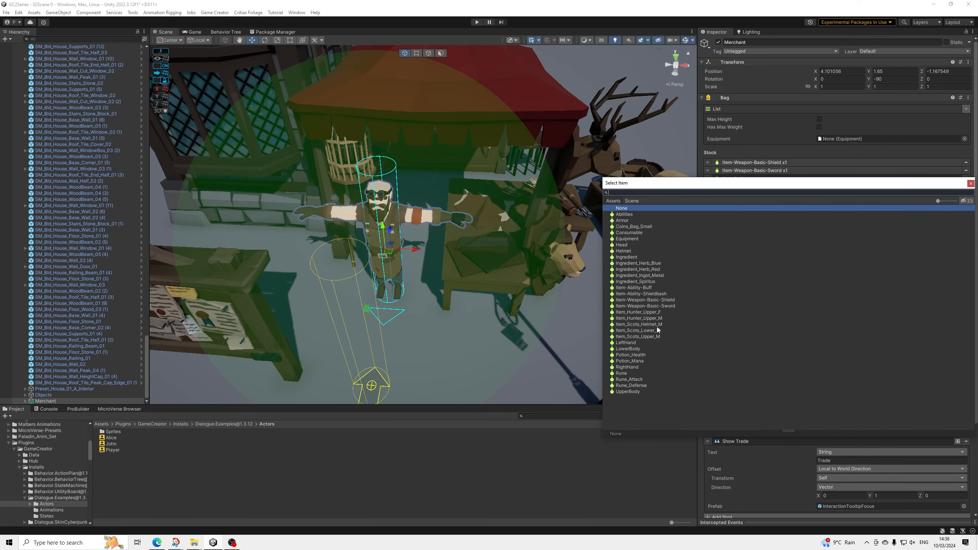
pyautogui.click(649, 319)
pyautogui.press('Up')
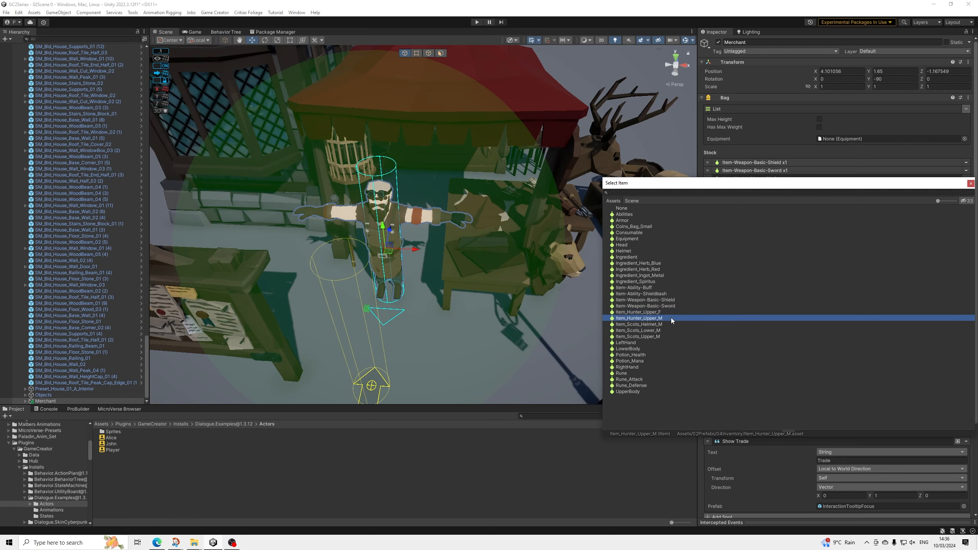
pyautogui.press('Return')
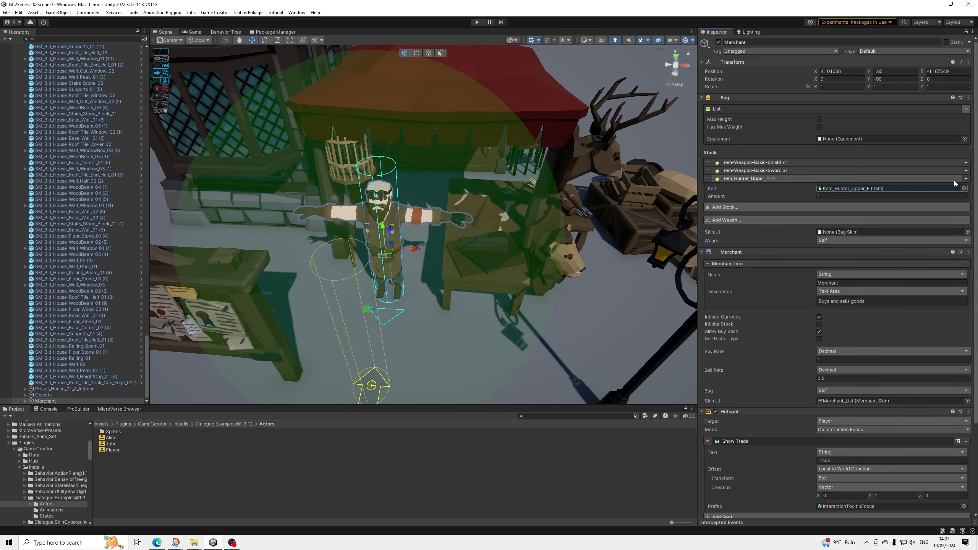
# Step: Add Item_Hunter_Upper_M to the Merchant's Bag stock and remove the Item_Hunter_Upper_F entry
pyautogui.click(760, 207)
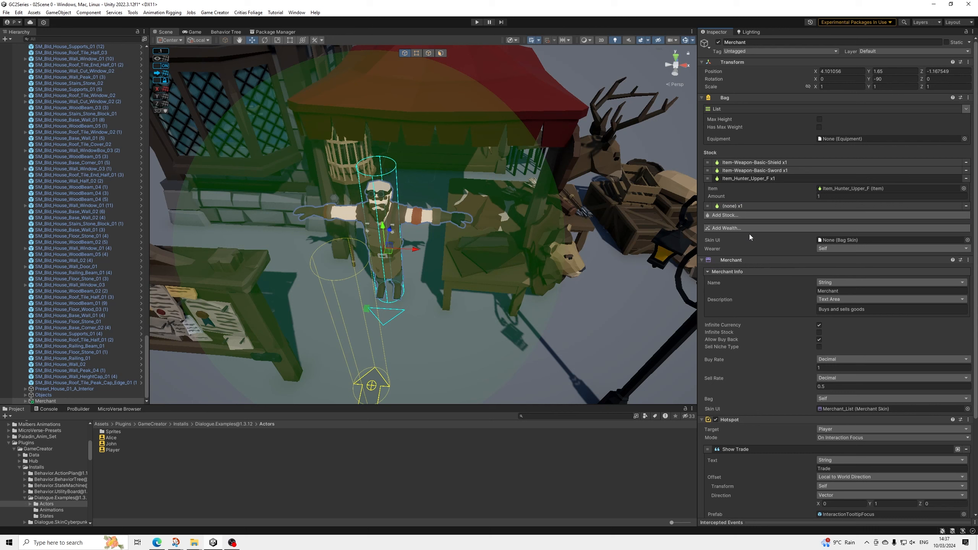
pyautogui.click(765, 207)
pyautogui.click(964, 216)
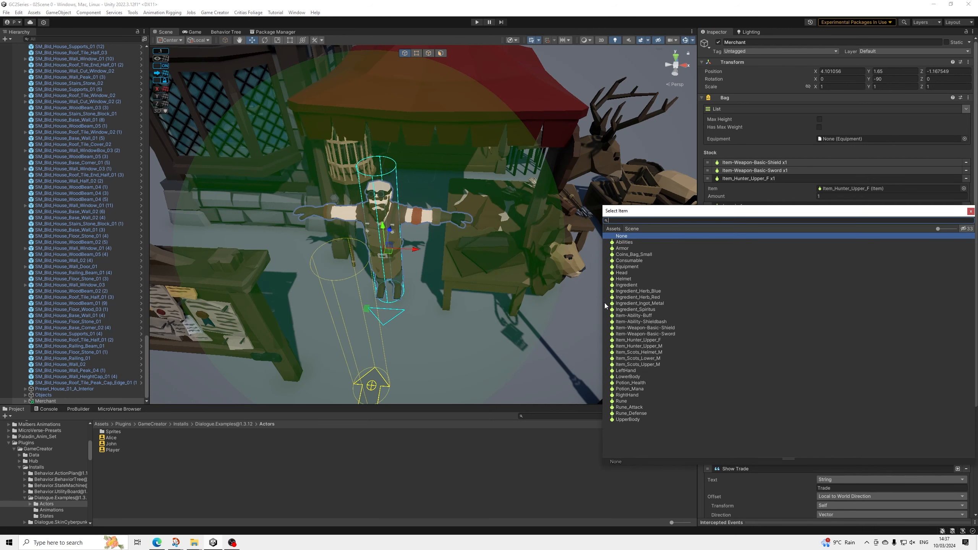
pyautogui.click(645, 346)
pyautogui.click(971, 211)
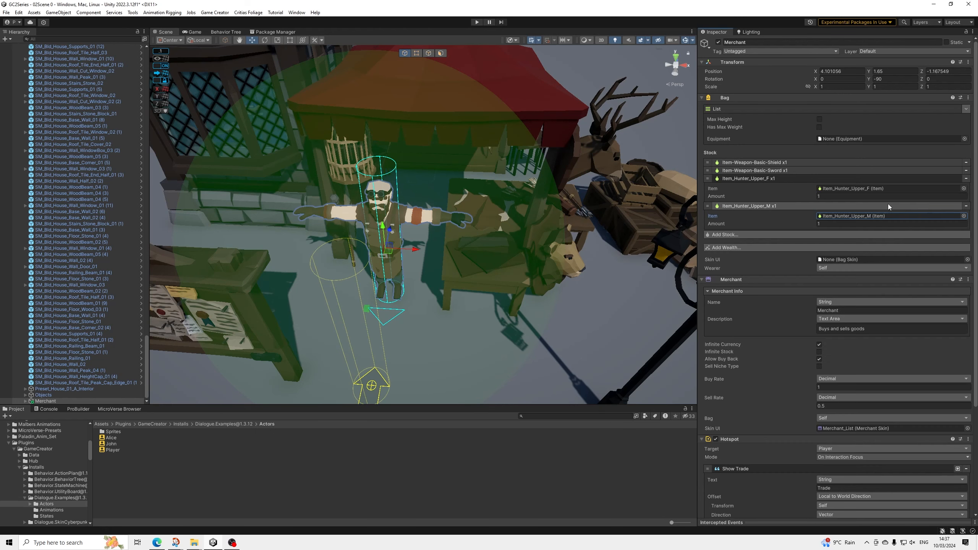
pyautogui.click(966, 178)
# Step: Add Item_Scots_Helmet_M to the Merchant's stock and remove the Item-Weapon-Basic-Shield and Item-Weapon-Basic-Sword entries
pyautogui.click(758, 208)
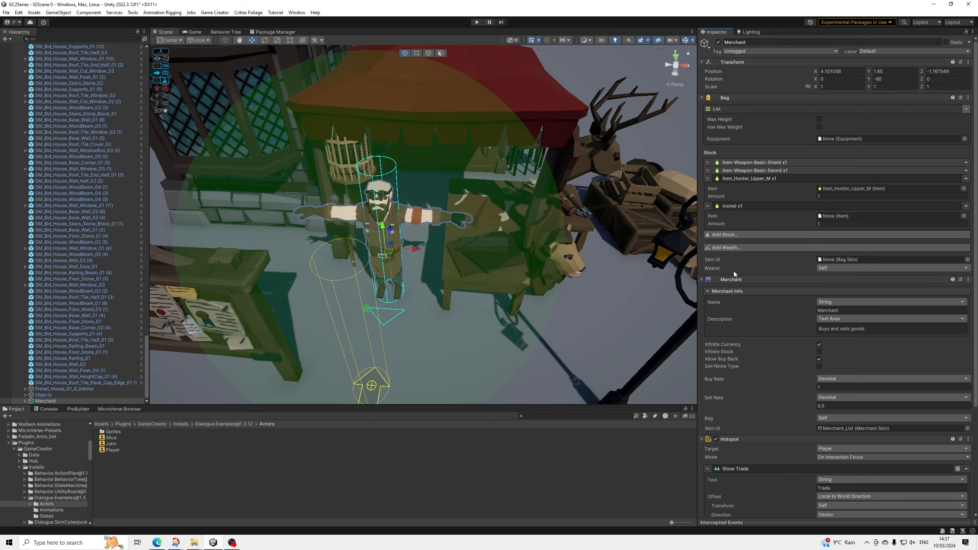
pyautogui.click(964, 215)
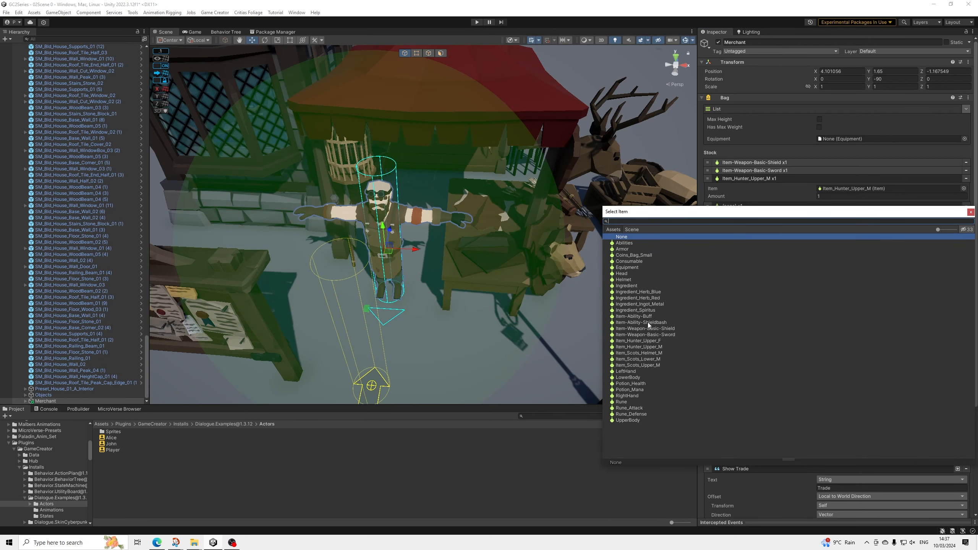
pyautogui.doubleClick(653, 354)
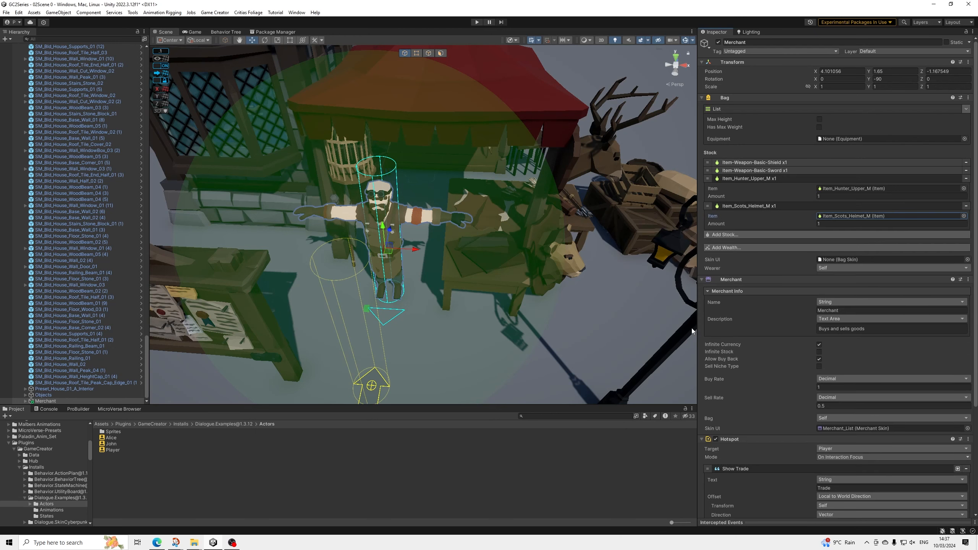
pyautogui.click(747, 179)
pyautogui.click(756, 185)
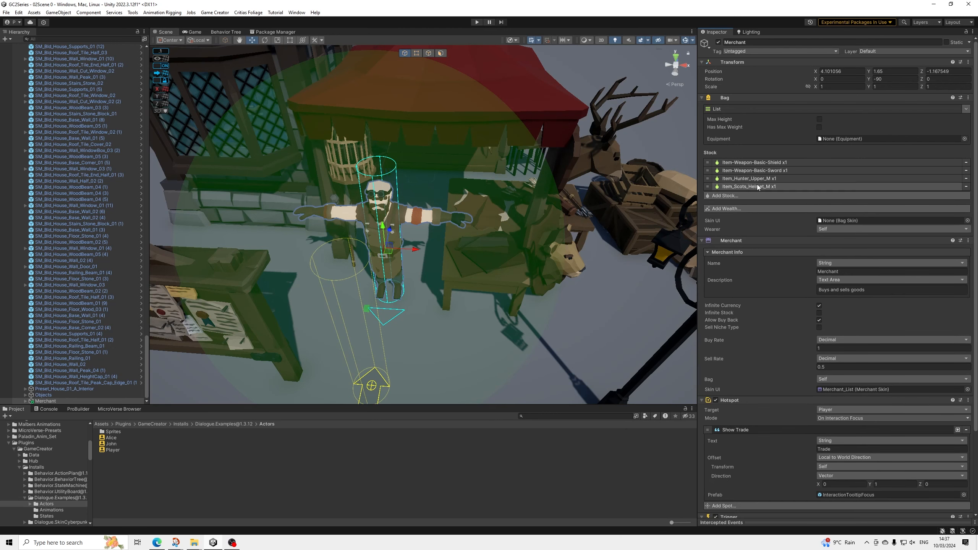
pyautogui.click(966, 163)
pyautogui.click(966, 163)
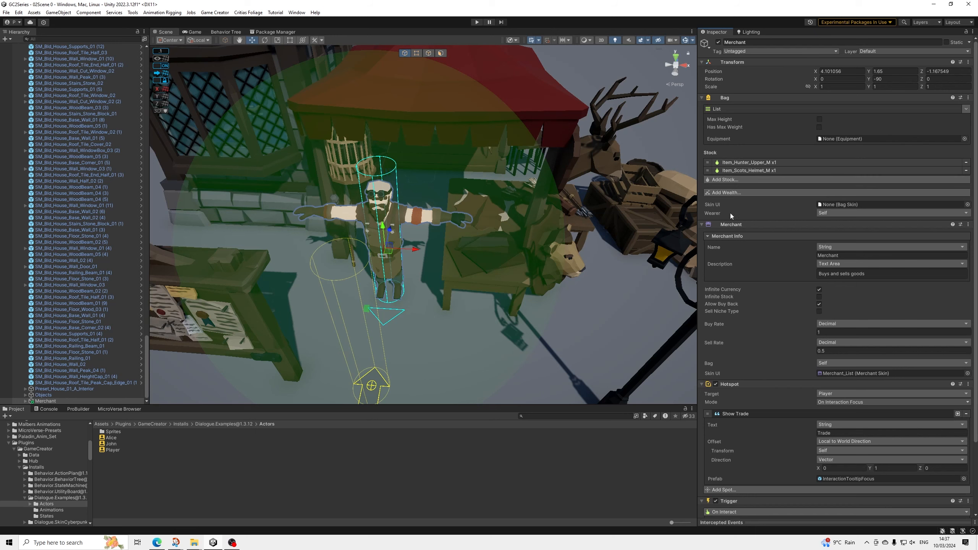
# Step: Mirror the Merchant's Camera Shot to the other side by making its X position 0.6999989 and its Y rotation -45
pyautogui.press('f')
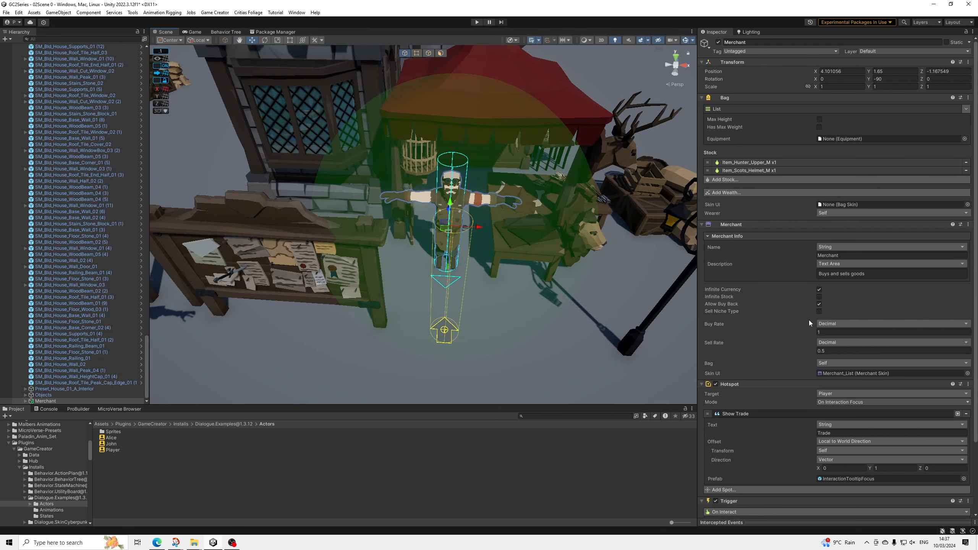
pyautogui.click(26, 401)
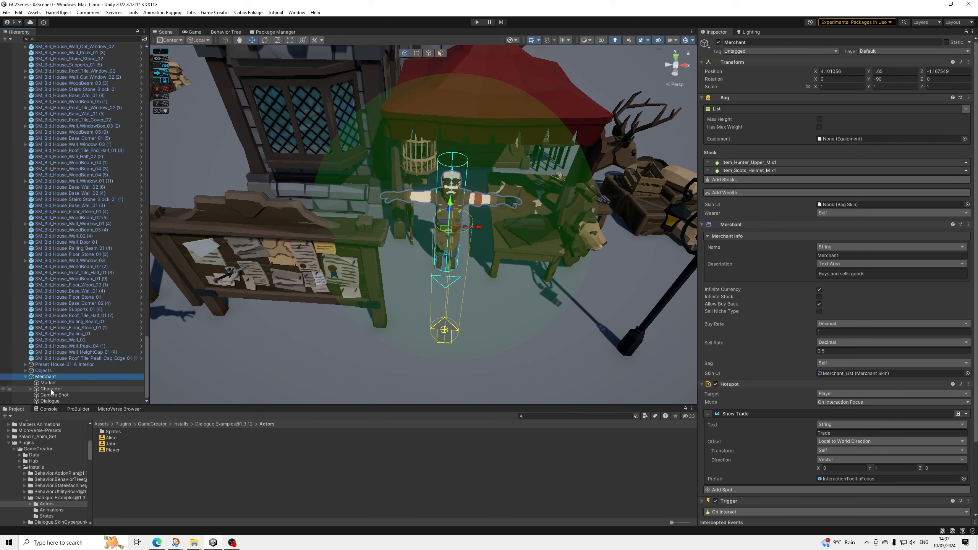
pyautogui.click(58, 395)
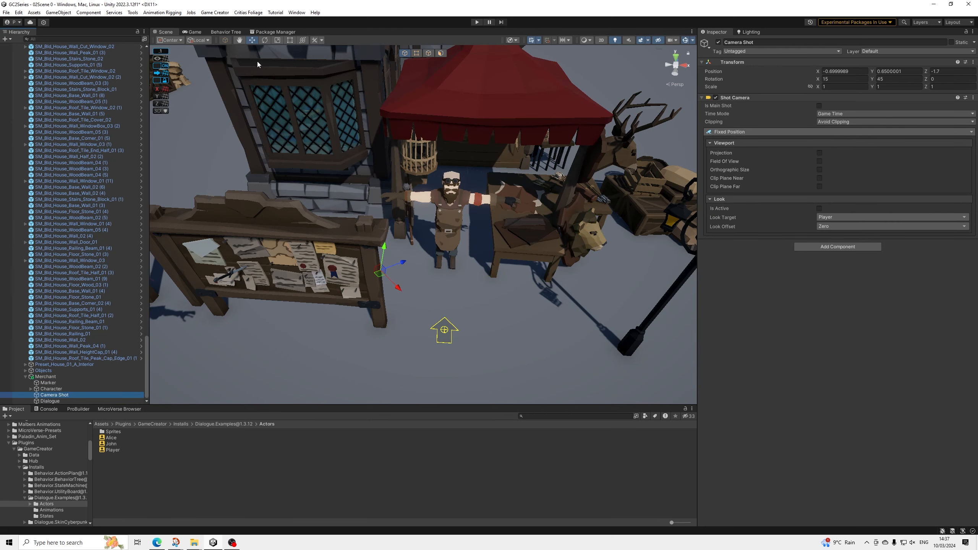
pyautogui.keyDown('alt'); pyautogui.moveTo(599, 47); pyautogui.dragTo(490, 160); pyautogui.keyUp('alt')
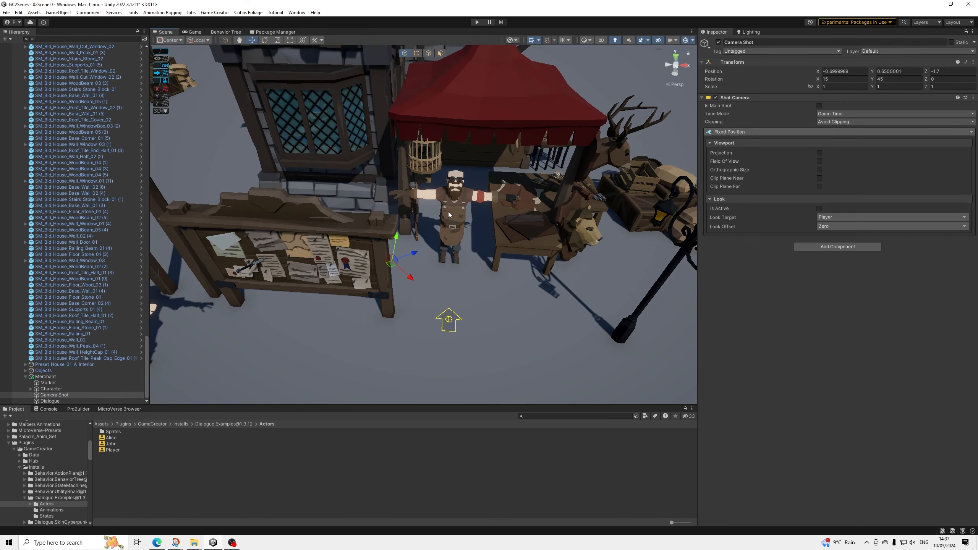
pyautogui.keyDown('alt'); pyautogui.moveTo(448, 211); pyautogui.dragTo(463, 197); pyautogui.keyUp('alt')
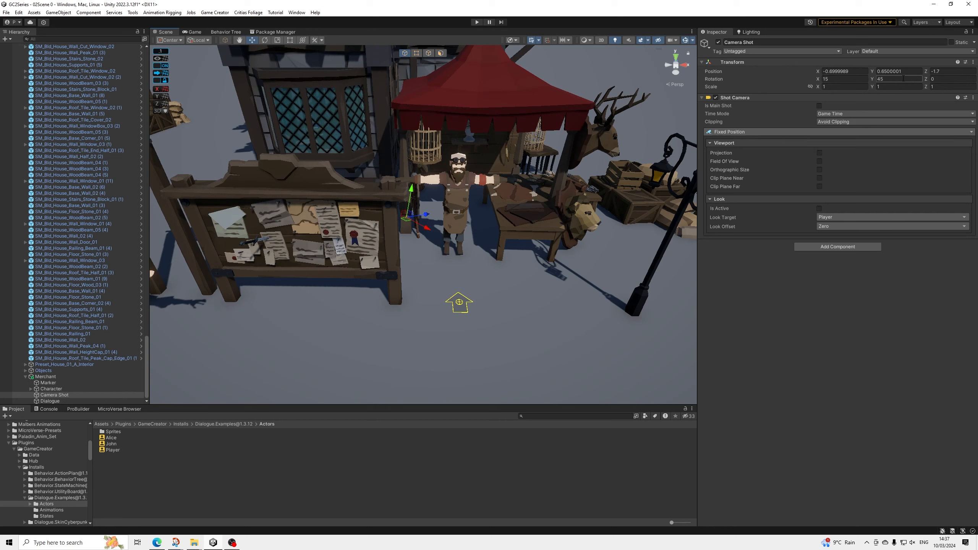
pyautogui.click(857, 73)
pyautogui.press('Delete')
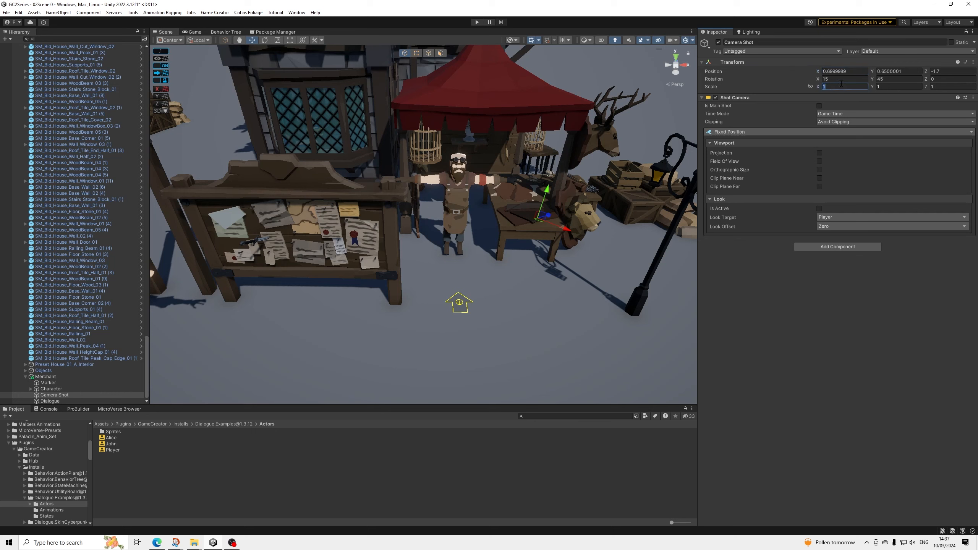
pyautogui.click(922, 79)
pyautogui.write('-45')
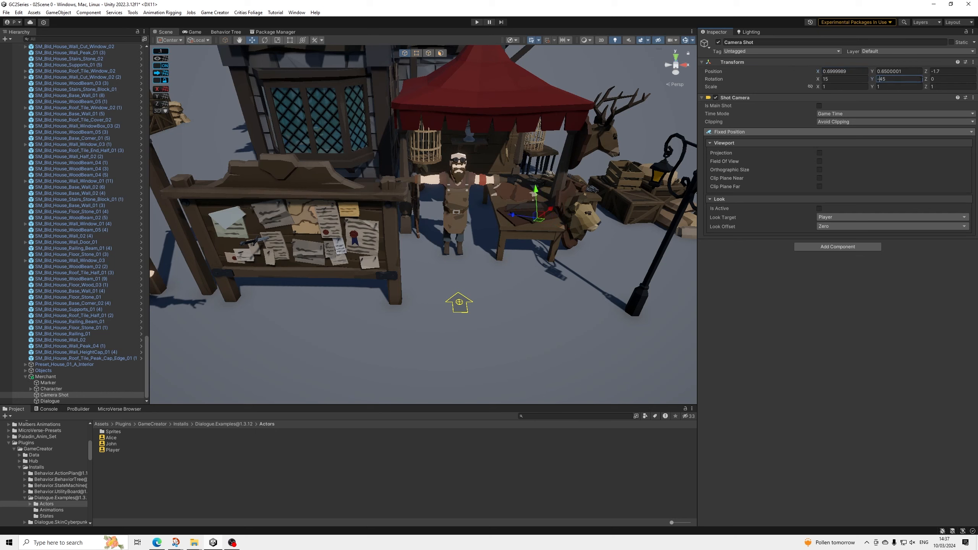
# Step: Check the mirrored Camera Shot's placement beside the market stall and save the scene
pyautogui.keyDown('alt'); pyautogui.moveTo(495, 215); pyautogui.dragTo(429, 197); pyautogui.keyUp('alt')
pyautogui.keyDown('alt'); pyautogui.moveTo(390, 225); pyautogui.dragTo(338, 208); pyautogui.keyUp('alt')
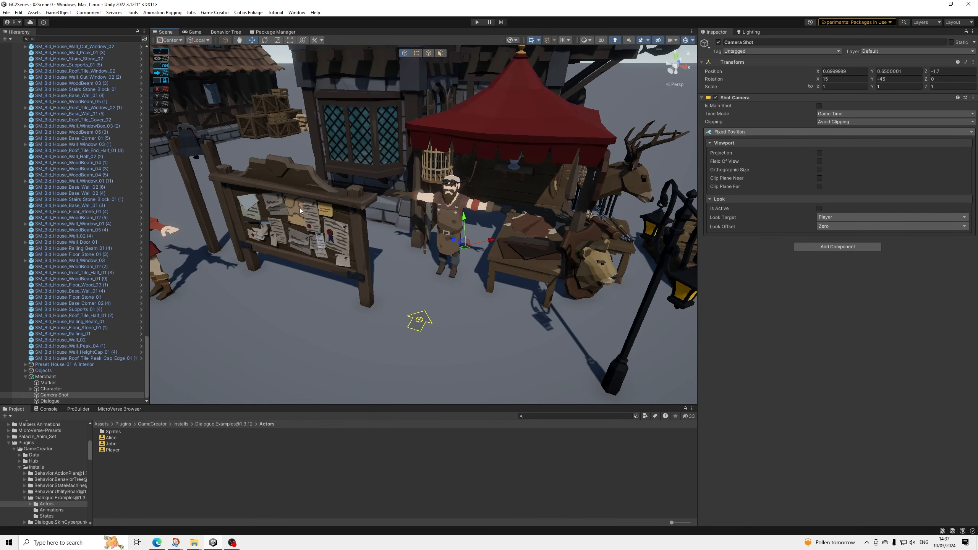
pyautogui.keyDown('alt'); pyautogui.moveTo(334, 259); pyautogui.dragTo(211, 78); pyautogui.keyUp('alt')
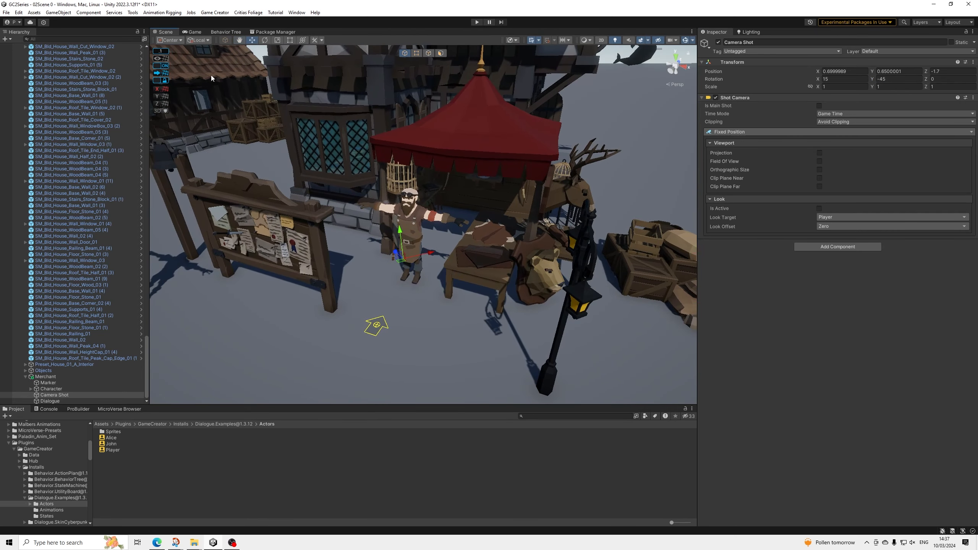
pyautogui.click(6, 12)
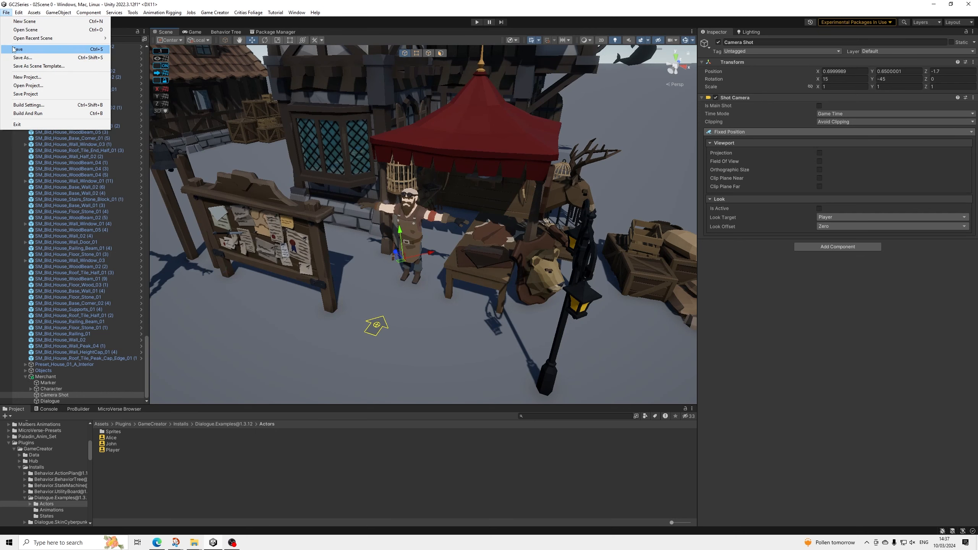
pyautogui.click(17, 49)
# Step: Select the Merchant's Character and open the PolygonFantasyKingdom character prefabs folder
pyautogui.click(46, 377)
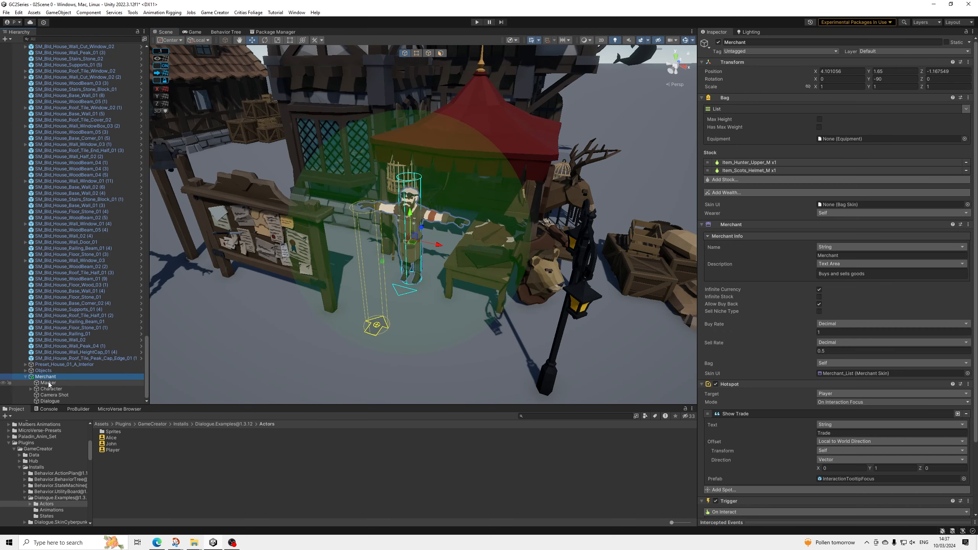
pyautogui.click(50, 389)
pyautogui.scroll(-3, 54, 486)
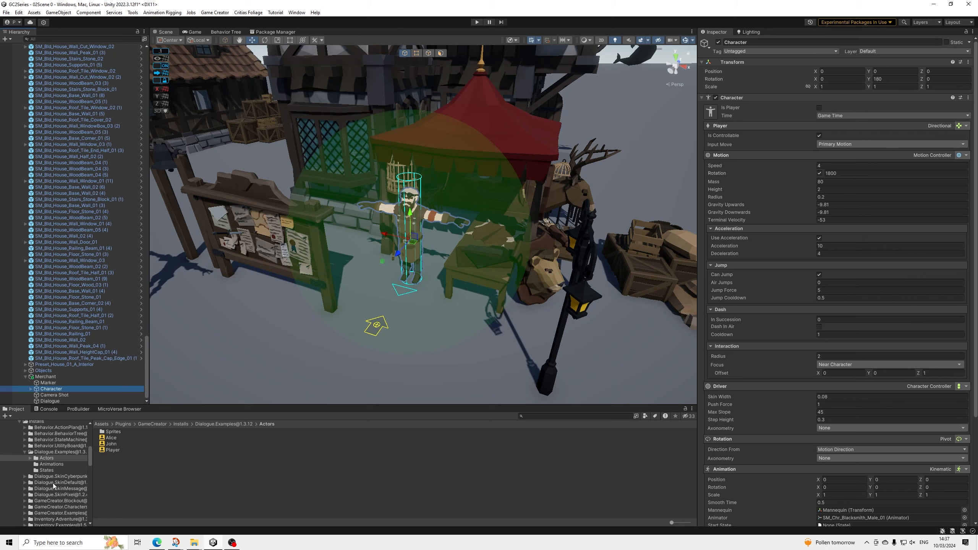
pyautogui.click(25, 452)
pyautogui.scroll(3, 17, 463)
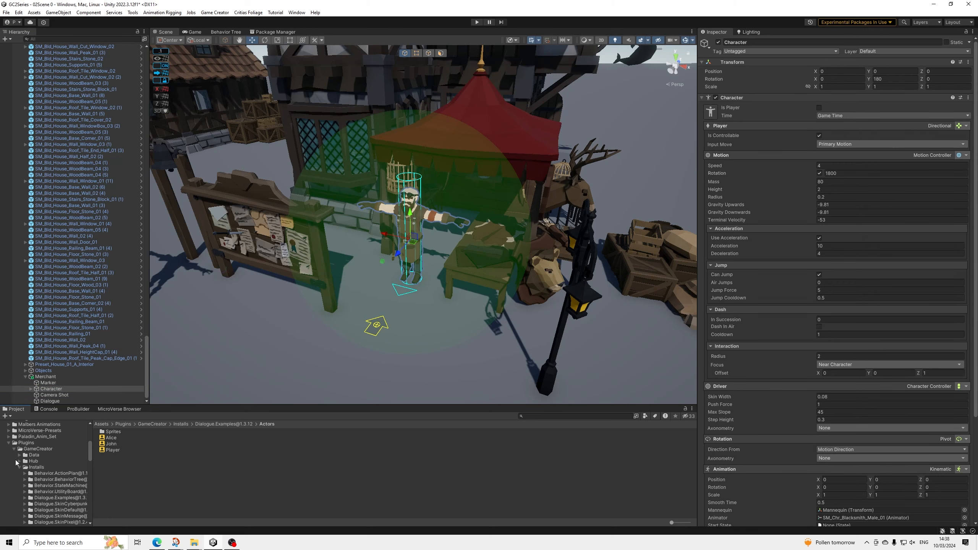
pyautogui.click(9, 444)
pyautogui.scroll(-3, 25, 471)
pyautogui.scroll(2, 19, 468)
pyautogui.scroll(-2, 29, 482)
pyautogui.scroll(1, 35, 473)
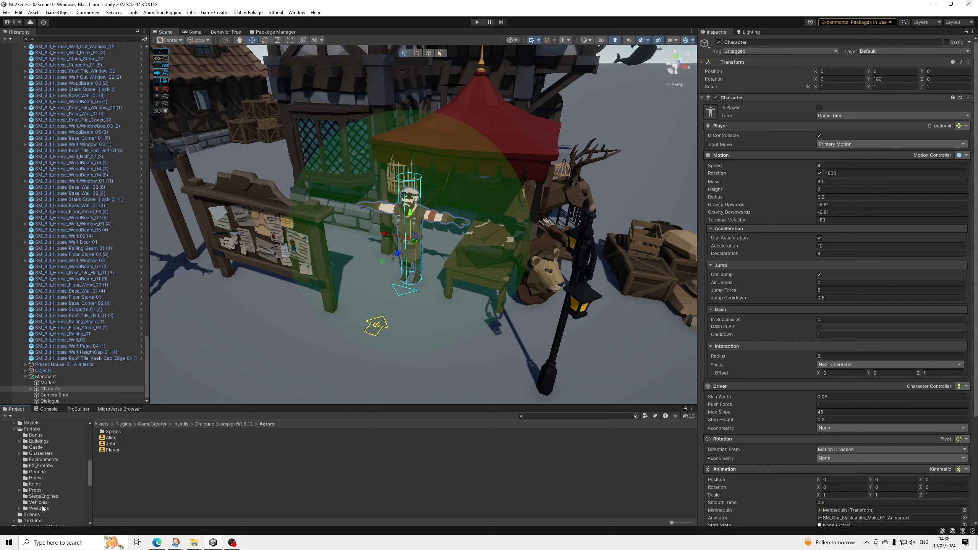
pyautogui.click(35, 430)
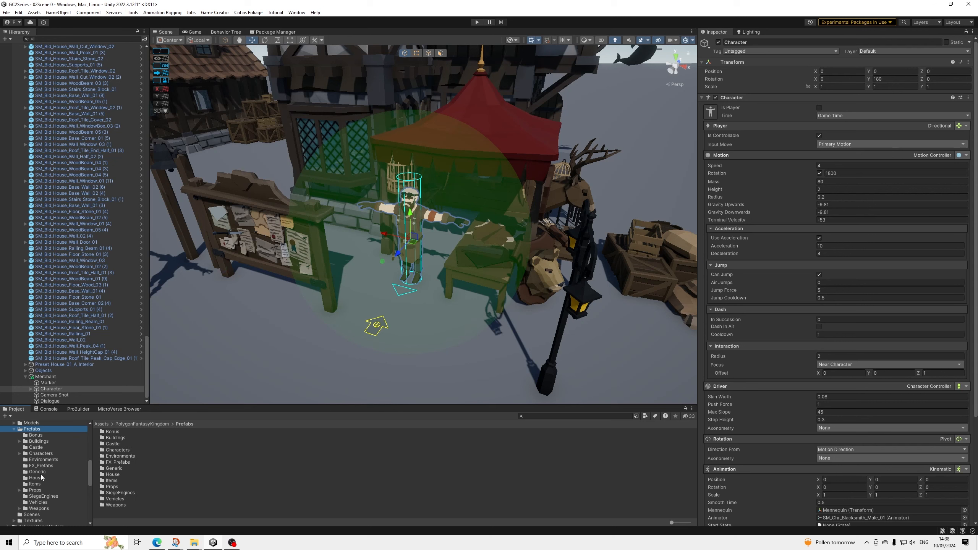
pyautogui.click(40, 454)
# Step: Replace the Character's 3D model with the SM_Chr_Merchant_01 prefab
pyautogui.scroll(-5, 154, 474)
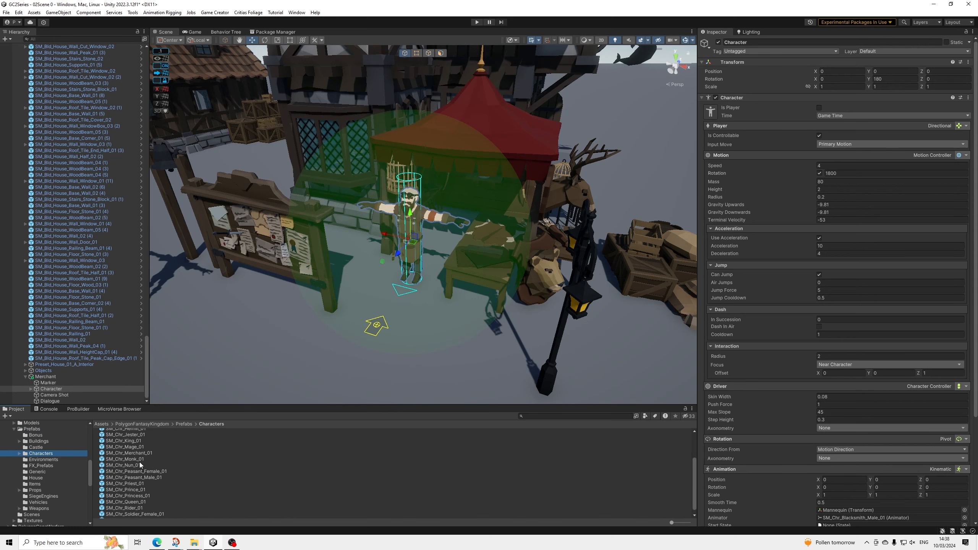
pyautogui.scroll(-5, 770, 332)
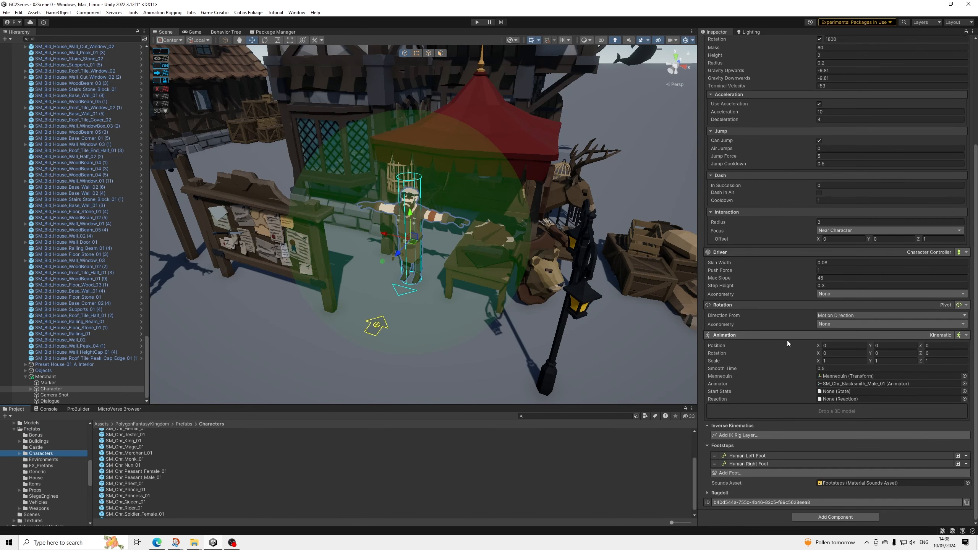
pyautogui.moveTo(129, 453); pyautogui.dragTo(841, 411)
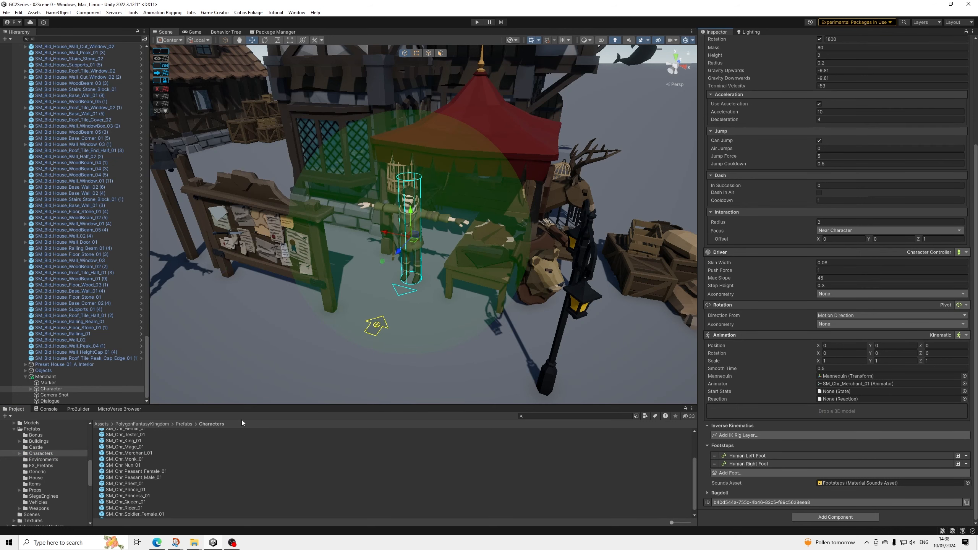
# Step: Assign the PolygonFantasyKingdom_Mat_01_A 1 material to the SM_Chr_Merchant_01 mesh inside the Character's Mannequin
pyautogui.click(31, 389)
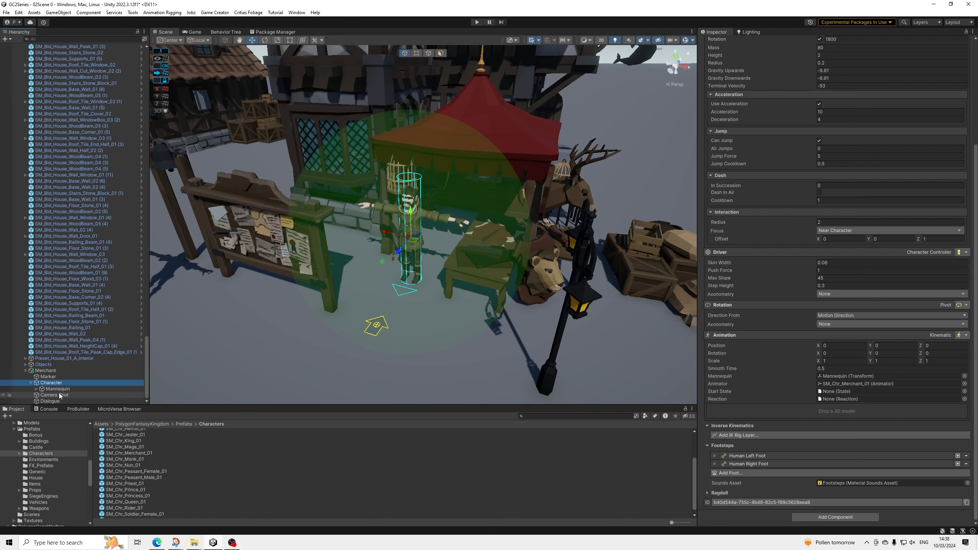
pyautogui.click(37, 389)
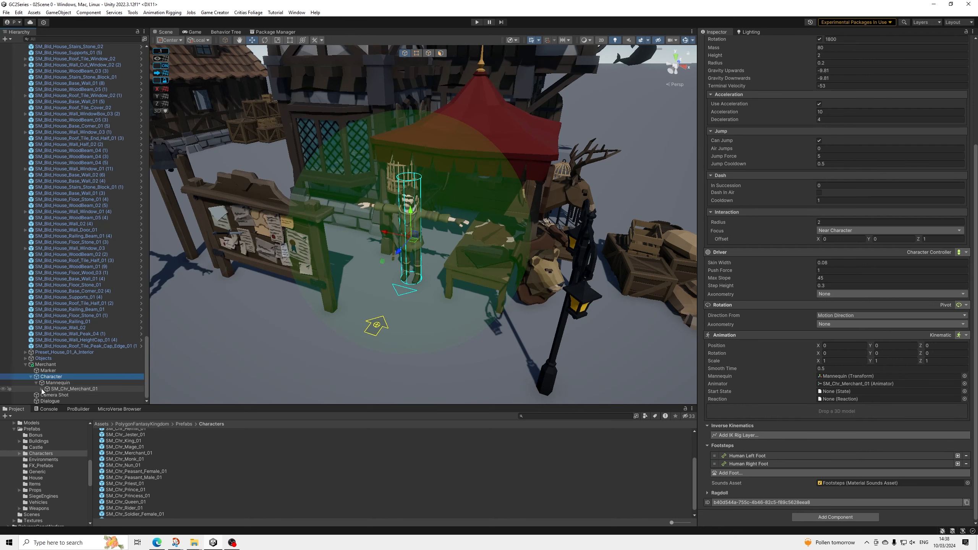
pyautogui.click(46, 388)
pyautogui.click(87, 393)
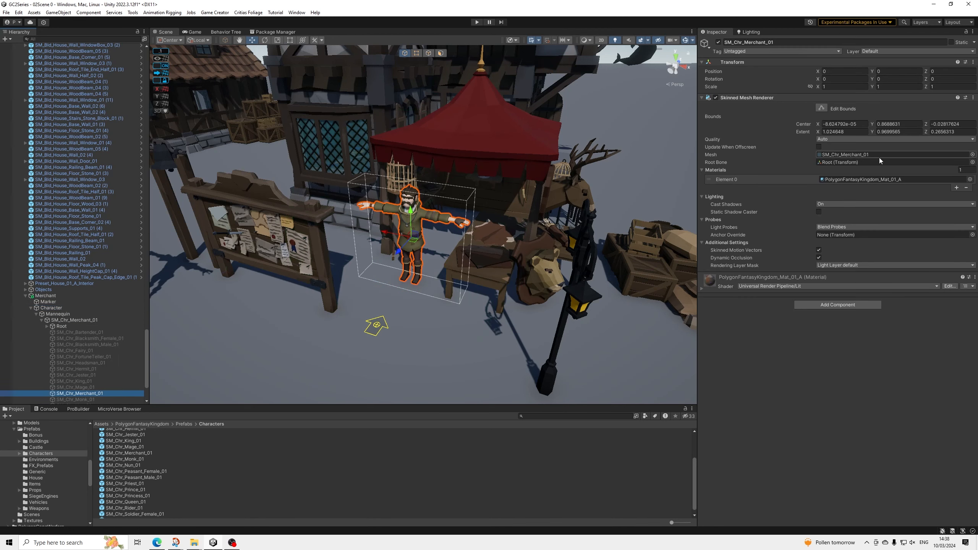
pyautogui.click(970, 179)
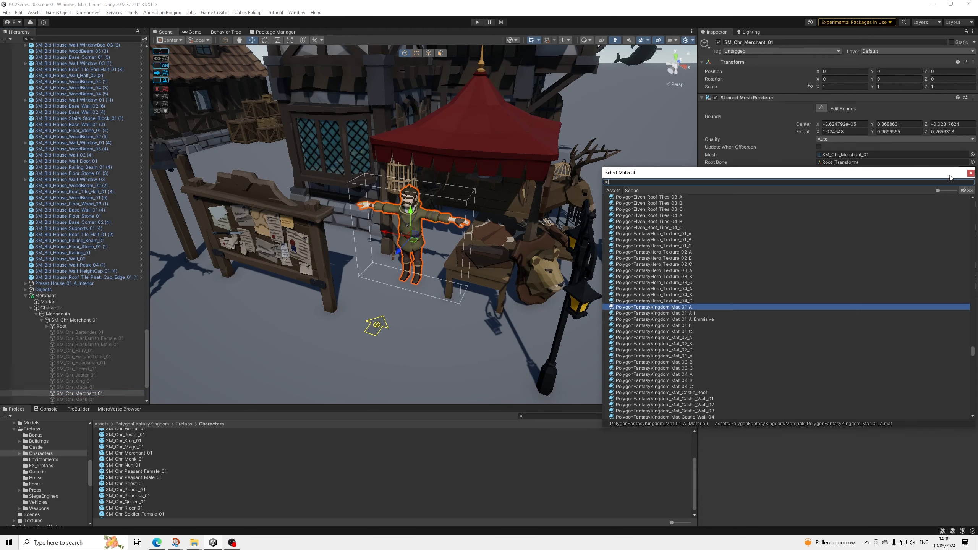
pyautogui.click(383, 202)
pyautogui.scroll(3, 383, 202)
pyautogui.scroll(4, 383, 202)
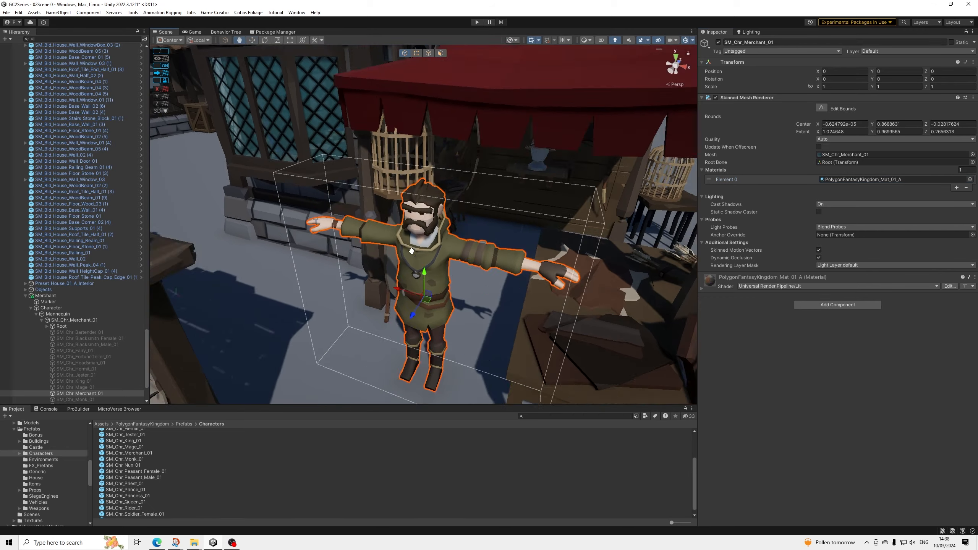
pyautogui.moveTo(398, 246); pyautogui.dragTo(382, 180, button='middle')
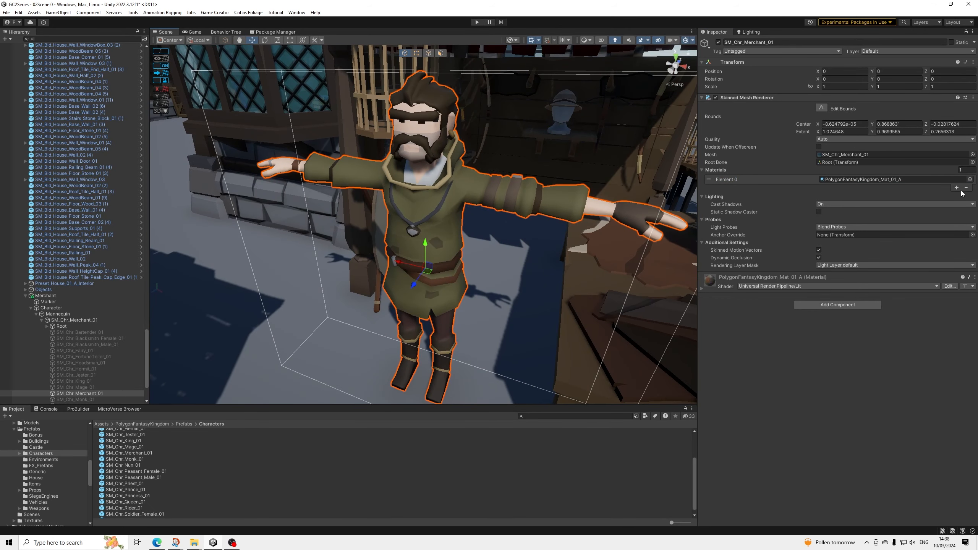
pyautogui.click(970, 179)
pyautogui.press('Down')
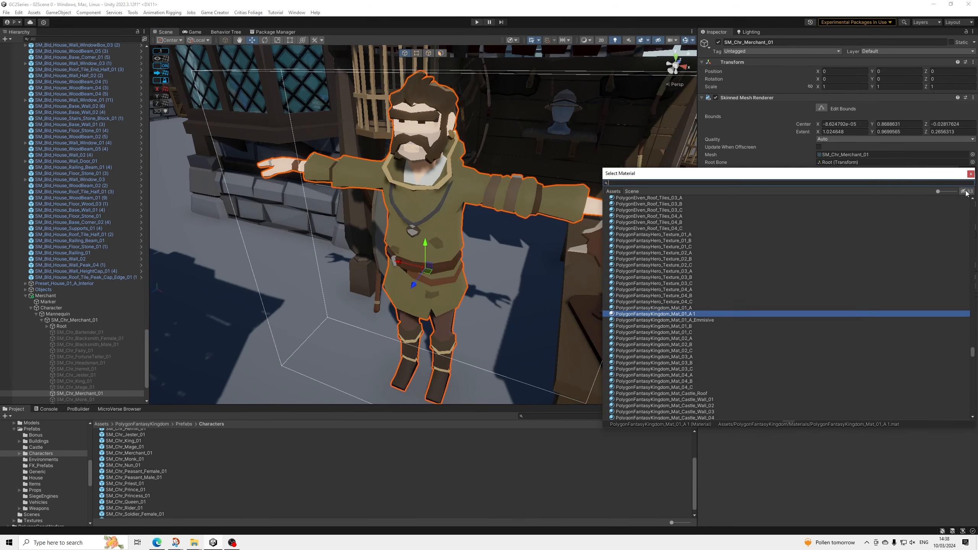
pyautogui.press('Return')
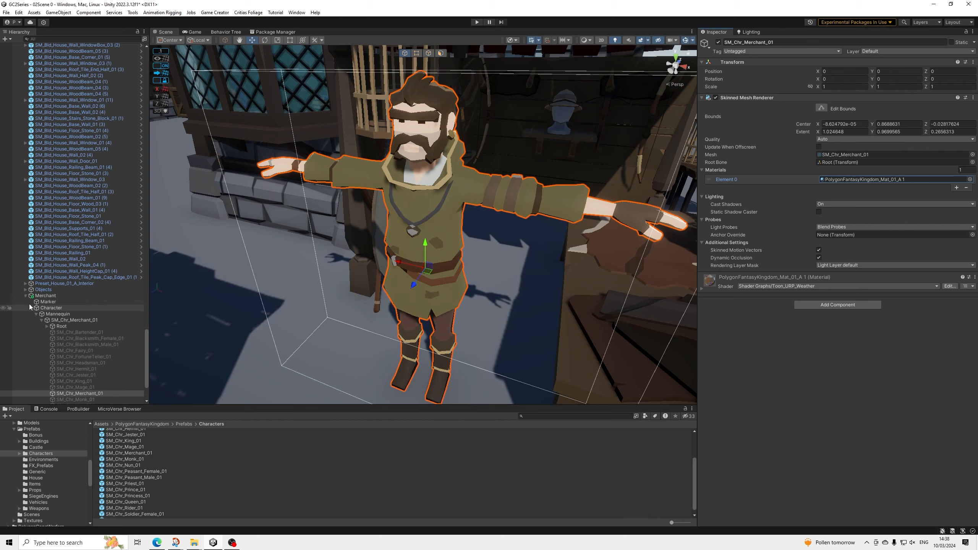
# Step: Collapse the Shop object in the hierarchy, clear the selection and save the scene
pyautogui.scroll(6, 25, 298)
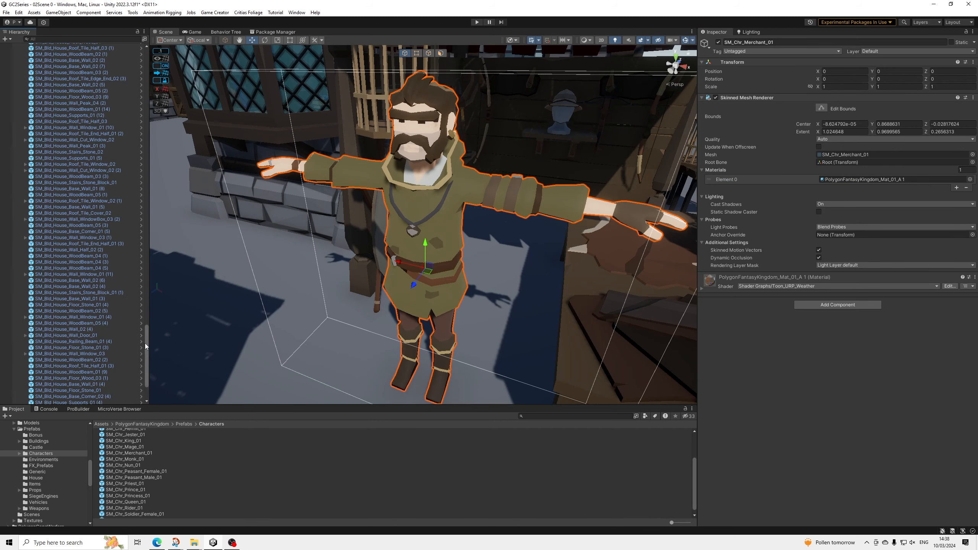
pyautogui.moveTo(146, 347); pyautogui.dragTo(145, 62)
pyautogui.click(19, 266)
pyautogui.click(62, 305)
pyautogui.scroll(-2, 270, 293)
pyautogui.keyDown('alt'); pyautogui.moveTo(269, 301); pyautogui.dragTo(233, 277); pyautogui.keyUp('alt')
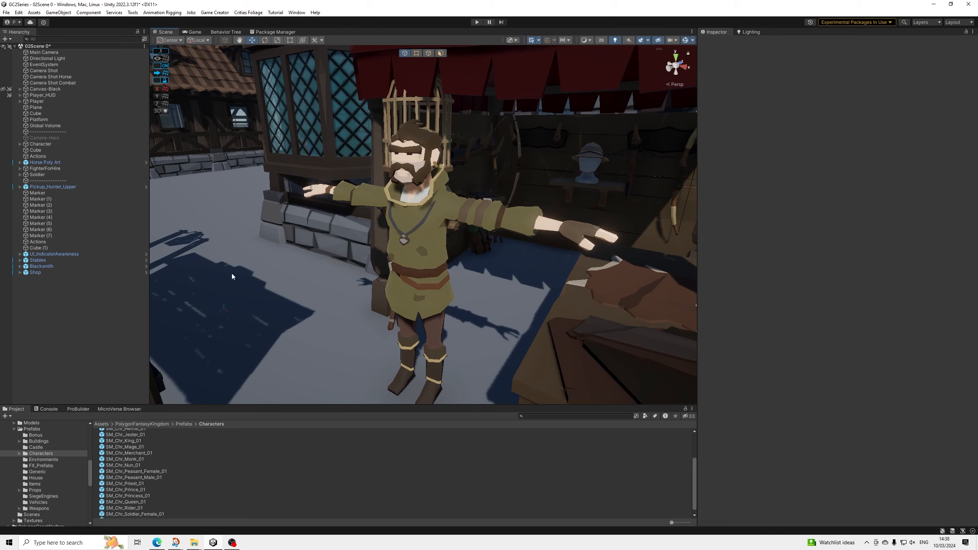
pyautogui.click(63, 305)
pyautogui.click(6, 12)
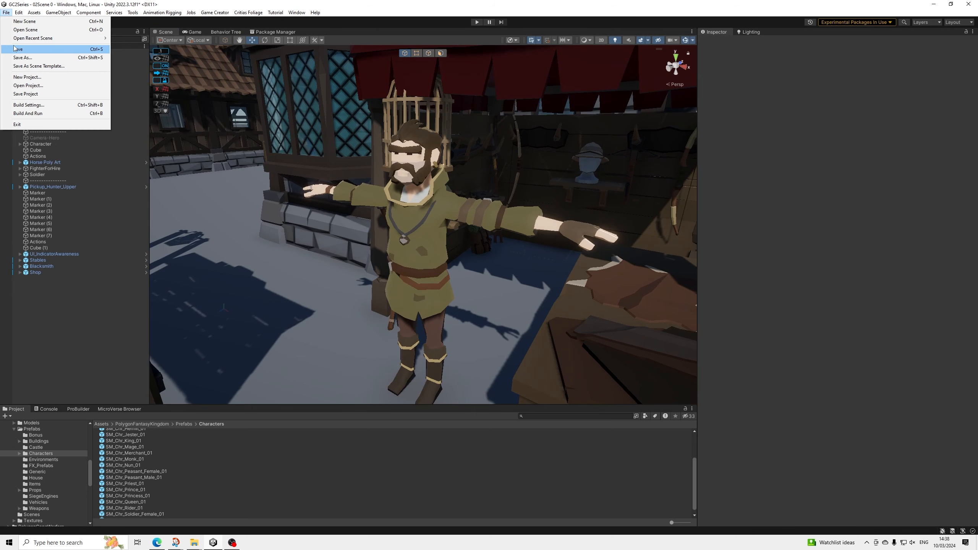
pyautogui.click(23, 49)
# Step: Try to select FighterForHire together with the quest board next to the market stall
pyautogui.keyDown('alt'); pyautogui.moveTo(268, 140); pyautogui.dragTo(416, 231); pyautogui.keyUp('alt')
pyautogui.scroll(-12, 457, 268)
pyautogui.keyDown('alt'); pyautogui.moveTo(457, 268); pyautogui.dragTo(405, 287); pyautogui.keyUp('alt')
pyautogui.scroll(-3, 405, 287)
pyautogui.moveTo(399, 286); pyautogui.dragTo(479, 288, button='middle')
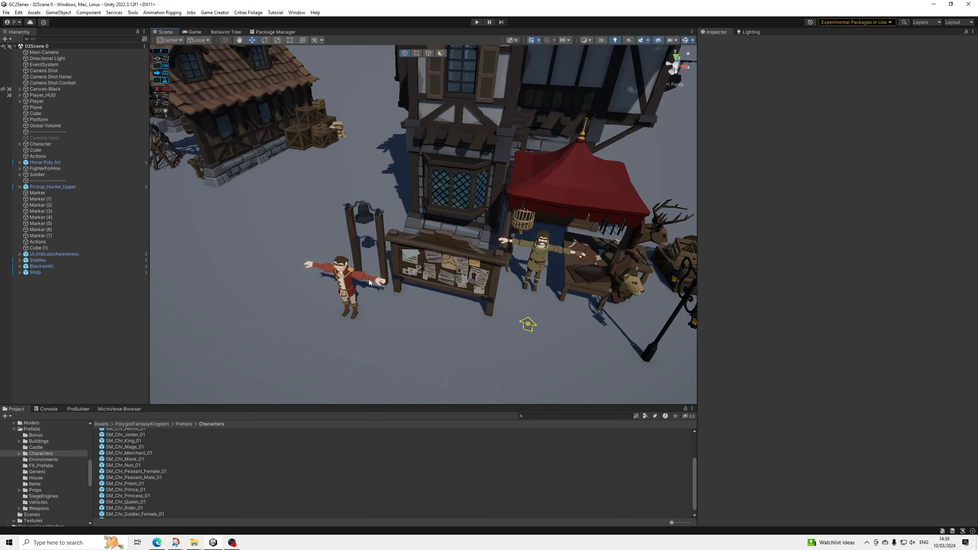
pyautogui.click(44, 169)
pyautogui.keyDown('shift'); pyautogui.click(450, 247); pyautogui.keyUp('shift')
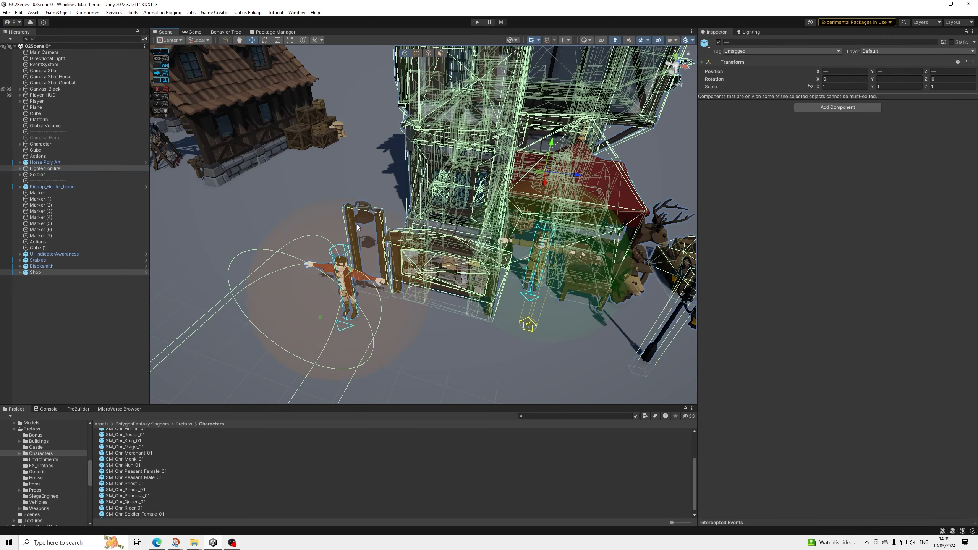
pyautogui.keyDown('shift'); pyautogui.click(441, 247); pyautogui.keyUp('shift')
pyautogui.keyDown('shift'); pyautogui.click(448, 245); pyautogui.keyUp('shift')
# Step: Select the quest board, the small bell and FighterForHire together, leaving out the separate bell body
pyautogui.click(448, 243)
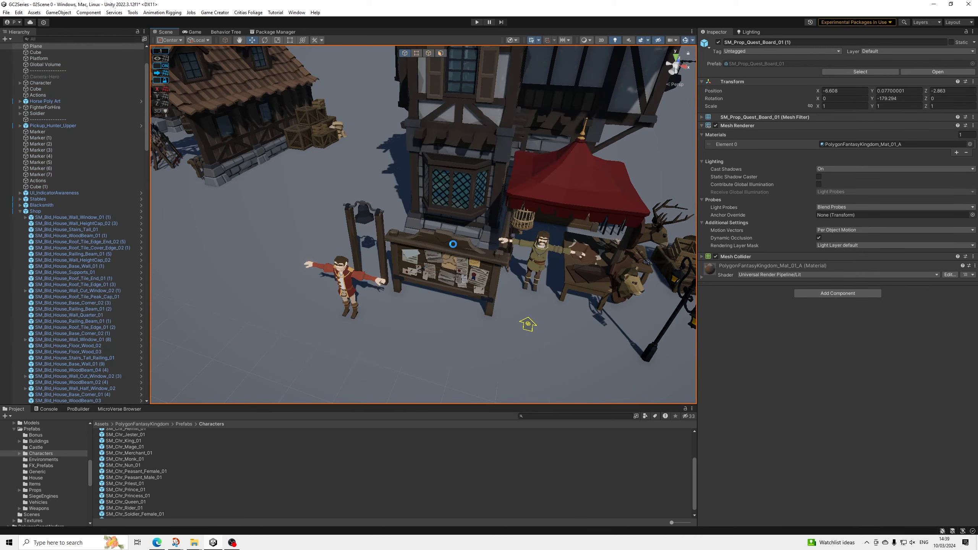
pyautogui.click(453, 245)
pyautogui.keyDown('alt'); pyautogui.moveTo(429, 242); pyautogui.dragTo(444, 269); pyautogui.keyUp('alt')
pyautogui.click(444, 270)
pyautogui.click(423, 273)
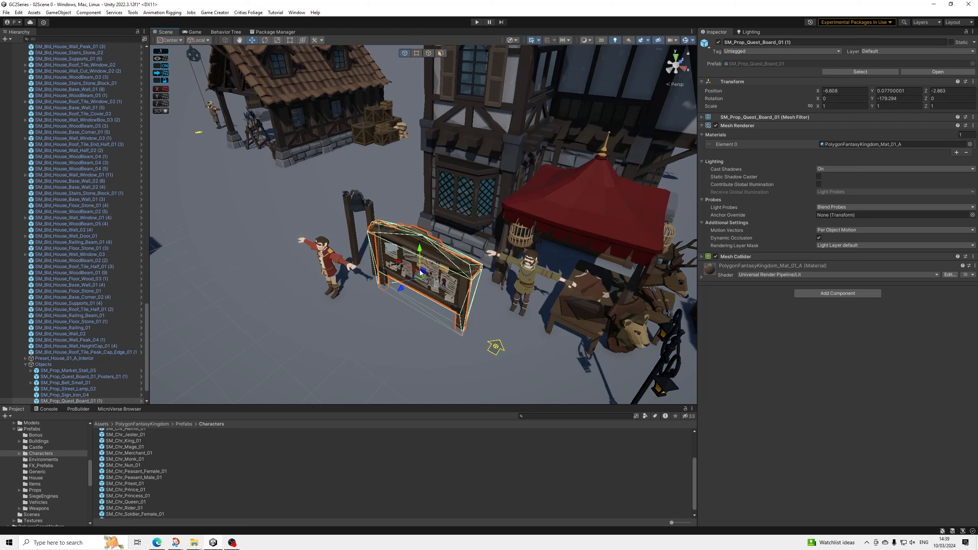
pyautogui.keyDown('shift'); pyautogui.click(367, 213); pyautogui.keyUp('shift')
pyautogui.keyDown('shift'); pyautogui.click(359, 200); pyautogui.keyUp('shift')
pyautogui.keyDown('shift'); pyautogui.click(356, 201); pyautogui.keyUp('shift')
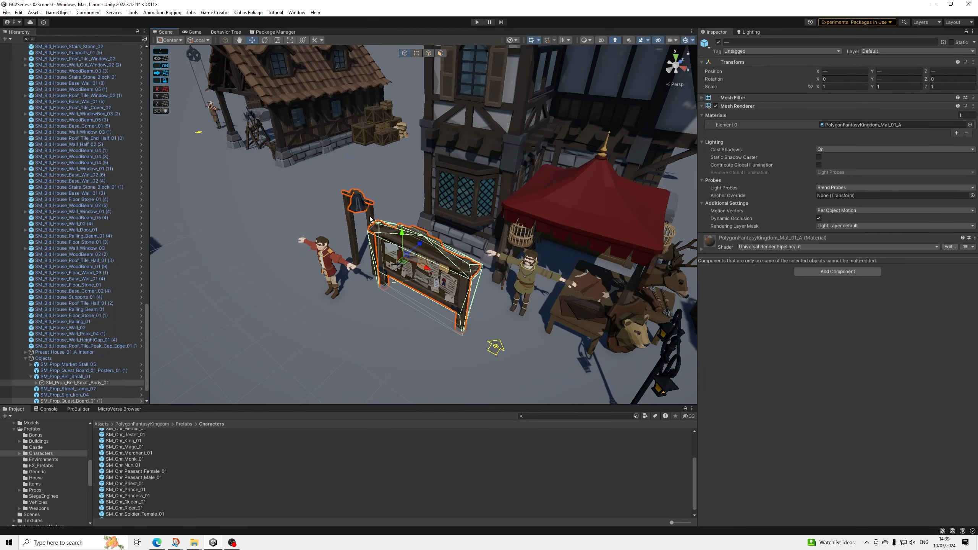
pyautogui.keyDown('ctrl'); pyautogui.click(85, 378); pyautogui.keyUp('ctrl')
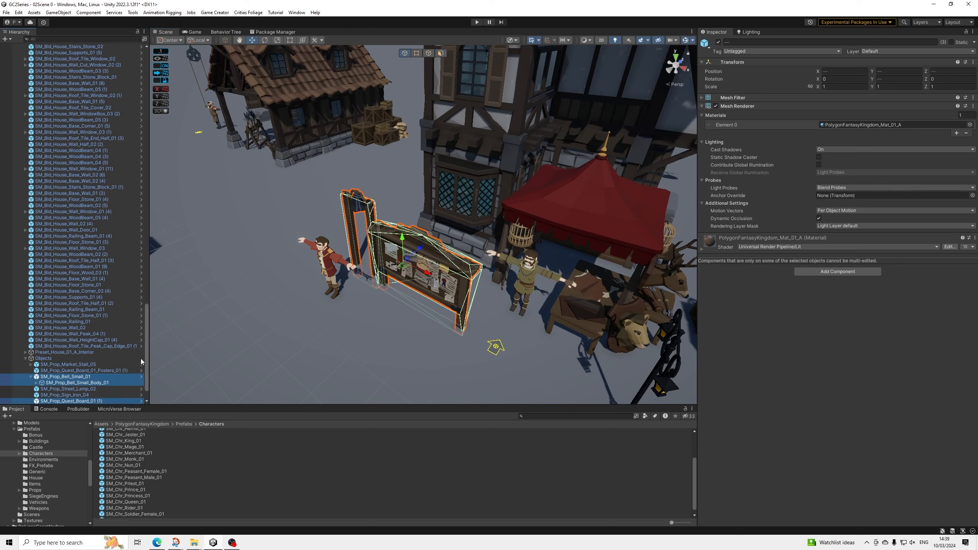
pyautogui.keyDown('ctrl'); pyautogui.click(43, 384); pyautogui.keyUp('ctrl')
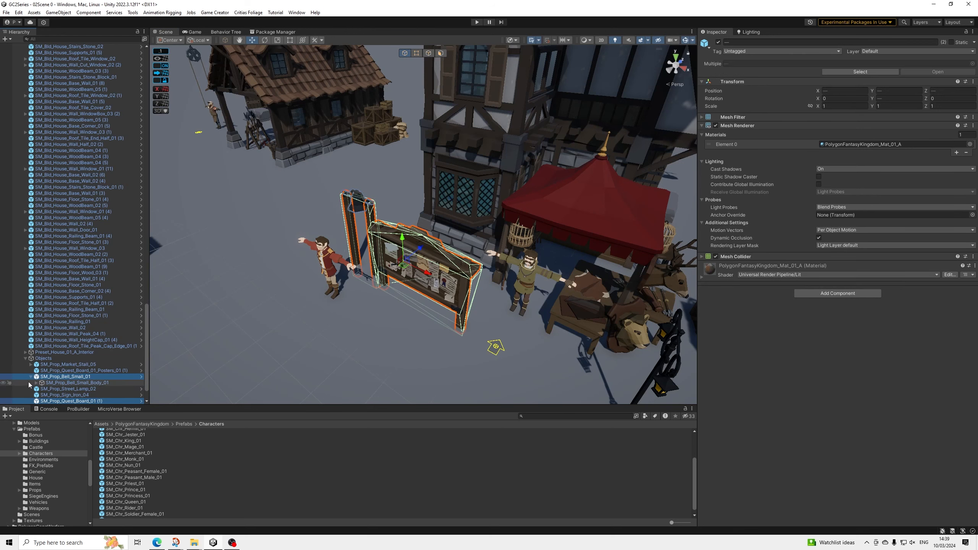
pyautogui.click(31, 376)
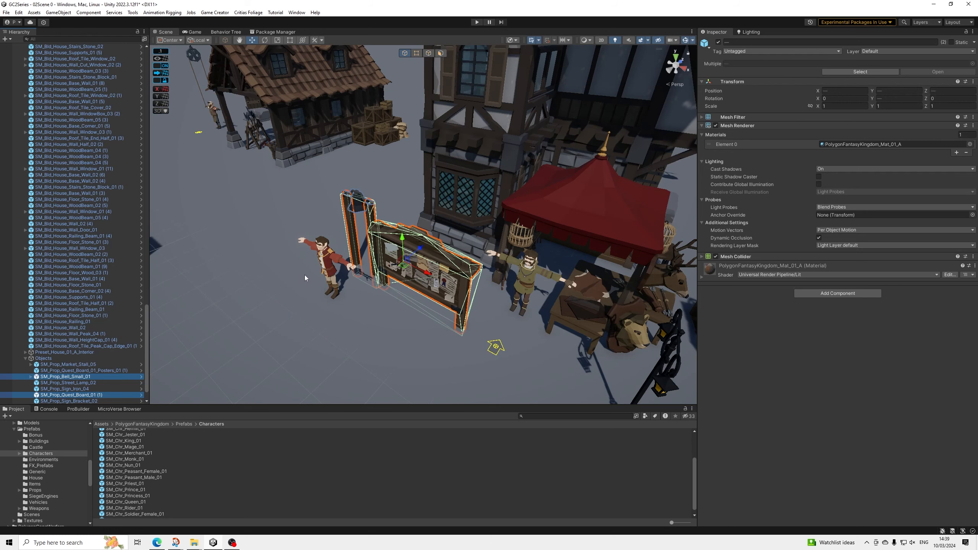
pyautogui.keyDown('ctrl'); pyautogui.click(322, 251); pyautogui.keyUp('ctrl')
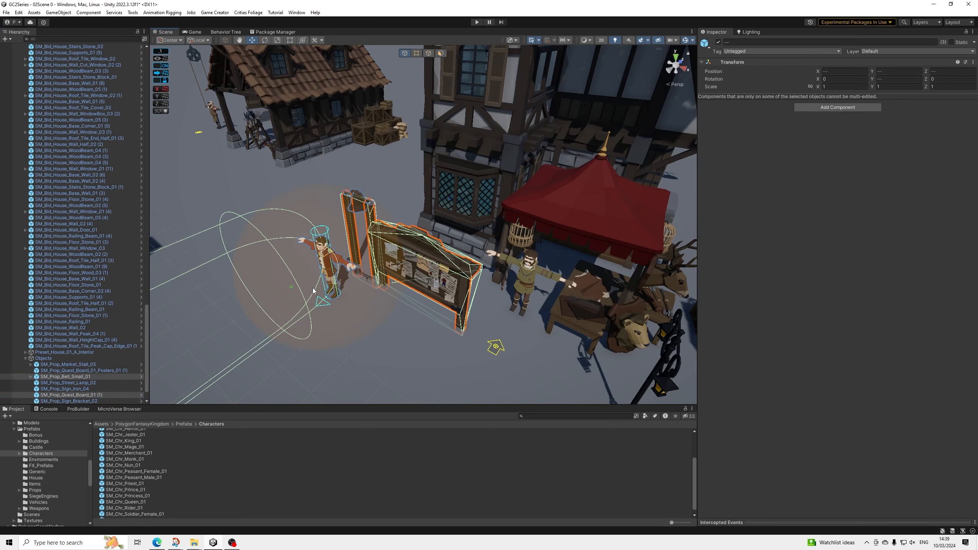
# Step: Try to move the selected quest board, bell and FighterForHire farther from the market stall
pyautogui.scroll(-3, 313, 291)
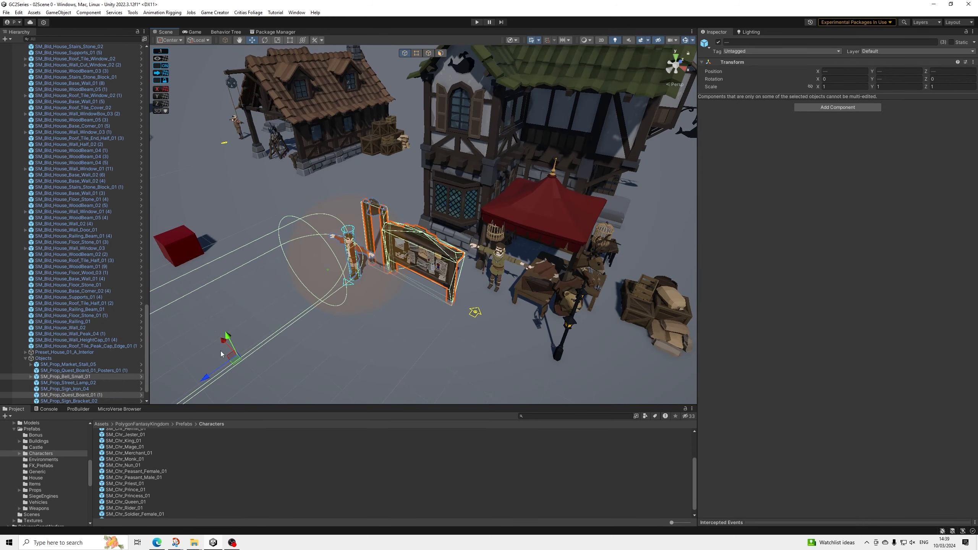
pyautogui.moveTo(227, 349); pyautogui.dragTo(194, 313)
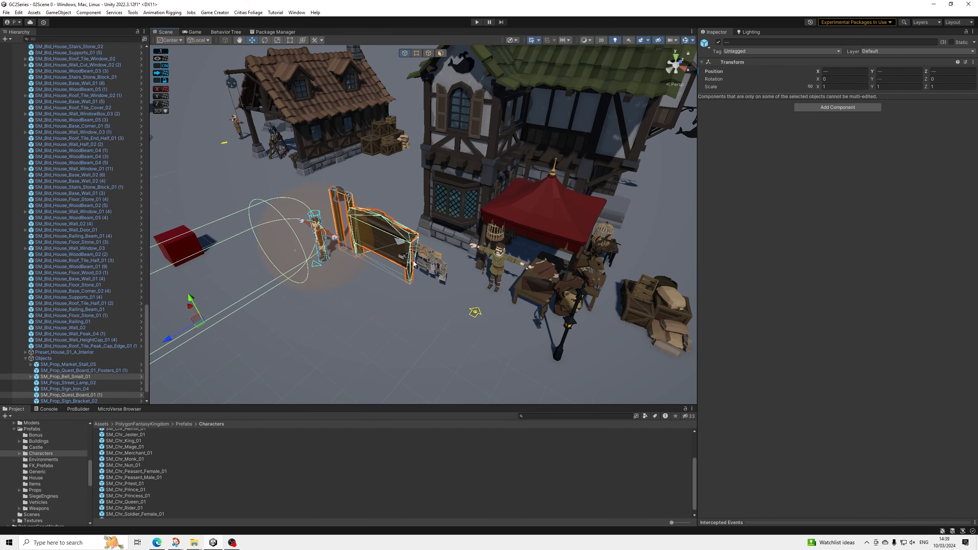
pyautogui.hotkey('ctrl', 'z')
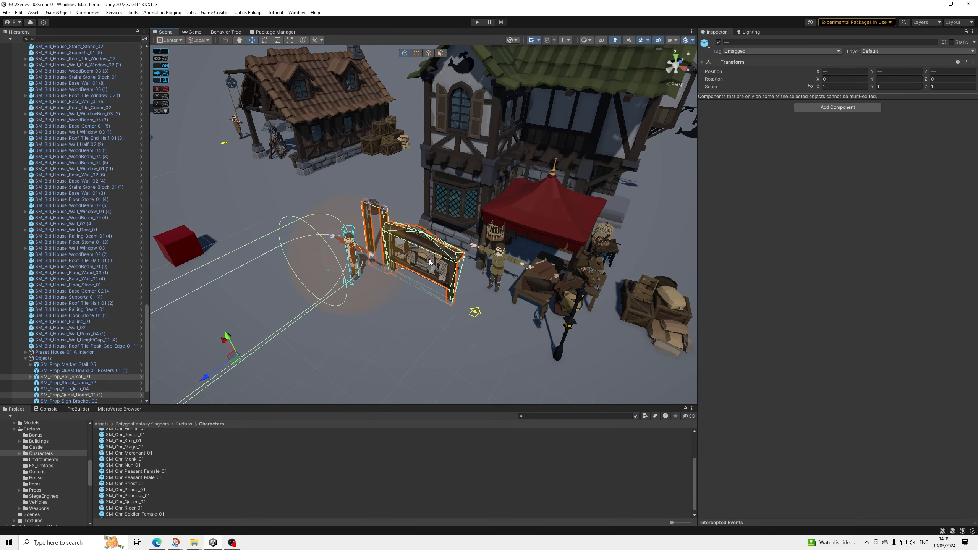
# Step: Add the quest board's posters to the selection and move the whole group farther from the market stall
pyautogui.scroll(-3, 86, 360)
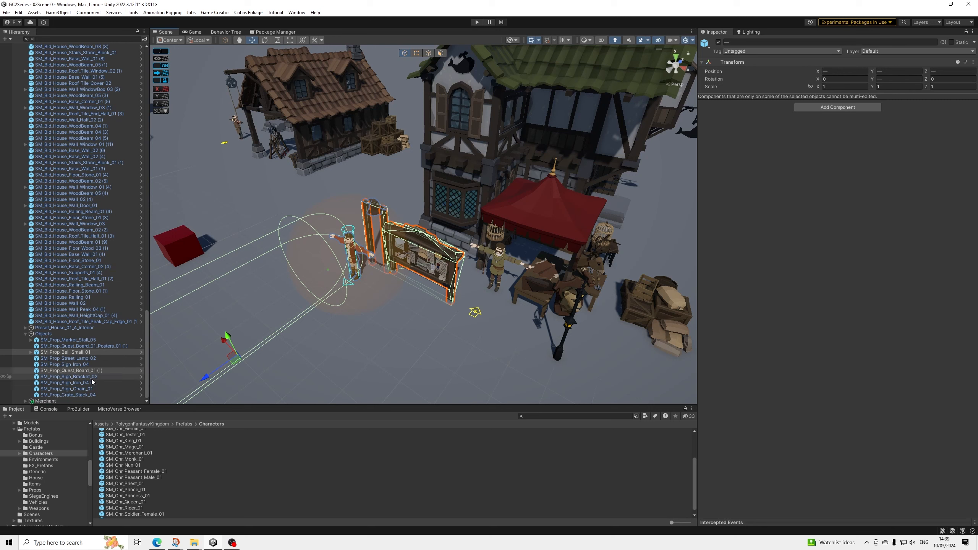
pyautogui.keyDown('ctrl'); pyautogui.click(91, 377); pyautogui.keyUp('ctrl')
pyautogui.keyDown('ctrl'); pyautogui.click(91, 377); pyautogui.keyUp('ctrl')
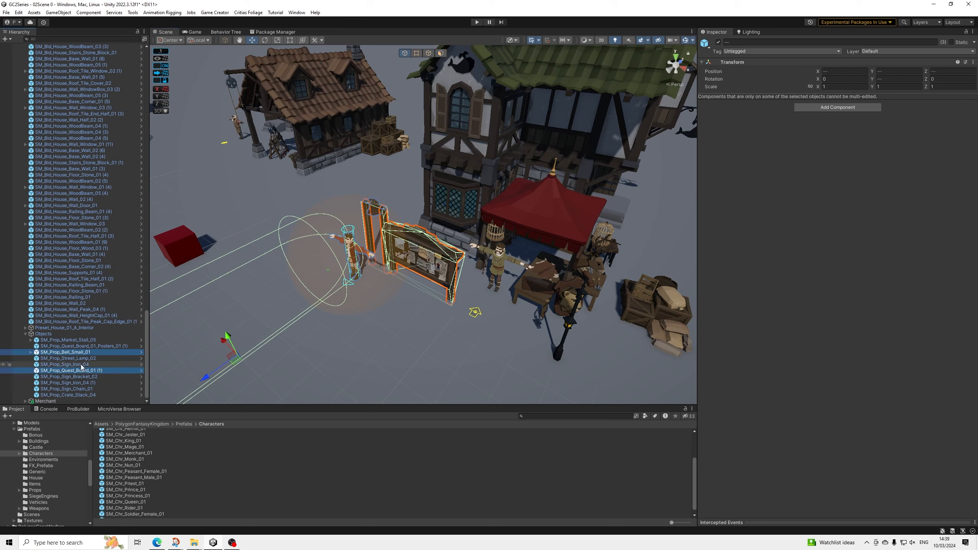
pyautogui.keyDown('ctrl'); pyautogui.click(77, 346); pyautogui.keyUp('ctrl')
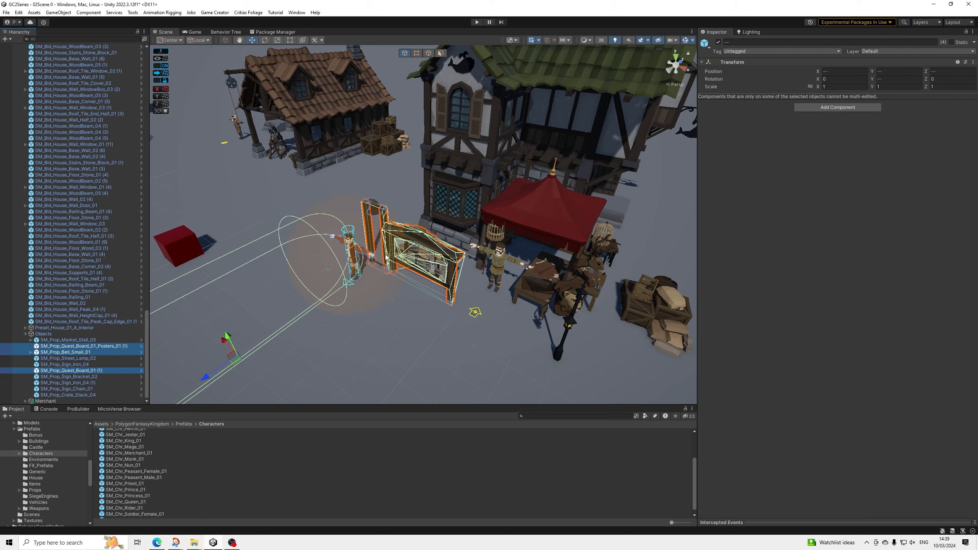
pyautogui.moveTo(224, 343); pyautogui.dragTo(159, 294)
pyautogui.moveTo(190, 293); pyautogui.dragTo(301, 319, button='middle')
pyautogui.moveTo(306, 327); pyautogui.dragTo(335, 304)
# Step: Collapse the Shop and Blacksmith objects in the hierarchy, clear the selection and save the scene
pyautogui.keyDown('alt'); pyautogui.moveTo(313, 147); pyautogui.dragTo(293, 63); pyautogui.keyUp('alt')
pyautogui.click(294, 63)
pyautogui.moveTo(305, 192); pyautogui.dragTo(264, 186, button='middle')
pyautogui.keyDown('alt'); pyautogui.moveTo(303, 195); pyautogui.dragTo(420, 270); pyautogui.keyUp('alt')
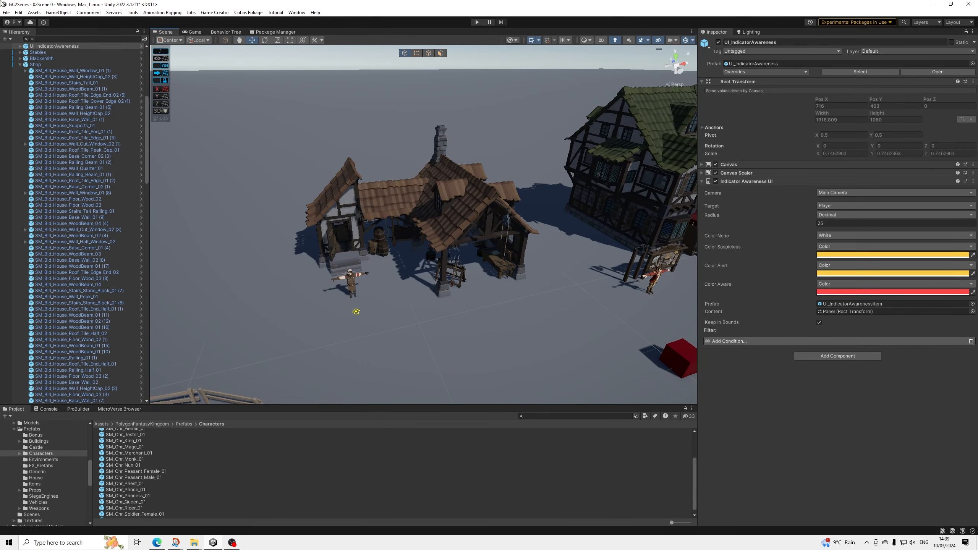
pyautogui.click(20, 58)
pyautogui.click(18, 61)
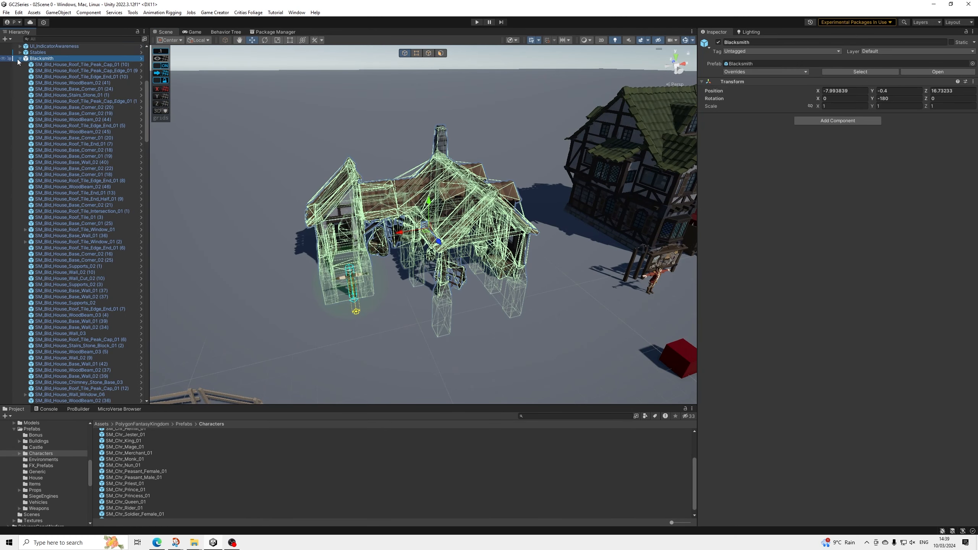
pyautogui.click(19, 59)
pyautogui.click(21, 65)
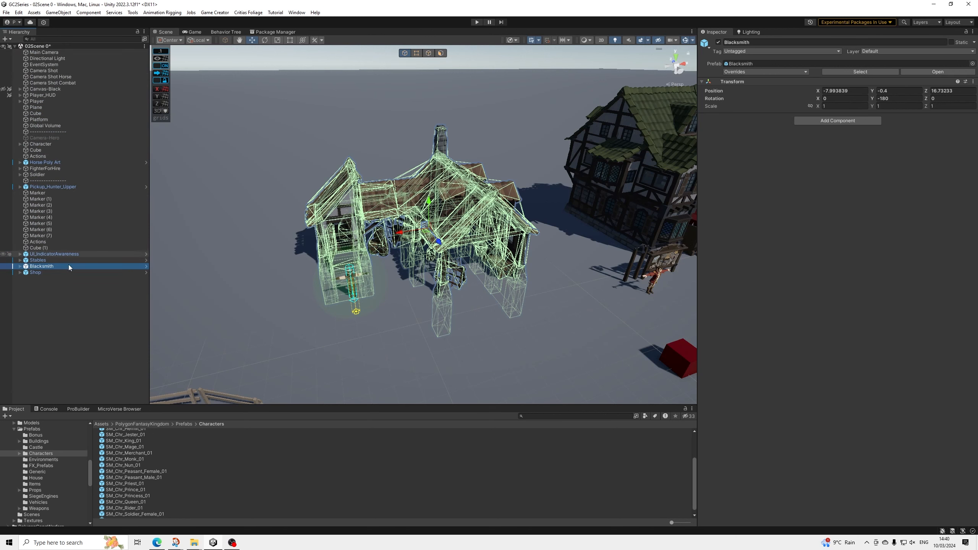
pyautogui.click(78, 308)
pyautogui.click(6, 12)
pyautogui.click(23, 50)
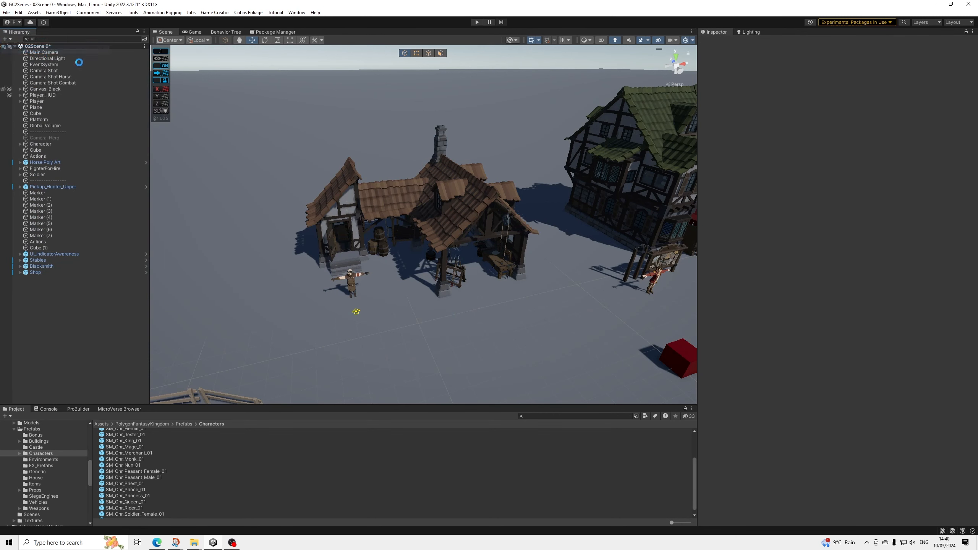
# Step: Examine the forge and the tool-covered workbench inside the blacksmith building
pyautogui.scroll(-3, 427, 159)
pyautogui.moveTo(399, 177); pyautogui.dragTo(298, 149, button='middle')
pyautogui.moveTo(431, 208); pyautogui.dragTo(457, 234, button='right')
pyautogui.press('s')
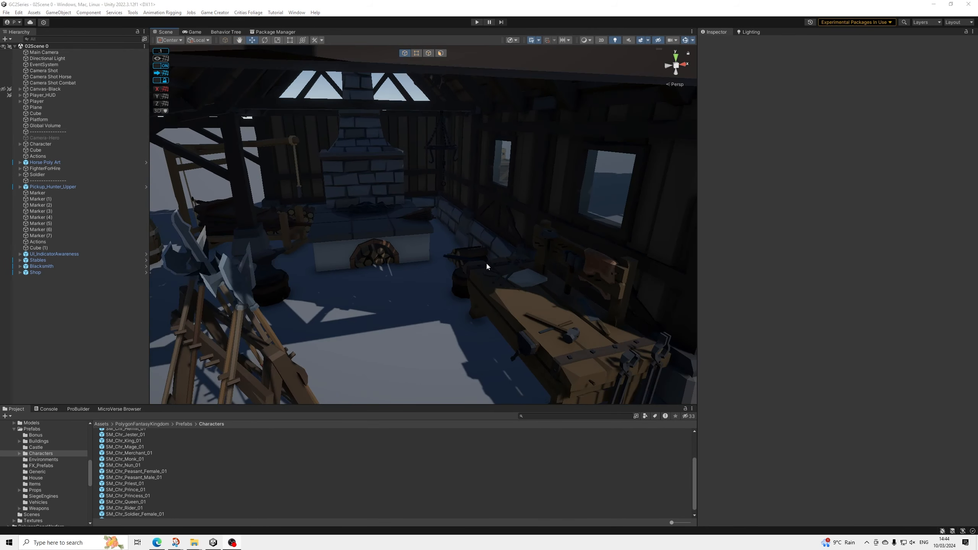
pyautogui.moveTo(486, 261); pyautogui.dragTo(520, 295, button='right')
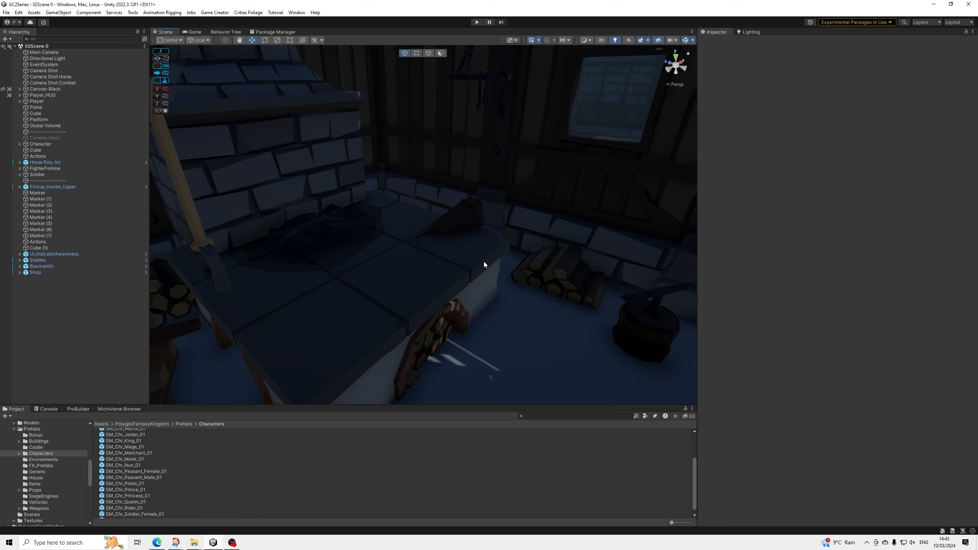
pyautogui.moveTo(484, 264); pyautogui.dragTo(431, 270, button='right')
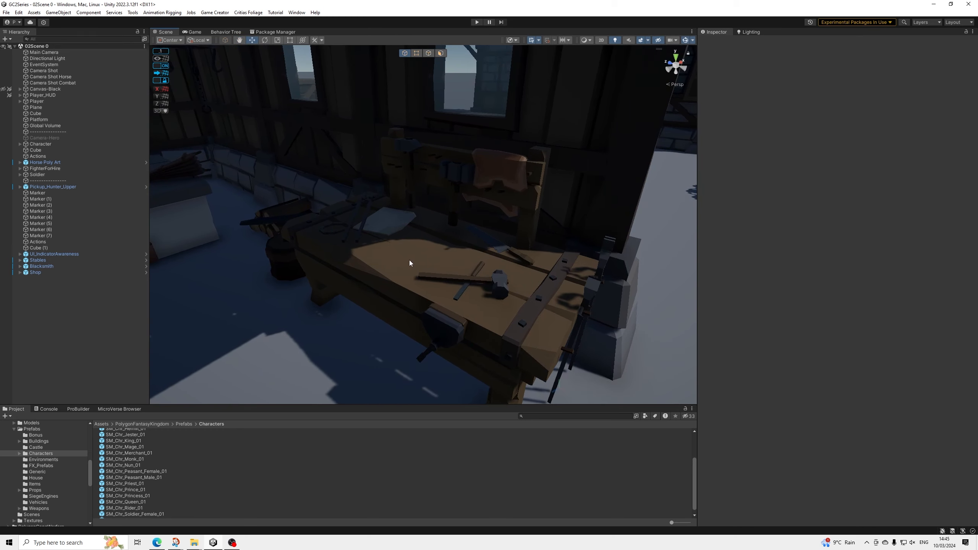
# Step: Duplicate the Merchant inside Shop and take the copy out to the top level of the scene hierarchy
pyautogui.click(19, 273)
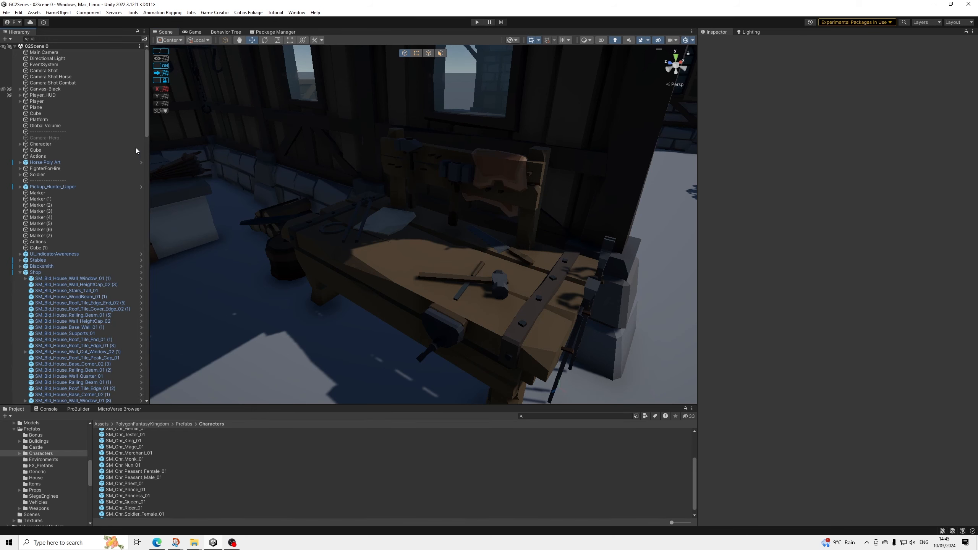
pyautogui.moveTo(148, 127); pyautogui.dragTo(163, 293)
pyautogui.moveTo(162, 130); pyautogui.dragTo(152, 411)
pyautogui.rightClick(47, 402)
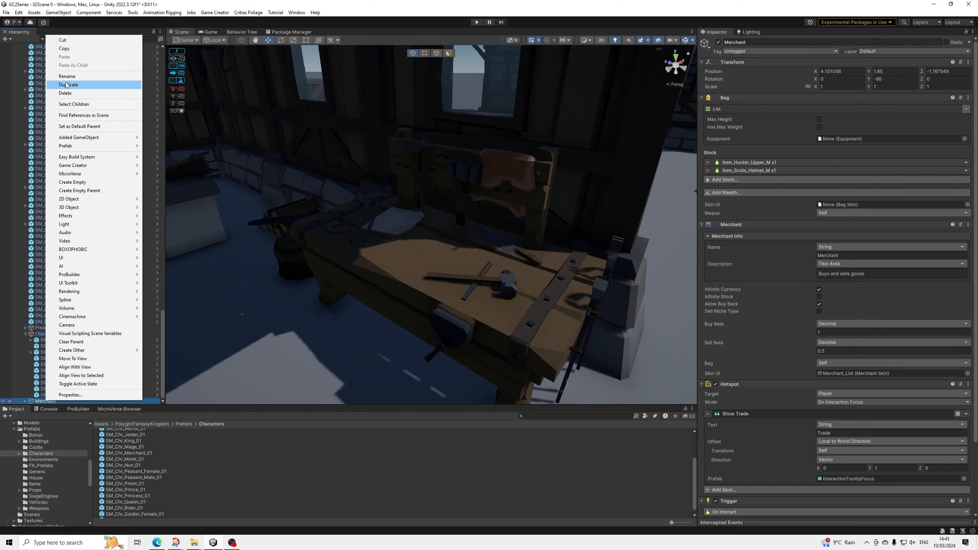
pyautogui.click(66, 85)
pyautogui.press('f')
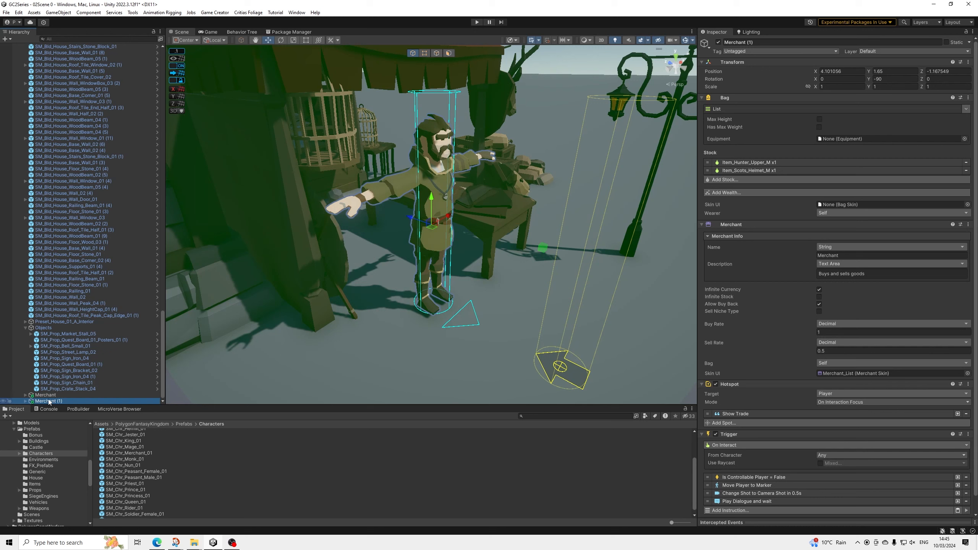
pyautogui.click(26, 328)
pyautogui.moveTo(85, 25); pyautogui.dragTo(23, 200)
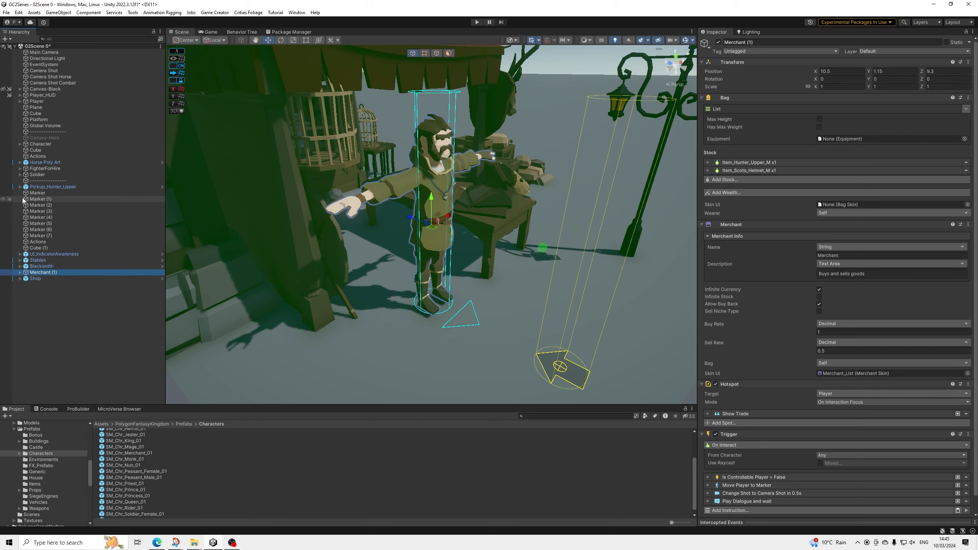
# Step: Move Merchant (1) from the market stall to the blacksmith's workbench, at about X -3.9 and Z 13
pyautogui.doubleClick(43, 272)
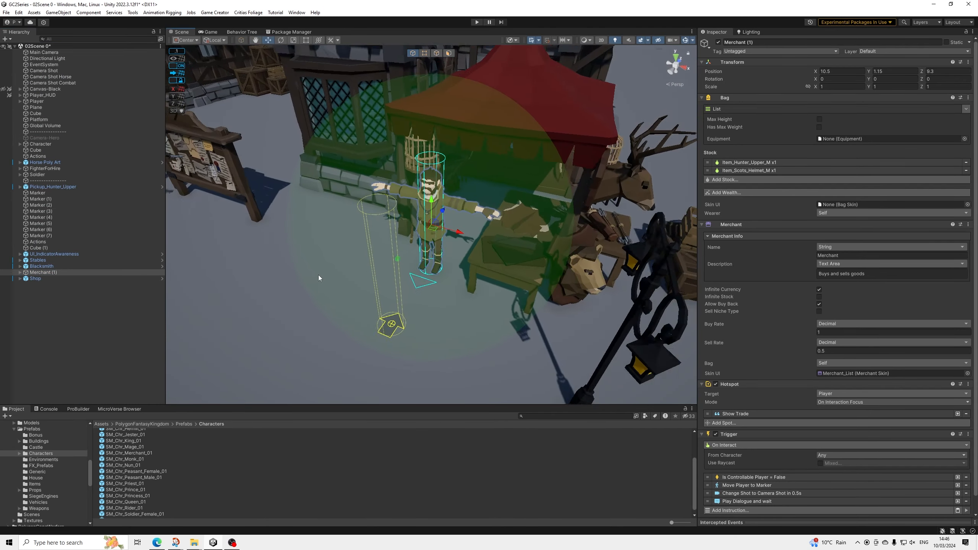
pyautogui.moveTo(318, 275); pyautogui.dragTo(524, 287, button='right')
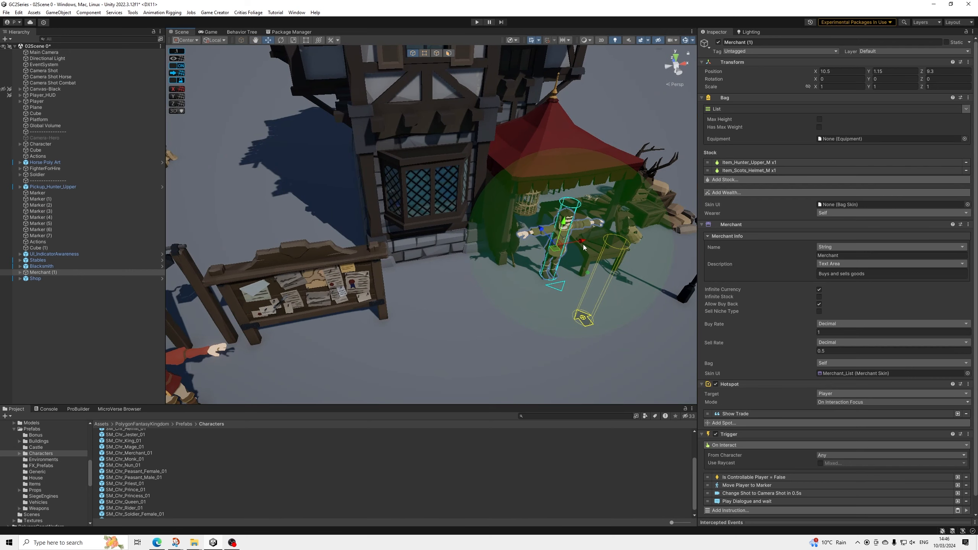
pyautogui.moveTo(581, 243); pyautogui.dragTo(349, 280)
pyautogui.moveTo(349, 280); pyautogui.dragTo(574, 258, button='middle')
pyautogui.moveTo(574, 258); pyautogui.dragTo(278, 292)
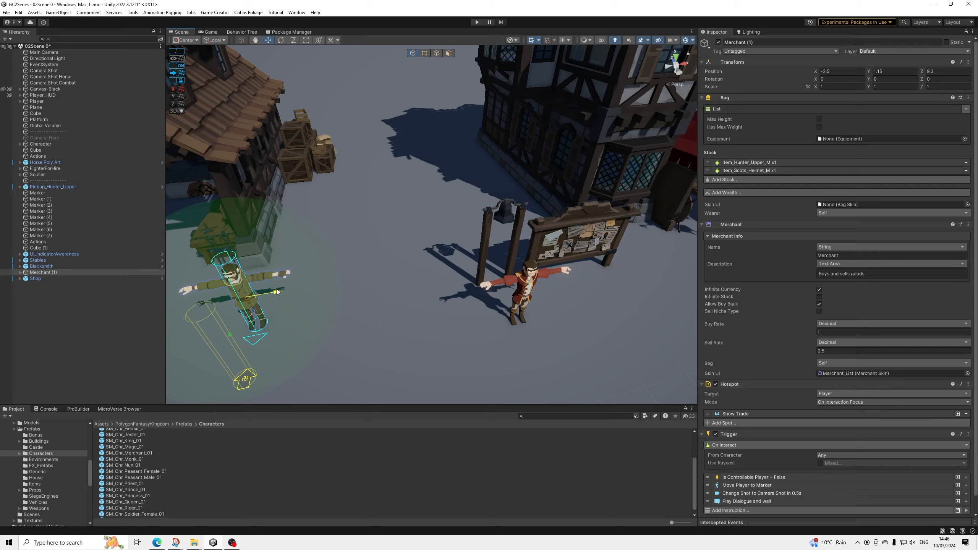
pyautogui.moveTo(277, 292); pyautogui.dragTo(526, 288, button='right')
pyautogui.moveTo(474, 246); pyautogui.dragTo(358, 235)
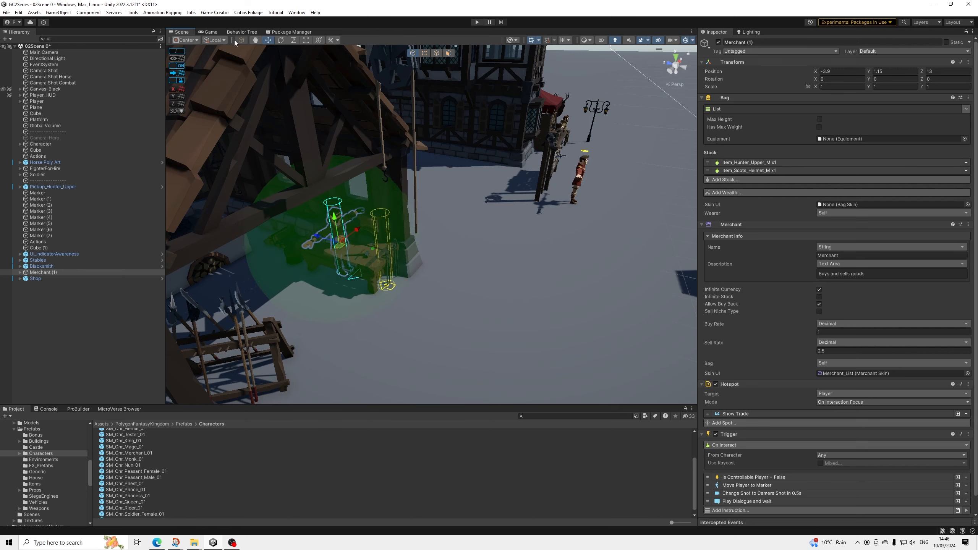
# Step: Rotate Merchant (1) to 90 degrees around Y so that its back is to the workbench
pyautogui.click(281, 40)
pyautogui.moveTo(346, 264); pyautogui.dragTo(250, 258)
pyautogui.scroll(2, 385, 236)
pyautogui.press('f')
pyautogui.keyDown('alt'); pyautogui.moveTo(382, 235); pyautogui.dragTo(449, 250); pyautogui.keyUp('alt')
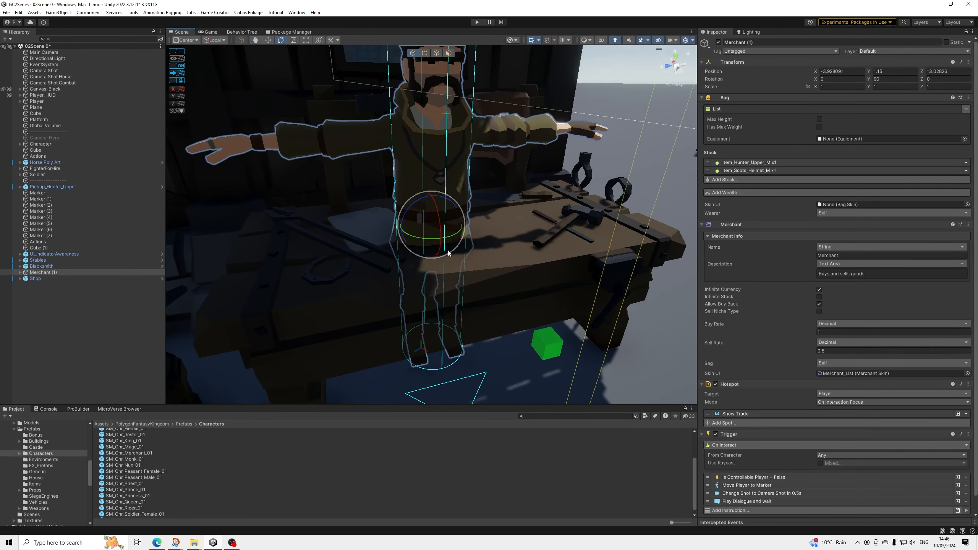
pyautogui.scroll(-3, 466, 248)
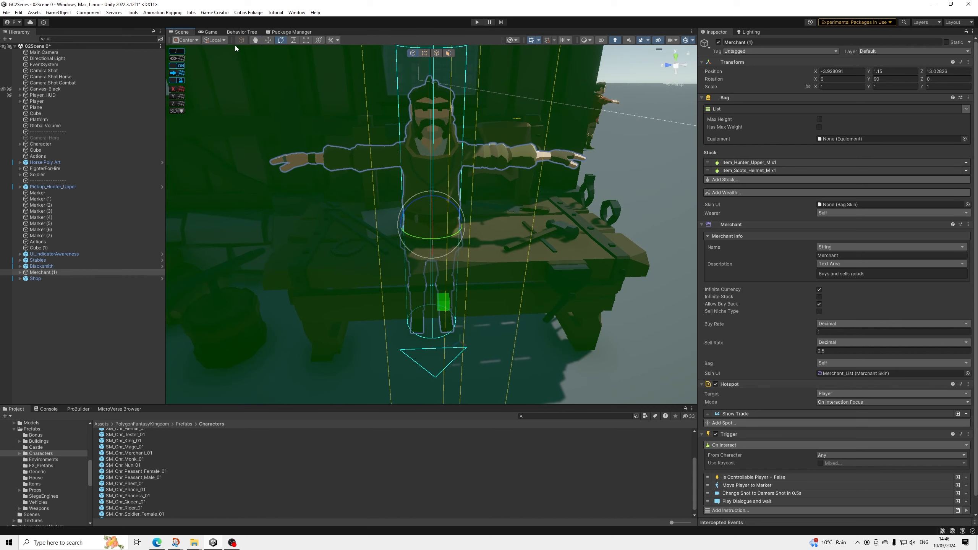
# Step: Shift Merchant (1) slightly along the workbench to Z 12.9
pyautogui.click(266, 41)
pyautogui.moveTo(465, 224); pyautogui.dragTo(480, 224)
pyautogui.scroll(-2, 563, 235)
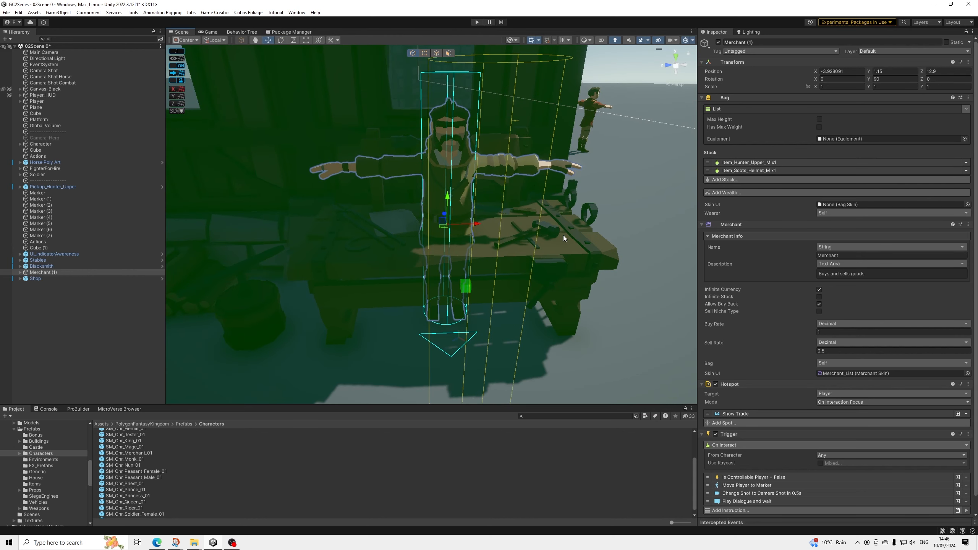
pyautogui.keyDown('alt'); pyautogui.moveTo(561, 234); pyautogui.dragTo(459, 246); pyautogui.keyUp('alt')
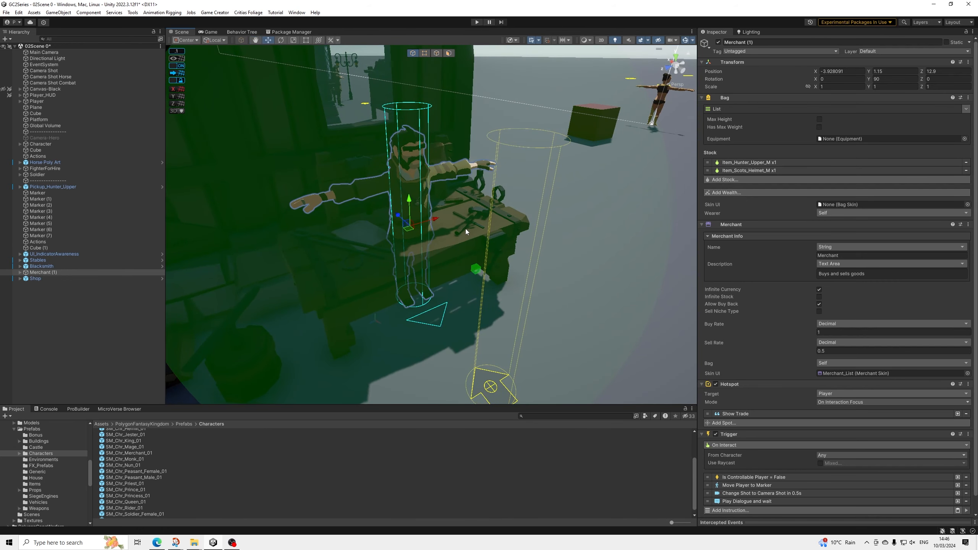
pyautogui.keyDown('alt'); pyautogui.moveTo(460, 223); pyautogui.dragTo(447, 226); pyautogui.keyUp('alt')
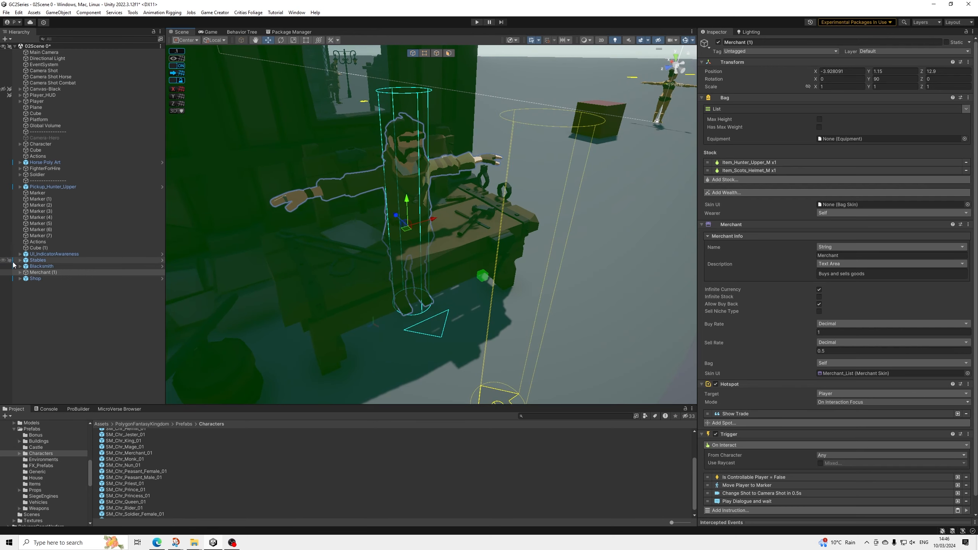
# Step: Place Merchant (1) below Shop in the hierarchy and rename it CraftWeapons
pyautogui.moveTo(41, 273); pyautogui.dragTo(42, 283)
pyautogui.click(763, 45)
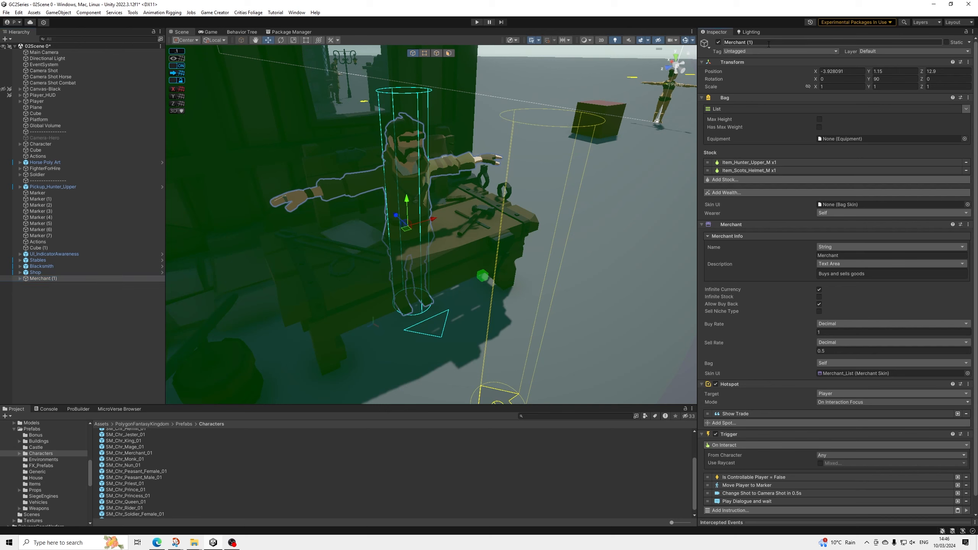
pyautogui.write('CraftWeapons')
pyautogui.press('Return')
# Step: Remove the Bag and Merchant components from CraftWeapons and delete the Play Dialogue and wait instruction from its Trigger
pyautogui.click(968, 98)
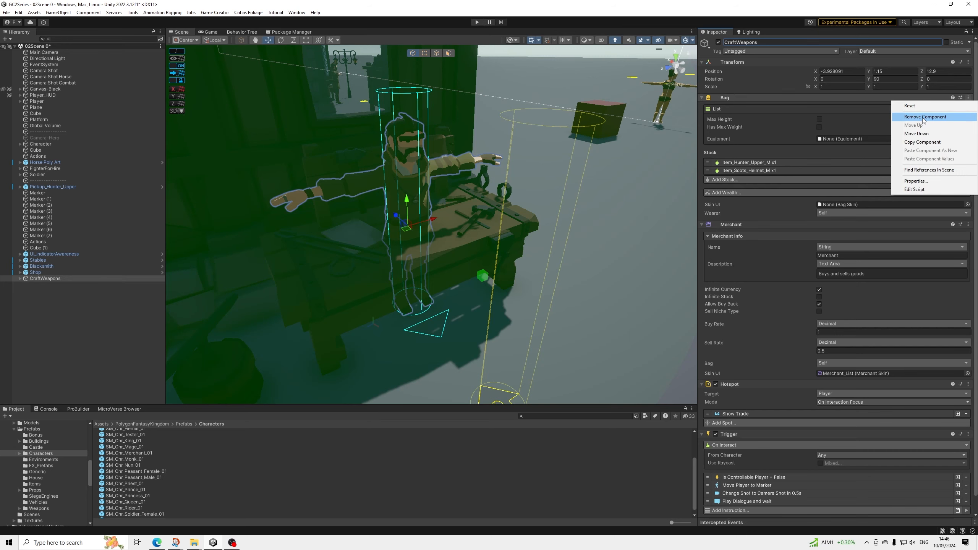
pyautogui.click(925, 117)
pyautogui.click(971, 98)
pyautogui.click(926, 117)
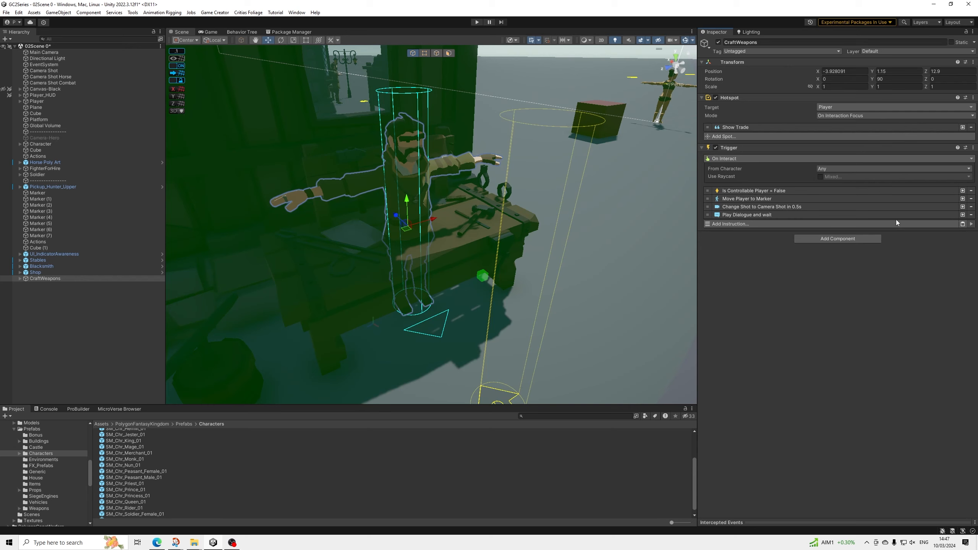
pyautogui.click(971, 215)
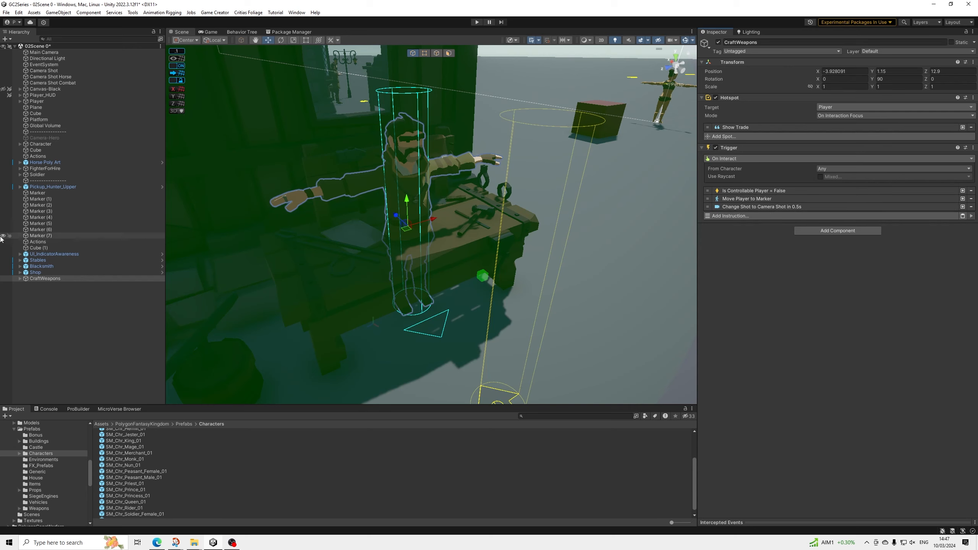
# Step: Copy the Change Shot instruction from the On Finish list of the Dialogue's Nevermind line and paste it at the end of CraftWeapons' Trigger
pyautogui.click(20, 278)
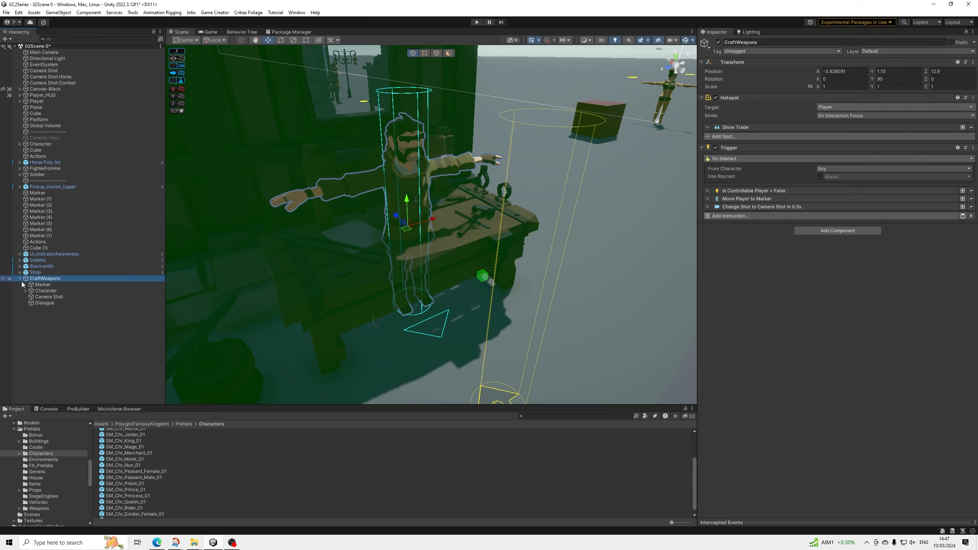
pyautogui.click(42, 303)
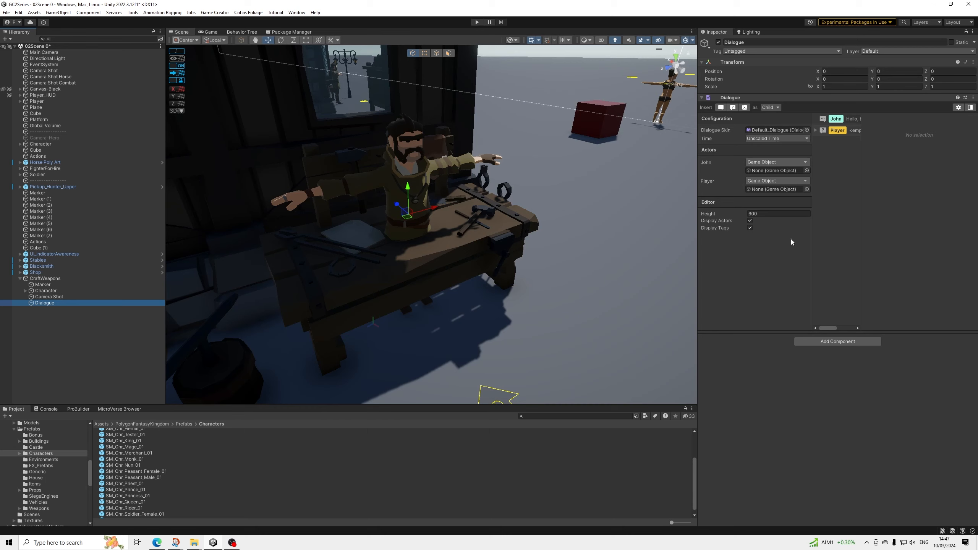
pyautogui.click(815, 130)
pyautogui.click(842, 153)
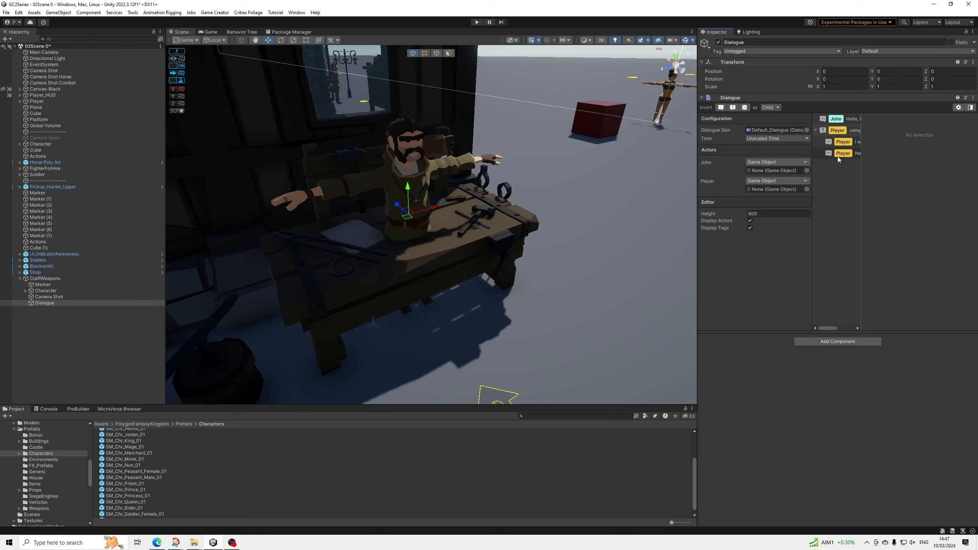
pyautogui.rightClick(894, 286)
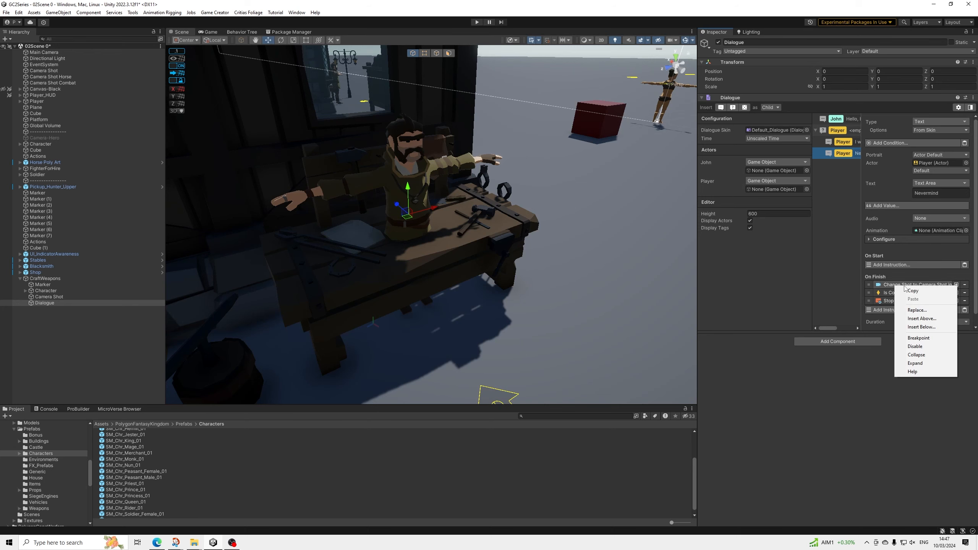
pyautogui.click(904, 291)
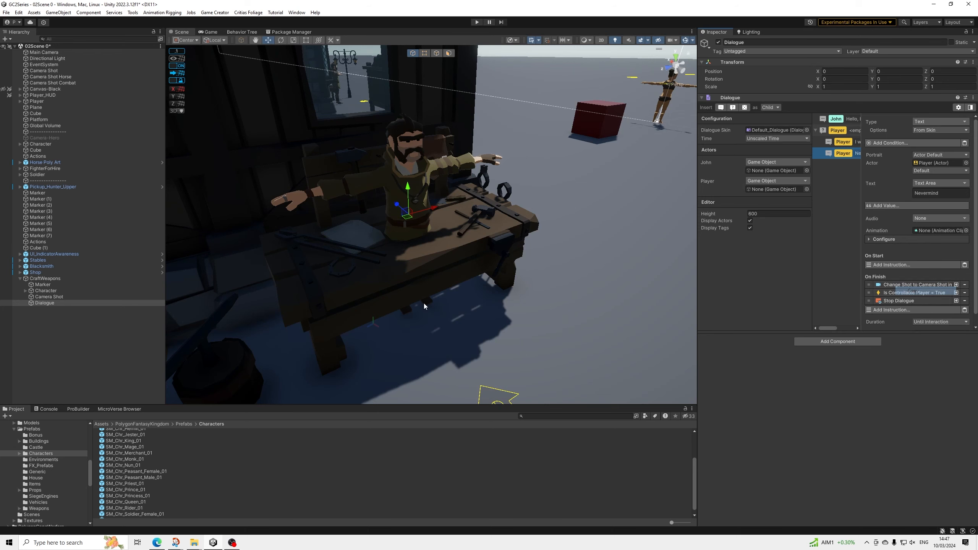
pyautogui.click(49, 280)
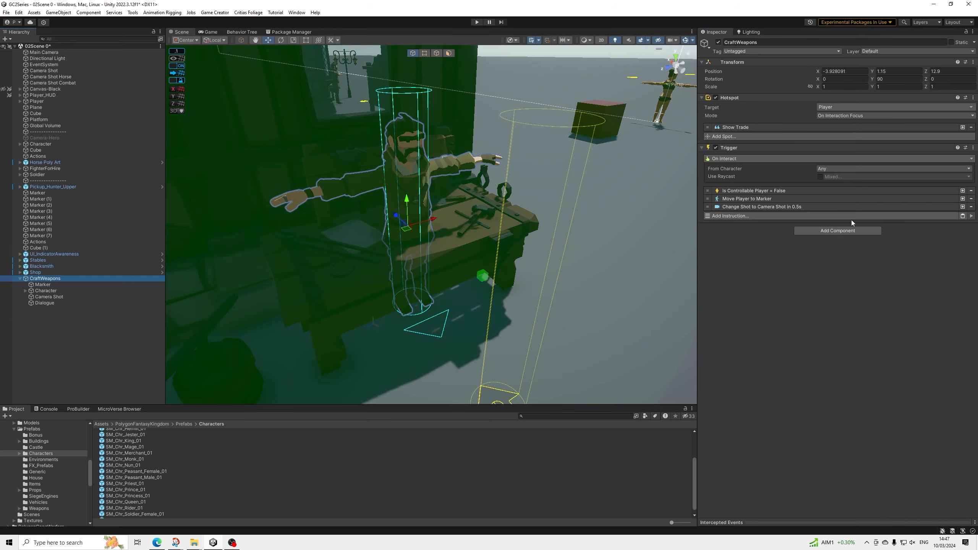
pyautogui.click(963, 217)
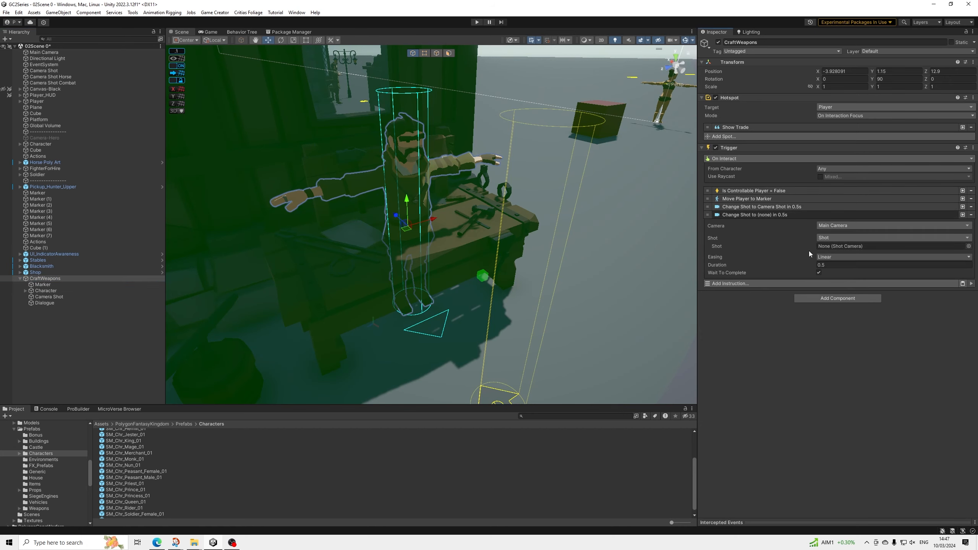
# Step: Assign the scene's main Camera Shot as the shot of the pasted Change Shot instruction
pyautogui.click(54, 72)
pyautogui.moveTo(54, 72); pyautogui.dragTo(849, 246)
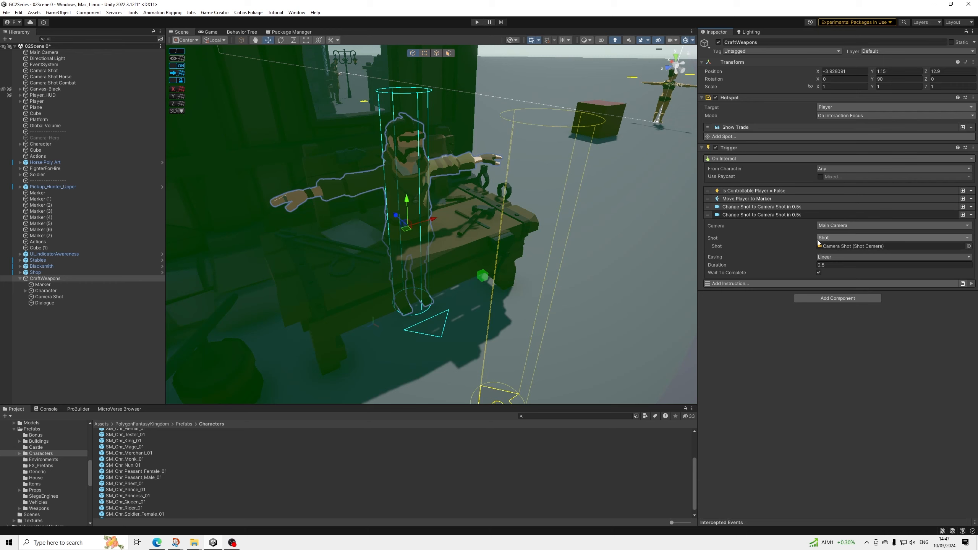
pyautogui.click(746, 213)
# Step: Delete the Dialogue and Character child objects from CraftWeapons
pyautogui.click(43, 303)
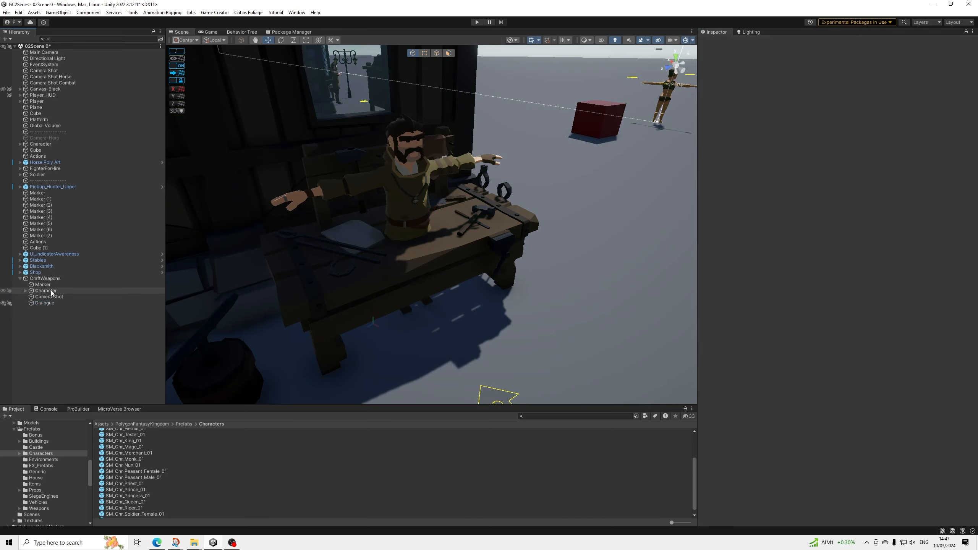
pyautogui.press('Delete')
pyautogui.click(42, 279)
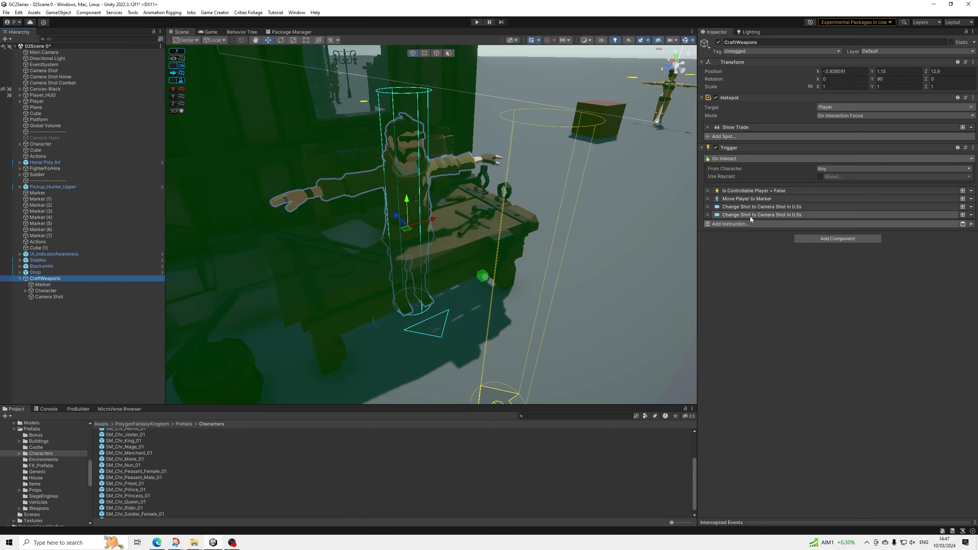
pyautogui.click(54, 290)
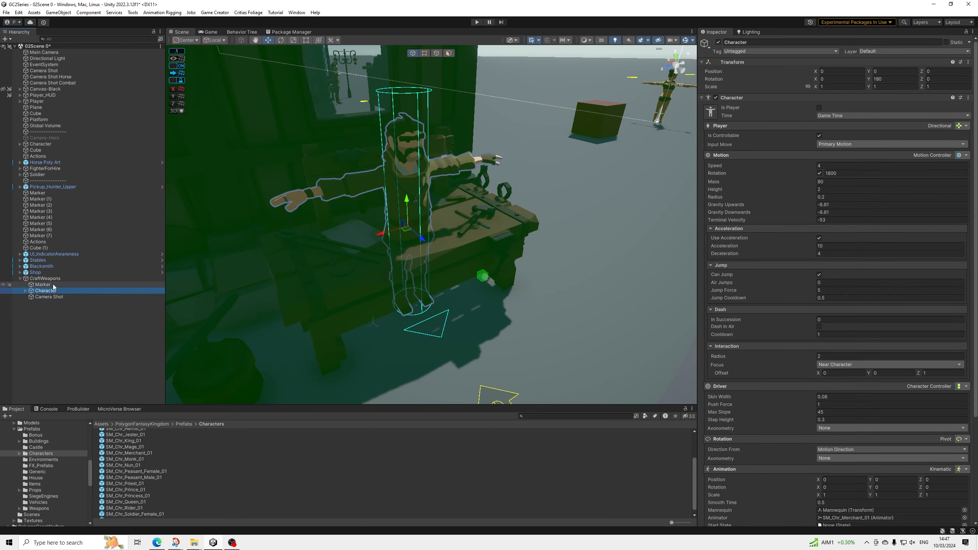
pyautogui.press('Delete')
pyautogui.click(43, 278)
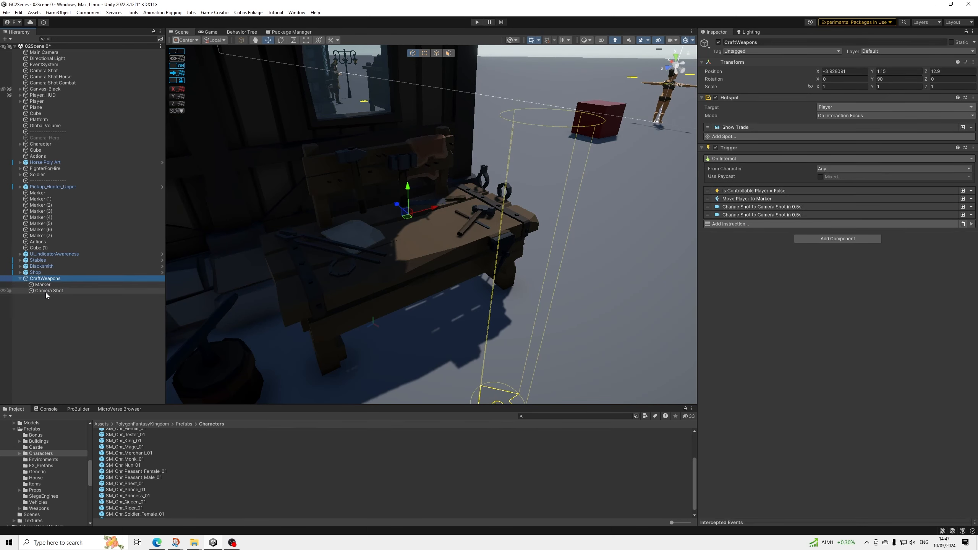
# Step: Set the text of the CraftWeapons Hotspot tooltip to Craft
pyautogui.click(740, 127)
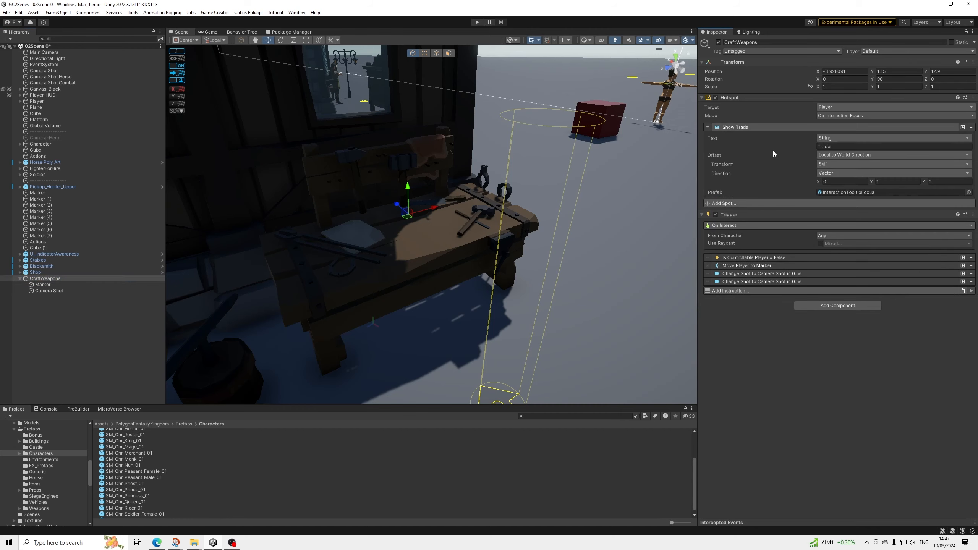
pyautogui.click(836, 147)
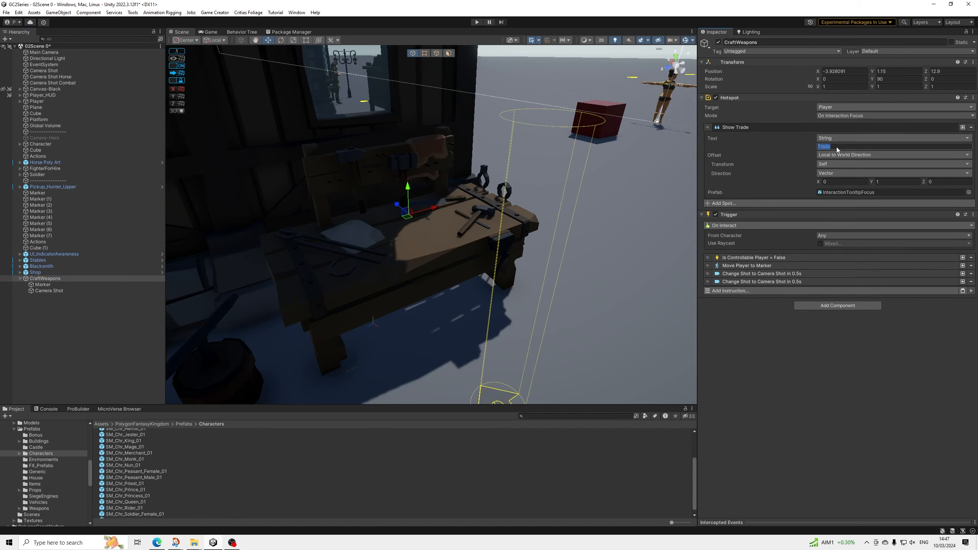
pyautogui.write('Craft')
# Step: Start adding a new instruction at the end of CraftWeapons' On Interact Trigger and browse the instruction categories
pyautogui.moveTo(512, 228); pyautogui.dragTo(417, 184, button='middle')
pyautogui.moveTo(464, 209); pyautogui.dragTo(309, 236, button='right')
pyautogui.keyDown('alt'); pyautogui.moveTo(309, 236); pyautogui.dragTo(786, 112); pyautogui.keyUp('alt')
pyautogui.keyDown('alt'); pyautogui.moveTo(416, 233); pyautogui.dragTo(654, 269); pyautogui.keyUp('alt')
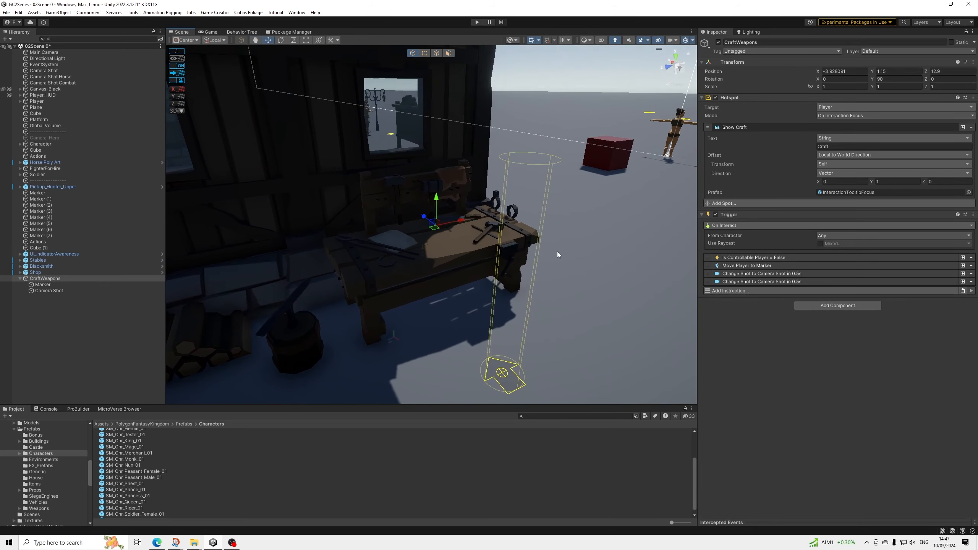
pyautogui.click(734, 289)
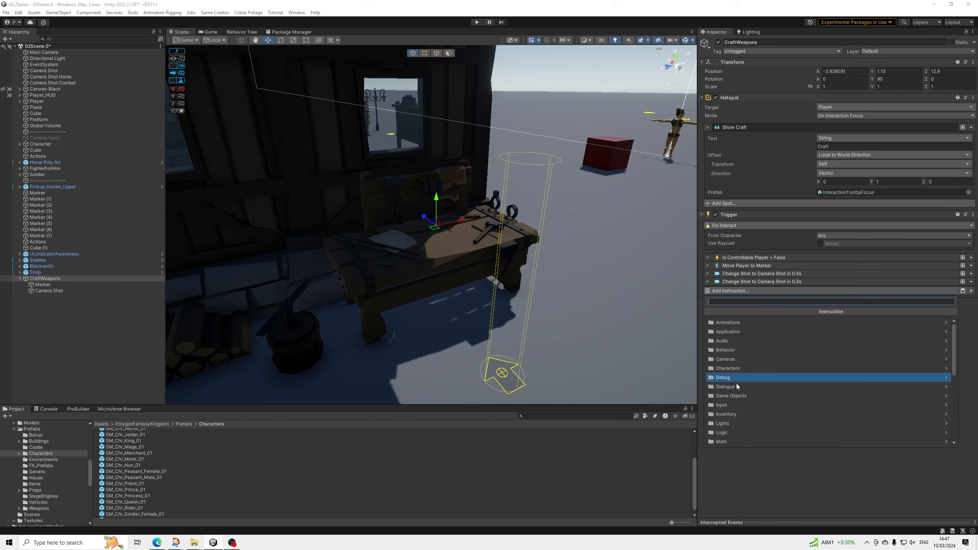
pyautogui.scroll(-2, 732, 410)
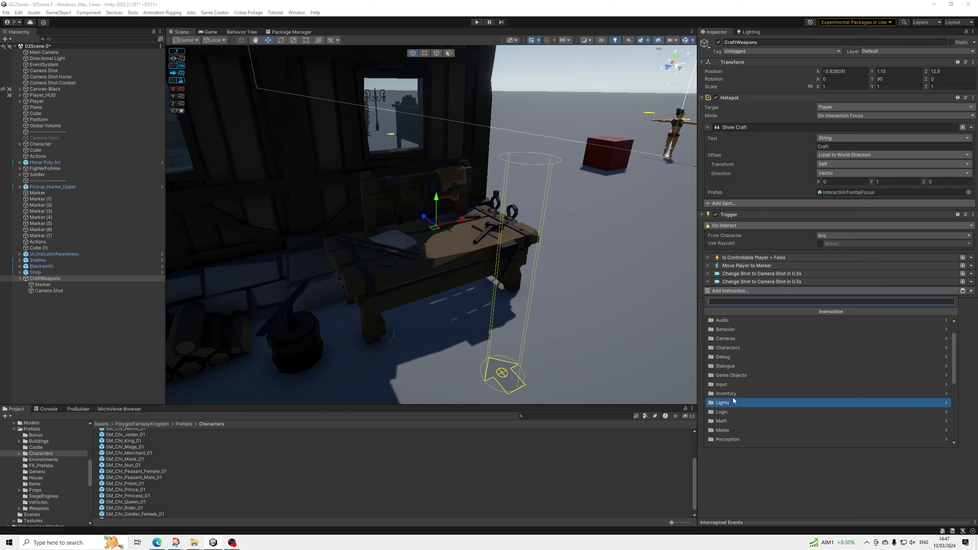
# Step: Add an Open Tinker UI instruction between the trigger's two camera-shot changes and make the first shot change wait to complete
pyautogui.scroll(-5, 732, 399)
pyautogui.click(729, 381)
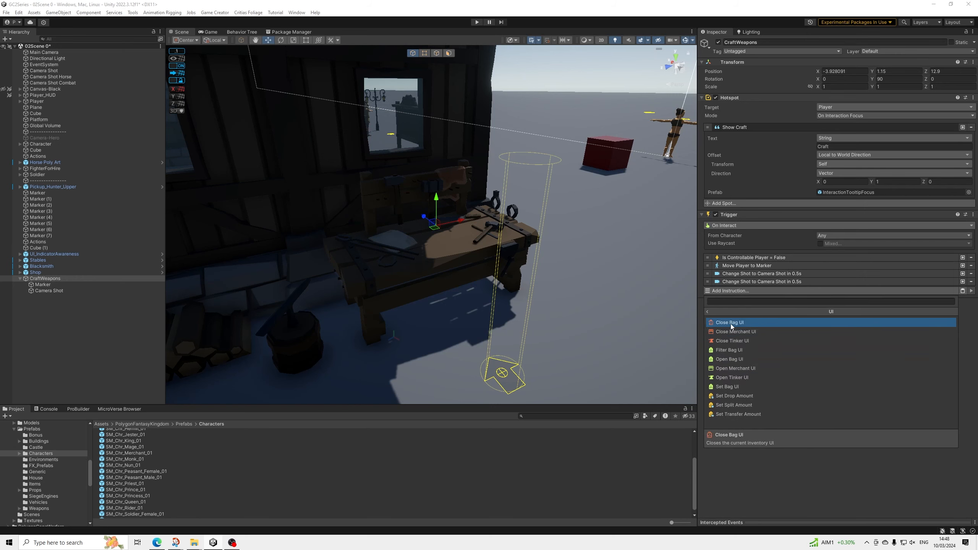
pyautogui.click(734, 379)
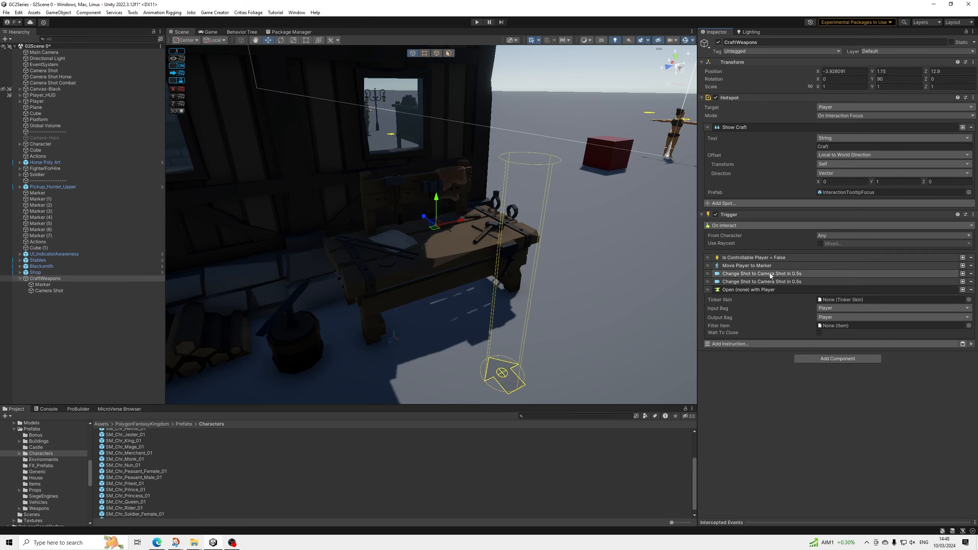
pyautogui.click(765, 274)
pyautogui.moveTo(708, 349); pyautogui.dragTo(726, 341)
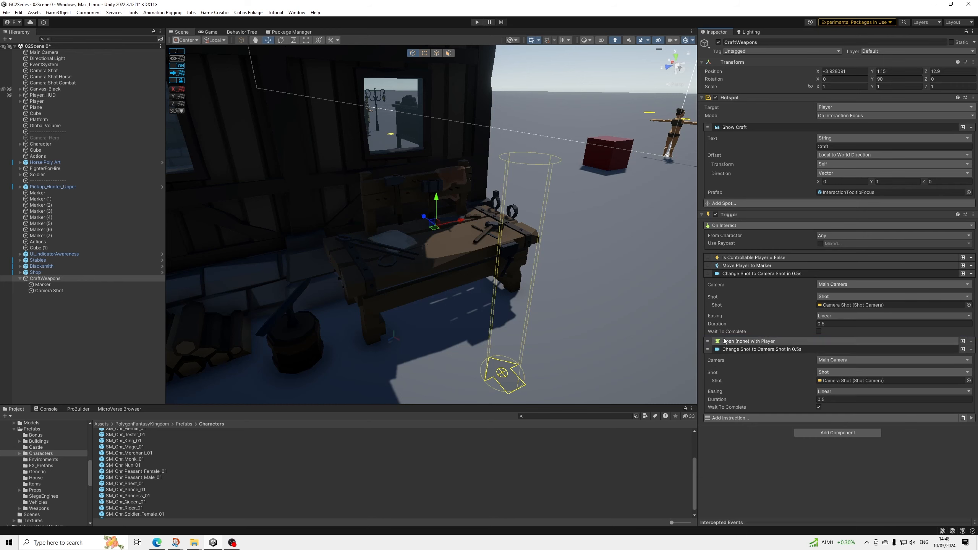
pyautogui.click(819, 332)
# Step: Set the Tinker Skin of the new Open Tinker UI instruction to Craft_Forge_List
pyautogui.click(761, 342)
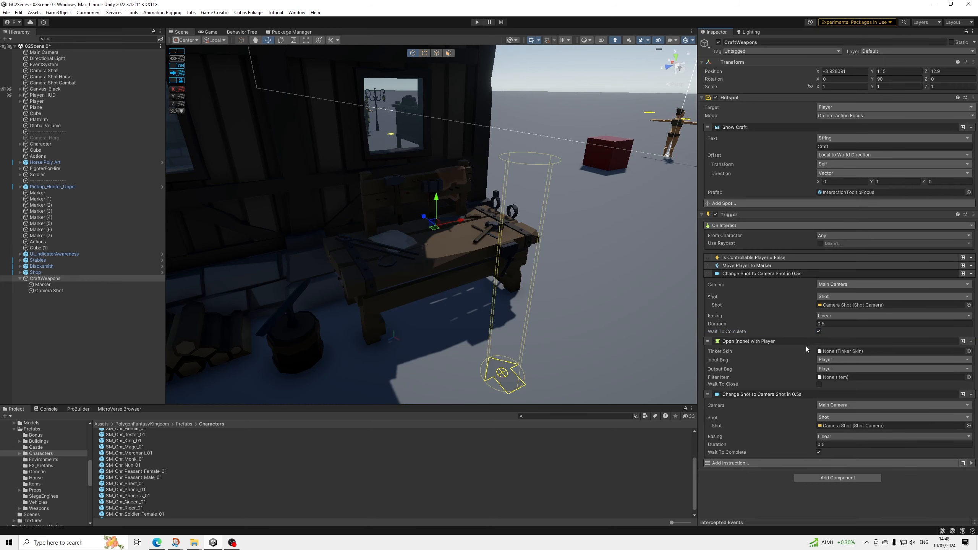
pyautogui.click(969, 351)
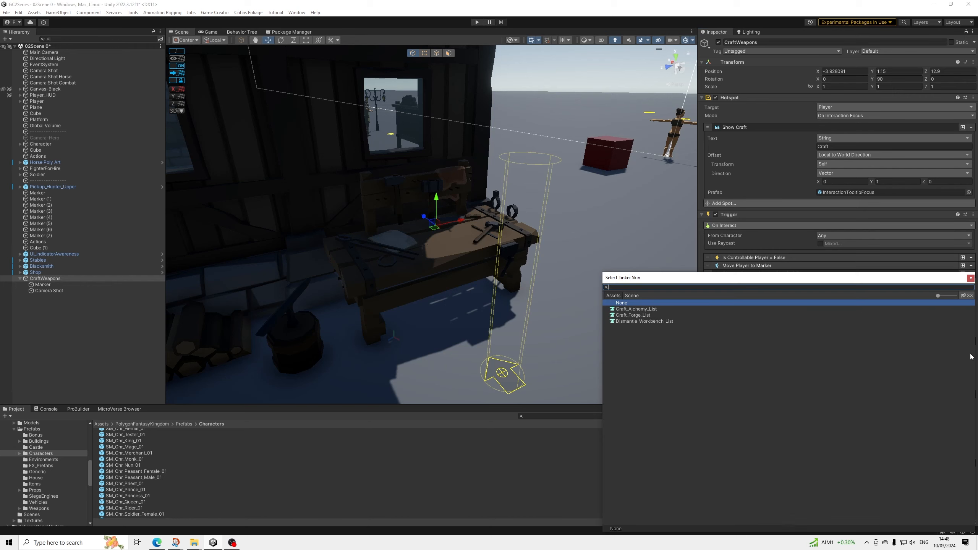
pyautogui.click(638, 316)
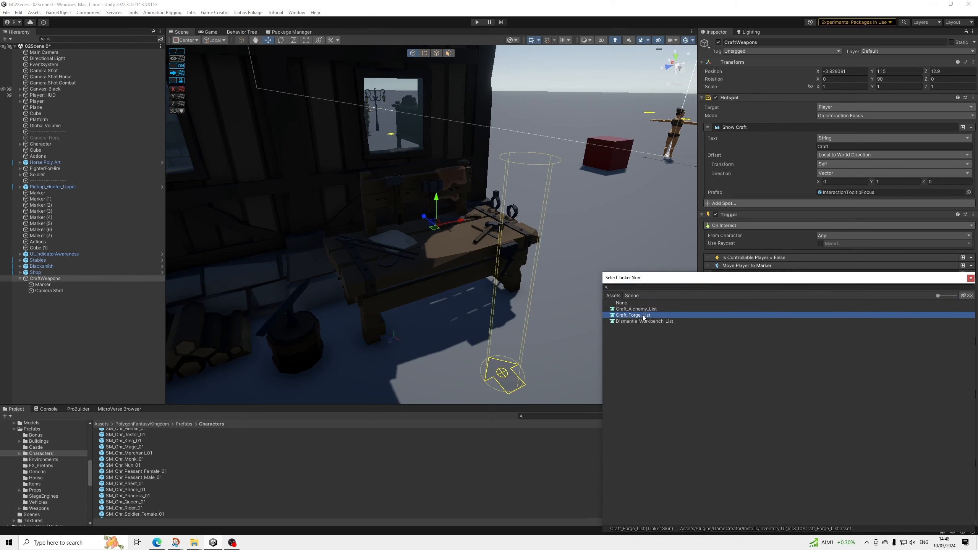
pyautogui.doubleClick(641, 317)
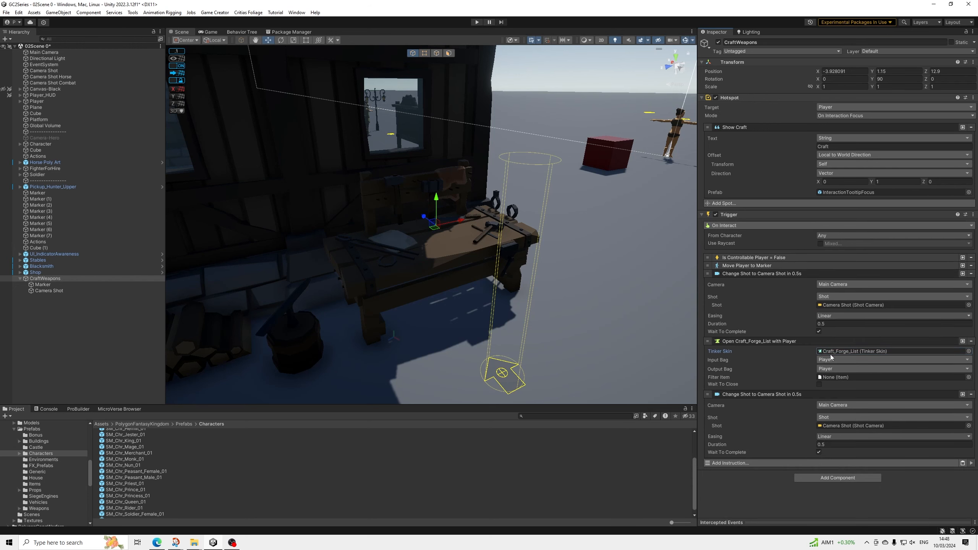
# Step: Filter the tinker instruction by the Equipment item and enable Wait To Close
pyautogui.click(969, 378)
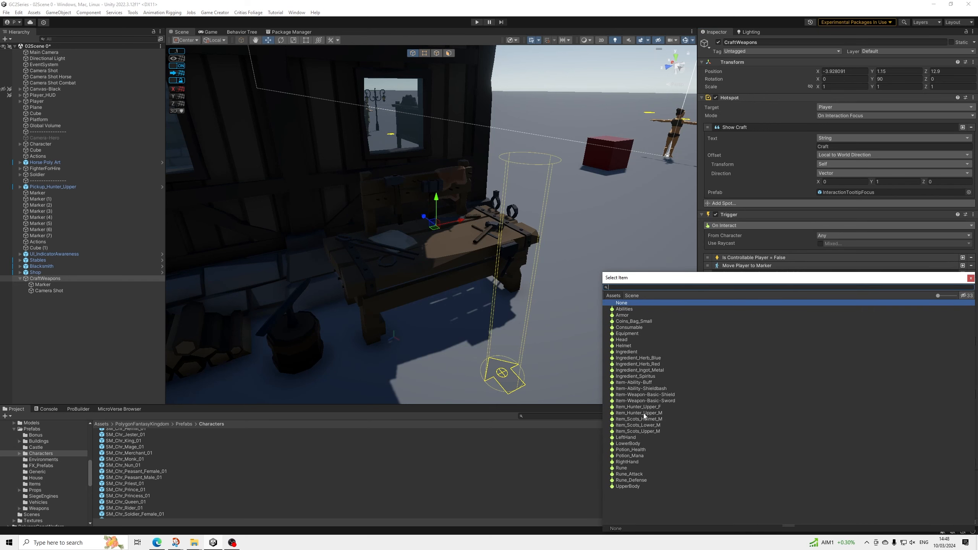
pyautogui.click(631, 335)
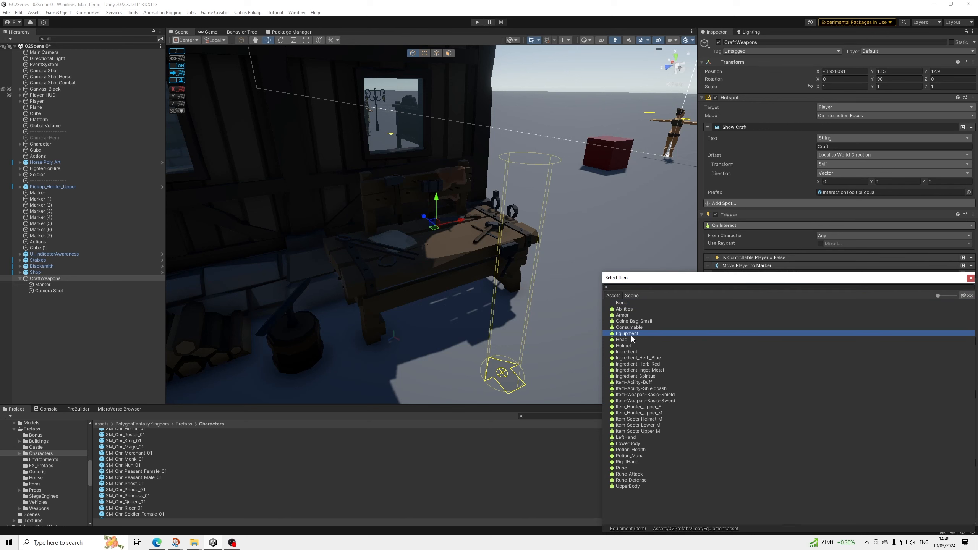
pyautogui.doubleClick(631, 334)
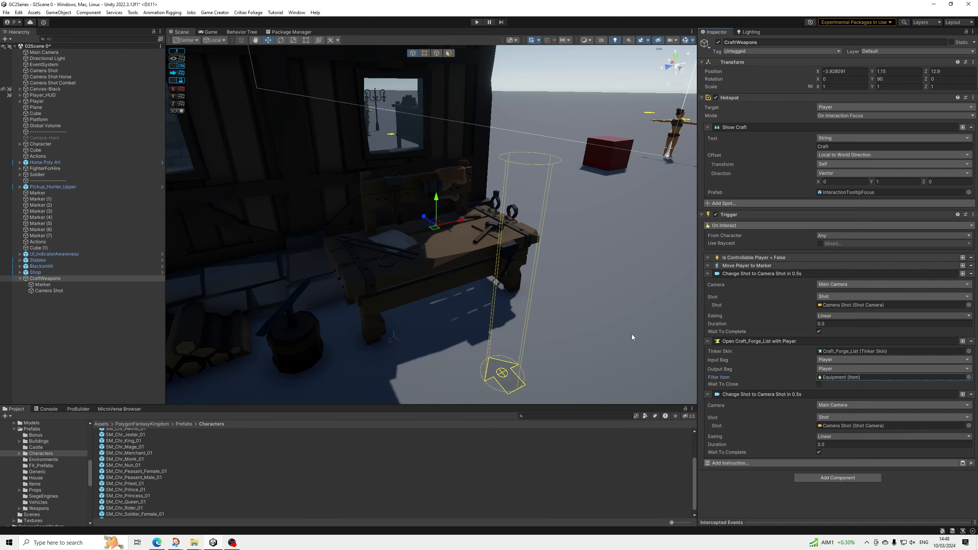
pyautogui.click(820, 384)
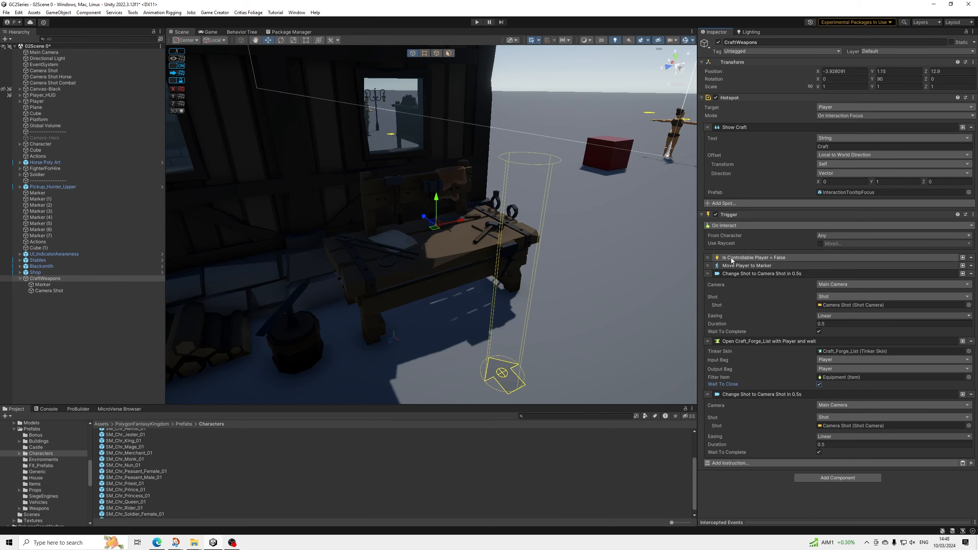
# Step: Duplicate the Is Controllable Player instruction, move the copy to the end of the trigger, and set it to True
pyautogui.click(962, 258)
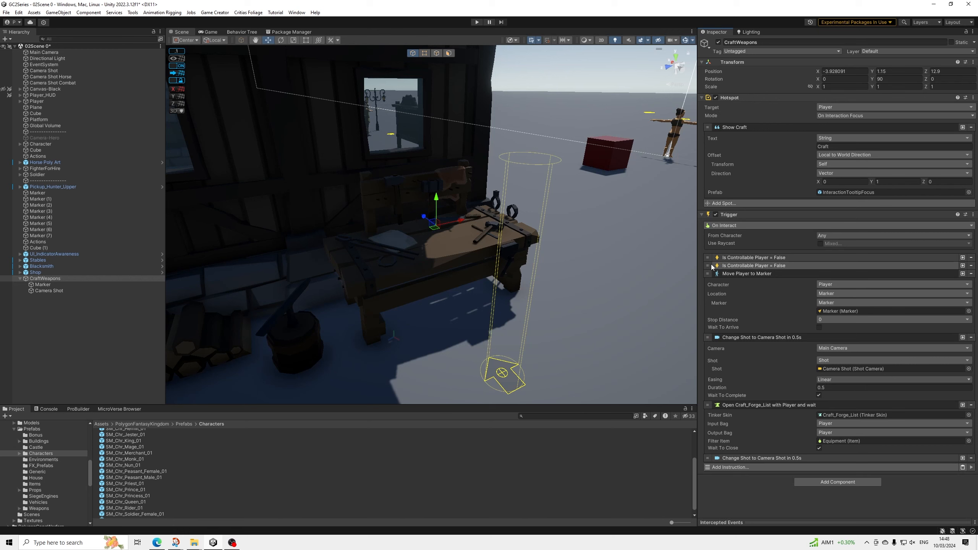
pyautogui.moveTo(710, 265); pyautogui.dragTo(715, 467)
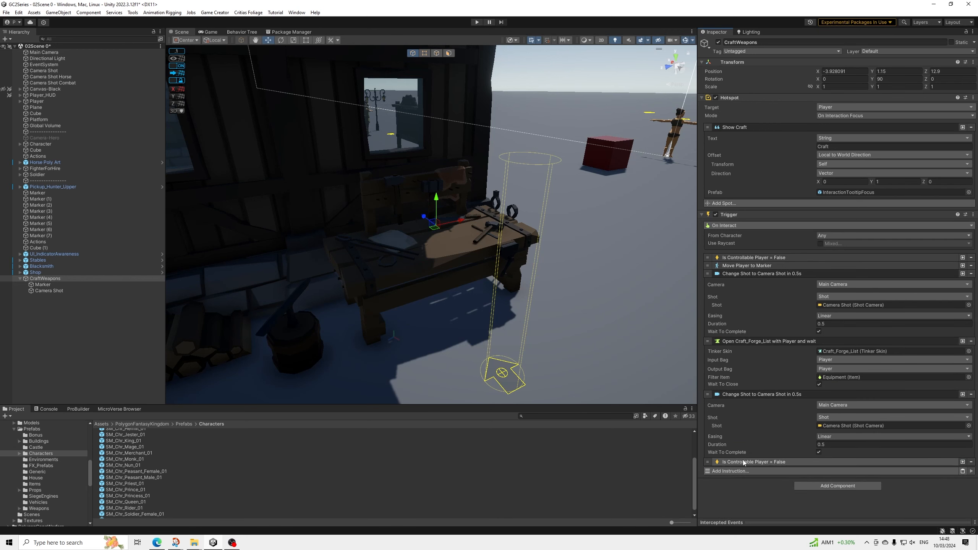
pyautogui.click(744, 463)
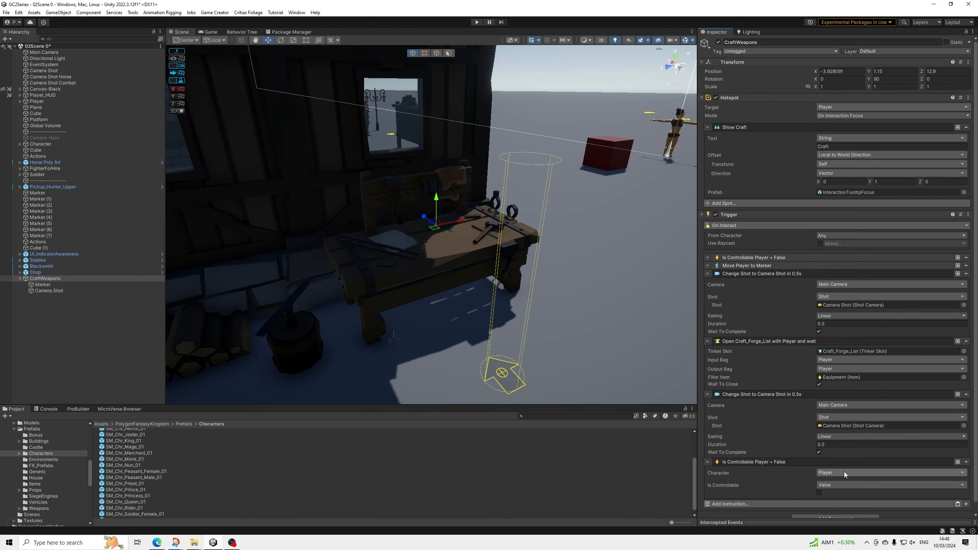
pyautogui.click(772, 462)
pyautogui.click(754, 395)
pyautogui.click(752, 340)
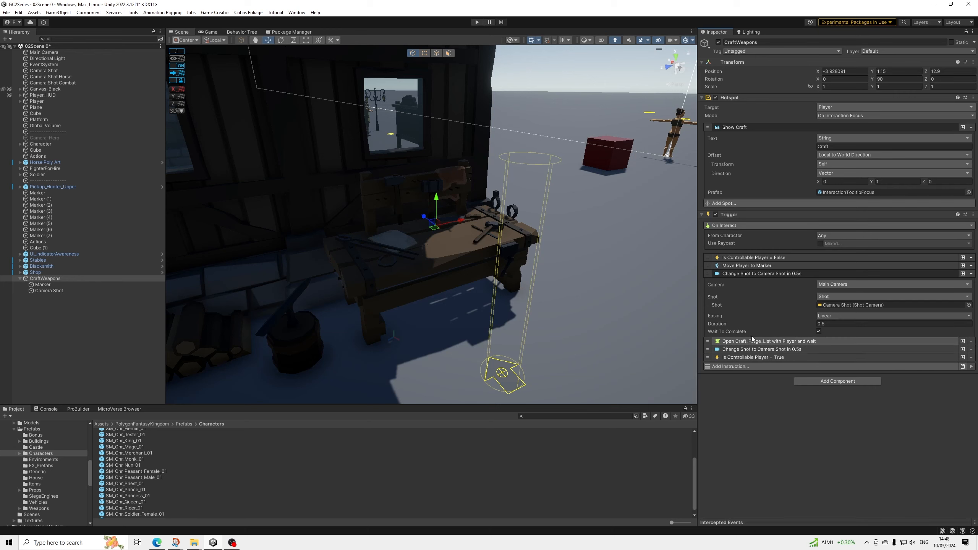
pyautogui.click(749, 273)
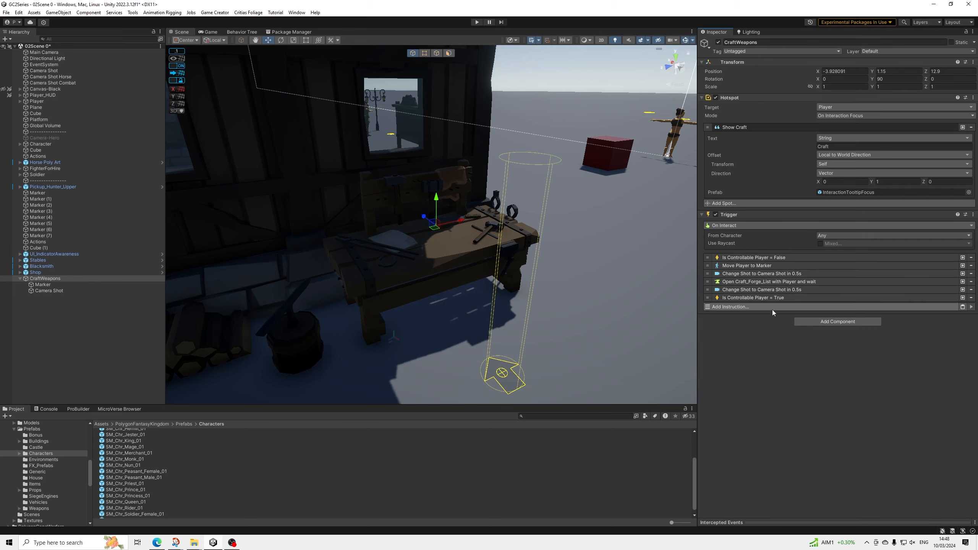
# Step: Collapse the Show Craft spot and the CraftWeapons children, and save the scene
pyautogui.click(732, 98)
pyautogui.click(733, 99)
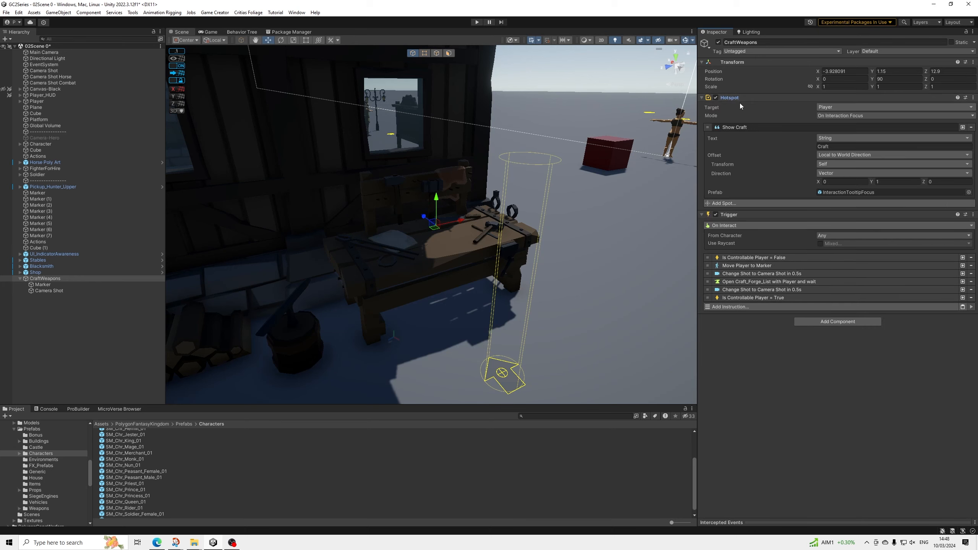
pyautogui.click(731, 128)
pyautogui.keyDown('alt'); pyautogui.moveTo(624, 209); pyautogui.dragTo(154, 250); pyautogui.keyUp('alt')
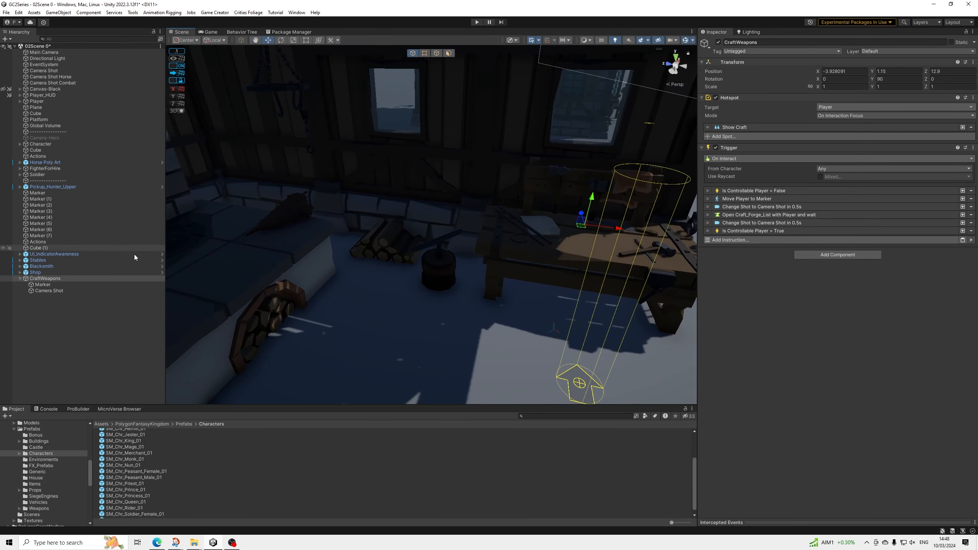
pyautogui.click(20, 279)
pyautogui.click(7, 12)
pyautogui.click(19, 49)
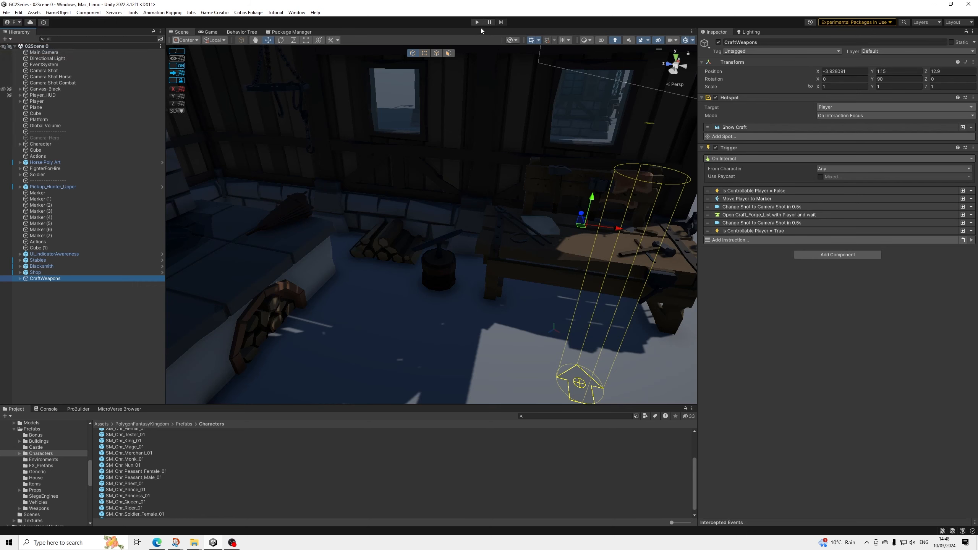
# Step: Play-test the crafting bench by opening its crafting window and inspecting the Metal Armor recipe, then stop the game
pyautogui.click(477, 22)
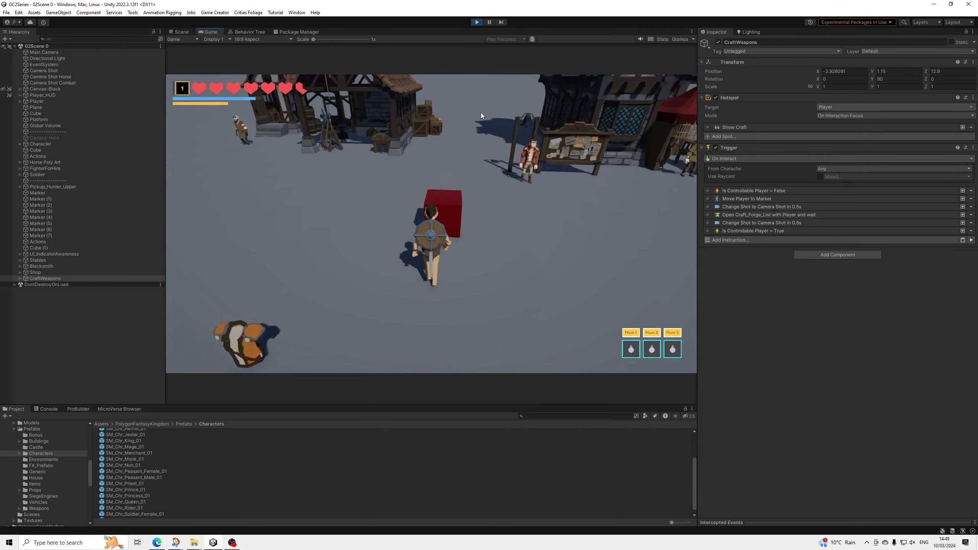
pyautogui.press('w')
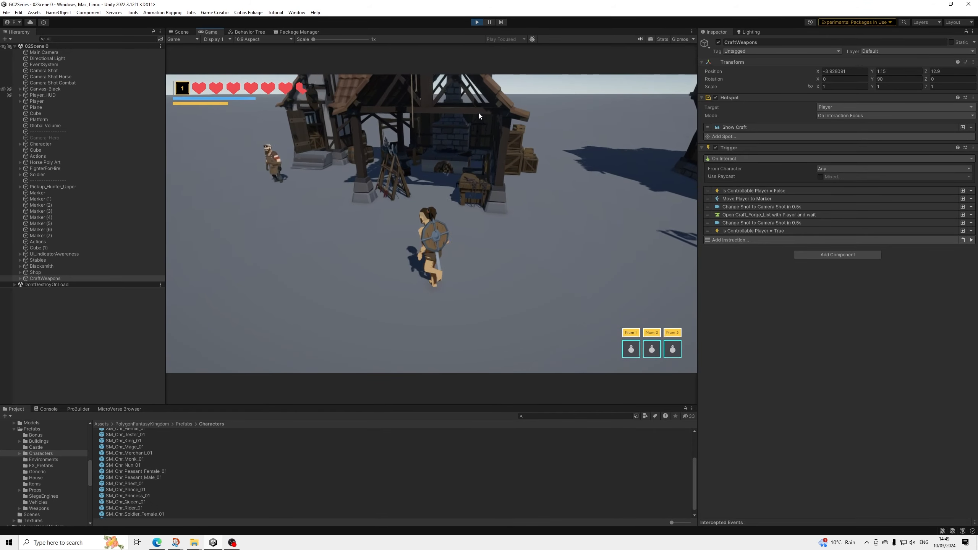
pyautogui.press('w')
pyautogui.press('f')
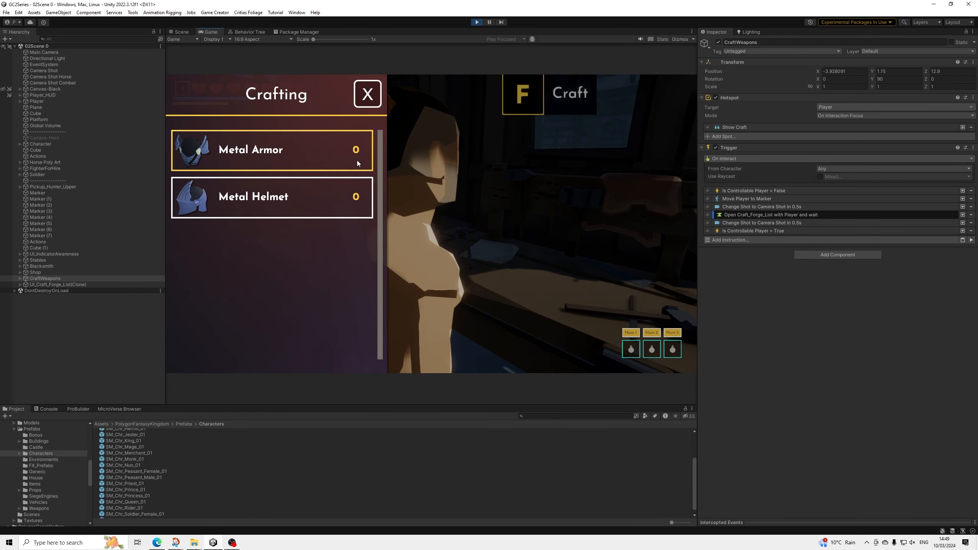
pyautogui.click(326, 156)
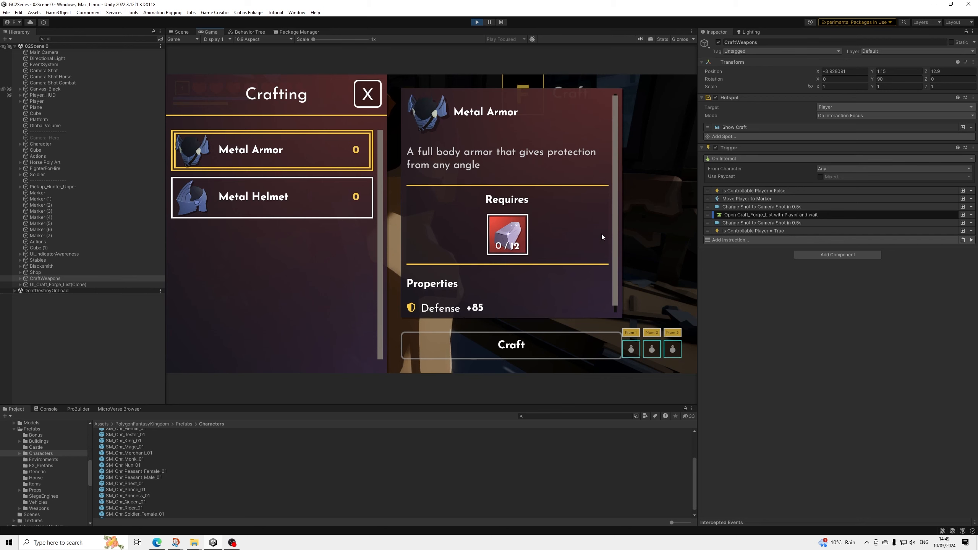
pyautogui.scroll(-1, 617, 220)
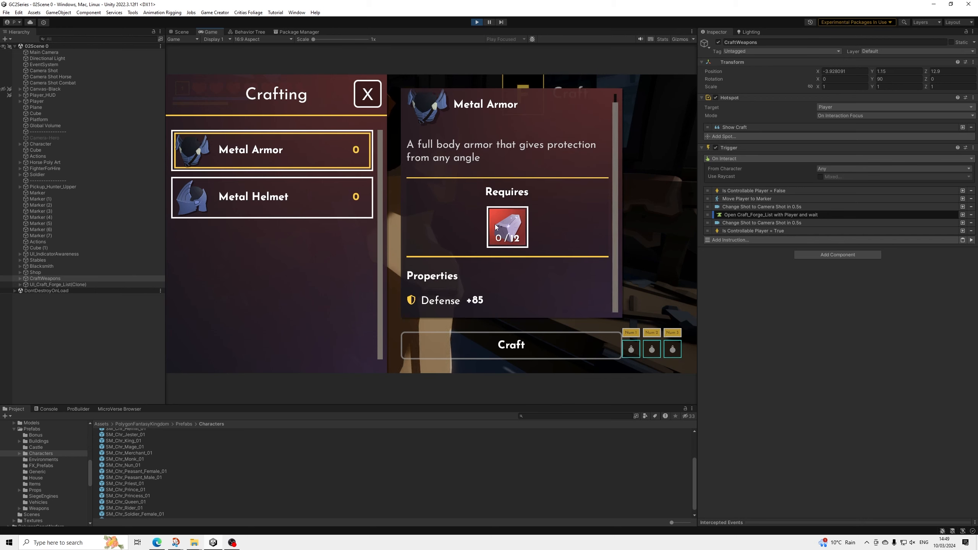
pyautogui.hotkey('ctrl', 'p')
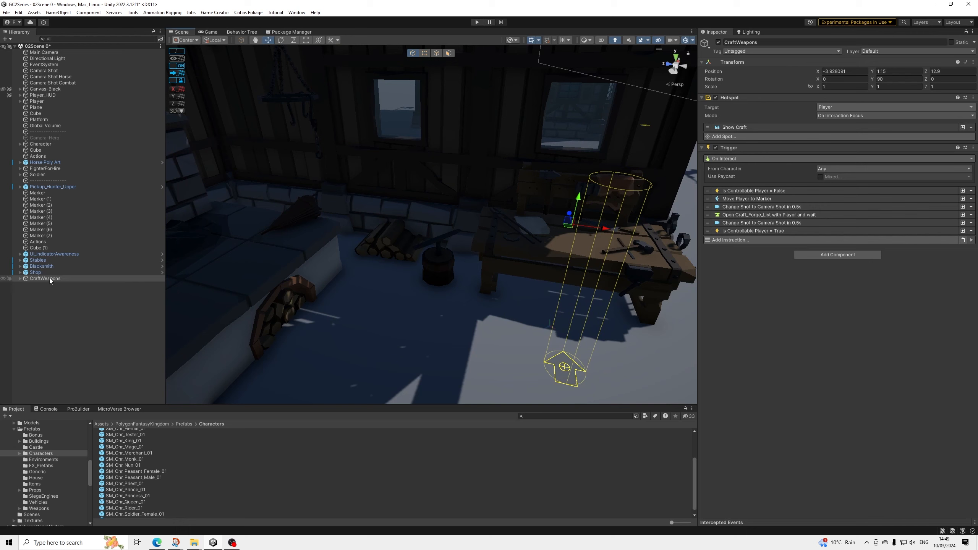
# Step: Duplicate the CraftWeapons object and set the copy's Y rotation to 0
pyautogui.hotkey('ctrl', 'd')
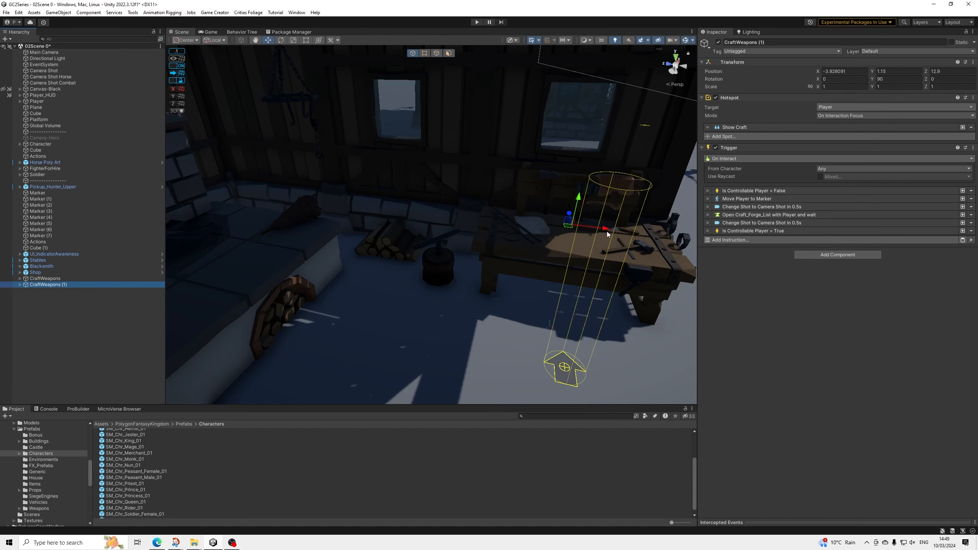
pyautogui.click(900, 80)
pyautogui.write('0')
pyautogui.press('Return')
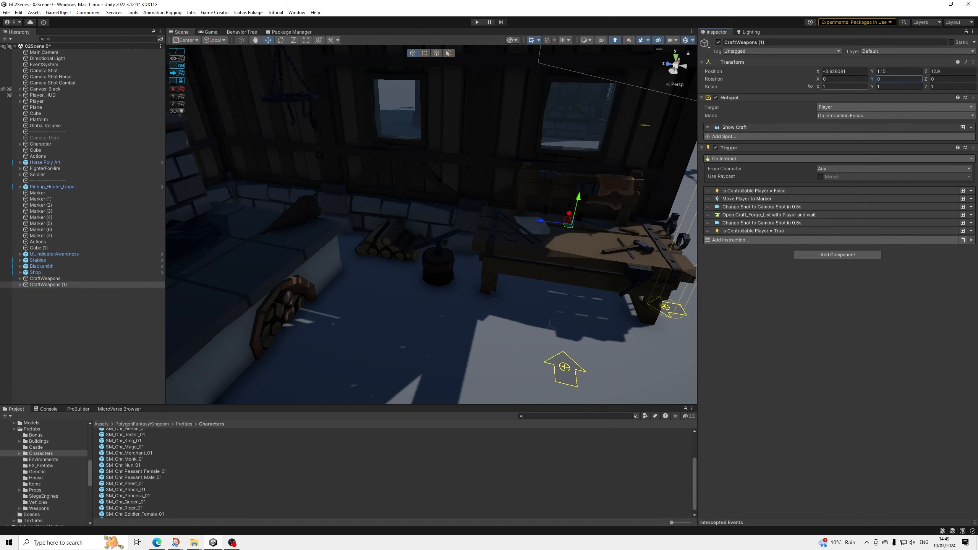
# Step: Move the duplicated crafting object onto the stone forge, at about X -5.8 and Z 16.6
pyautogui.keyDown('alt'); pyautogui.moveTo(481, 232); pyautogui.dragTo(320, 230); pyautogui.keyUp('alt')
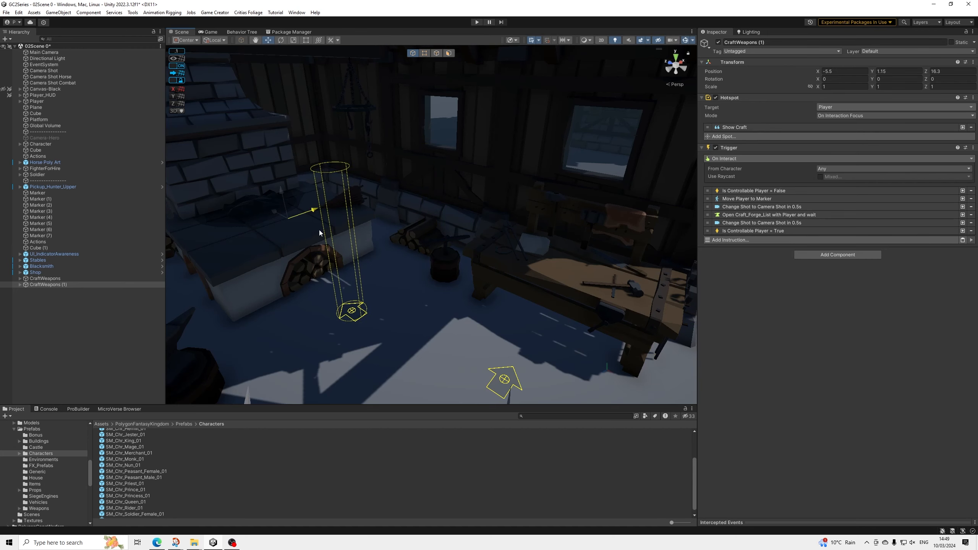
pyautogui.press('f')
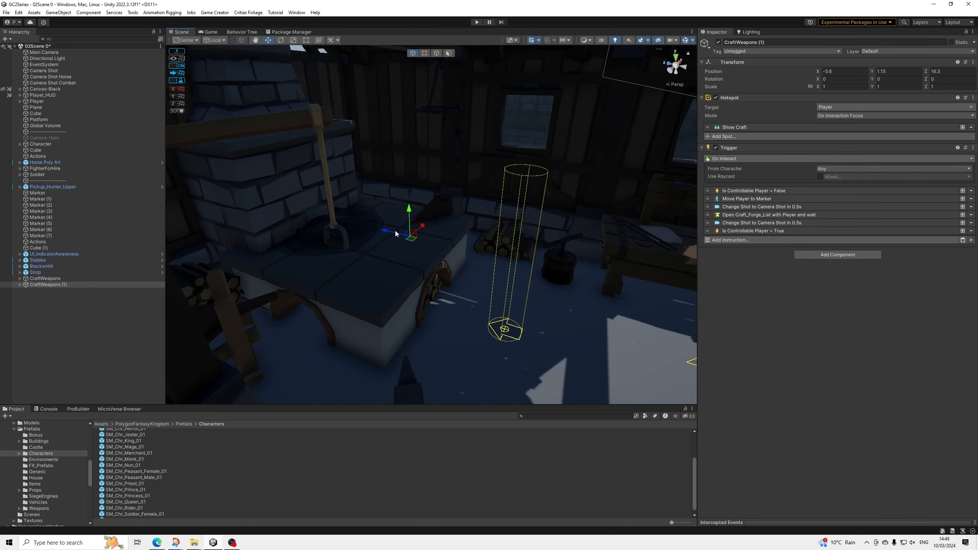
pyautogui.moveTo(389, 236); pyautogui.dragTo(496, 225)
pyautogui.scroll(5, 432, 248)
pyautogui.scroll(-5, 429, 246)
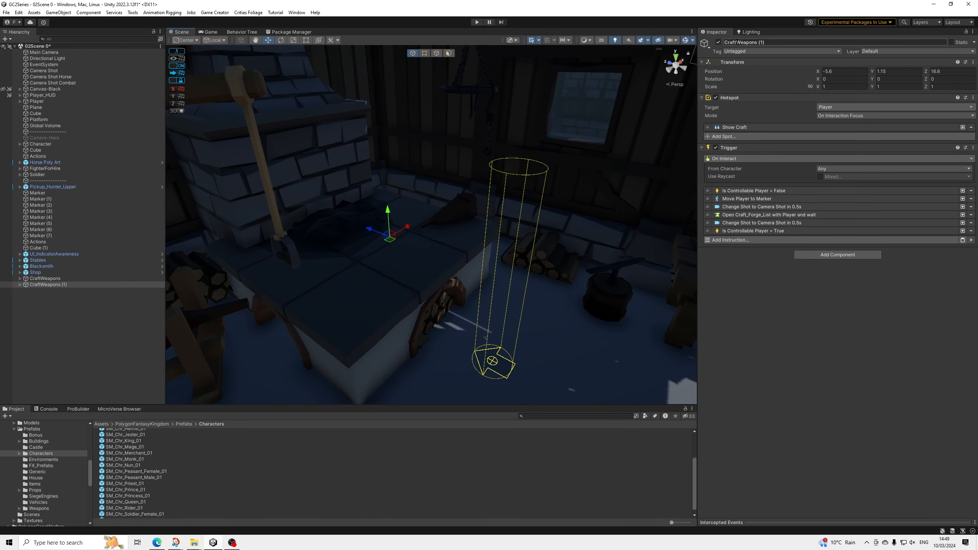
# Step: Rename the duplicated crafting object as ForgeMaterials
pyautogui.click(787, 42)
pyautogui.write('ForgeMaterials')
pyautogui.press('Return')
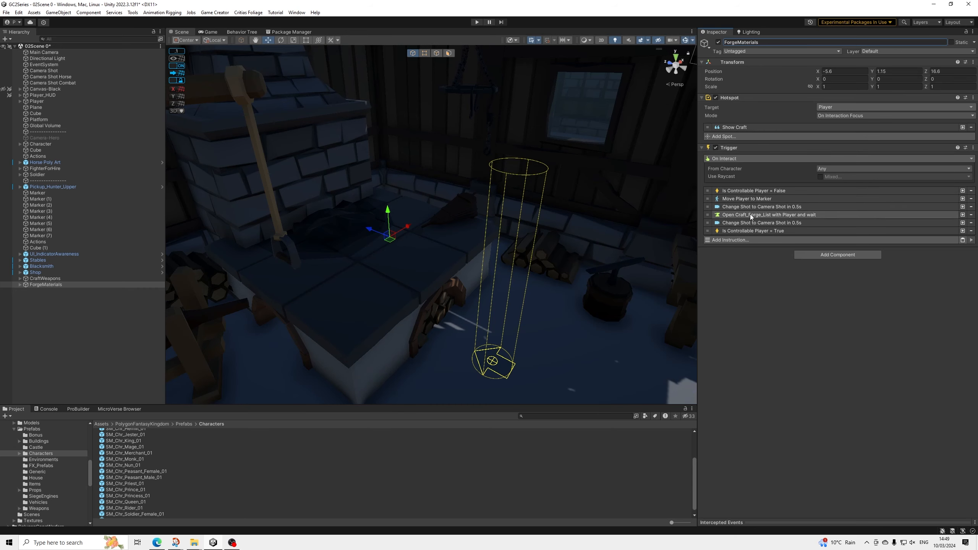
# Step: Rename the object on the forge as Dismantle
pyautogui.scroll(-5, 538, 218)
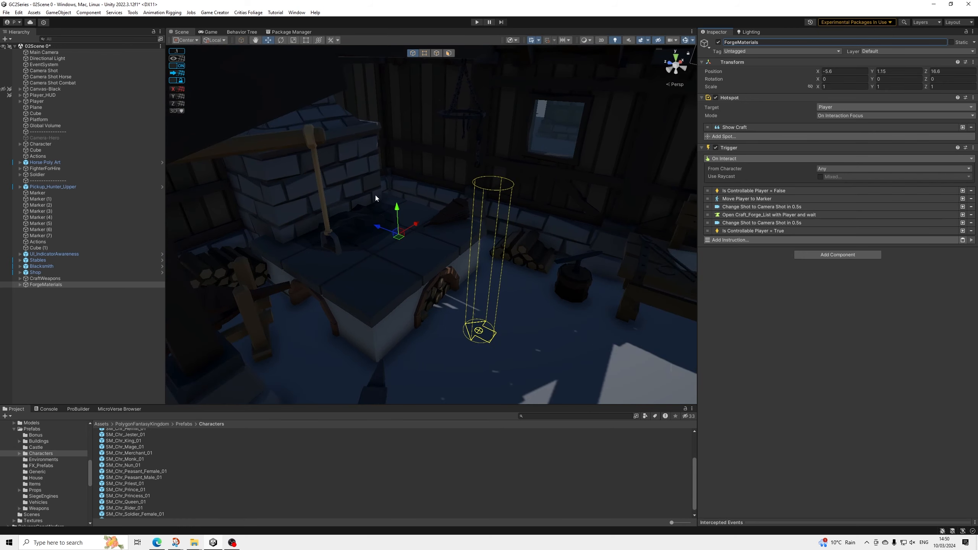
pyautogui.scroll(6, 424, 192)
pyautogui.keyDown('alt'); pyautogui.moveTo(426, 187); pyautogui.dragTo(693, 67); pyautogui.keyUp('alt')
pyautogui.click(763, 43)
pyautogui.write('Dismantle')
pyautogui.press('Return')
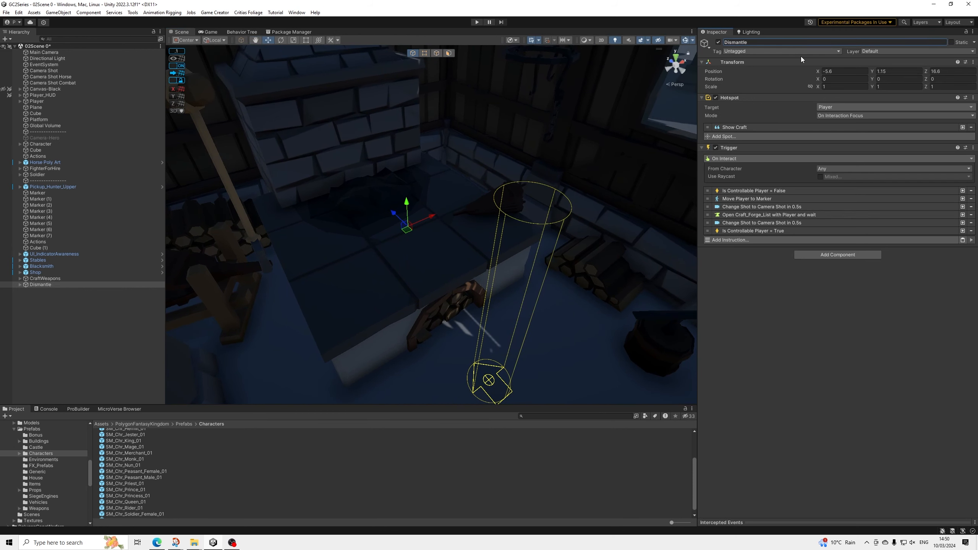
# Step: Set the tinker skin in the Dismantle trigger's open-crafting instruction to Dismantle_Workbench_List
pyautogui.click(762, 215)
pyautogui.keyDown('alt'); pyautogui.moveTo(663, 254); pyautogui.dragTo(587, 300); pyautogui.keyUp('alt')
pyautogui.moveTo(587, 297); pyautogui.dragTo(526, 274, button='middle')
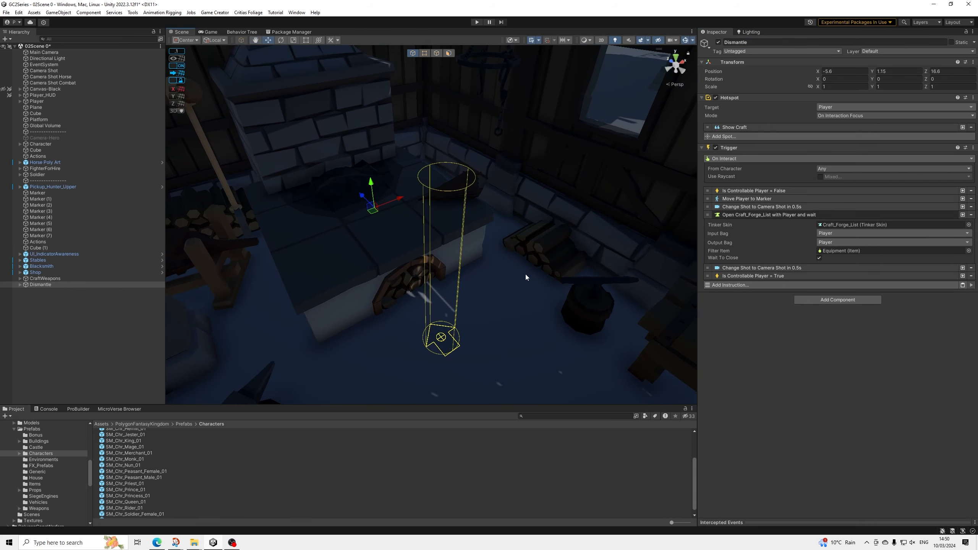
pyautogui.keyDown('alt'); pyautogui.moveTo(604, 290); pyautogui.dragTo(651, 286); pyautogui.keyUp('alt')
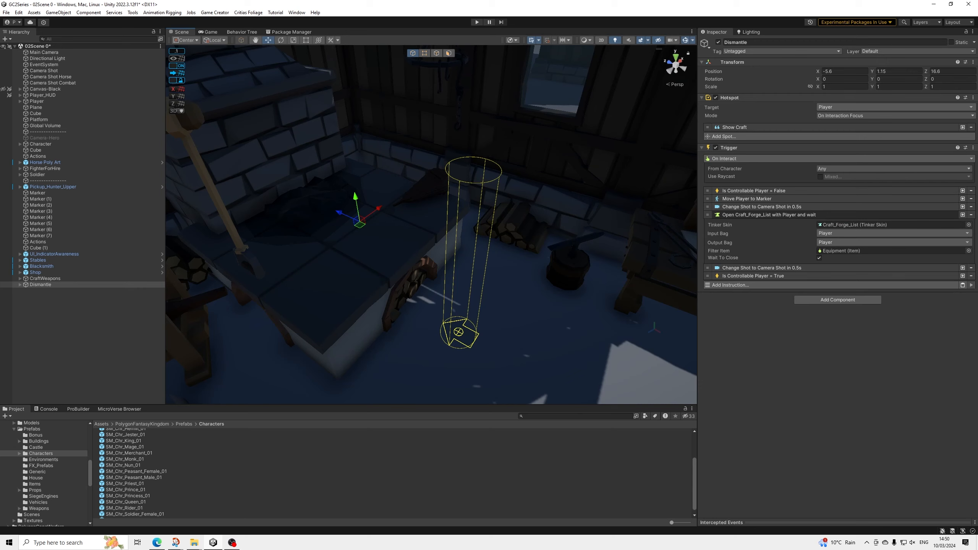
pyautogui.click(968, 225)
pyautogui.doubleClick(649, 262)
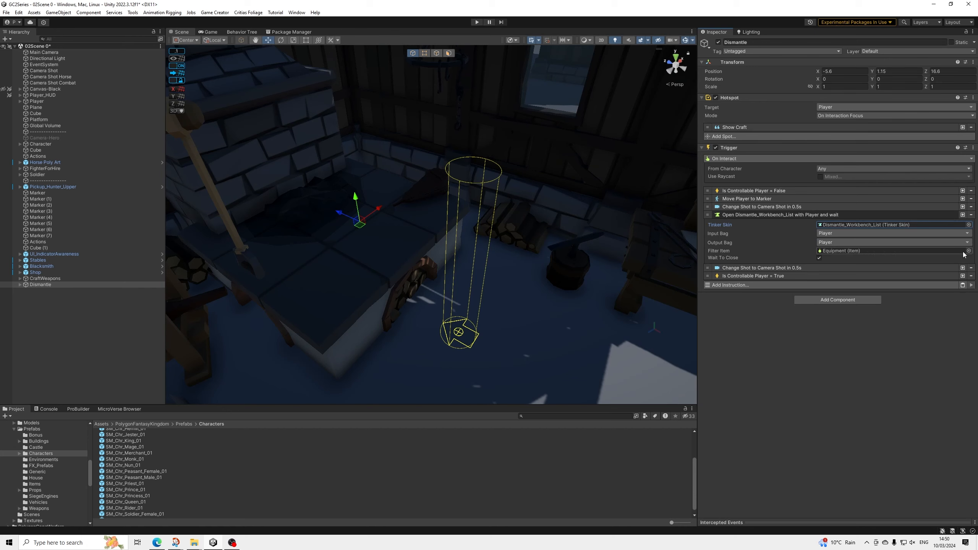
# Step: Clear the filter item of the Dismantle_Workbench_List instruction to None and save the scene
pyautogui.click(969, 251)
pyautogui.click(630, 272)
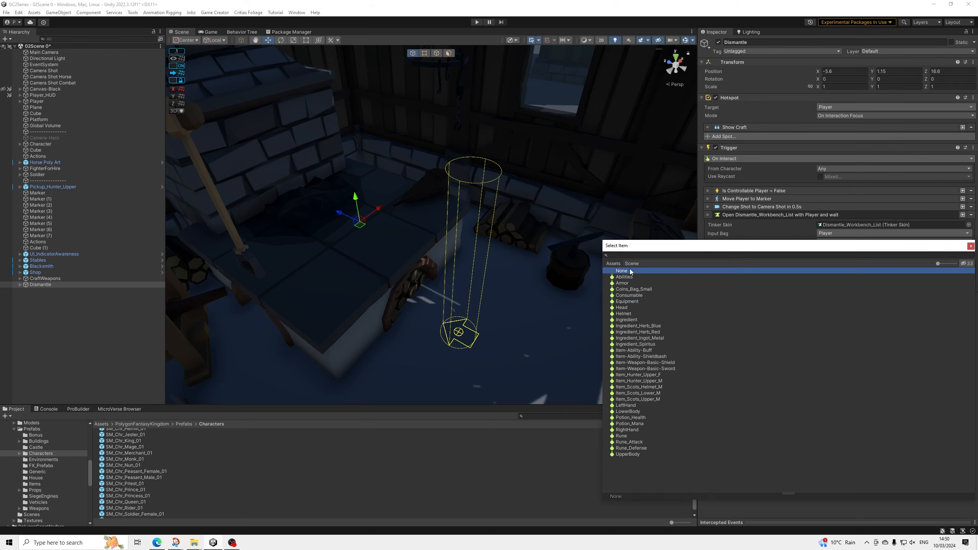
pyautogui.doubleClick(630, 272)
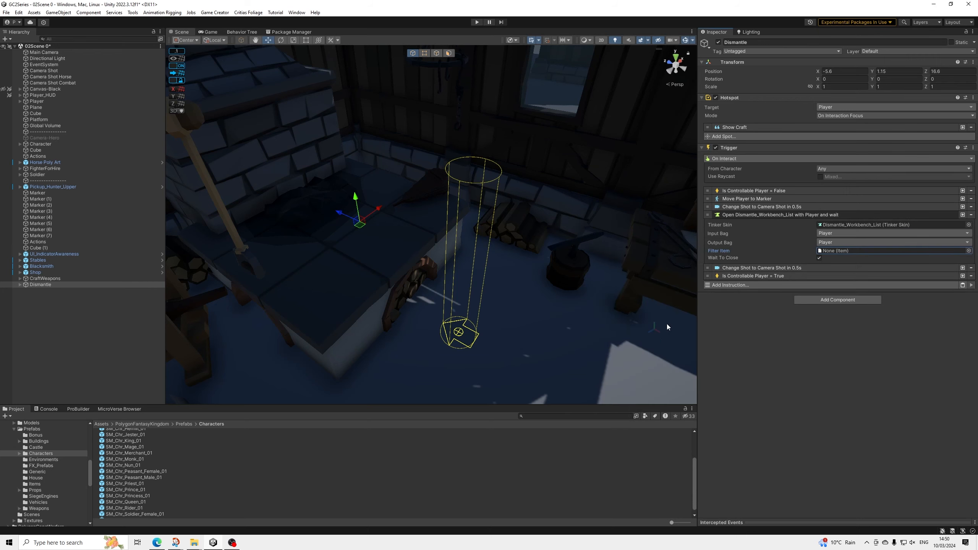
pyautogui.click(6, 12)
pyautogui.click(15, 49)
# Step: Inspect the Dismantle trigger's first Change Shot instruction and the child Camera Shot it targets
pyautogui.click(762, 208)
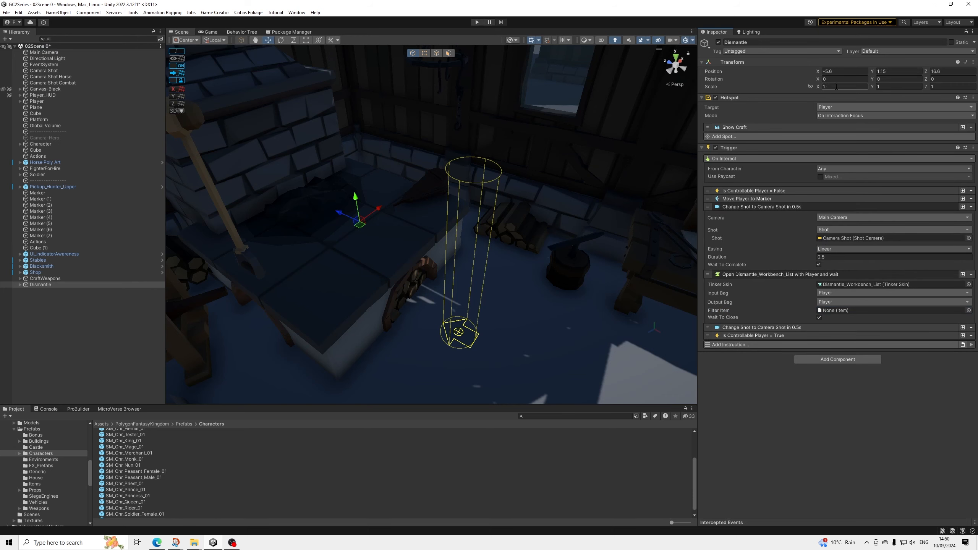
pyautogui.click(20, 285)
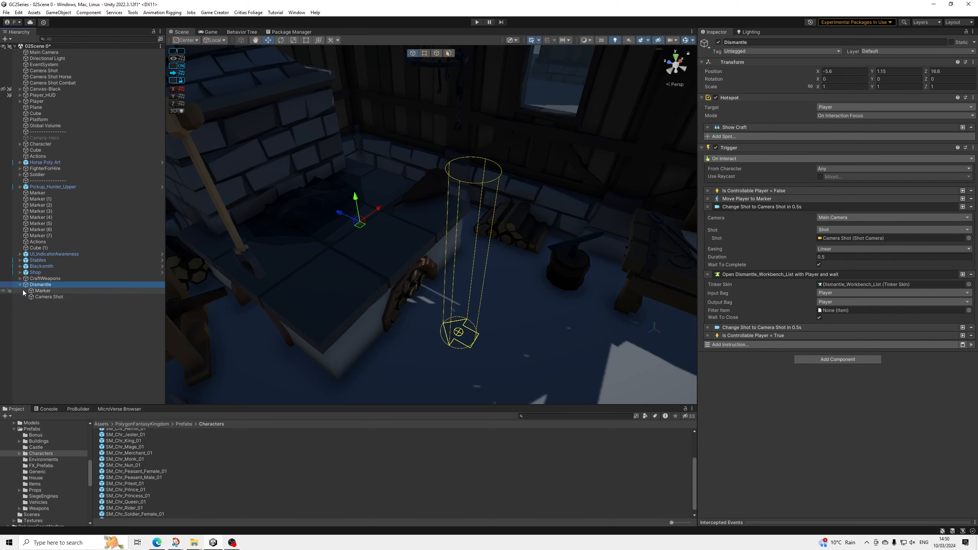
pyautogui.click(46, 297)
pyautogui.moveTo(386, 231); pyautogui.dragTo(430, 193, button='right')
# Step: Play-test the scene by walking to the forge, opening and closing the Dismantle window, and stopping the game
pyautogui.click(476, 22)
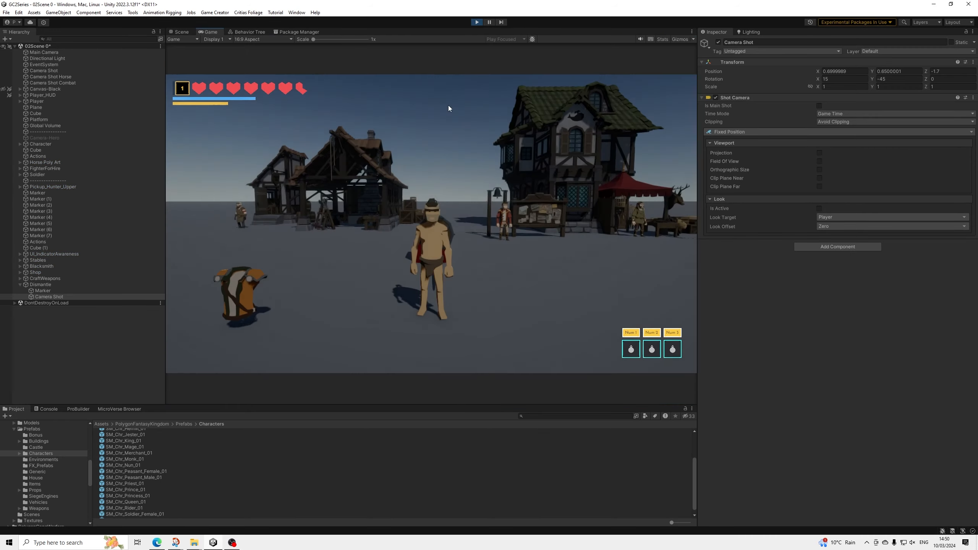
pyautogui.press('w')
pyautogui.press('w')
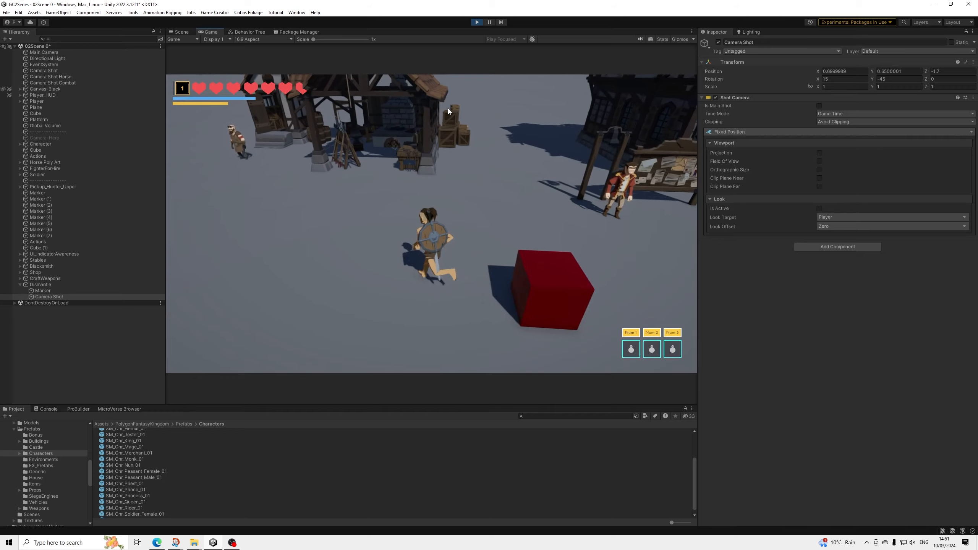
pyautogui.press('w')
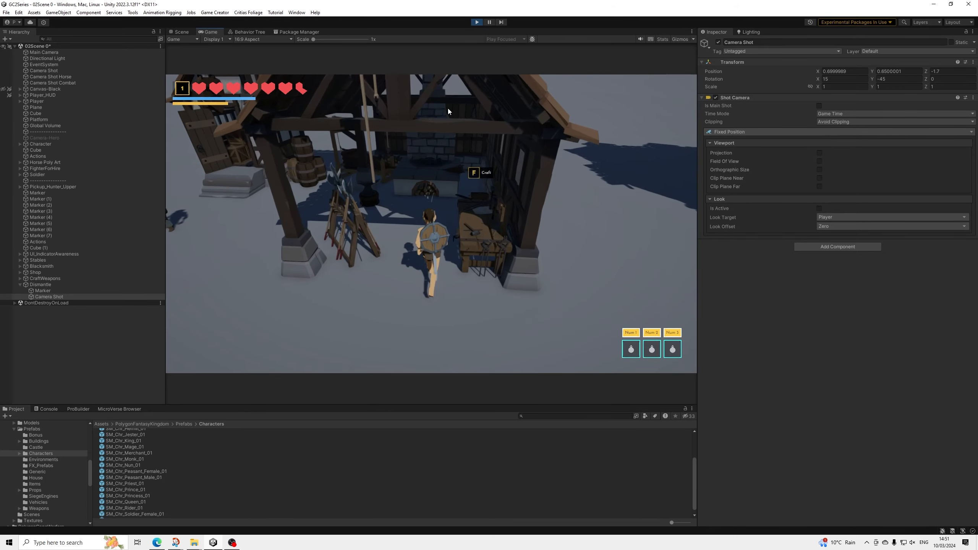
pyautogui.press('f')
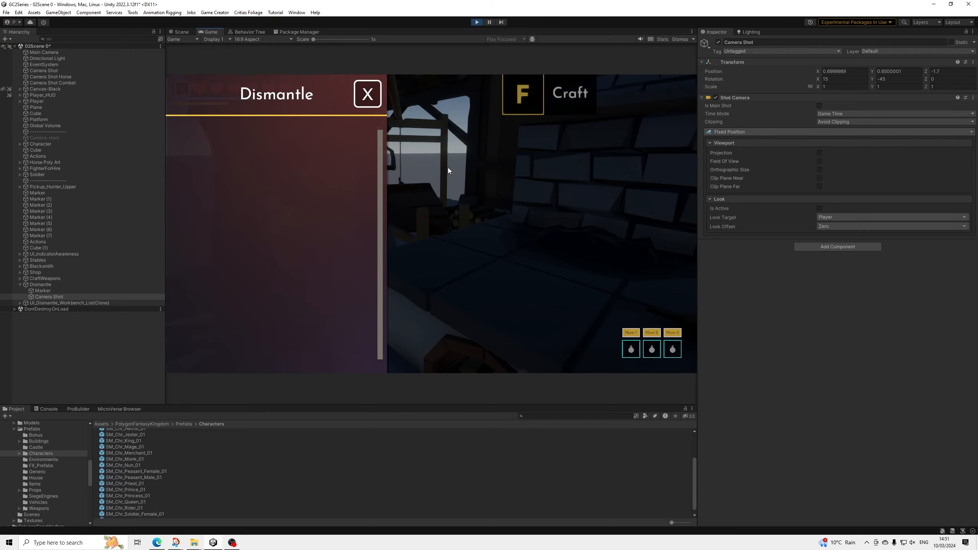
pyautogui.click(363, 97)
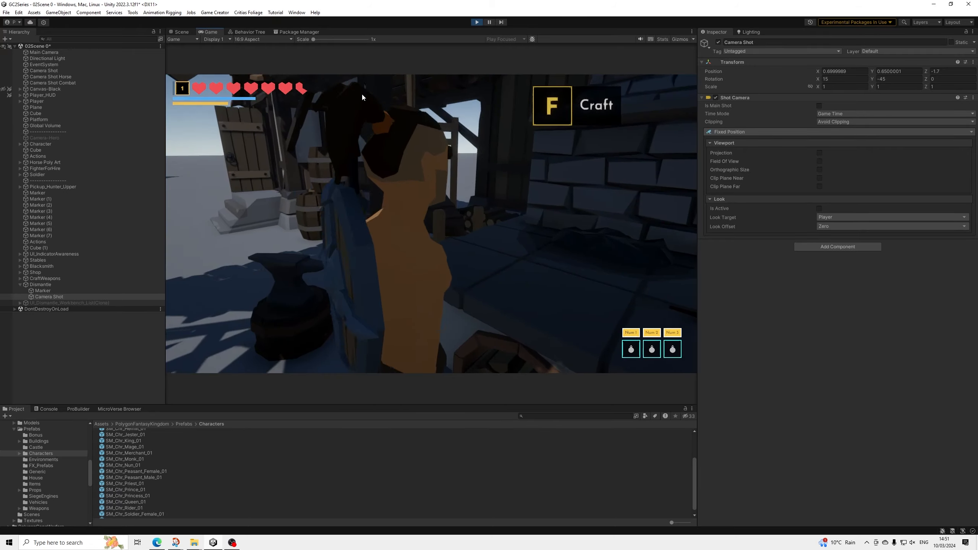
pyautogui.press('s')
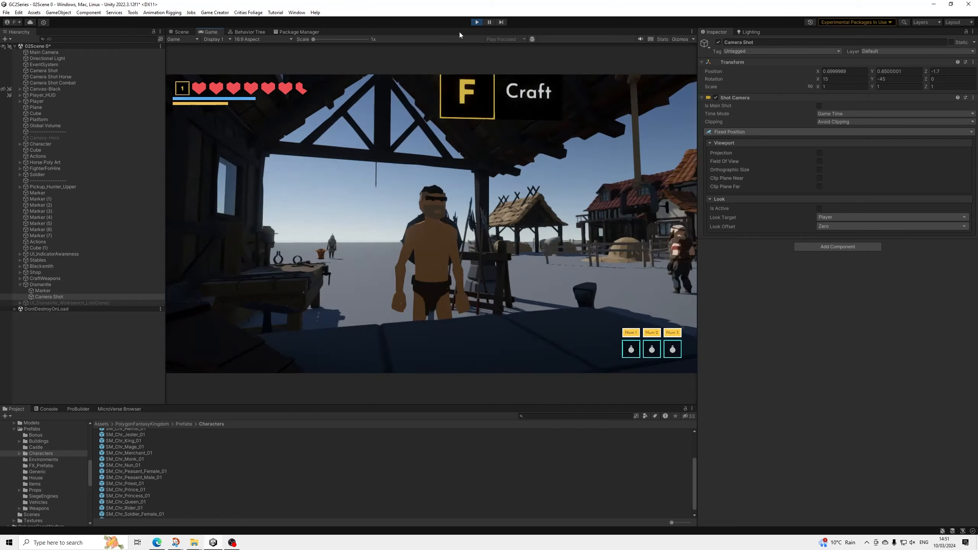
pyautogui.click(476, 21)
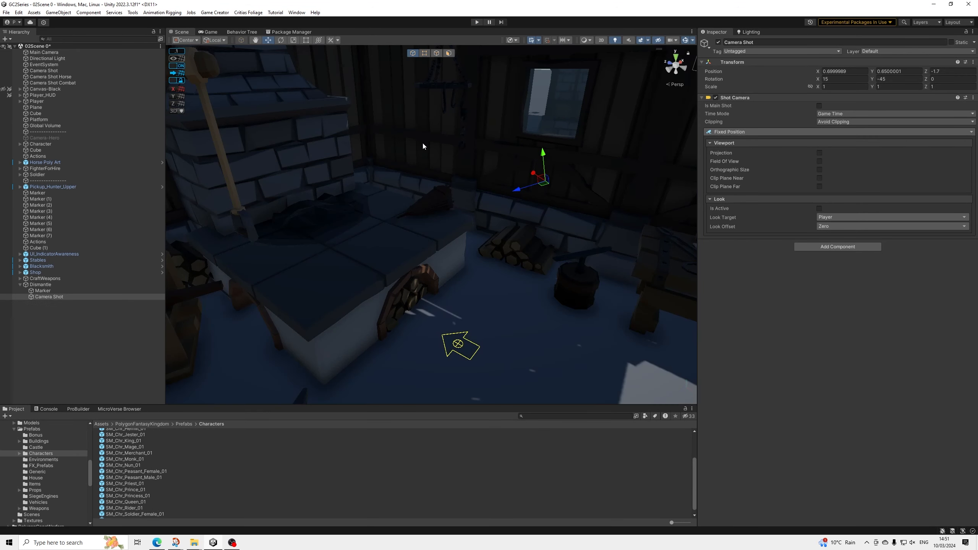
# Step: Change the Dismantle object's hotspot text to Dismantle and collapse its expanded trigger instructions
pyautogui.click(40, 285)
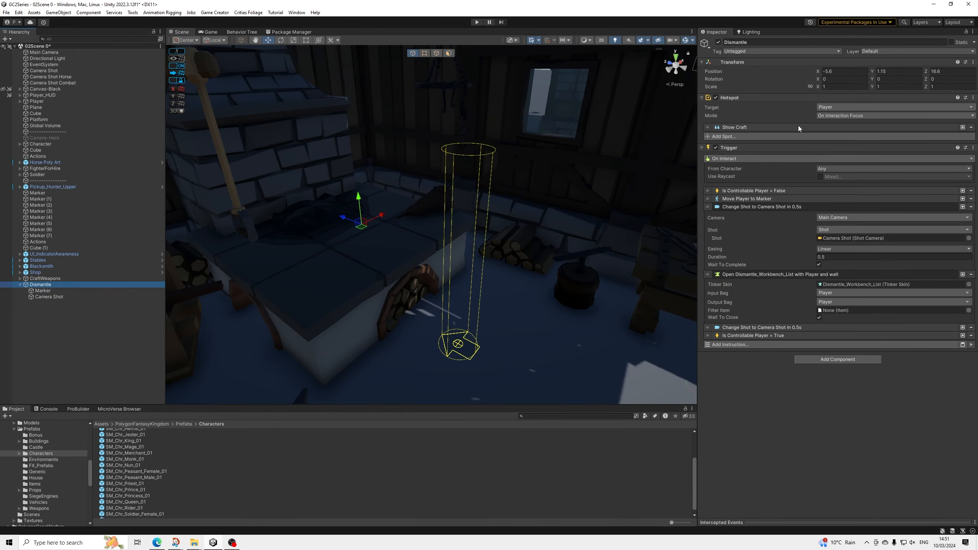
pyautogui.click(766, 128)
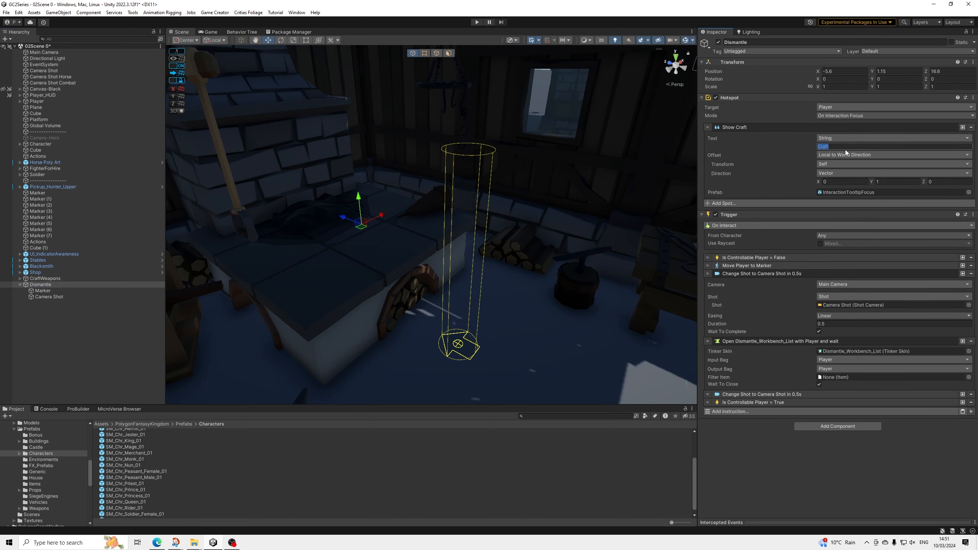
pyautogui.write('Dismantle')
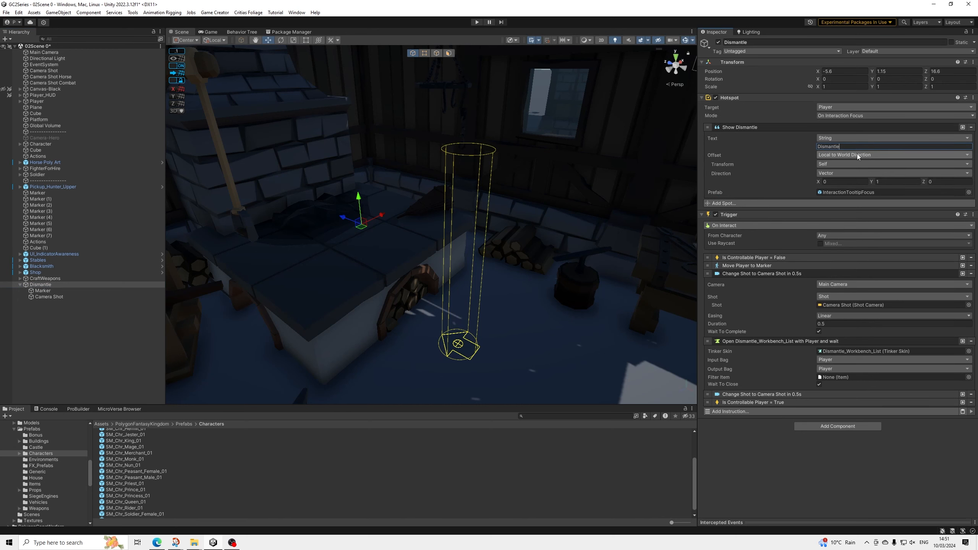
pyautogui.click(750, 127)
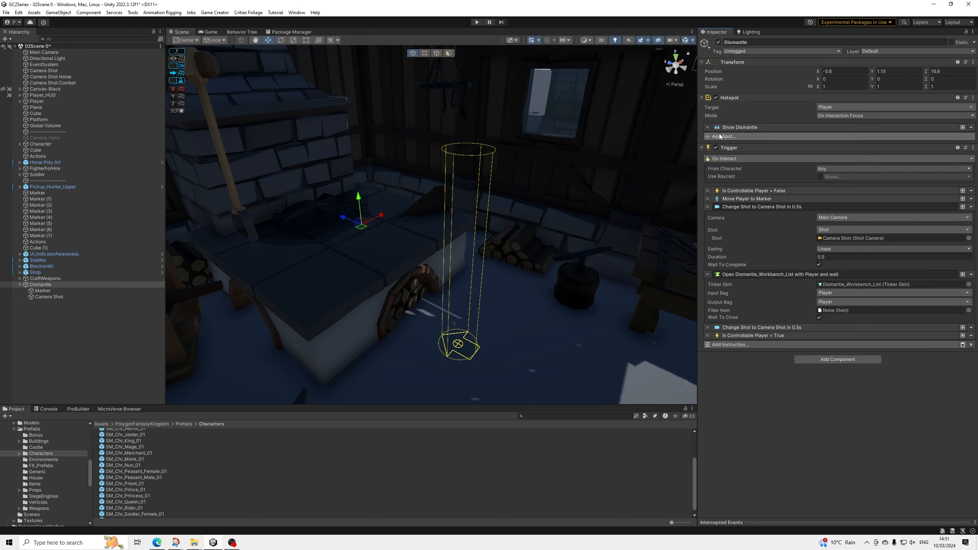
pyautogui.click(736, 208)
pyautogui.click(739, 214)
# Step: Open the 02Prefabs/04Inventory folder and select the Item_Scots_Helmet_M item for editing
pyautogui.keyDown('alt'); pyautogui.moveTo(516, 222); pyautogui.dragTo(388, 234); pyautogui.keyUp('alt')
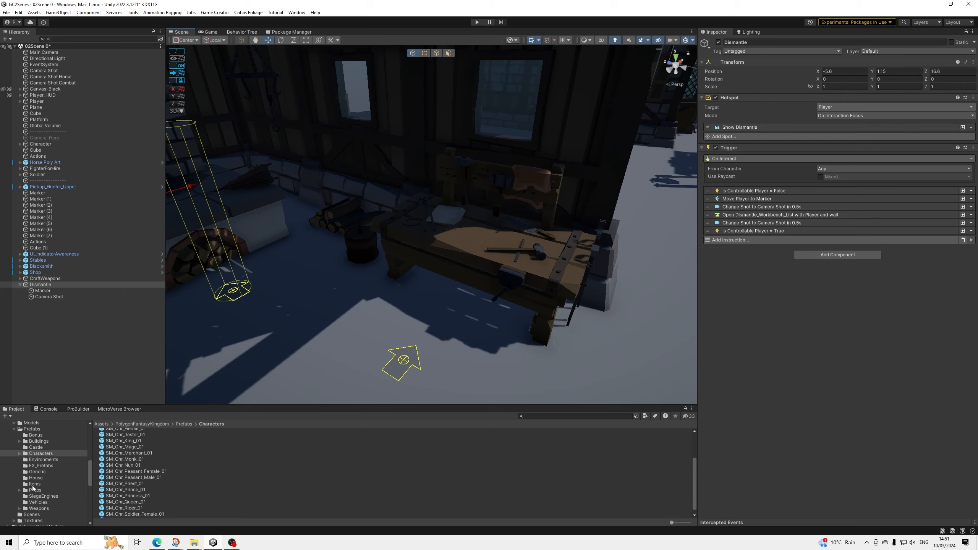
pyautogui.scroll(4, 33, 489)
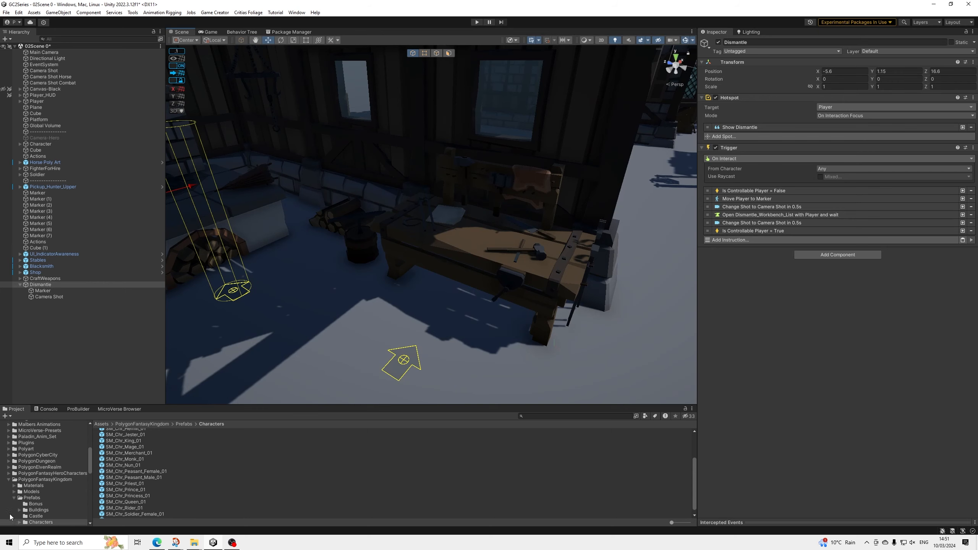
pyautogui.scroll(8, 10, 489)
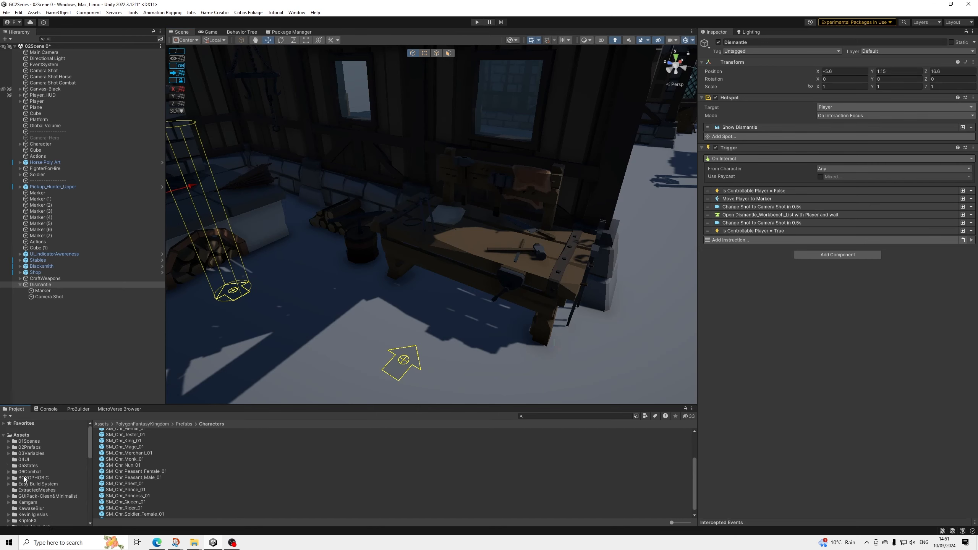
pyautogui.click(31, 447)
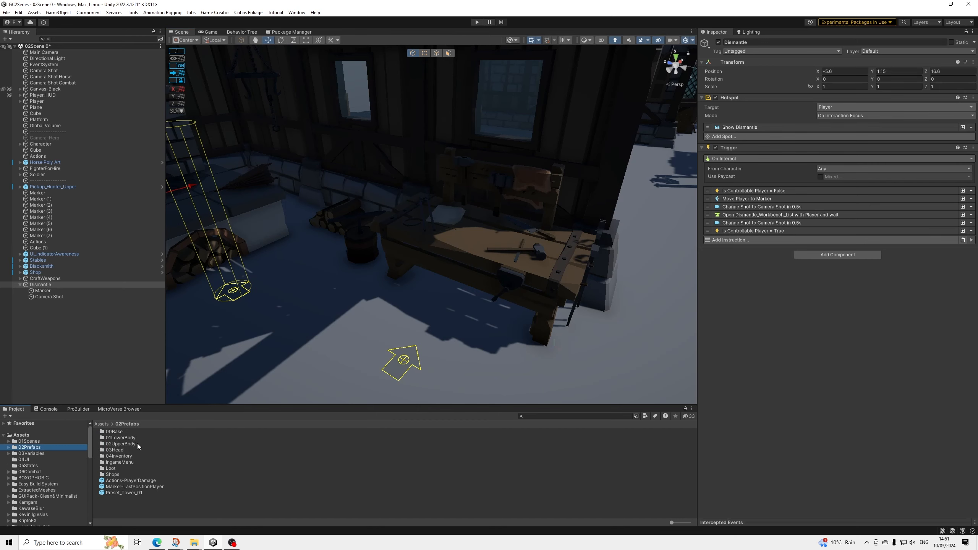
pyautogui.doubleClick(123, 458)
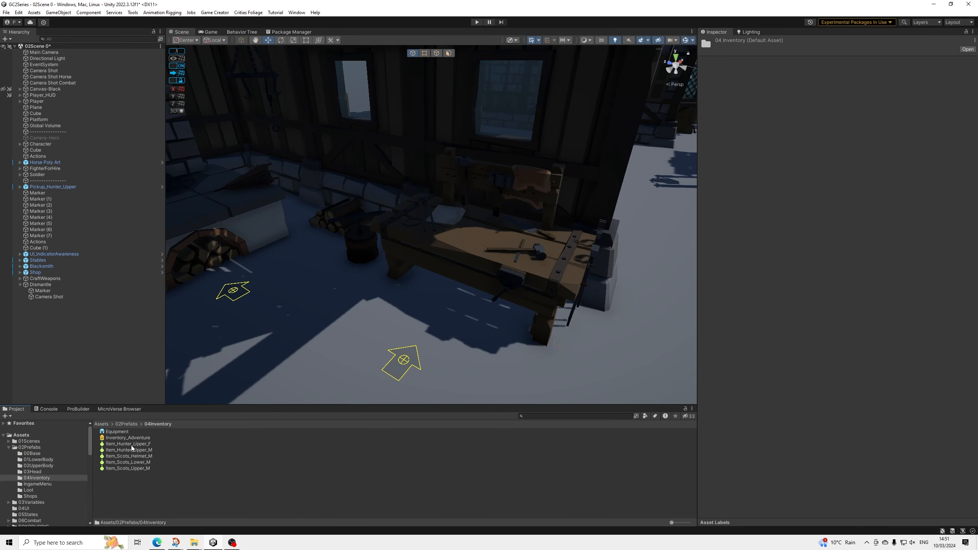
pyautogui.click(131, 445)
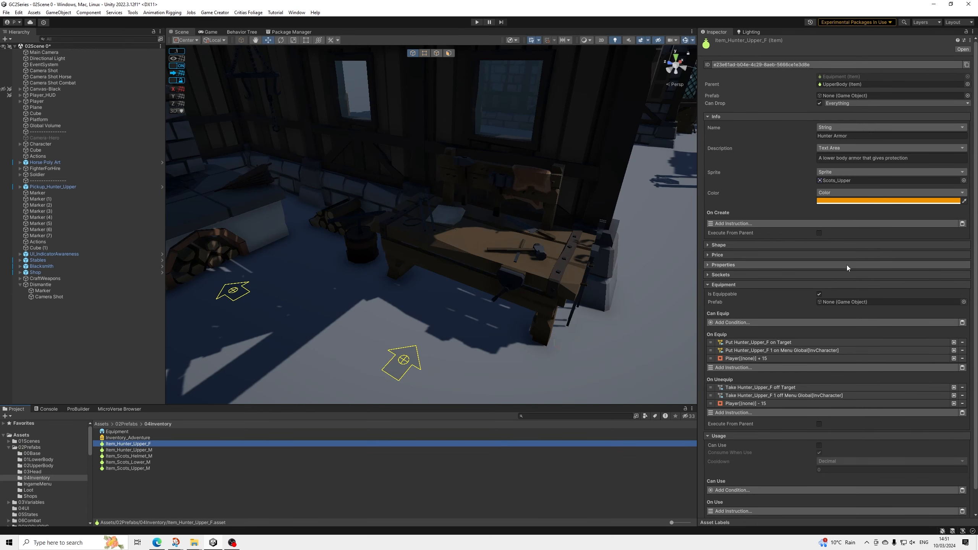
pyautogui.click(134, 455)
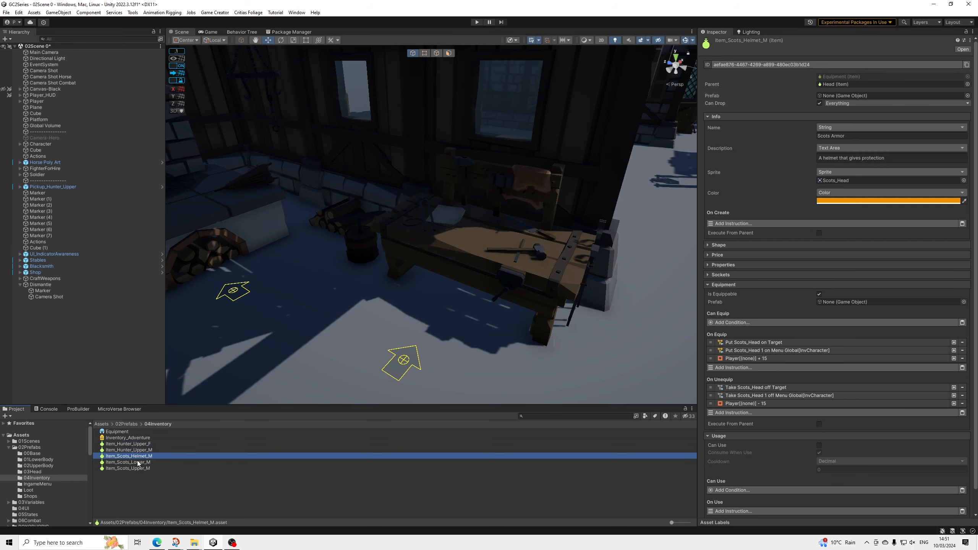
# Step: Enable both Craft and Dismantle in the crafting settings of Item_Scots_Helmet_M
pyautogui.scroll(-1, 786, 274)
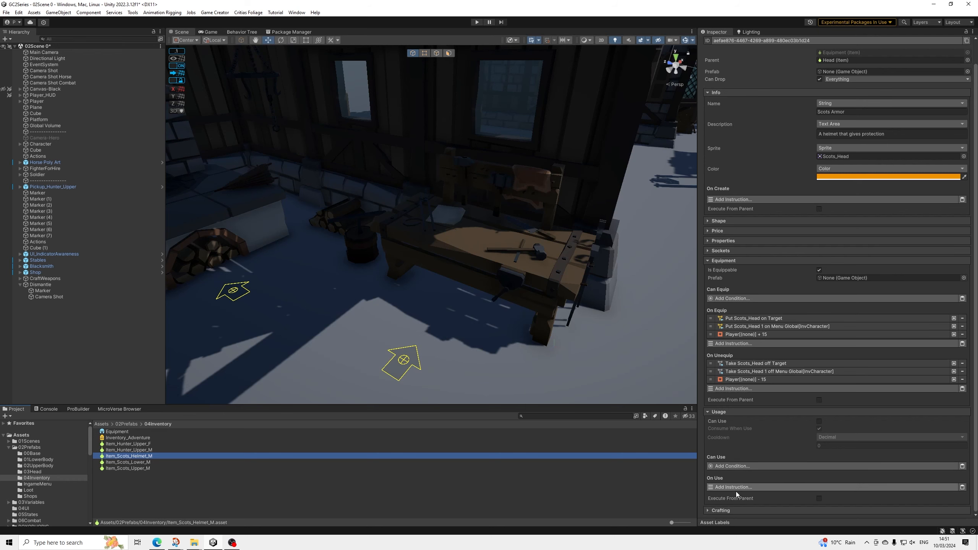
pyautogui.click(721, 510)
pyautogui.scroll(-3, 768, 480)
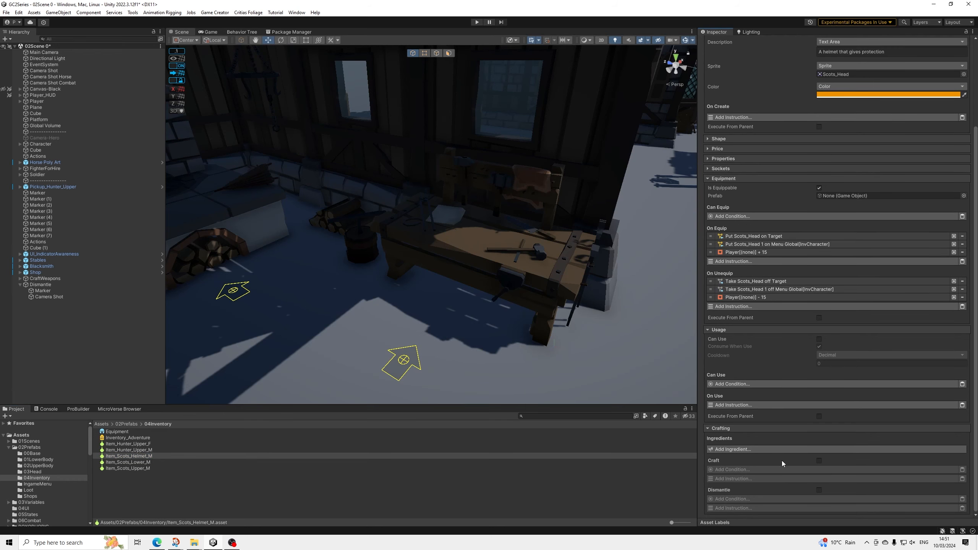
pyautogui.click(819, 461)
pyautogui.click(819, 461)
pyautogui.click(818, 491)
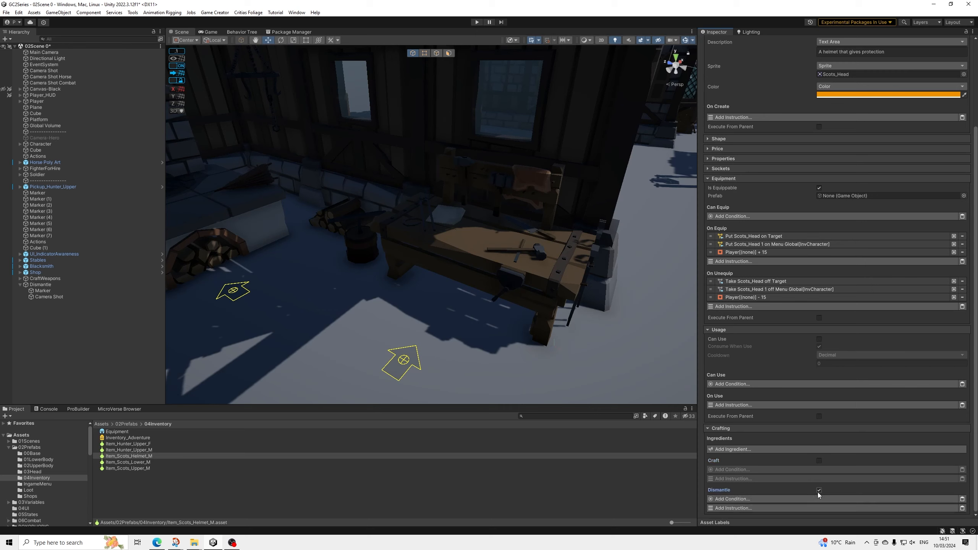
pyautogui.click(819, 461)
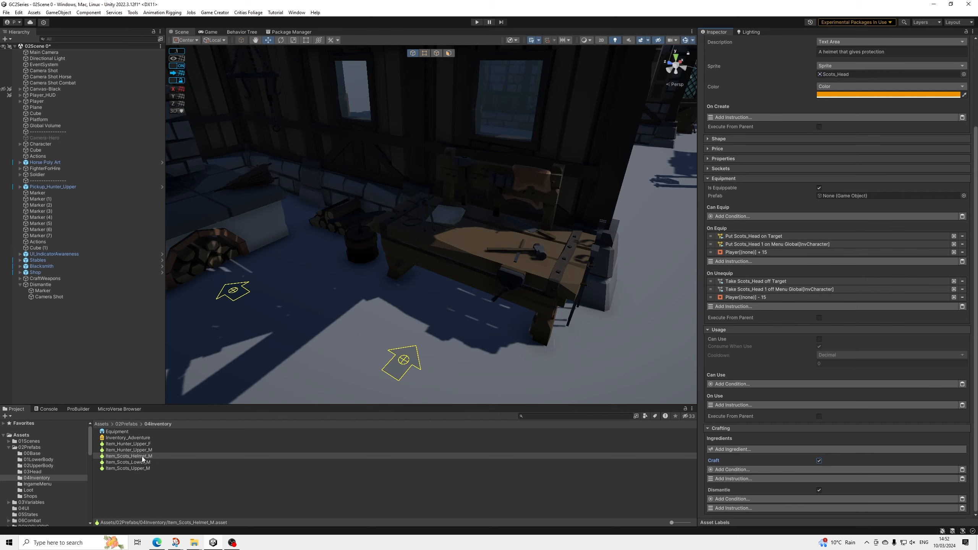
pyautogui.click(810, 480)
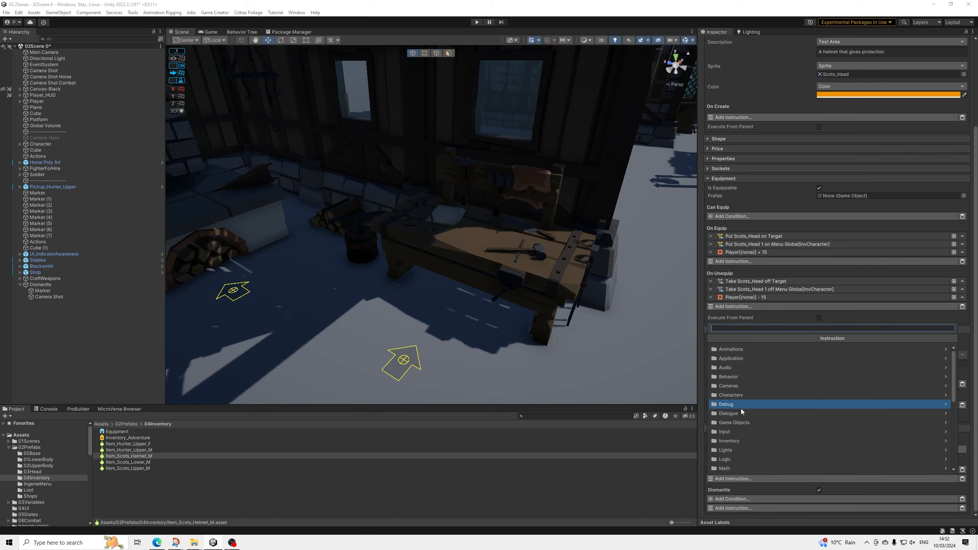
pyautogui.click(125, 457)
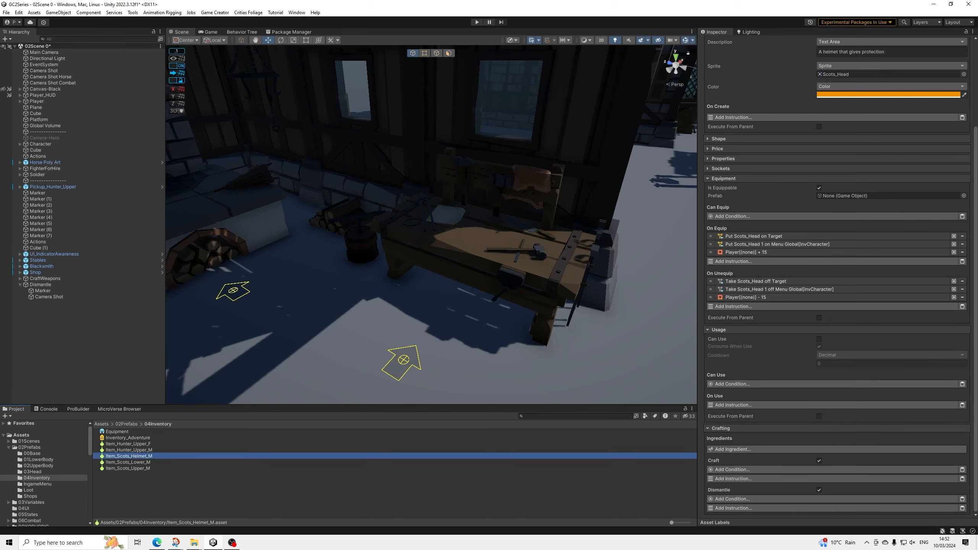
# Step: Add a crafting ingredient to Item_Scots_Helmet_M and assign Ingredient_Ingot_Metal as its item
pyautogui.click(756, 449)
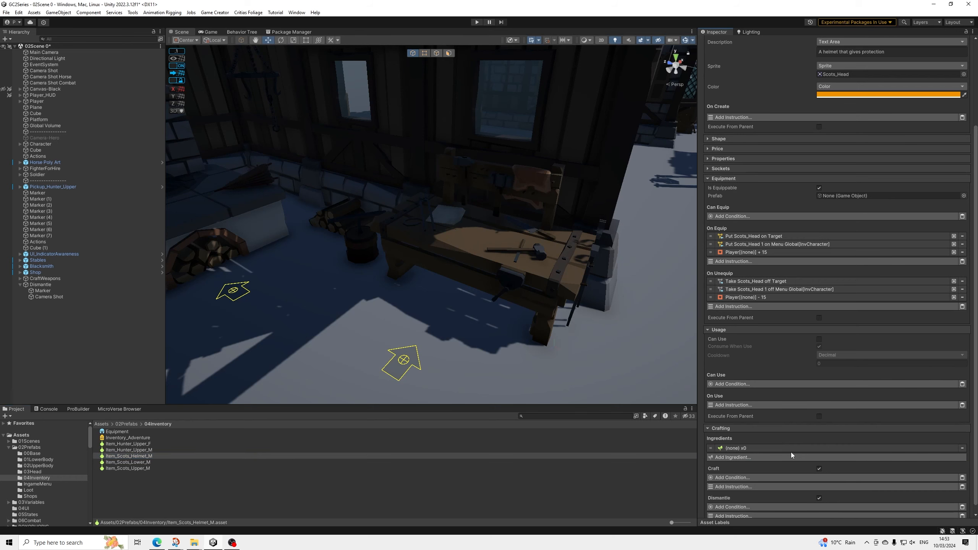
pyautogui.click(790, 447)
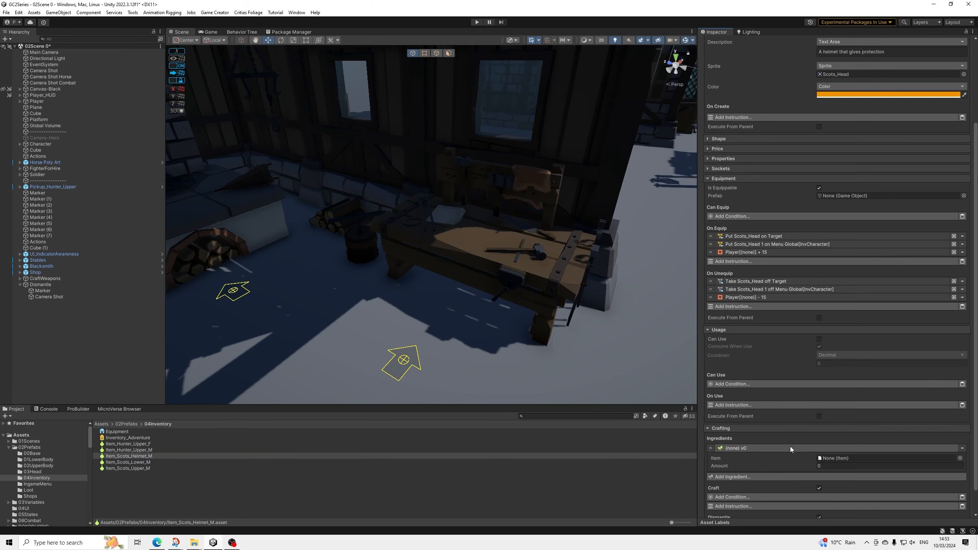
pyautogui.click(962, 463)
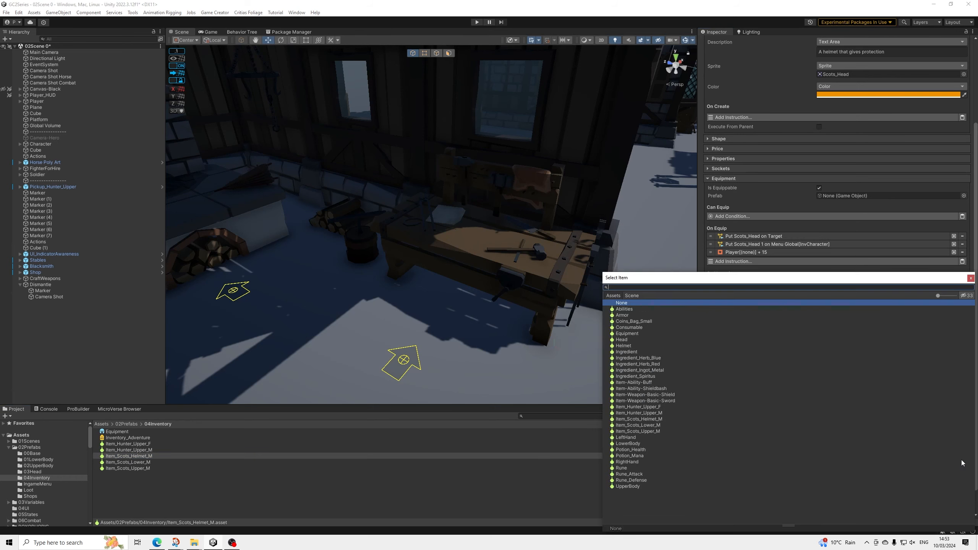
pyautogui.click(651, 371)
pyautogui.doubleClick(661, 368)
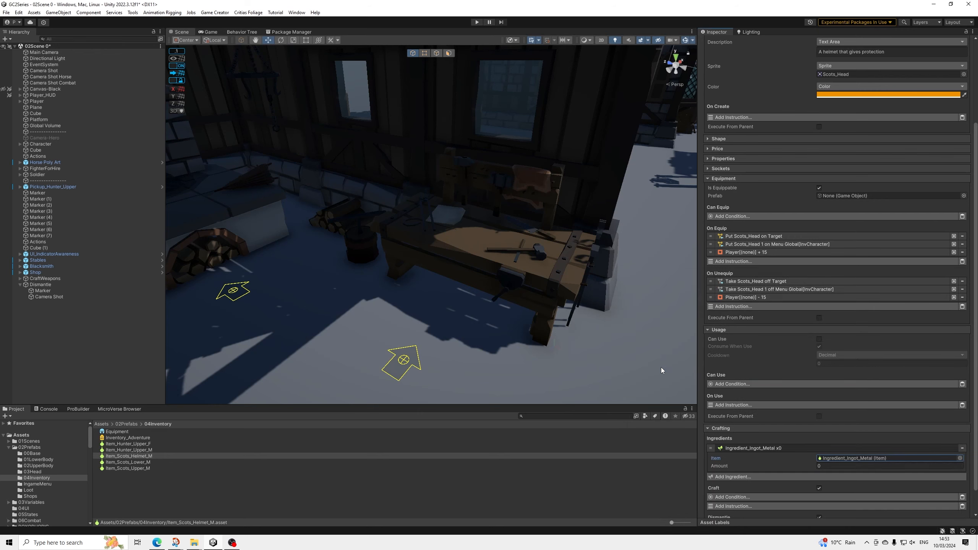
# Step: Set the helmet's metal ingot ingredient amount to 4 and open the Ingredient_Ingot_Metal item asset
pyautogui.click(825, 467)
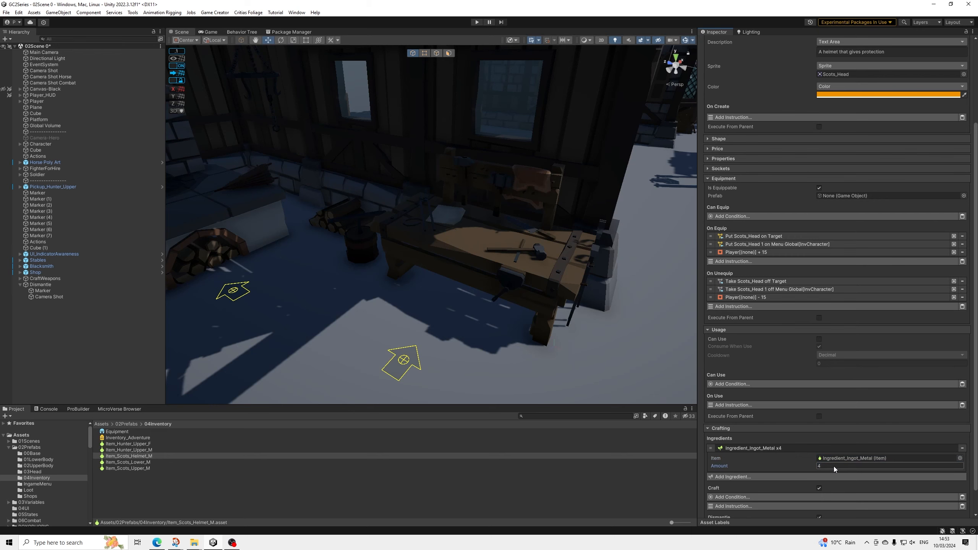
pyautogui.scroll(-2, 834, 466)
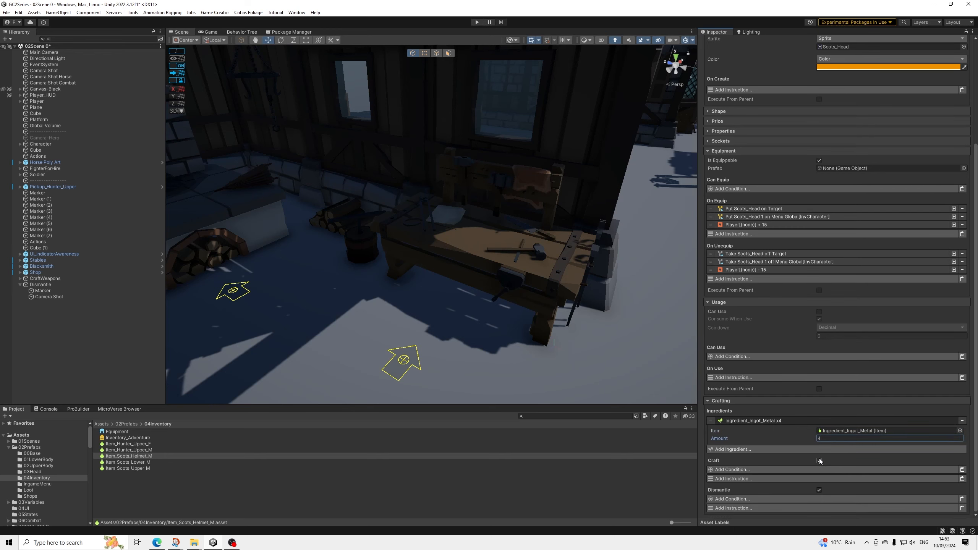
pyautogui.doubleClick(848, 430)
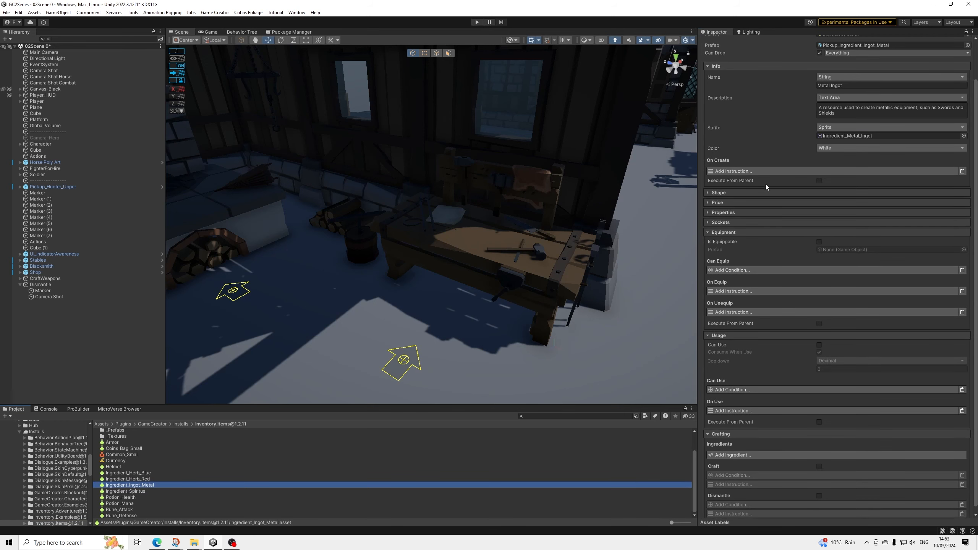
pyautogui.scroll(3, 843, 252)
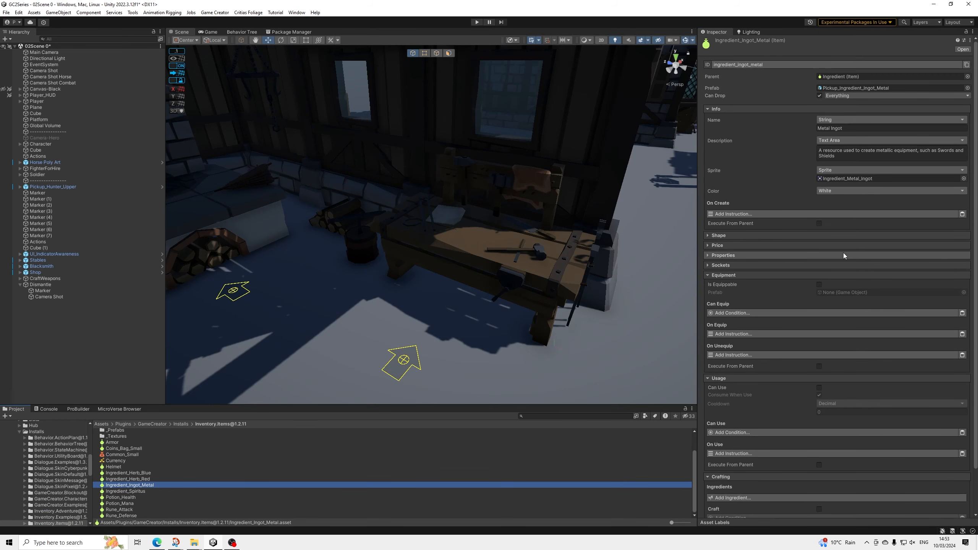
# Step: Locate the item's Pickup_Ingredient_Ingot_Metal prefab and place an instance on the ground beside the blacksmith's barrels
pyautogui.click(847, 88)
pyautogui.click(153, 476)
pyautogui.scroll(-5, 509, 295)
pyautogui.moveTo(463, 323); pyautogui.dragTo(292, 402, button='right')
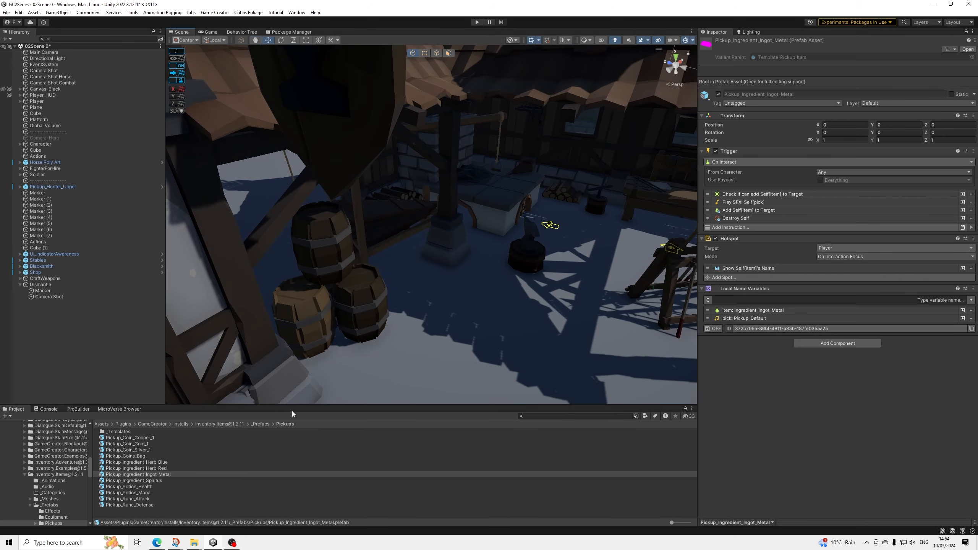
pyautogui.moveTo(167, 473); pyautogui.dragTo(330, 410)
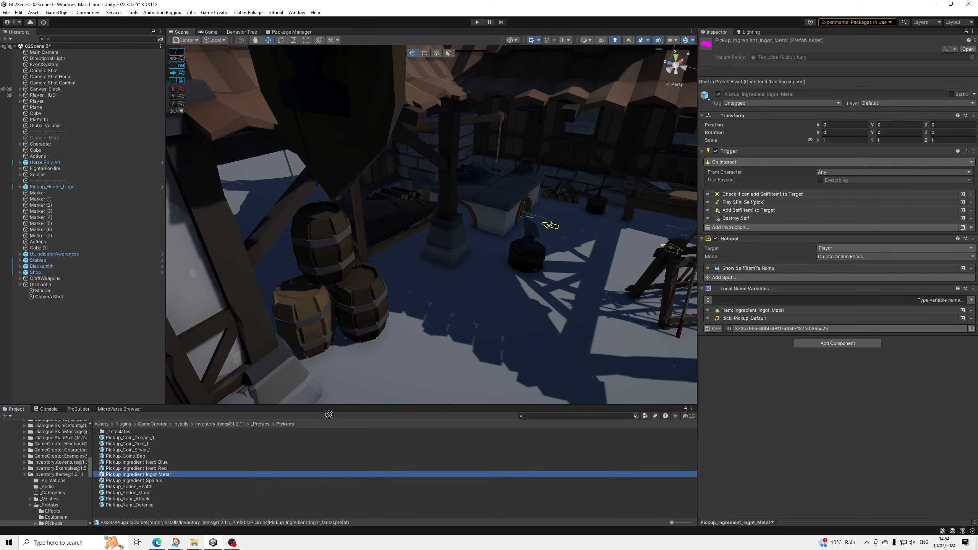
pyautogui.moveTo(153, 475); pyautogui.dragTo(440, 361)
# Step: Unpack the Pickup_Ingredient_Ingot_Metal instance twice so it is detached from both its own prefab and the template prefab
pyautogui.rightClick(81, 303)
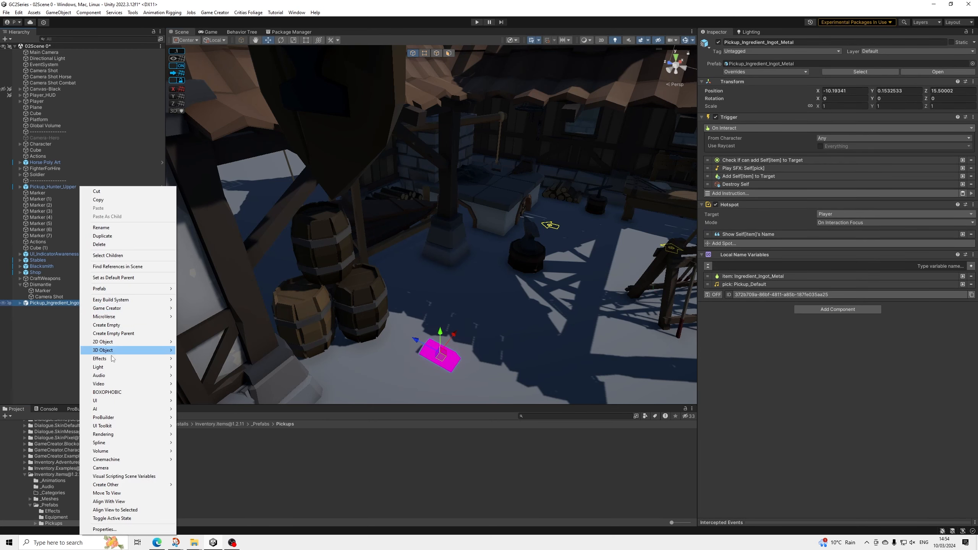
pyautogui.moveTo(156, 289)
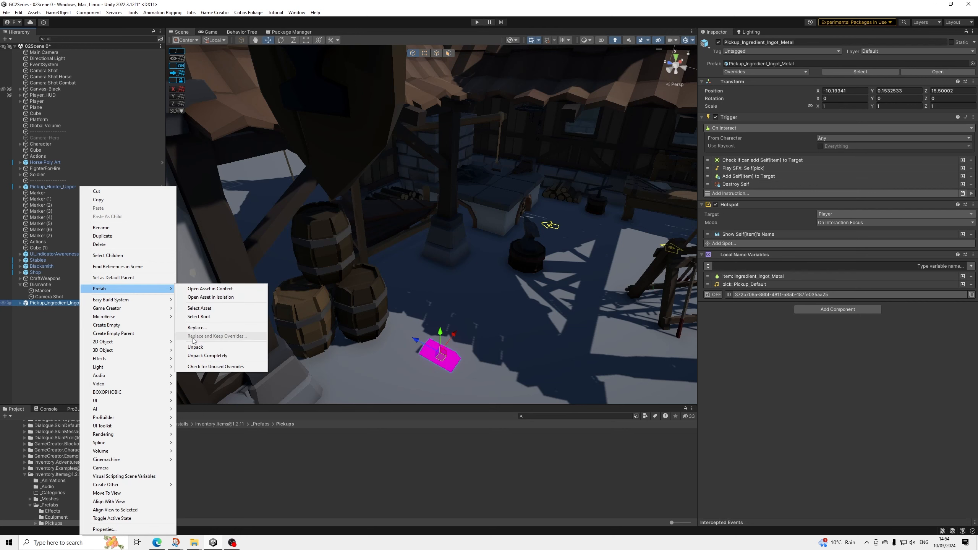
pyautogui.click(196, 347)
pyautogui.rightClick(29, 304)
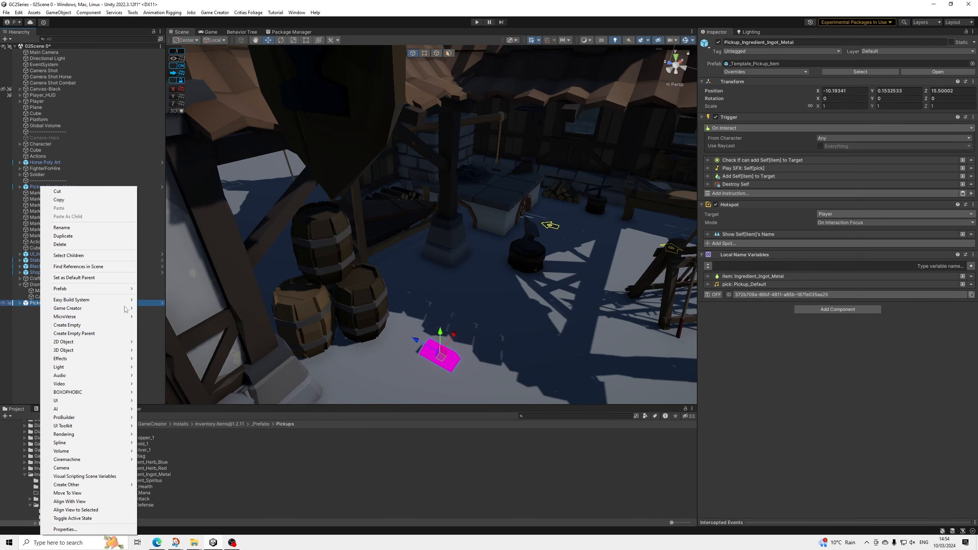
pyautogui.moveTo(112, 292)
pyautogui.click(160, 348)
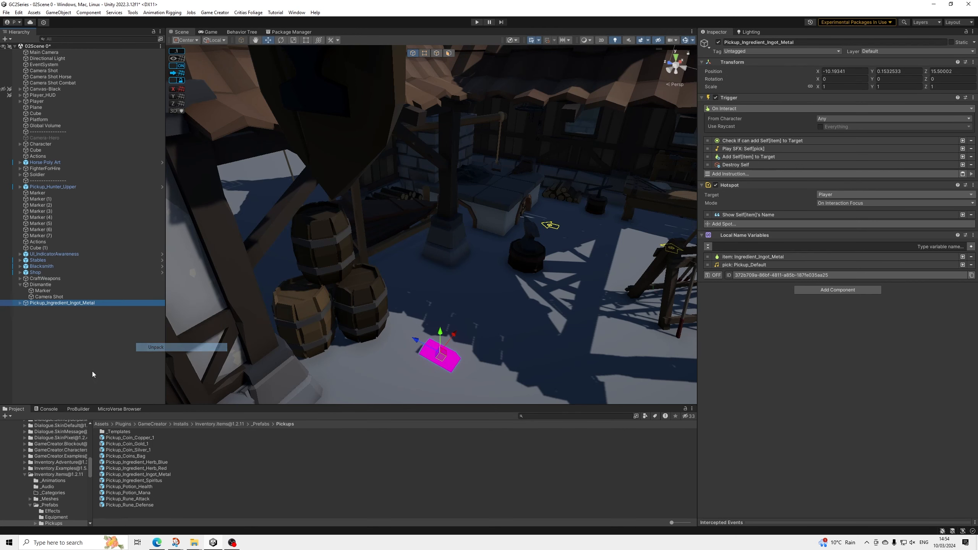
# Step: Frame the metal ingot pickup in the scene, expand it, and select its Metal_Ingot child
pyautogui.scroll(15, 47, 465)
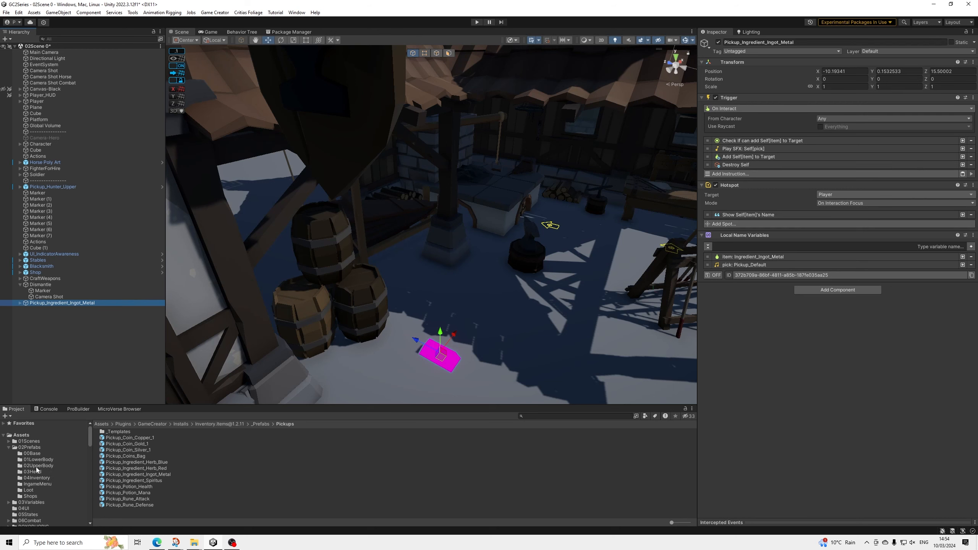
pyautogui.click(31, 496)
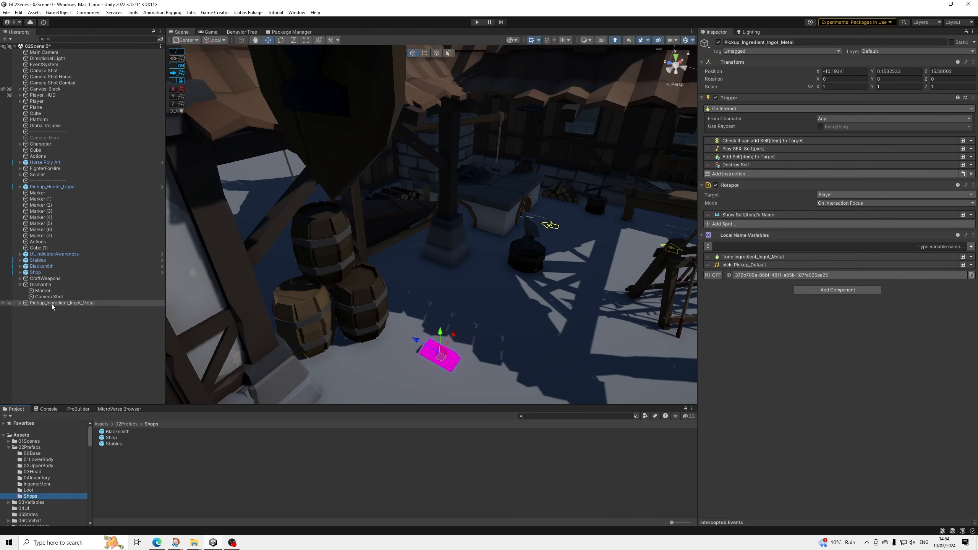
pyautogui.scroll(4, 454, 302)
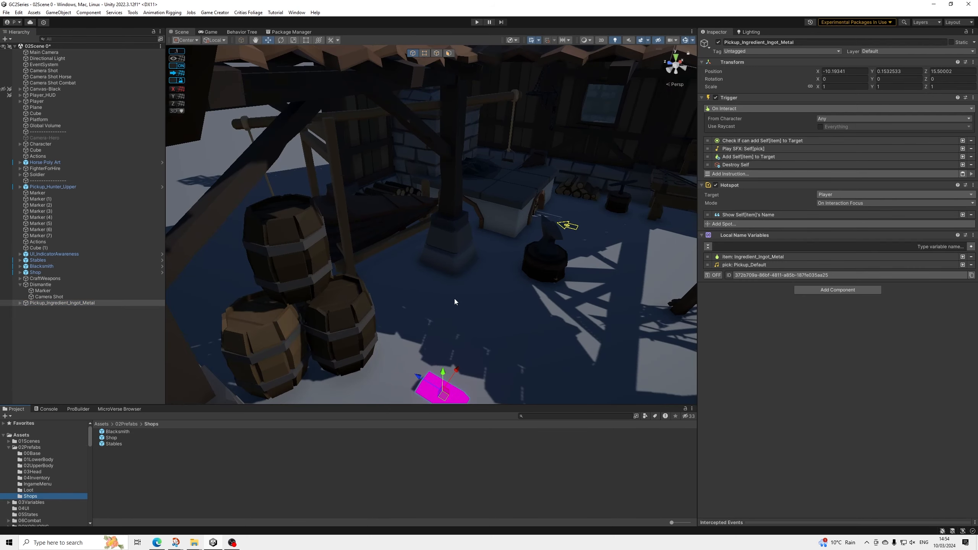
pyautogui.press('f')
pyautogui.click(19, 304)
pyautogui.click(29, 309)
# Step: Open the PolygonFantasyKingdom/Prefabs/Props folder in the project assets
pyautogui.scroll(4, 346, 256)
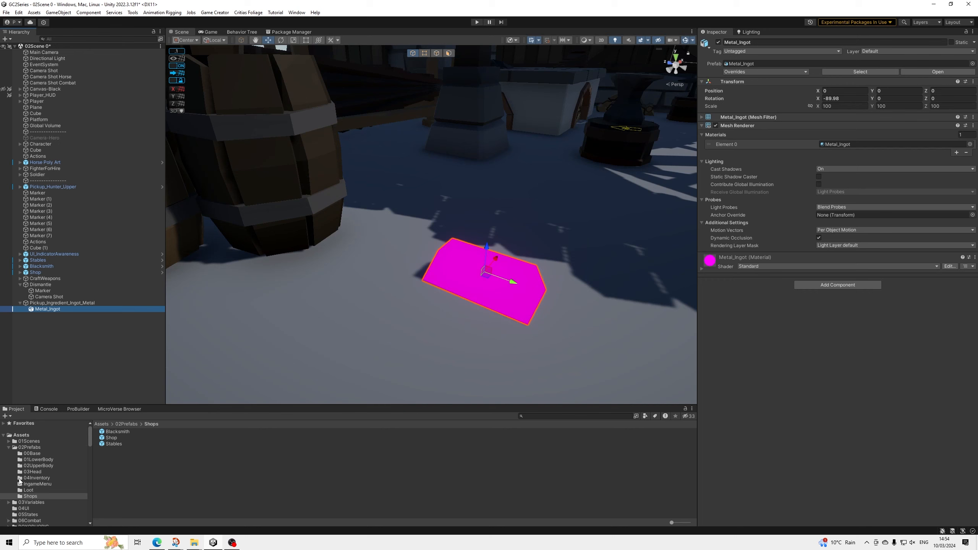
pyautogui.scroll(-10, 23, 482)
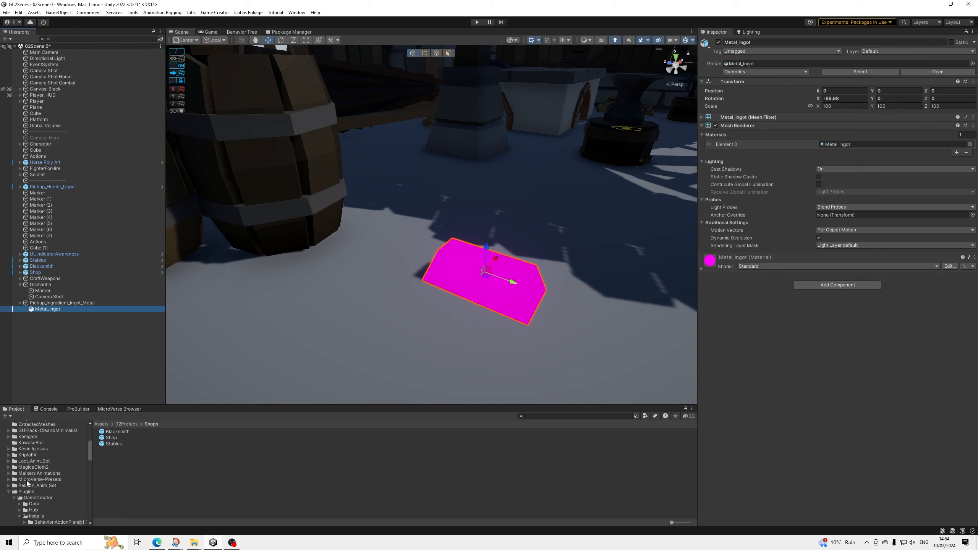
pyautogui.scroll(-15, 20, 494)
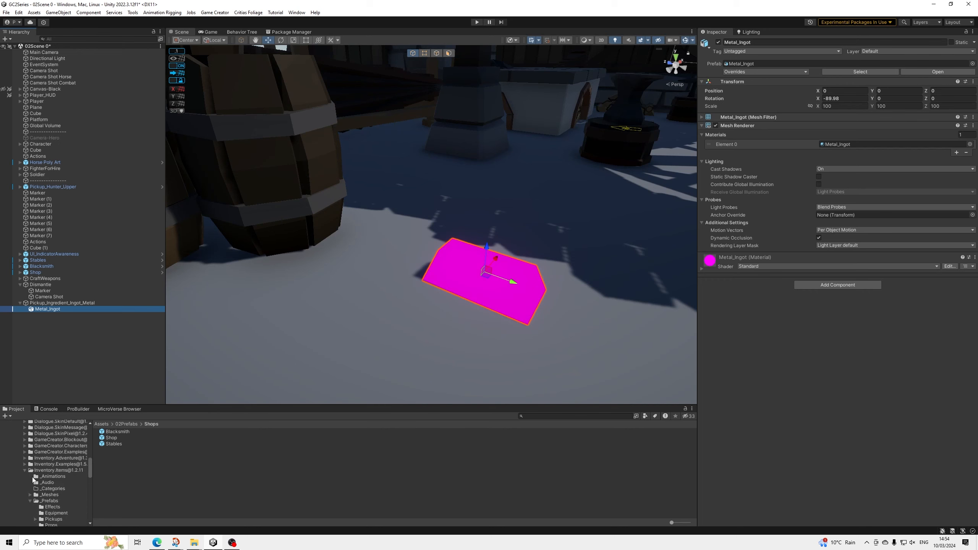
pyautogui.scroll(-3, 33, 479)
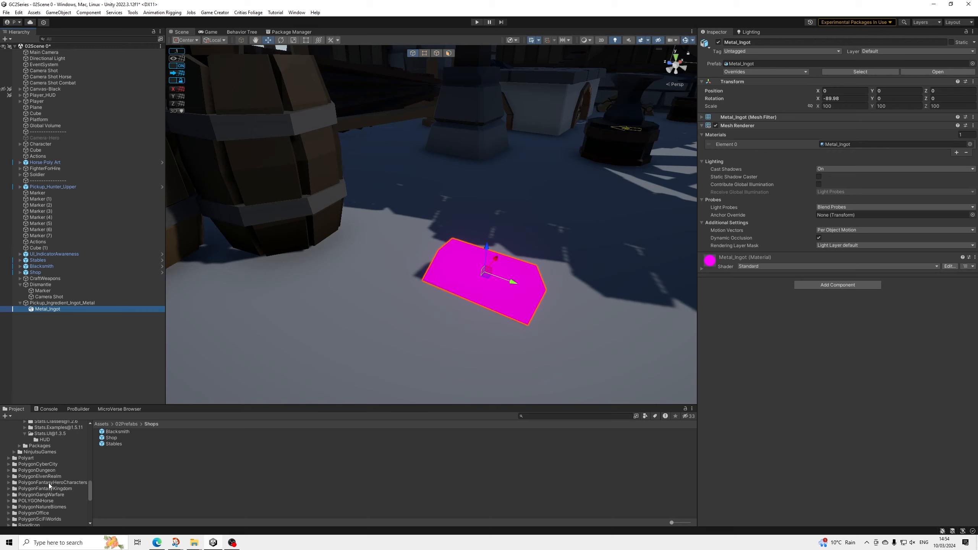
pyautogui.click(52, 488)
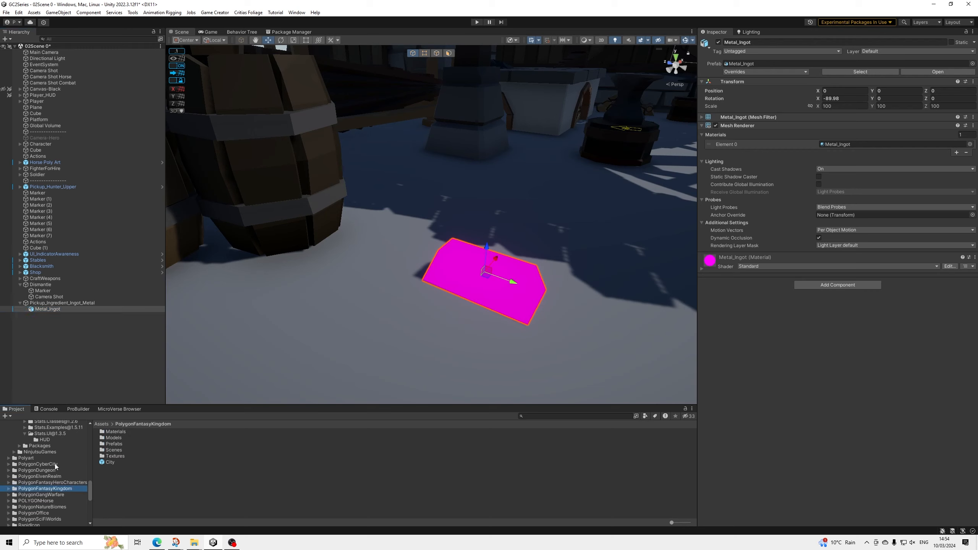
pyautogui.doubleClick(114, 445)
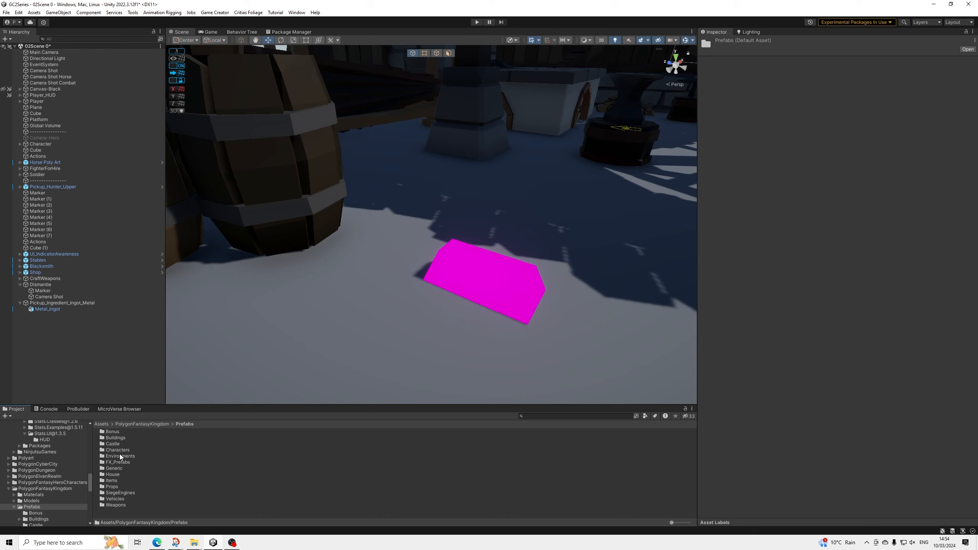
pyautogui.doubleClick(113, 486)
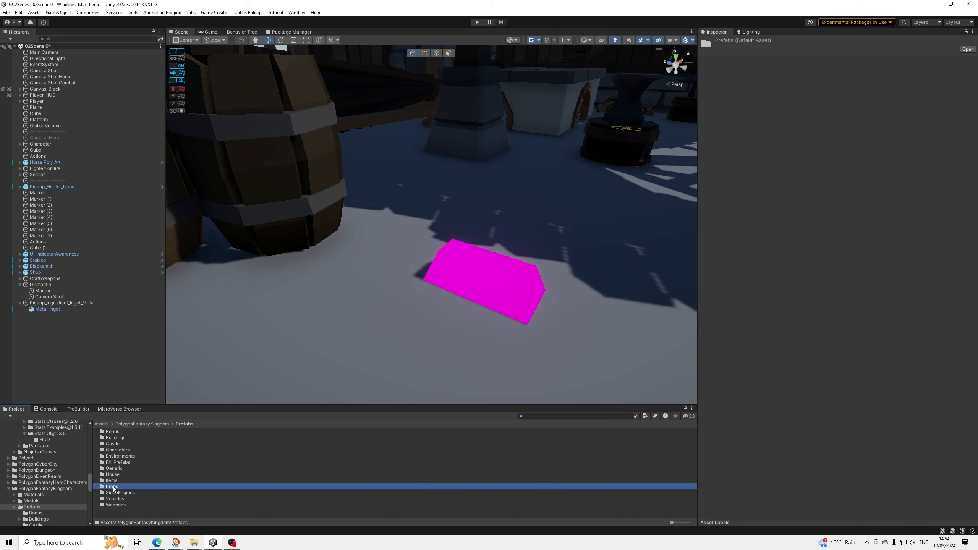
# Step: Browse the Props folder and preview SM_Prop_Bar_02 and SM_Prop_Bar_Mat_01 as possible ingot models
pyautogui.scroll(-5, 122, 466)
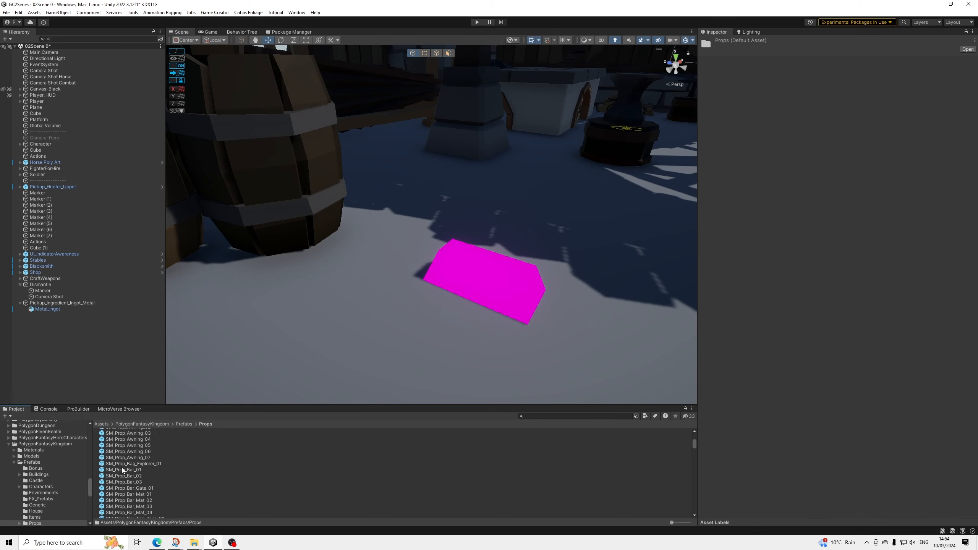
pyautogui.click(133, 453)
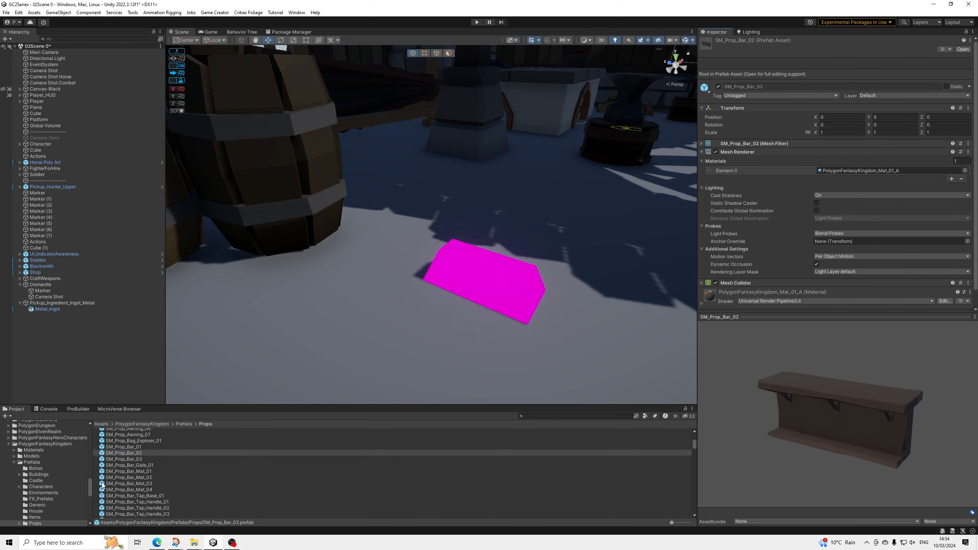
pyautogui.click(127, 465)
pyautogui.click(154, 471)
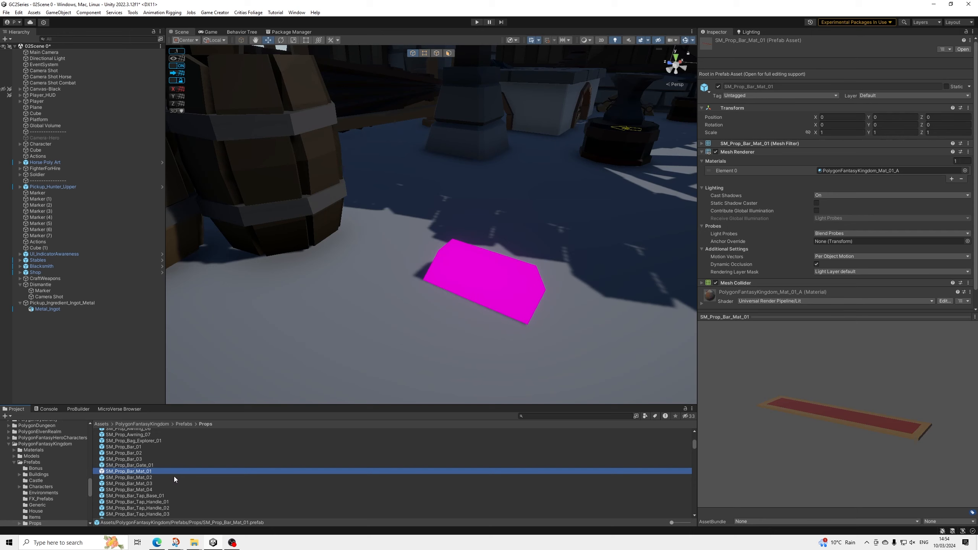
# Step: Search the Props folder for metal and for ingot, and select the SM_Prop_Forge_Ingot_01 prefab
pyautogui.click(543, 416)
pyautogui.write('metal')
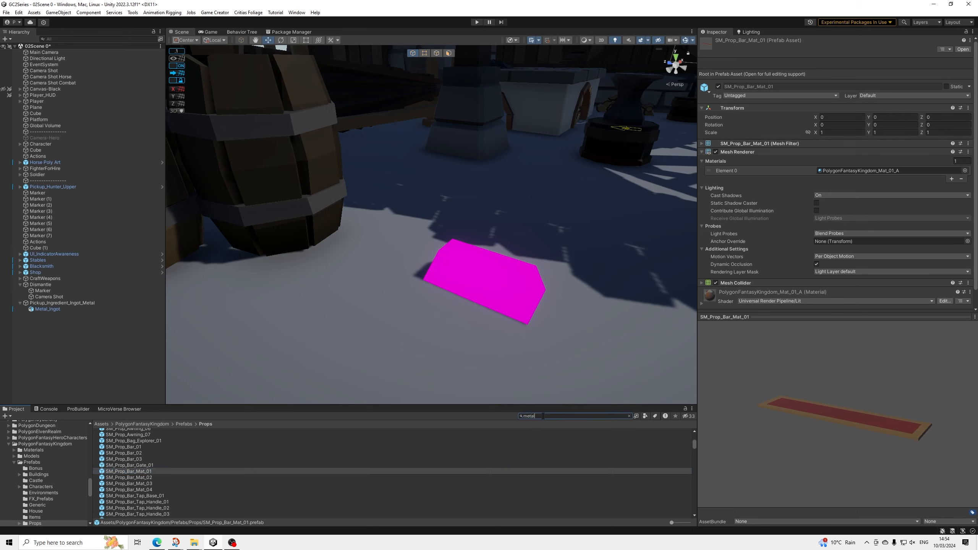
pyautogui.click(200, 424)
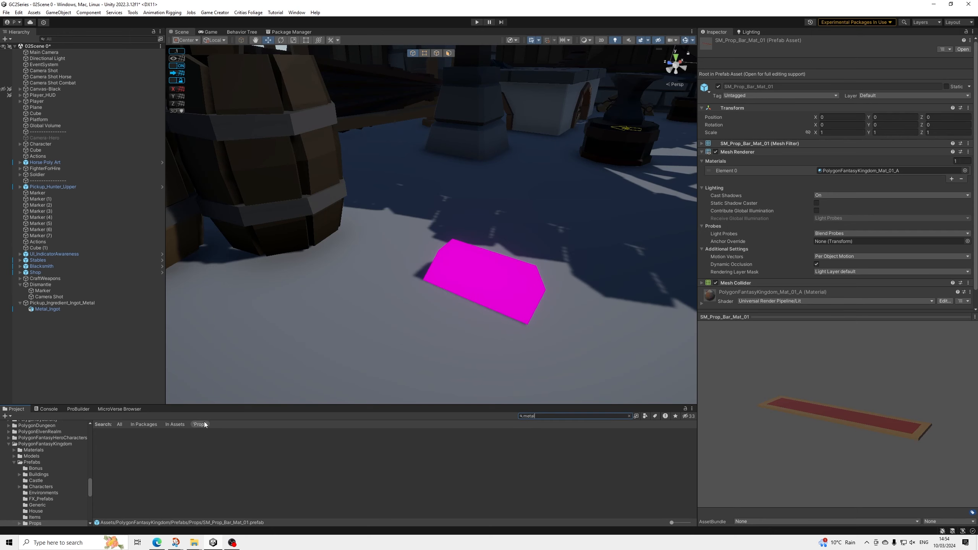
pyautogui.doubleClick(558, 417)
pyautogui.write('ingot')
pyautogui.click(143, 431)
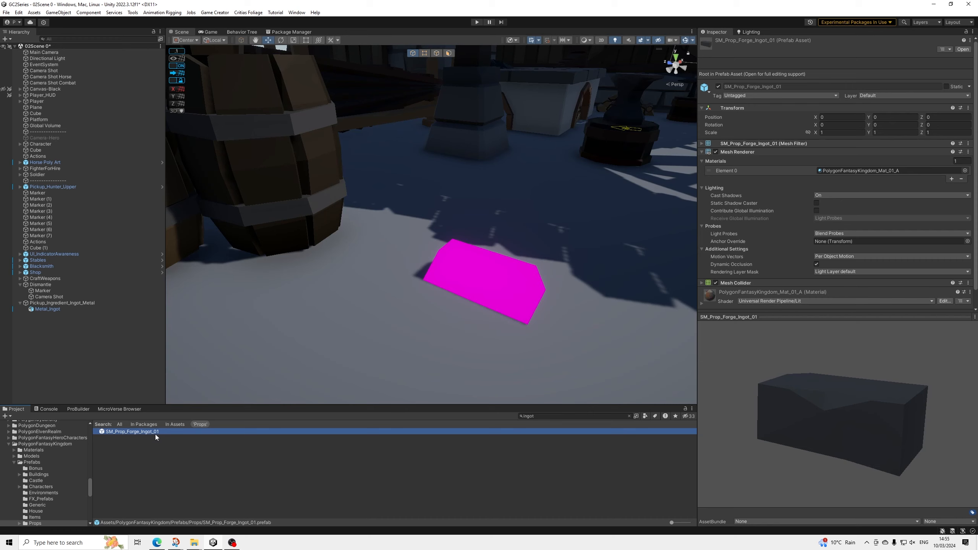
# Step: Add SM_Prop_Forge_Ingot_01 as a child of Pickup_Ingredient_Ingot_Metal and delete the pink Metal_Ingot child
pyautogui.moveTo(155, 434); pyautogui.dragTo(86, 303)
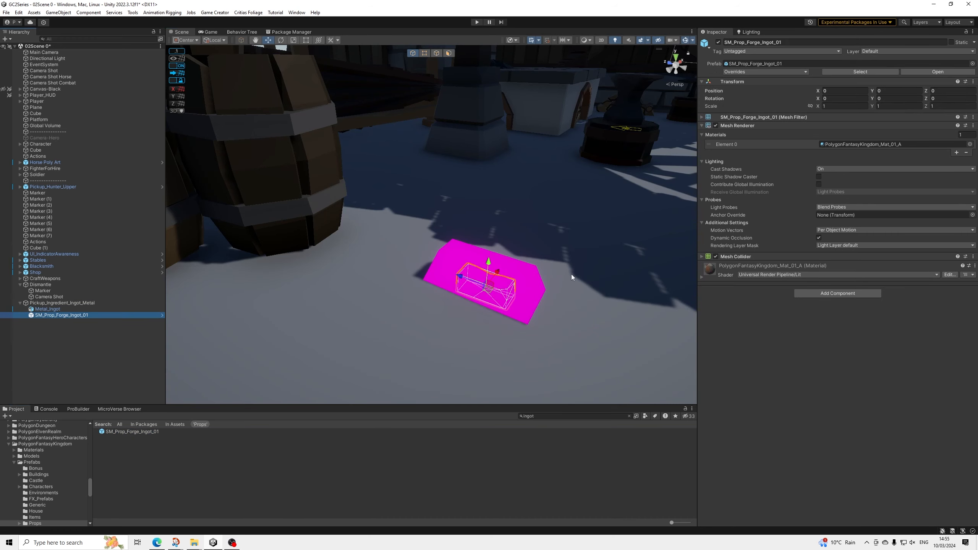
pyautogui.click(50, 310)
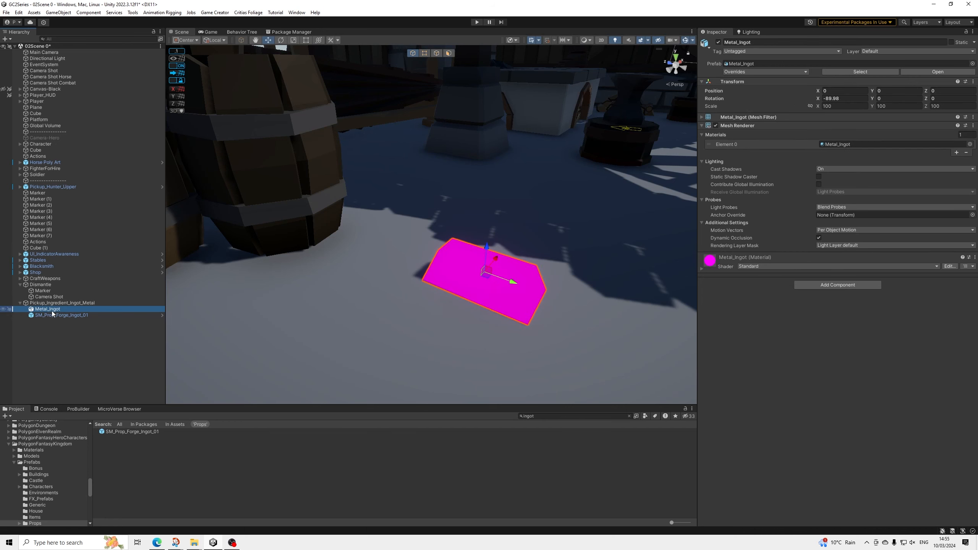
pyautogui.press('Delete')
pyautogui.click(56, 310)
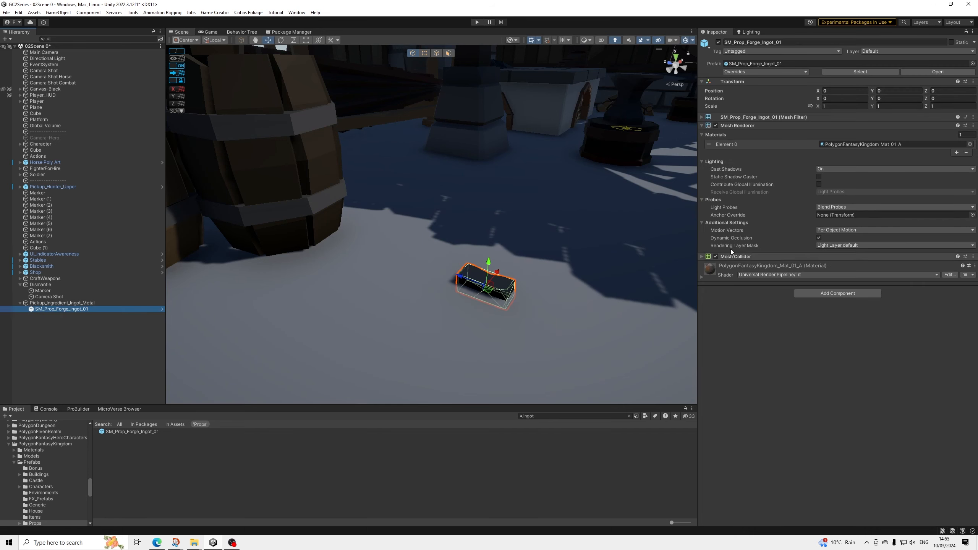
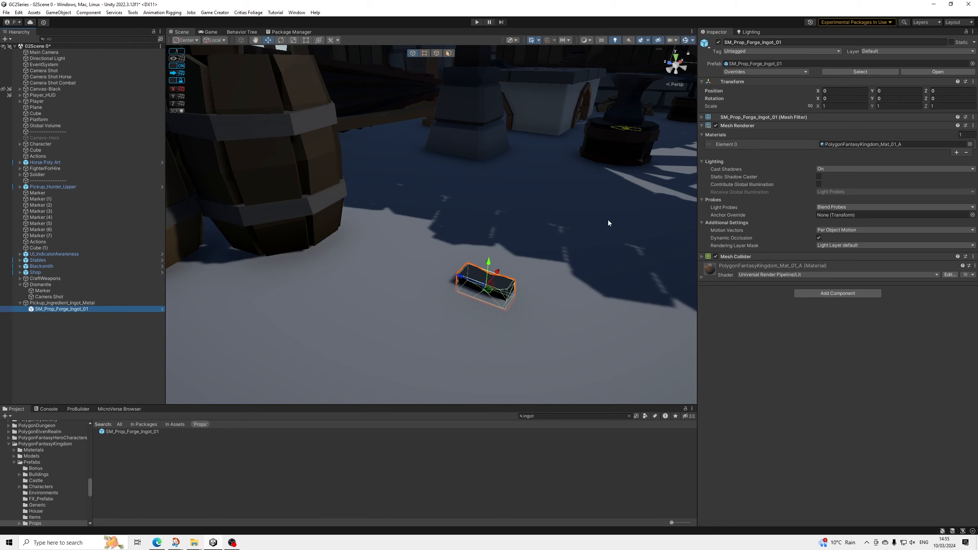
# Step: Raise the SM_Prop_Forge_Ingot_01 model to about 0.05 in Y so it rests on the ground
pyautogui.moveTo(492, 260); pyautogui.dragTo(489, 265)
pyautogui.scroll(6, 498, 260)
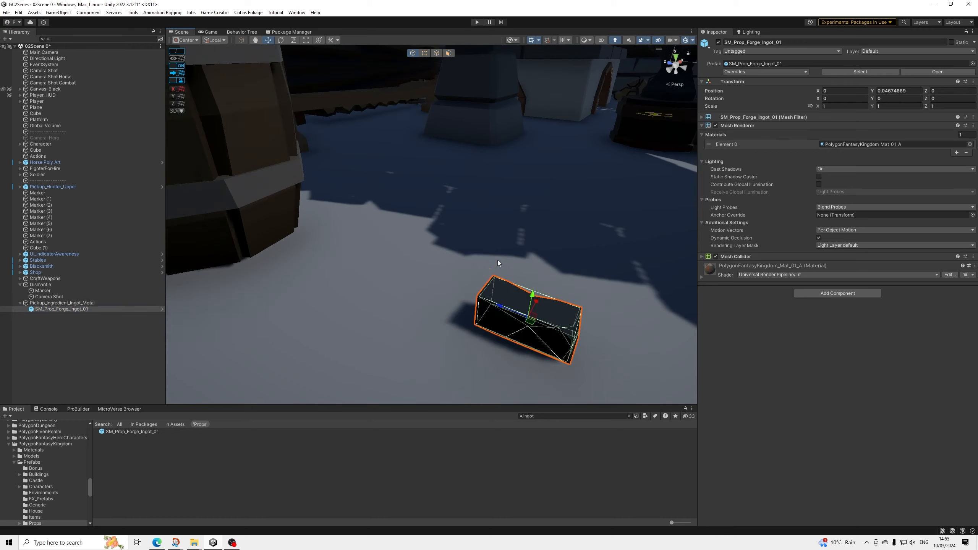
pyautogui.moveTo(497, 260); pyautogui.dragTo(467, 237, button='middle')
pyautogui.keyDown('alt'); pyautogui.moveTo(467, 236); pyautogui.dragTo(485, 228); pyautogui.keyUp('alt')
pyautogui.moveTo(485, 228)
pyautogui.mouseDown(button='middle')
pyautogui.moveTo(470, 216)
pyautogui.moveTo(477, 241)
pyautogui.mouseUp(button='middle')
pyautogui.scroll(-4, 471, 216)
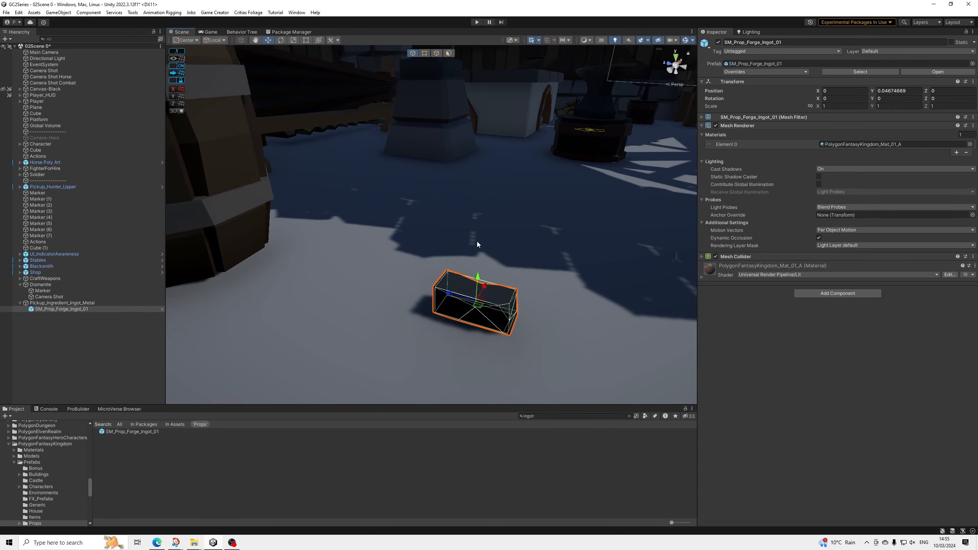
# Step: Move Pickup_Ingredient_Ingot_Metal along Z to 16.1, closer to the barrels by the blacksmith building
pyautogui.click(38, 303)
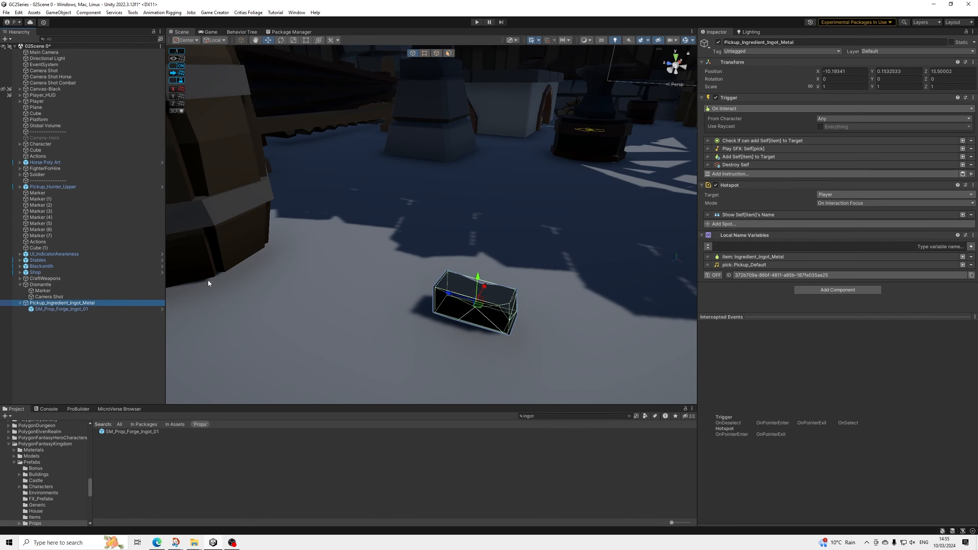
pyautogui.click(20, 303)
pyautogui.click(127, 311)
pyautogui.moveTo(346, 292)
pyautogui.mouseDown(button='right')
pyautogui.moveTo(408, 282)
pyautogui.moveTo(374, 276)
pyautogui.moveTo(356, 289)
pyautogui.mouseUp(button='right')
pyautogui.click(57, 303)
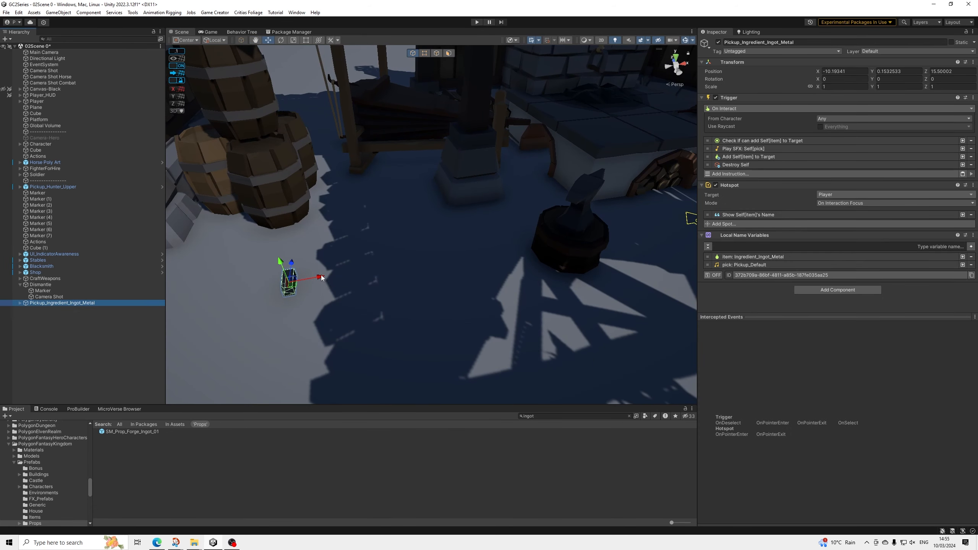
pyautogui.scroll(-5, 322, 279)
pyautogui.moveTo(332, 270); pyautogui.dragTo(454, 295, button='middle')
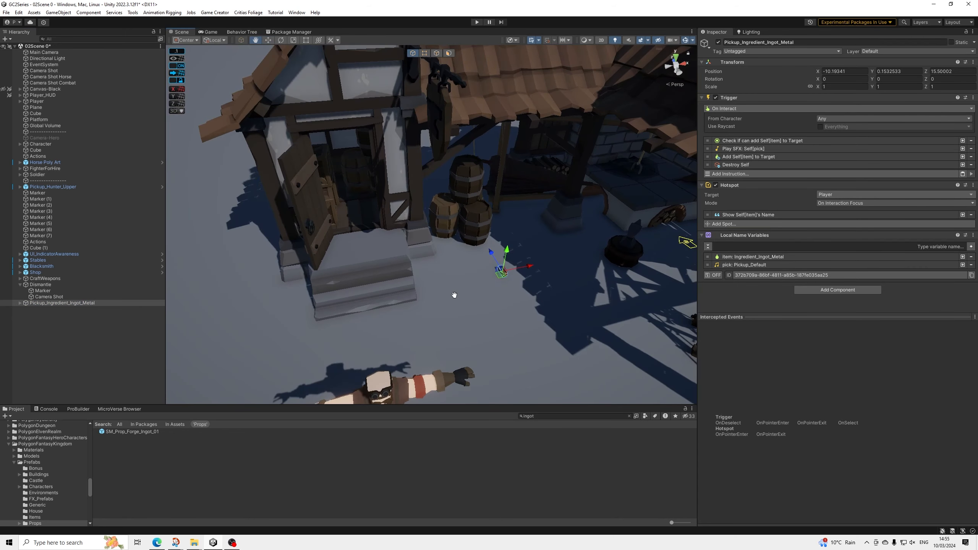
pyautogui.moveTo(454, 295); pyautogui.dragTo(452, 279, button='right')
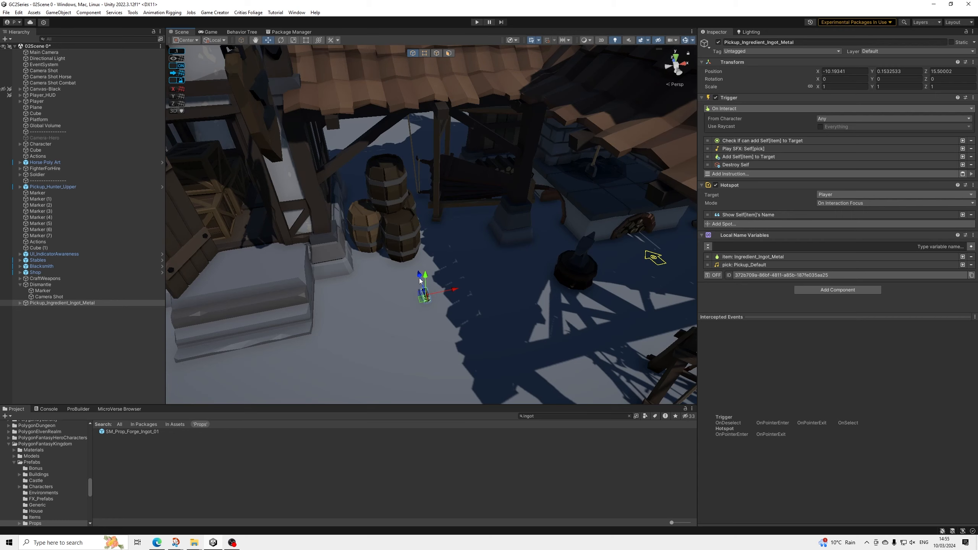
pyautogui.moveTo(420, 281); pyautogui.dragTo(404, 259)
pyautogui.moveTo(405, 259); pyautogui.dragTo(478, 265, button='middle')
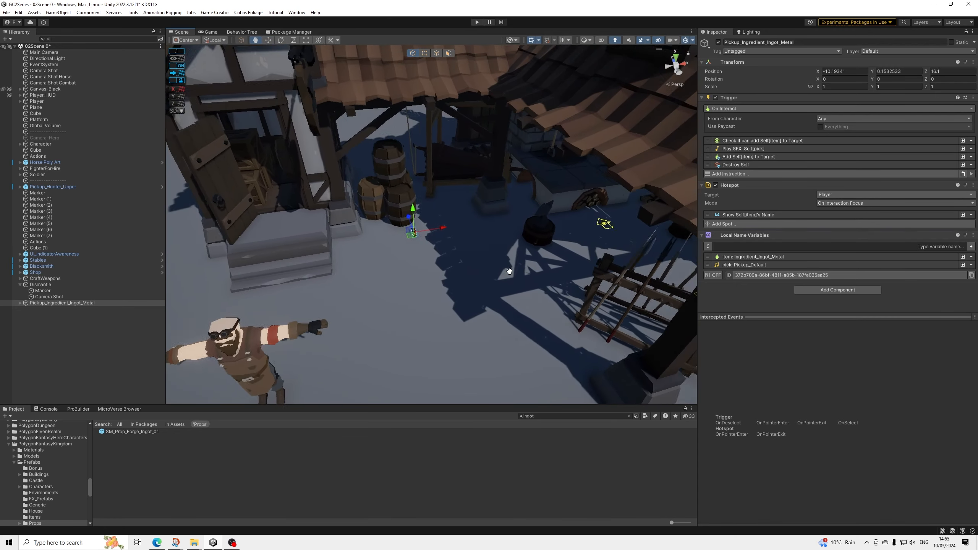
pyautogui.scroll(5, 478, 264)
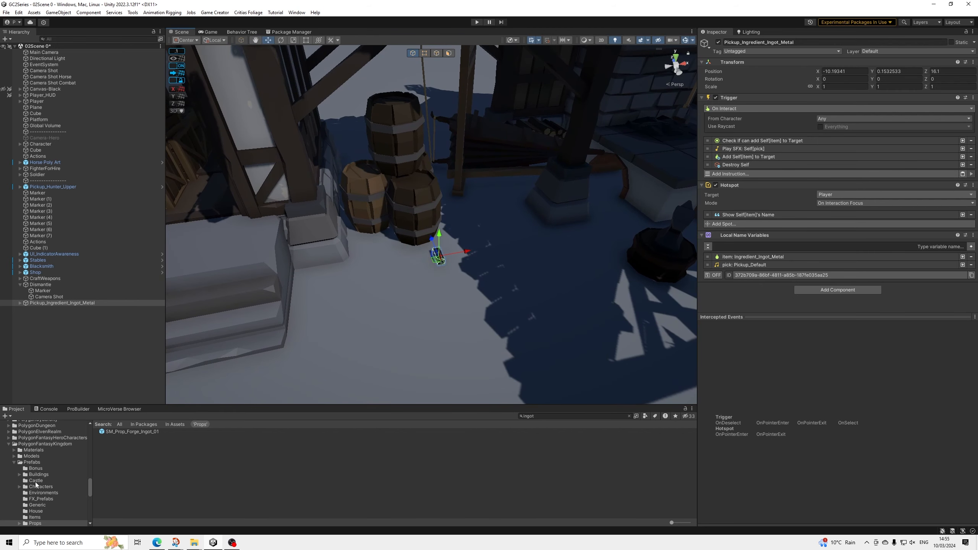
# Step: Search the PolygonFantasyKingdom Prefabs folder for table and select SM_Prop_Side_Table_01 in the results
pyautogui.click(39, 465)
pyautogui.click(549, 418)
pyautogui.write('tab')
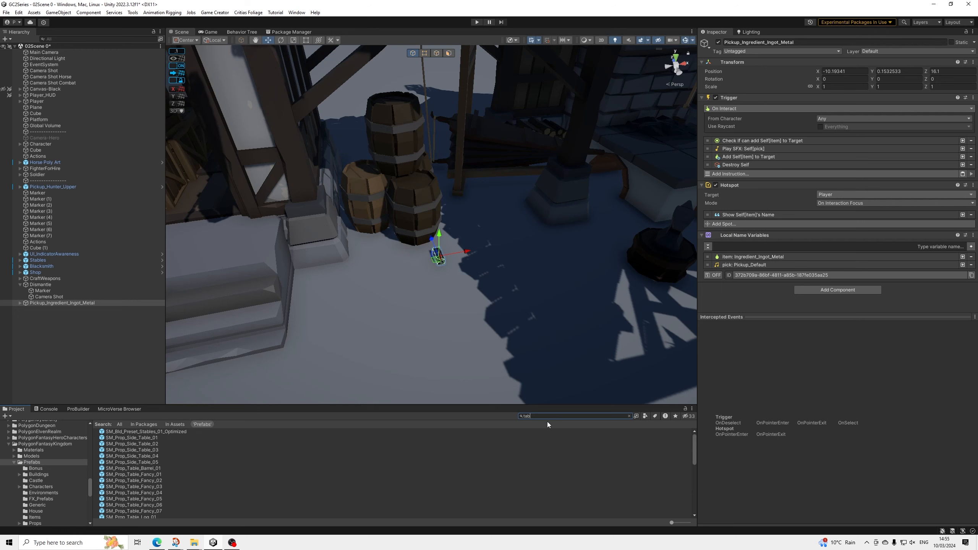
pyautogui.write('new')
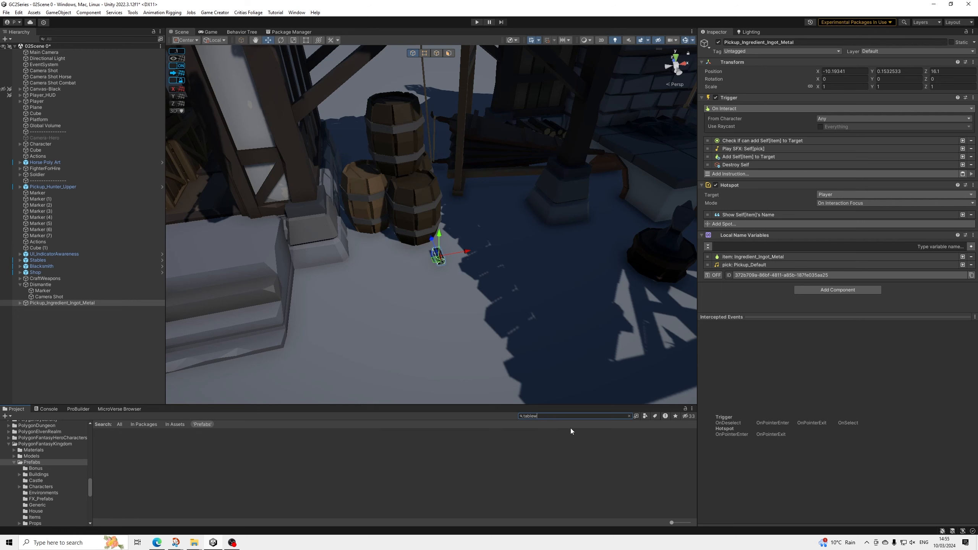
pyautogui.press('BackSpace')
pyautogui.click(146, 438)
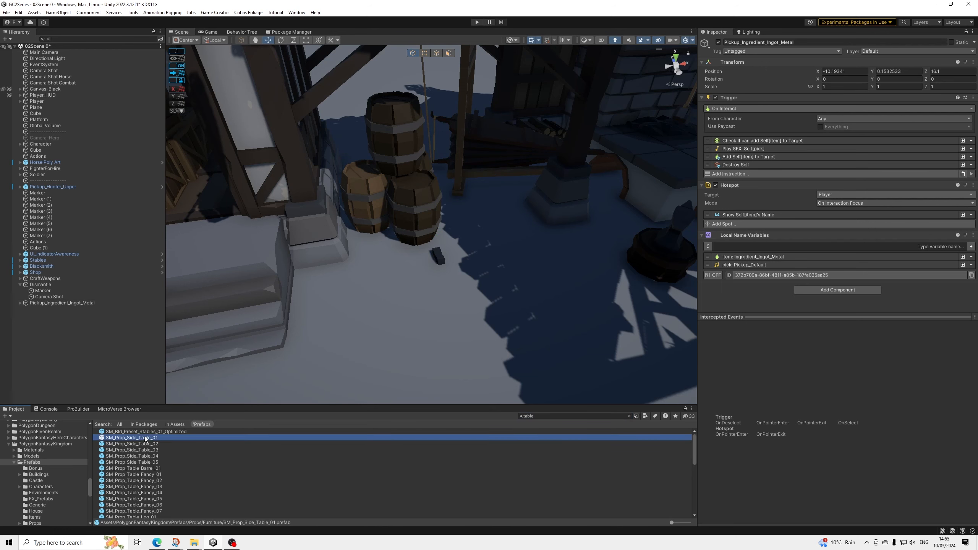
# Step: Preview the side, fancy, log and preset table prefabs through to SM_Prop_Table_Stone_01 to find a suitable table
pyautogui.press('Down')
pyautogui.press('Down')
pyautogui.press('Down')
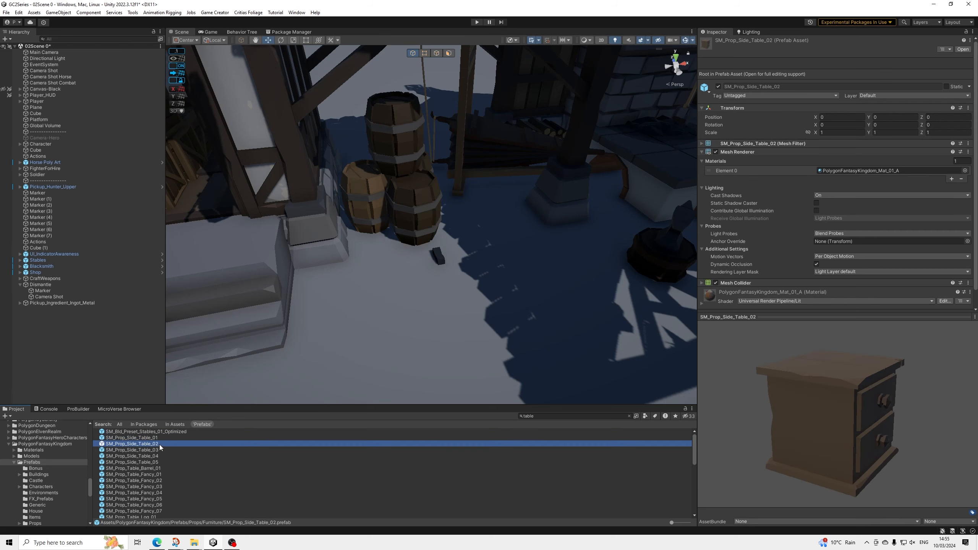
pyautogui.press('Down')
pyautogui.press('Down')
pyautogui.press('Down')
pyautogui.press('Down')
pyautogui.press('Down')
pyautogui.press('Down')
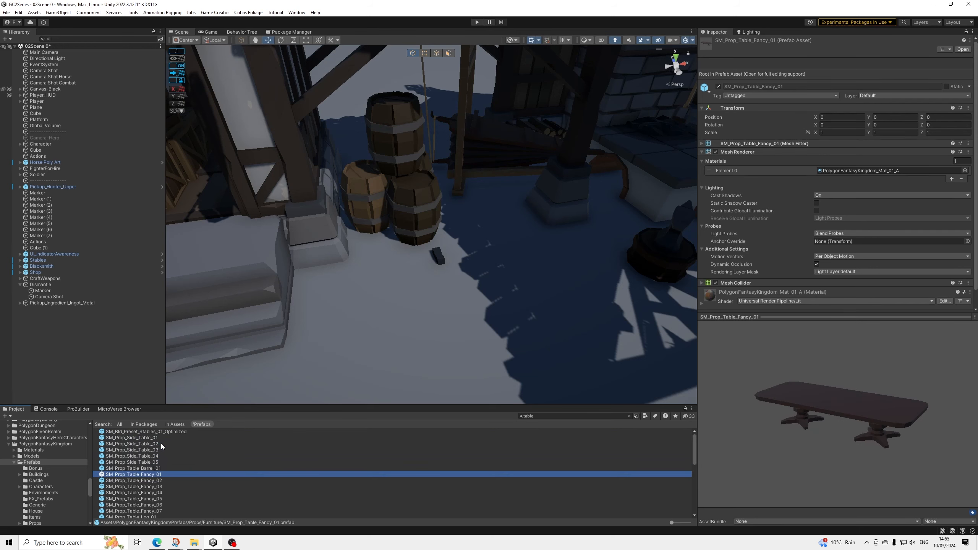
pyautogui.press('Down')
pyautogui.press('Down')
pyautogui.press('Down')
pyautogui.press('Down')
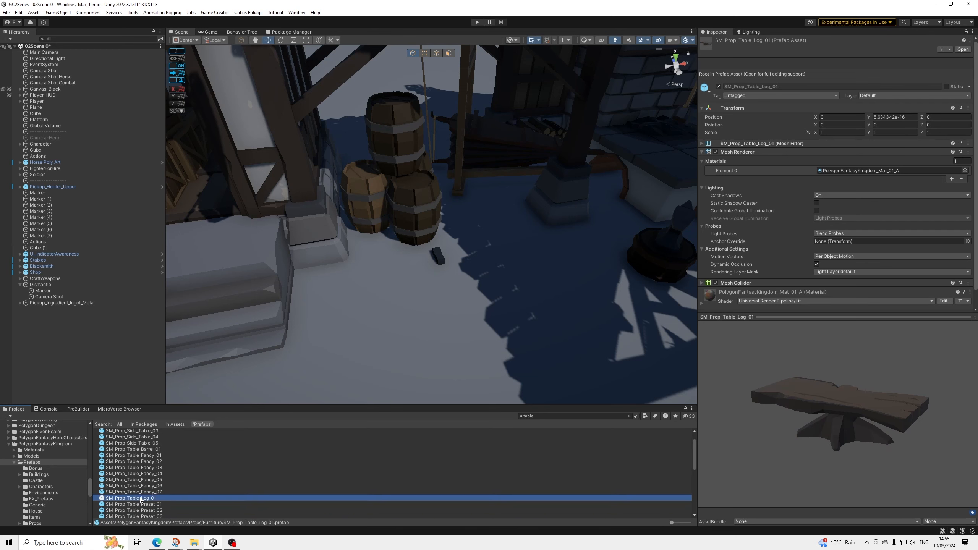
pyautogui.press('Down')
pyautogui.press('Down')
pyautogui.press('Down')
pyautogui.press('Down')
pyautogui.press('Down')
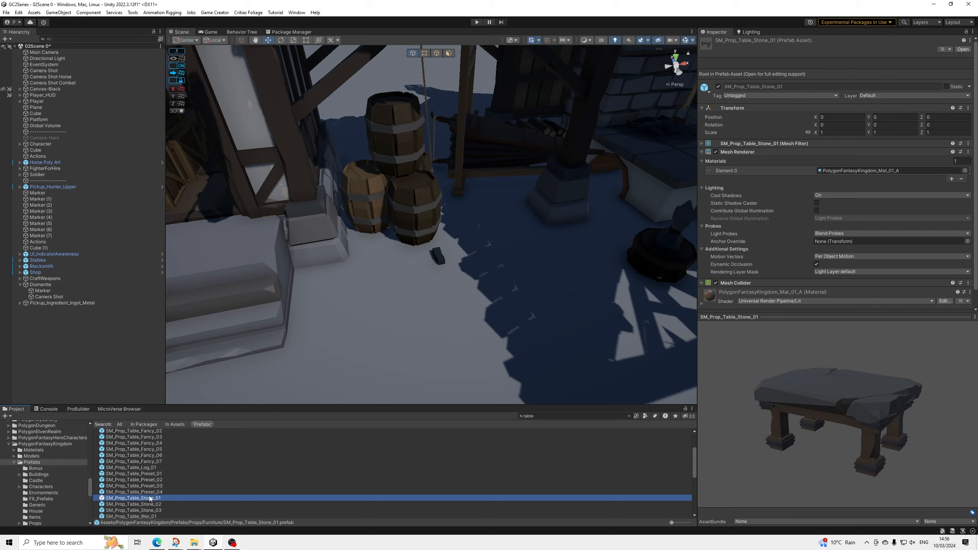
# Step: Place the SM_Prop_Table_Stone_01 prefab in the scene beside the barrels, behind the ingot
pyautogui.moveTo(149, 498); pyautogui.dragTo(494, 235)
pyautogui.click(536, 275)
pyautogui.keyDown('alt'); pyautogui.moveTo(536, 274); pyautogui.dragTo(615, 300); pyautogui.keyUp('alt')
pyautogui.moveTo(615, 300); pyautogui.dragTo(458, 343, button='middle')
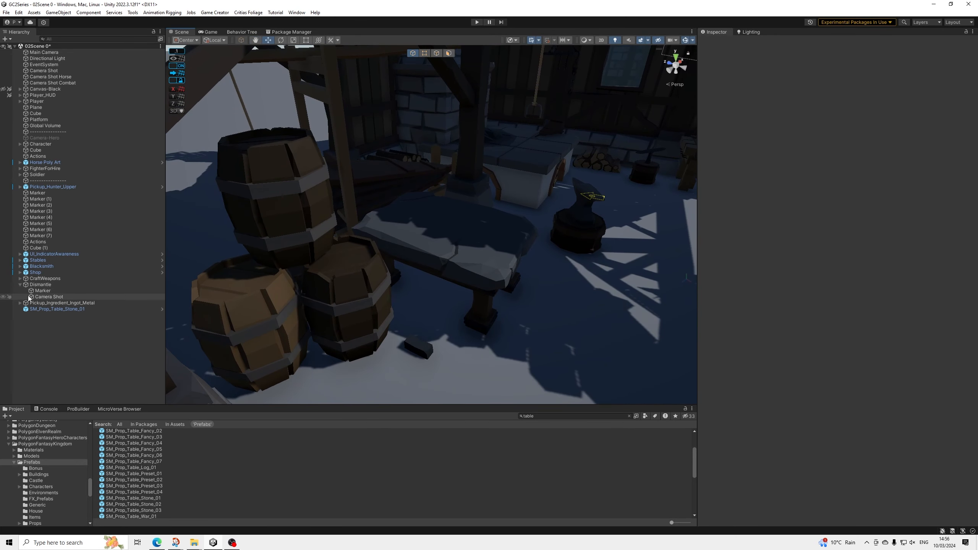
# Step: Save Pickup_Ingredient_Ingot_Metal as a prefab in the 02Prefabs/Shops folder, clearing the table search
pyautogui.click(41, 309)
pyautogui.click(43, 303)
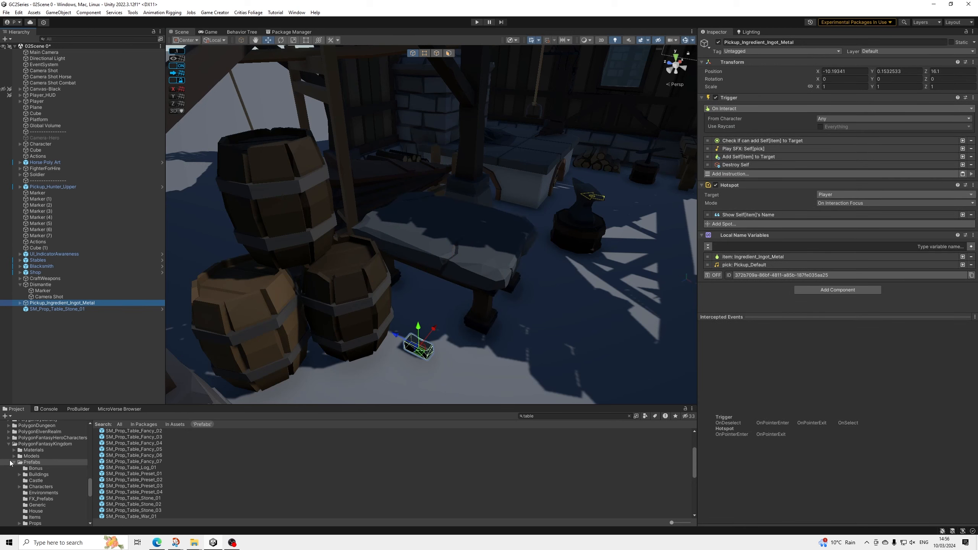
pyautogui.click(8, 445)
pyautogui.scroll(-15, 55, 472)
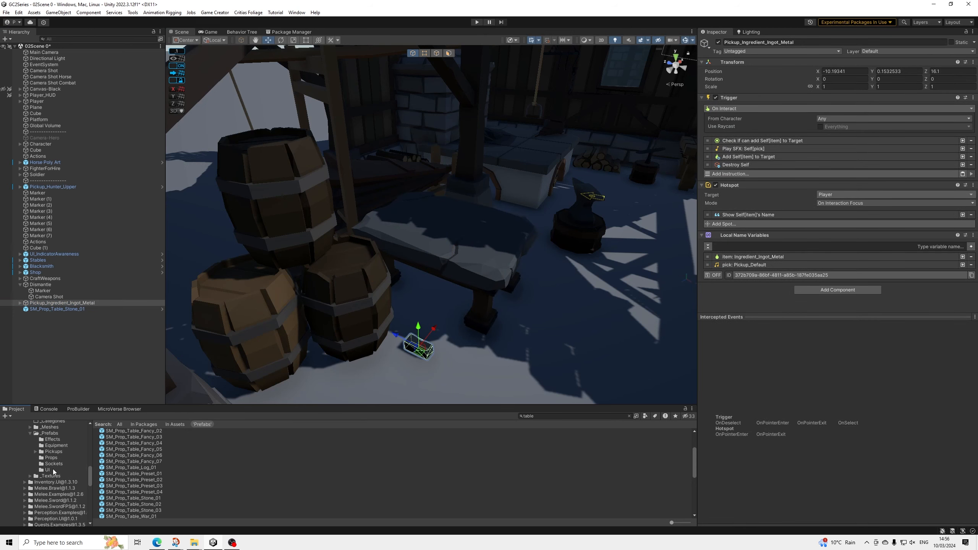
pyautogui.scroll(6, 55, 471)
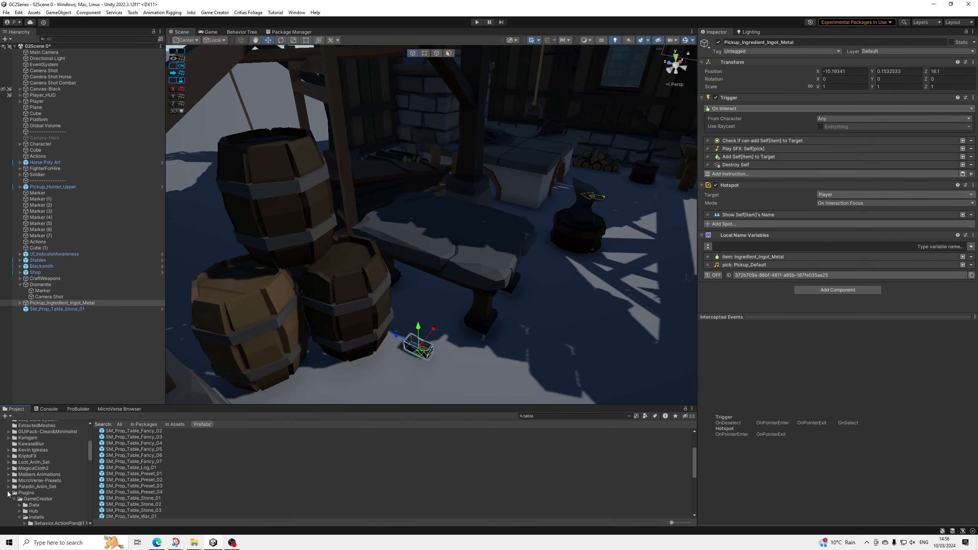
pyautogui.scroll(10, 23, 487)
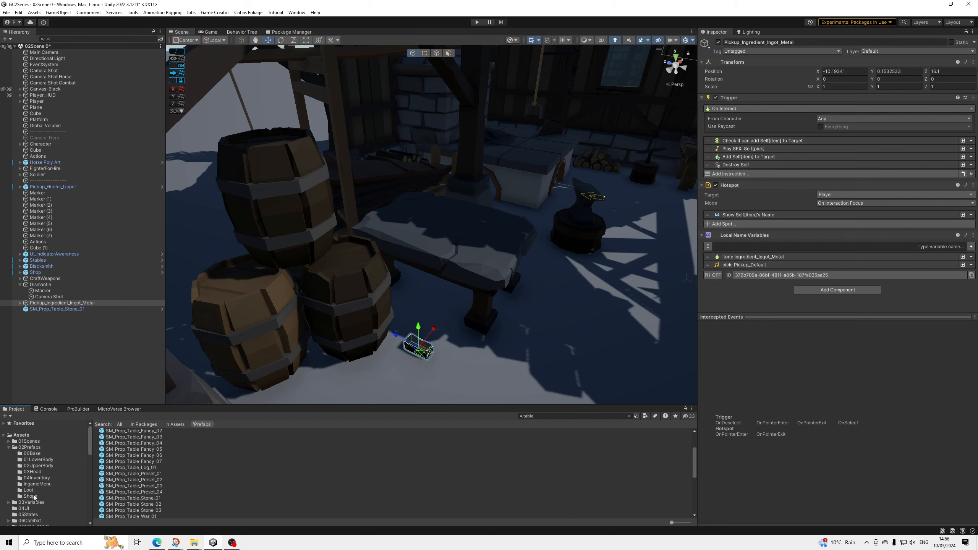
pyautogui.click(30, 496)
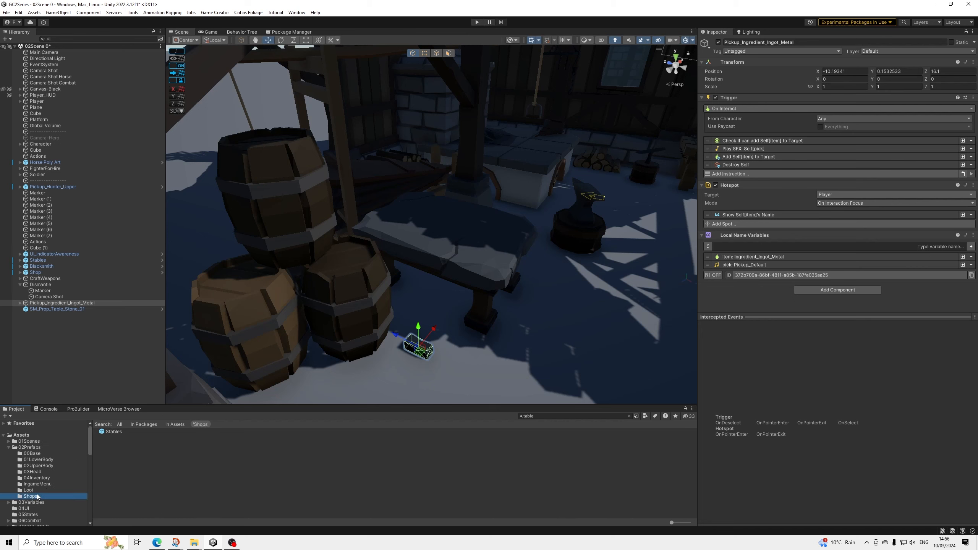
pyautogui.click(629, 416)
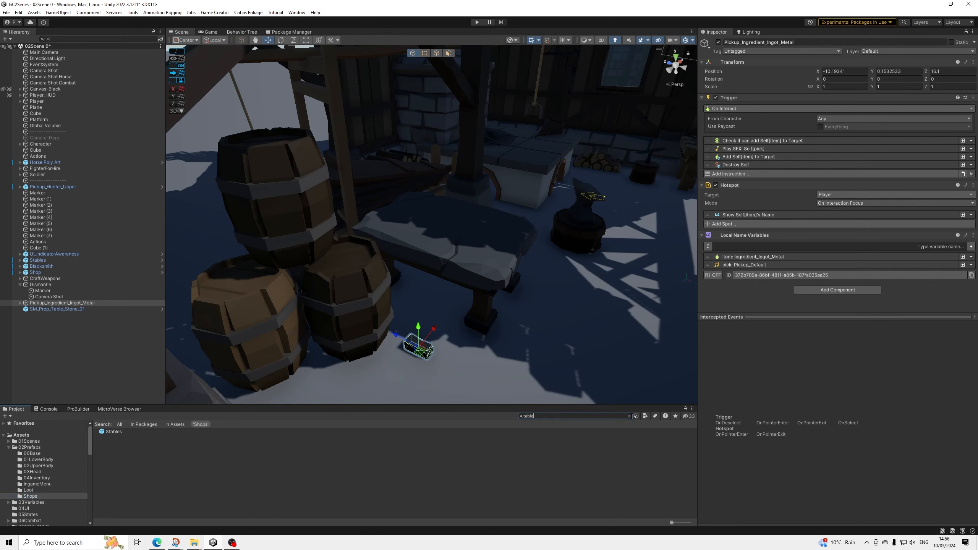
pyautogui.moveTo(56, 305); pyautogui.dragTo(120, 458)
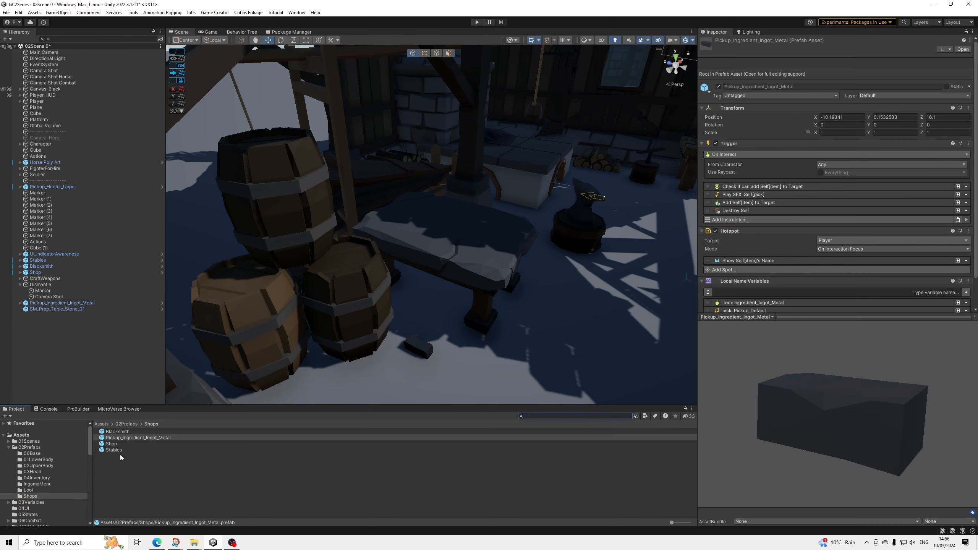
# Step: Move the metal ingot pickup onto the stone table, at X -9.6, Y 1 and Z 15.8
pyautogui.click(420, 345)
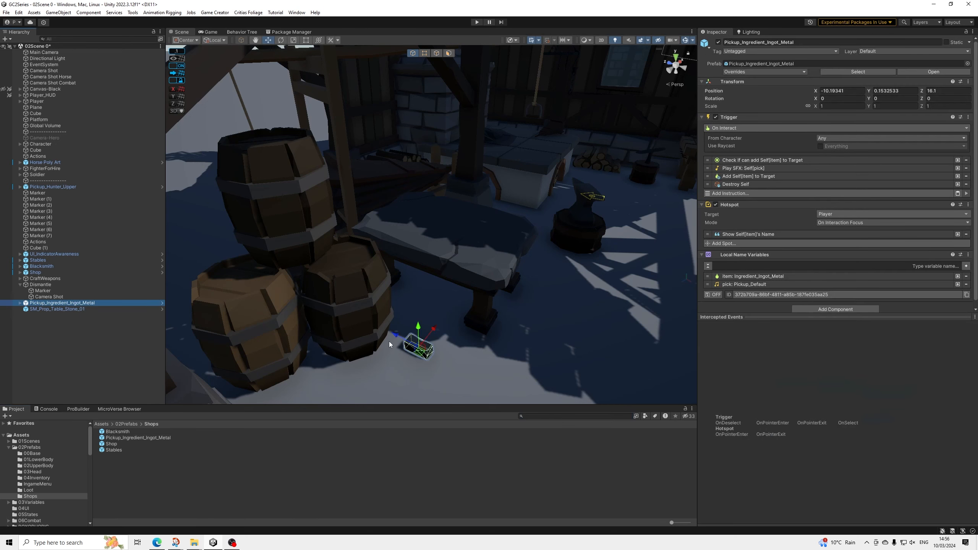
pyautogui.moveTo(426, 332); pyautogui.dragTo(379, 148)
pyautogui.press('f')
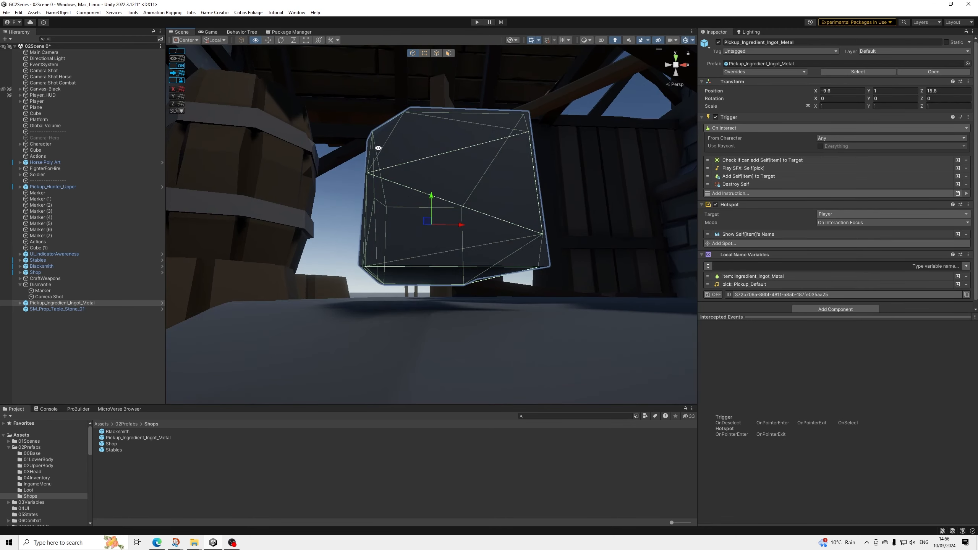
pyautogui.scroll(-6, 476, 194)
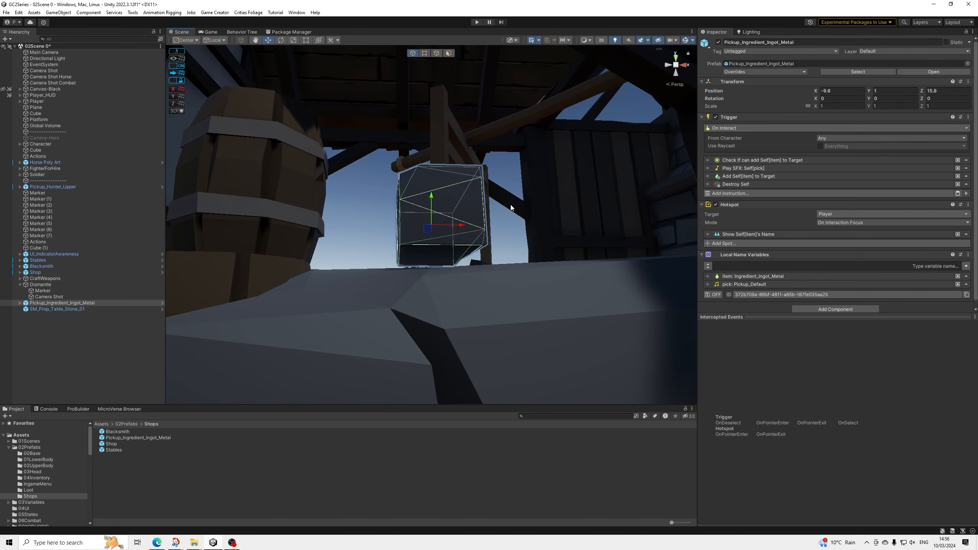
# Step: Set the ingot pickup's Y position to 0.98 so it rests on the tabletop
pyautogui.keyDown('alt'); pyautogui.moveTo(480, 219); pyautogui.dragTo(476, 191); pyautogui.keyUp('alt')
pyautogui.click(885, 92)
pyautogui.write('0')
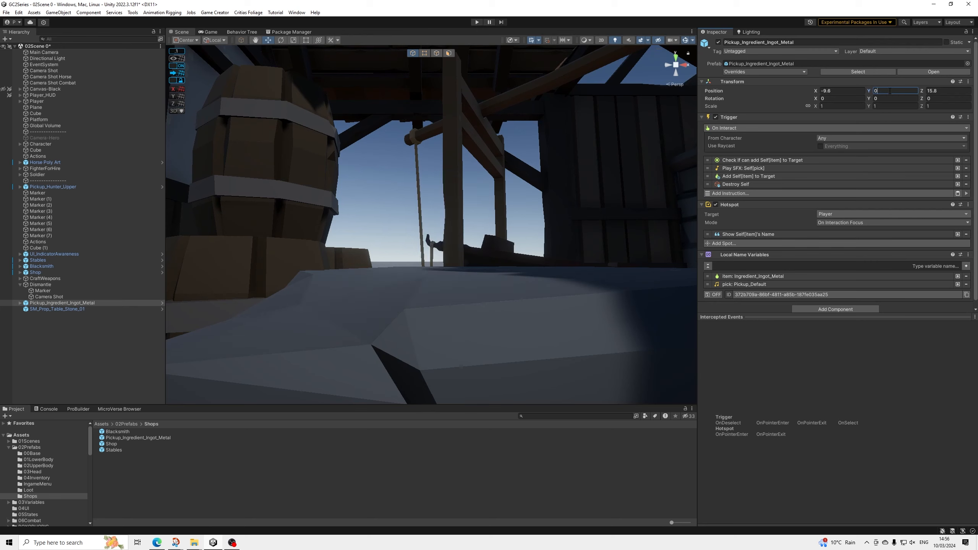
pyautogui.write('.8')
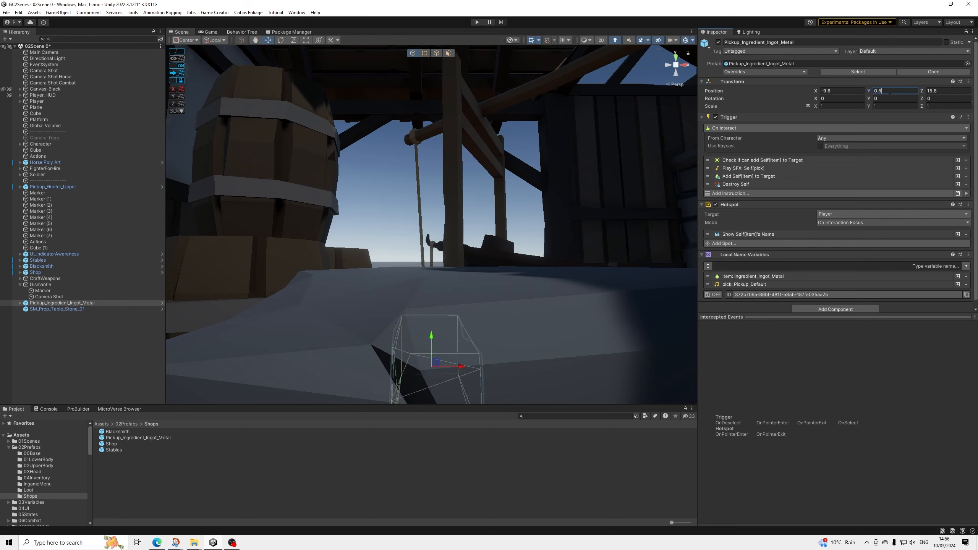
pyautogui.press('BackSpace')
pyautogui.write('98')
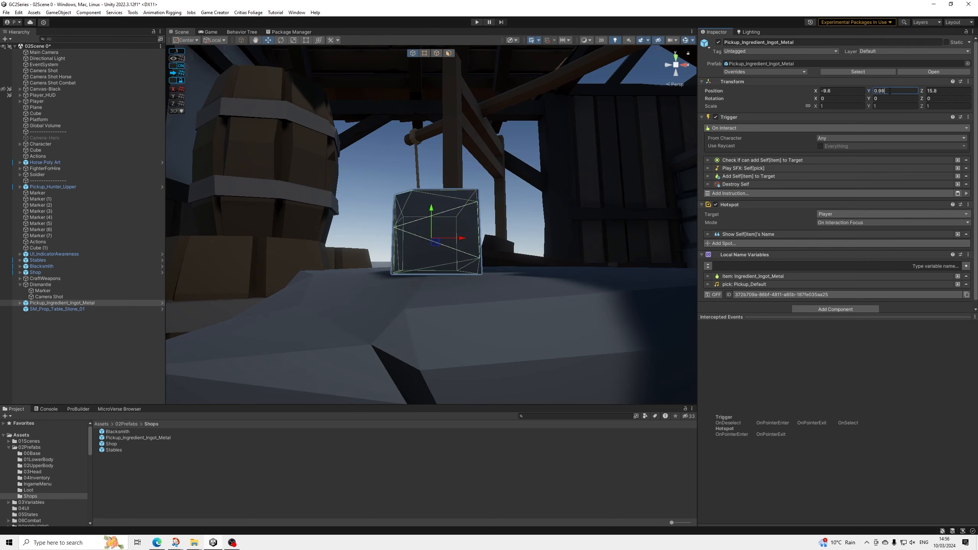
# Step: Duplicate the ingot pickup three times along X, spacing the copies 0.2 apart at about -9.4, -9.2 and -9
pyautogui.keyDown('alt'); pyautogui.moveTo(620, 166); pyautogui.dragTo(349, 262); pyautogui.keyUp('alt')
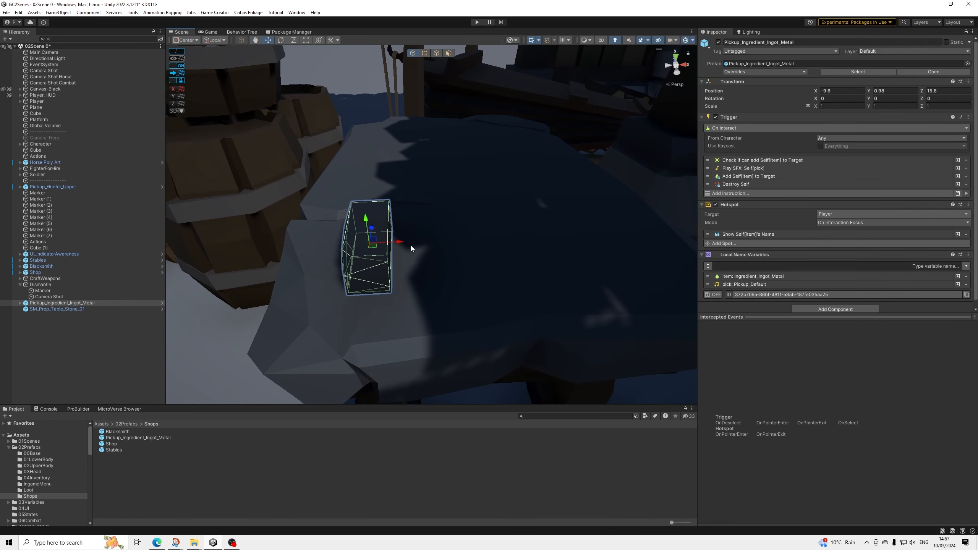
pyautogui.hotkey('ctrl', 'd')
pyautogui.moveTo(402, 242); pyautogui.dragTo(567, 220)
pyautogui.hotkey('ctrl', 'd')
pyautogui.moveTo(566, 220); pyautogui.dragTo(496, 234, button='middle')
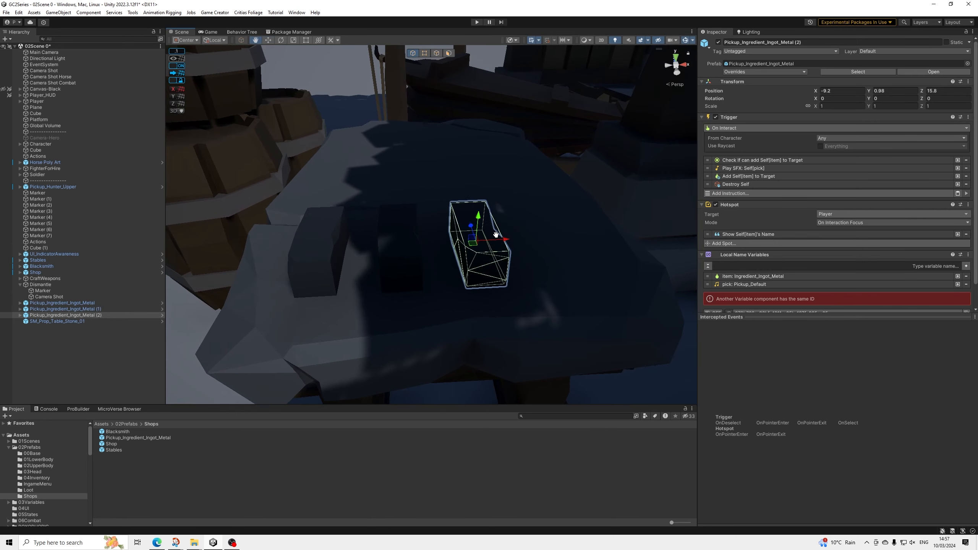
pyautogui.hotkey('ctrl', 'd')
pyautogui.moveTo(508, 245); pyautogui.dragTo(587, 233)
pyautogui.moveTo(588, 233); pyautogui.dragTo(524, 257, button='middle')
# Step: Regenerate the Local Name Variables ID on ingot pickup copies (3), (2) and (1), and select the original pickup
pyautogui.click(772, 319)
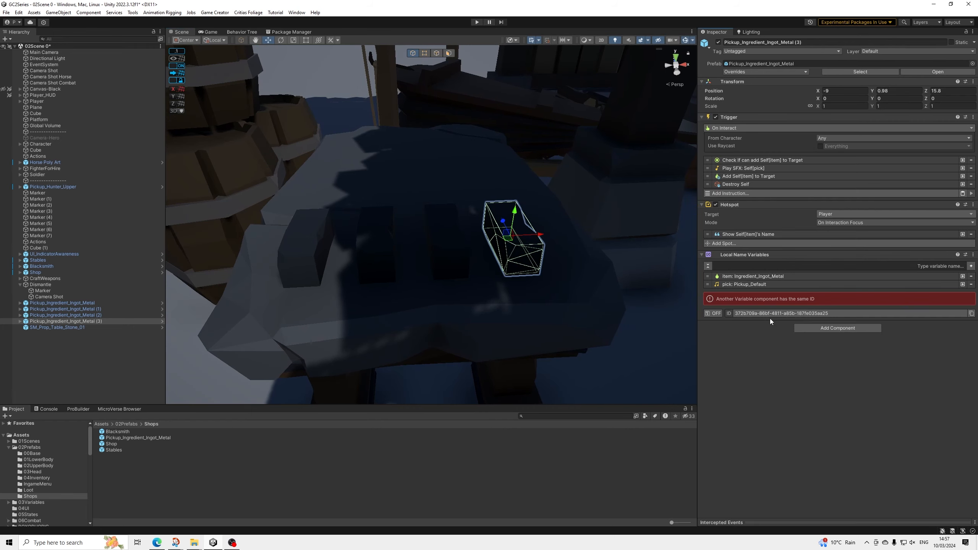
pyautogui.click(748, 314)
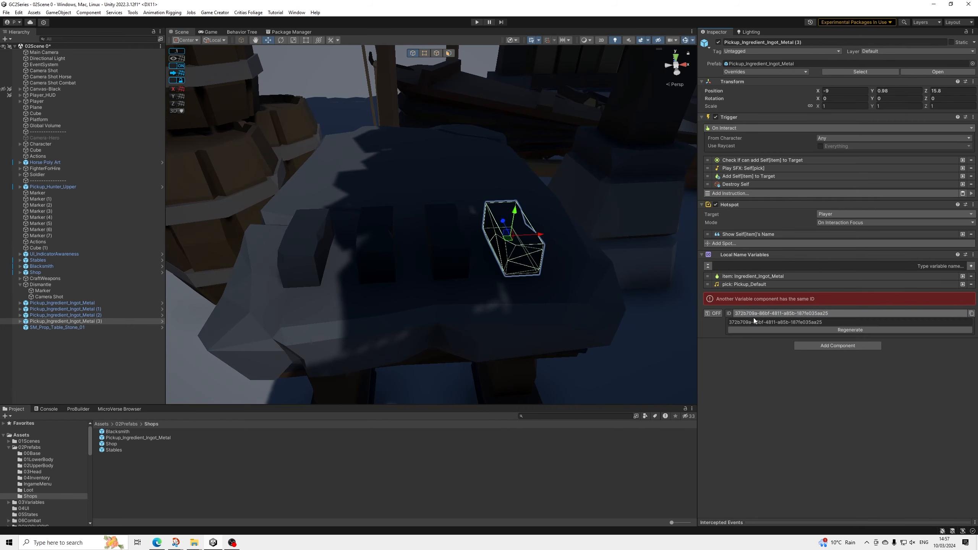
pyautogui.click(765, 330)
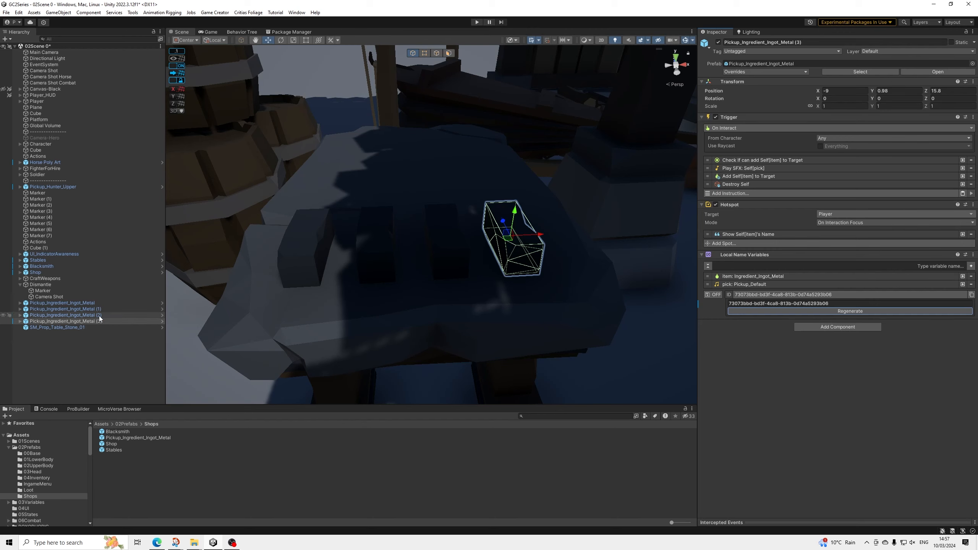
pyautogui.click(65, 315)
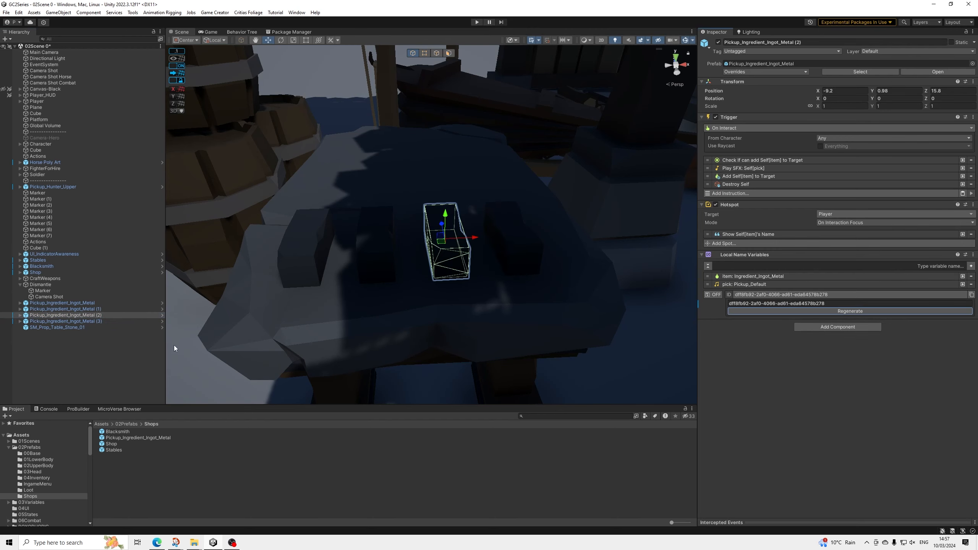
pyautogui.click(89, 309)
pyautogui.click(855, 313)
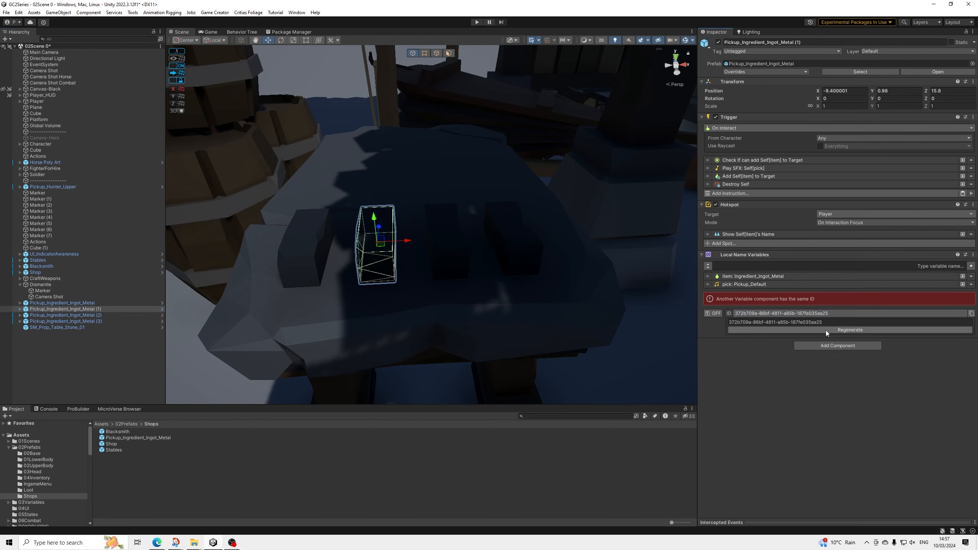
pyautogui.click(826, 330)
pyautogui.scroll(-3, 671, 344)
pyautogui.click(61, 303)
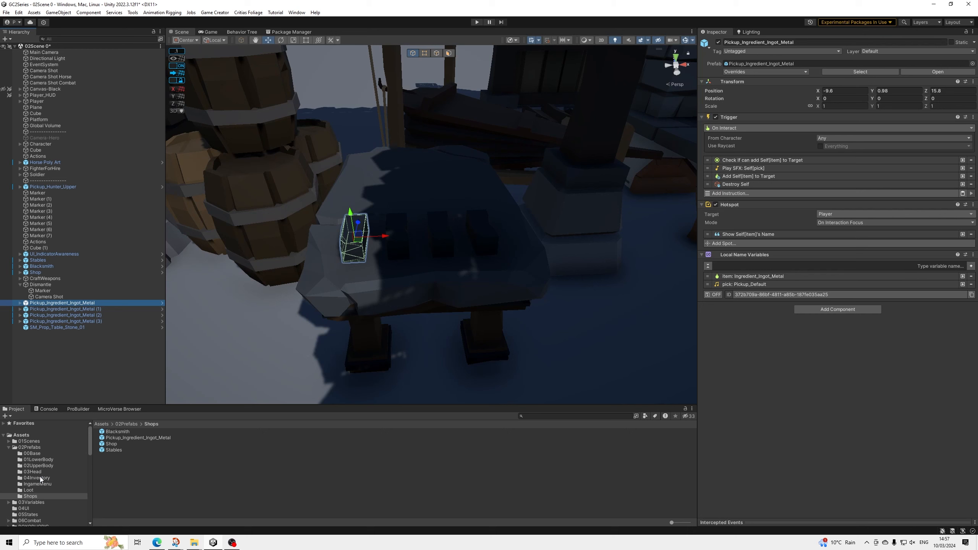
# Step: Check the crafting ingredients of Item_Scots_Helmet_M in the 04Inventory folder
pyautogui.click(37, 477)
pyautogui.click(138, 457)
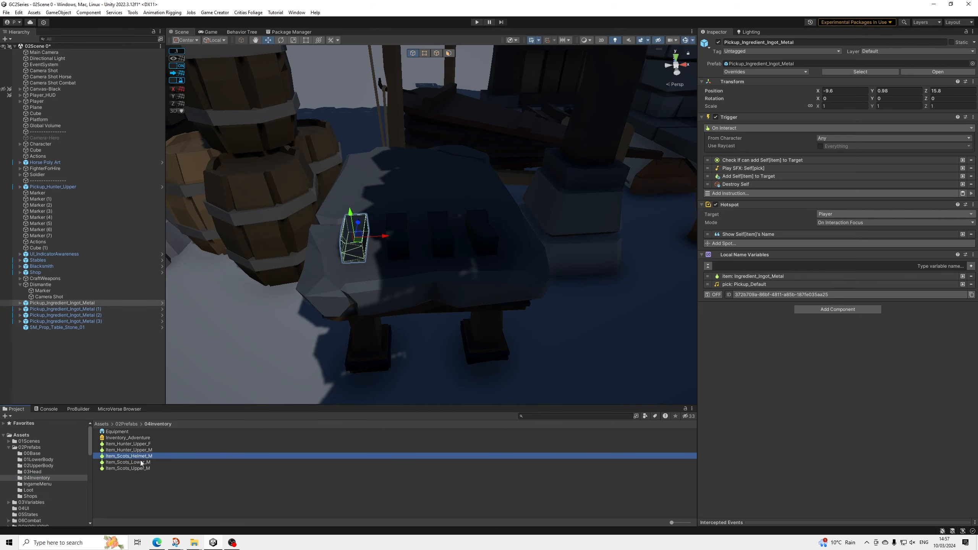
pyautogui.scroll(-5, 718, 391)
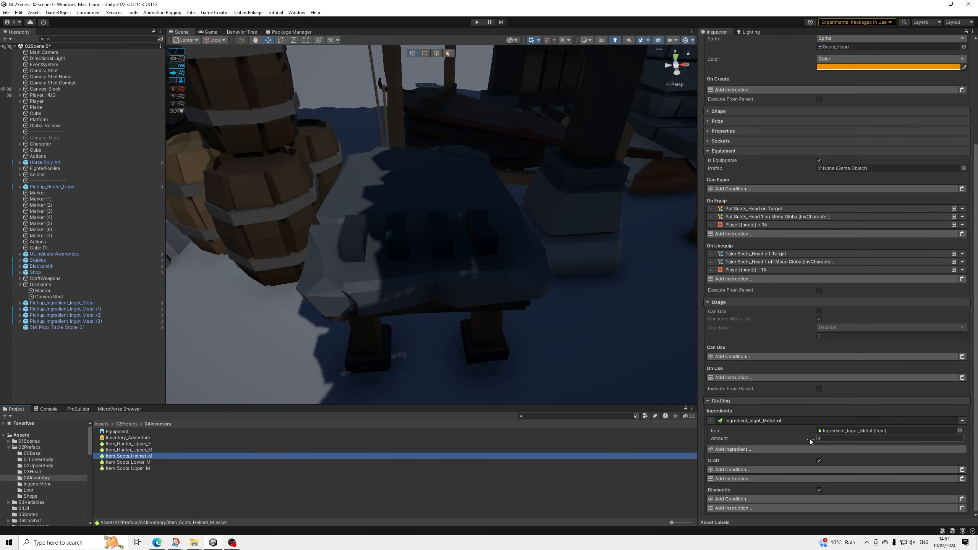
pyautogui.keyDown('alt'); pyautogui.moveTo(314, 329); pyautogui.dragTo(339, 277); pyautogui.keyUp('alt')
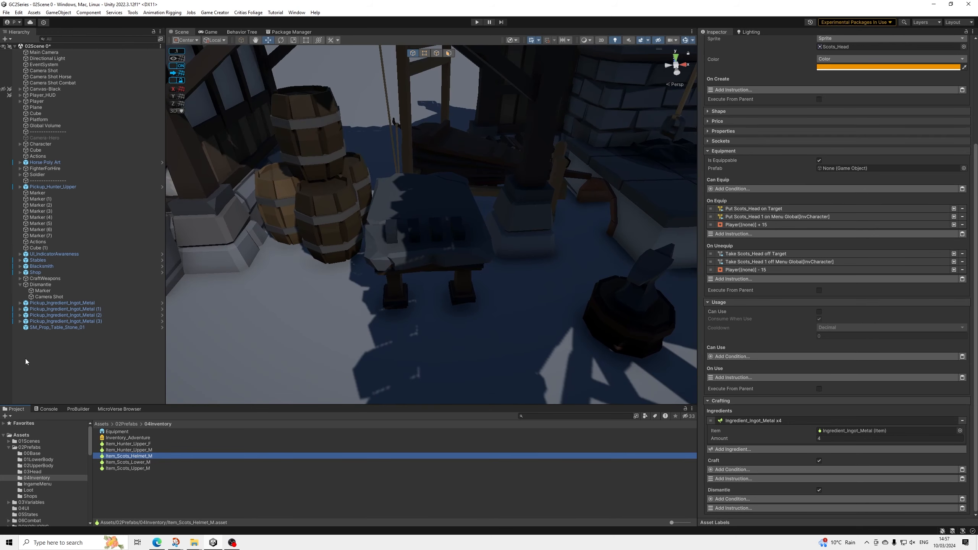
# Step: Clear the selection and save the scene
pyautogui.click(339, 277)
pyautogui.click(6, 13)
pyautogui.click(24, 48)
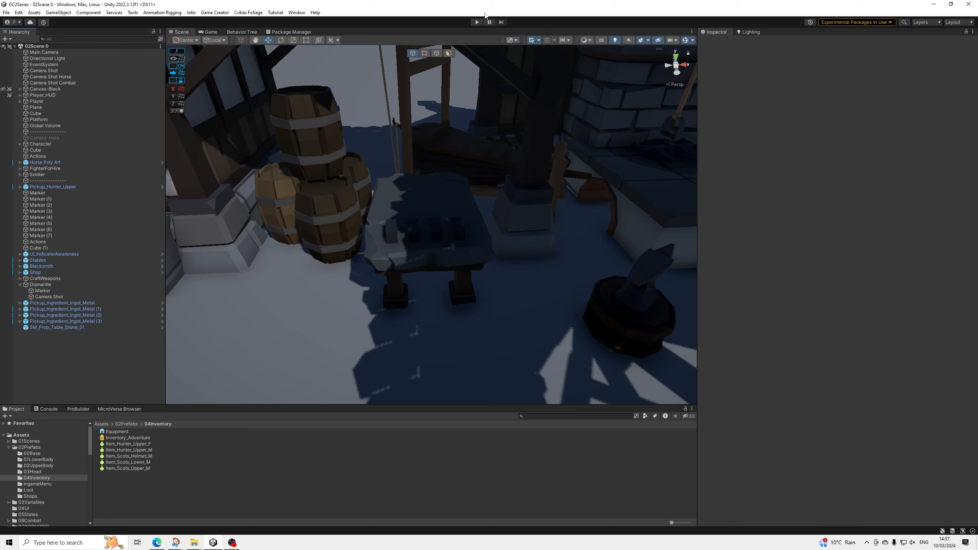
# Step: Play the scene, run the player to the blacksmith and pick up the four metal ingots from the stone table
pyautogui.click(476, 23)
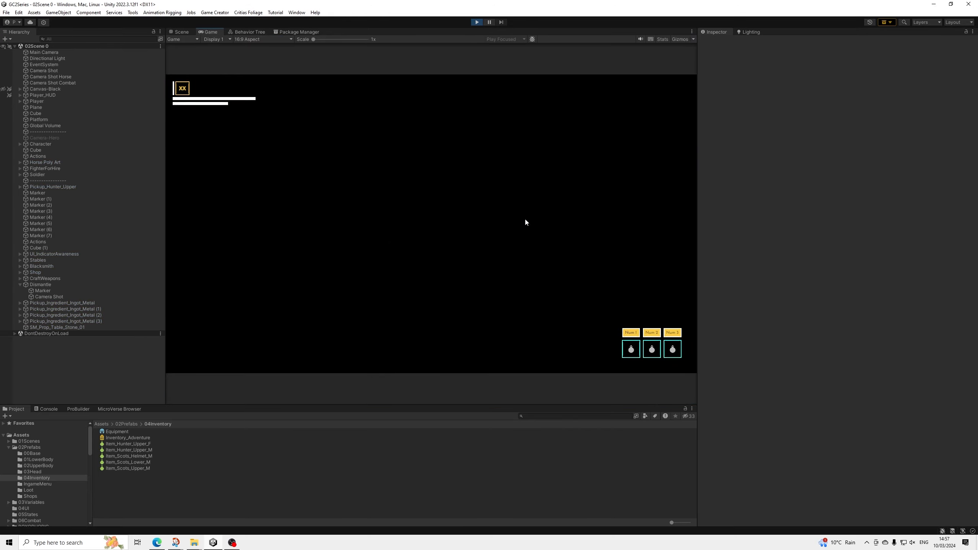
pyautogui.press('w')
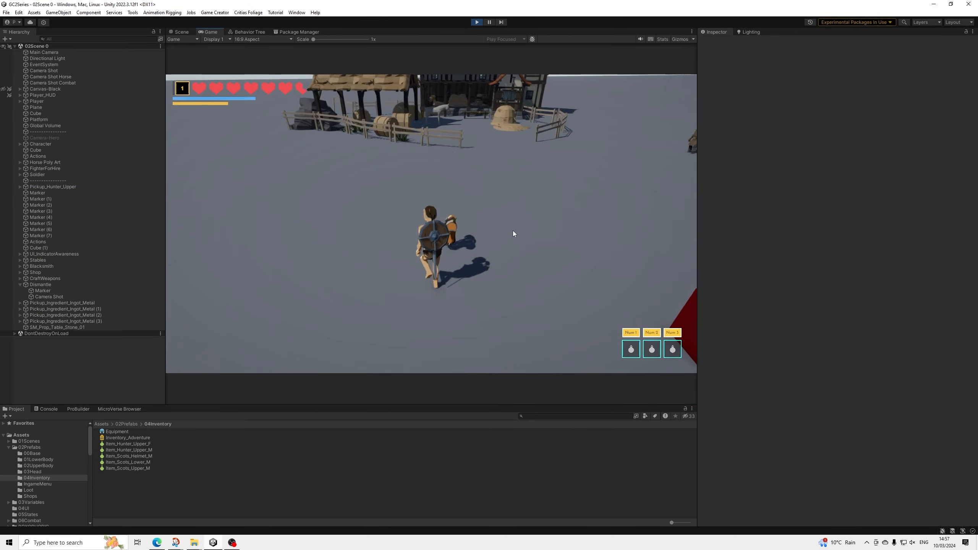
pyautogui.press('w')
pyautogui.press('space')
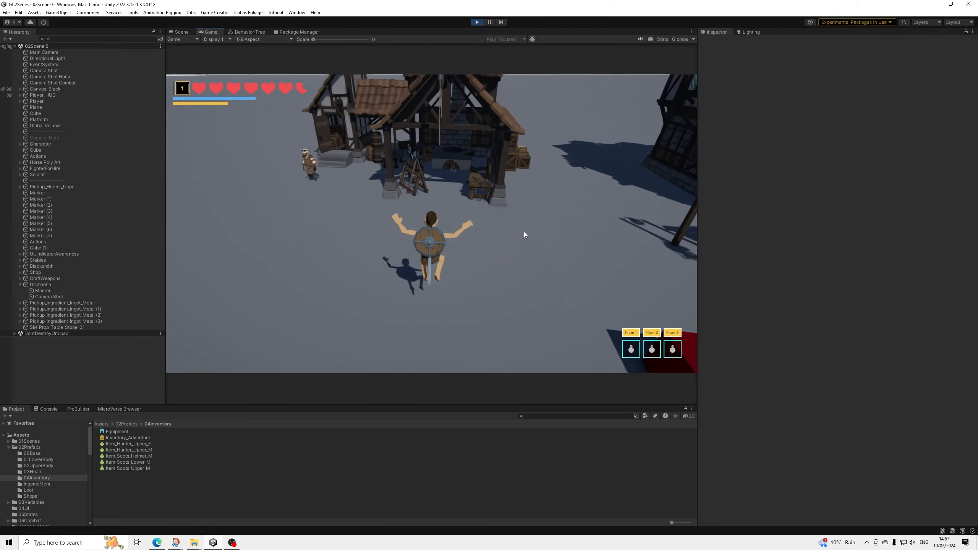
pyautogui.press('w')
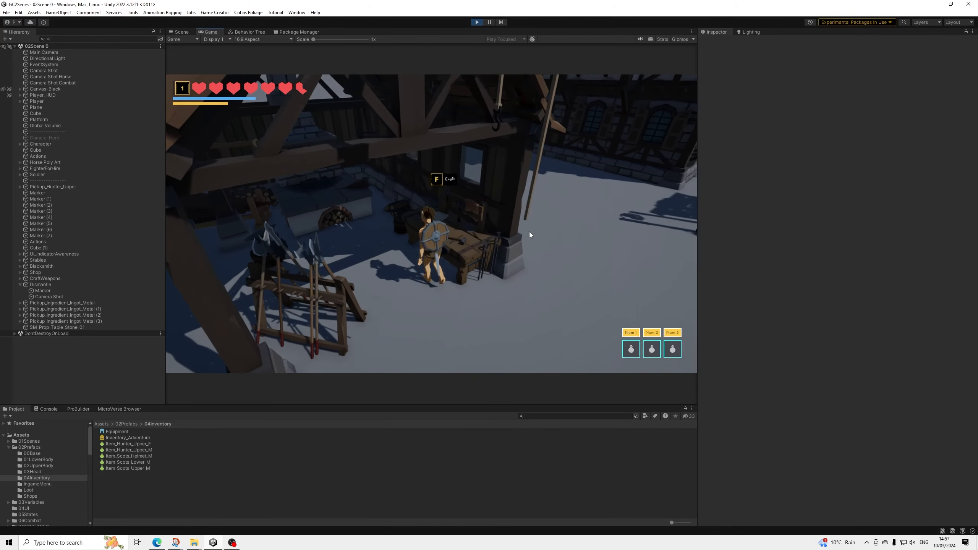
pyautogui.press('w')
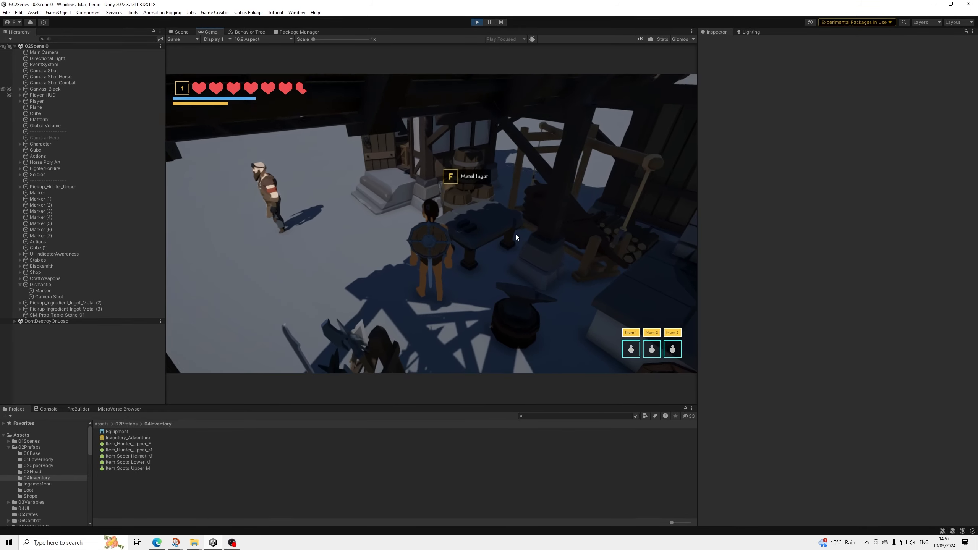
pyautogui.press('f')
# Step: Test the crafting station by crafting the Scots Armor, then close the Crafting window
pyautogui.press('w')
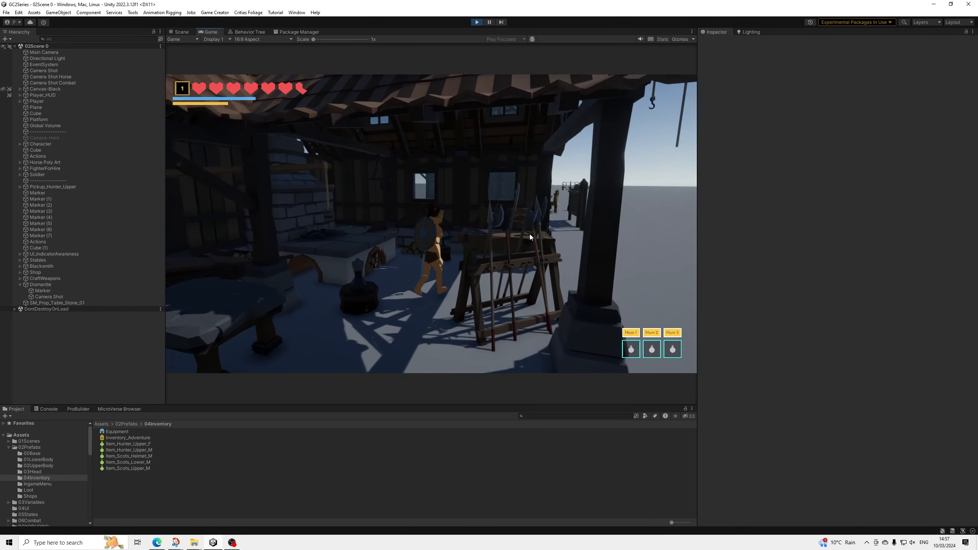
pyautogui.press('f')
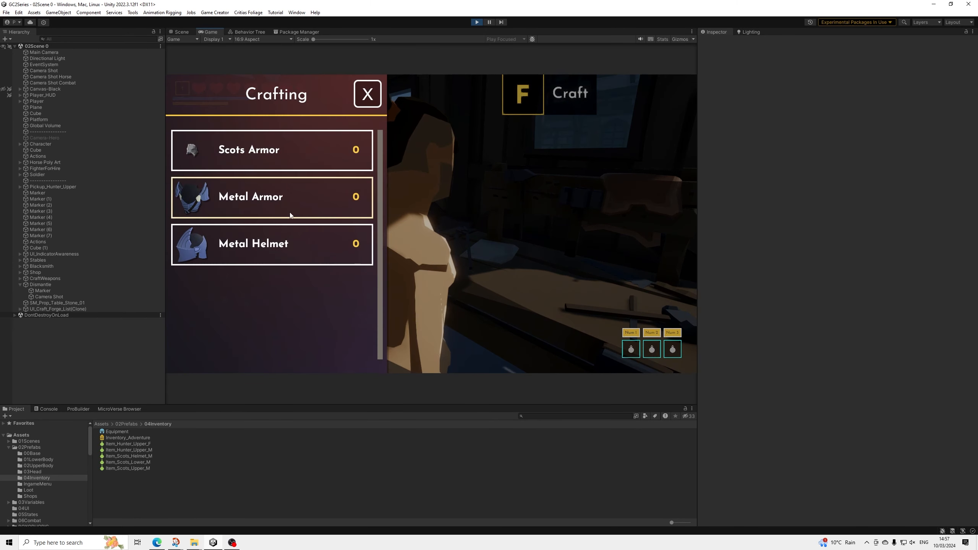
pyautogui.click(287, 156)
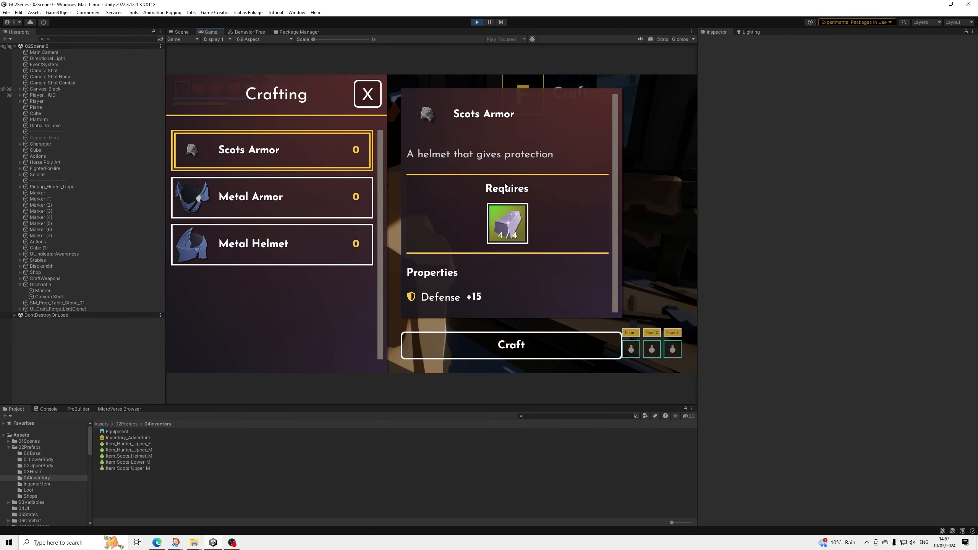
pyautogui.click(499, 339)
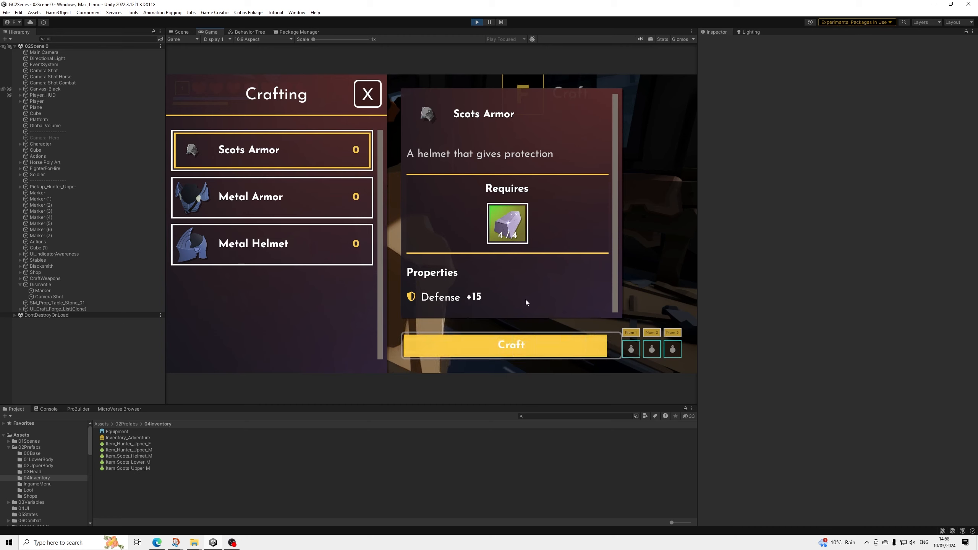
pyautogui.click(369, 93)
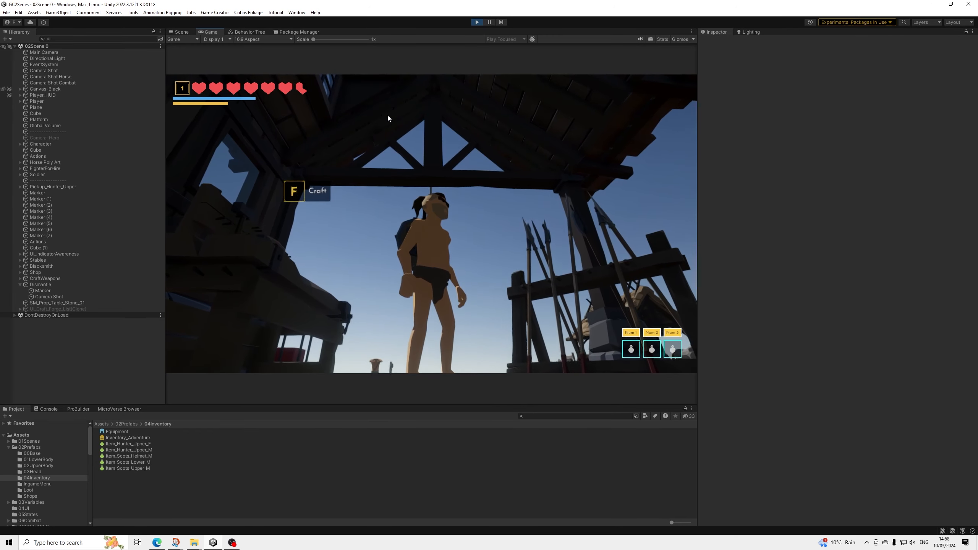
# Step: Equip the crafted Scots Armor from the player's inventory and return to the game
pyautogui.press('i')
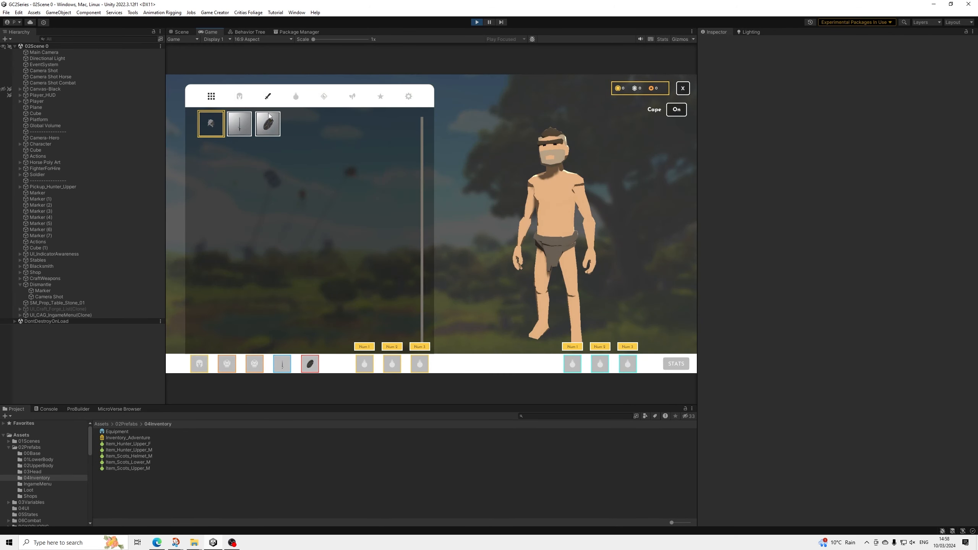
pyautogui.click(211, 124)
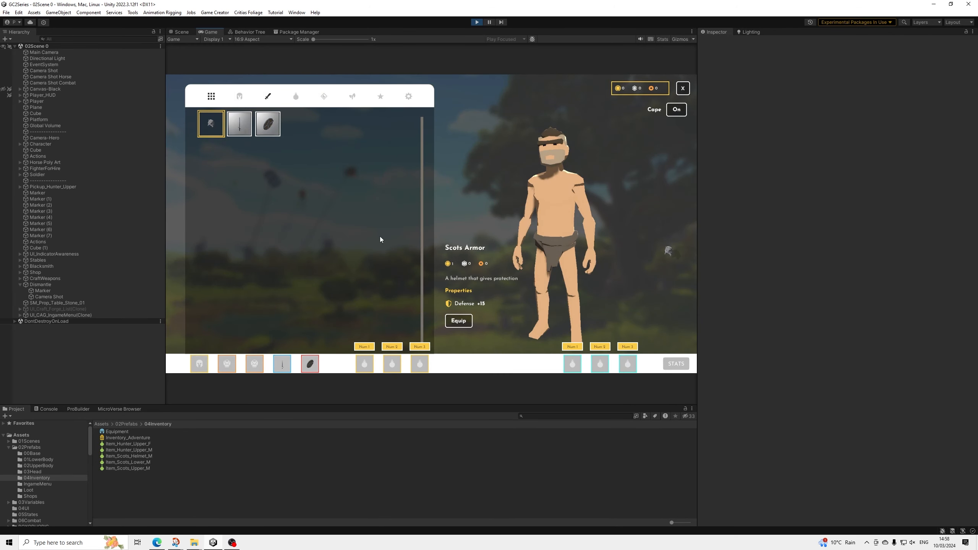
pyautogui.click(448, 323)
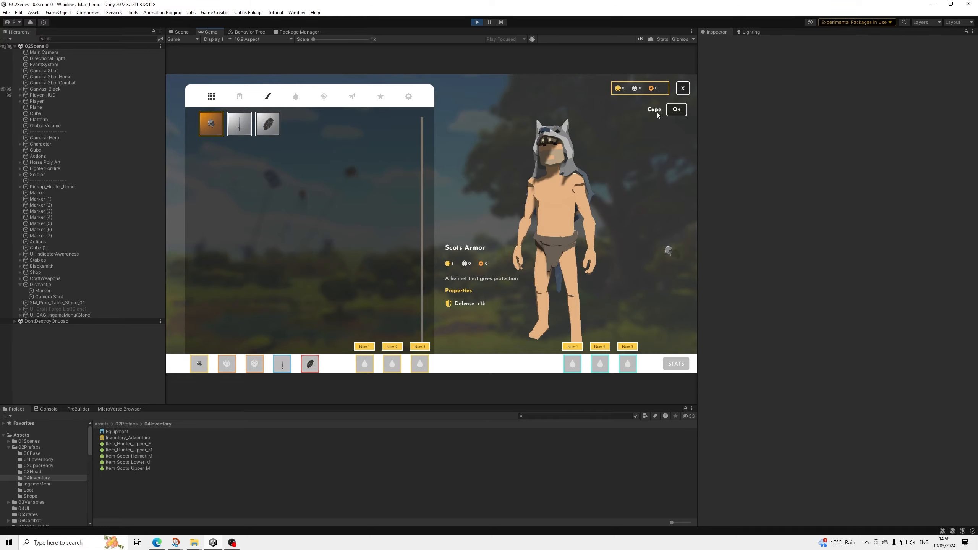
pyautogui.click(683, 88)
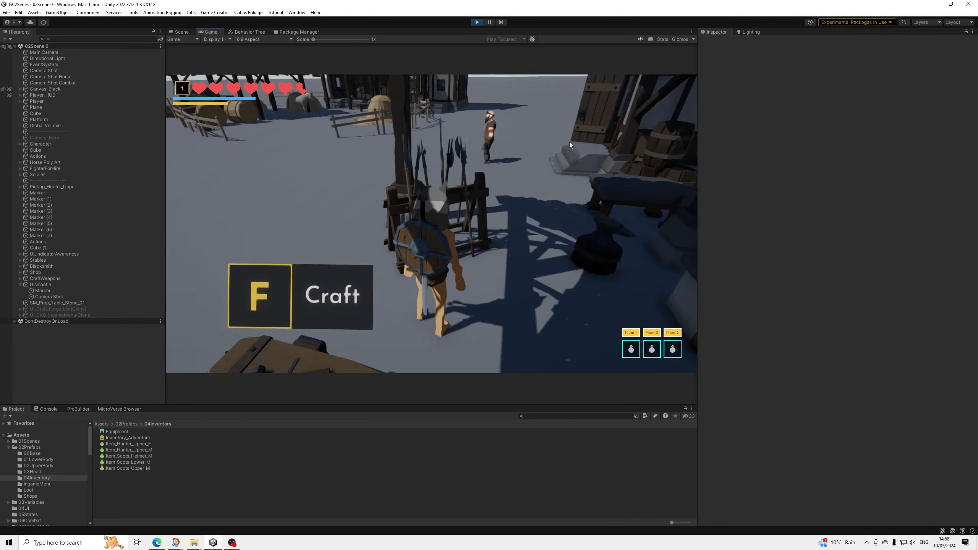
# Step: Walk the player to the dismantling station, dismantle the Scots Armor and close the Dismantle window
pyautogui.press('w')
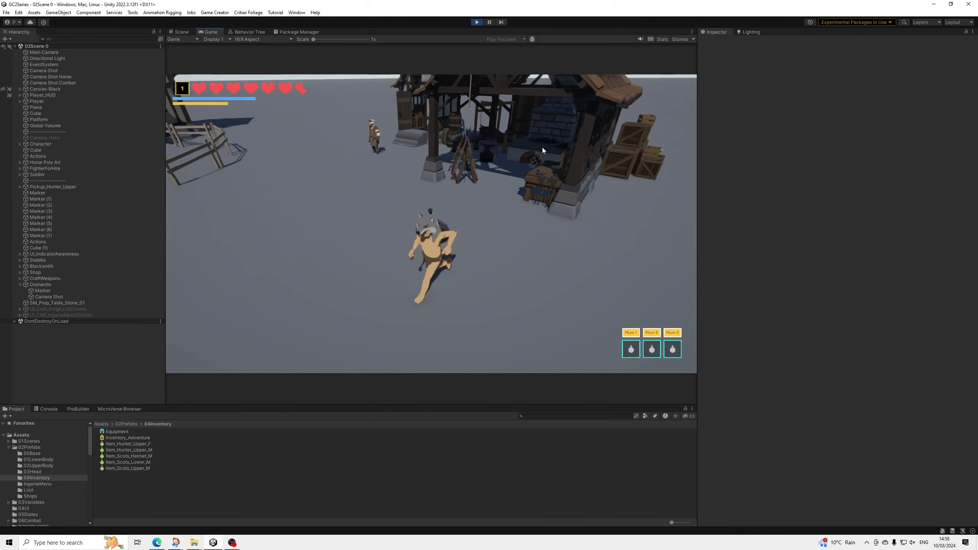
pyautogui.press('w')
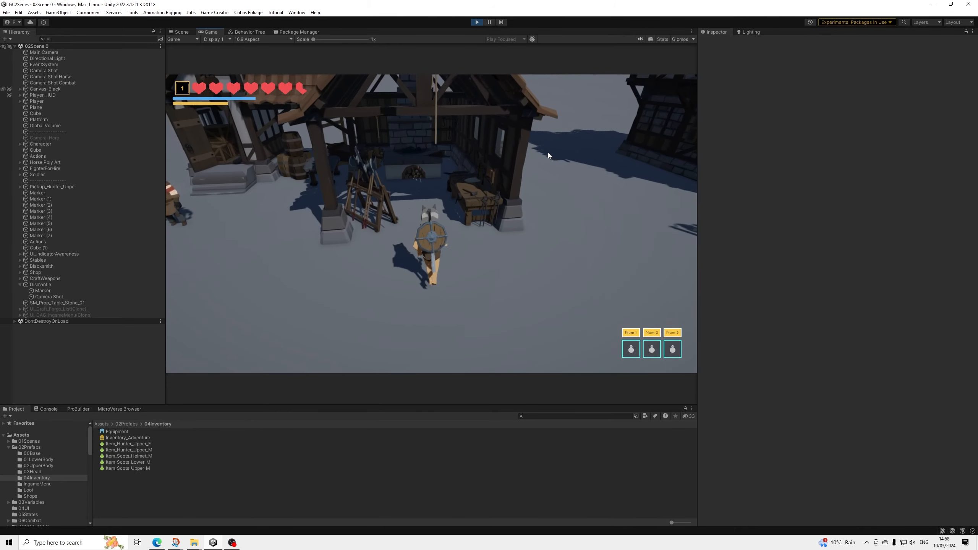
pyautogui.press('w')
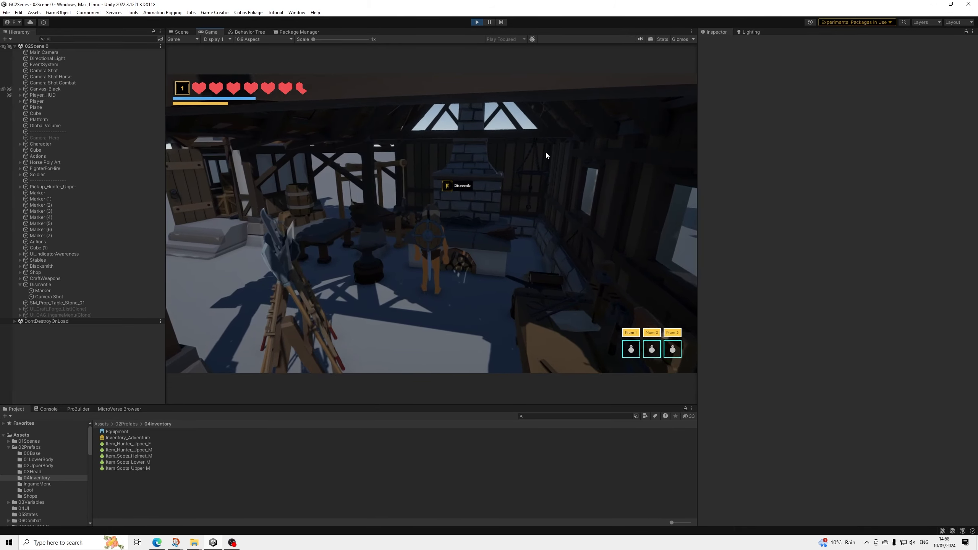
pyautogui.press('f')
pyautogui.click(252, 158)
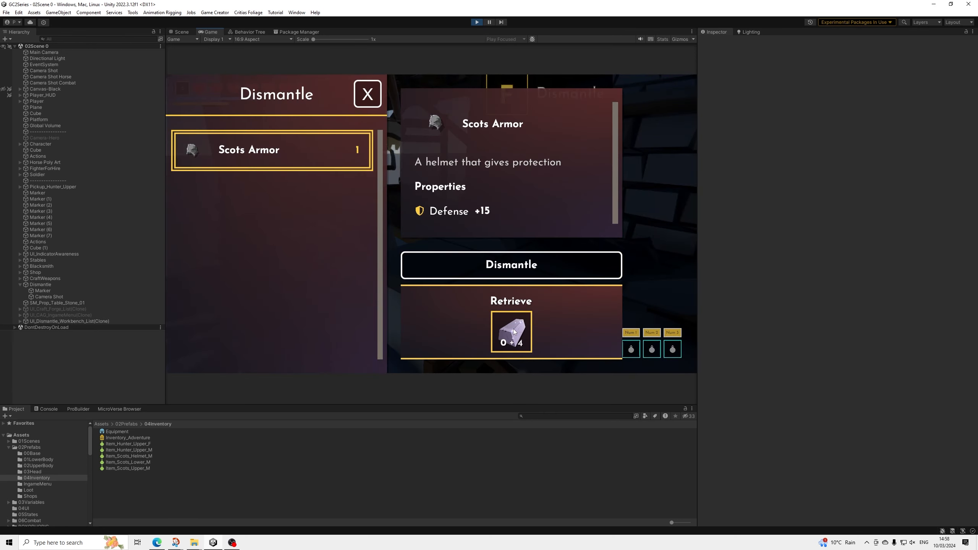
pyautogui.click(511, 276)
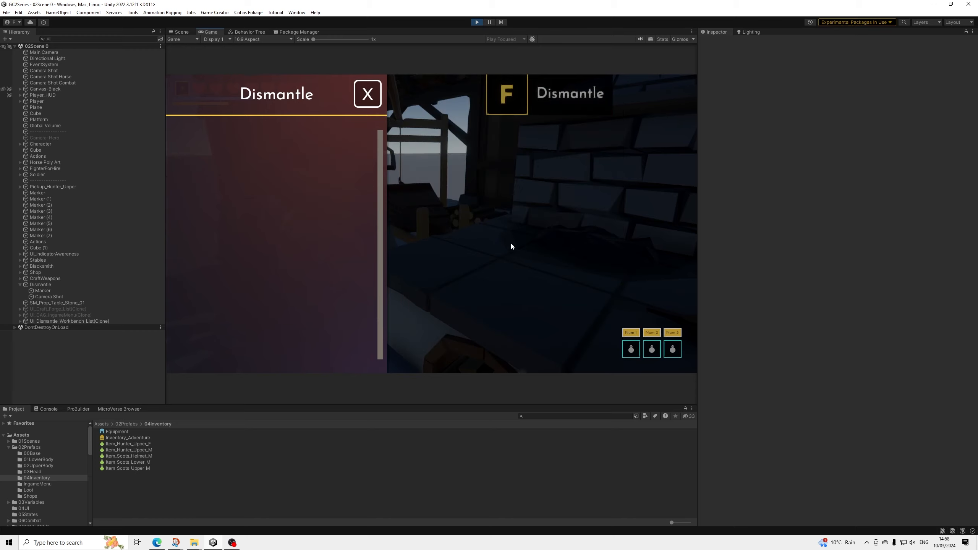
pyautogui.click(360, 94)
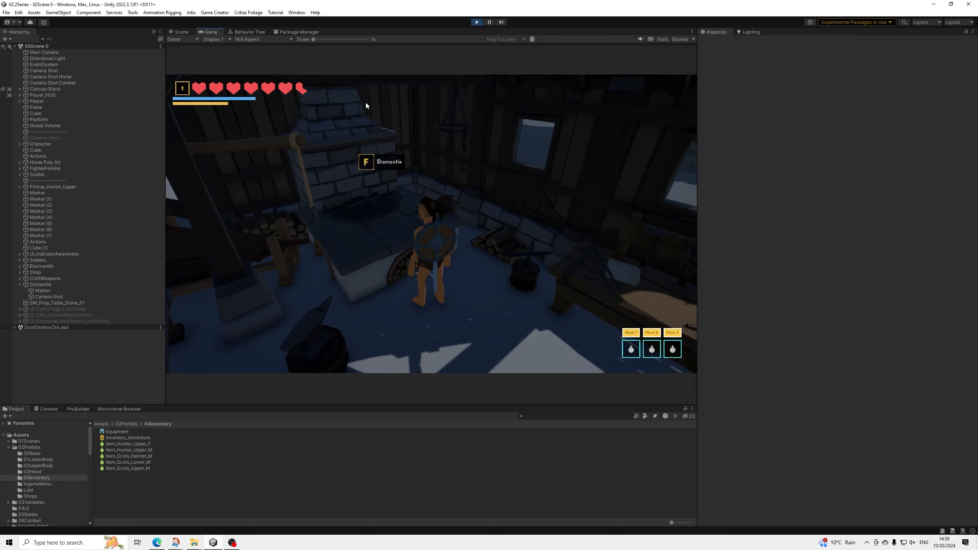
# Step: Check the inventory for the retrieved metal ingots, then end the play test
pyautogui.press('i')
pyautogui.moveTo(211, 133)
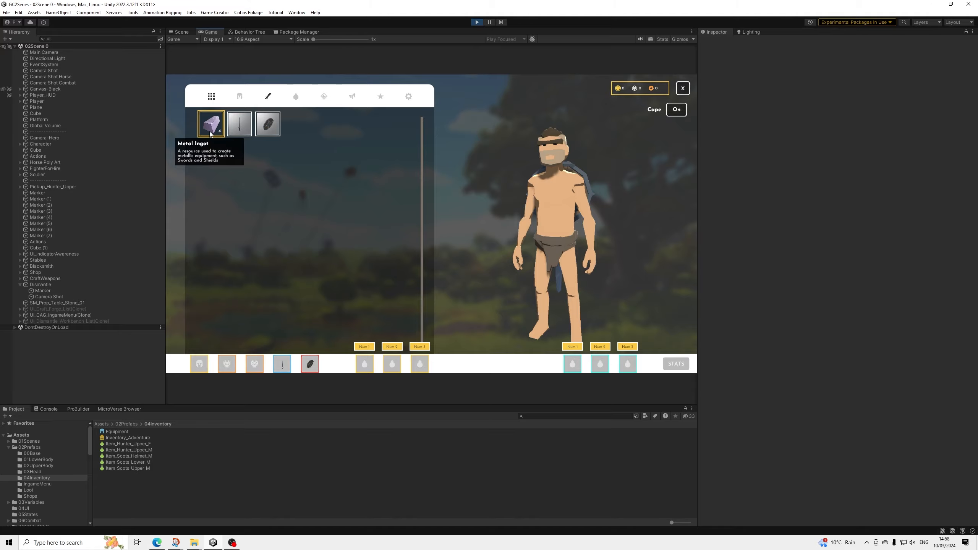
pyautogui.click(682, 89)
pyautogui.press('s')
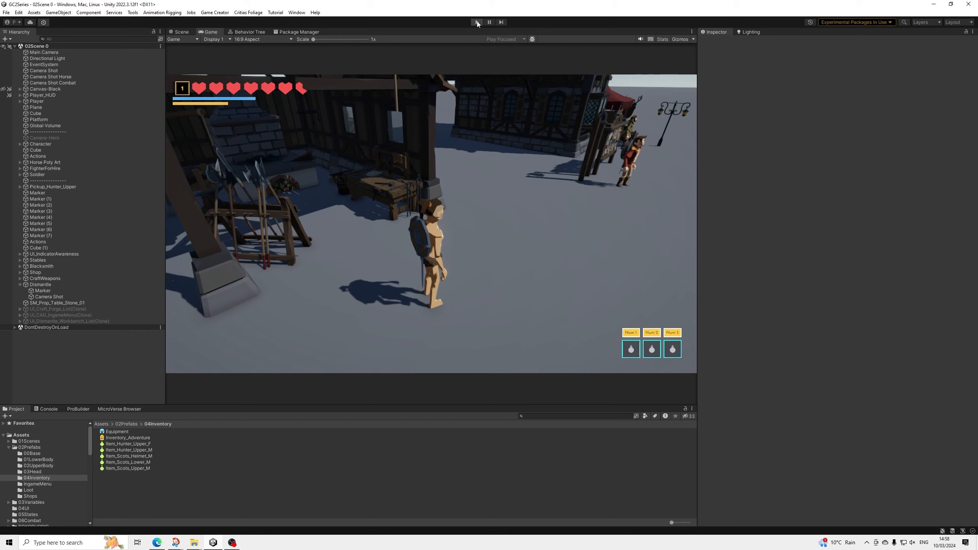
pyautogui.click(476, 22)
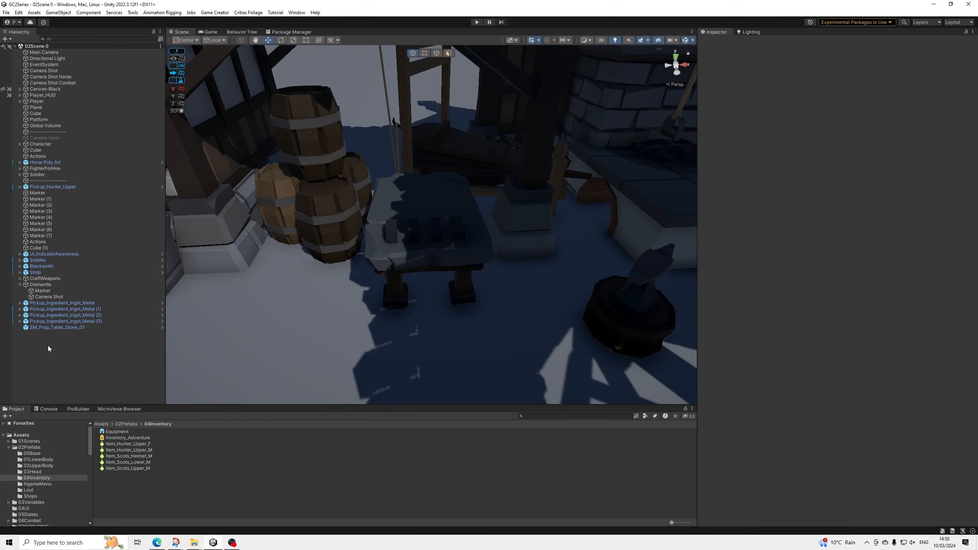
# Step: Parent CraftWeapons, Dismantle, the four metal ingot pickups and the stone table to the Blacksmith prefab in the scene
pyautogui.click(20, 285)
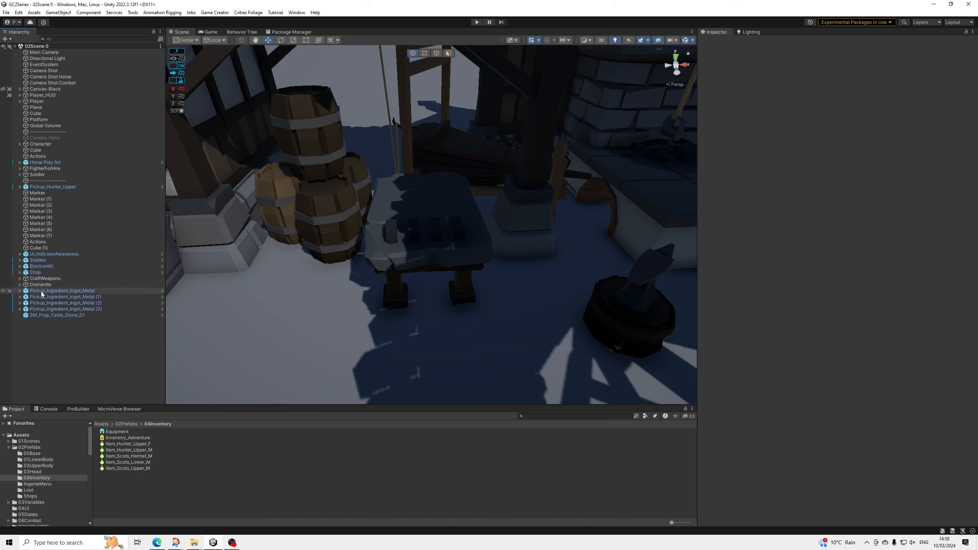
pyautogui.click(41, 291)
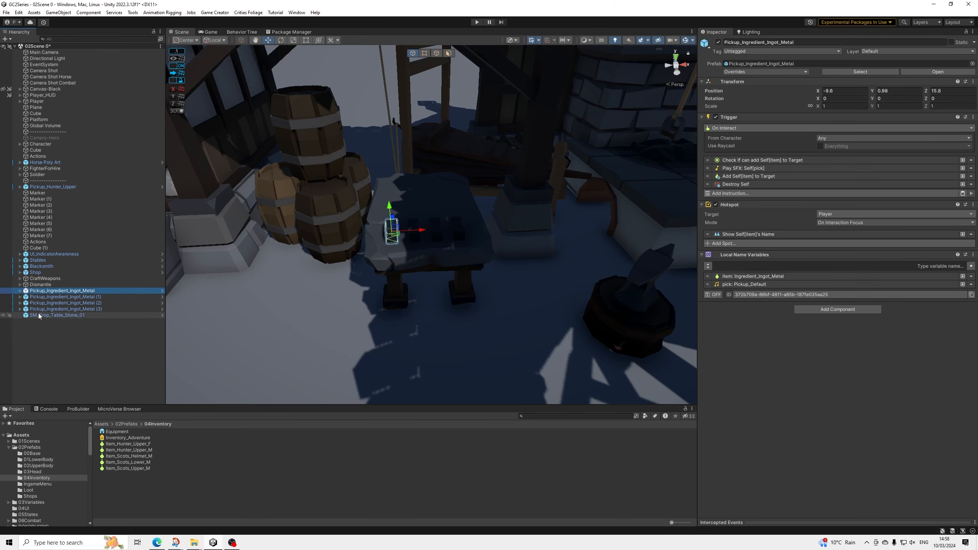
pyautogui.keyDown('shift'); pyautogui.click(41, 315); pyautogui.keyUp('shift')
pyautogui.keyDown('ctrl'); pyautogui.click(43, 285); pyautogui.keyUp('ctrl')
pyautogui.keyDown('ctrl'); pyautogui.click(45, 279); pyautogui.keyUp('ctrl')
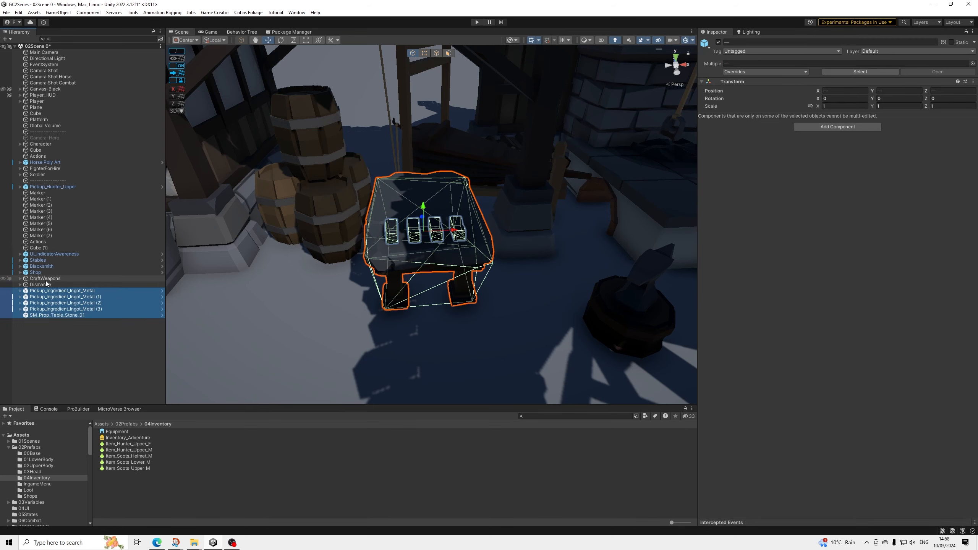
pyautogui.moveTo(45, 284); pyautogui.dragTo(49, 268)
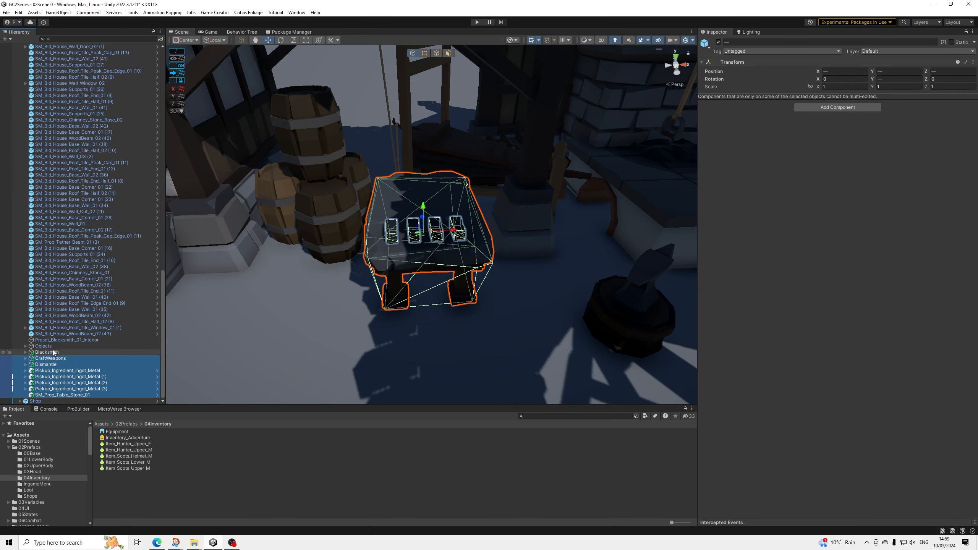
# Step: Set the Merchant name of the Blacksmith object inside the prefab to Blacksmith
pyautogui.click(55, 352)
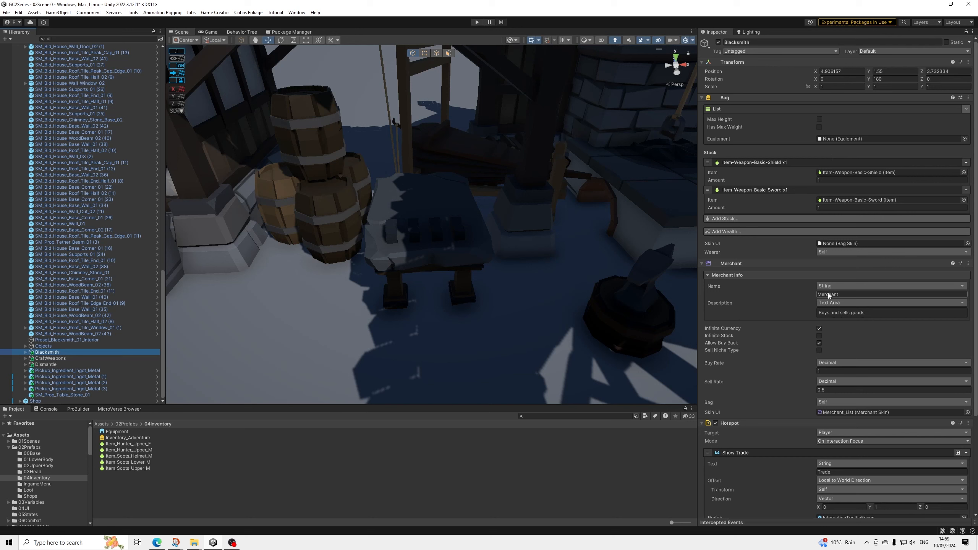
pyautogui.click(843, 294)
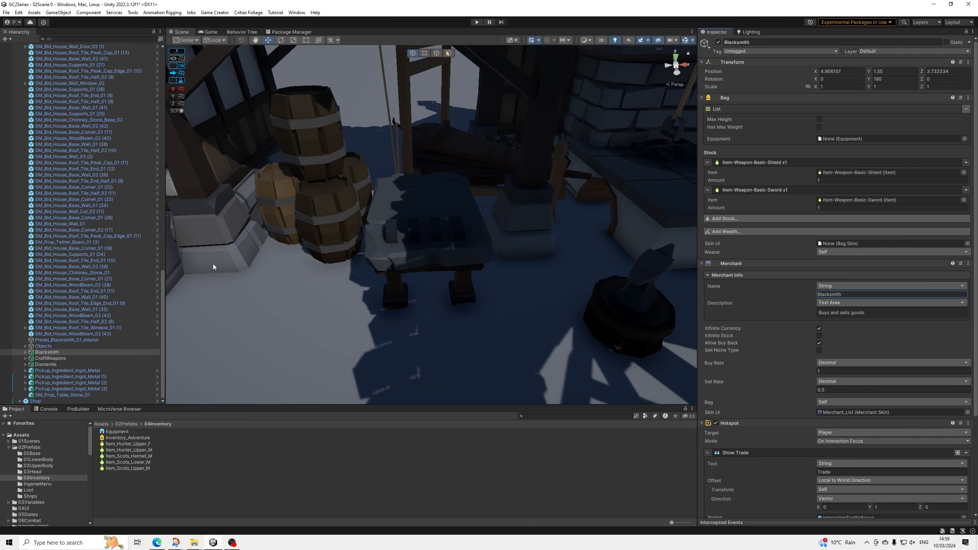
# Step: Open the UI_Default_Merchant_List prefab referenced by the Merchant_List skin on the Blacksmith object's Merchant component
pyautogui.click(57, 395)
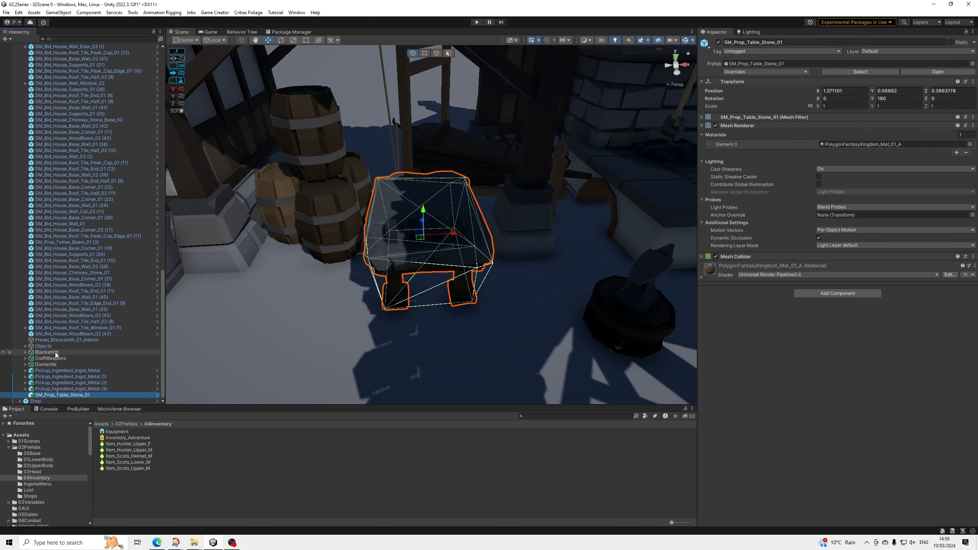
pyautogui.click(55, 352)
pyautogui.scroll(-5, 820, 316)
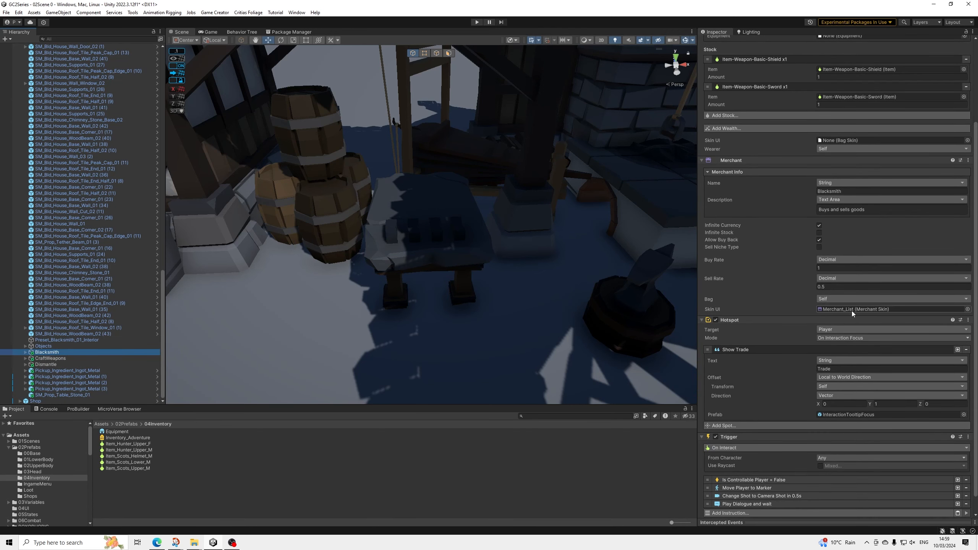
pyautogui.click(851, 310)
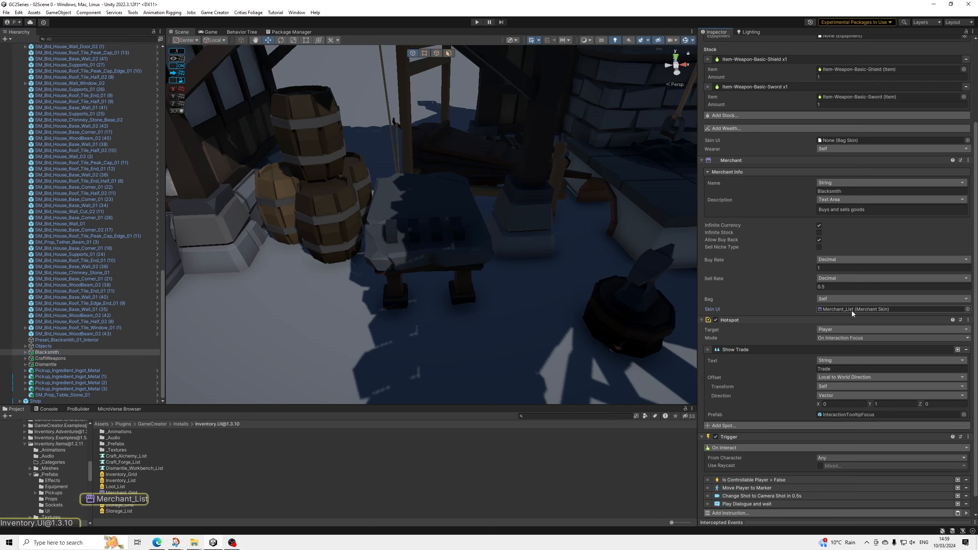
pyautogui.click(126, 500)
pyautogui.click(839, 77)
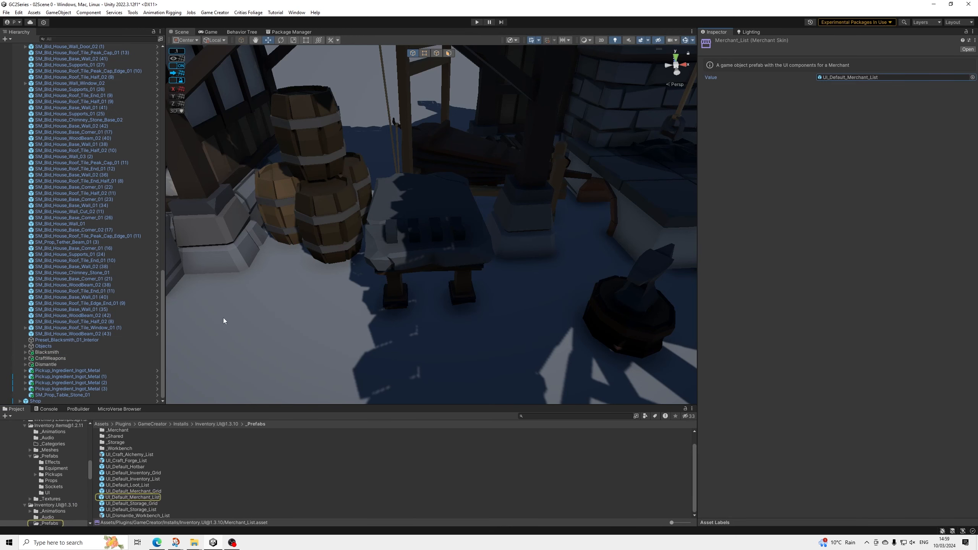
pyautogui.click(146, 497)
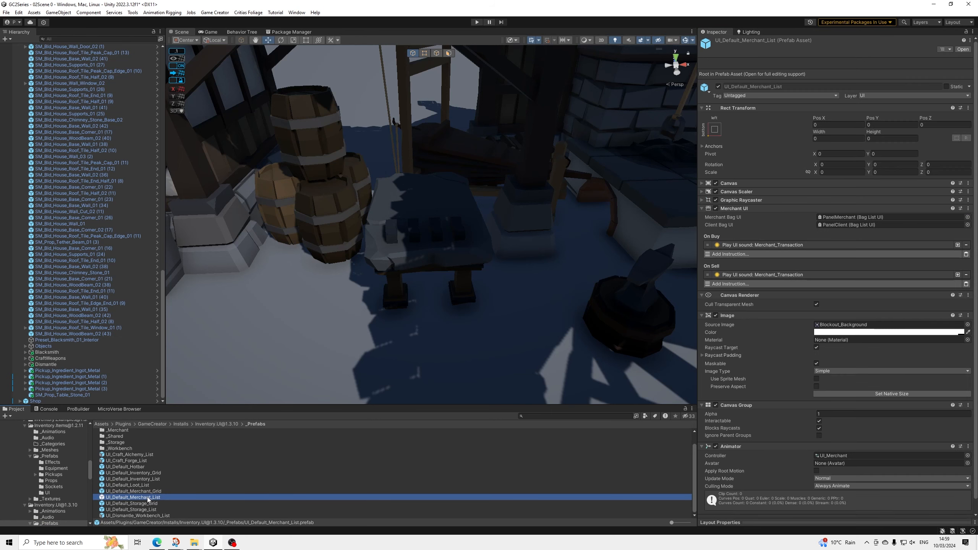
pyautogui.moveTo(426, 324); pyautogui.dragTo(443, 320, button='right')
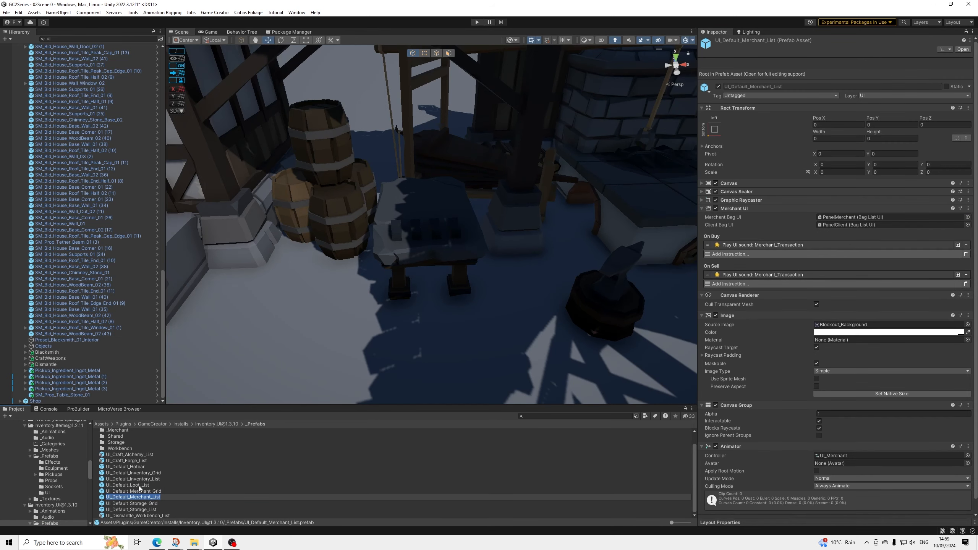
pyautogui.doubleClick(155, 497)
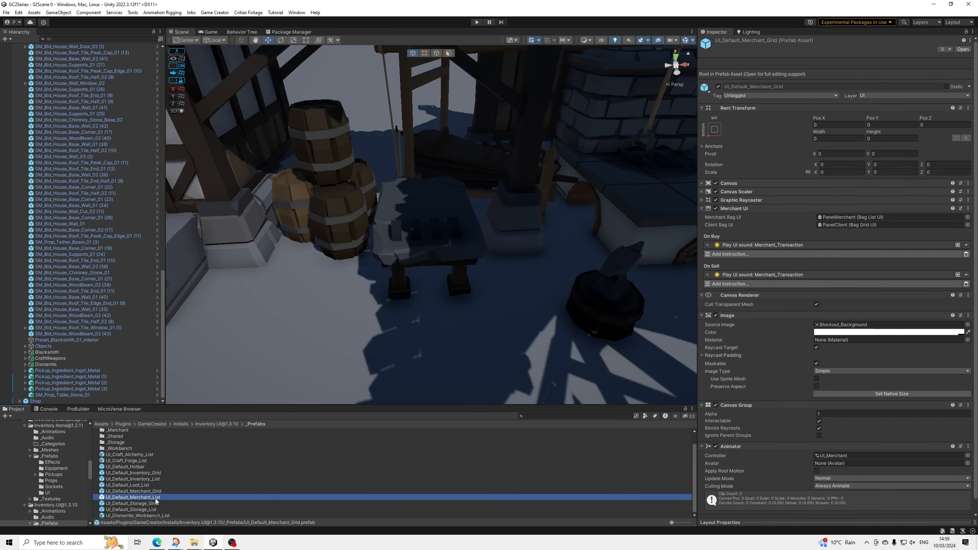
# Step: Examine PanelMerchant, PanelClient and their child elements in the merchant list prefab, and return to the scene
pyautogui.scroll(3, 418, 289)
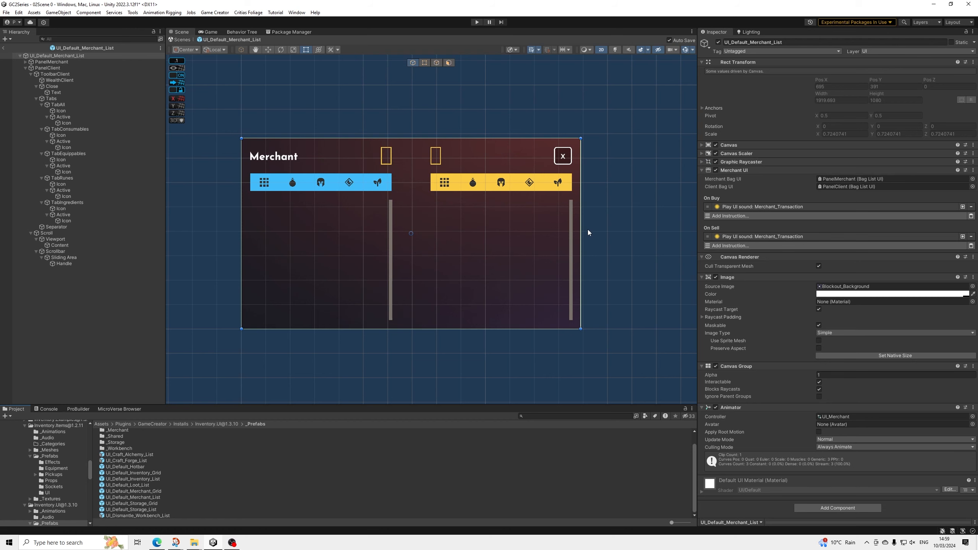
pyautogui.scroll(2, 462, 211)
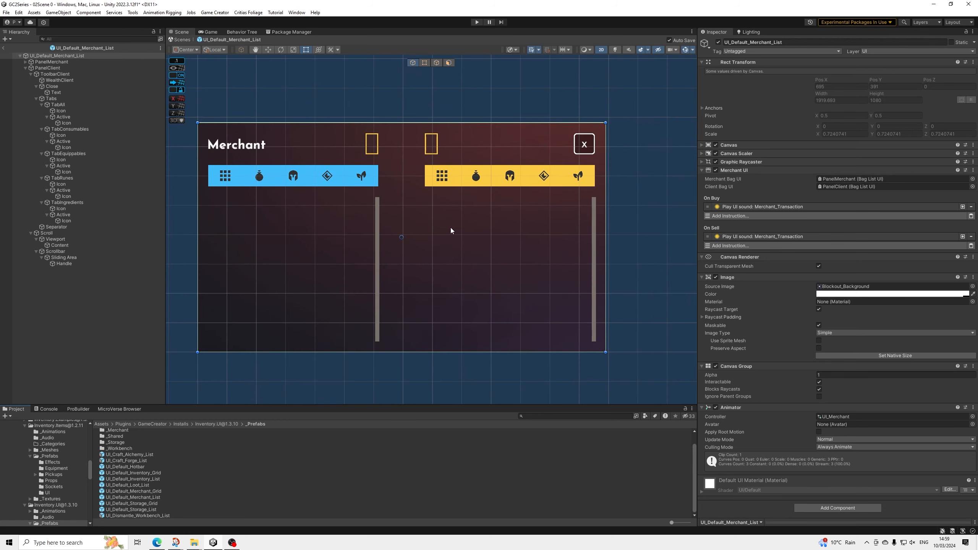
pyautogui.scroll(2, 451, 230)
pyautogui.click(62, 63)
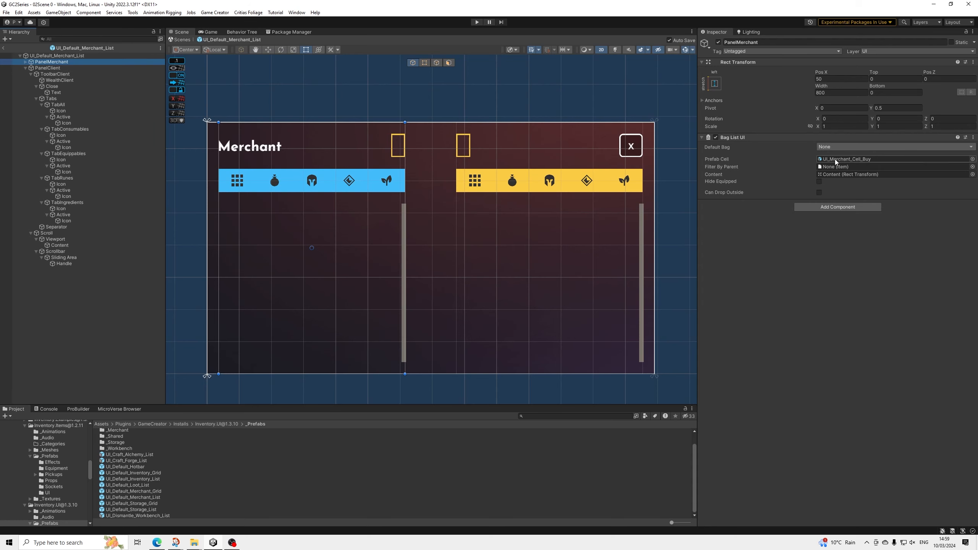
pyautogui.press('Down')
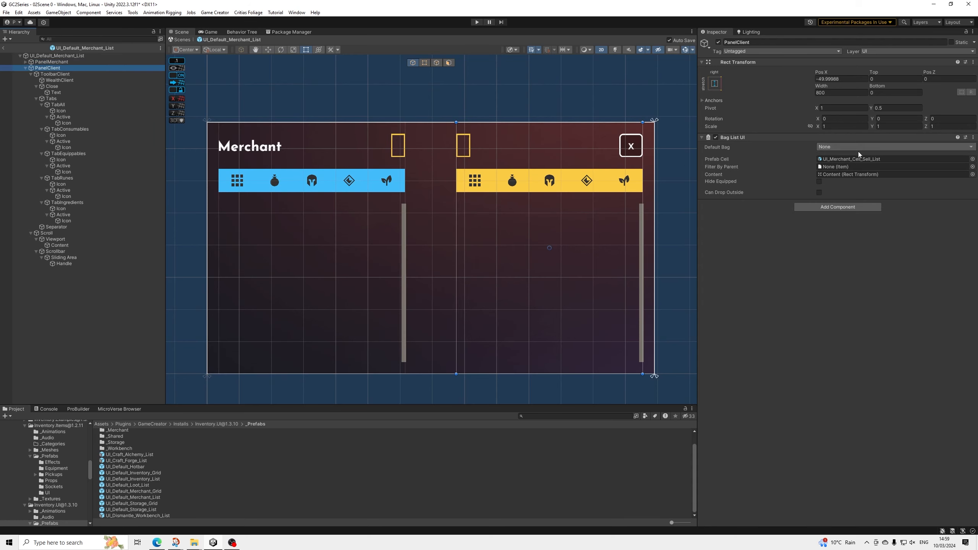
pyautogui.press('Down')
pyautogui.press('Up')
pyautogui.press('Up')
pyautogui.press('Down')
pyautogui.press('Down')
pyautogui.press('Down')
pyautogui.press('Down')
pyautogui.press('Down')
pyautogui.press('Down')
pyautogui.press('Down')
pyautogui.press('Down')
pyautogui.press('Down')
pyautogui.press('Down')
pyautogui.press('Down')
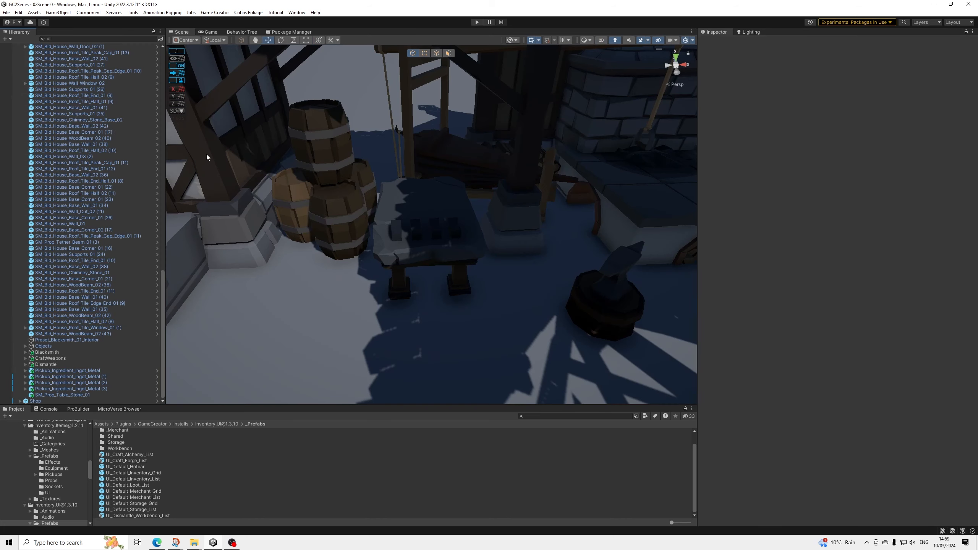
pyautogui.click(4, 47)
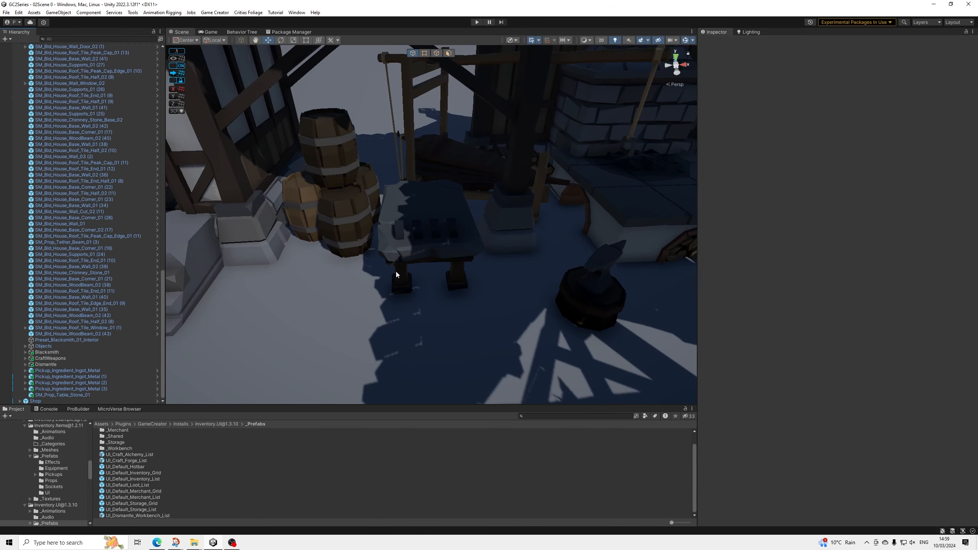
pyautogui.moveTo(397, 274); pyautogui.dragTo(363, 203, button='right')
pyautogui.moveTo(363, 203); pyautogui.dragTo(387, 236, button='middle')
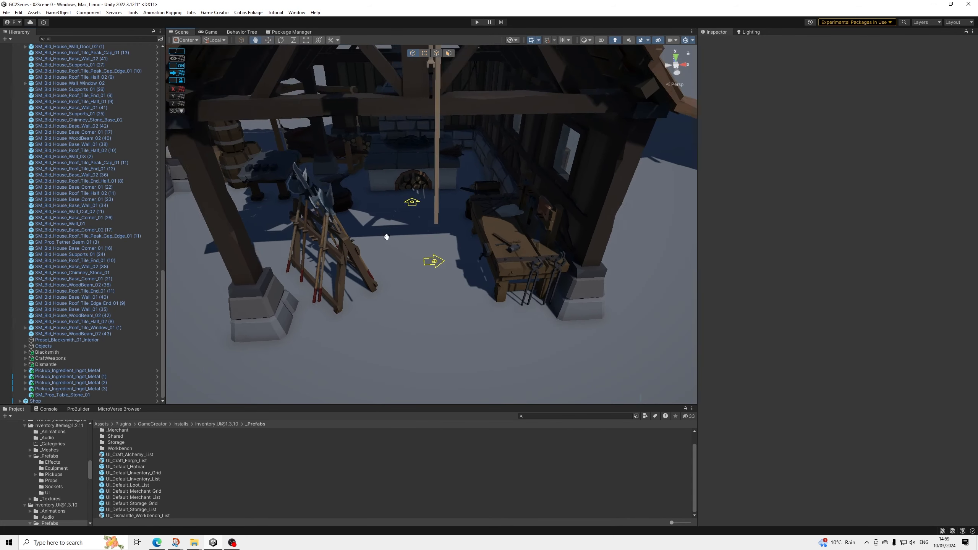
pyautogui.scroll(5, 388, 233)
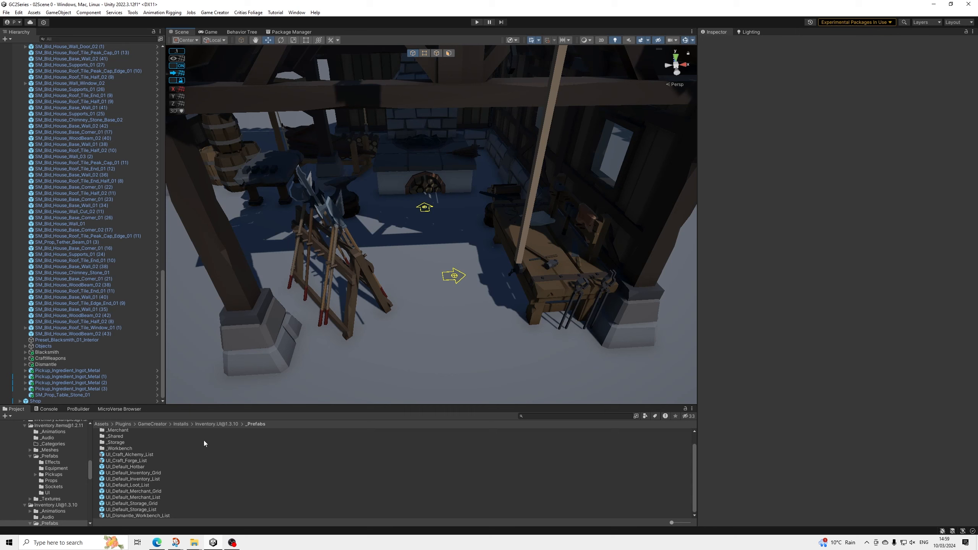
pyautogui.scroll(-2, 472, 267)
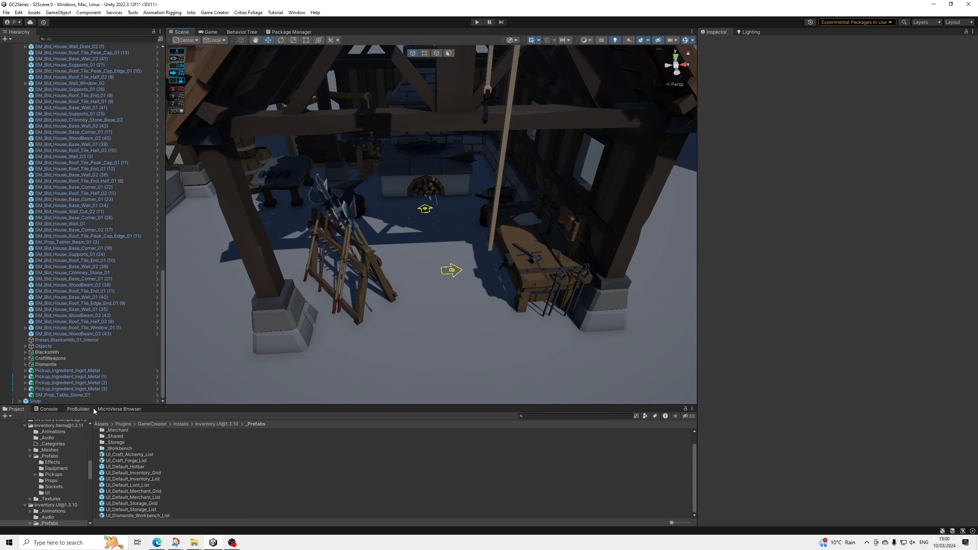
pyautogui.scroll(10, 77, 362)
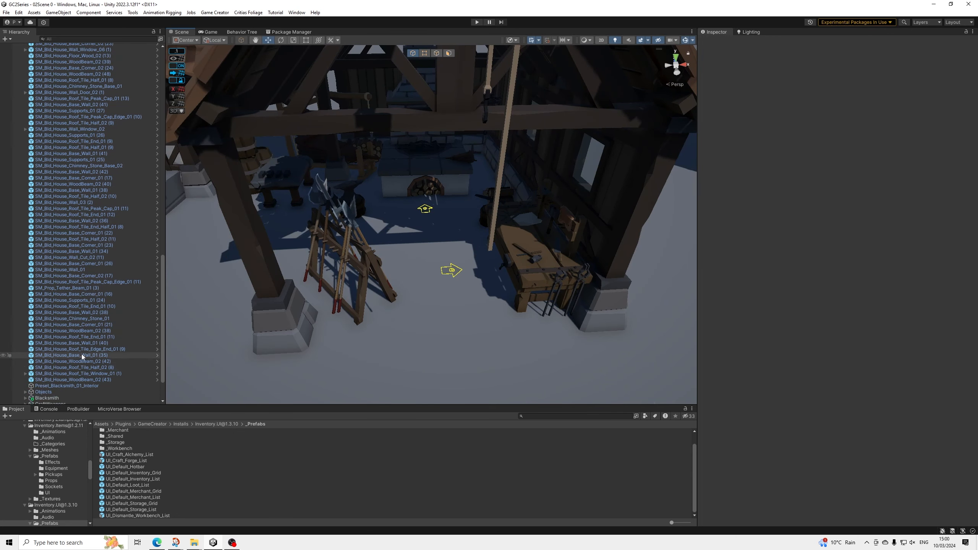
pyautogui.scroll(15, 87, 328)
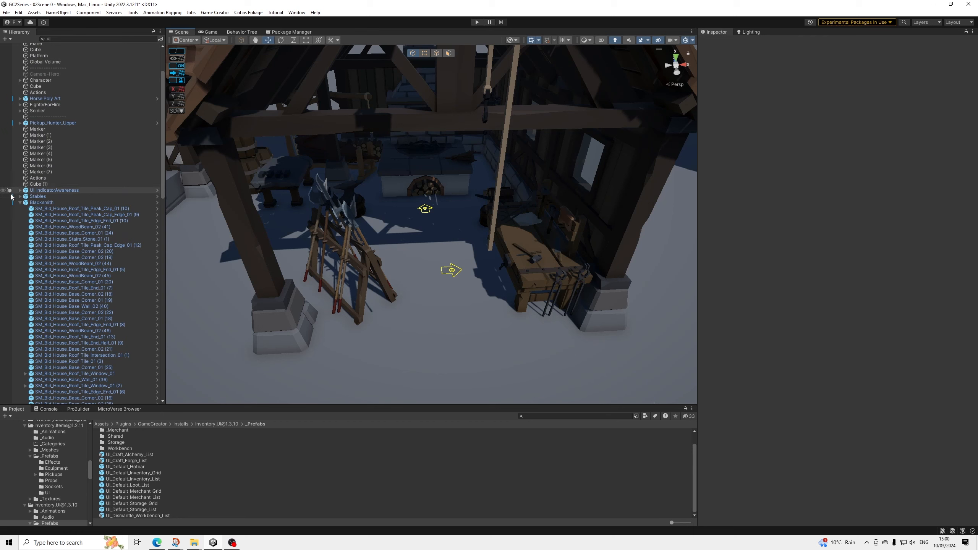
pyautogui.click(20, 202)
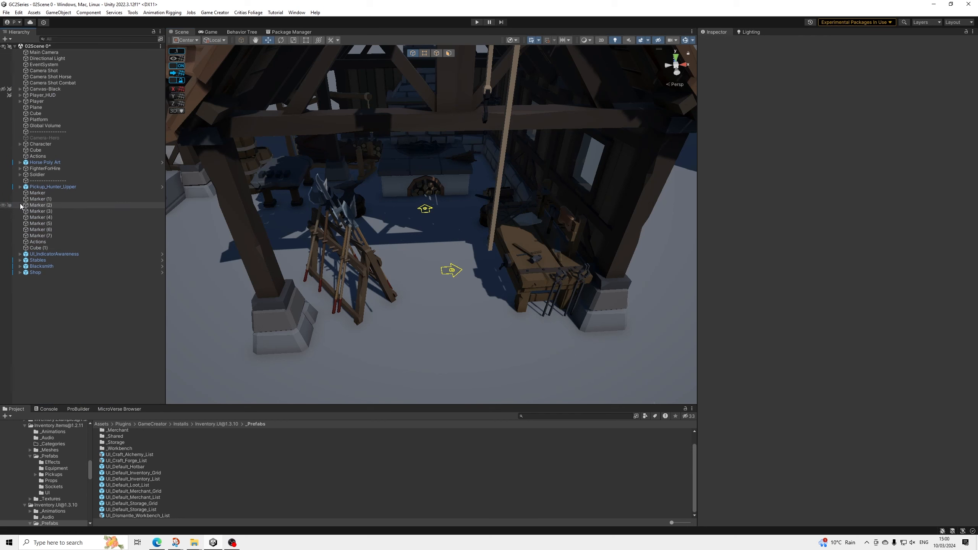
pyautogui.click(20, 267)
pyautogui.scroll(-4, 93, 231)
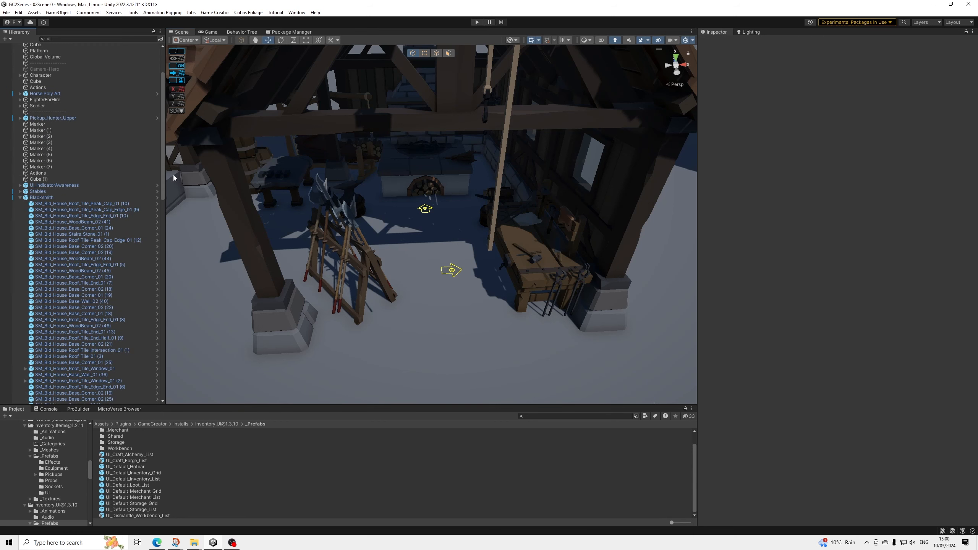
pyautogui.moveTo(162, 184); pyautogui.dragTo(162, 381)
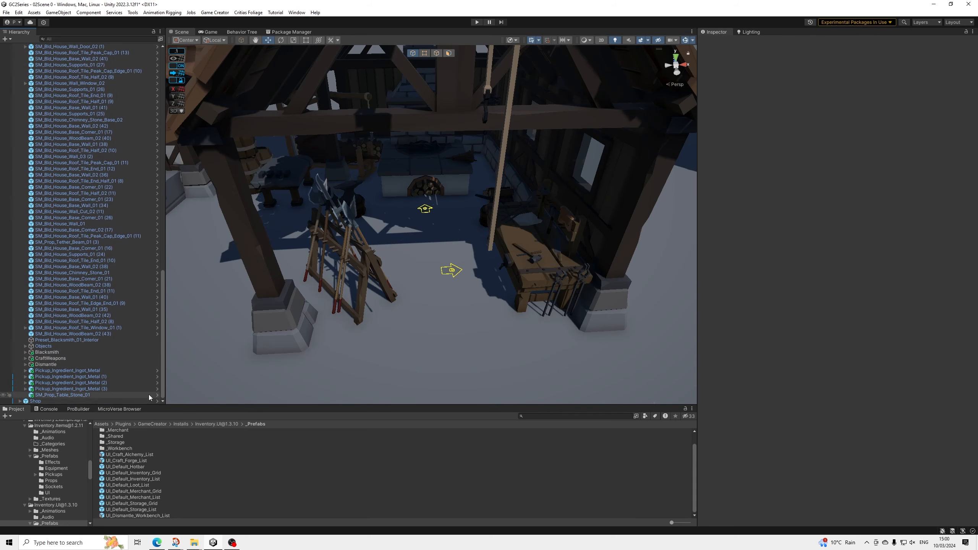
# Step: Open the UI_Craft_Forge_List prefab referenced by the Craft_Forge_List tinker skin in the CraftWeapons trigger
pyautogui.click(48, 352)
pyautogui.scroll(-5, 805, 303)
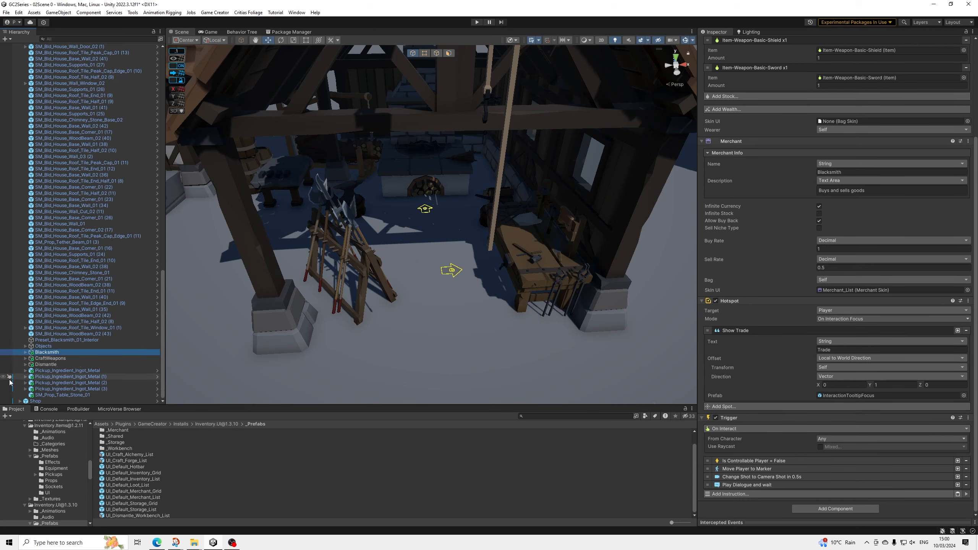
pyautogui.click(47, 364)
pyautogui.click(56, 359)
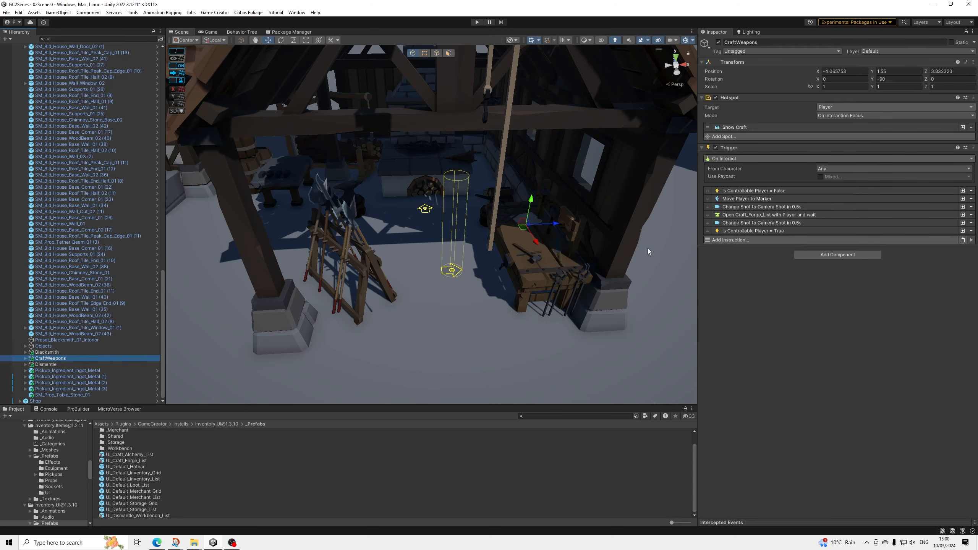
pyautogui.click(733, 215)
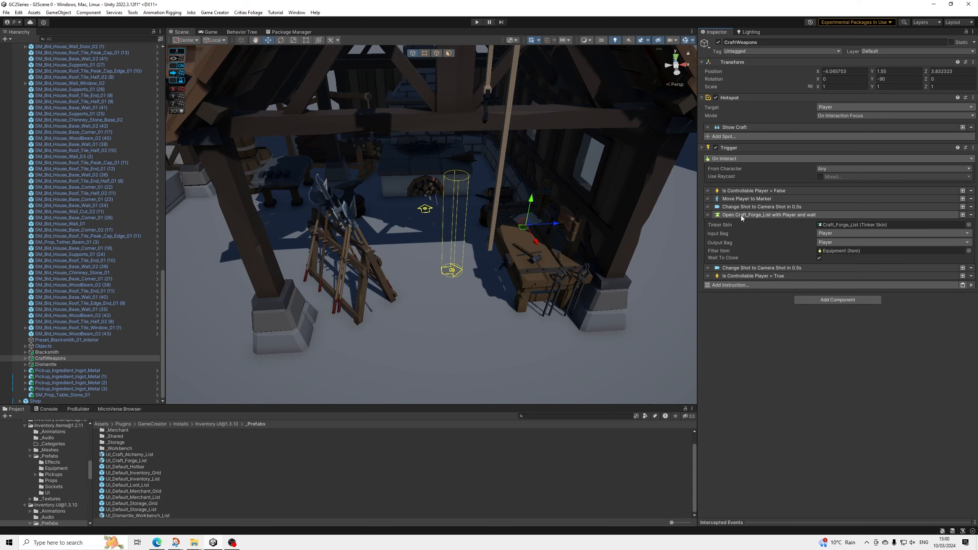
pyautogui.click(837, 226)
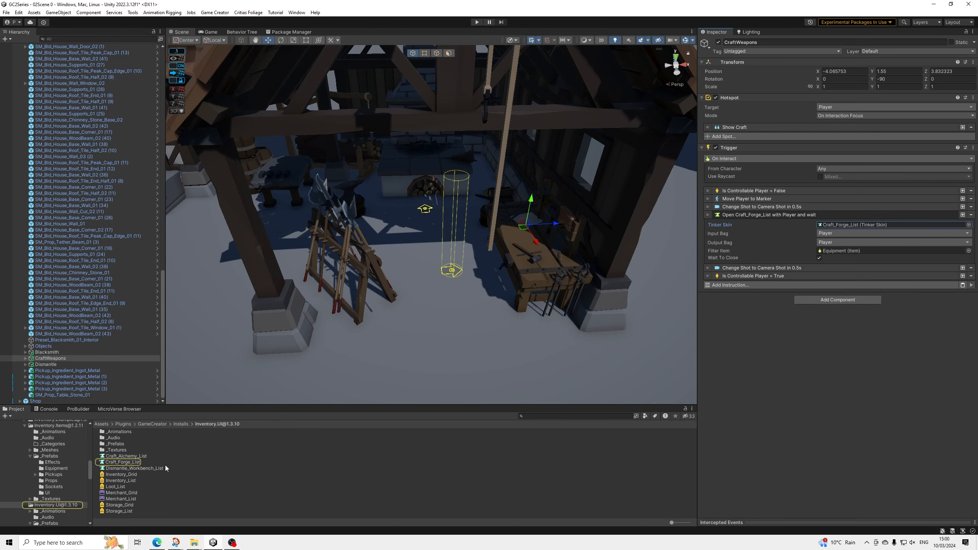
pyautogui.click(132, 462)
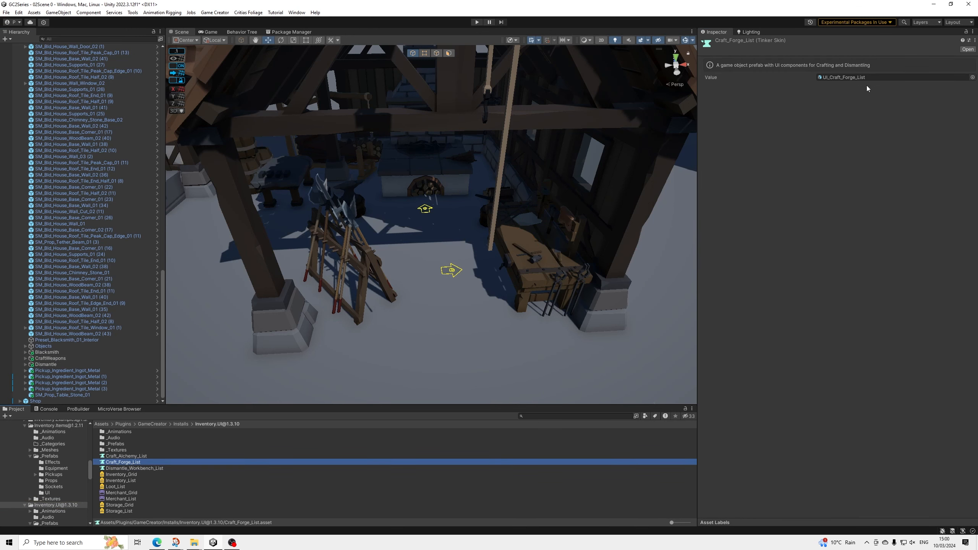
pyautogui.click(862, 78)
pyautogui.doubleClick(127, 474)
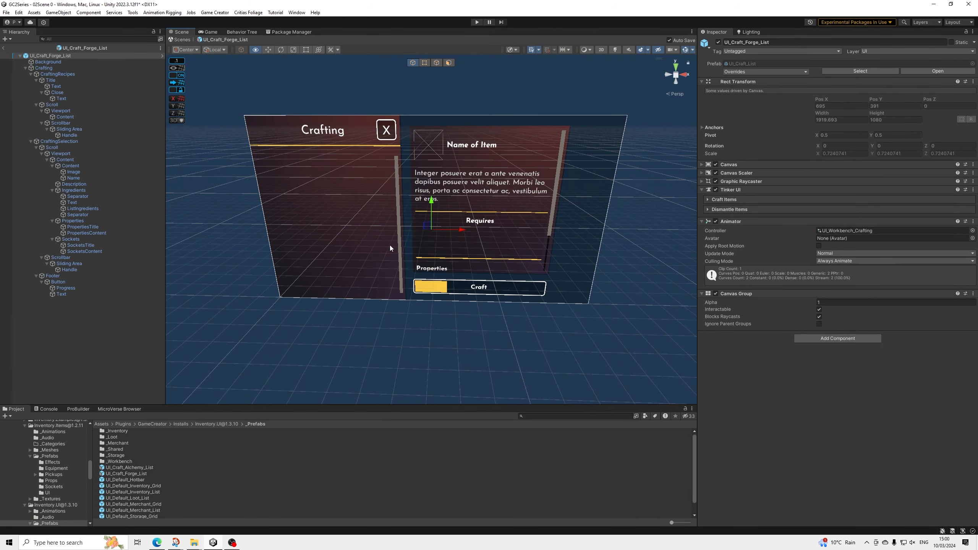
# Step: Expand the Craft Items and Dismantle Items settings of the forge prefab's Tinker UI component
pyautogui.click(731, 209)
pyautogui.click(738, 200)
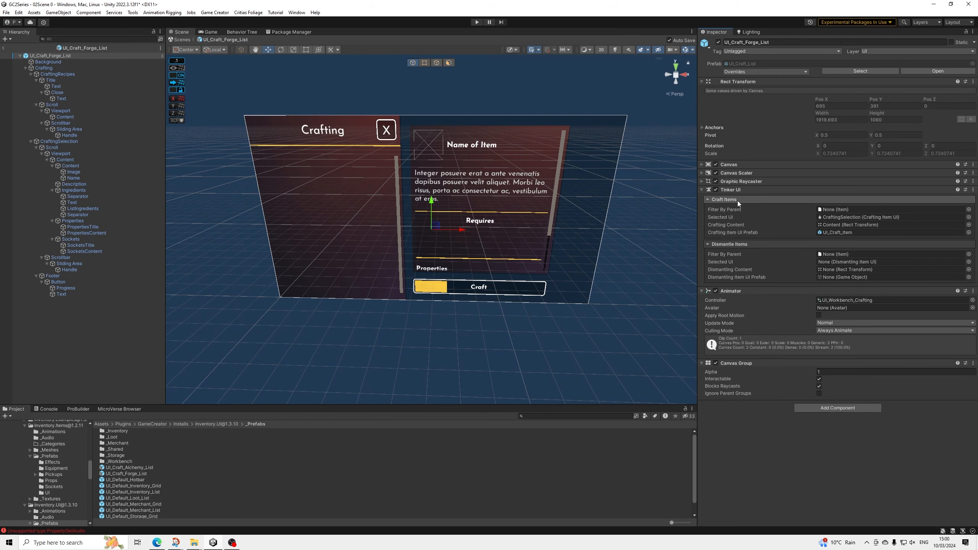
pyautogui.moveTo(355, 216); pyautogui.dragTo(475, 199, button='right')
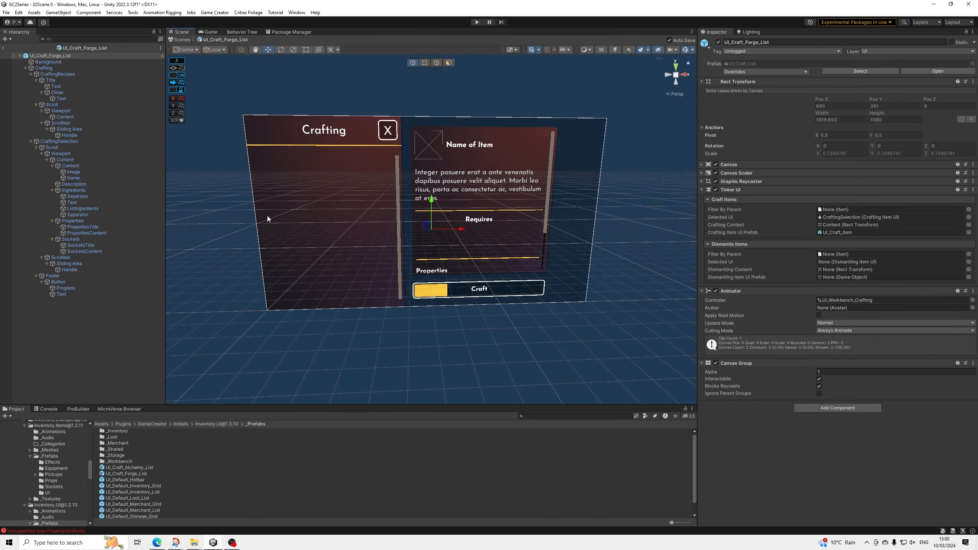
# Step: Examine the forge prefab's Background, Crafting, CraftingRecipes and CraftingSelection elements and the component settings on them and their children
pyautogui.click(54, 61)
pyautogui.click(49, 67)
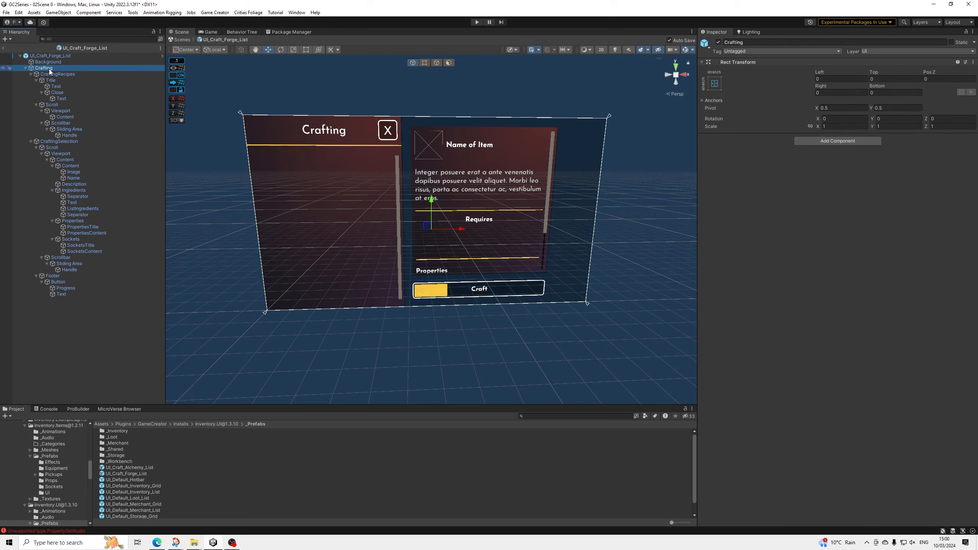
pyautogui.click(49, 75)
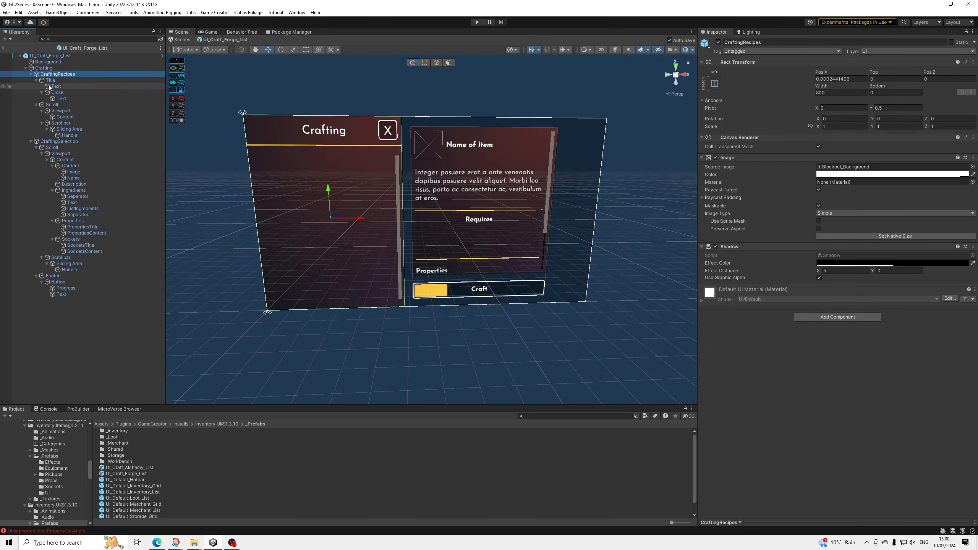
pyautogui.click(50, 82)
pyautogui.press('Down')
pyautogui.press('Down')
pyautogui.press('Down')
pyautogui.press('Down')
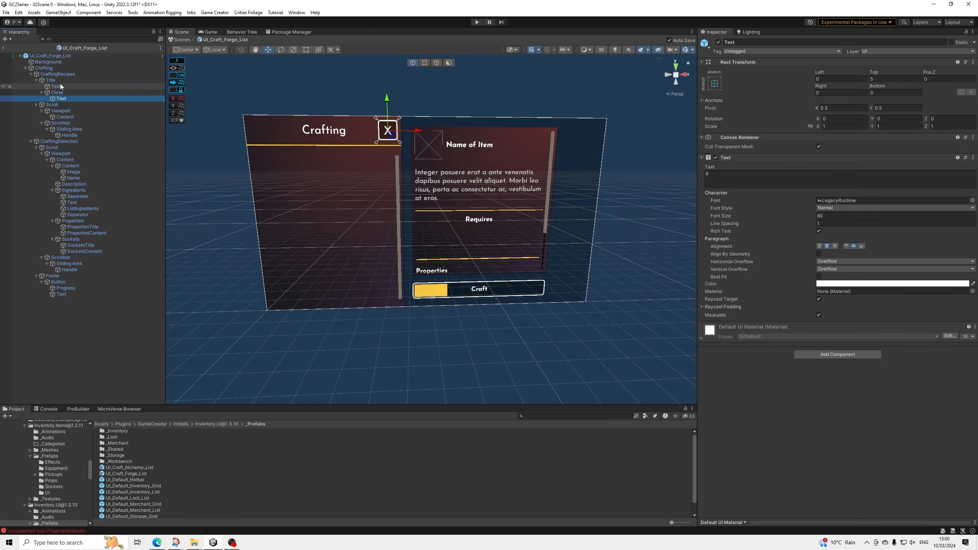
pyautogui.press('Down')
pyautogui.press('Down')
pyautogui.press('Down')
pyautogui.press('Down')
pyautogui.press('Down')
pyautogui.press('Down')
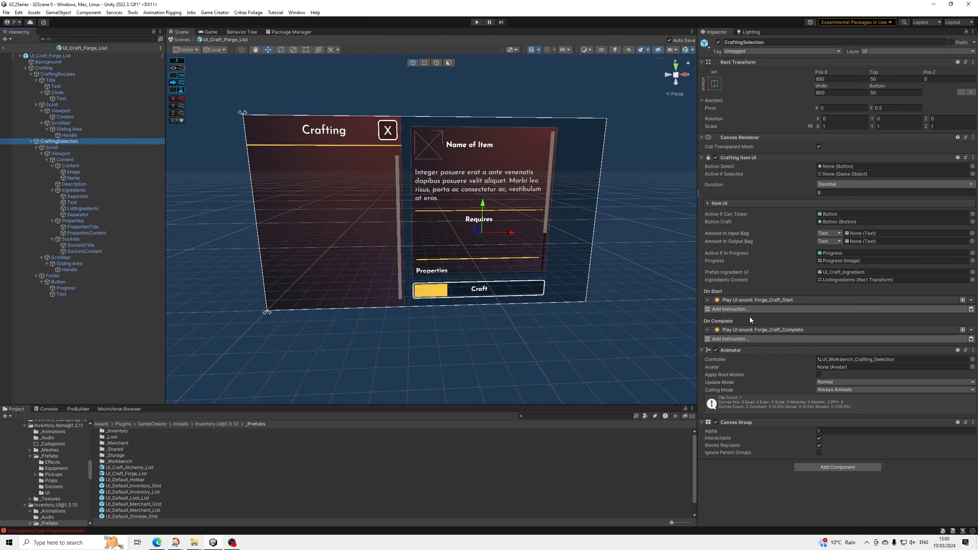
pyautogui.press('Down')
pyautogui.press('Down')
pyautogui.press('Down')
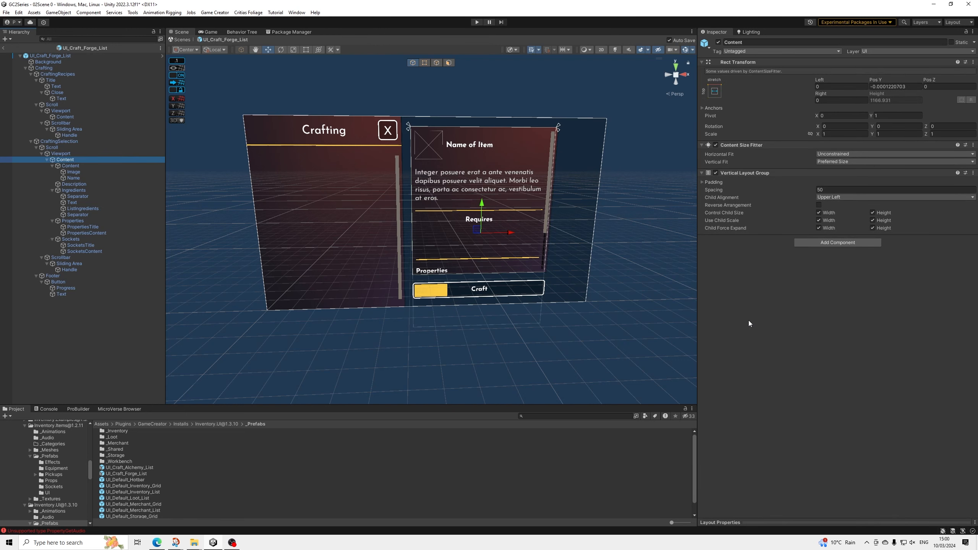
pyautogui.click(44, 62)
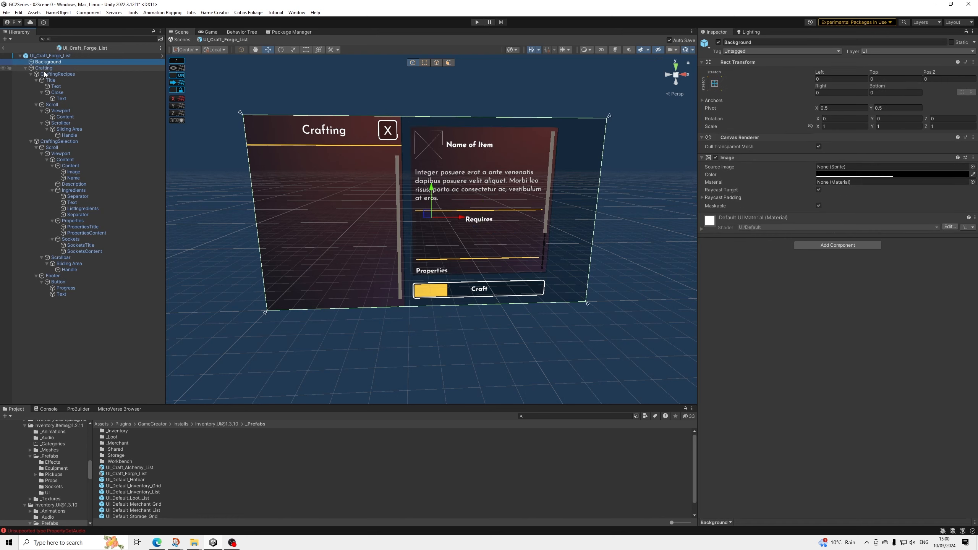
# Step: Examine the forge prefab's Crafting panel elements down to the Close button, and return to the scene
pyautogui.click(45, 68)
pyautogui.press('Down')
pyautogui.press('Down')
pyautogui.press('Down')
pyautogui.press('Down')
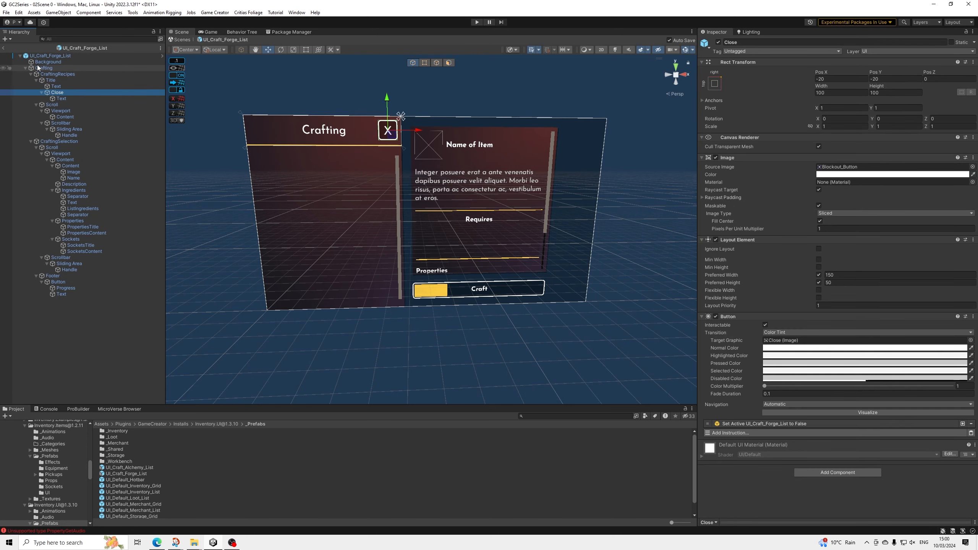
pyautogui.click(4, 48)
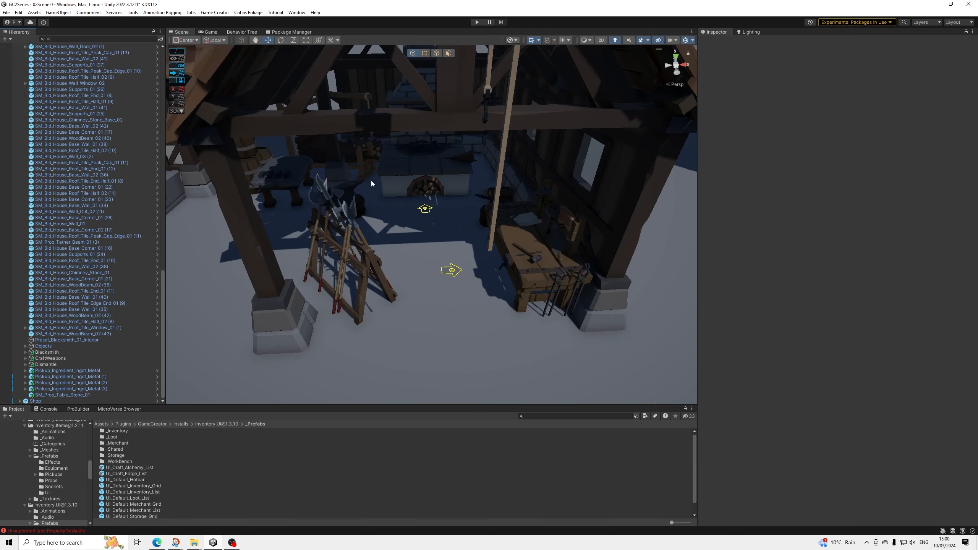
pyautogui.moveTo(408, 210); pyautogui.dragTo(379, 221, button='right')
pyautogui.scroll(2, 380, 219)
pyautogui.scroll(1, 362, 233)
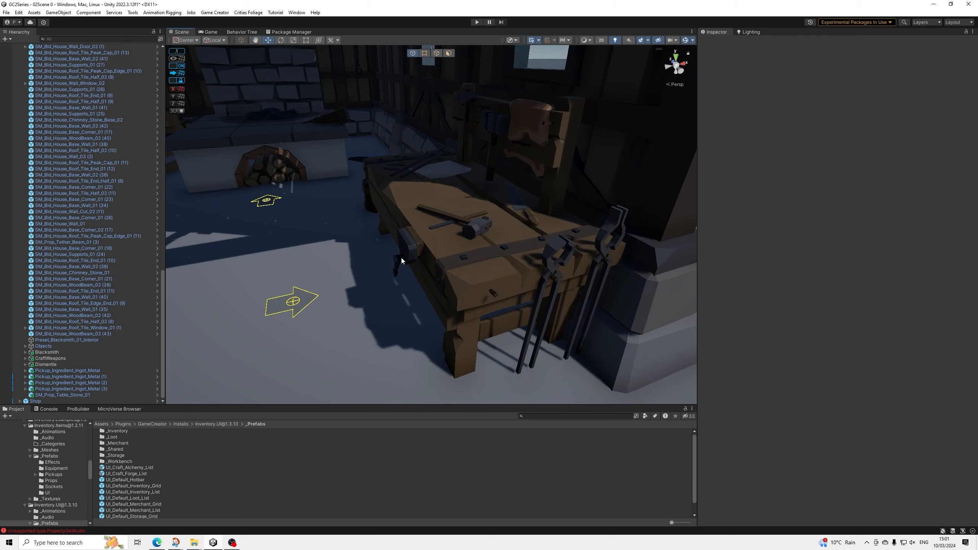
pyautogui.scroll(-2, 389, 262)
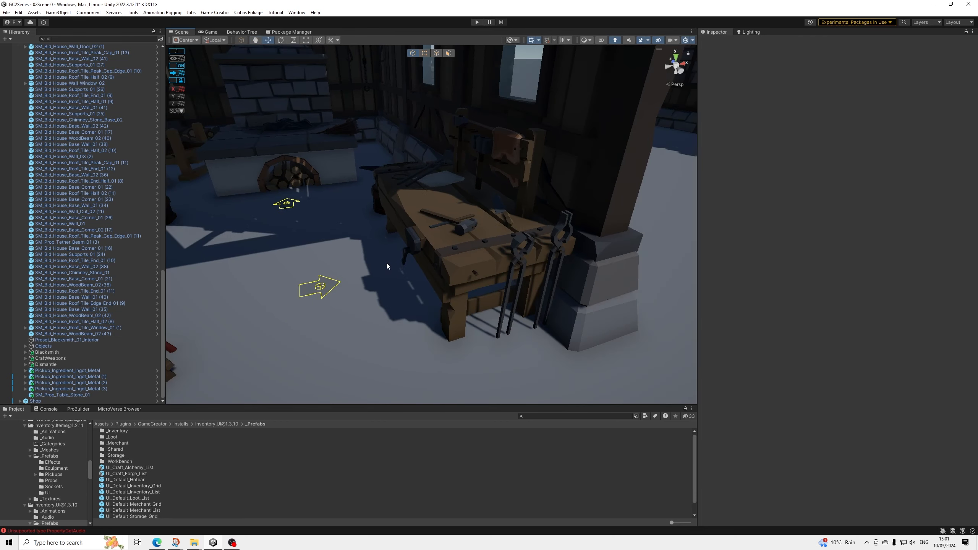
pyautogui.moveTo(368, 266); pyautogui.dragTo(358, 280, button='middle')
pyautogui.scroll(1, 366, 283)
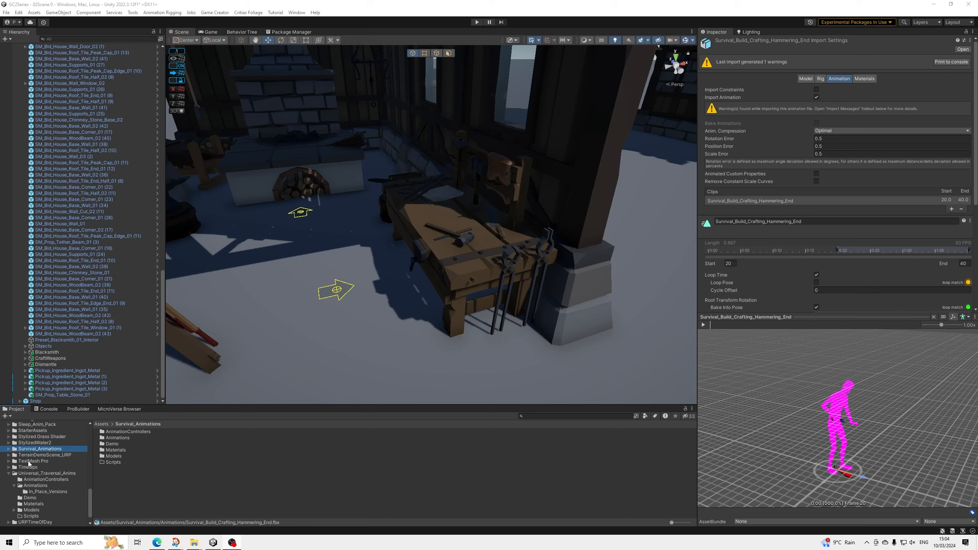
# Step: Open the Animations folder of Survival_Animations and preview the Survival_Build_Crafting_MortarAndPestle_Loop clip
pyautogui.click(8, 449)
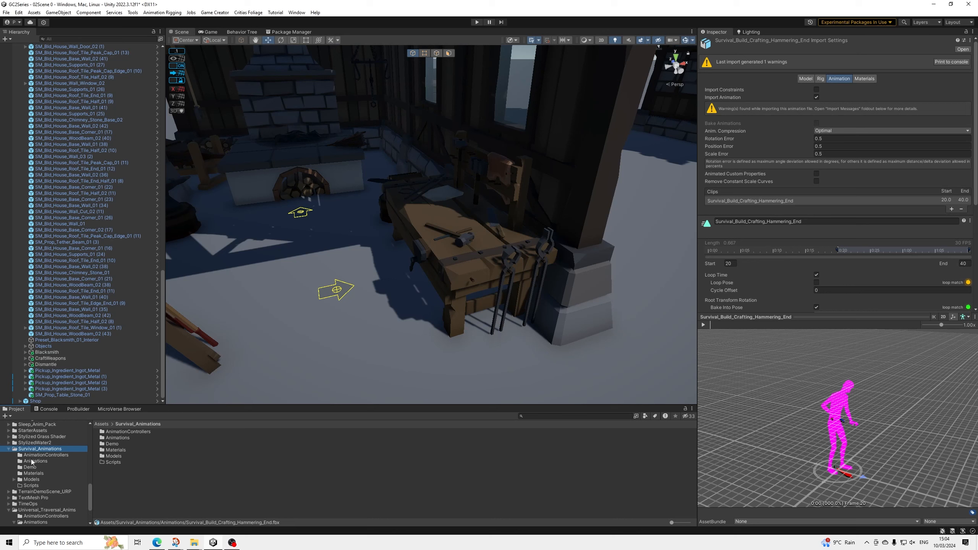
pyautogui.click(32, 462)
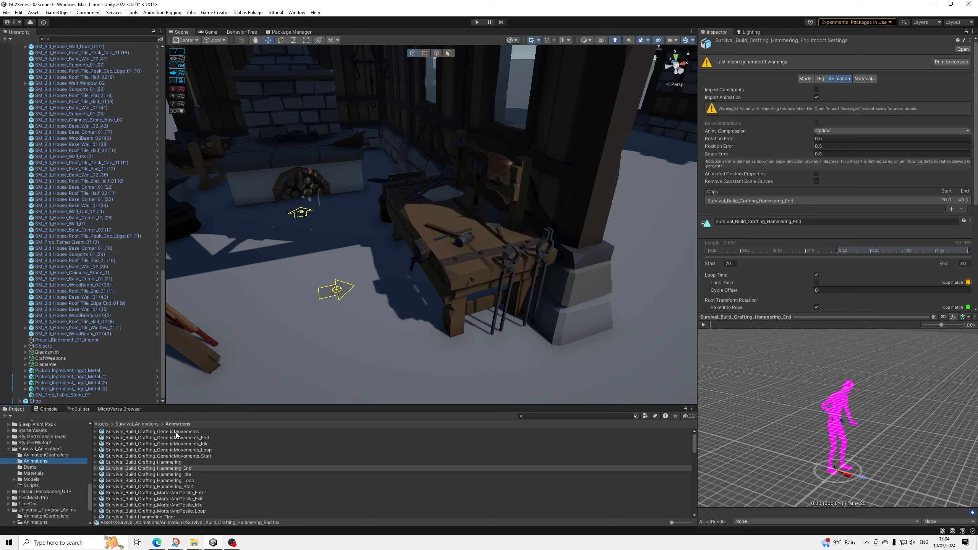
pyautogui.scroll(-2, 174, 477)
pyautogui.scroll(2, 175, 475)
pyautogui.click(172, 499)
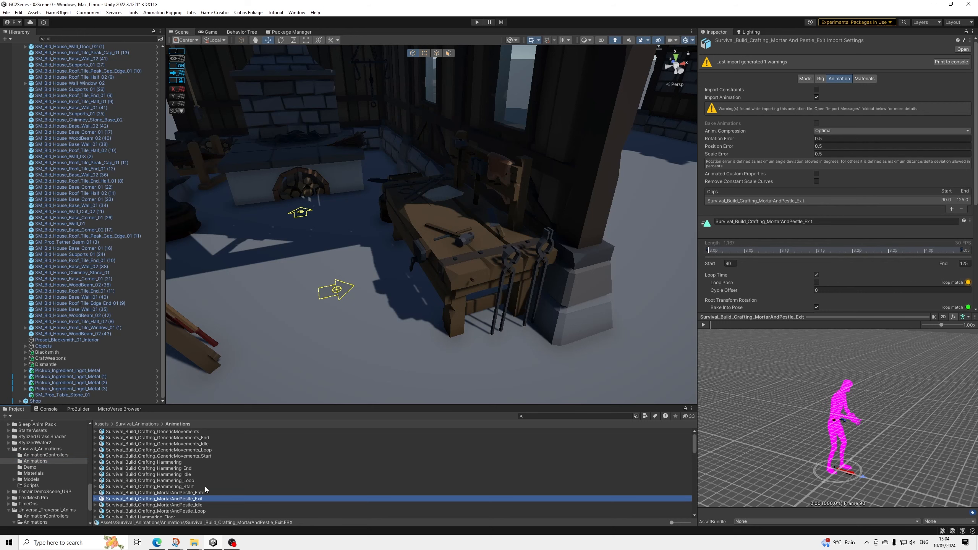
pyautogui.press('Down')
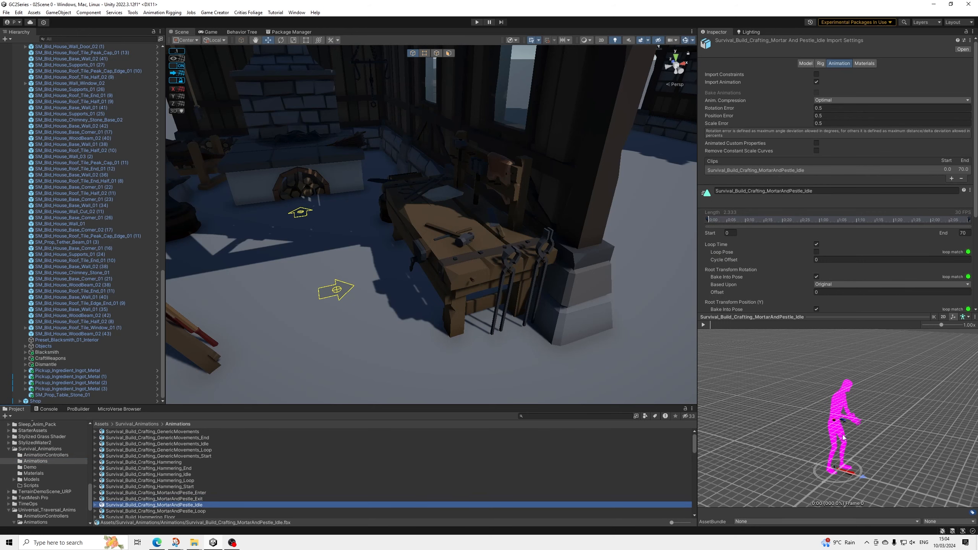
pyautogui.press('Down')
pyautogui.click(701, 325)
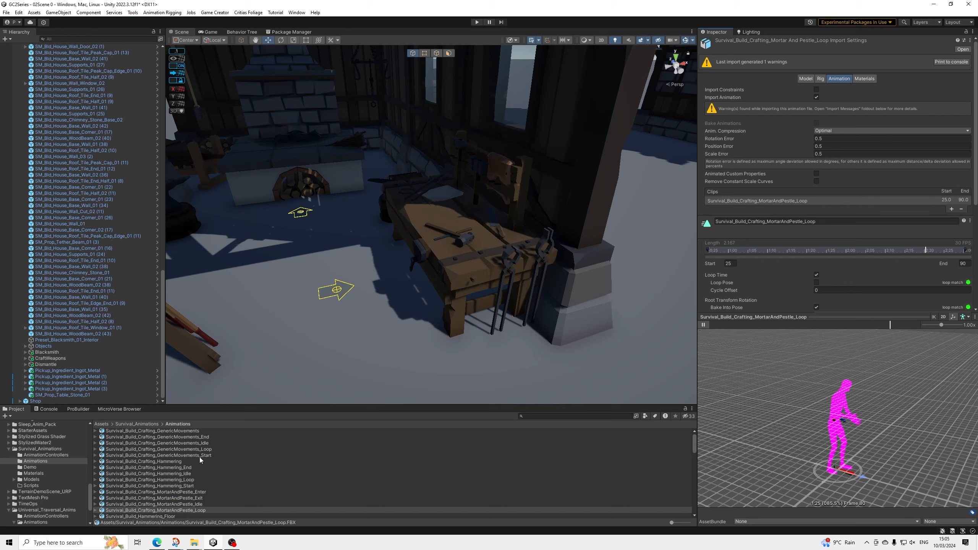
# Step: Preview the Survival_Build_Crafting_Hammering animation clip
pyautogui.click(168, 462)
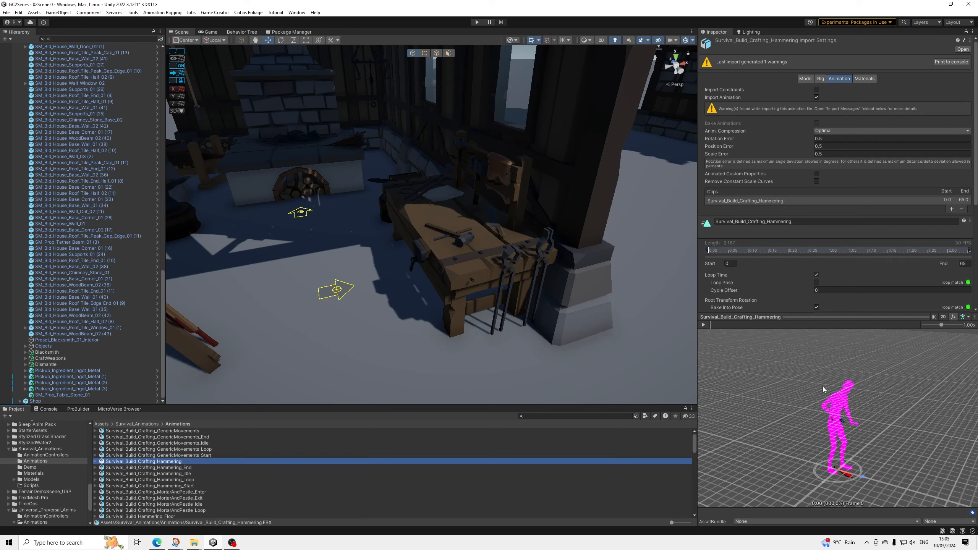
pyautogui.click(703, 325)
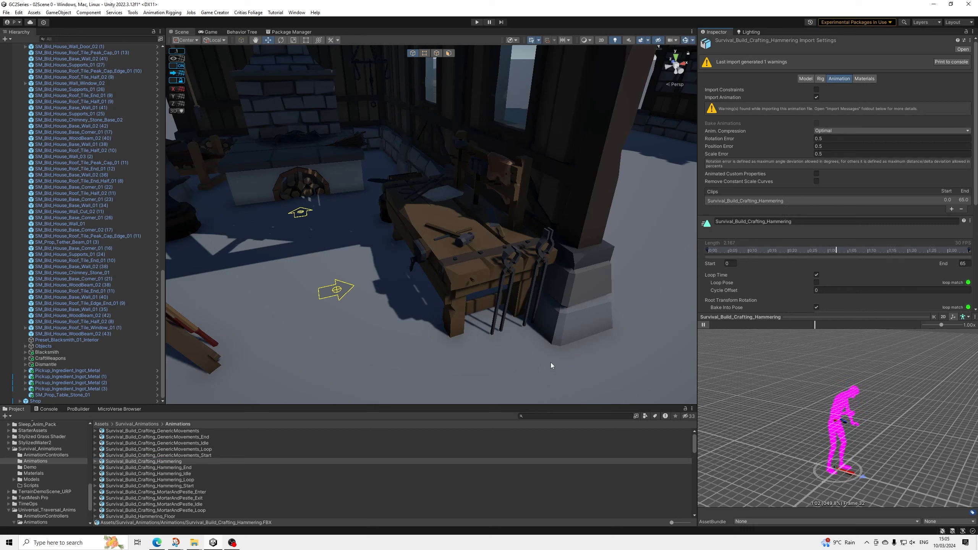
pyautogui.scroll(1, 169, 467)
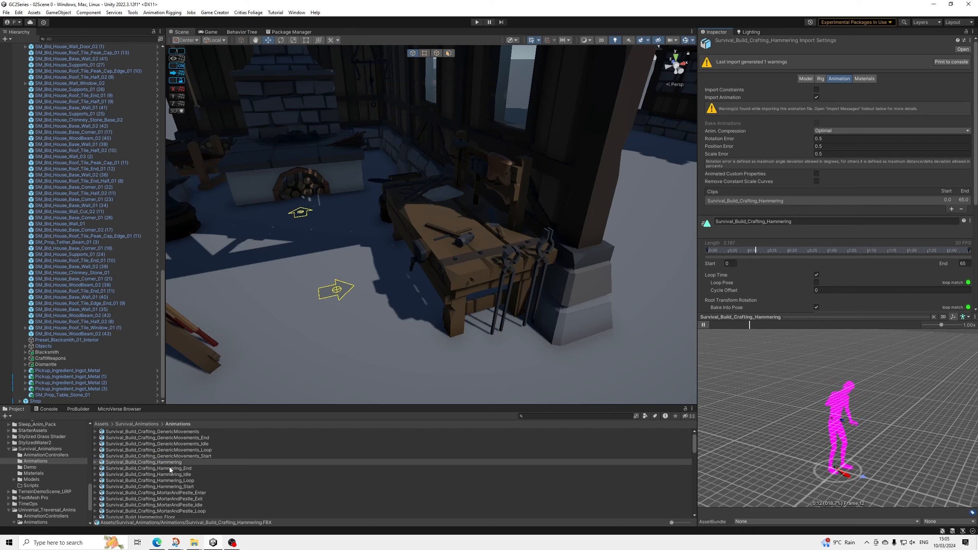
# Step: Check the GenericMovements crafting clips and play the preview of Survival_Build_Crafting_GenericMovements
pyautogui.click(193, 439)
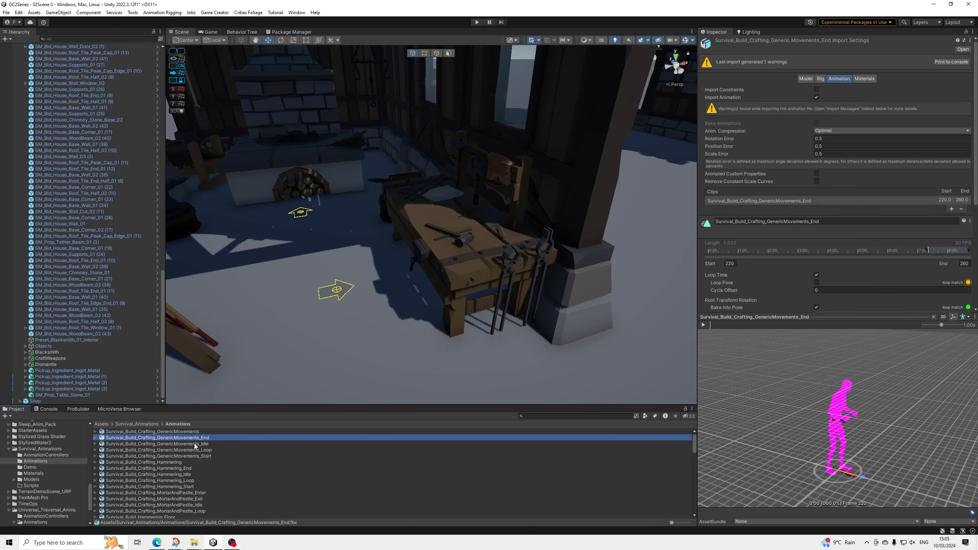
pyautogui.press('Down')
pyautogui.press('Down')
pyautogui.press('Down')
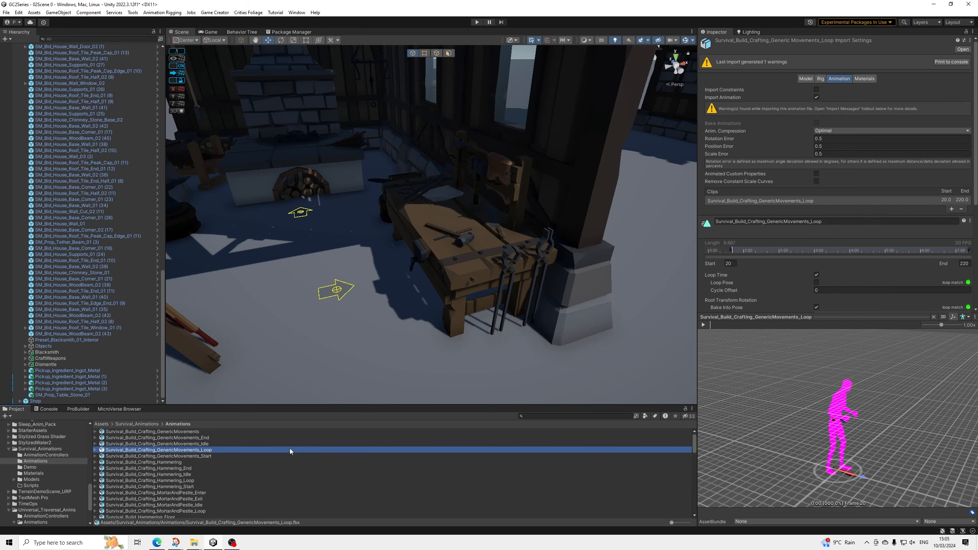
pyautogui.press('Up')
pyautogui.press('Up')
pyautogui.press('Up')
pyautogui.press('Up')
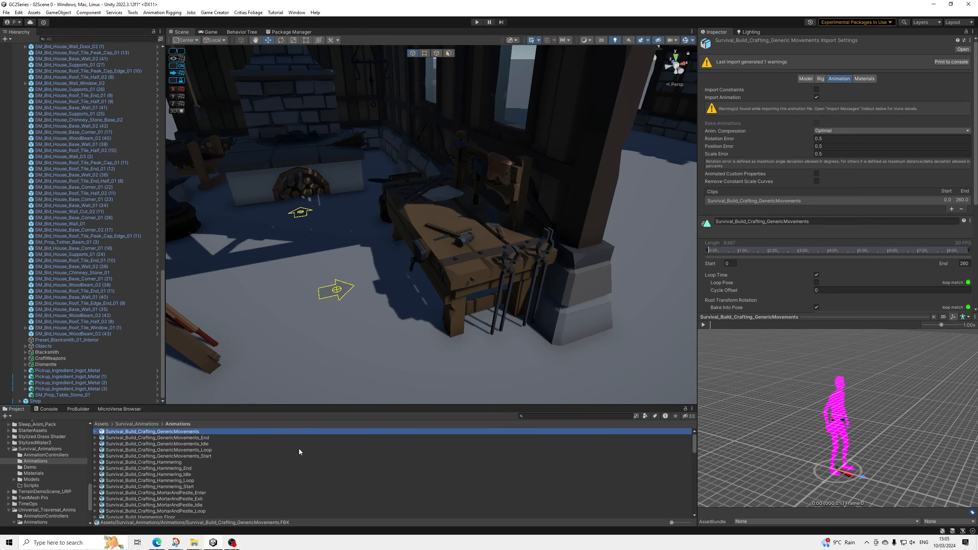
pyautogui.click(705, 325)
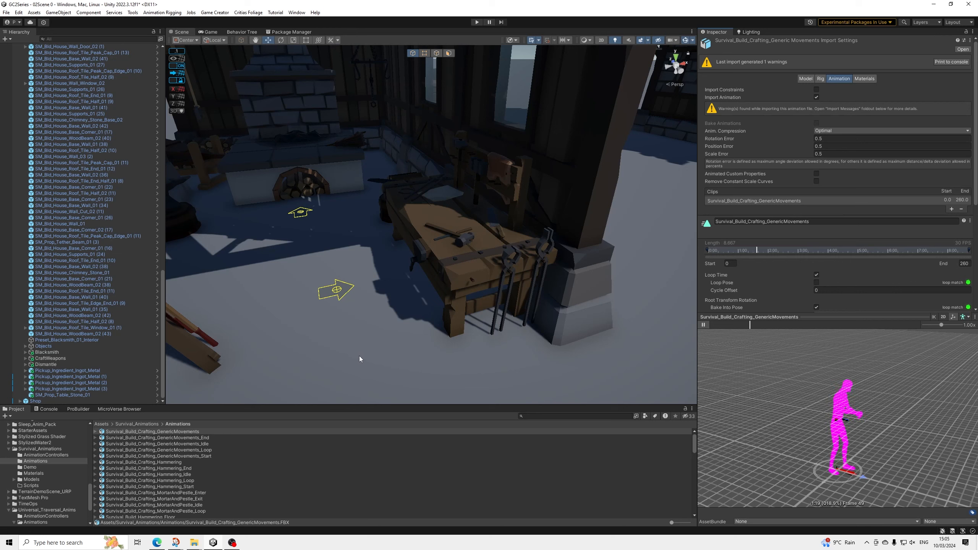
# Step: Collapse the Survival_Animations and Universal_Traversal_Anims folders and open the 04Inventory folder under 02Prefabs
pyautogui.scroll(5, 355, 345)
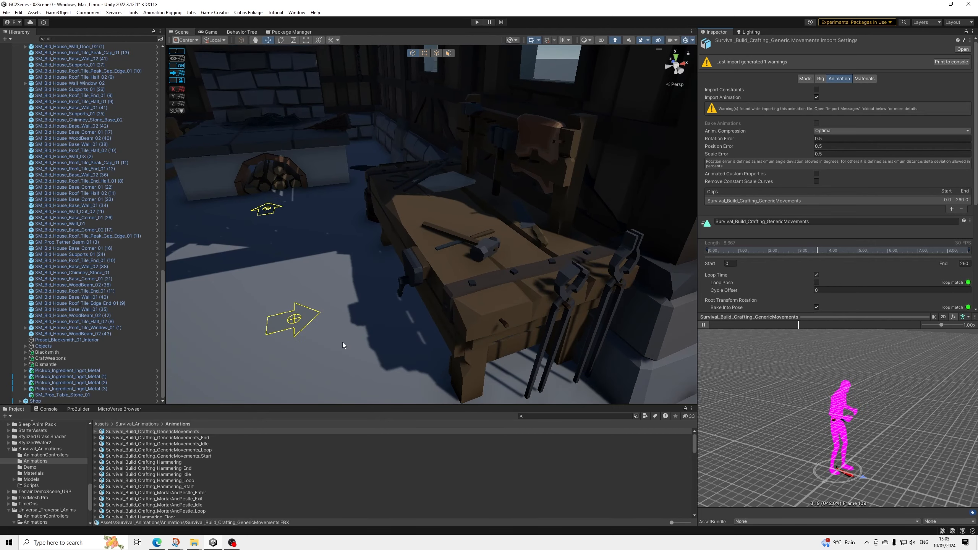
pyautogui.scroll(3, 343, 345)
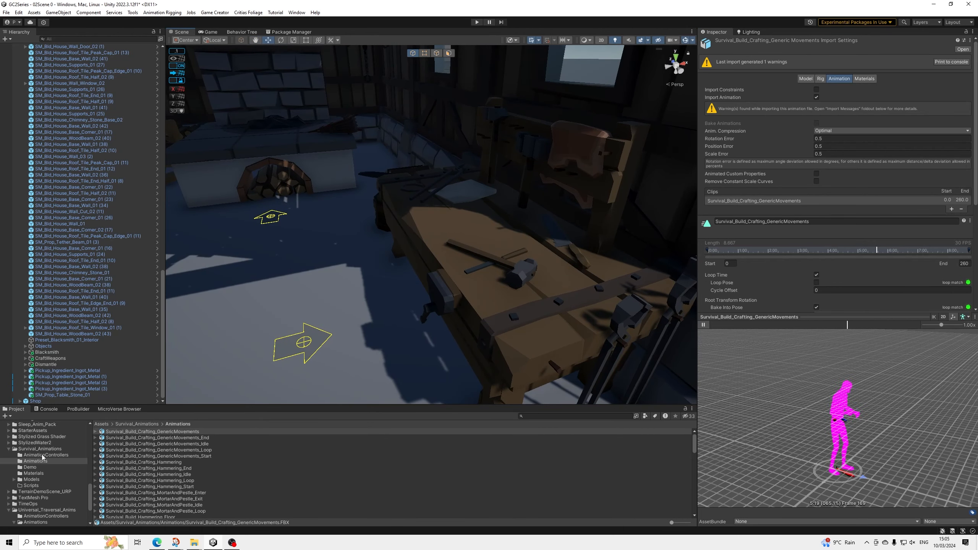
pyautogui.scroll(2, 12, 475)
pyautogui.click(9, 472)
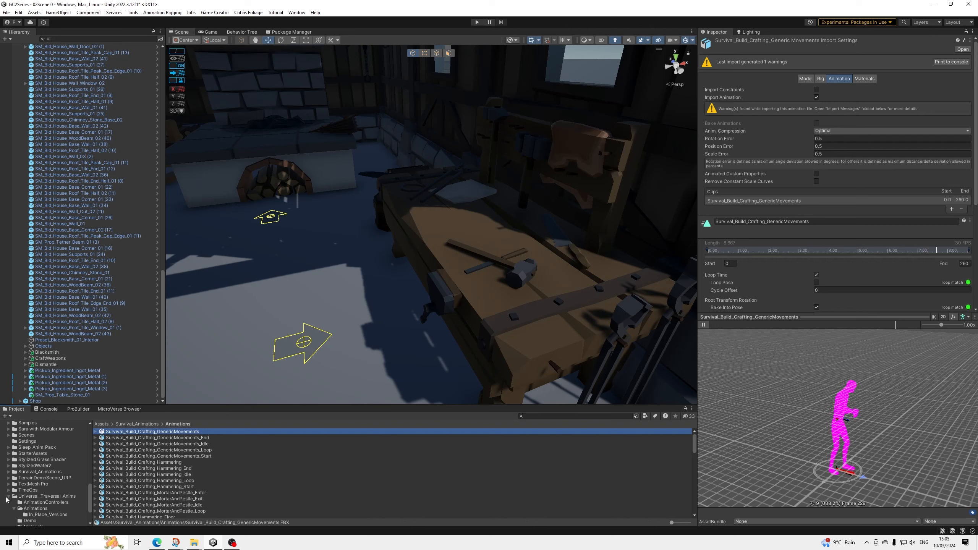
pyautogui.click(8, 498)
pyautogui.scroll(1, 8, 499)
pyautogui.scroll(10, 33, 474)
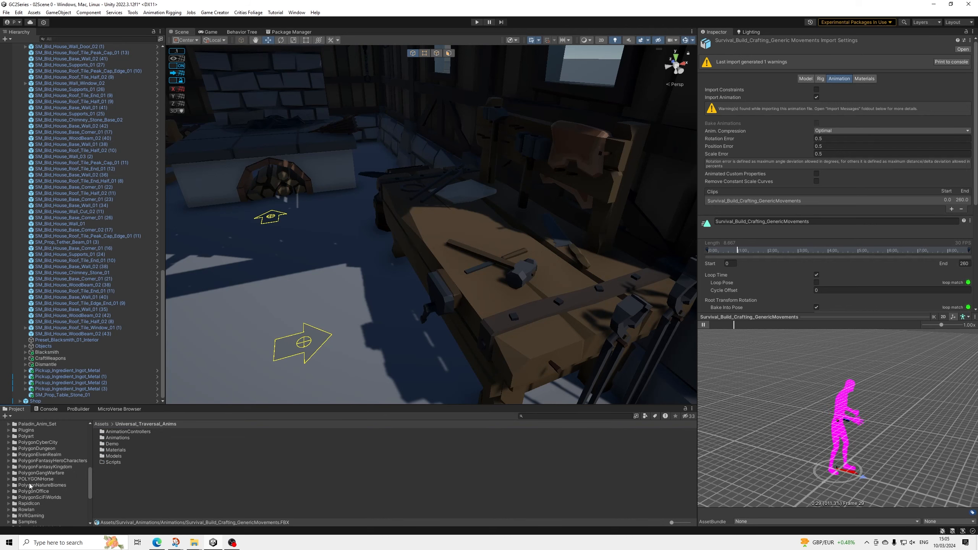
pyautogui.click(37, 462)
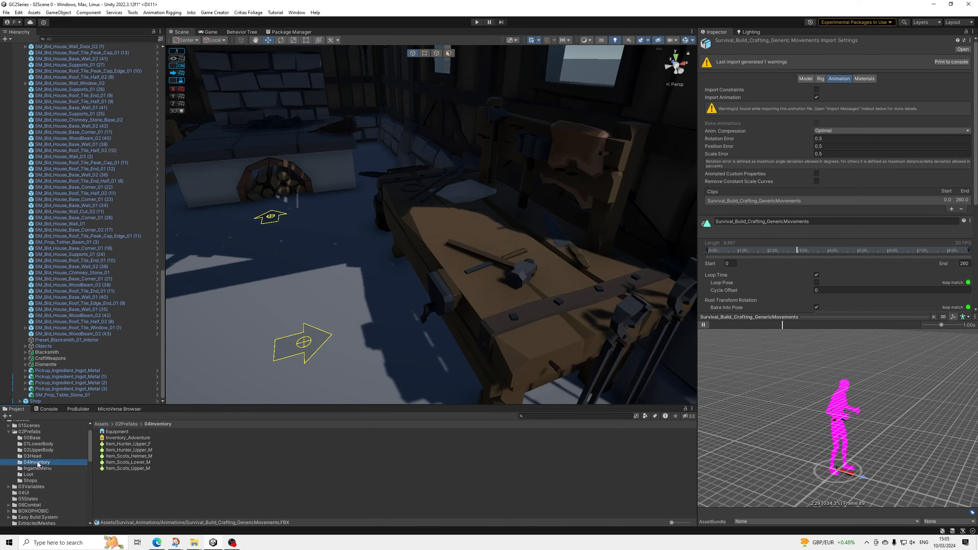
# Step: Examine the equipment, usage and crafting settings of the Item_Scots_Helmet_M item
pyautogui.scroll(-3, 416, 270)
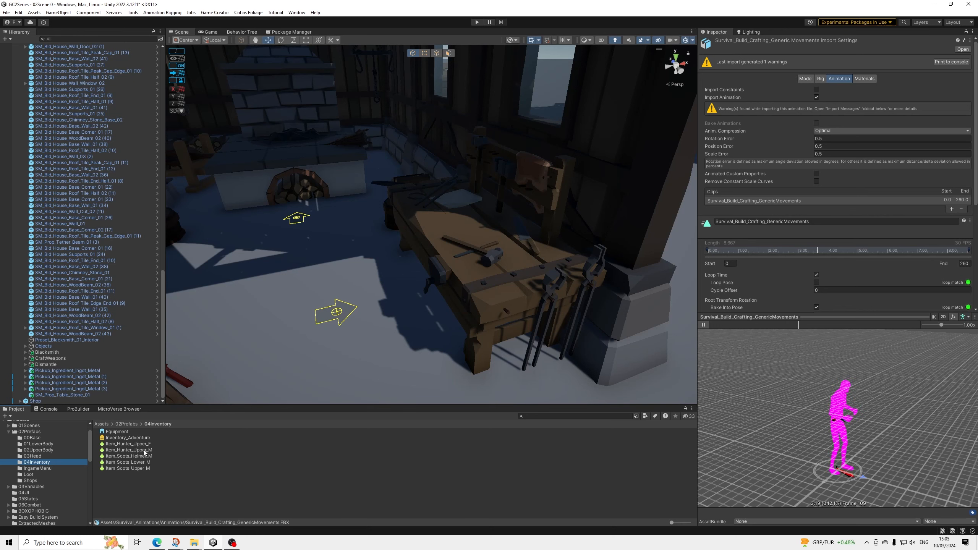
pyautogui.click(121, 457)
pyautogui.scroll(-5, 791, 417)
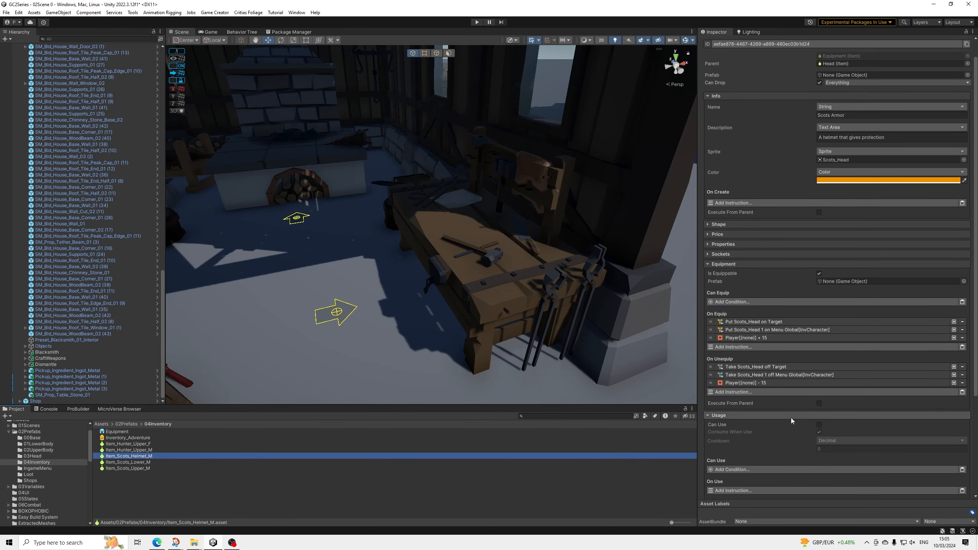
pyautogui.scroll(-2, 806, 428)
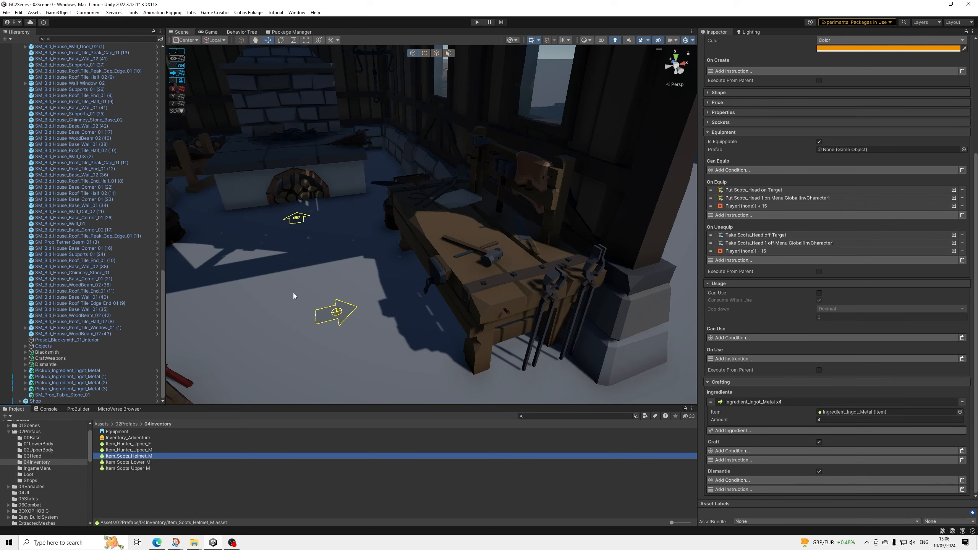
# Step: Check the Blacksmith object's children, then select CraftWeapons and expand it to show its Marker and Camera Shot
pyautogui.keyDown('alt'); pyautogui.moveTo(294, 296); pyautogui.dragTo(356, 293); pyautogui.keyUp('alt')
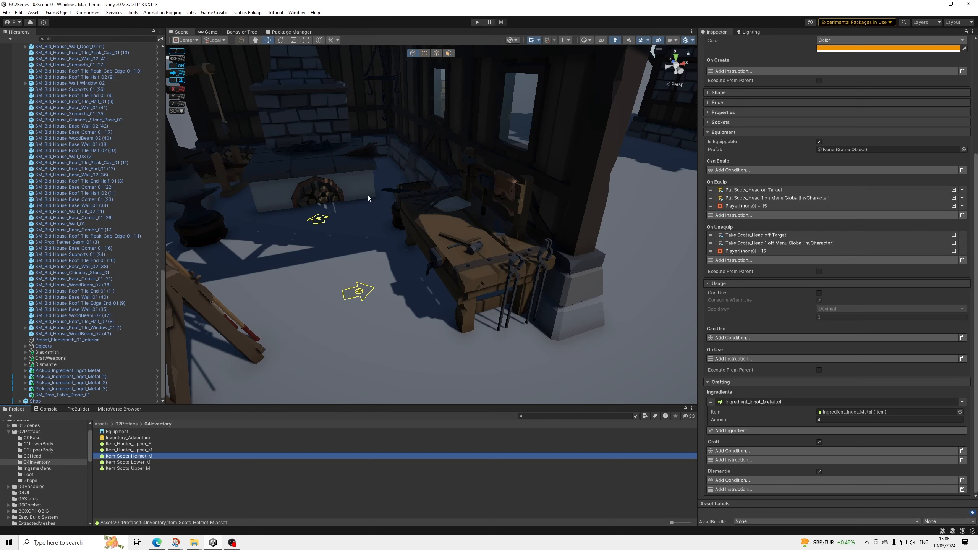
pyautogui.moveTo(416, 202); pyautogui.dragTo(445, 223, button='right')
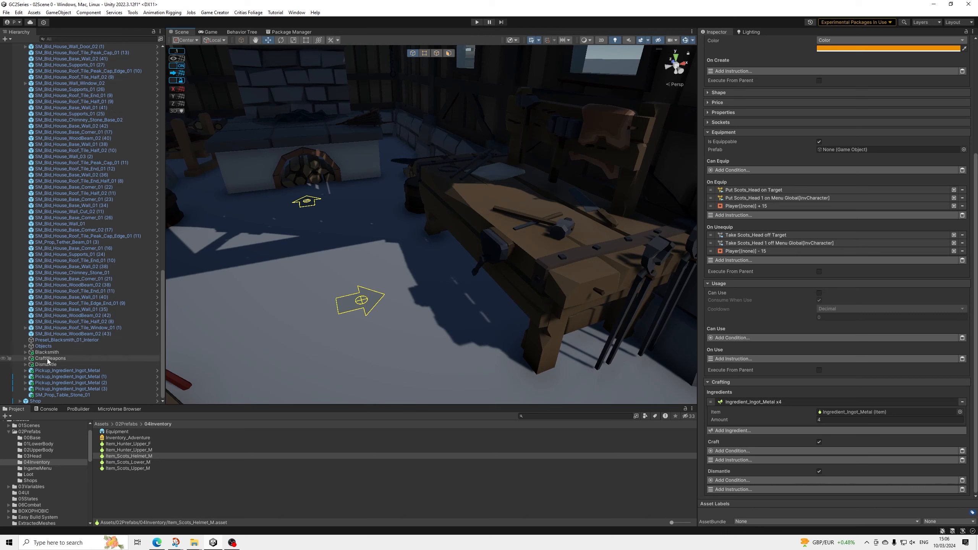
pyautogui.click(25, 352)
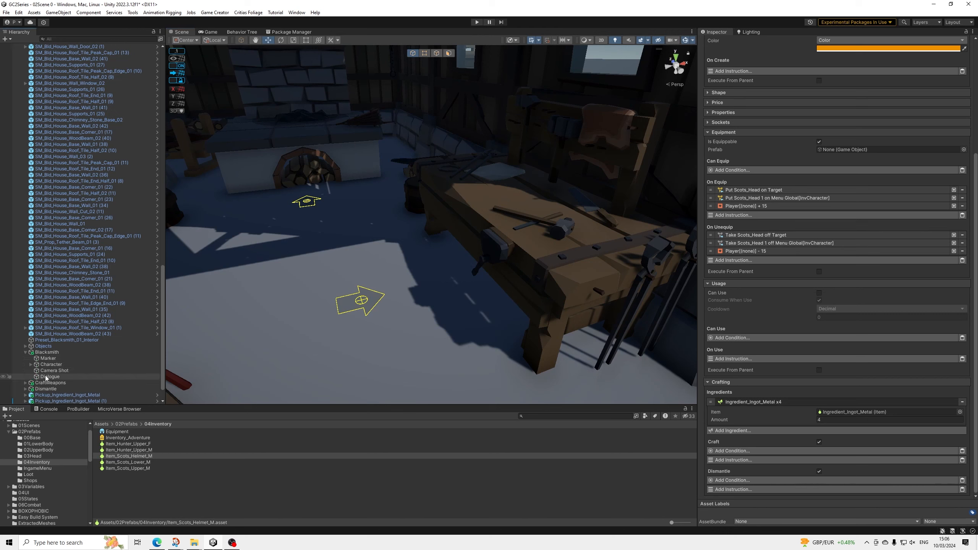
pyautogui.click(25, 352)
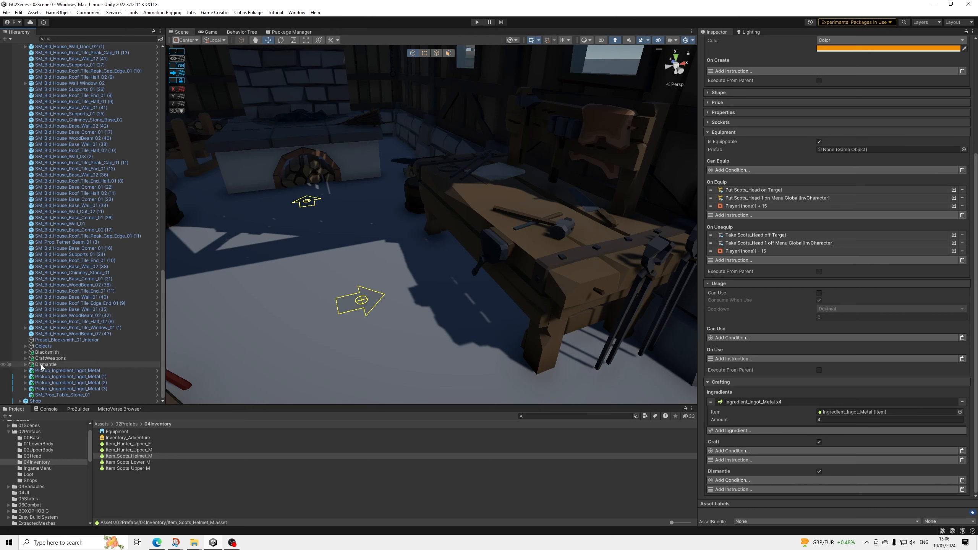
pyautogui.click(42, 358)
pyautogui.click(26, 359)
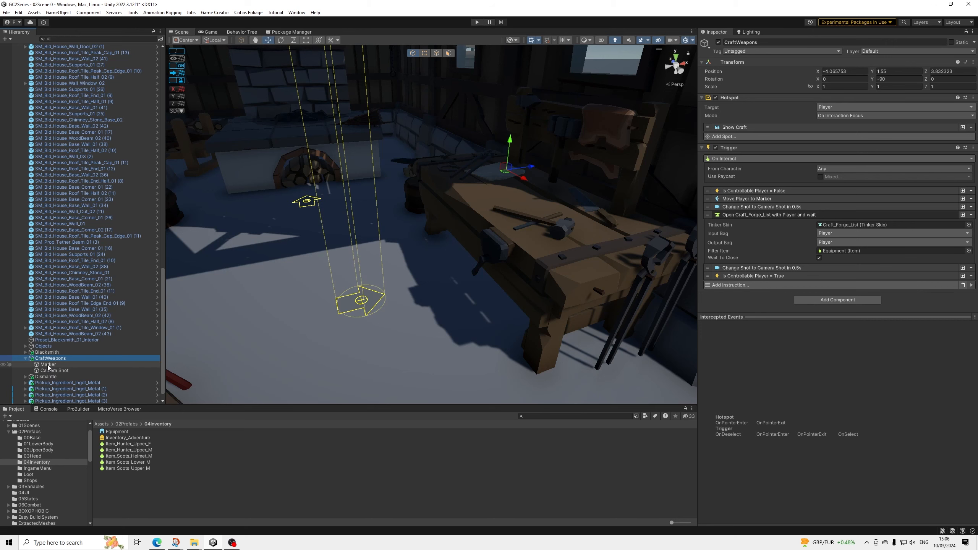
# Step: Look over the blacksmith's yard and the area around the crafting table, and select the Dismantle trigger
pyautogui.scroll(-6, 304, 277)
pyautogui.moveTo(300, 277); pyautogui.dragTo(504, 285, button='middle')
pyautogui.scroll(-3, 420, 286)
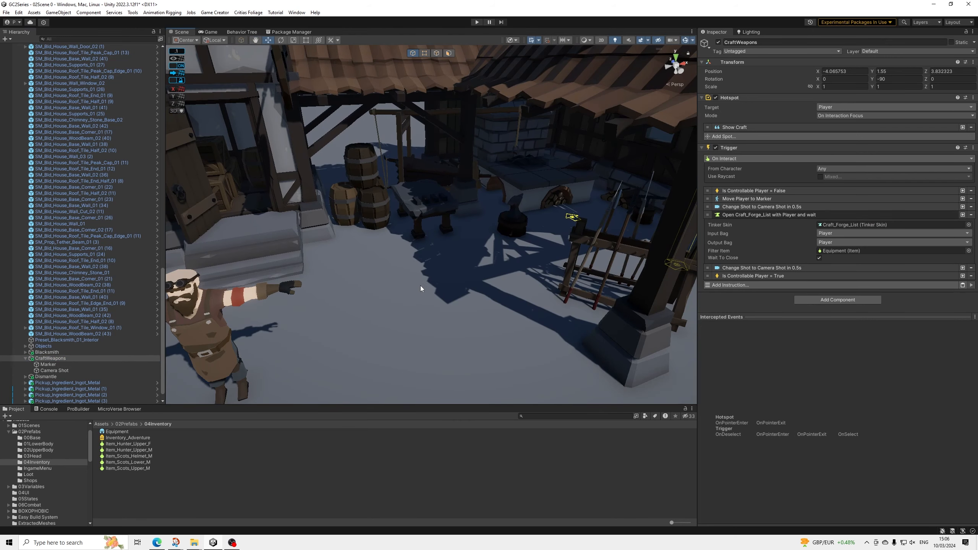
pyautogui.keyDown('alt'); pyautogui.moveTo(420, 286); pyautogui.dragTo(293, 300); pyautogui.keyUp('alt')
pyautogui.moveTo(562, 256); pyautogui.dragTo(279, 256, button='middle')
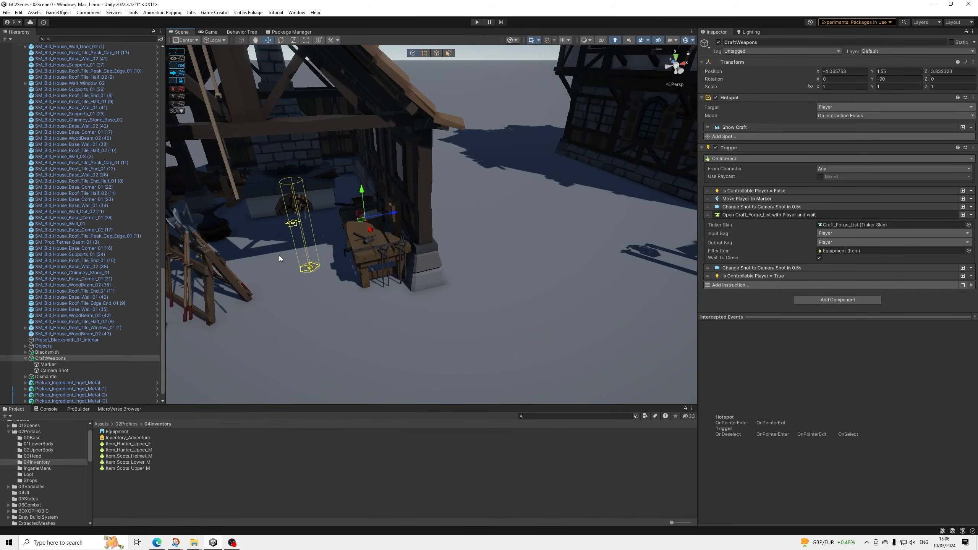
pyautogui.scroll(3, 308, 253)
pyautogui.moveTo(338, 250); pyautogui.dragTo(418, 259, button='middle')
pyautogui.scroll(4, 435, 257)
pyautogui.scroll(8, 418, 259)
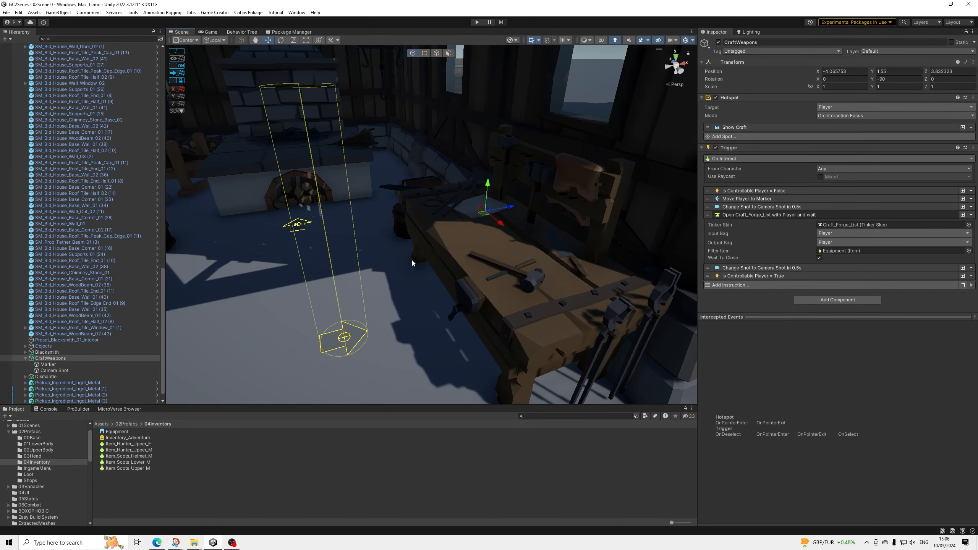
pyautogui.scroll(-2, 381, 285)
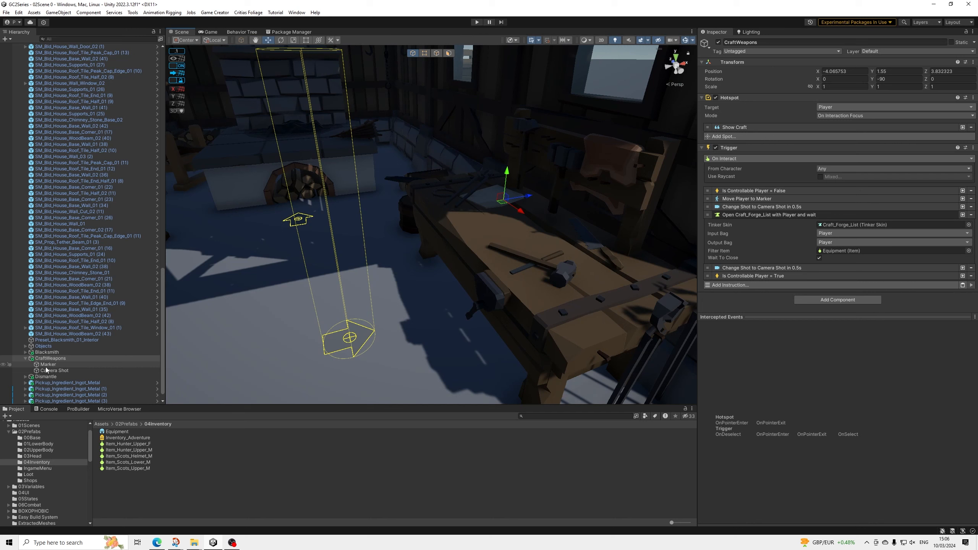
pyautogui.click(55, 377)
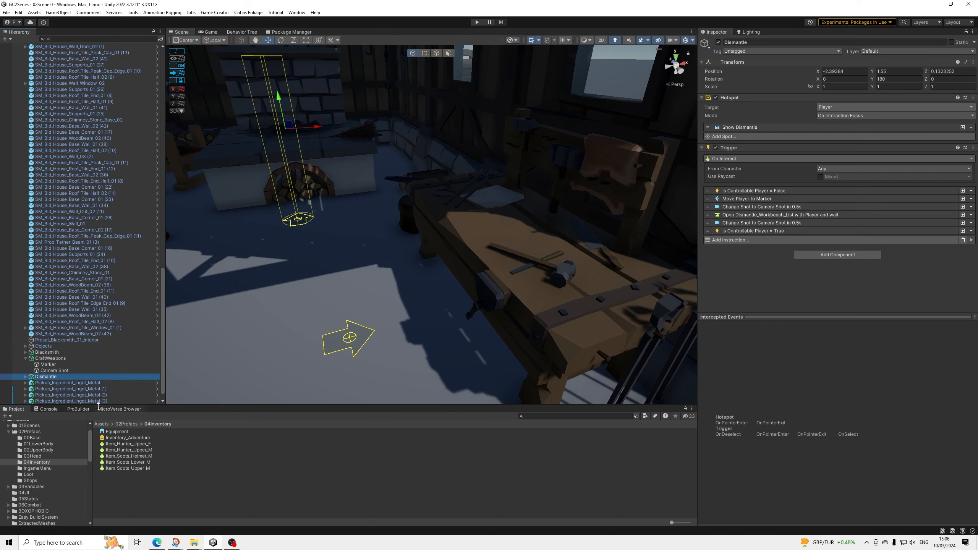
# Step: Add an Enter State instruction to the CraftWeapons trigger and set its State Type to Animation Clip
pyautogui.click(47, 359)
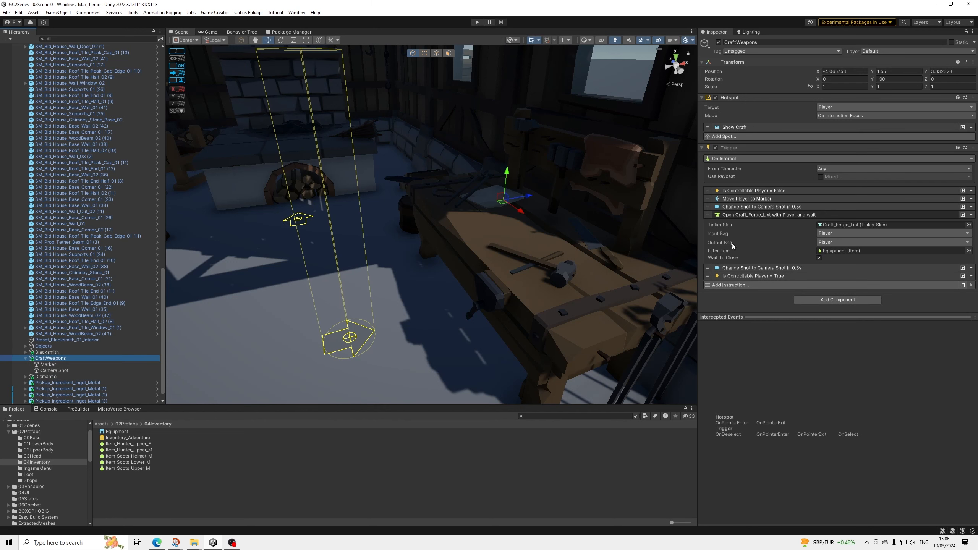
pyautogui.click(740, 243)
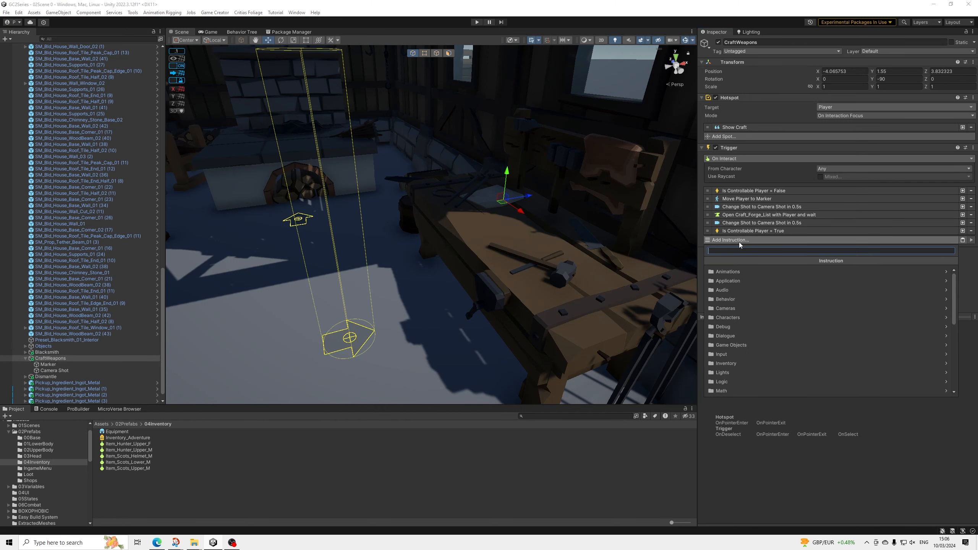
pyautogui.write('state')
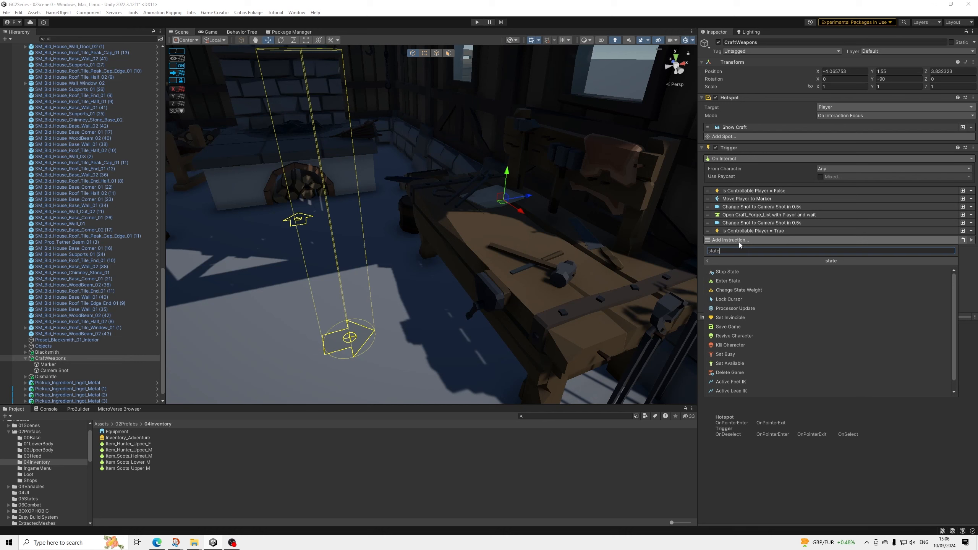
pyautogui.click(729, 281)
pyautogui.click(832, 261)
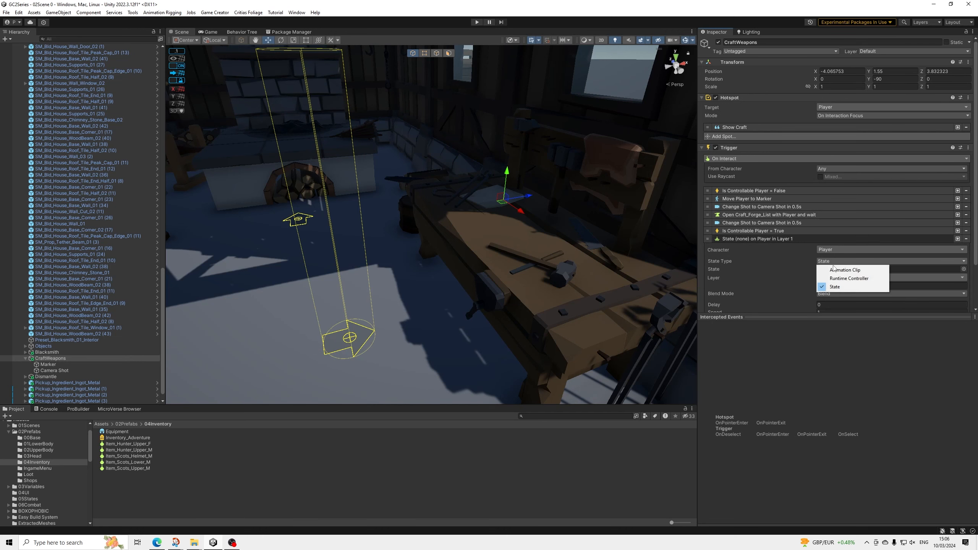
pyautogui.click(842, 270)
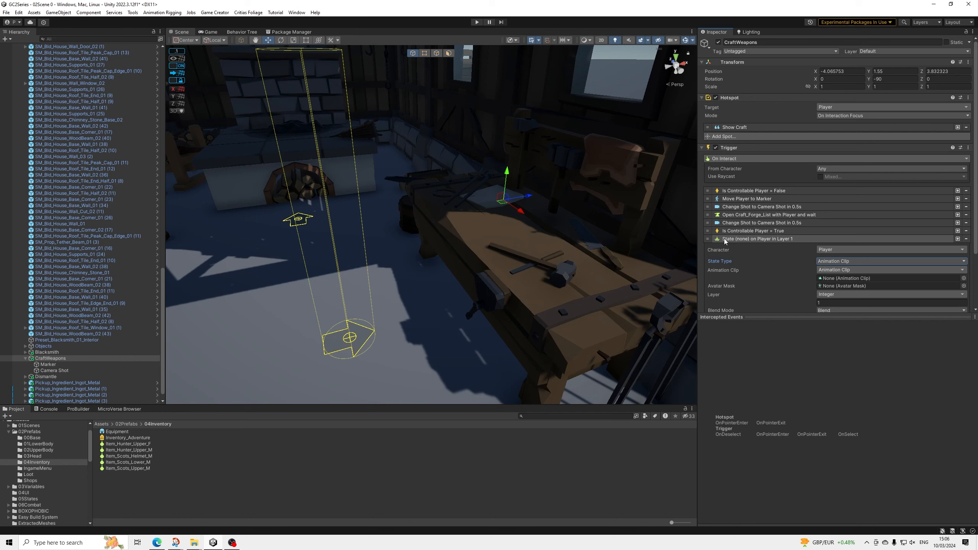
# Step: Move the player state instruction between the first Change Shot instruction and the Open Craft_Forge_List instruction
pyautogui.moveTo(711, 241); pyautogui.dragTo(712, 208)
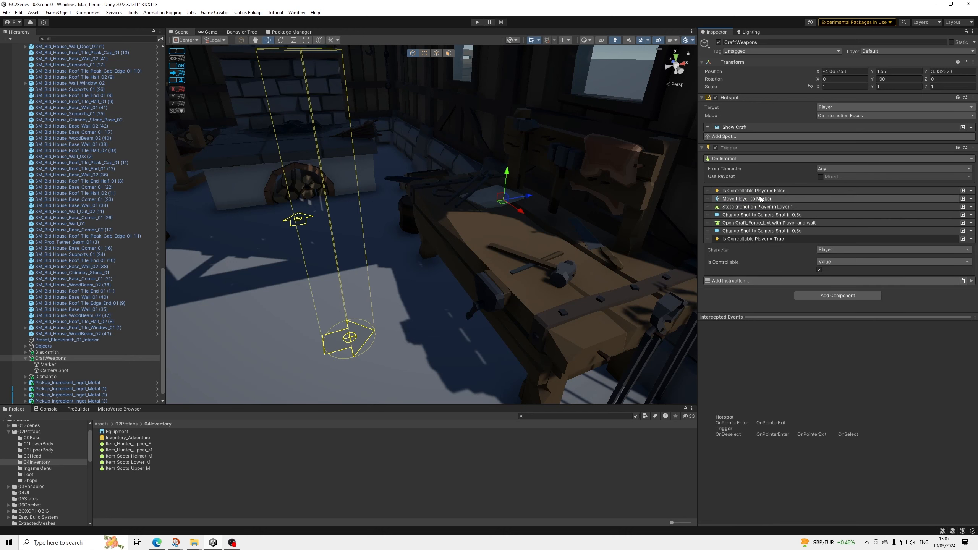
pyautogui.click(764, 198)
pyautogui.click(764, 199)
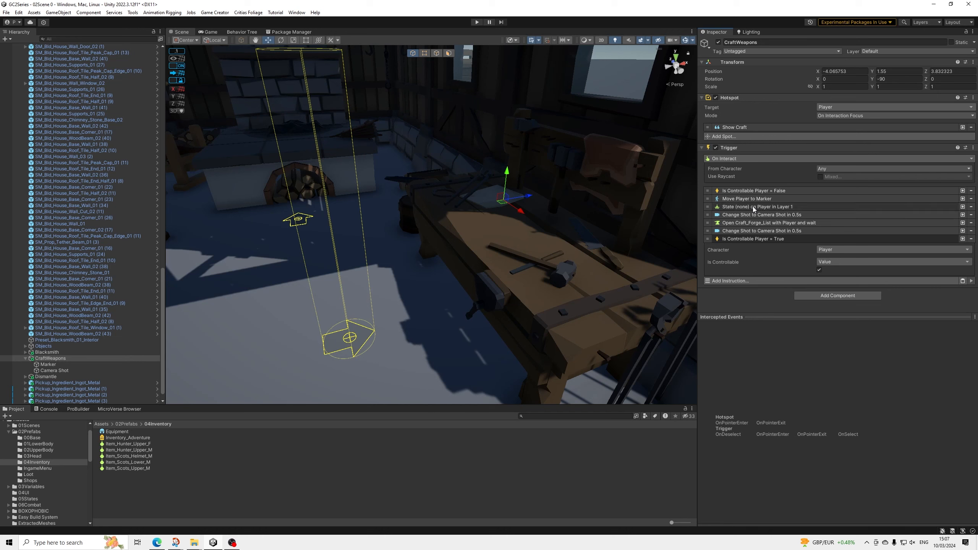
pyautogui.click(747, 207)
pyautogui.click(747, 207)
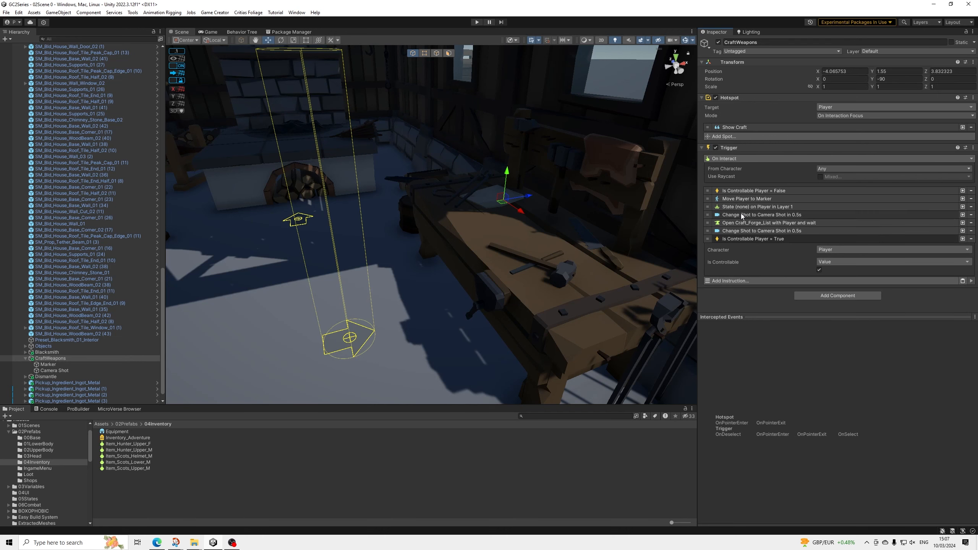
pyautogui.moveTo(713, 210); pyautogui.dragTo(709, 217)
pyautogui.click(782, 214)
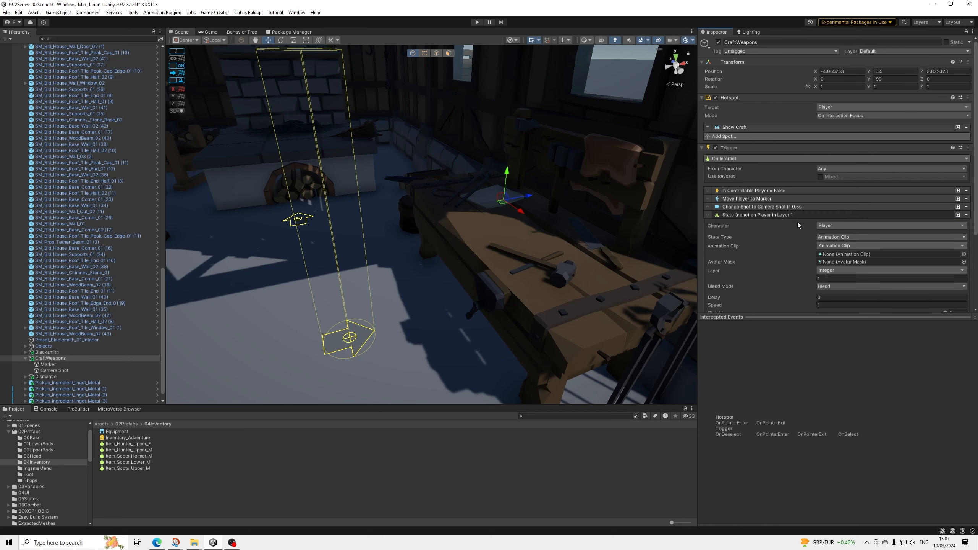
pyautogui.click(779, 213)
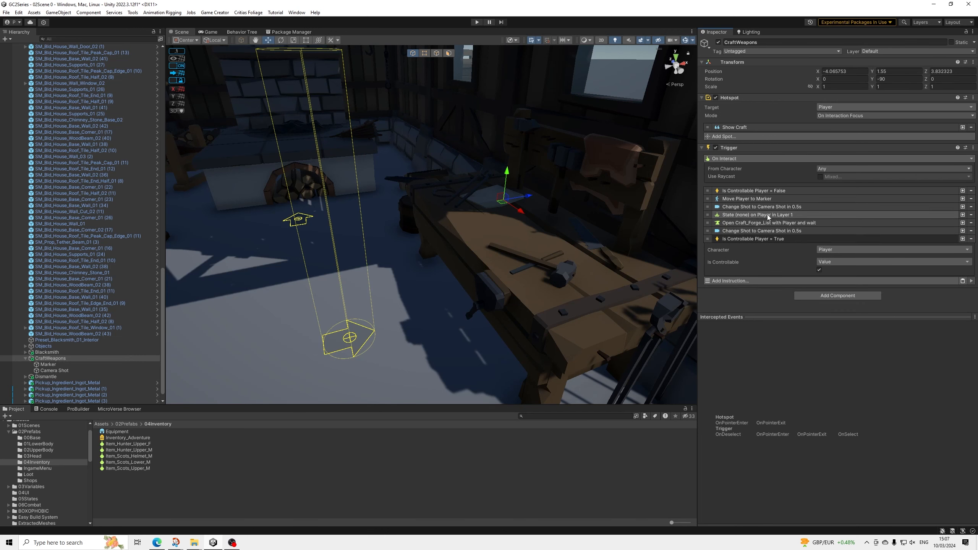
# Step: Search the animation clips for "hammer" and assign Survival_Build_Crafting_Hammering_Loop to the player state instruction
pyautogui.click(765, 215)
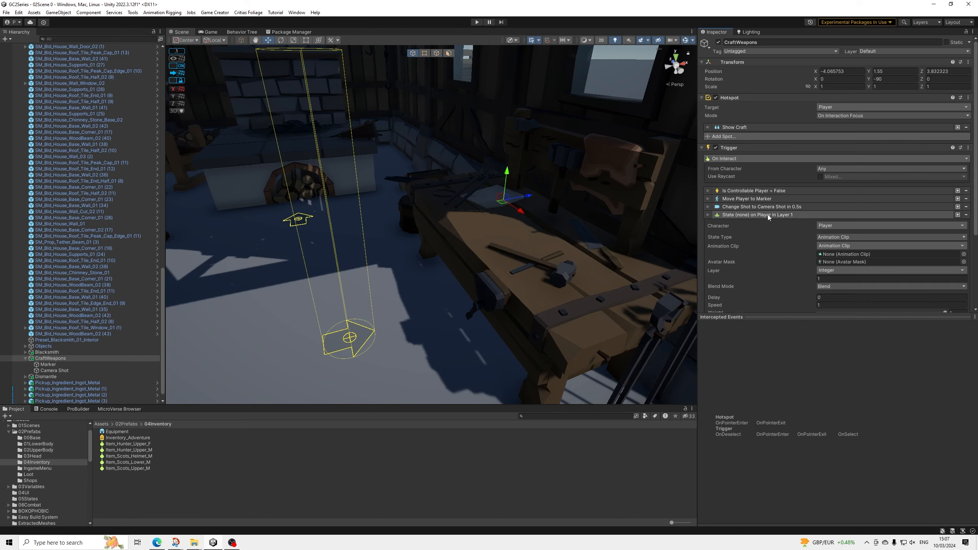
pyautogui.click(964, 254)
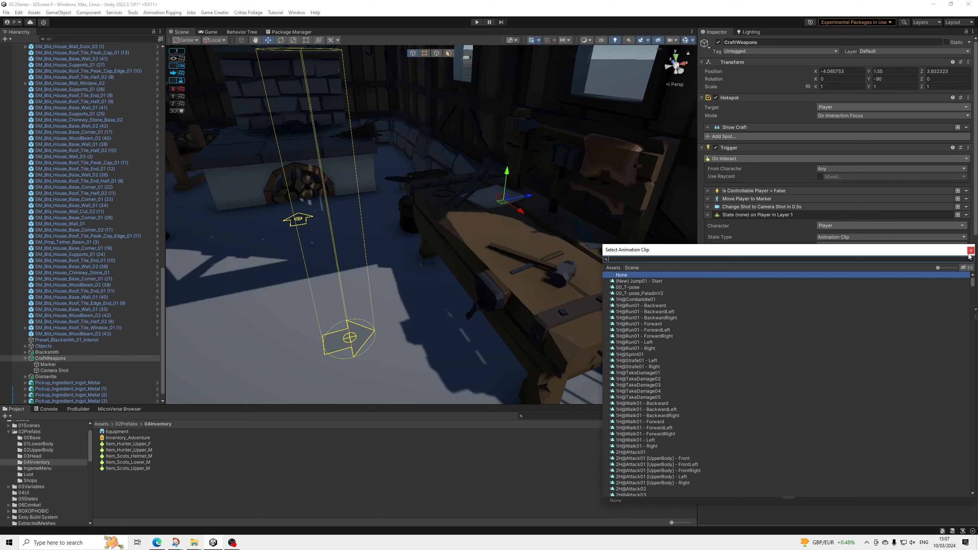
pyautogui.write('hammer')
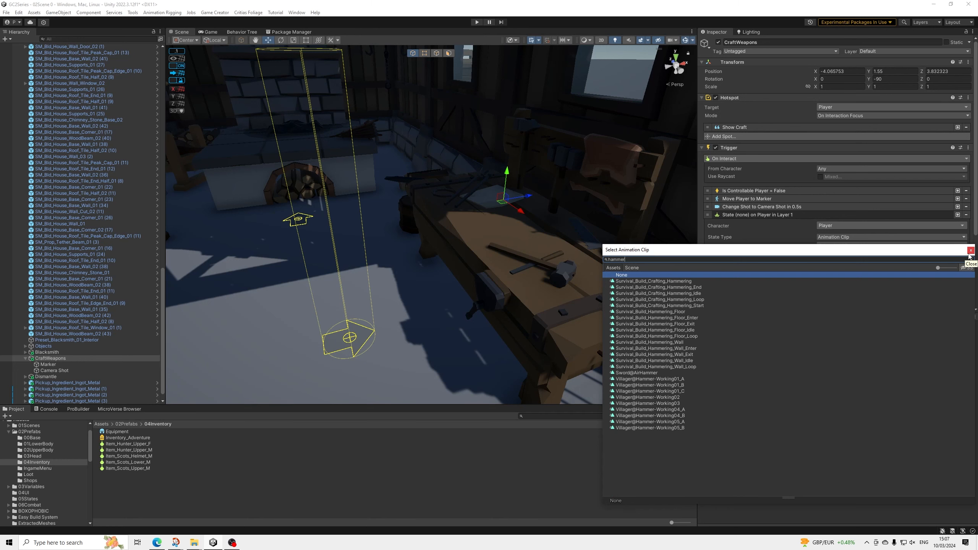
pyautogui.press('Down')
pyautogui.press('Down')
pyautogui.press('Down')
pyautogui.press('Down')
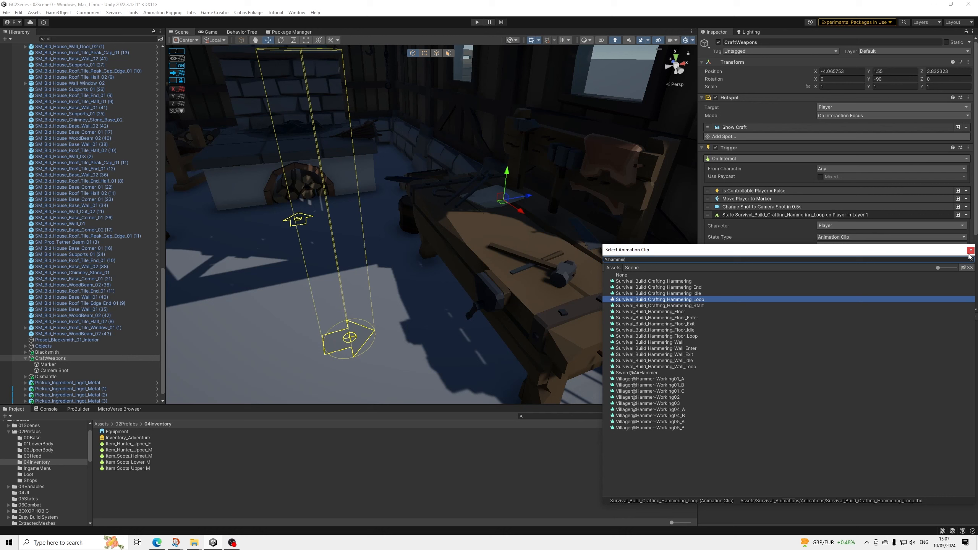
pyautogui.press('Down')
pyautogui.press('Down')
pyautogui.press('Down')
pyautogui.press('Down')
pyautogui.press('Down')
pyautogui.press('Down')
pyautogui.press('Down')
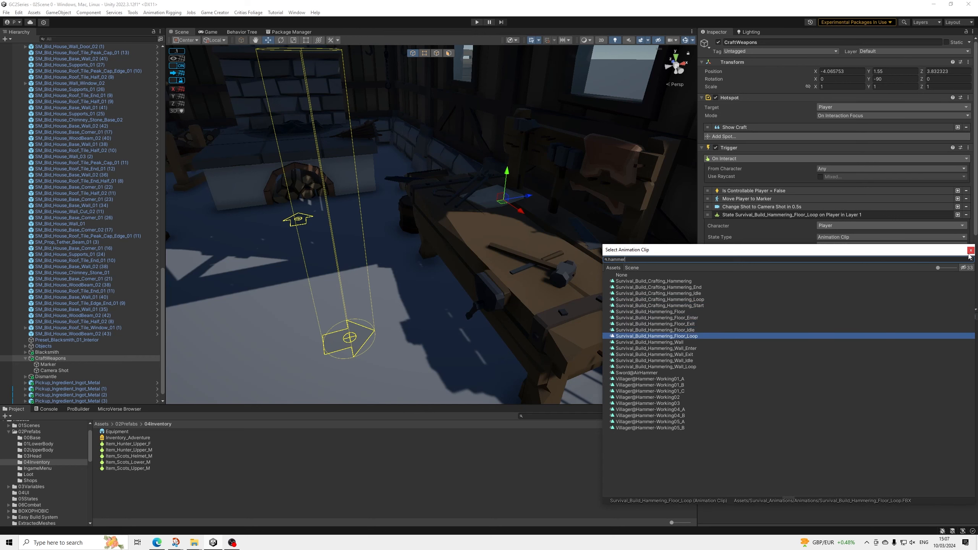
pyautogui.press('Down')
pyautogui.press('Down')
pyautogui.press('Down')
pyautogui.press('Up')
pyautogui.press('Up')
pyautogui.press('Up')
pyautogui.press('Up')
pyautogui.press('Up')
pyautogui.press('Up')
pyautogui.press('Up')
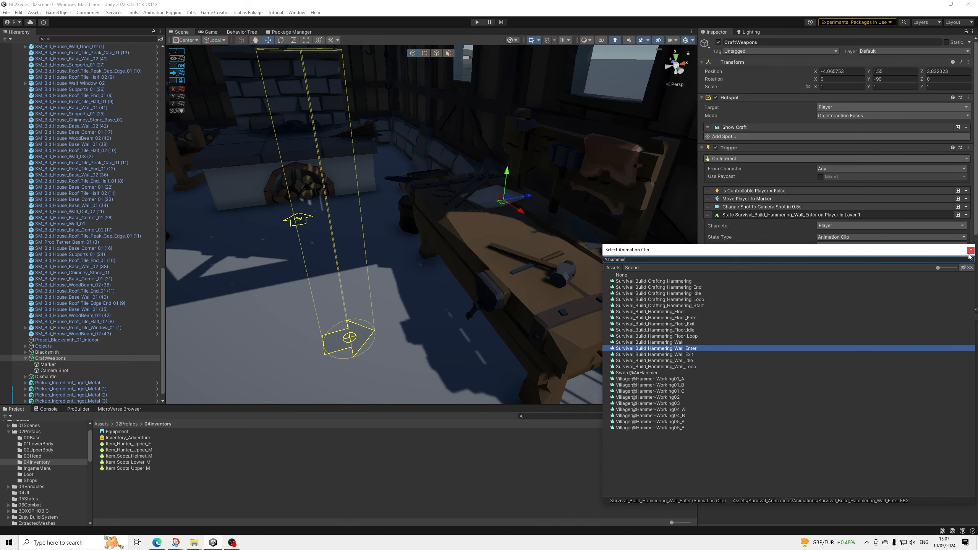
pyautogui.press('Up')
pyautogui.press('Up')
pyautogui.press('Up')
pyautogui.press('Up')
pyautogui.press('Down')
pyautogui.press('Return')
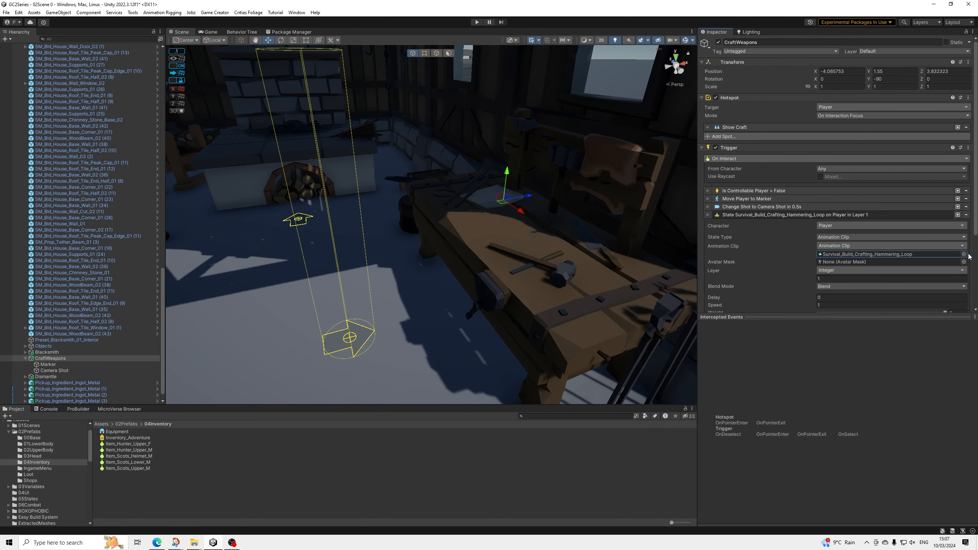
# Step: Set the hammering state's layer to 15 and copy the instruction
pyautogui.scroll(-2, 830, 246)
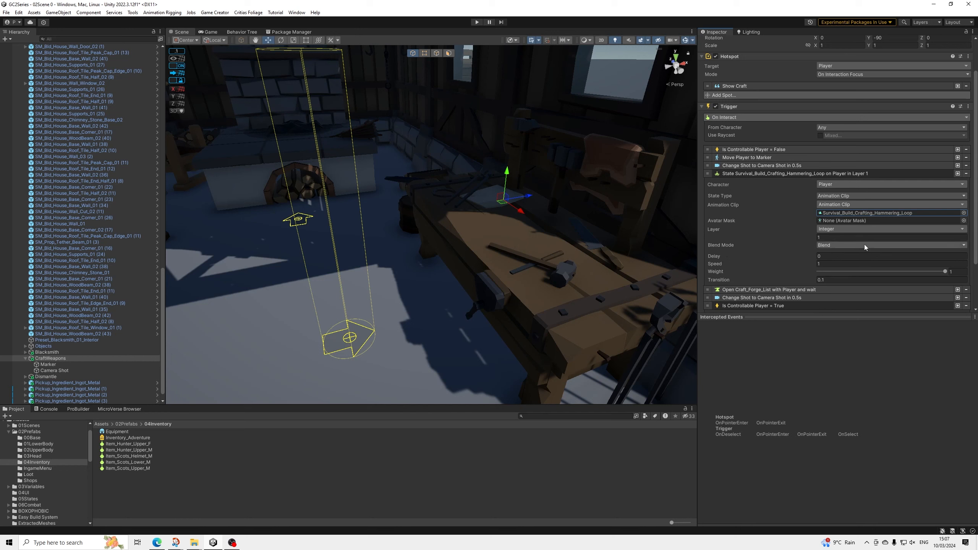
pyautogui.scroll(-2, 865, 247)
pyautogui.click(828, 197)
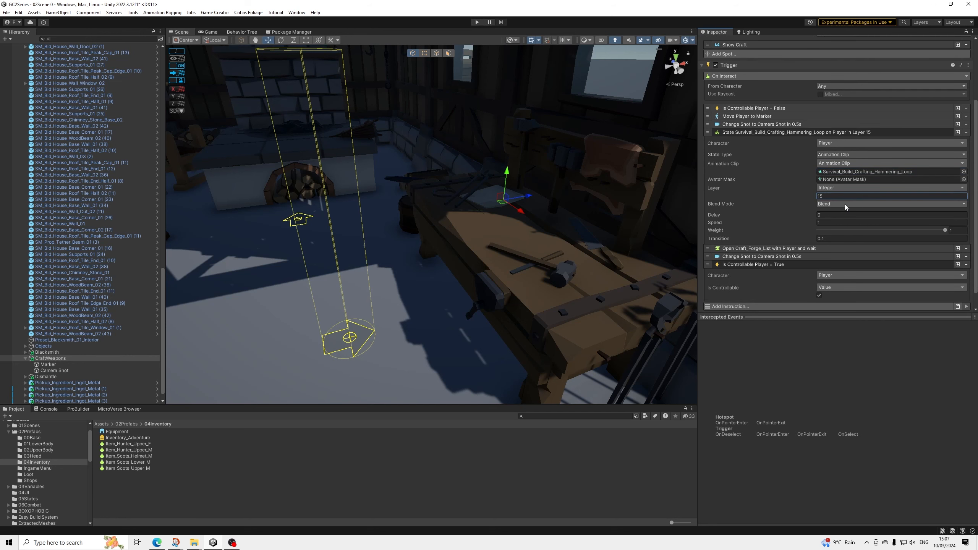
pyautogui.rightClick(764, 133)
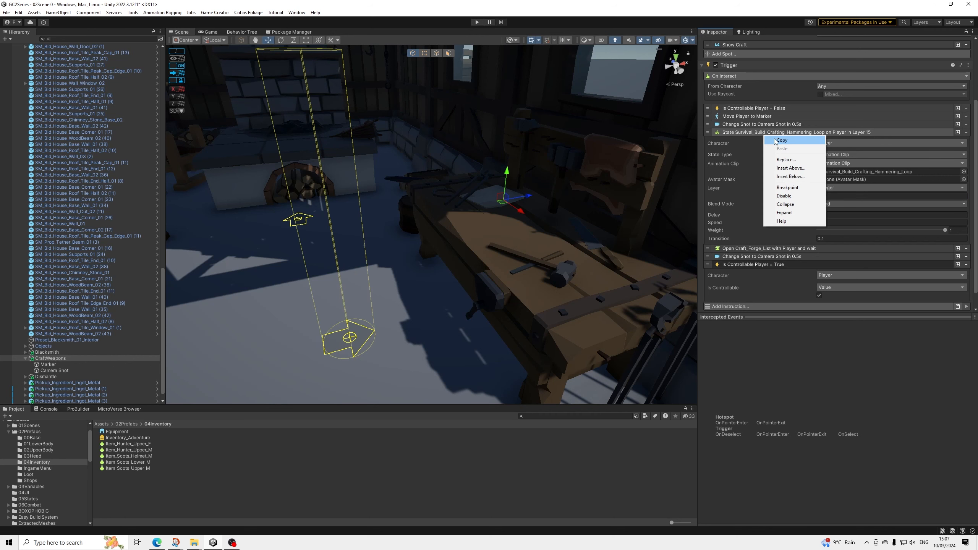
pyautogui.click(781, 138)
pyautogui.click(782, 133)
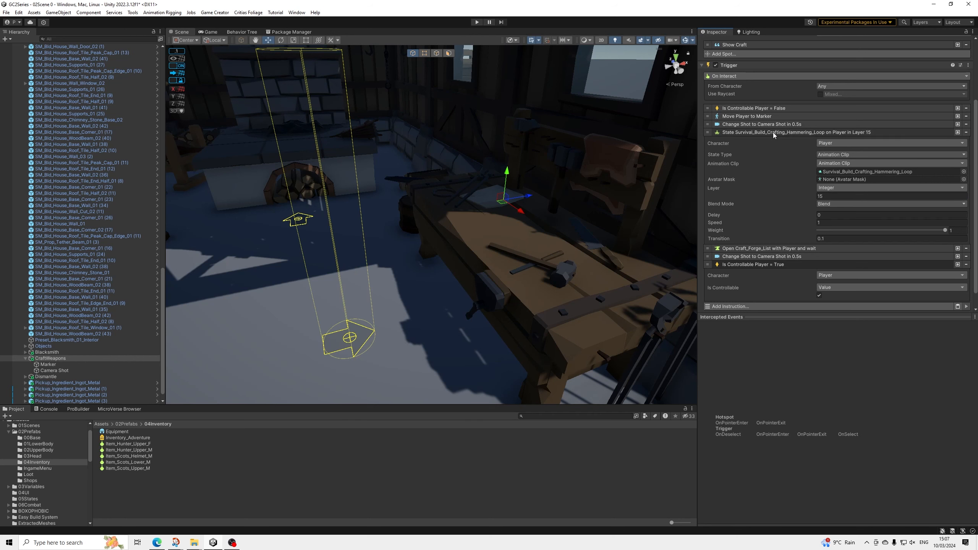
# Step: Add a Stop State instruction for the player at the end of the CraftWeapons trigger
pyautogui.click(745, 239)
pyautogui.click(745, 248)
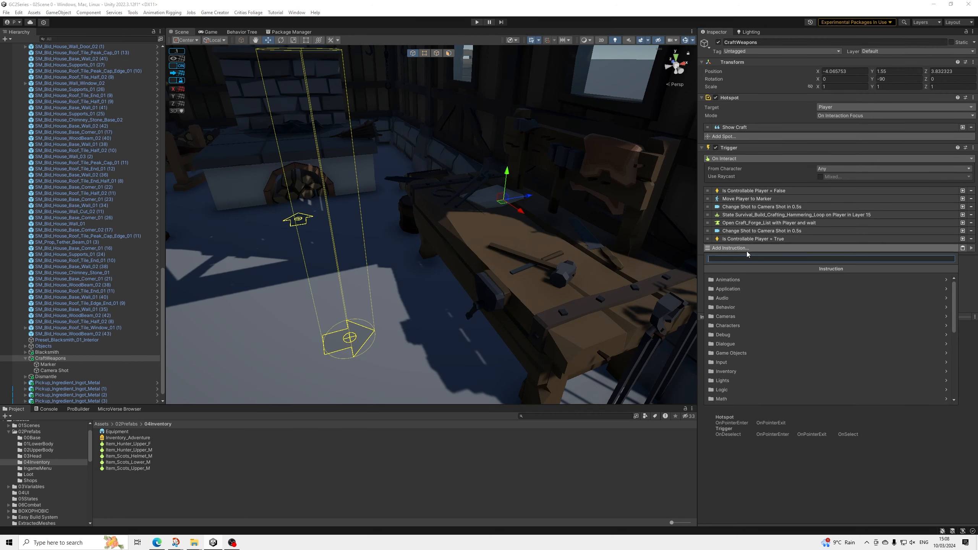
pyautogui.write('s')
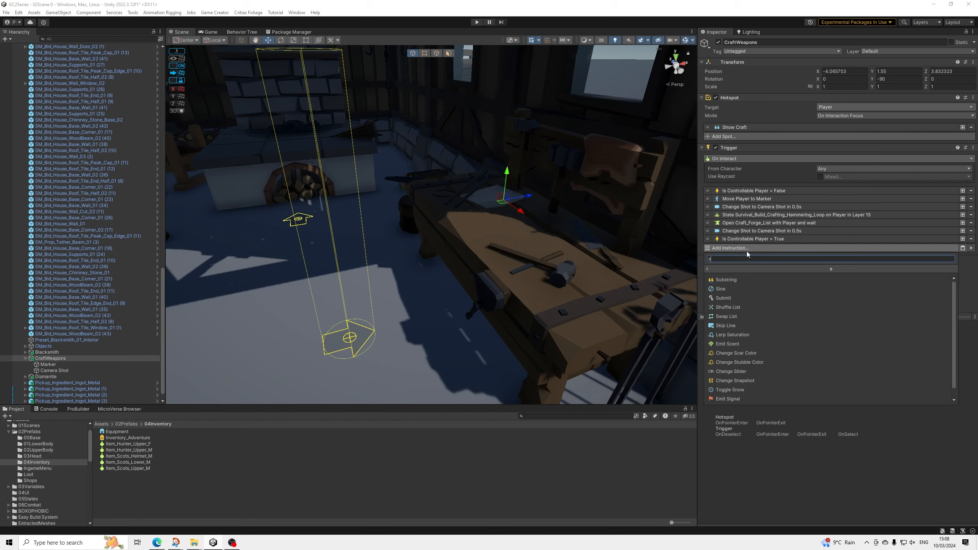
pyautogui.write('tate')
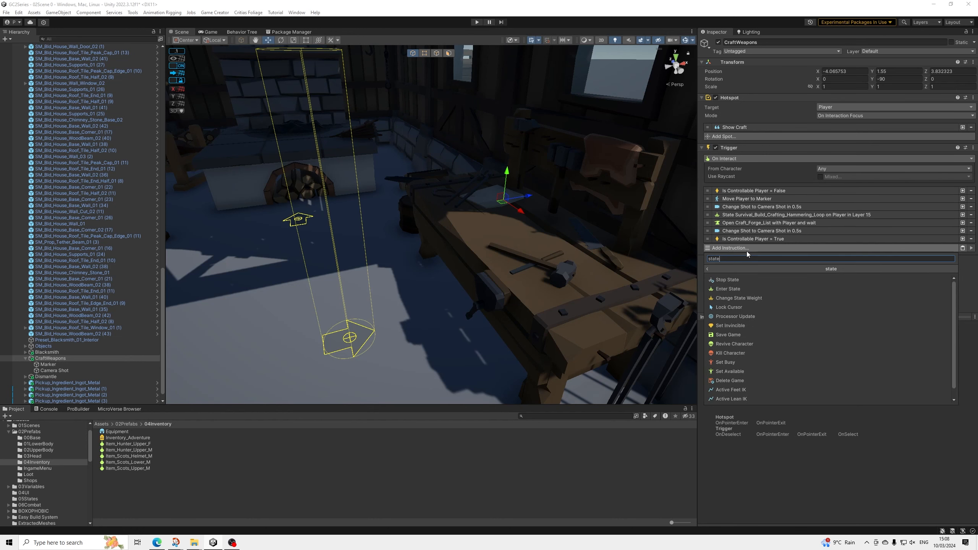
pyautogui.press('Down')
pyautogui.press('Down')
pyautogui.press('Up')
pyautogui.press('Return')
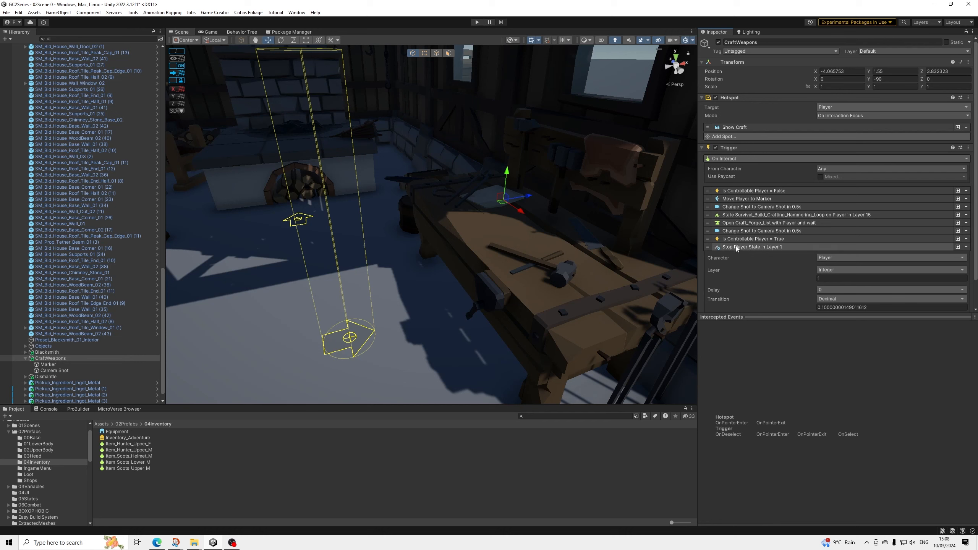
# Step: Set the Stop State instruction's layer to 15 and its transition to 0.25
pyautogui.scroll(-1, 838, 275)
pyautogui.click(839, 260)
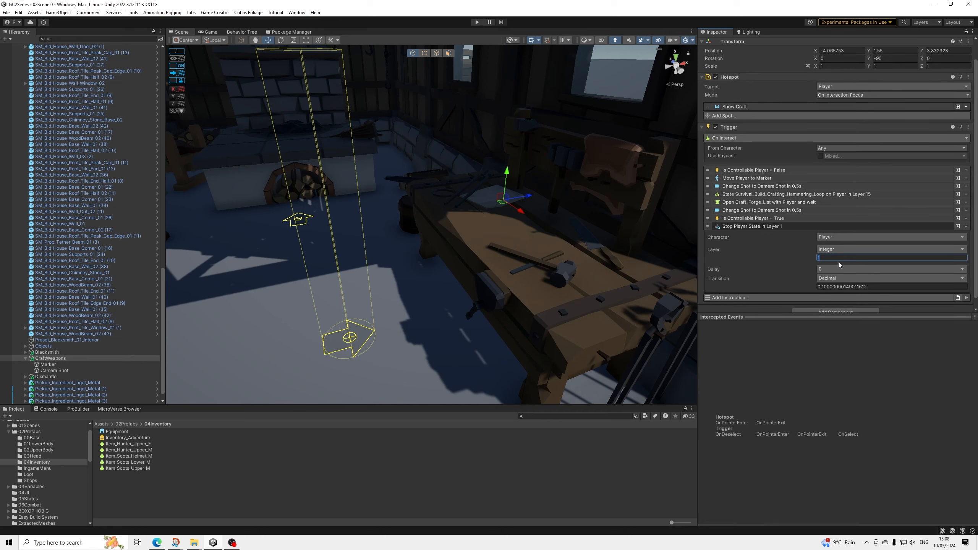
pyautogui.write('15')
pyautogui.click(866, 287)
pyautogui.write('0.25')
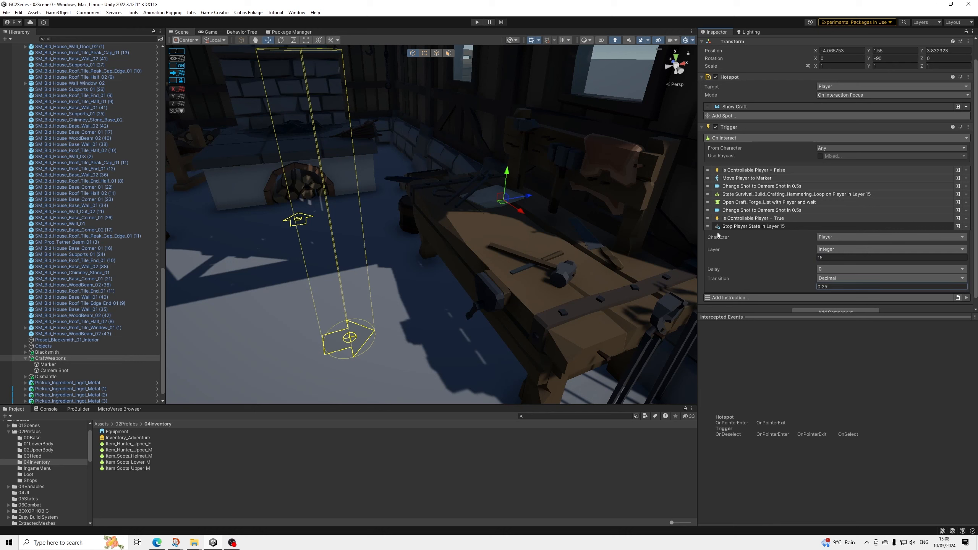
# Step: Move the Stop Player State instruction directly after Open Craft_Forge_List and check its settings
pyautogui.moveTo(707, 227); pyautogui.dragTo(709, 208)
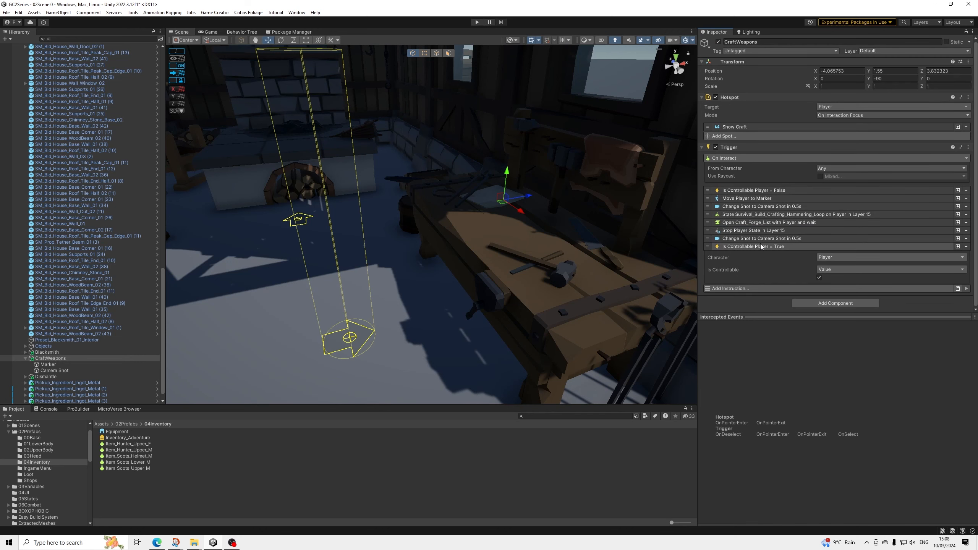
pyautogui.click(757, 224)
pyautogui.click(757, 225)
pyautogui.click(759, 230)
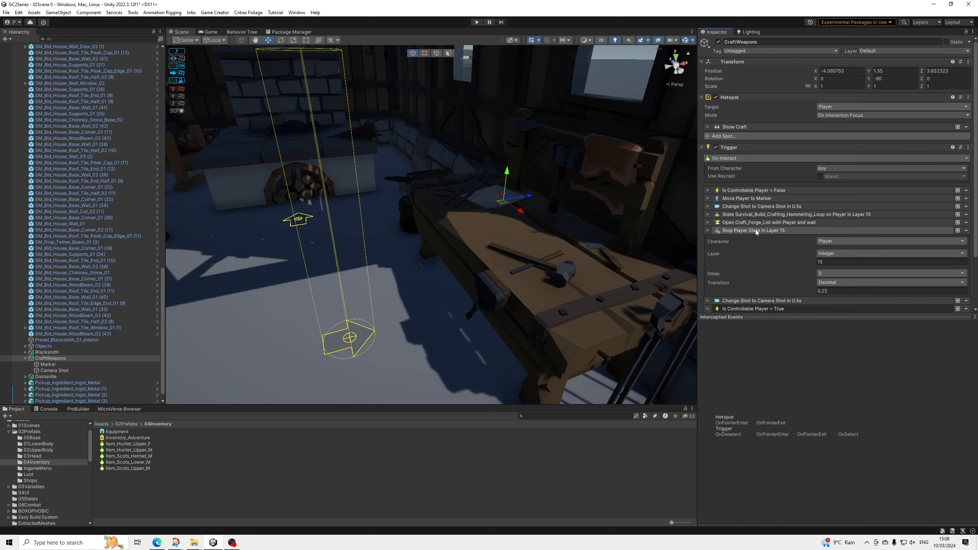
pyautogui.click(755, 232)
# Step: Set the hammering state's transition to 0.25 and save the scene
pyautogui.click(745, 207)
pyautogui.click(745, 207)
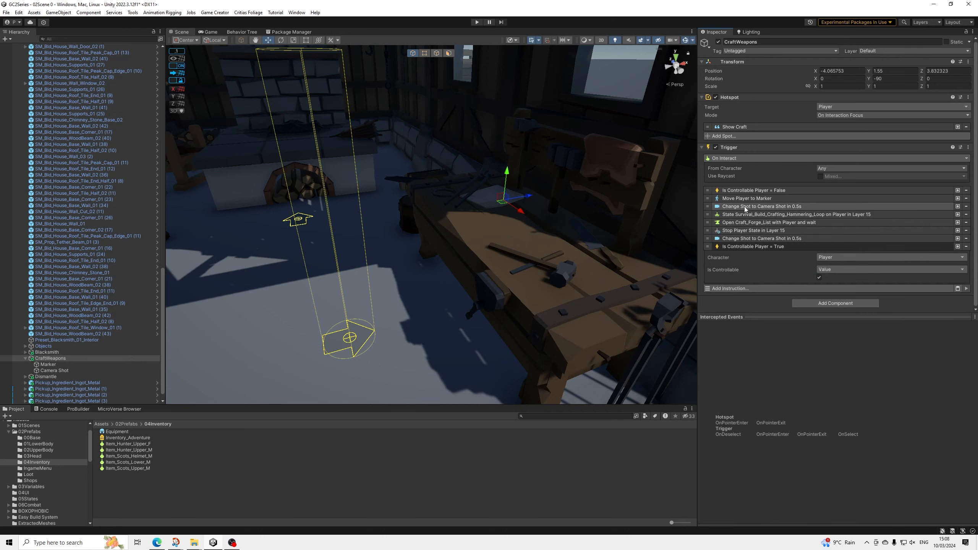
pyautogui.click(754, 214)
pyautogui.scroll(-2, 835, 299)
pyautogui.click(842, 280)
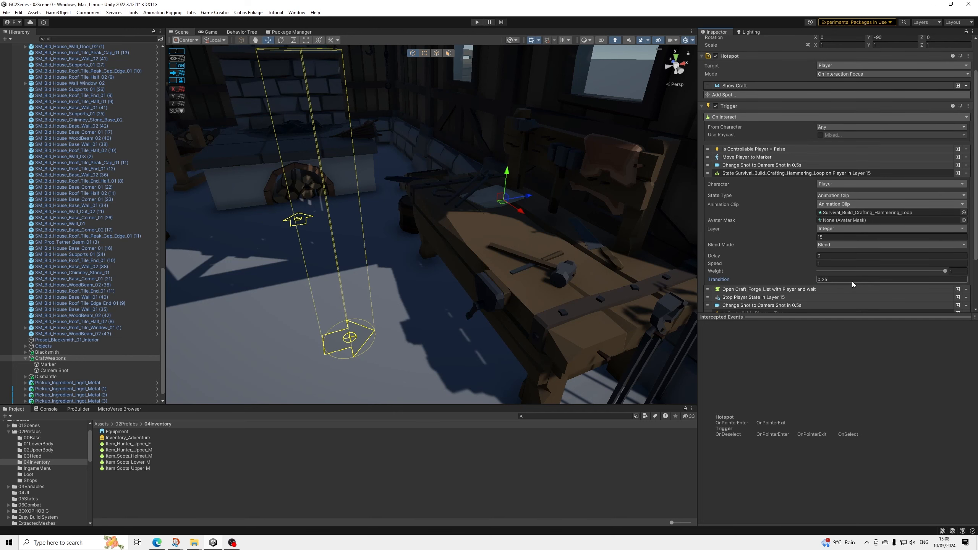
pyautogui.click(6, 13)
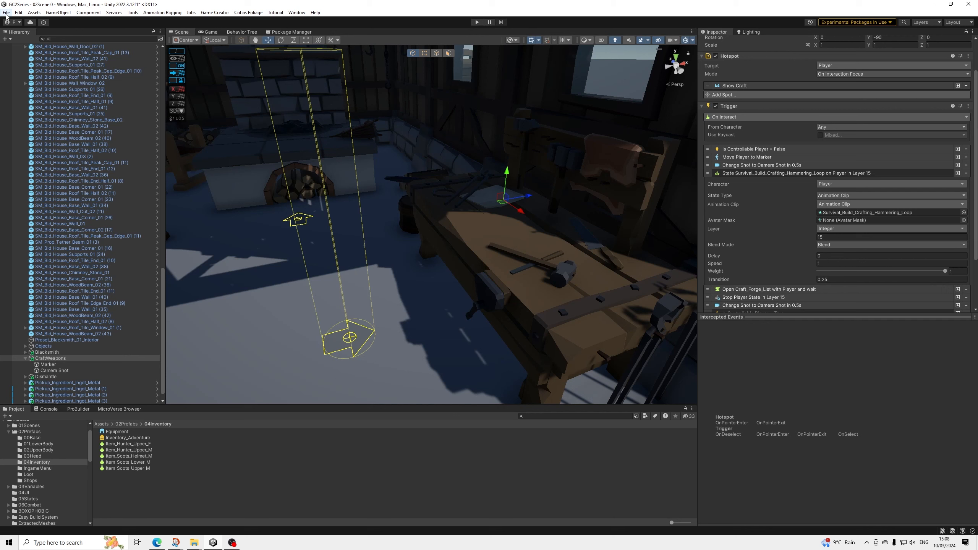
pyautogui.click(29, 49)
# Step: Run the scene, interact with the crafting table and select Scots Armor in the Crafting list
pyautogui.click(476, 22)
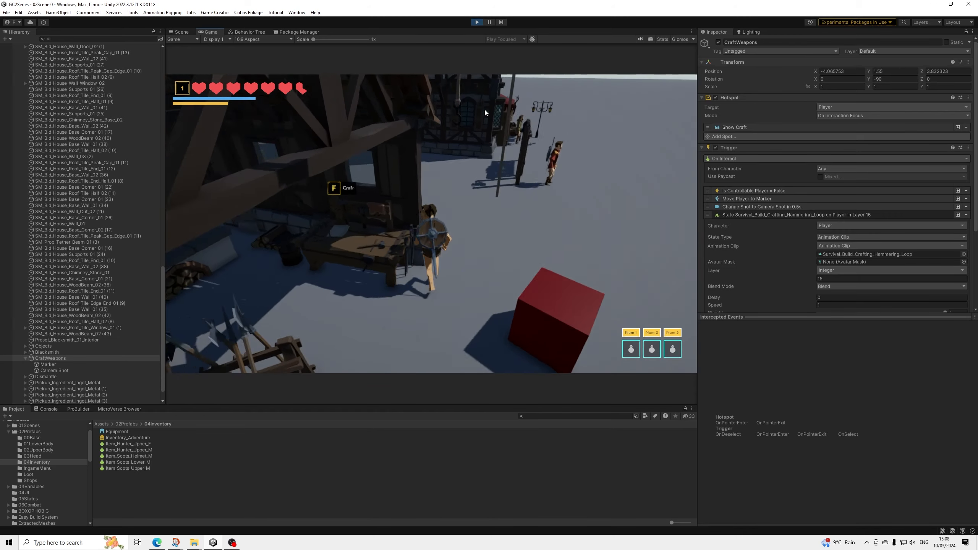
pyautogui.press('f')
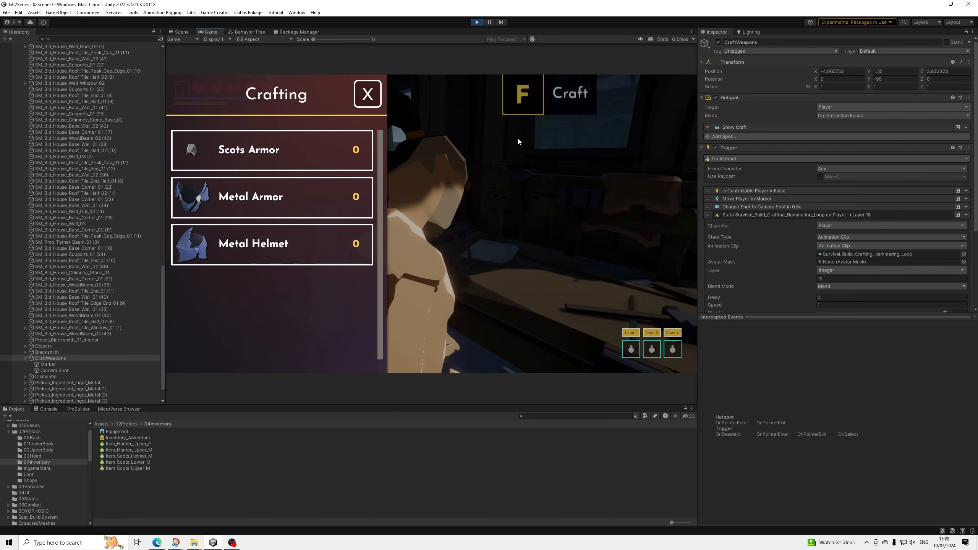
pyautogui.click(314, 158)
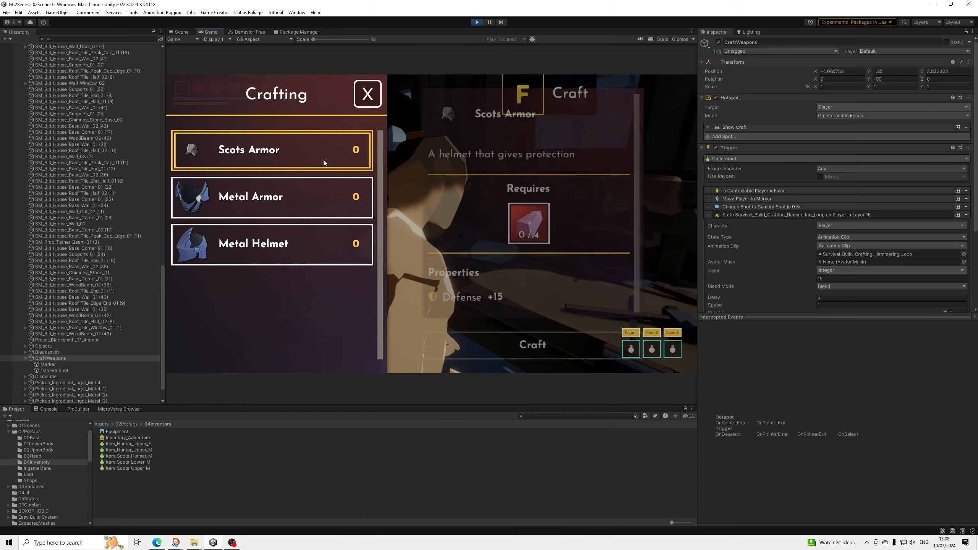
# Step: Close the Crafting list, stop the run and move the CraftWeapons Marker closer to the workbench, to a Z position of about -0.77
pyautogui.click(379, 98)
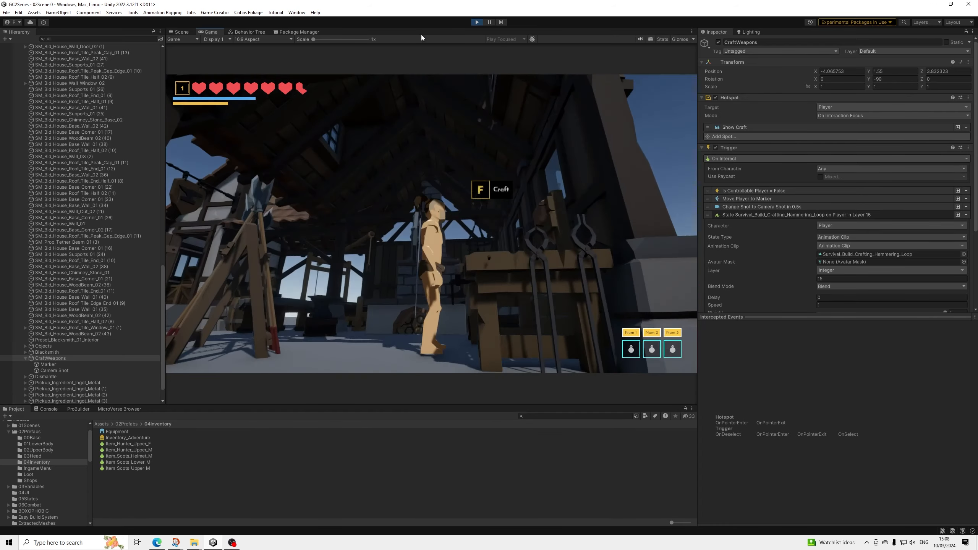
pyautogui.click(476, 22)
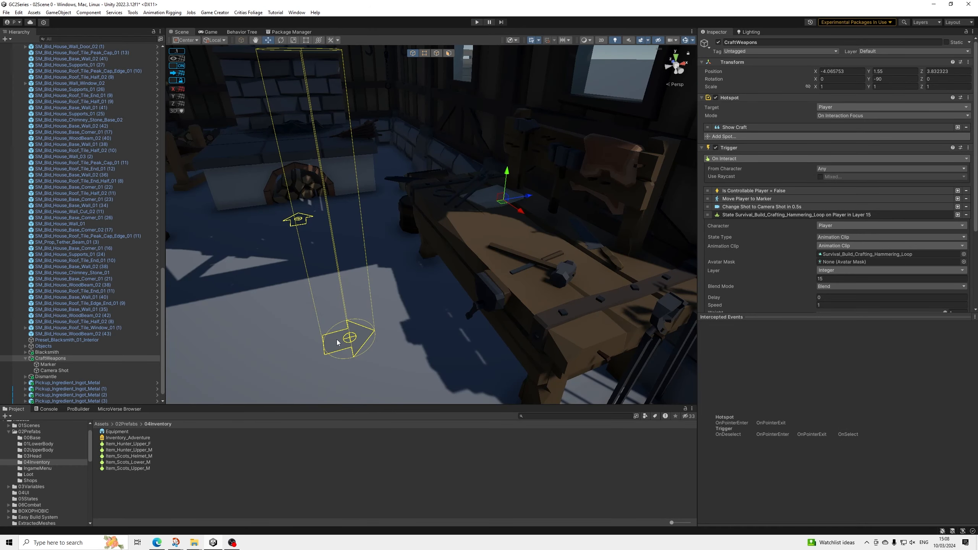
pyautogui.click(338, 342)
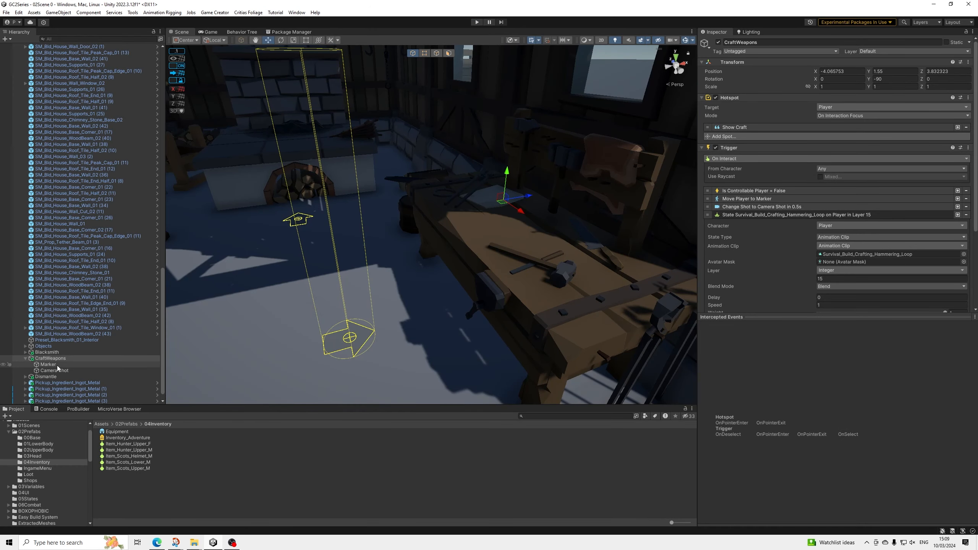
pyautogui.moveTo(376, 332); pyautogui.dragTo(448, 329)
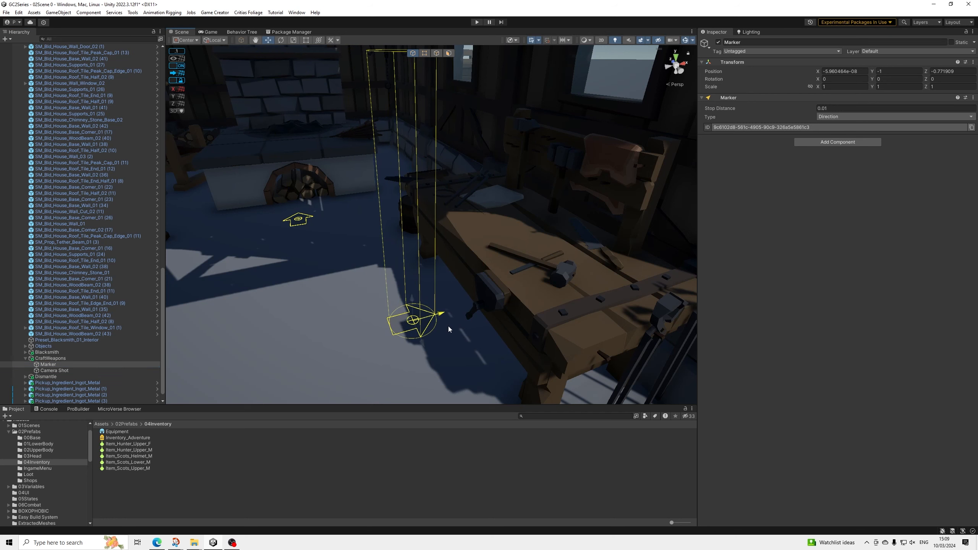
# Step: Run the scene, walk the player into the smithy, open the Crafting list at the workbench and pause the game
pyautogui.click(481, 22)
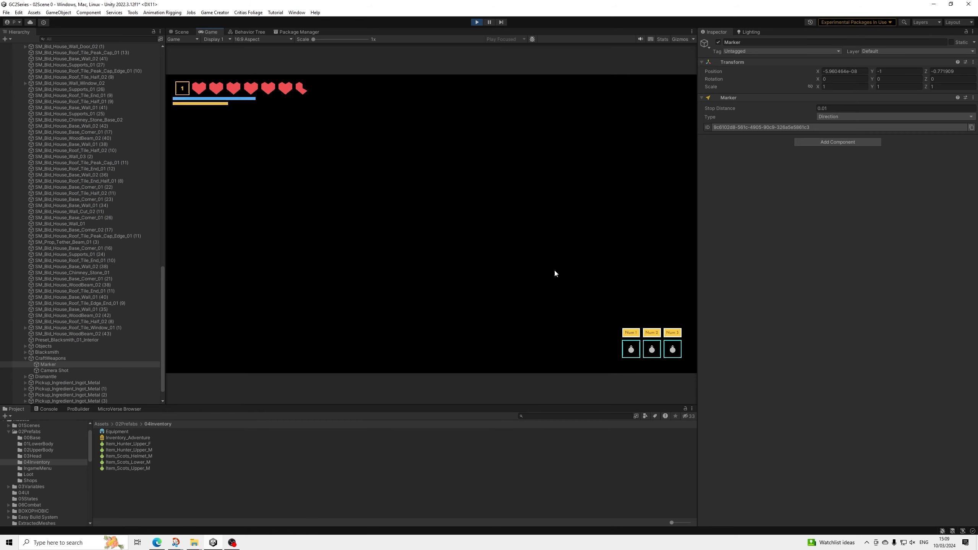
pyautogui.press('w')
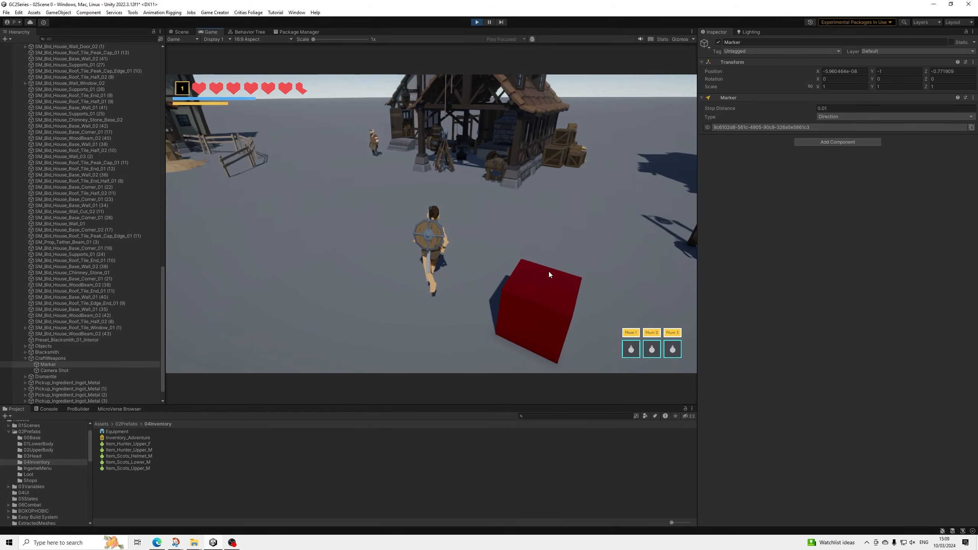
pyautogui.press('w')
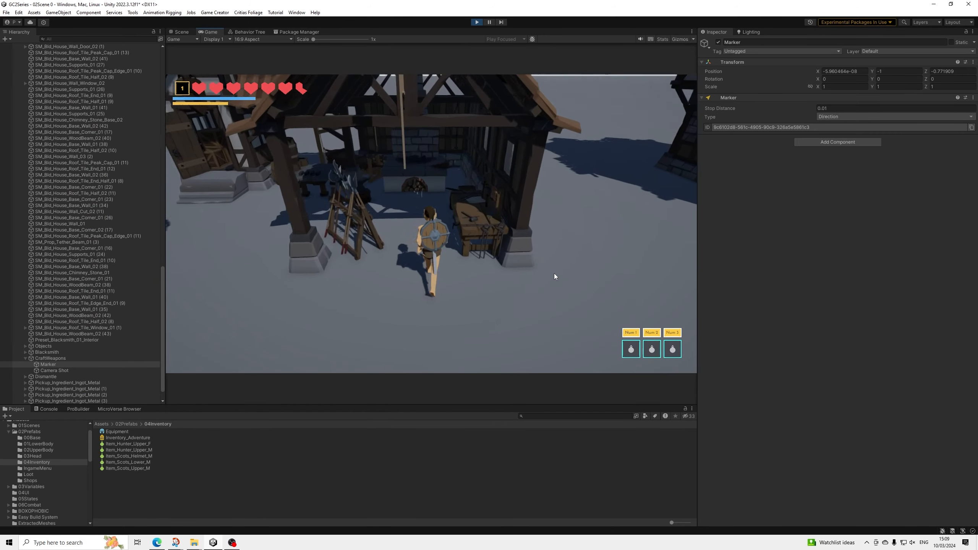
pyautogui.press('w')
pyautogui.press('f')
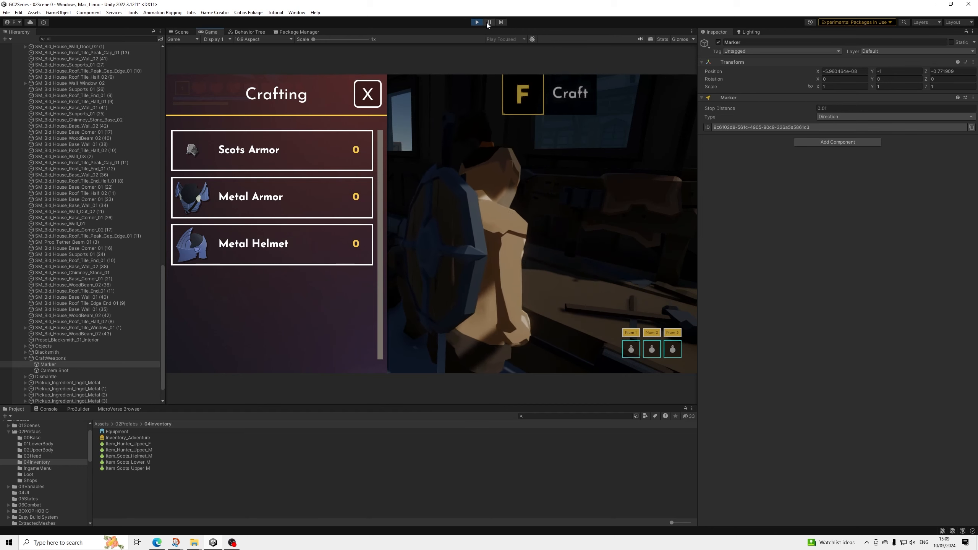
pyautogui.click(489, 22)
# Step: Examine the paused player at the workbench in the Scene view and check which object the bench's hammer belongs to
pyautogui.hotkey('ctrl', '1')
pyautogui.scroll(3, 472, 167)
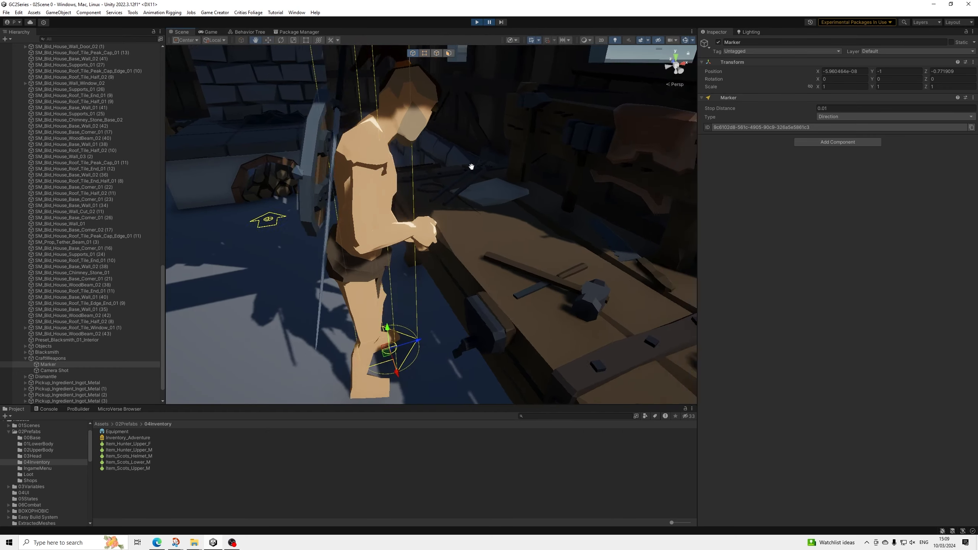
pyautogui.moveTo(471, 167); pyautogui.dragTo(499, 282, button='middle')
pyautogui.click(536, 310)
pyautogui.click(535, 312)
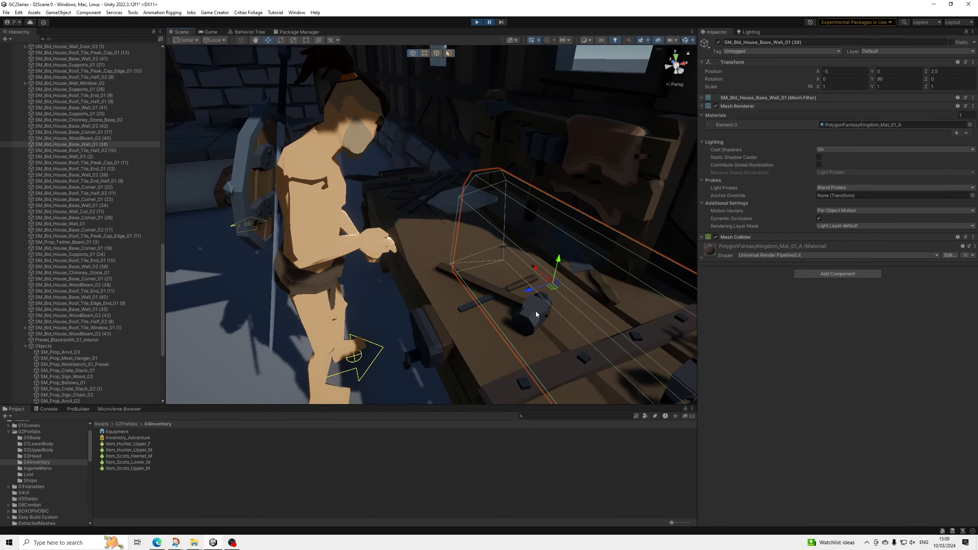
pyautogui.click(536, 311)
pyautogui.moveTo(535, 312); pyautogui.dragTo(504, 271, button='right')
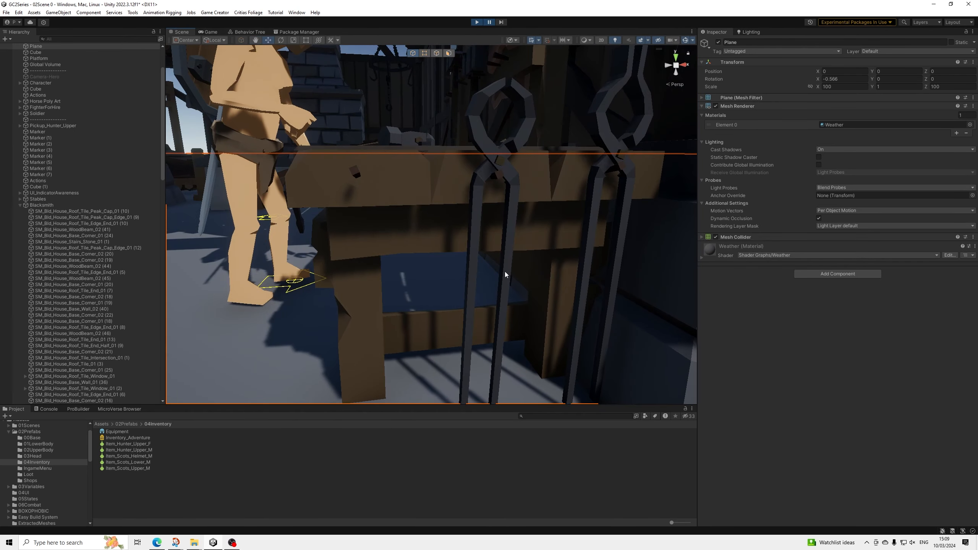
pyautogui.click(446, 205)
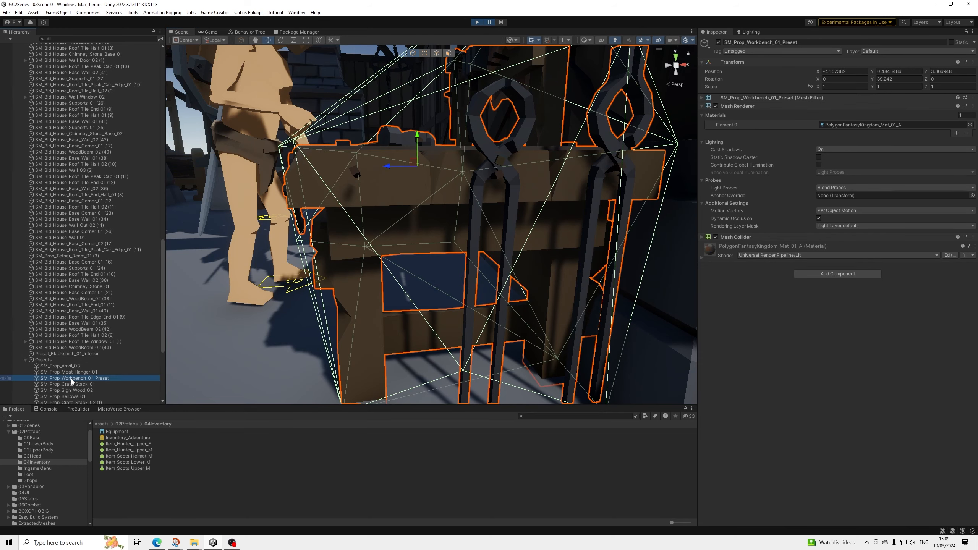
pyautogui.moveTo(443, 231); pyautogui.dragTo(455, 208, button='right')
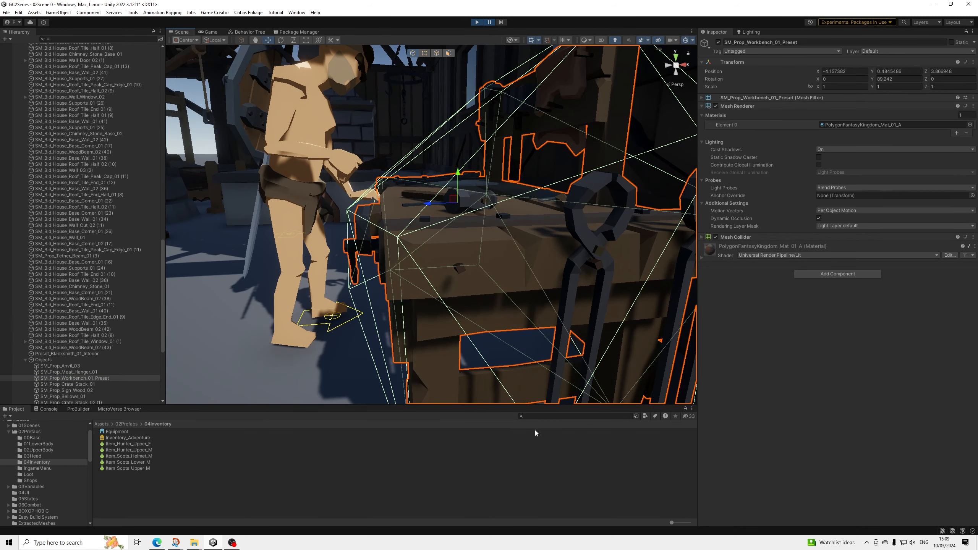
# Step: Open the PolygonFantasyKingdom Prefabs folder and search it for "hammer"
pyautogui.scroll(-10, 67, 458)
pyautogui.click(57, 513)
pyautogui.doubleClick(113, 445)
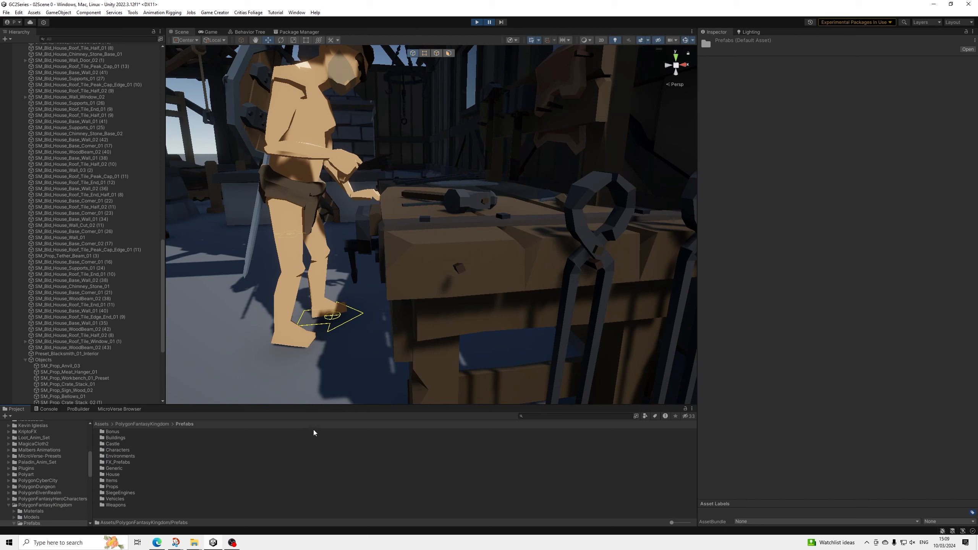
pyautogui.click(575, 416)
pyautogui.write('hammer')
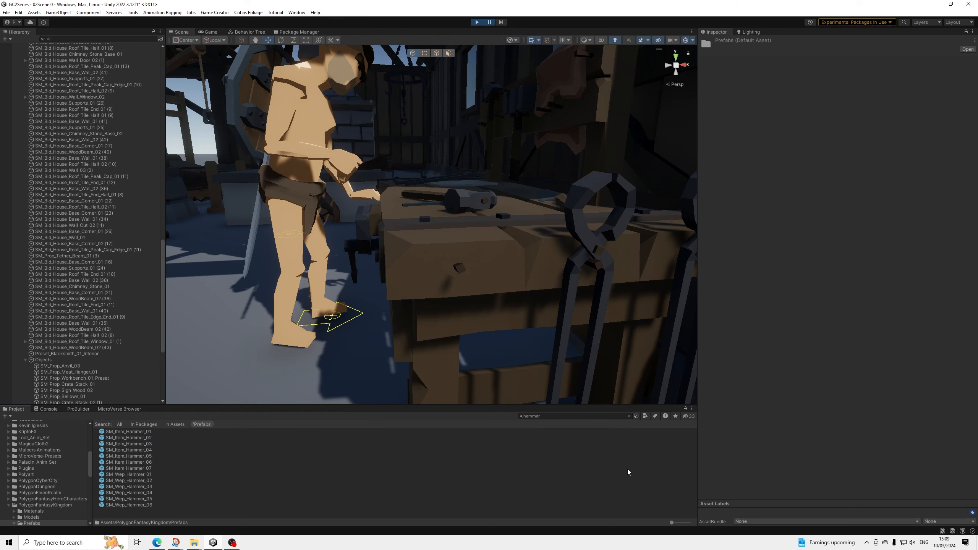
# Step: Preview the SM_Item_Hammer prefabs one by one and compare them with the hammer on the workbench
pyautogui.click(157, 433)
pyautogui.press('Down')
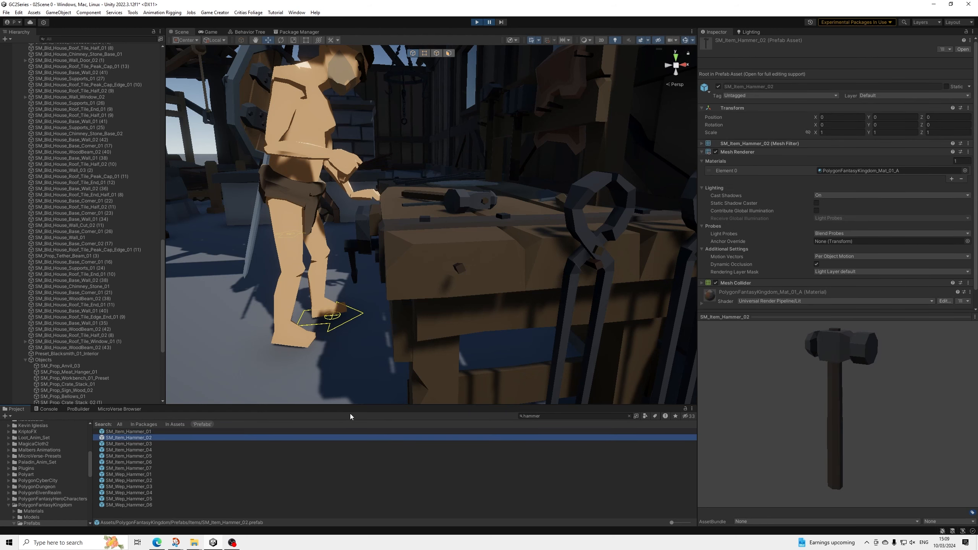
pyautogui.press('Up')
pyautogui.press('Down')
pyautogui.middleClick(467, 217)
pyautogui.scroll(-5, 466, 217)
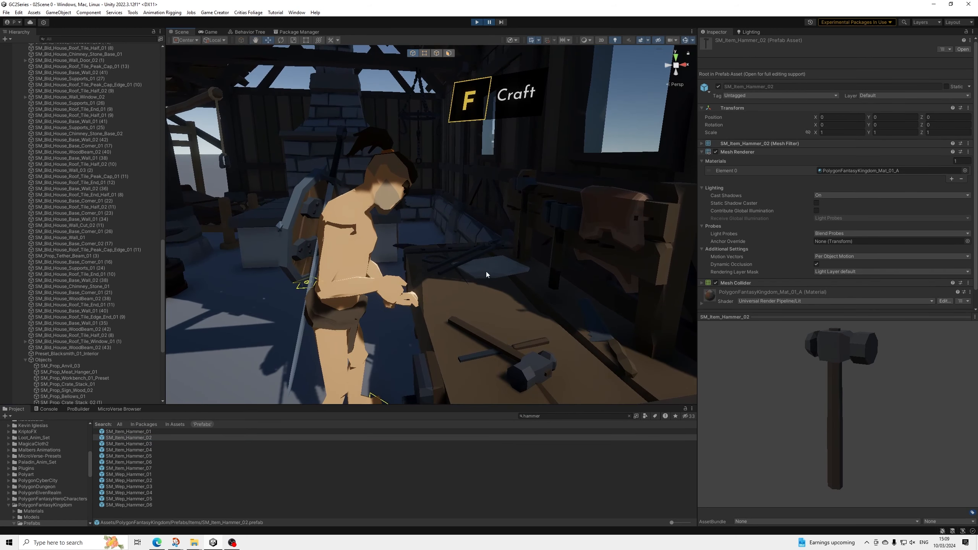
pyautogui.scroll(3, 478, 255)
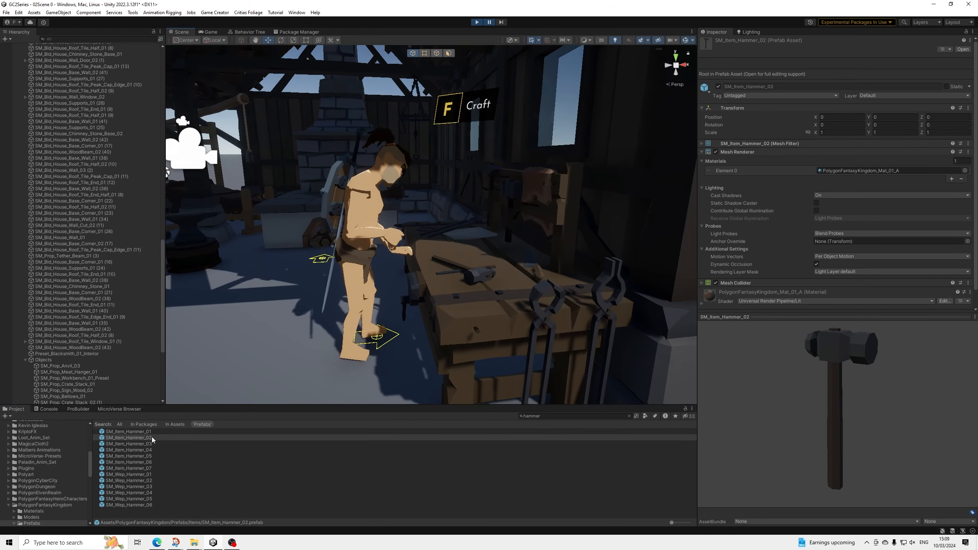
pyautogui.click(142, 443)
pyautogui.press('Down')
pyautogui.press('Down')
pyautogui.press('Down')
pyautogui.press('Up')
pyautogui.press('Up')
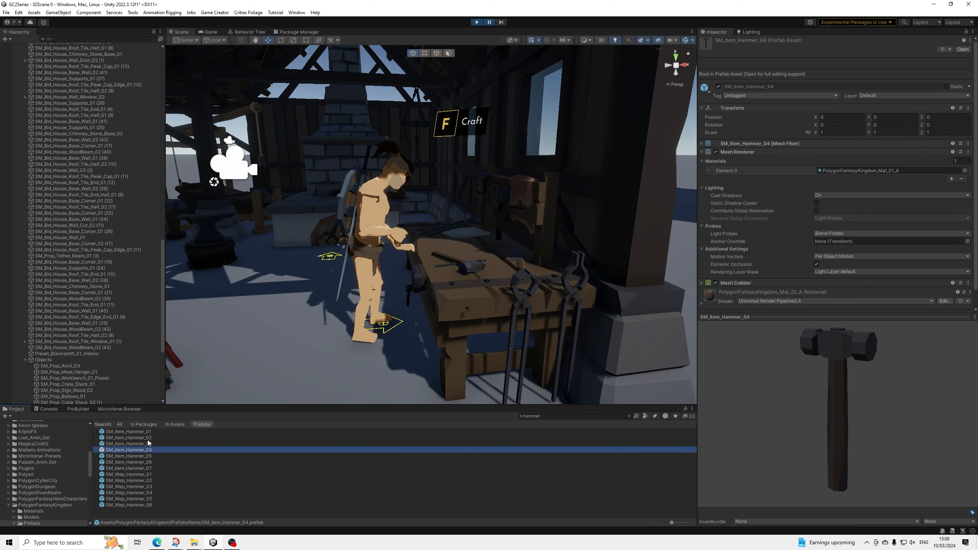
pyautogui.press('Up')
pyautogui.press('Up')
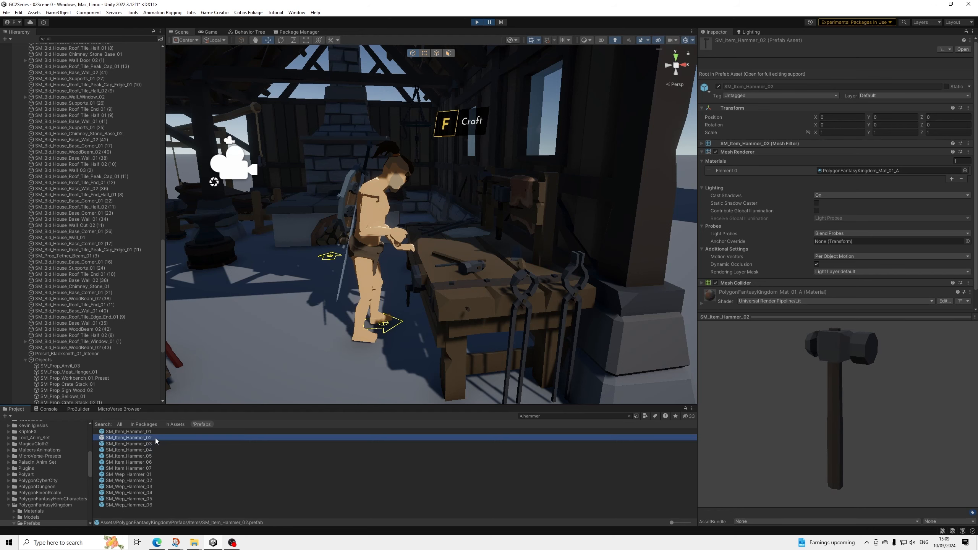
pyautogui.scroll(3, 540, 253)
pyautogui.moveTo(540, 253); pyautogui.dragTo(526, 244, button='middle')
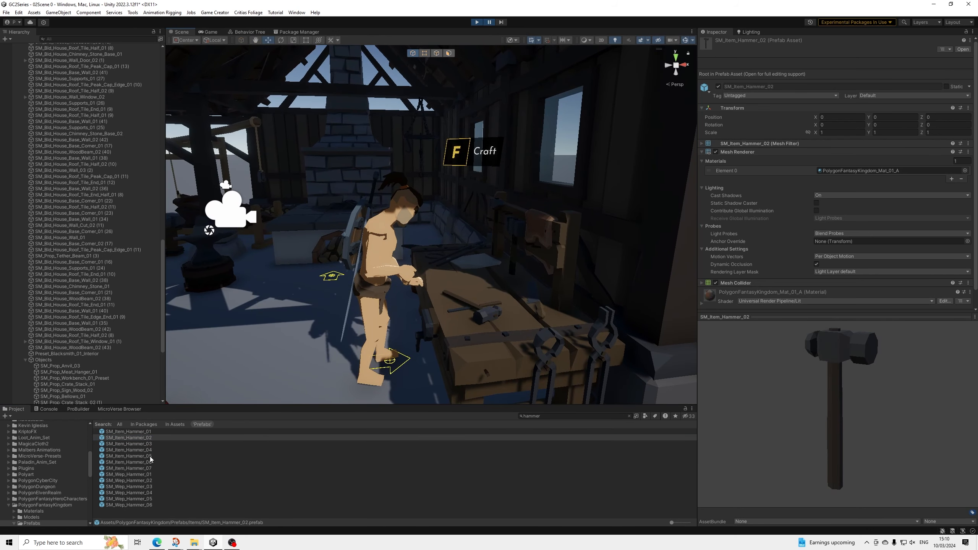
# Step: Expand the Player's hierarchy through Mannequin, Hero and Root to the Hips bone's children
pyautogui.scroll(15, 85, 173)
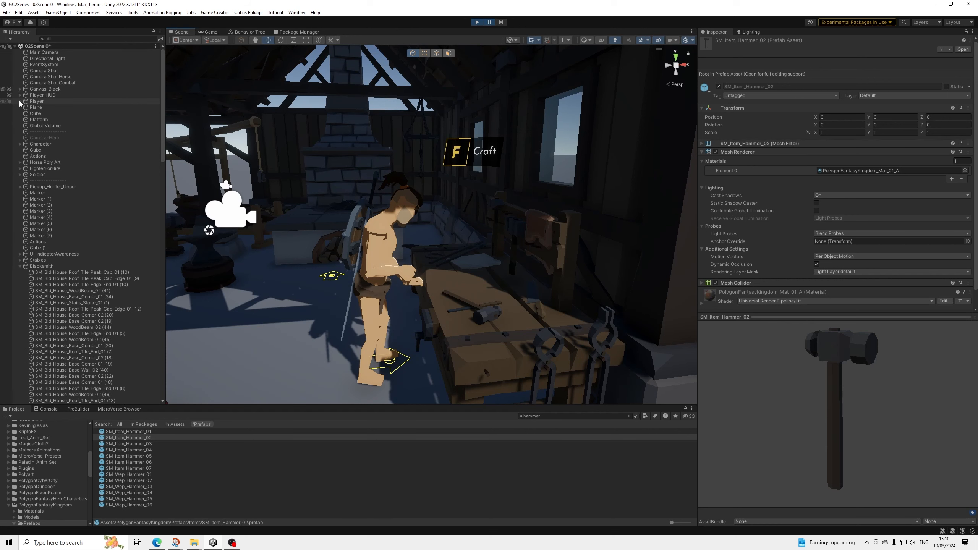
pyautogui.click(19, 101)
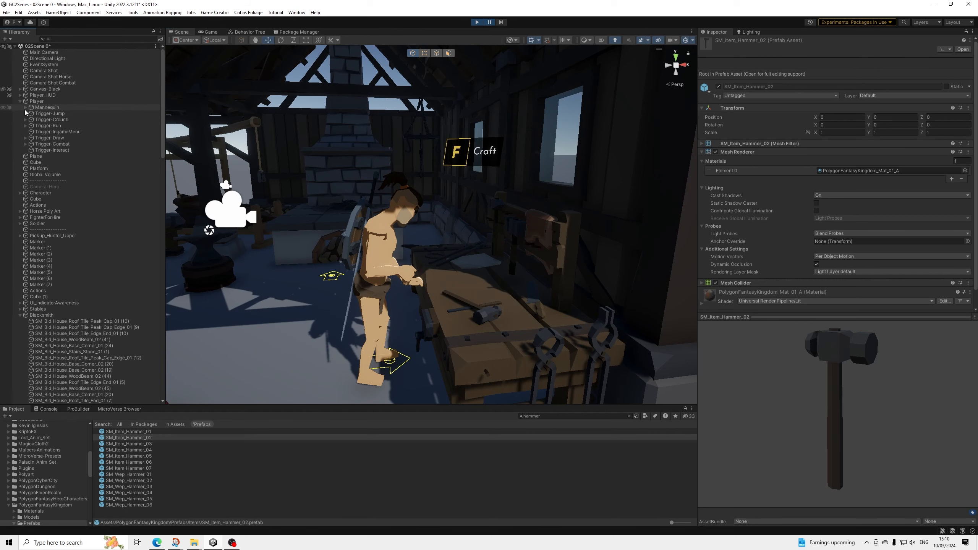
pyautogui.click(25, 108)
pyautogui.click(29, 113)
pyautogui.click(31, 114)
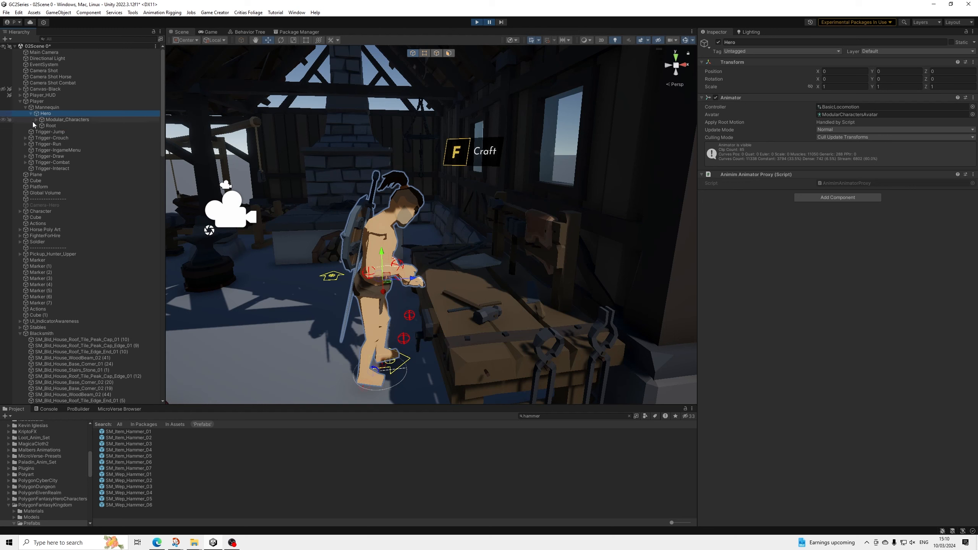
pyautogui.click(34, 126)
pyautogui.click(39, 132)
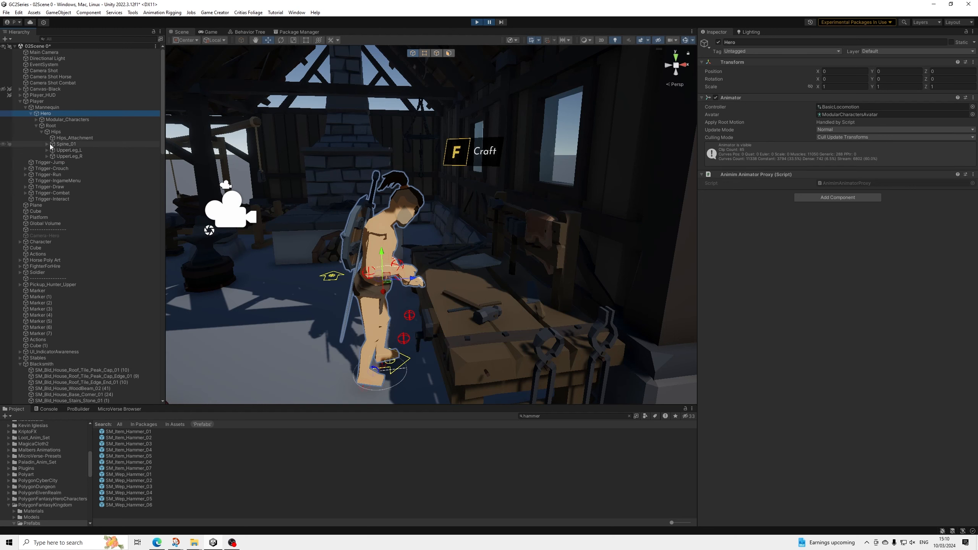
# Step: Expand the spine and right arm bones and select Hand_R, framing it in the Scene view
pyautogui.click(48, 143)
pyautogui.click(52, 150)
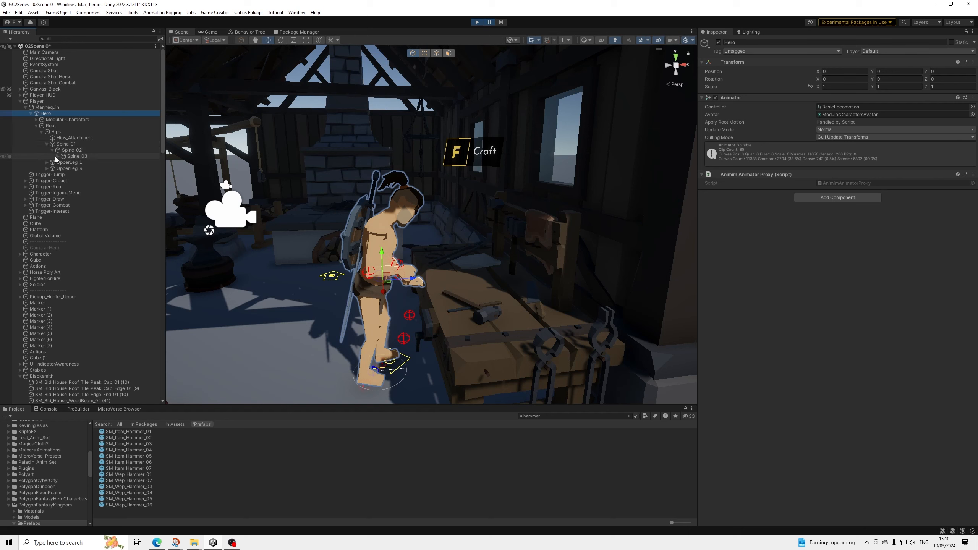
pyautogui.click(57, 156)
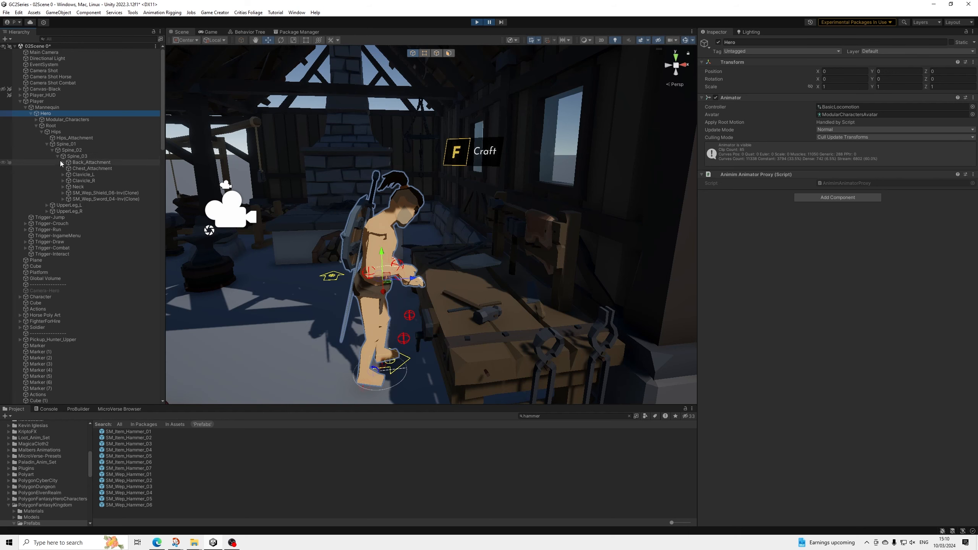
pyautogui.click(63, 181)
pyautogui.click(68, 193)
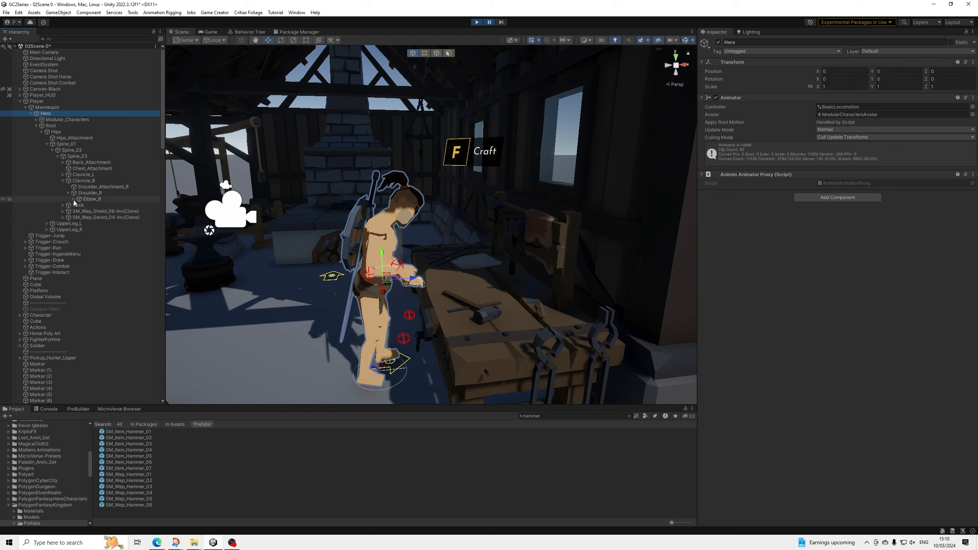
pyautogui.click(74, 199)
pyautogui.click(87, 213)
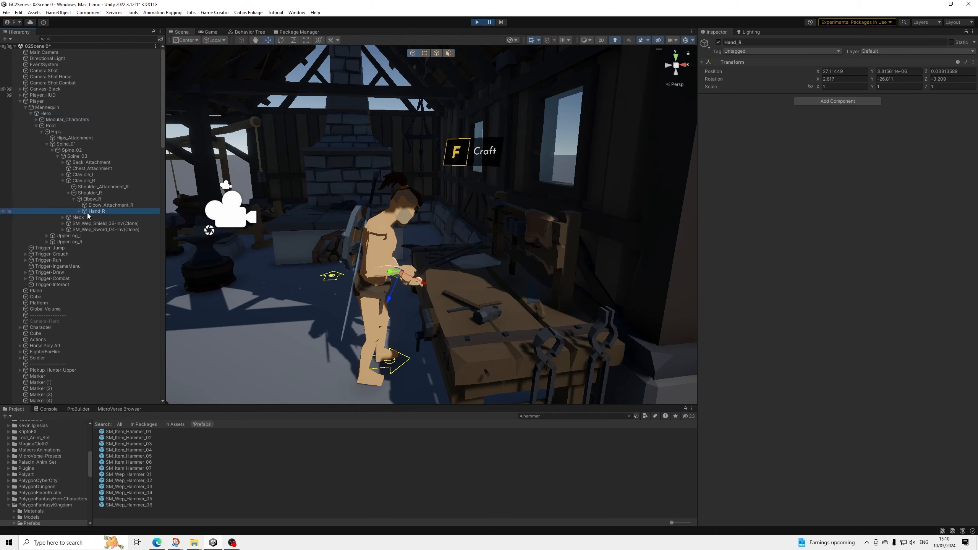
pyautogui.press('f')
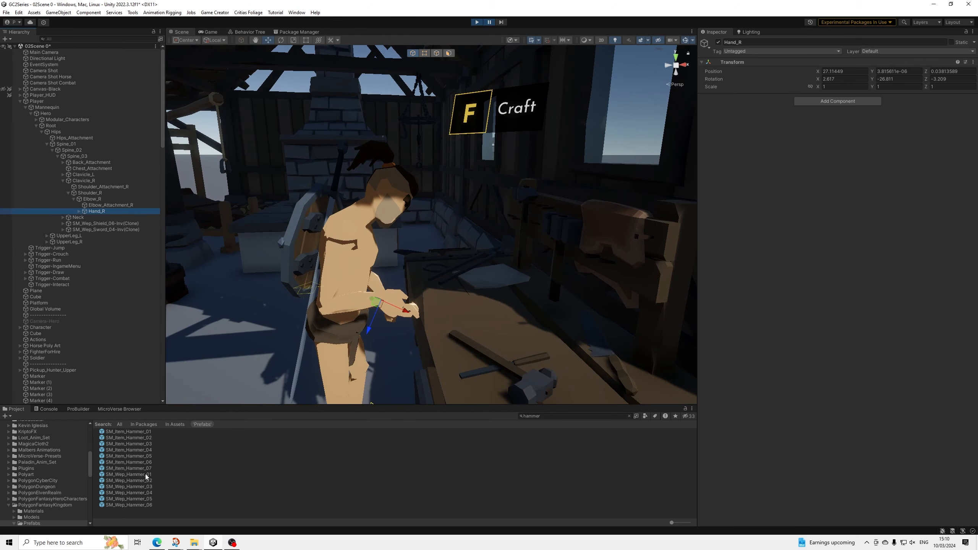
# Step: Add the SM_Item_Hammer_03 prefab as a child of Hand_R and frame it in the Scene view
pyautogui.click(147, 438)
pyautogui.moveTo(147, 441)
pyautogui.mouseDown()
pyautogui.moveTo(92, 196)
pyautogui.moveTo(98, 211)
pyautogui.mouseUp()
pyautogui.press('f')
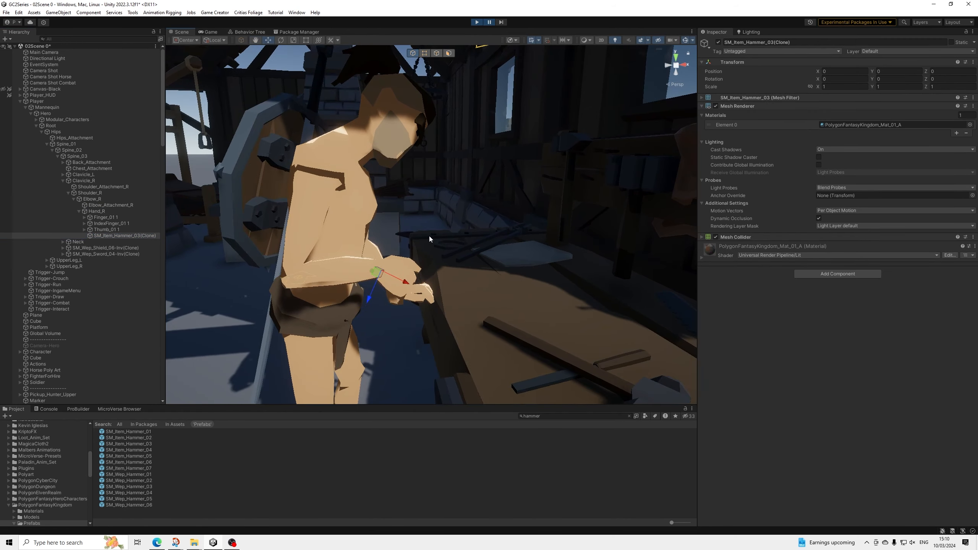
pyautogui.press('f')
# Step: Set the hammer's scale to 100 on X, Y and Z
pyautogui.scroll(-8, 462, 239)
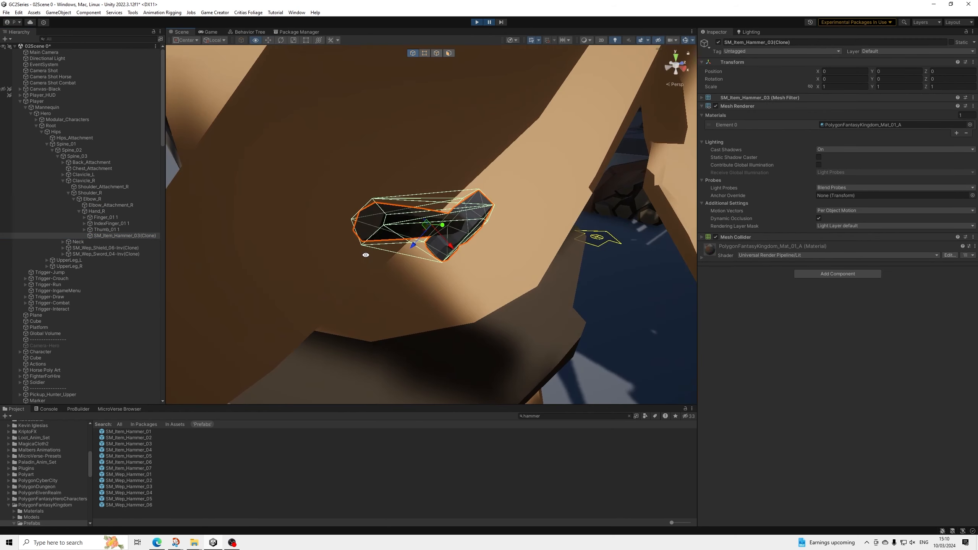
pyautogui.scroll(10, 416, 238)
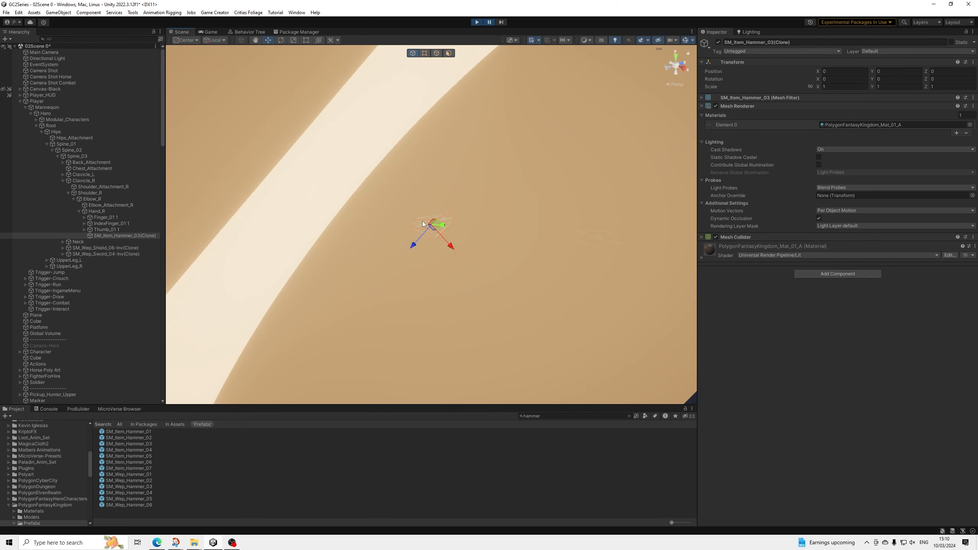
pyautogui.scroll(-8, 438, 221)
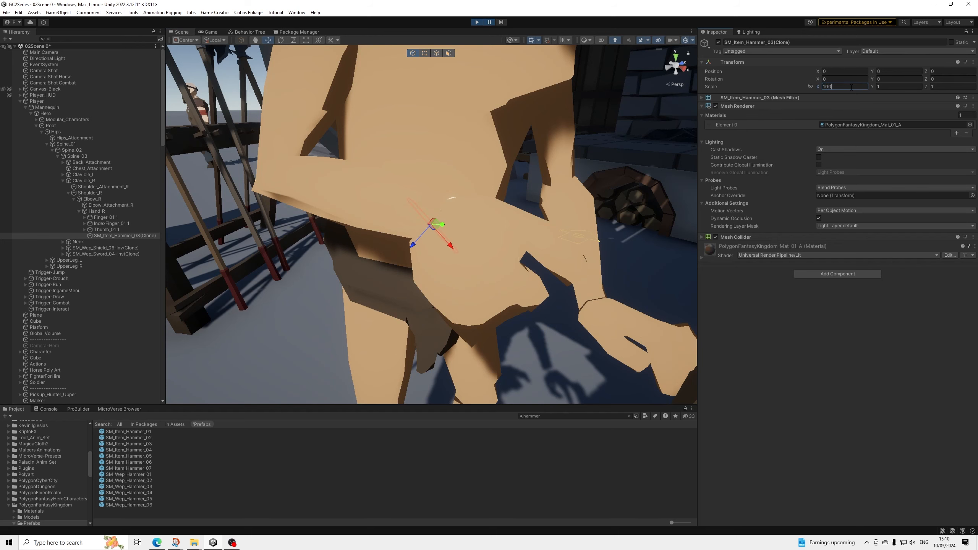
pyautogui.write('00')
pyautogui.press('Tab')
pyautogui.write('100')
pyautogui.keyDown('alt'); pyautogui.moveTo(677, 131); pyautogui.dragTo(551, 230); pyautogui.keyUp('alt')
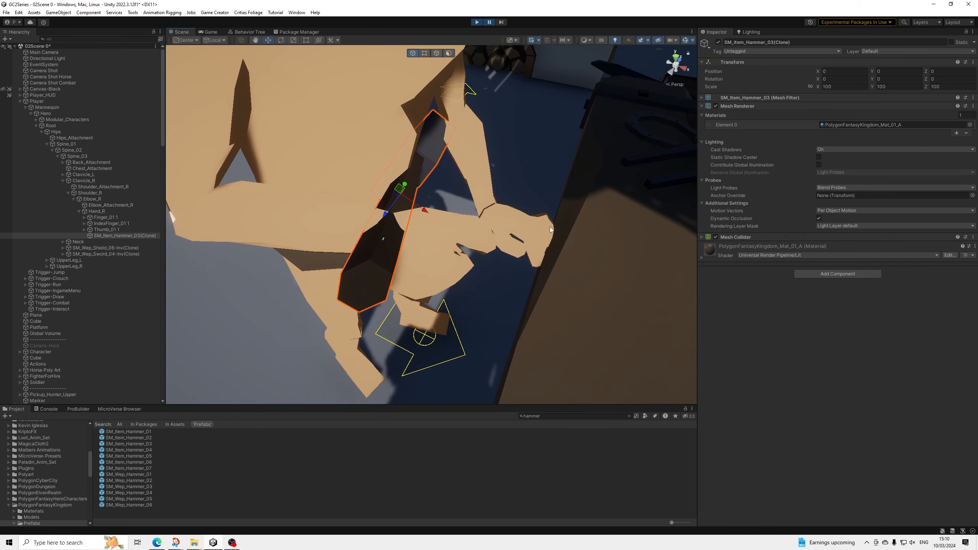
# Step: Rotate the hammer to -180, -90, 75 and move it near the palm, at about X 7.74, Y 7.38, Z 21.37
pyautogui.click(284, 42)
pyautogui.moveTo(416, 181); pyautogui.dragTo(381, 230)
pyautogui.keyDown('alt'); pyautogui.moveTo(433, 204); pyautogui.dragTo(494, 170); pyautogui.keyUp('alt')
pyautogui.moveTo(367, 243); pyautogui.dragTo(304, 213)
pyautogui.keyDown('alt'); pyautogui.moveTo(454, 210); pyautogui.dragTo(424, 200); pyautogui.keyUp('alt')
pyautogui.keyDown('ctrl'); pyautogui.moveTo(520, 246); pyautogui.dragTo(253, 34); pyautogui.keyUp('ctrl')
pyautogui.click(268, 41)
pyautogui.moveTo(431, 216); pyautogui.dragTo(385, 275)
pyautogui.click(336, 271)
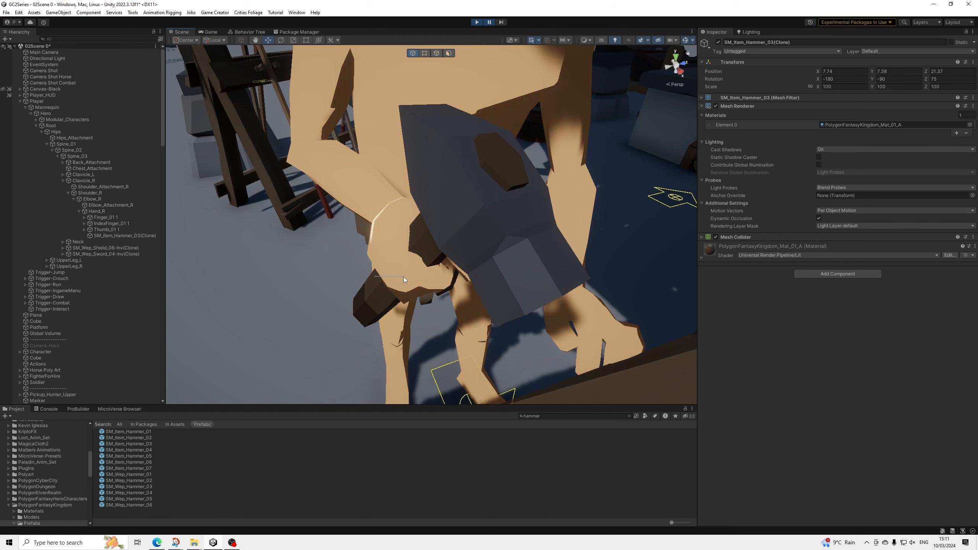
# Step: Move the hammer along its local axes into the right hand's grip, at about Y 5.74 and Z 9.61
pyautogui.click(137, 236)
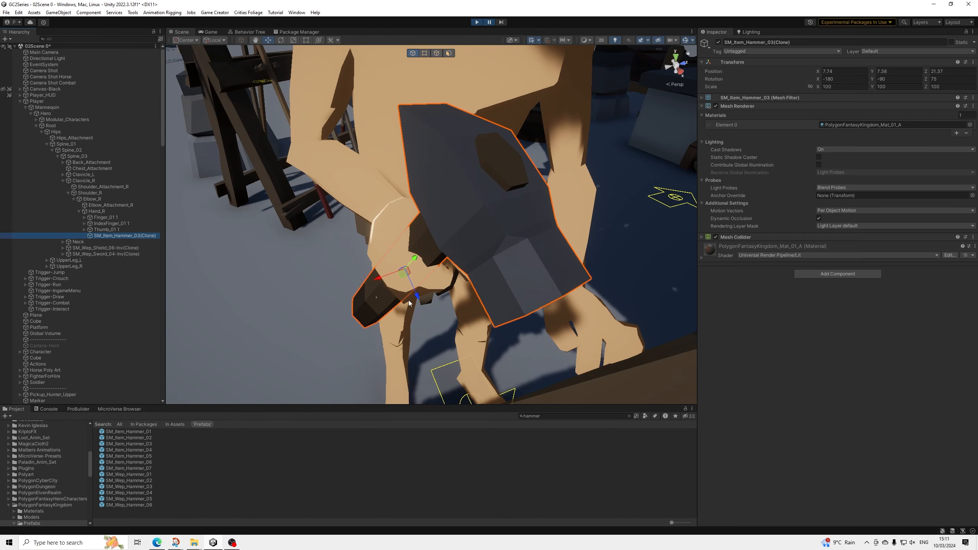
pyautogui.moveTo(383, 282); pyautogui.dragTo(491, 192)
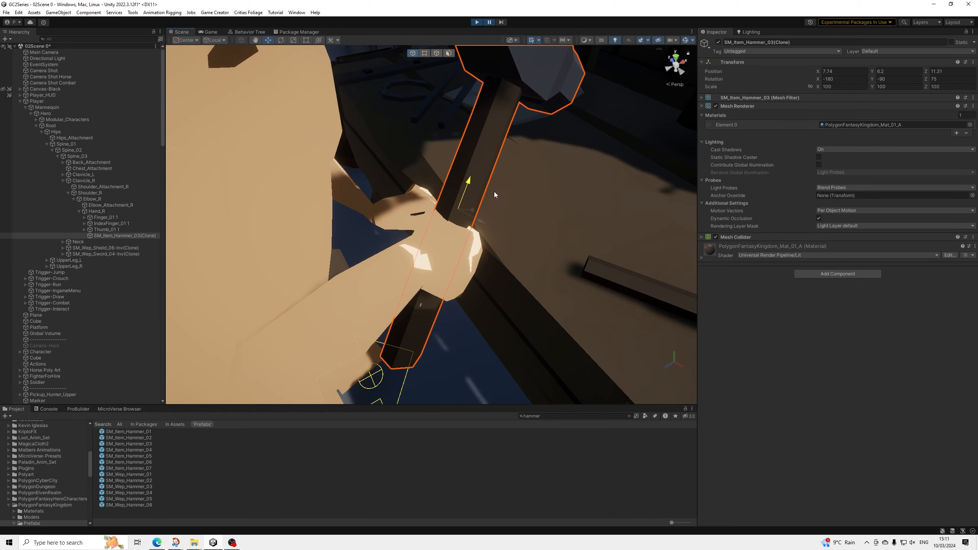
pyautogui.scroll(-10, 502, 259)
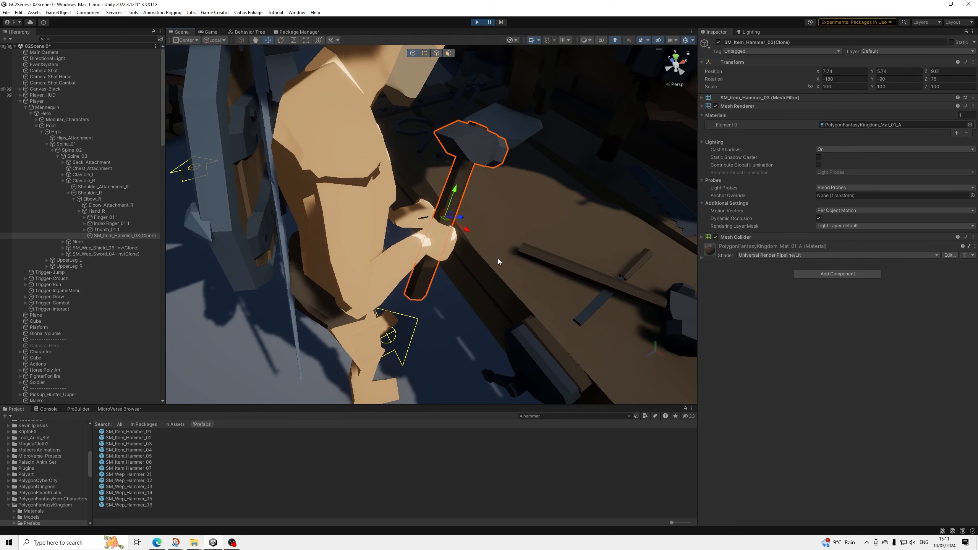
pyautogui.scroll(-2, 438, 226)
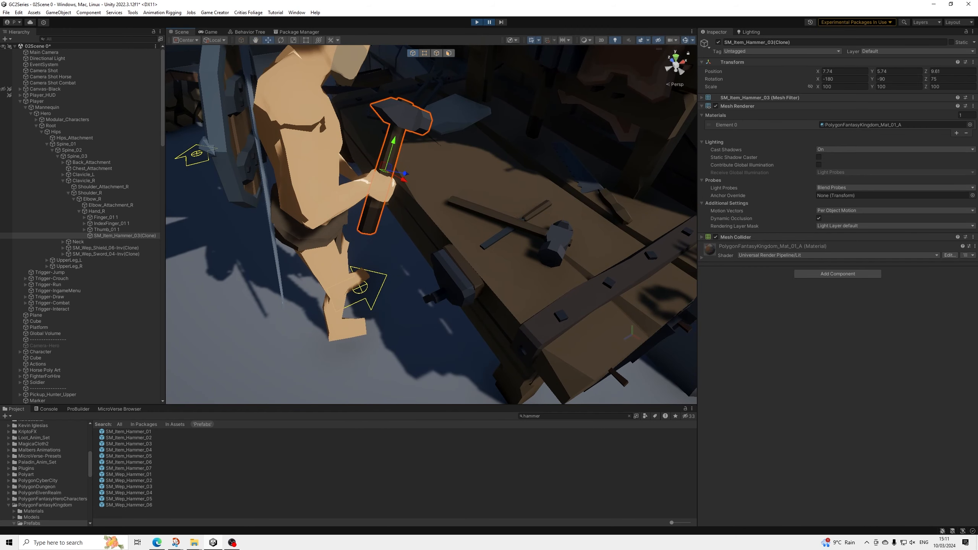
# Step: Take a screen snip of the hammer's Transform values and exit Play mode
pyautogui.press('super+shift+s')
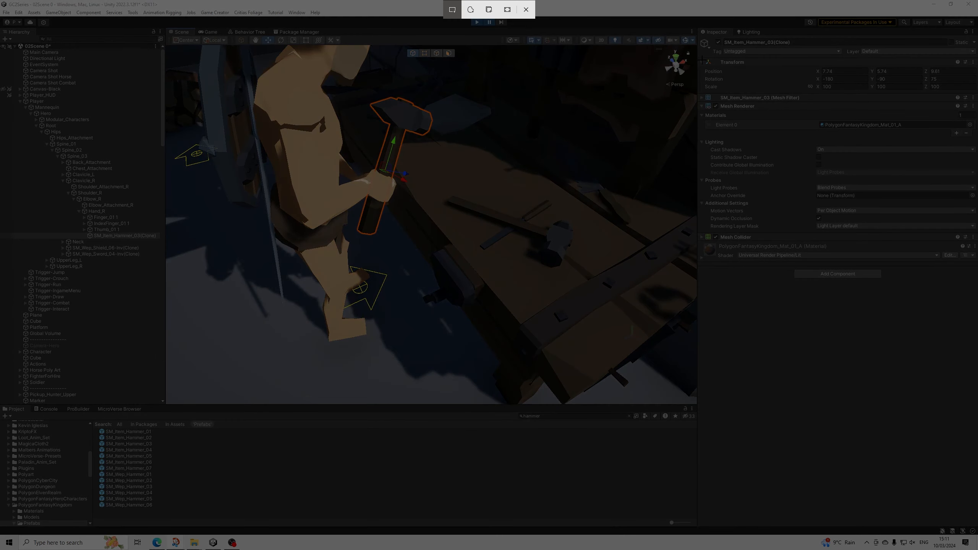
pyautogui.moveTo(698, 56); pyautogui.dragTo(975, 110)
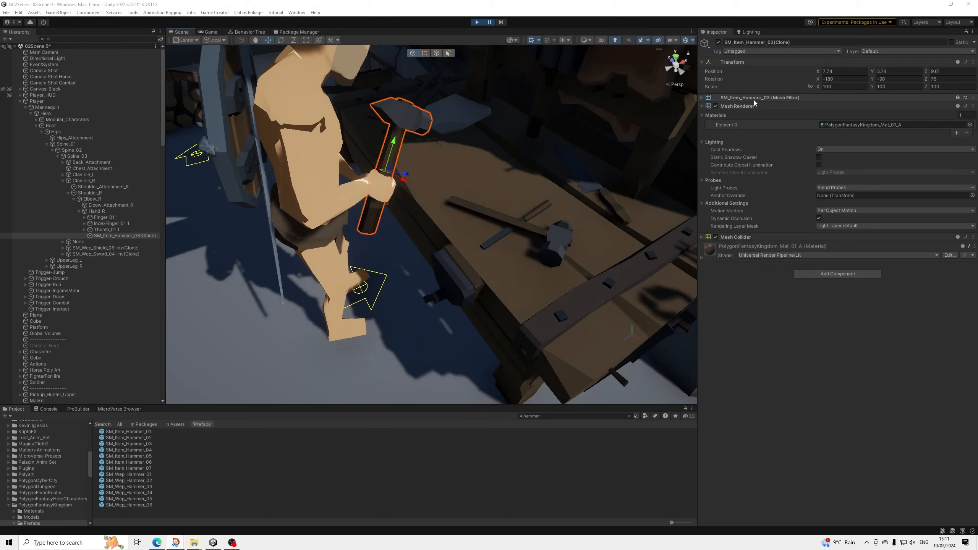
pyautogui.click(488, 22)
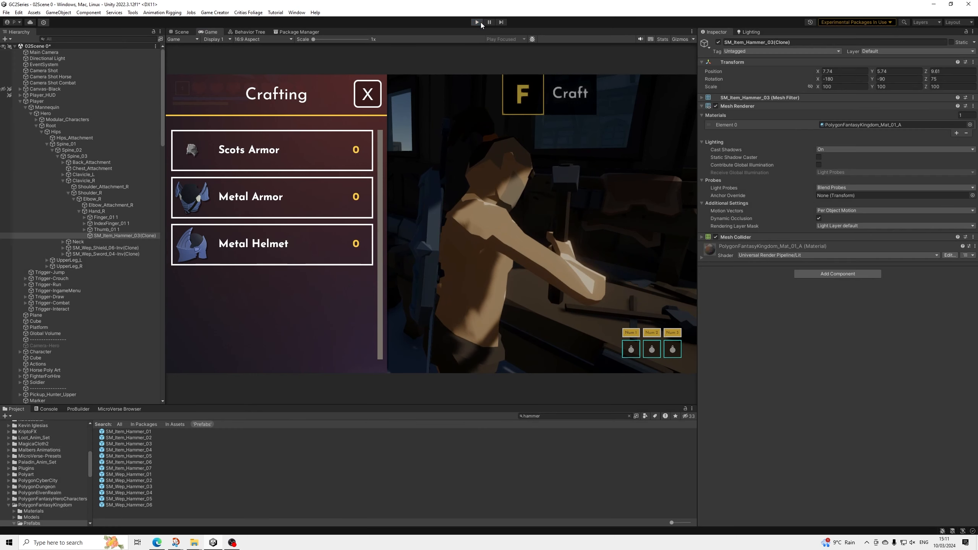
pyautogui.click(477, 22)
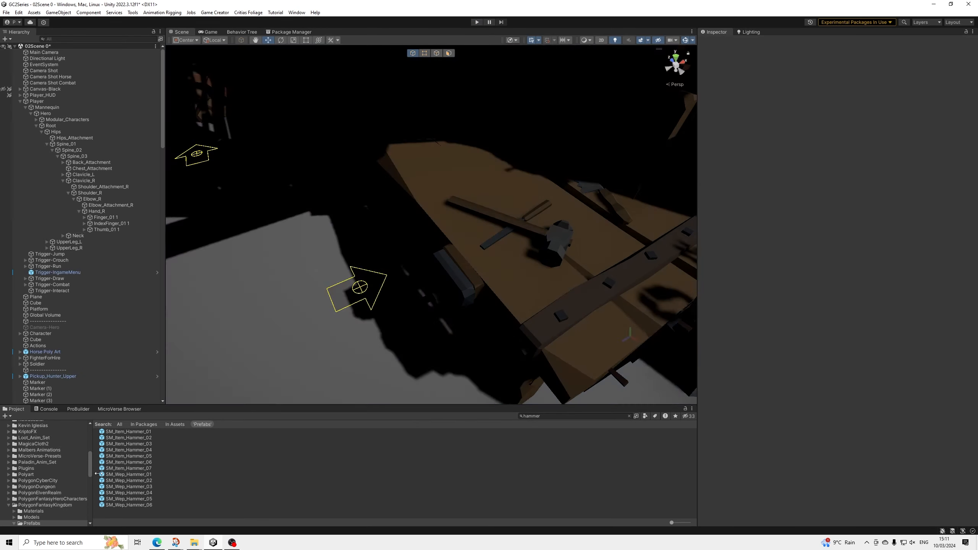
# Step: Add an Attach Prefab instruction to the CraftWeapons trigger and place it directly before the Open Craft_Forge_List instruction
pyautogui.scroll(-10, 150, 298)
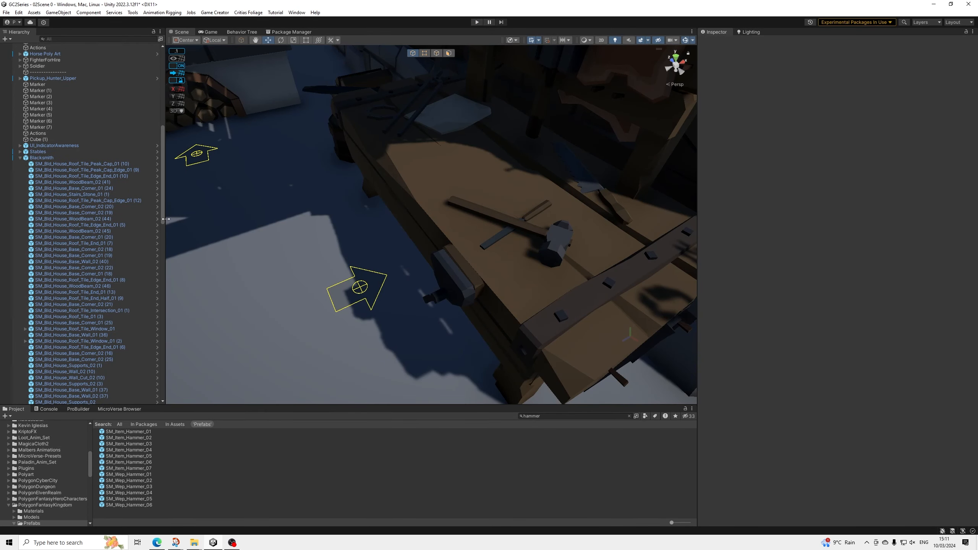
pyautogui.moveTo(162, 217); pyautogui.dragTo(162, 394)
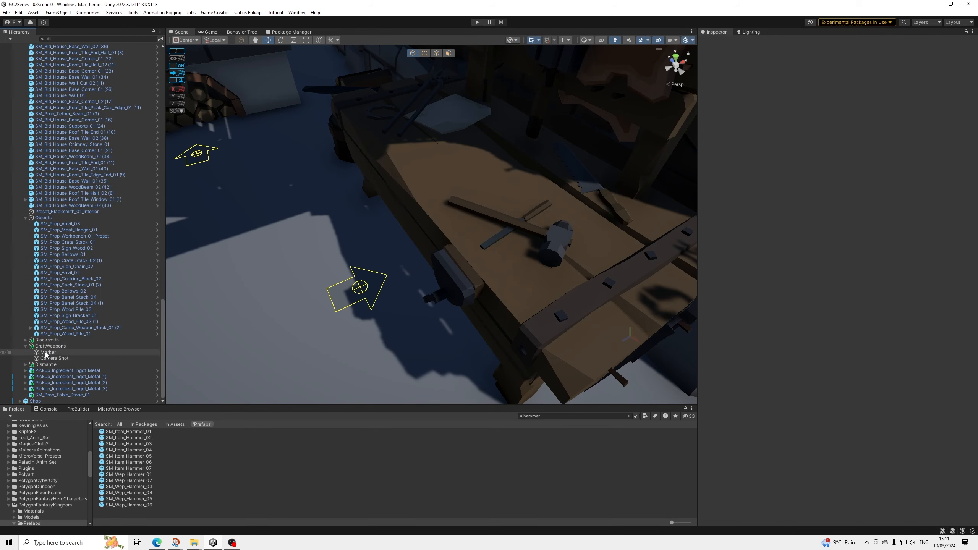
pyautogui.click(50, 346)
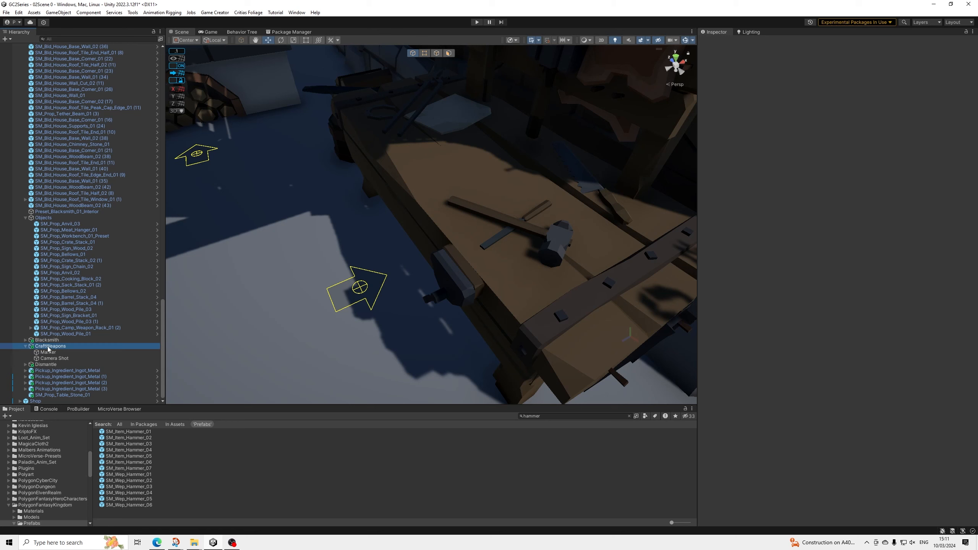
pyautogui.click(740, 318)
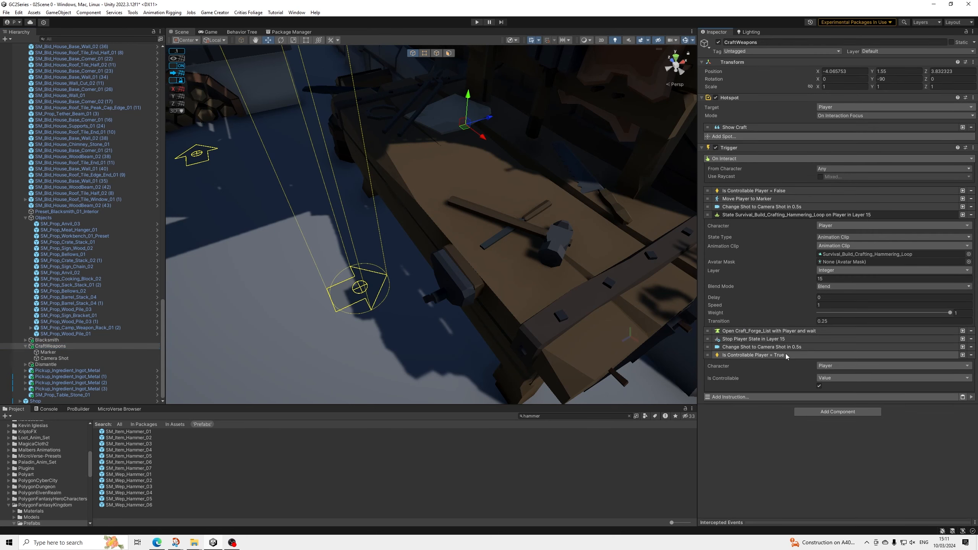
pyautogui.click(742, 400)
pyautogui.write('atta')
pyautogui.click(737, 270)
pyautogui.moveTo(707, 400); pyautogui.dragTo(789, 330)
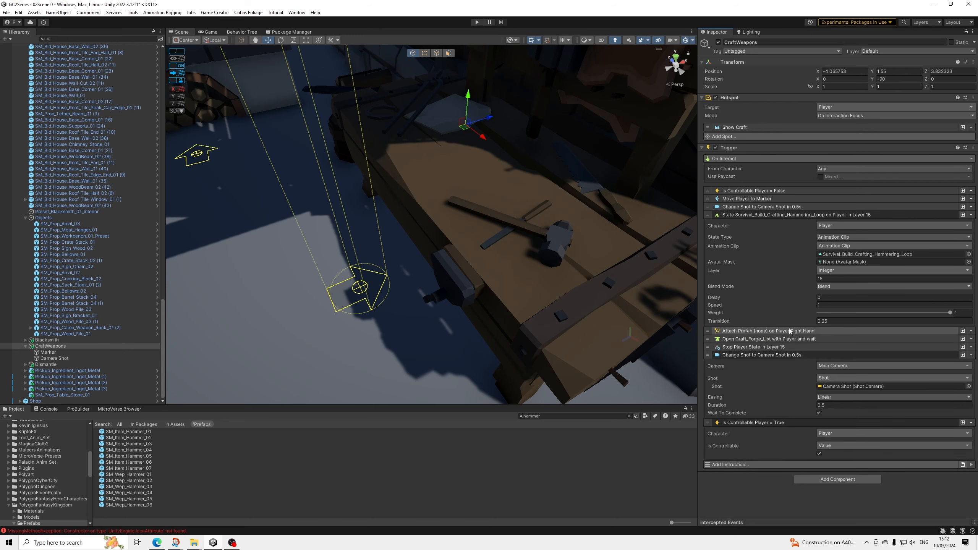
# Step: Expand the Attach Prefab instruction and assign SM_Item_Hammer_02 as its prop
pyautogui.click(796, 332)
pyautogui.click(735, 432)
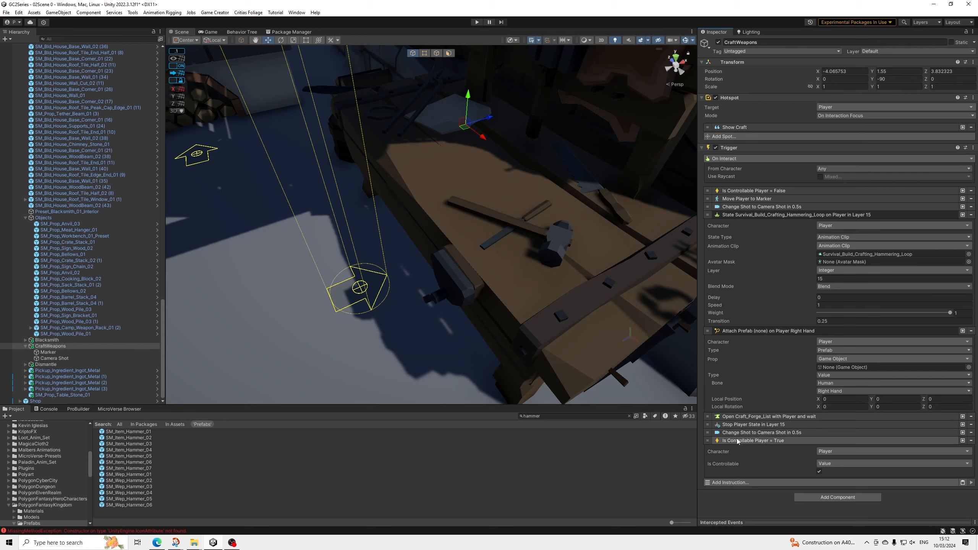
pyautogui.click(763, 440)
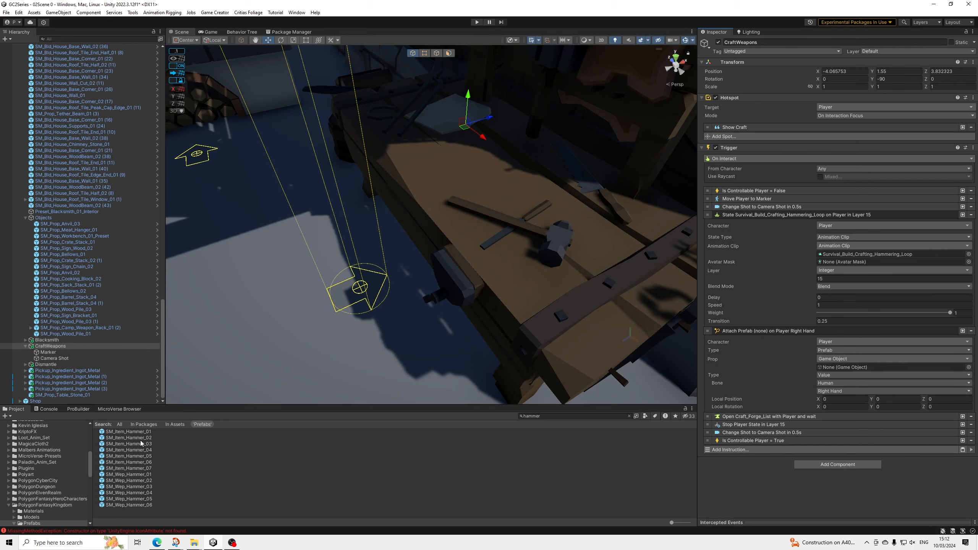
pyautogui.moveTo(142, 444); pyautogui.dragTo(757, 389)
# Step: Set the attached hammer's local position to 7.74, 5.74, 9.61 and its local rotation to -180, -90, 75
pyautogui.moveTo(838, 368); pyautogui.dragTo(844, 368)
pyautogui.write('74')
pyautogui.press('Tab')
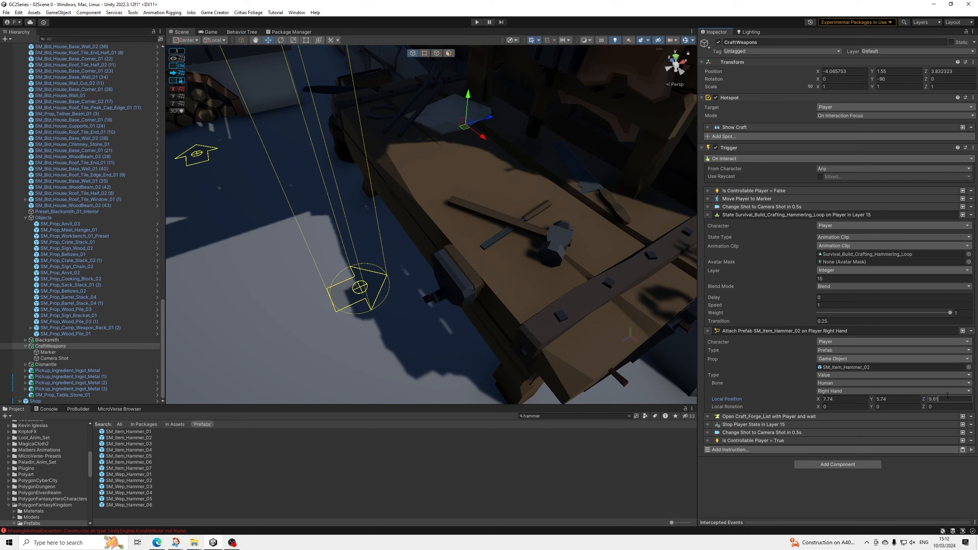
pyautogui.write('9.61')
pyautogui.press('Tab')
pyautogui.write('-180')
pyautogui.press('Tab')
pyautogui.write('-90')
pyautogui.press('Tab')
pyautogui.click(745, 331)
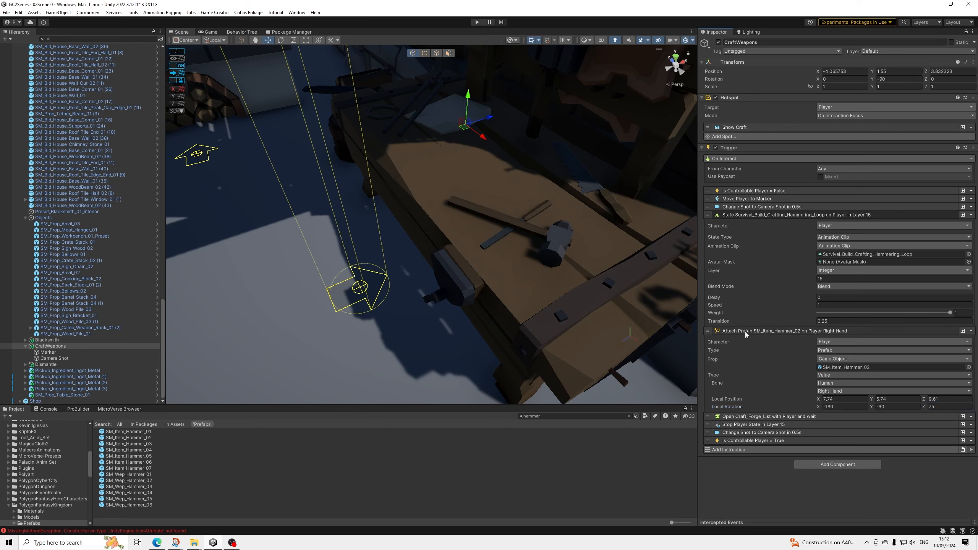
# Step: Add a Remove Prefab instruction for the Player at the end of the CraftWeapons trigger
pyautogui.click(743, 215)
pyautogui.click(731, 264)
pyautogui.write('prop')
pyautogui.press('Down')
pyautogui.press('Down')
pyautogui.press('Return')
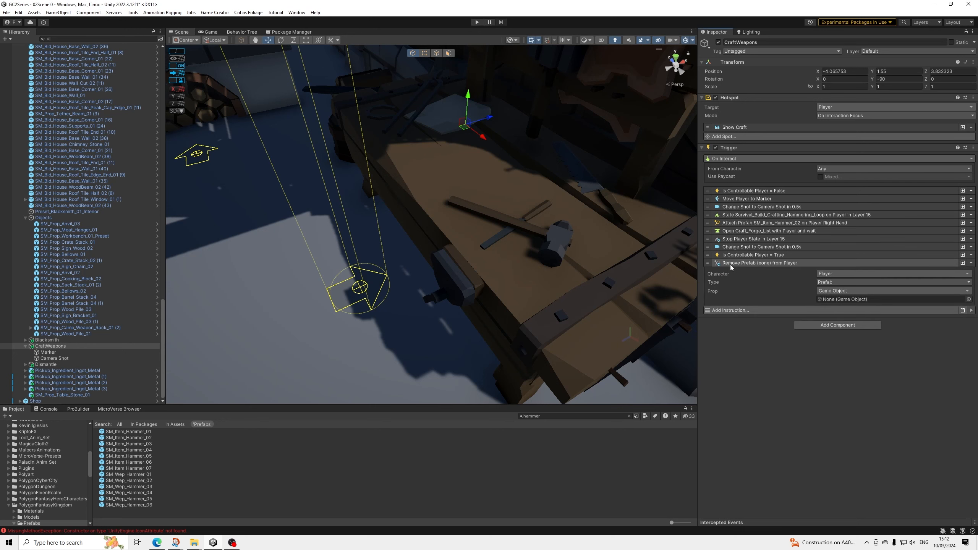
# Step: Assign SM_Item_Hammer_02 to the Remove Prefab instruction and move it directly after Stop Player State in Layer 15
pyautogui.moveTo(129, 437); pyautogui.dragTo(863, 302)
pyautogui.click(737, 263)
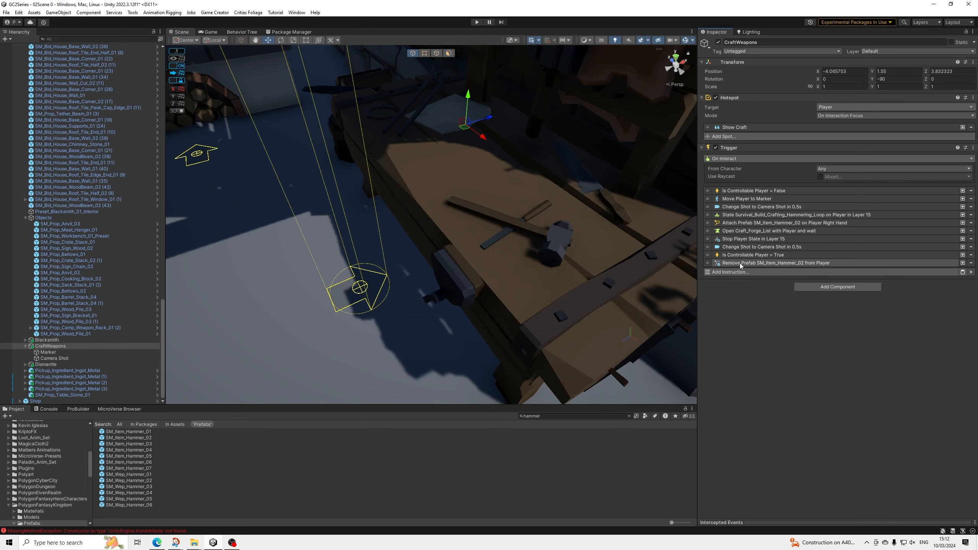
pyautogui.moveTo(705, 264); pyautogui.dragTo(709, 245)
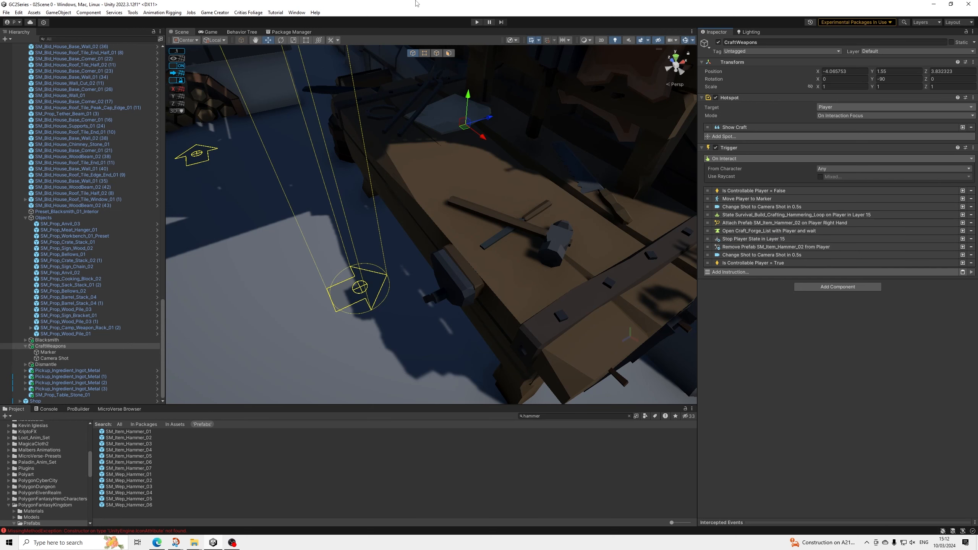
# Step: Save the scene
pyautogui.click(14, 14)
pyautogui.moveTo(6, 12)
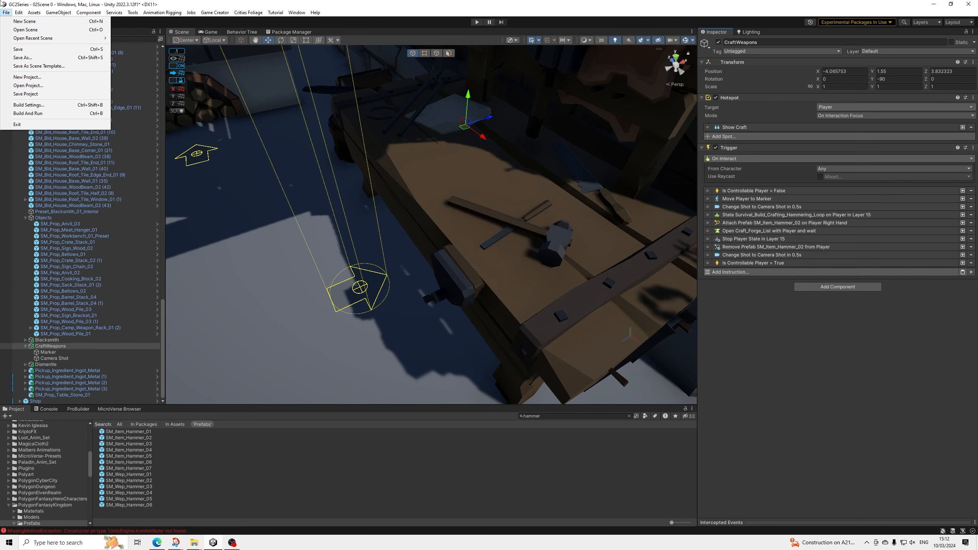
pyautogui.click(15, 49)
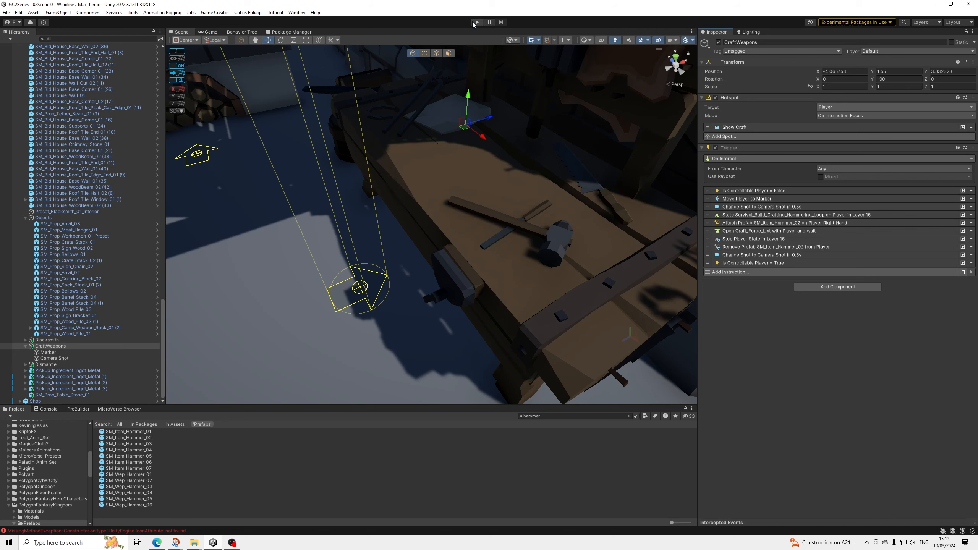
# Step: Play the scene, run the player to the blacksmith workbench, and open and close the Crafting list to test the hammer prop
pyautogui.click(475, 22)
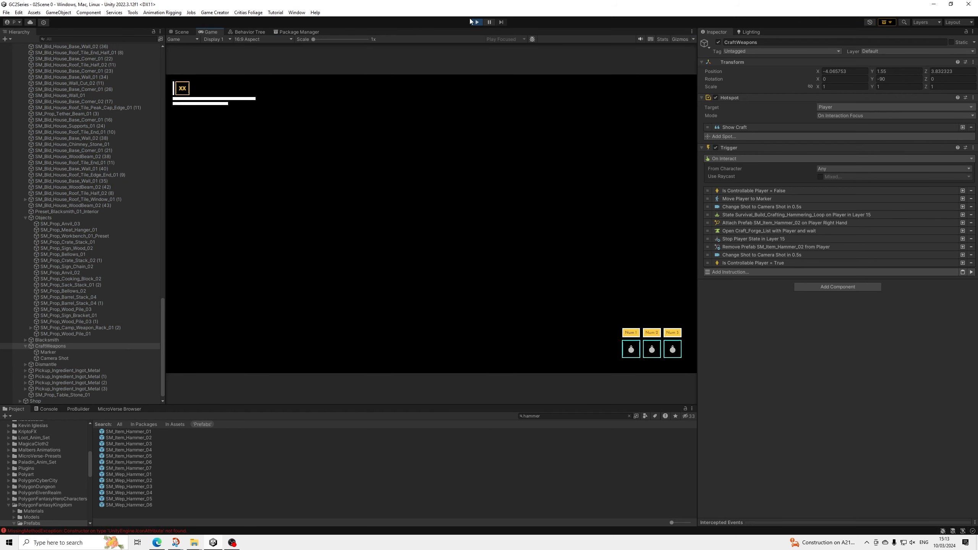
pyautogui.press('w')
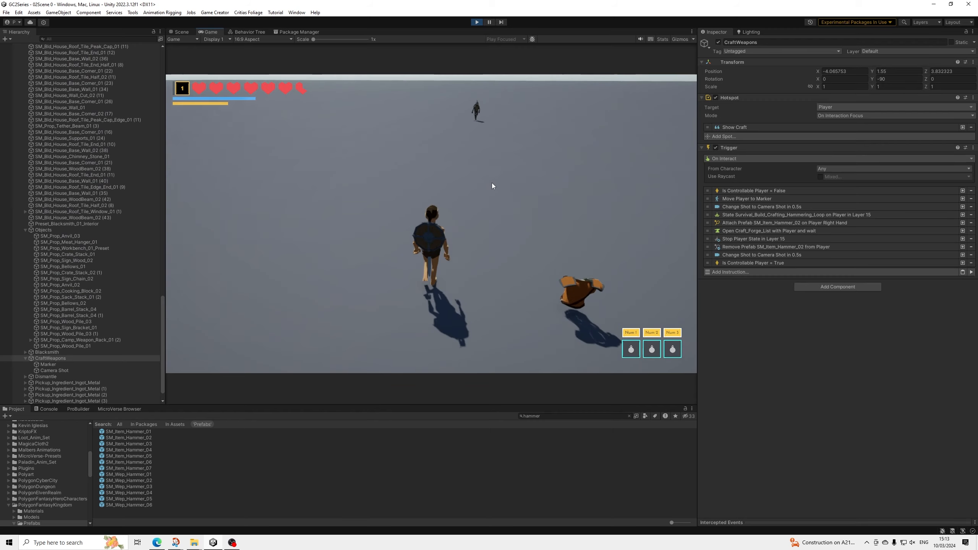
pyautogui.press('a')
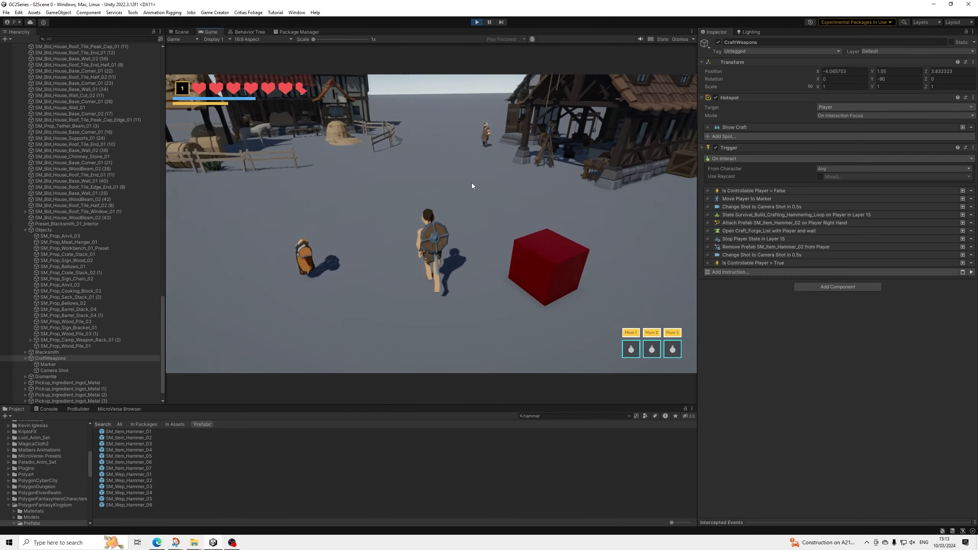
pyautogui.press('w')
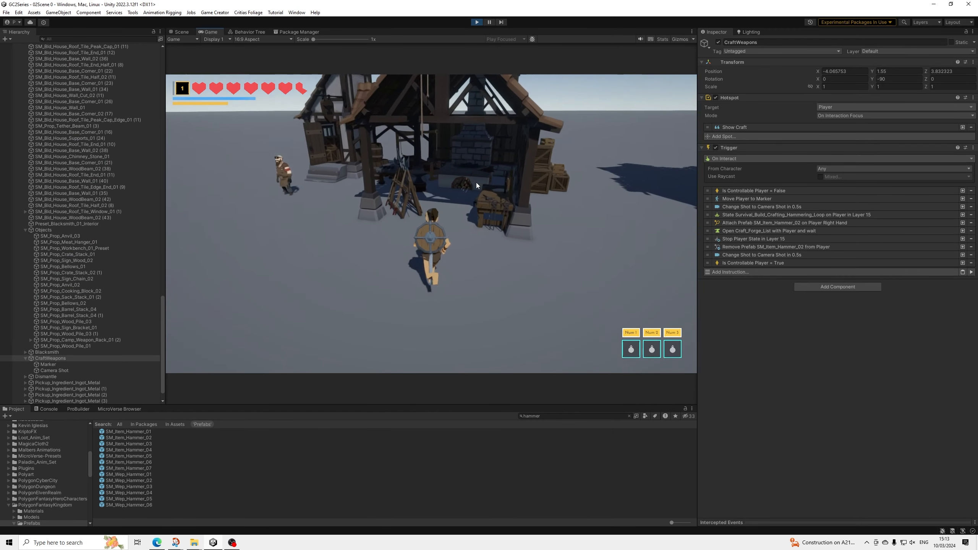
pyautogui.press('f')
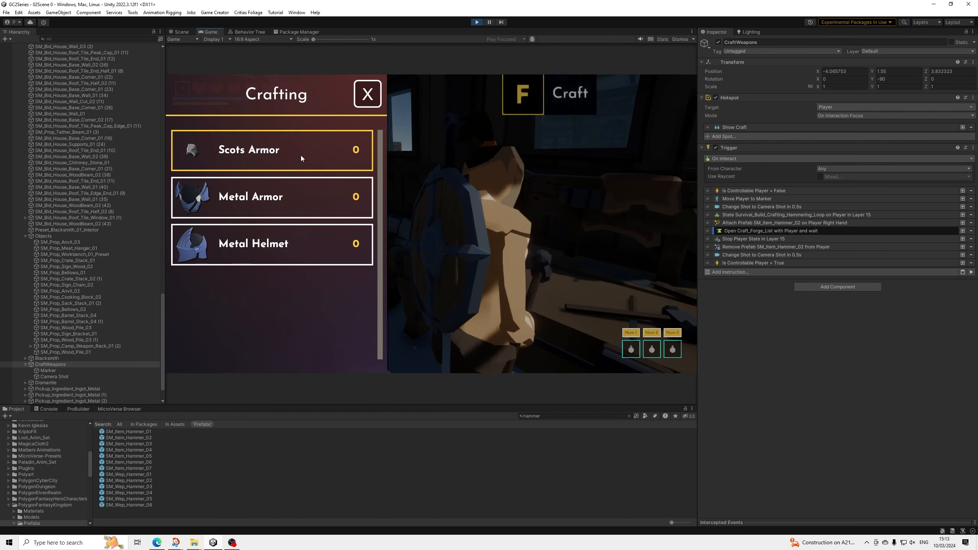
pyautogui.click(362, 93)
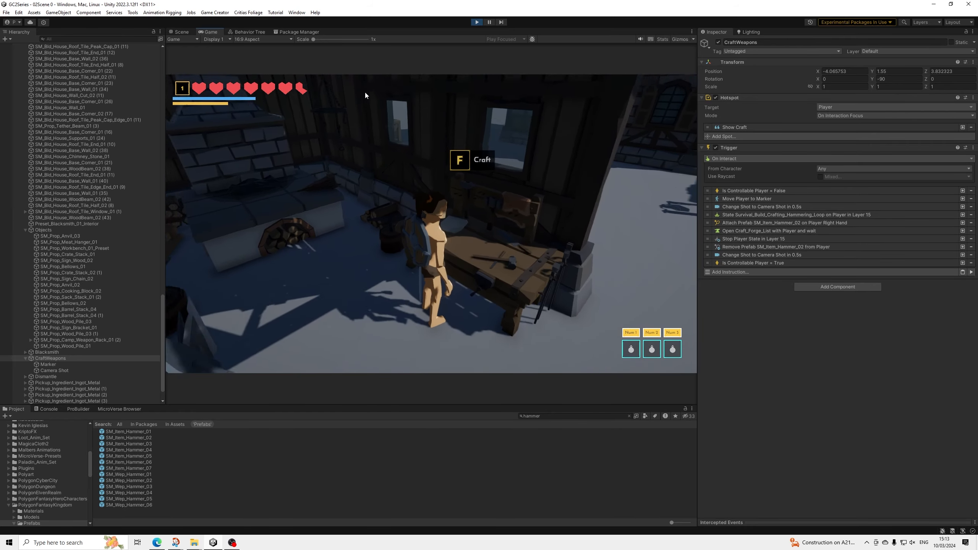
# Step: Run the player out of the blacksmith and around the village to check the character after crafting
pyautogui.press('a')
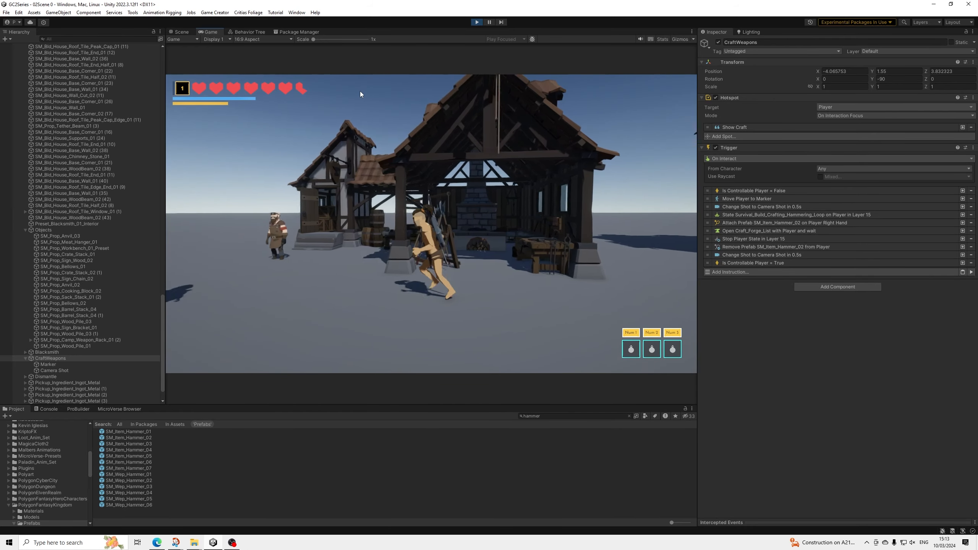
pyautogui.press('d')
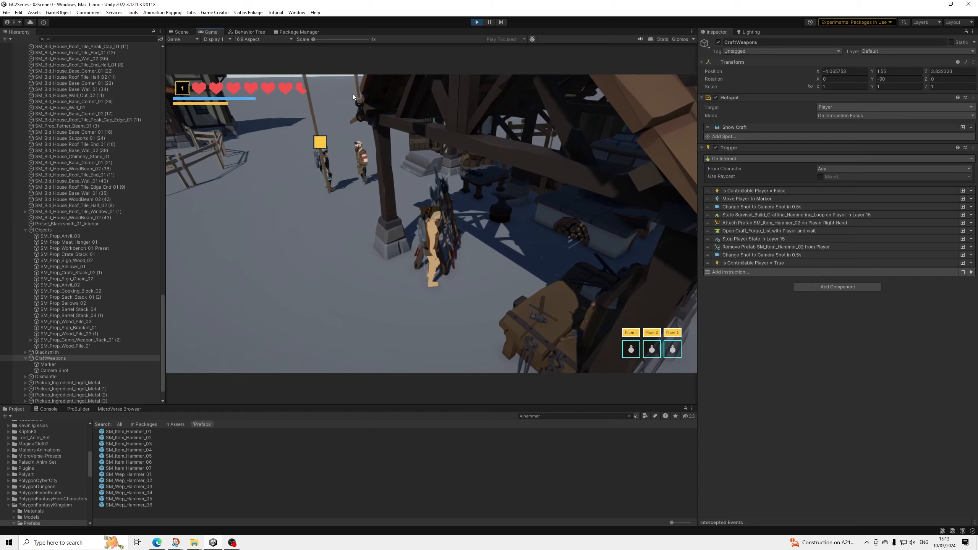
pyautogui.press('e')
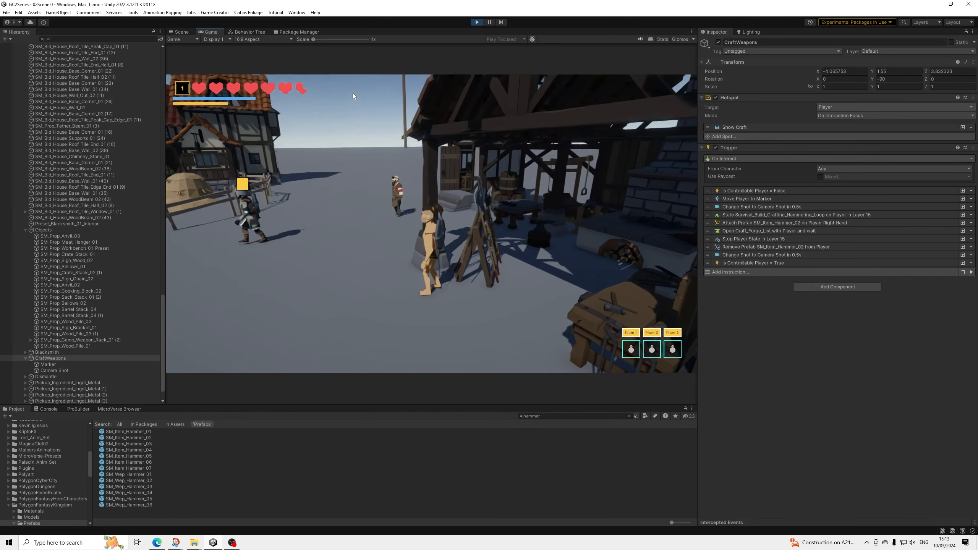
pyautogui.press('w')
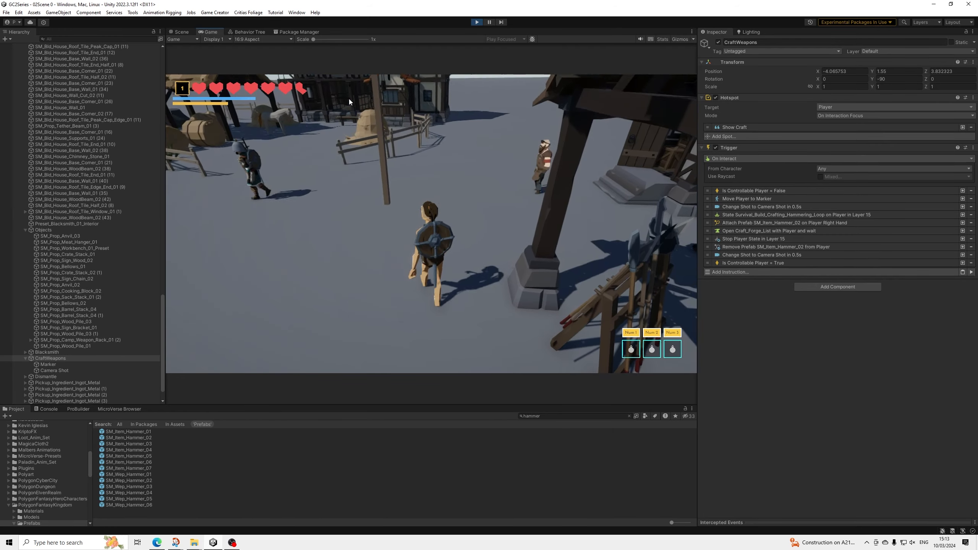
pyautogui.press('a')
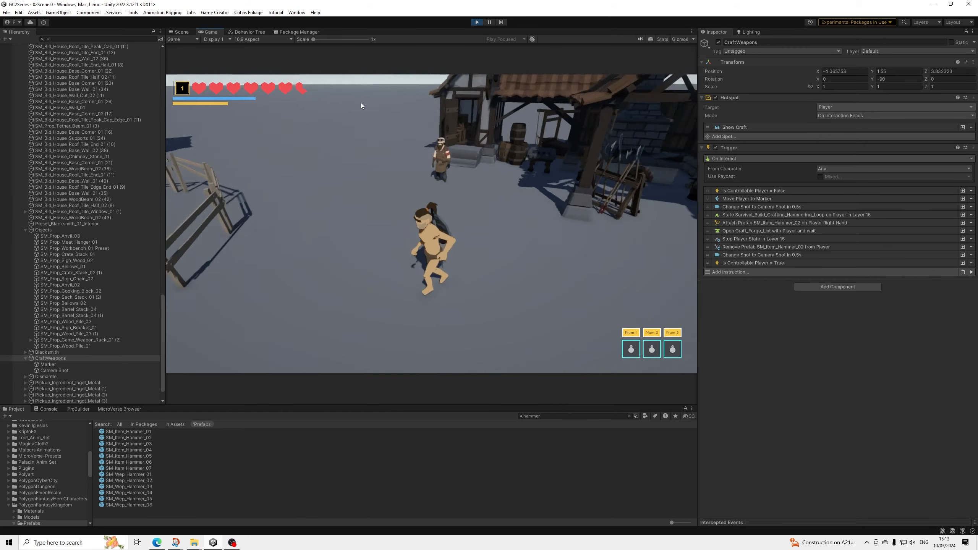
pyautogui.press('w')
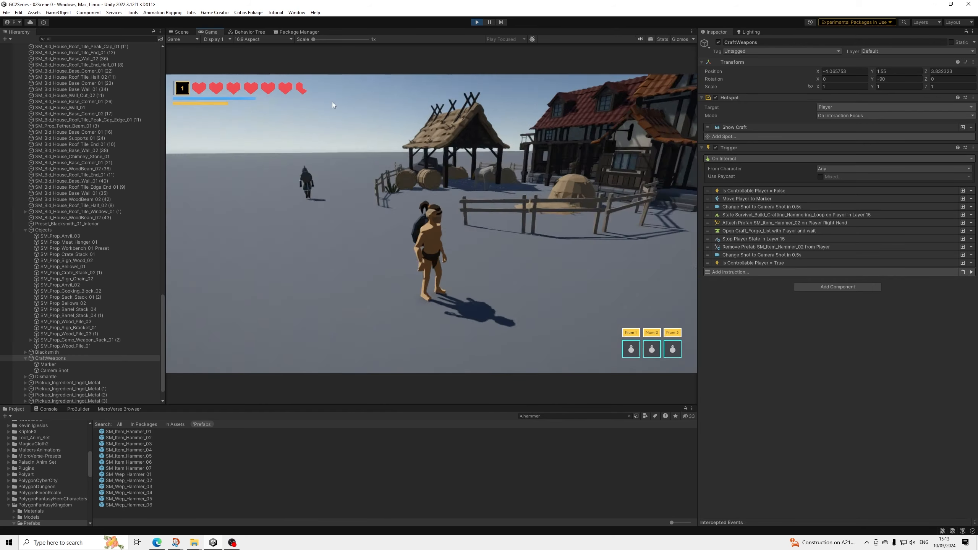
# Step: Run the player back through the village past the blacksmith to the Trade and Hire characters to review the interaction spots
pyautogui.press('a')
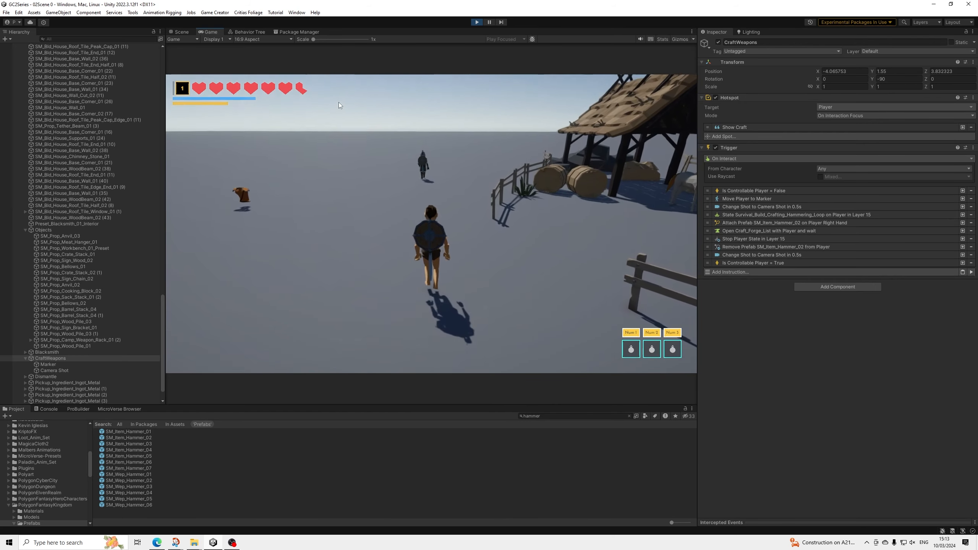
pyautogui.press('w')
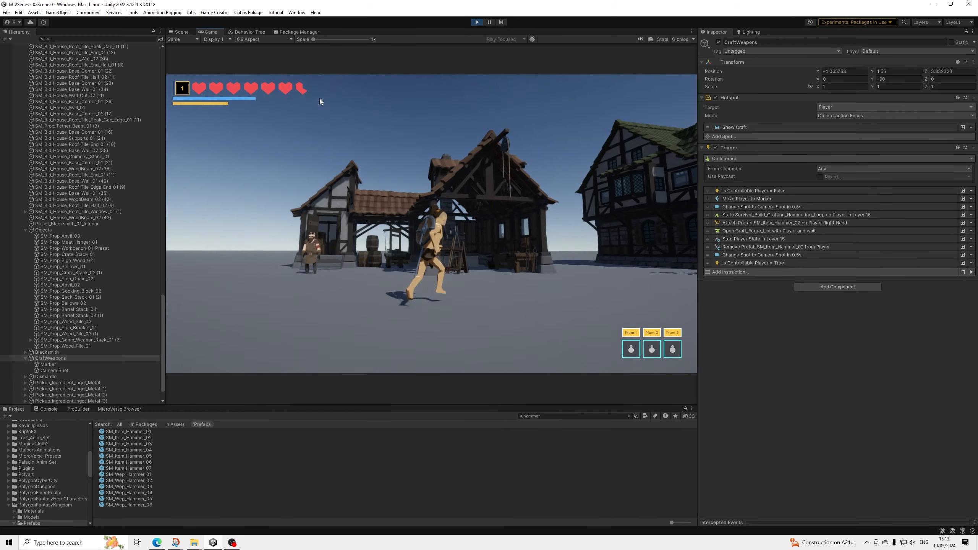
pyautogui.press('a')
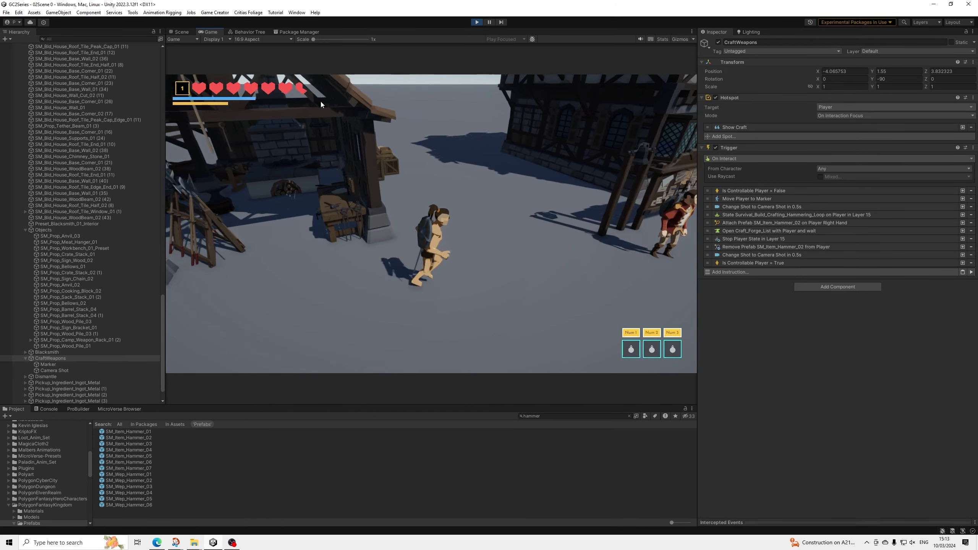
pyautogui.press('d')
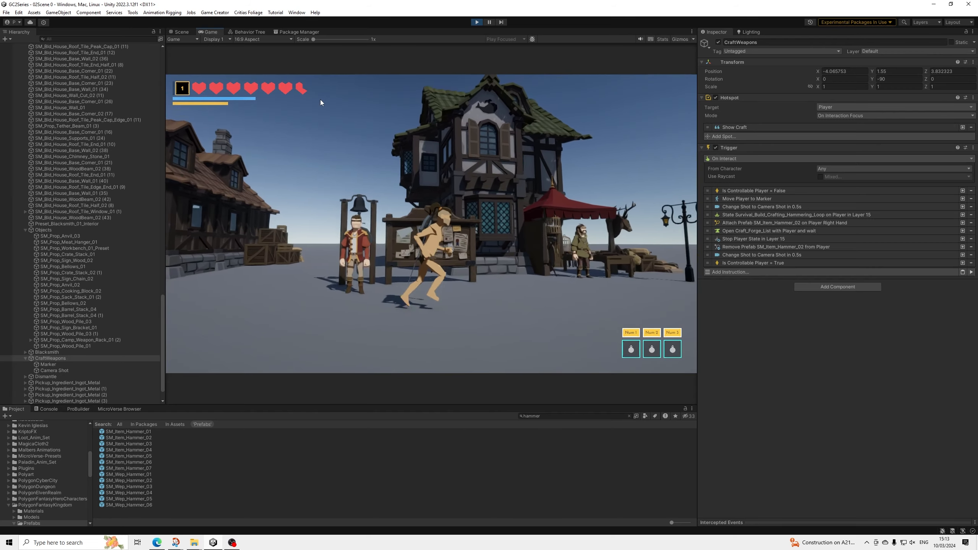
pyautogui.press('s')
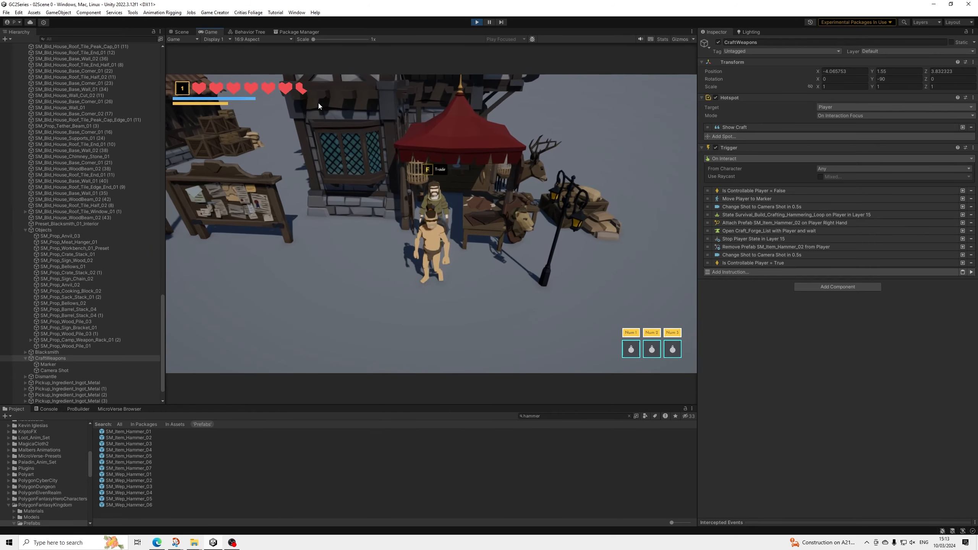
pyautogui.press('a')
pyautogui.press('a')
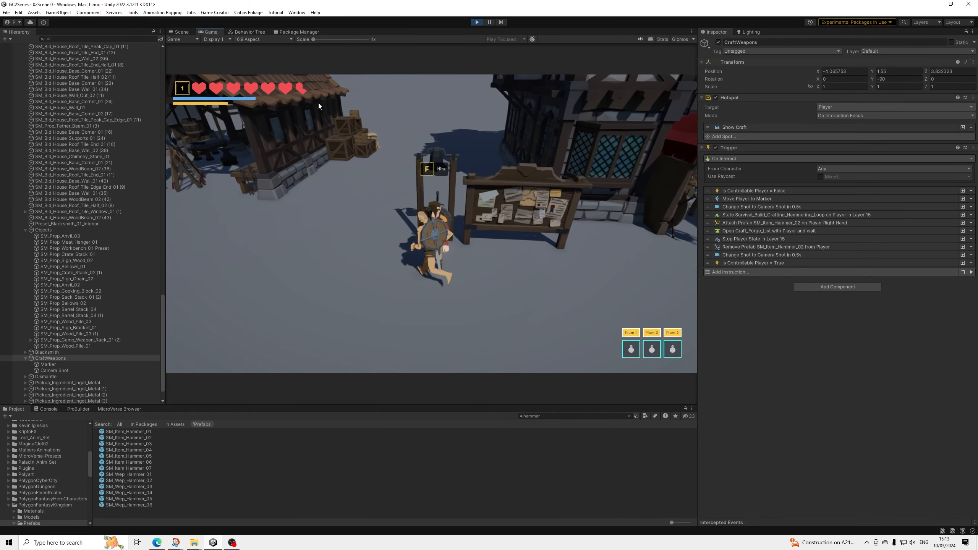
# Step: Run the player through the blacksmith interior to look over the Dismantle station, the workbench and the weapon rack
pyautogui.press('w')
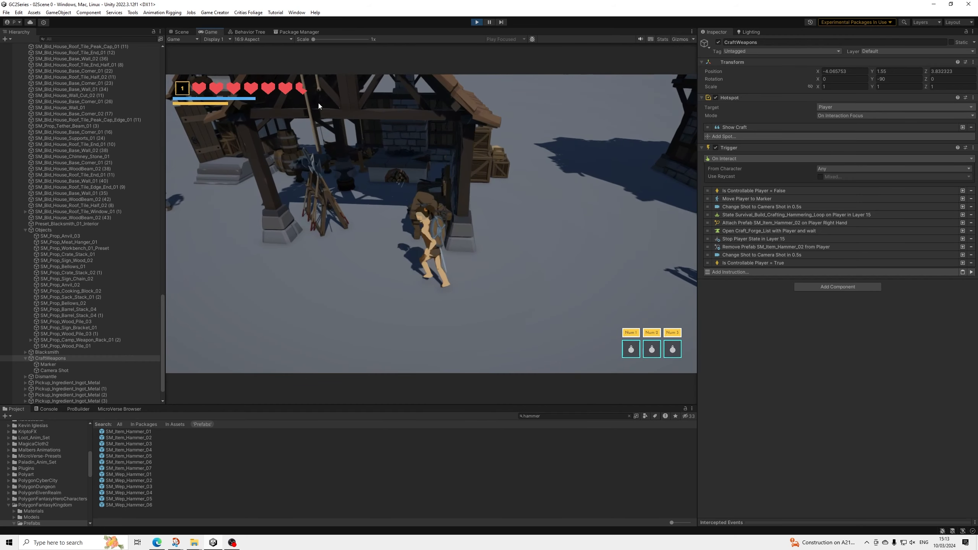
pyautogui.press('w')
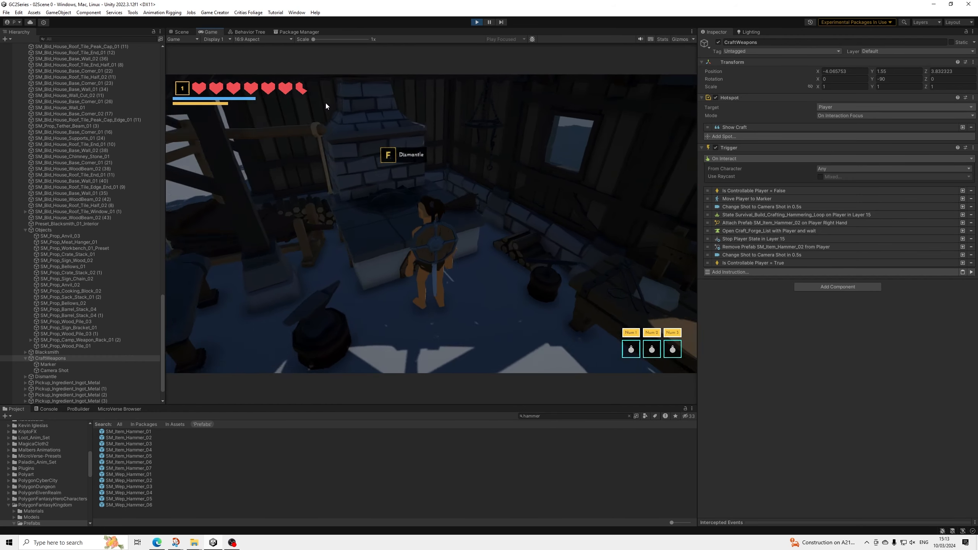
pyautogui.press('w')
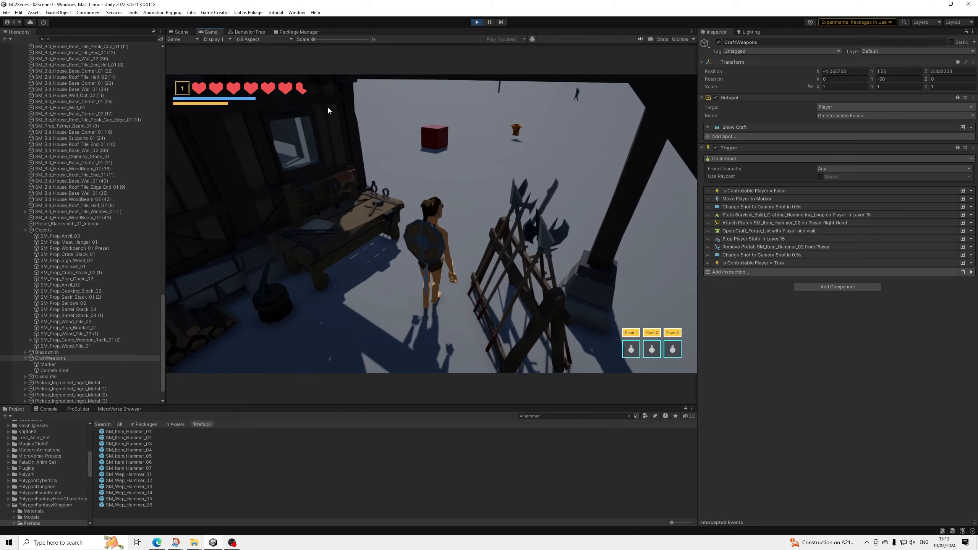
pyautogui.press('w')
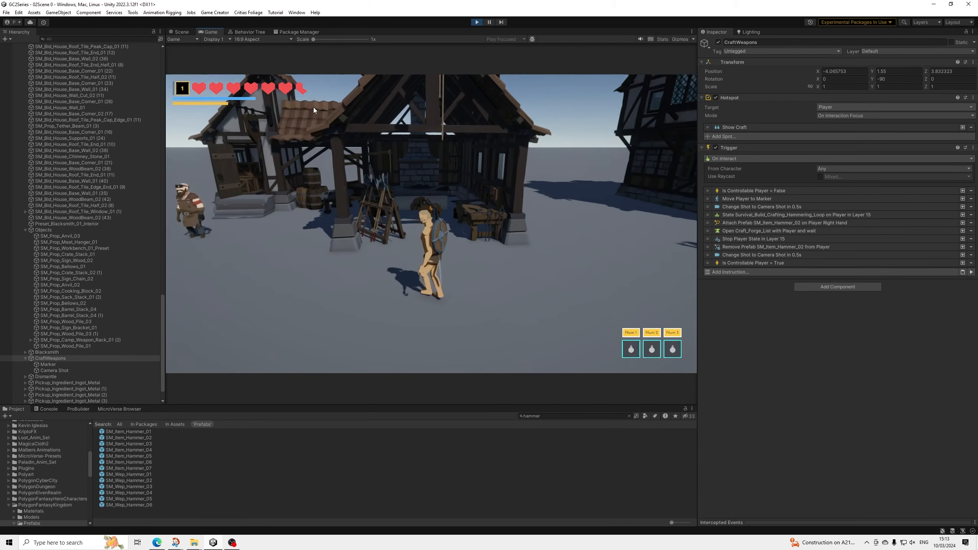
pyautogui.press('w')
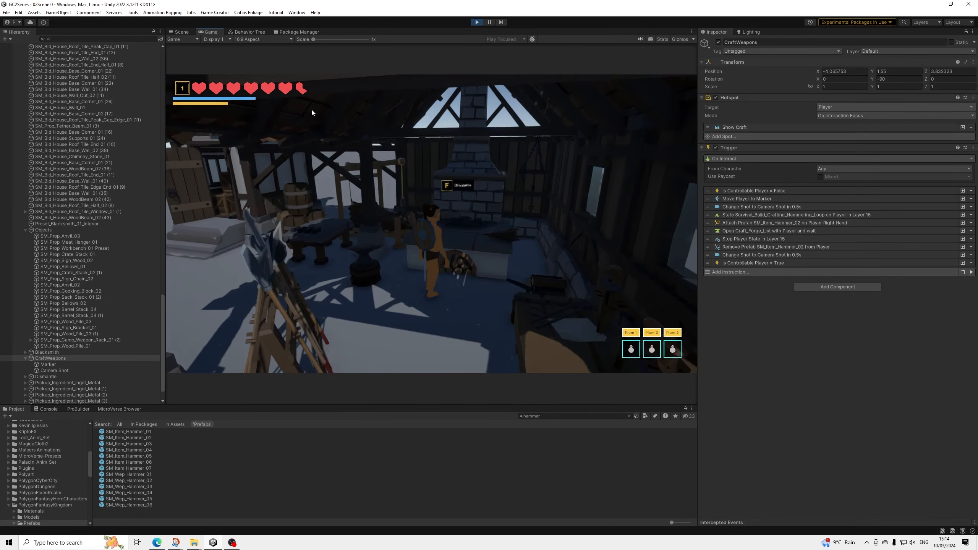
pyautogui.press('w')
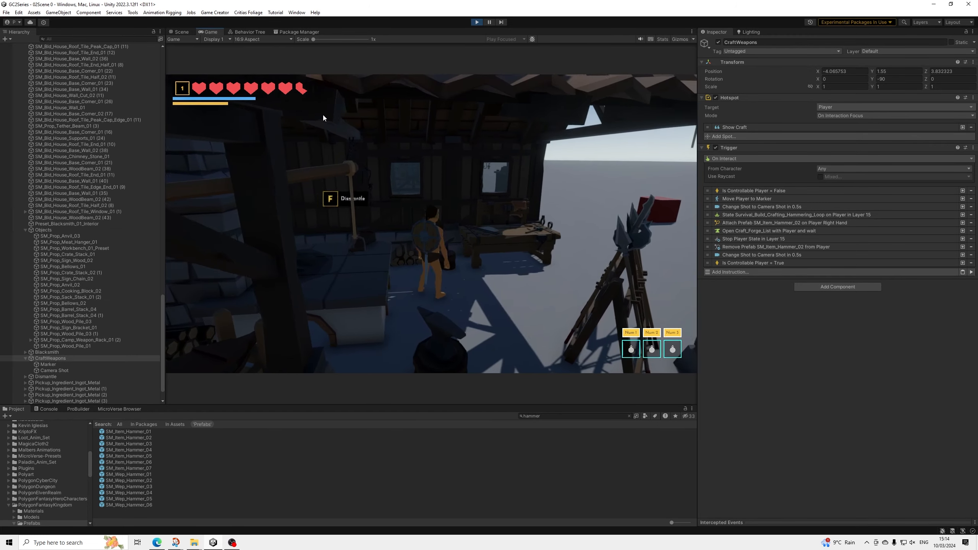
pyautogui.press('w')
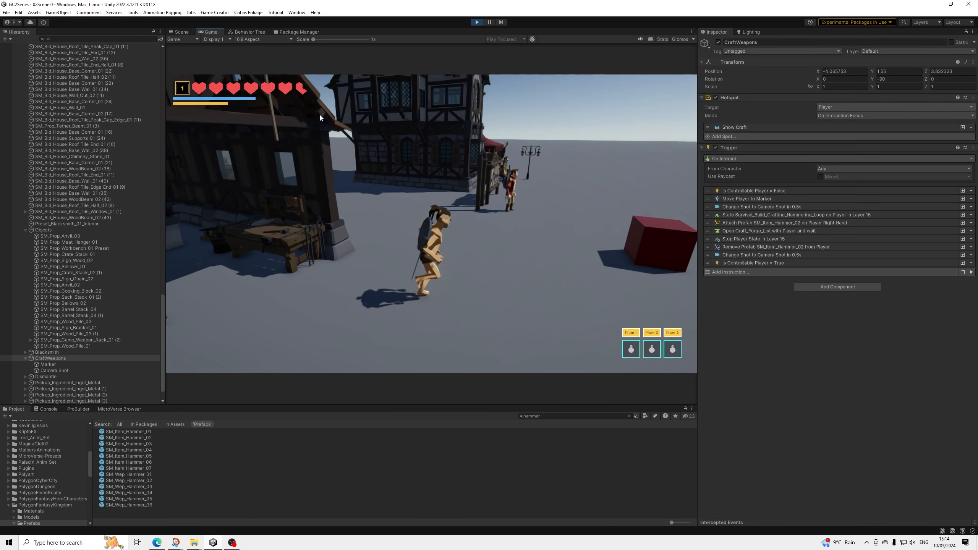